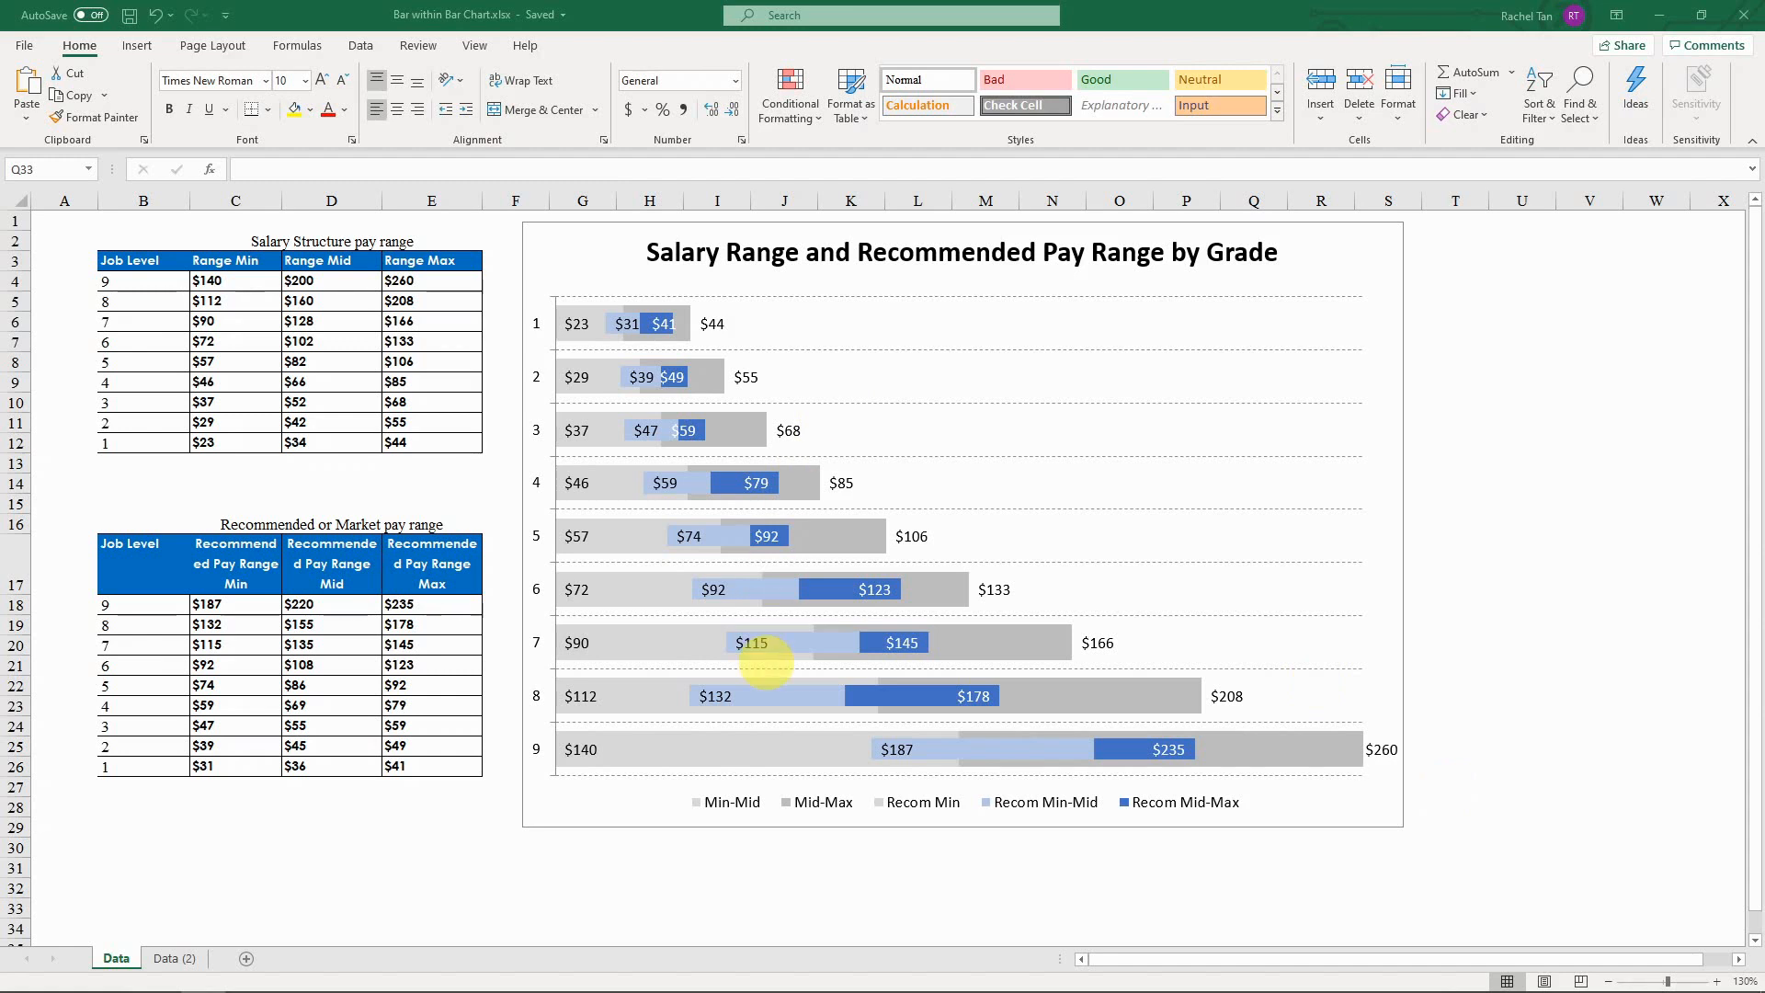
Step: Examine the Salary Structure pay range table's job levels and its Range Min, Range Mid and Range Max columns
mouse_move(764, 660)
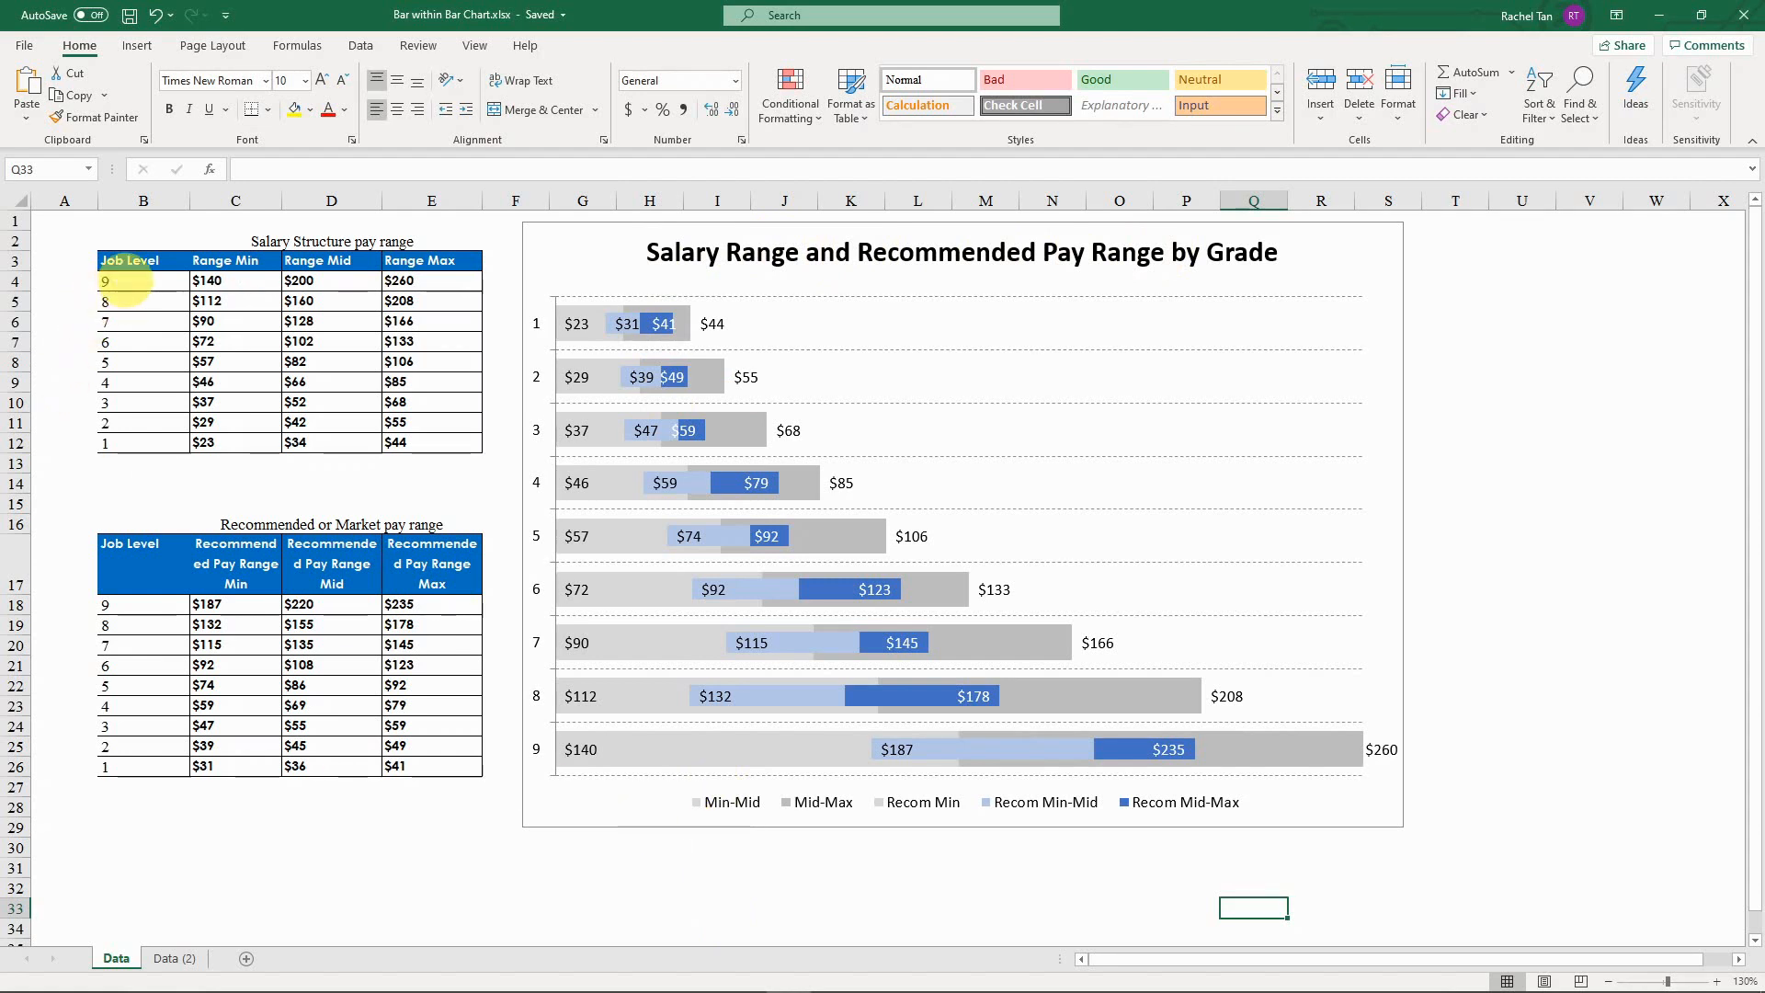
drag(126, 278, 138, 442)
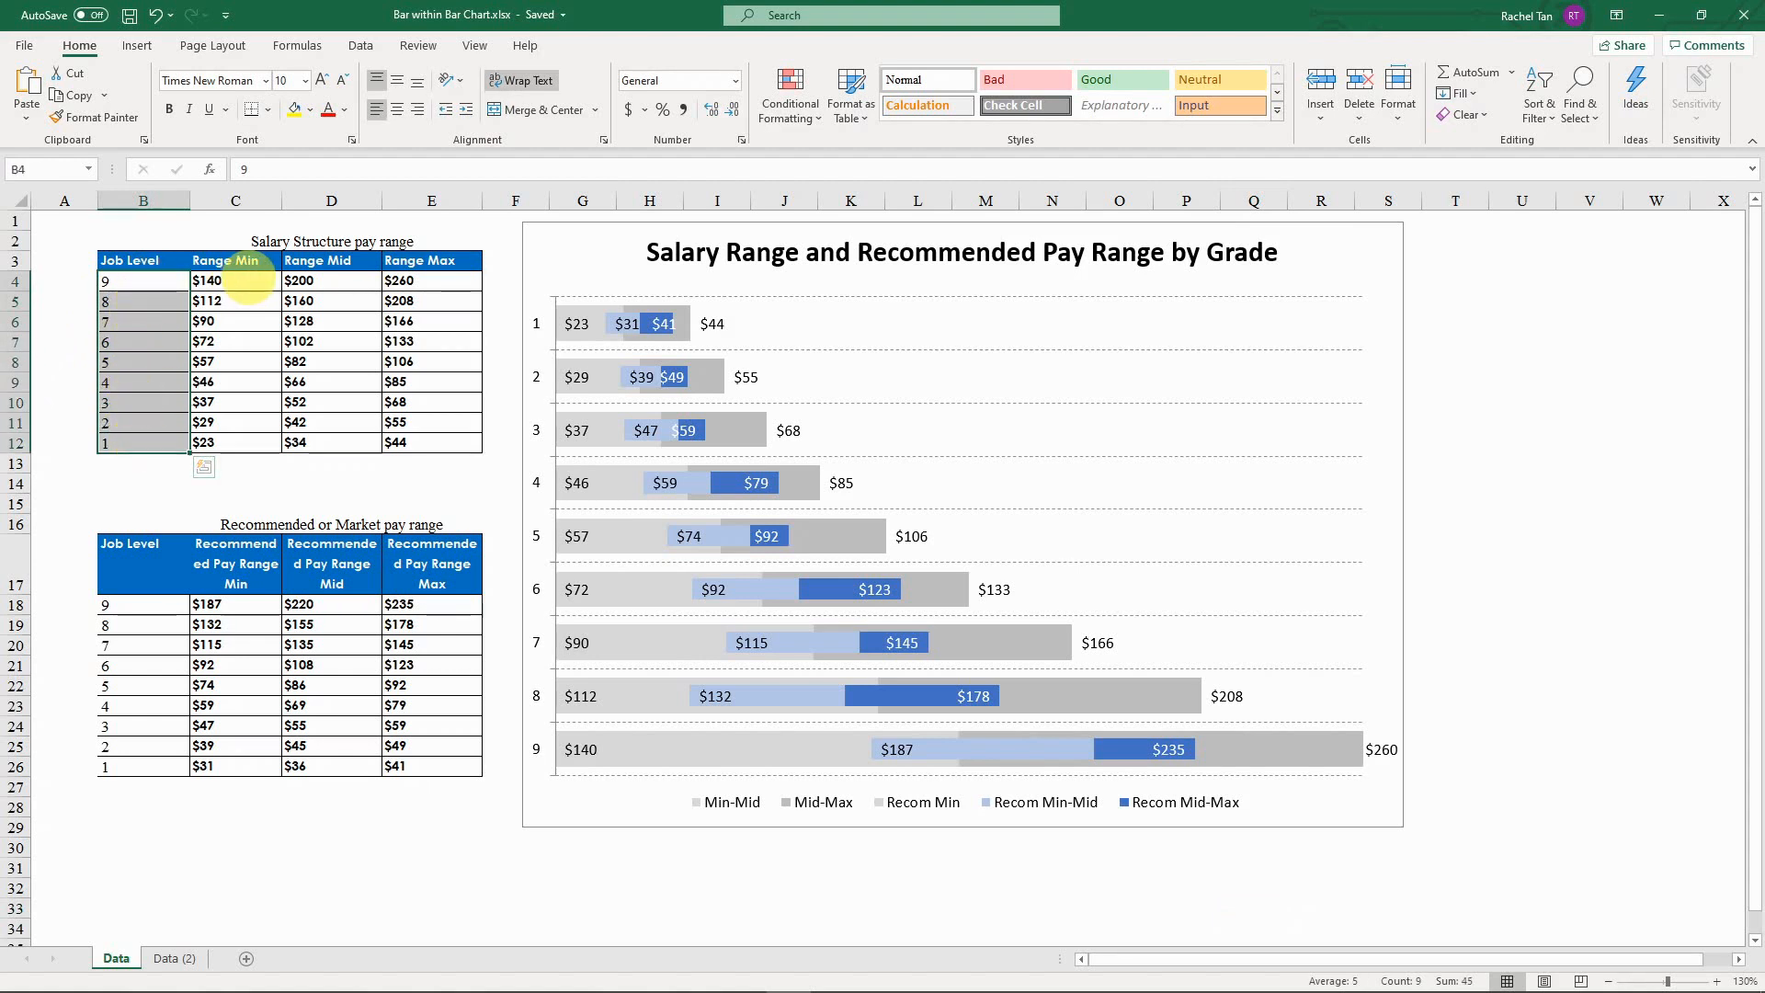
click(234, 279)
click(337, 281)
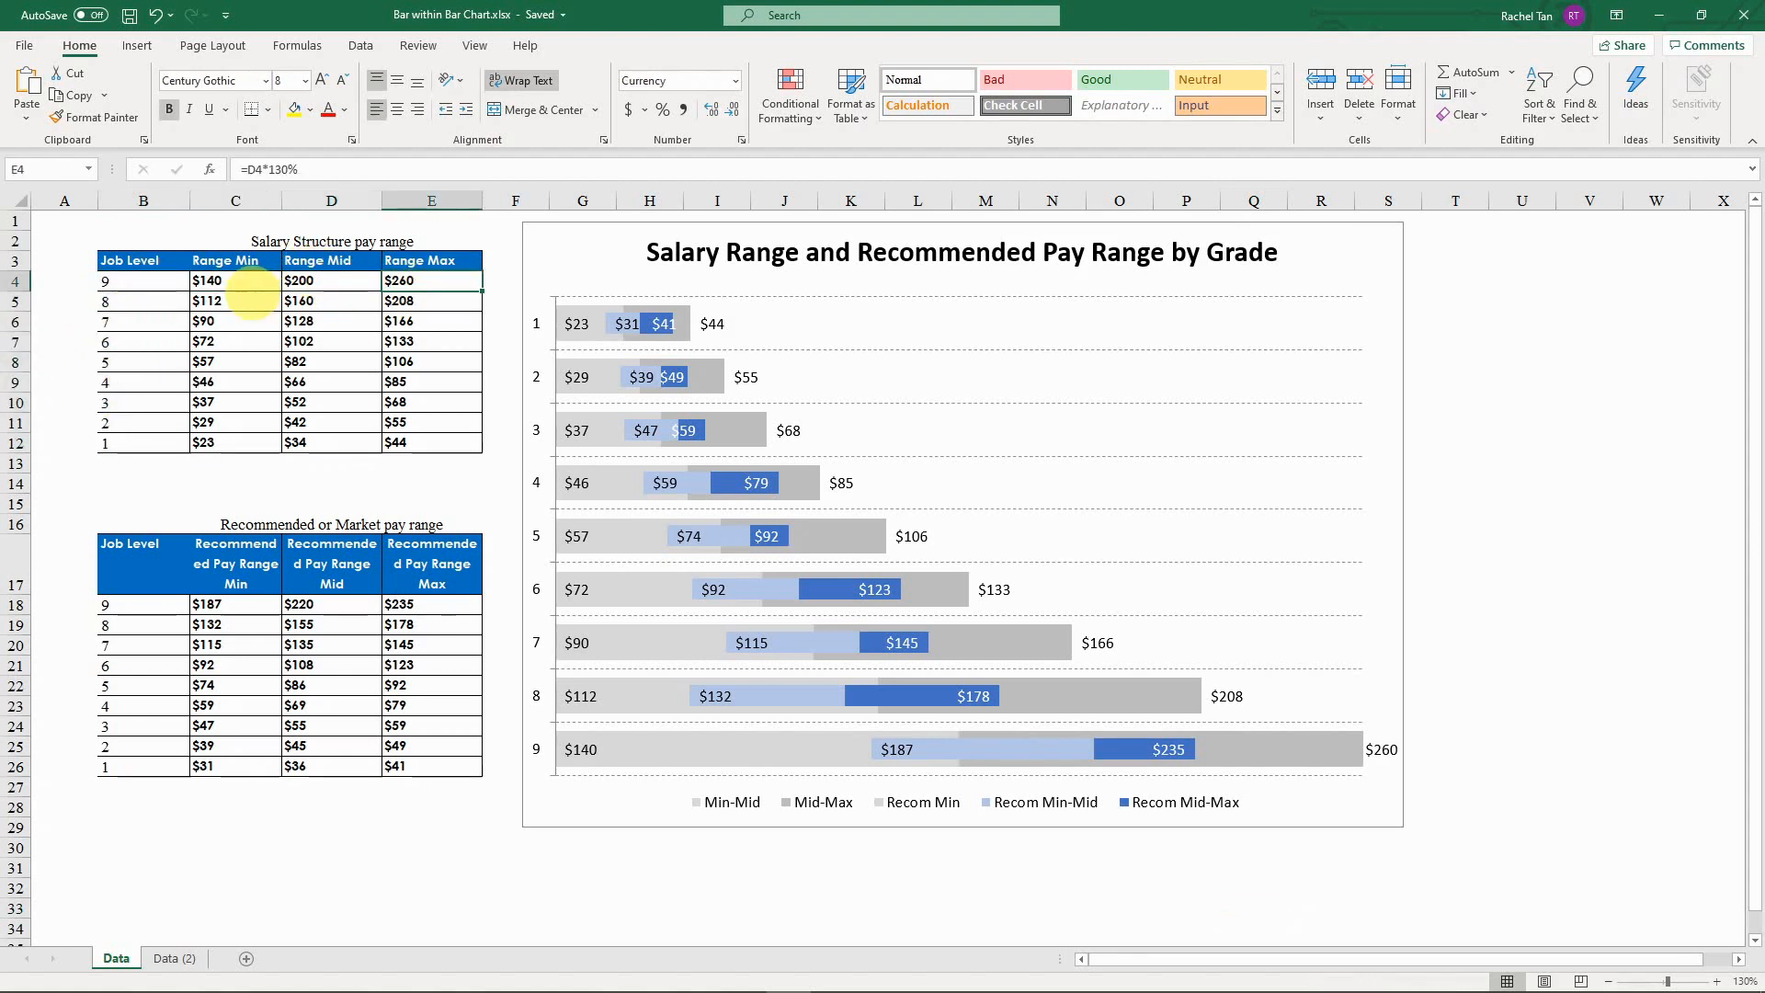
click(405, 287)
click(255, 282)
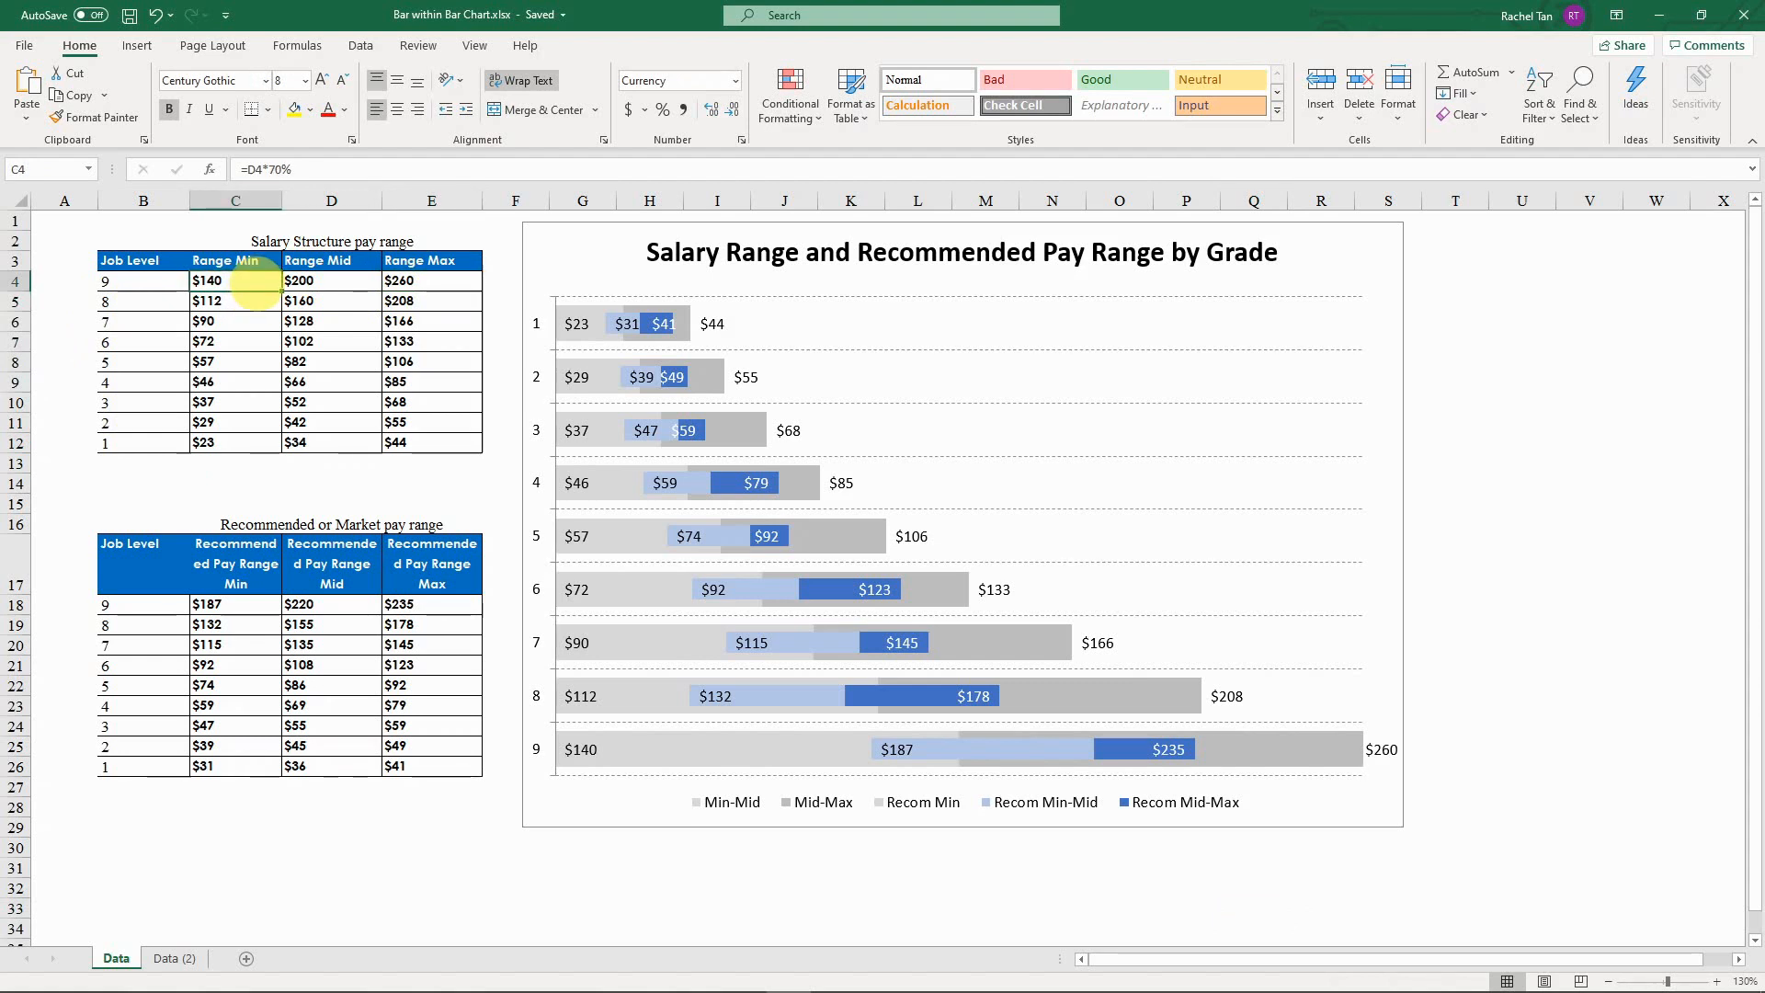
drag(255, 288, 412, 282)
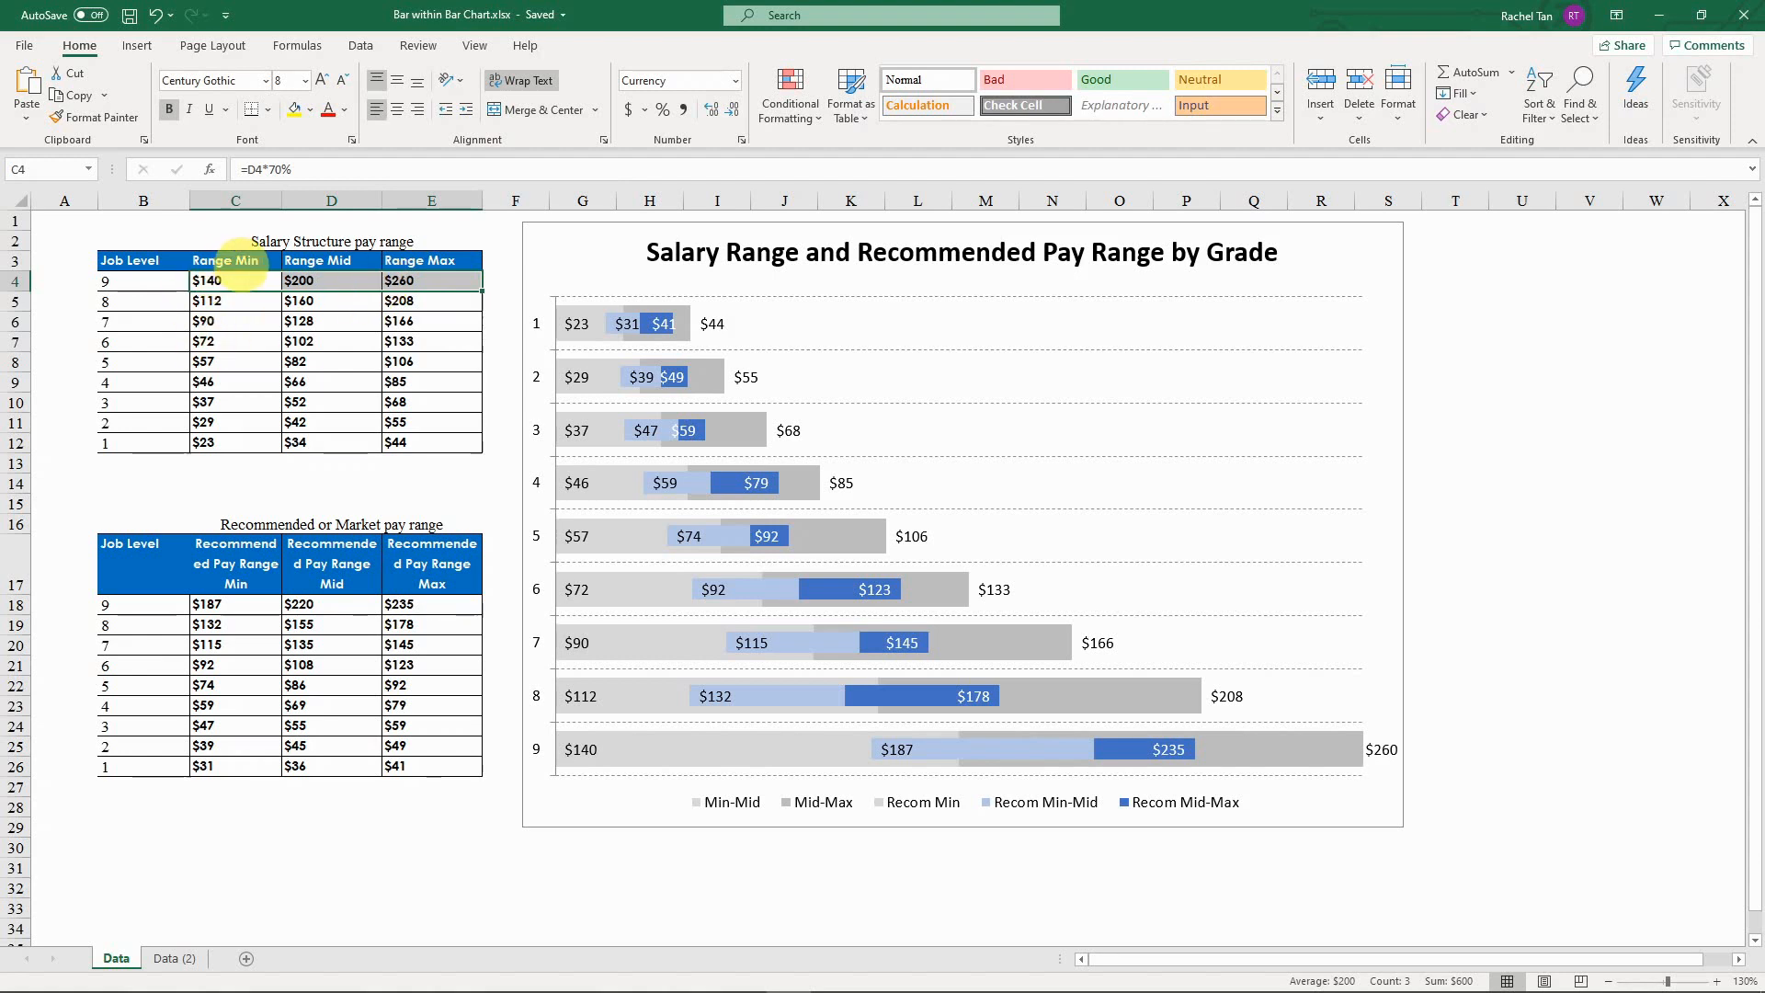
click(244, 263)
click(342, 262)
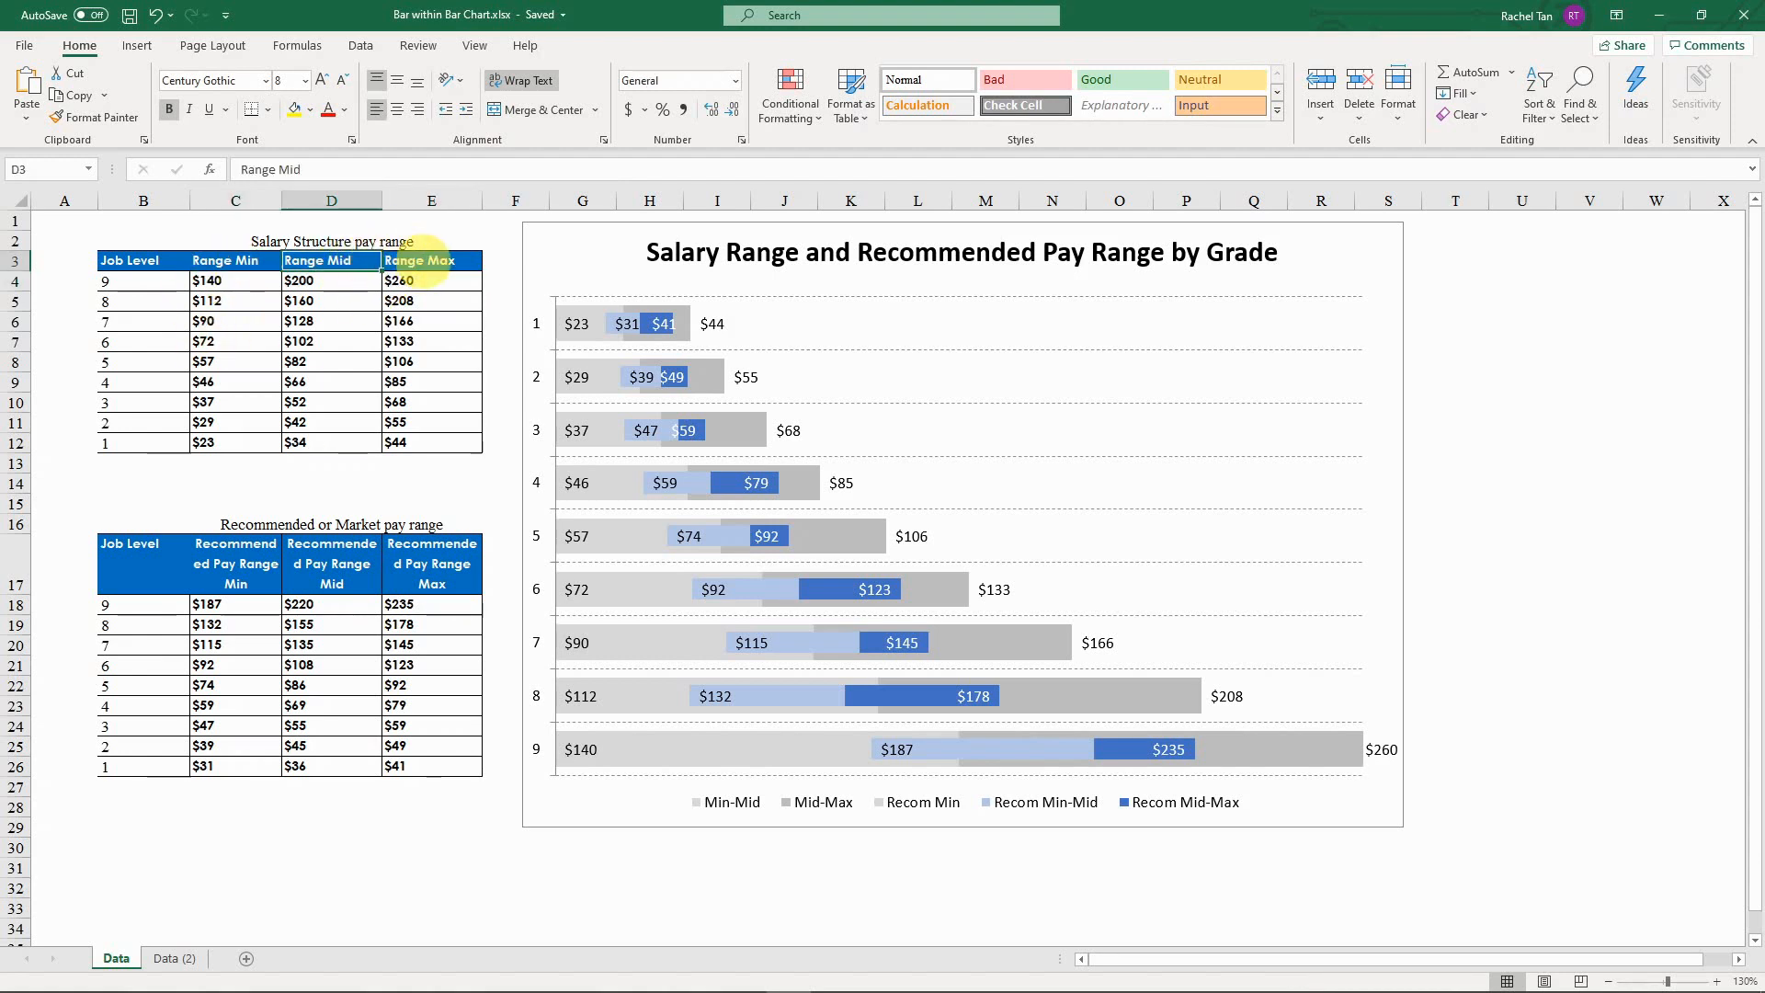
click(418, 260)
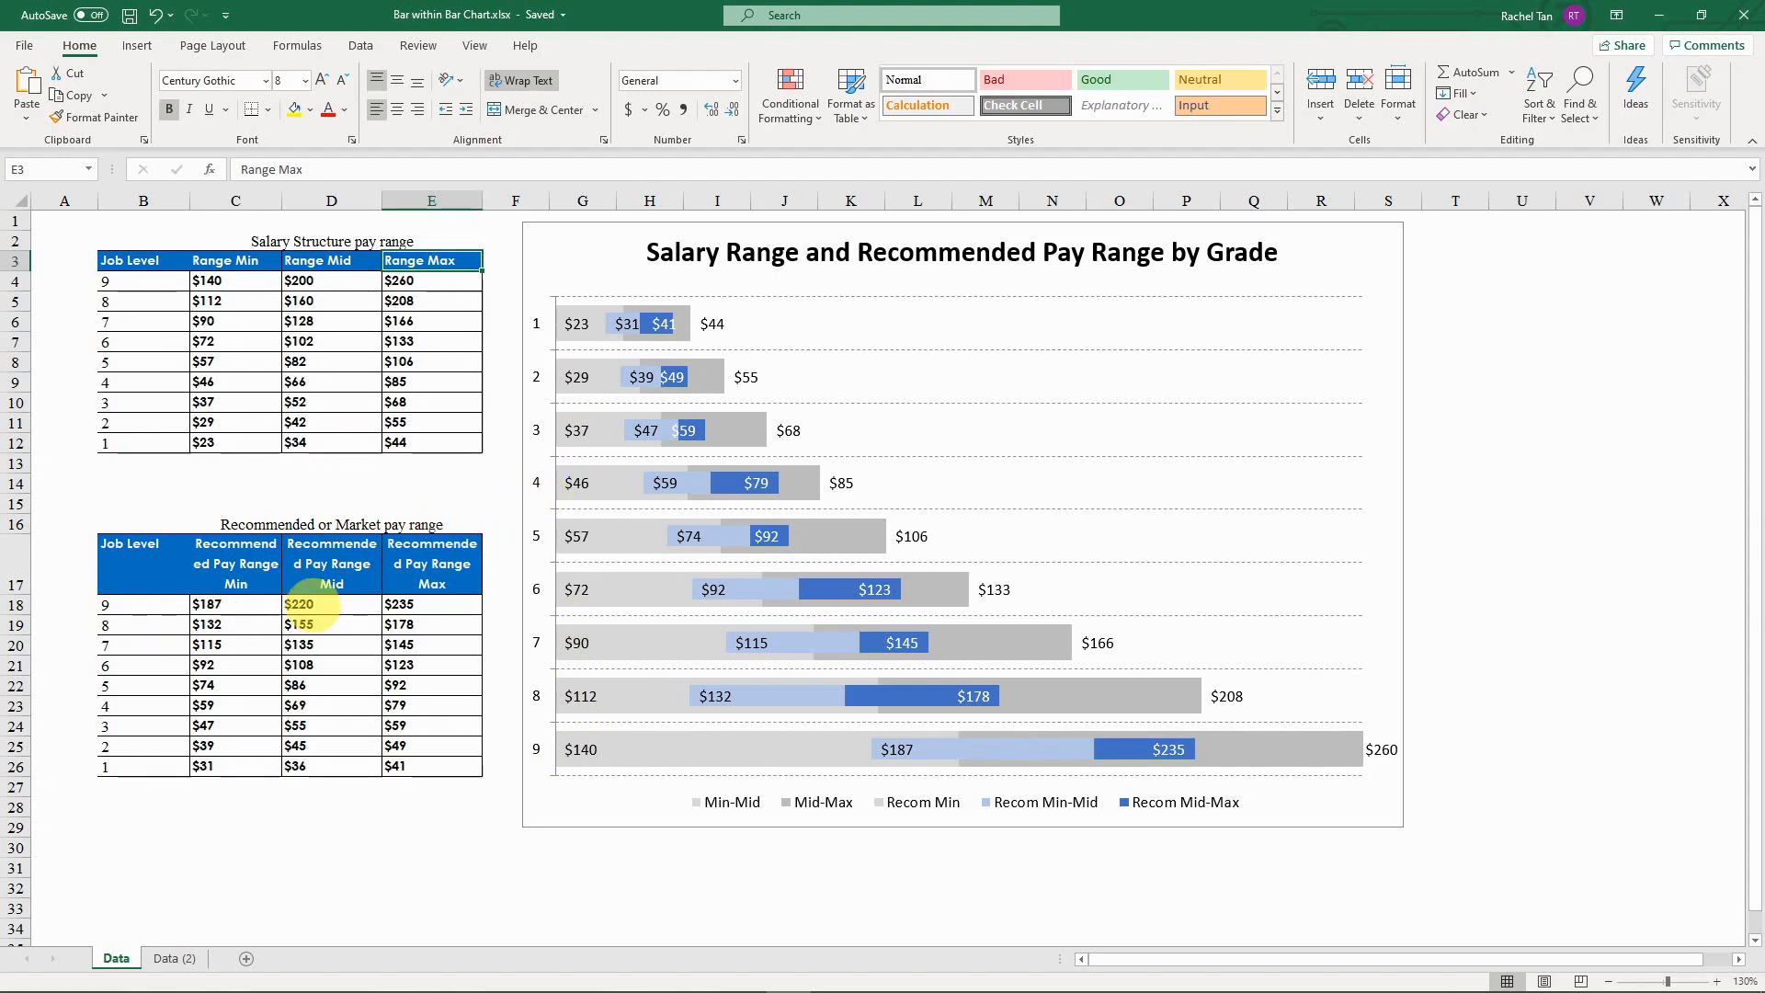
Step: Compare the chart with the Recommended or Market pay range table, including the level 9 minimum, midpoint and maximum
mouse_move(584, 360)
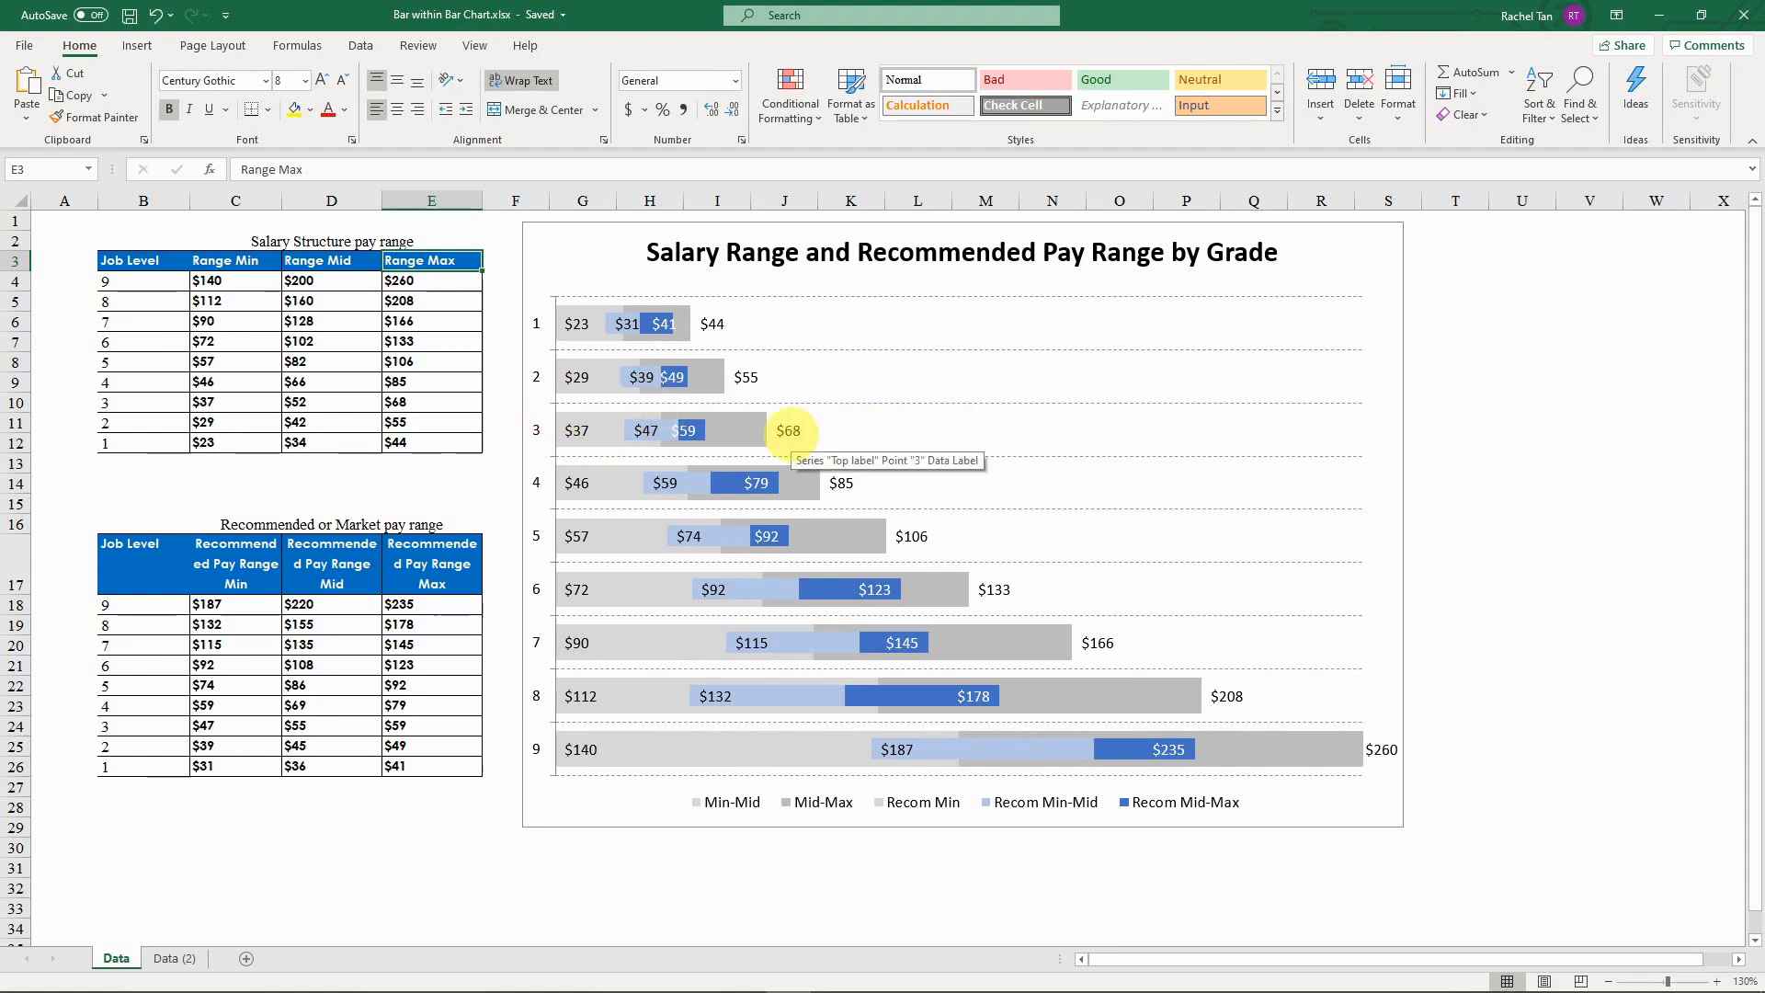
drag(232, 604, 395, 761)
click(328, 682)
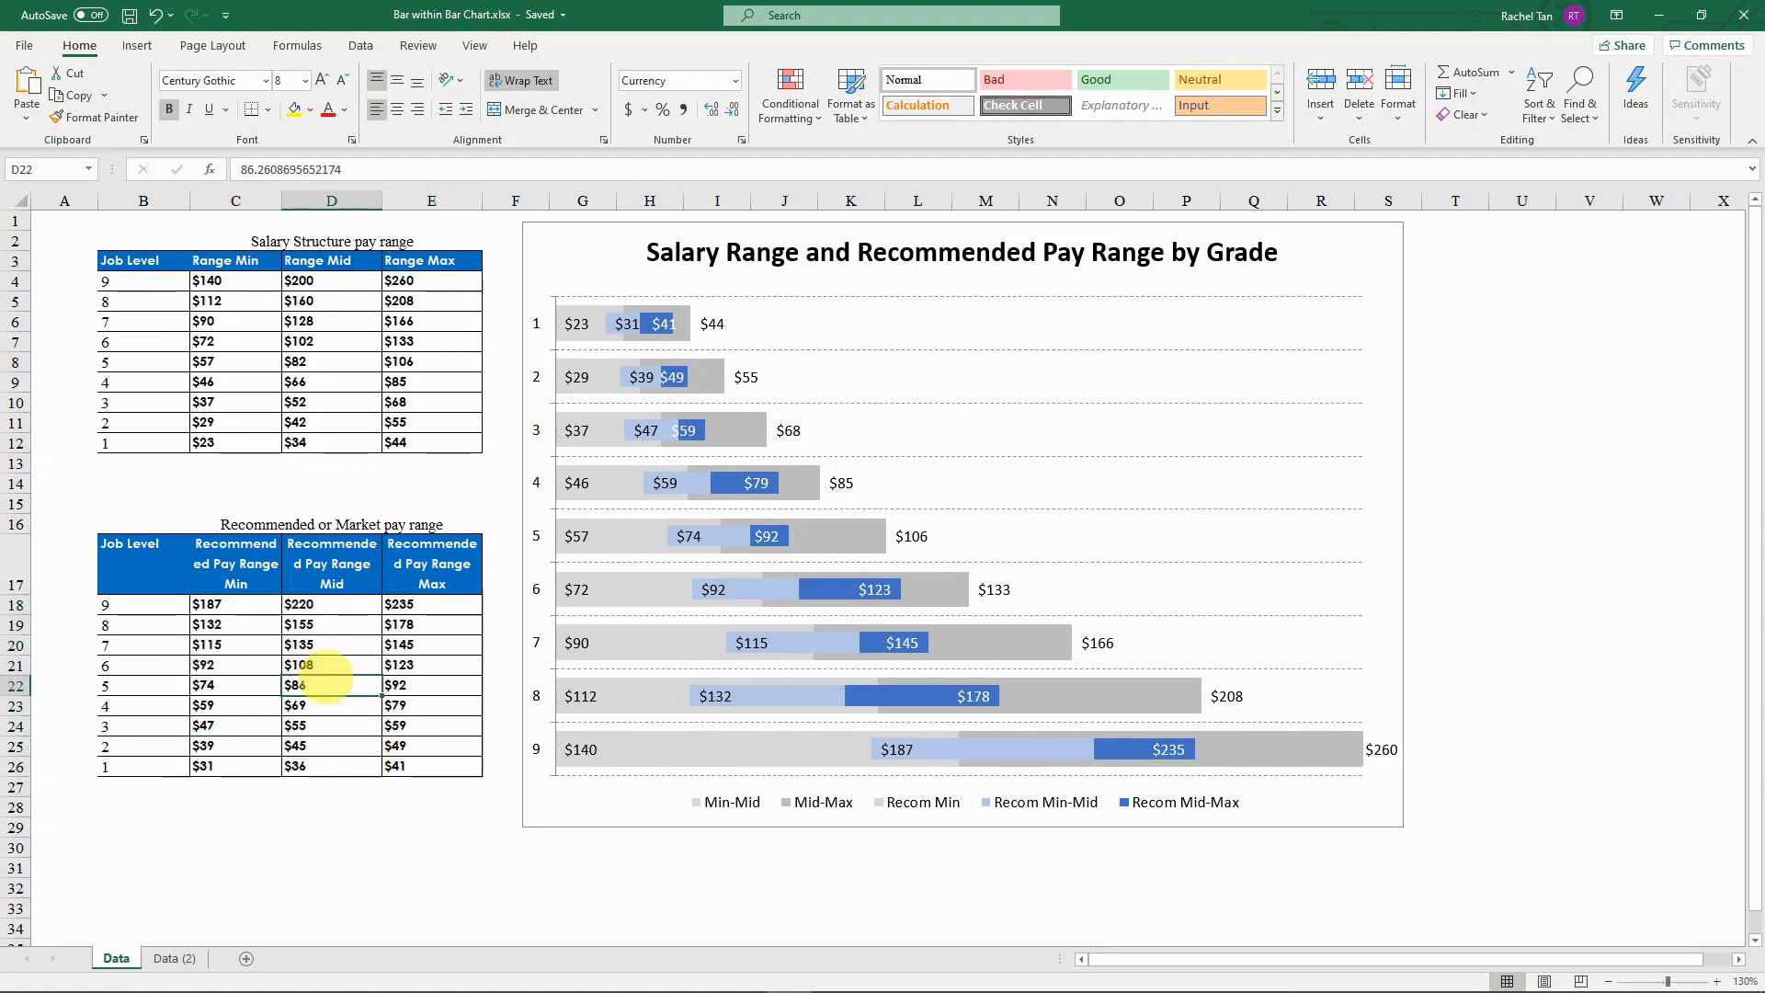
drag(232, 604, 432, 605)
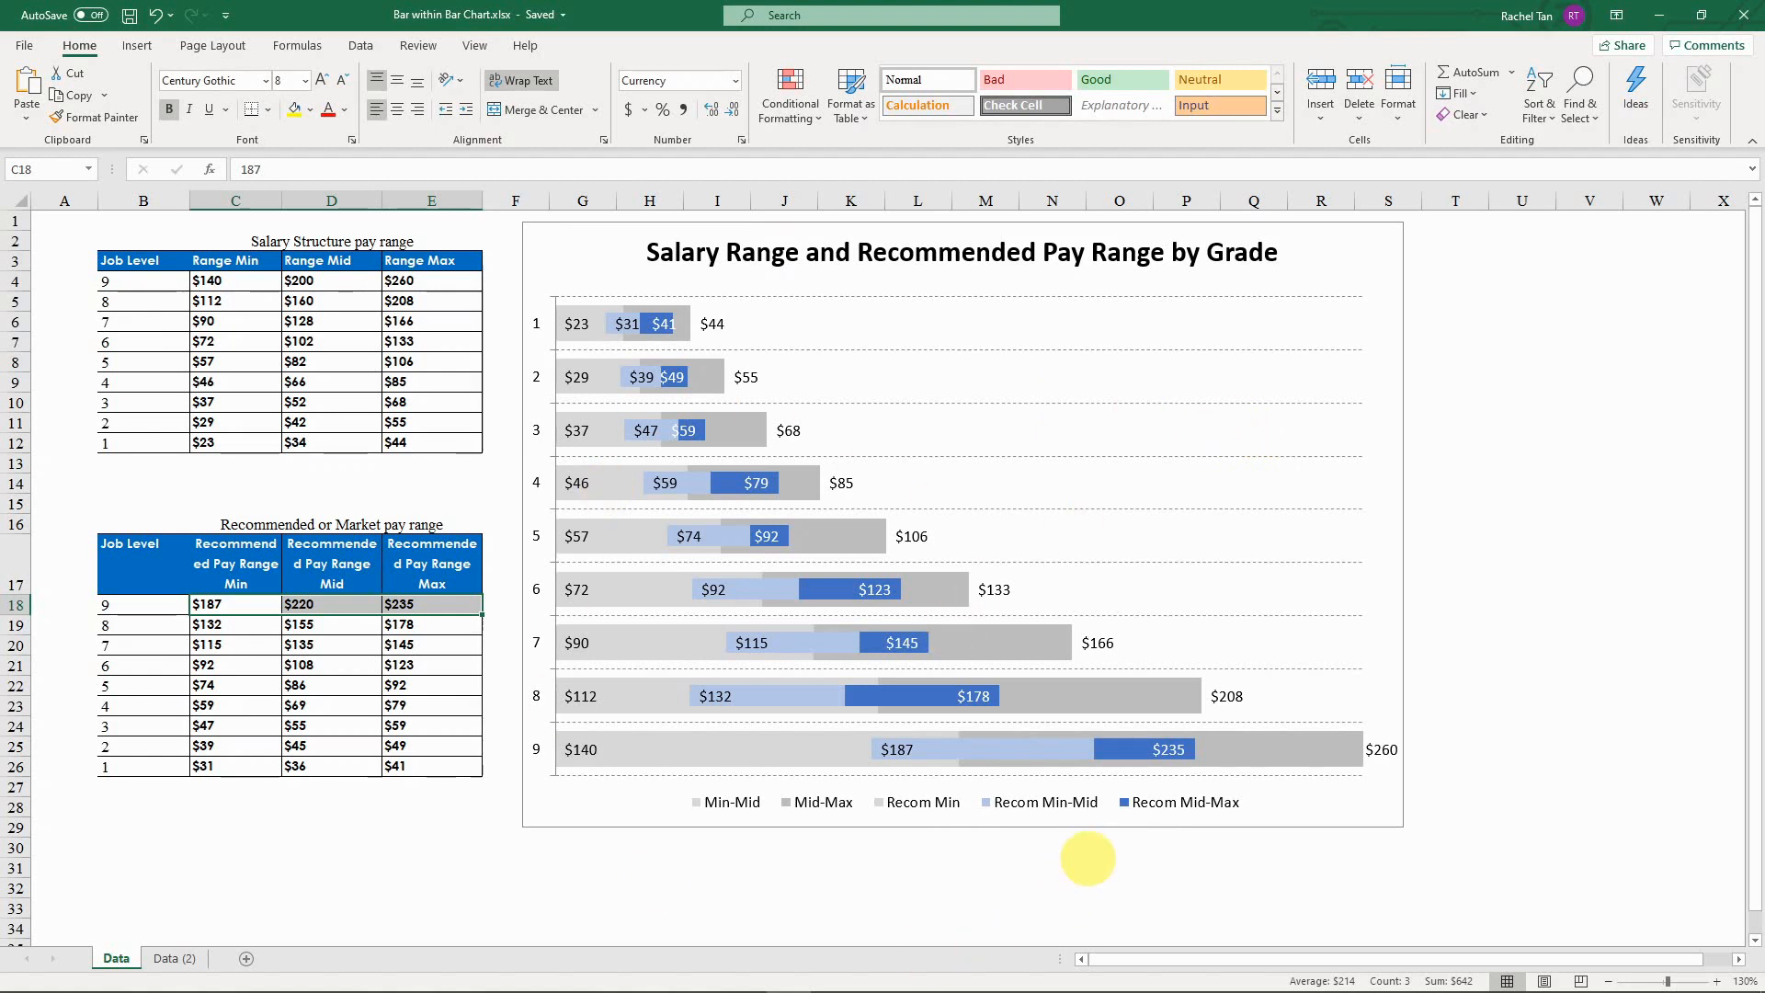
click(460, 864)
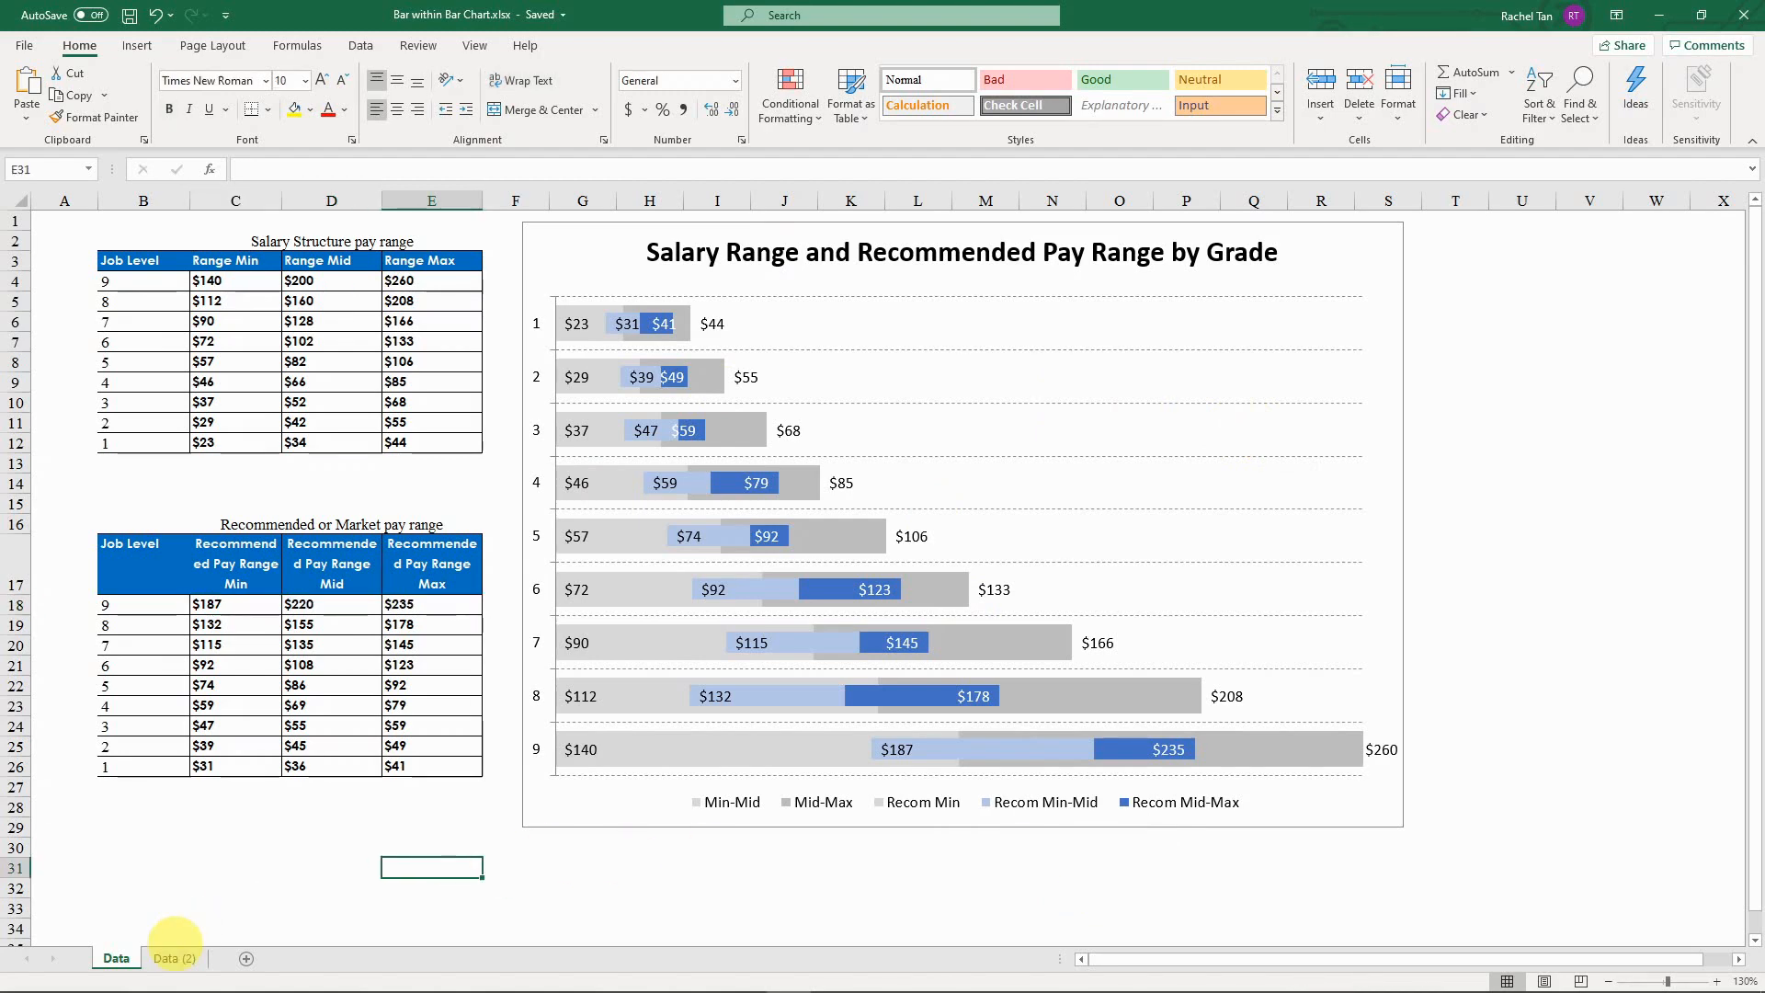
Step: Open the Data (2) sheet and review its chart picture and the For Chart helper columns G to K
click(174, 958)
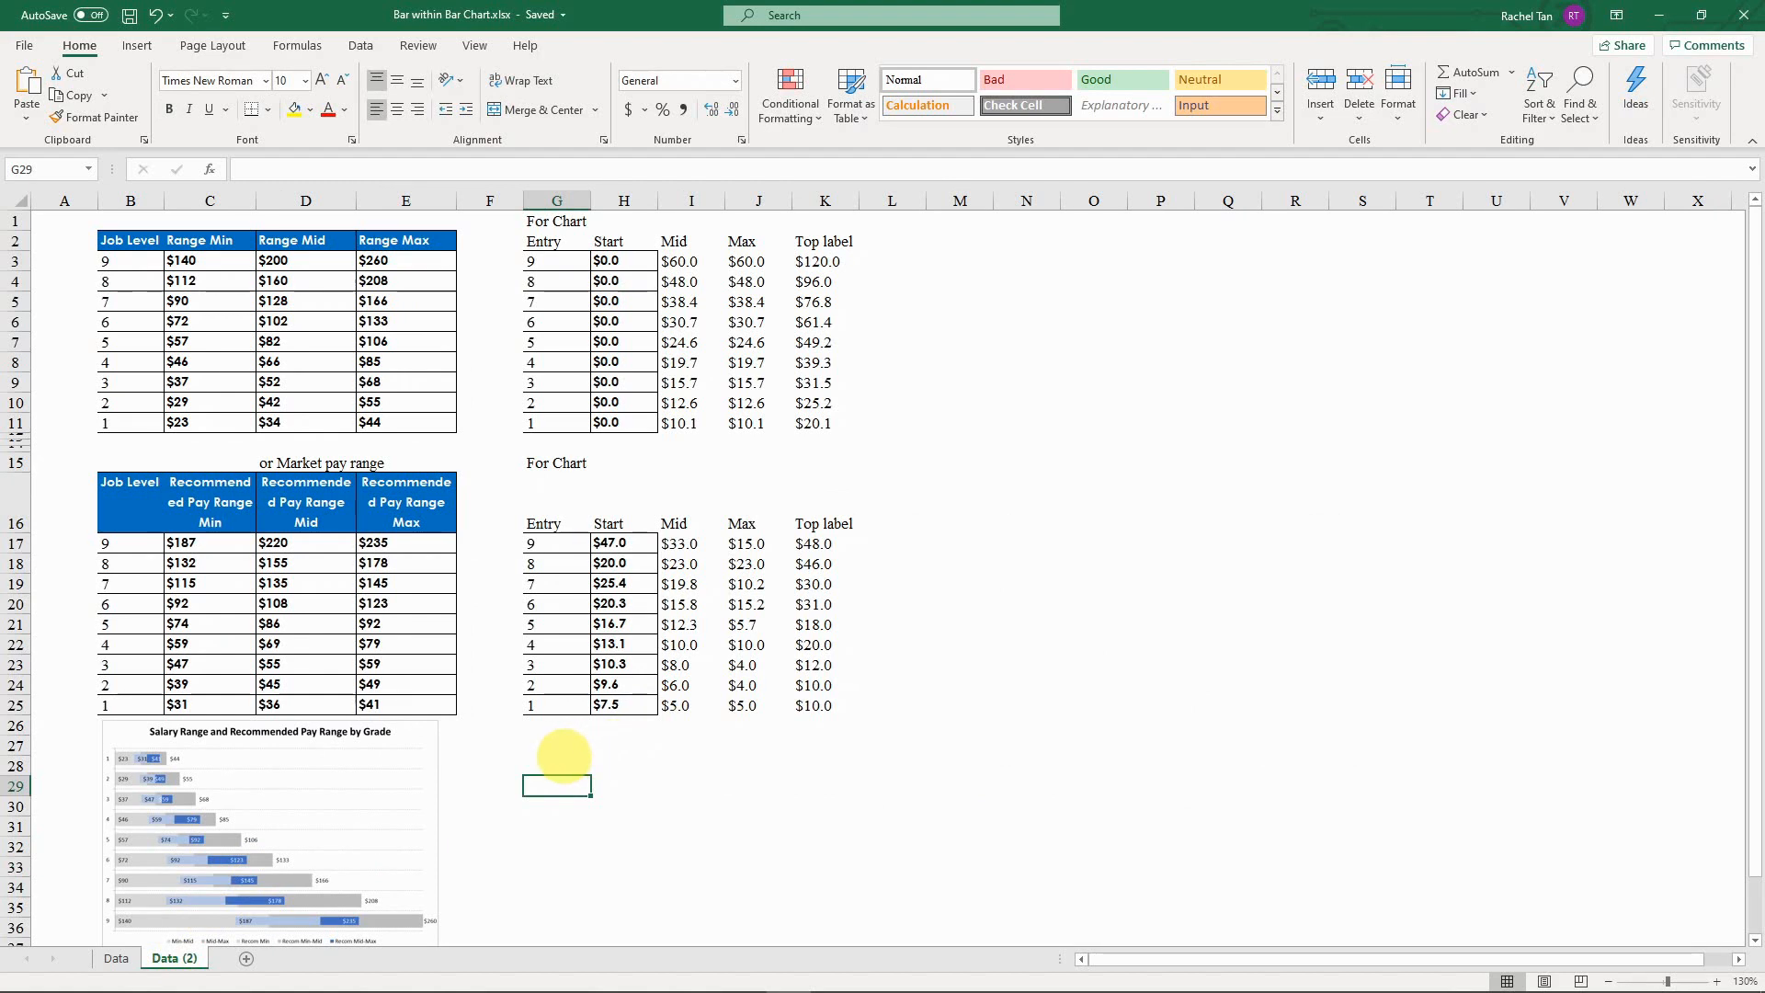
click(280, 740)
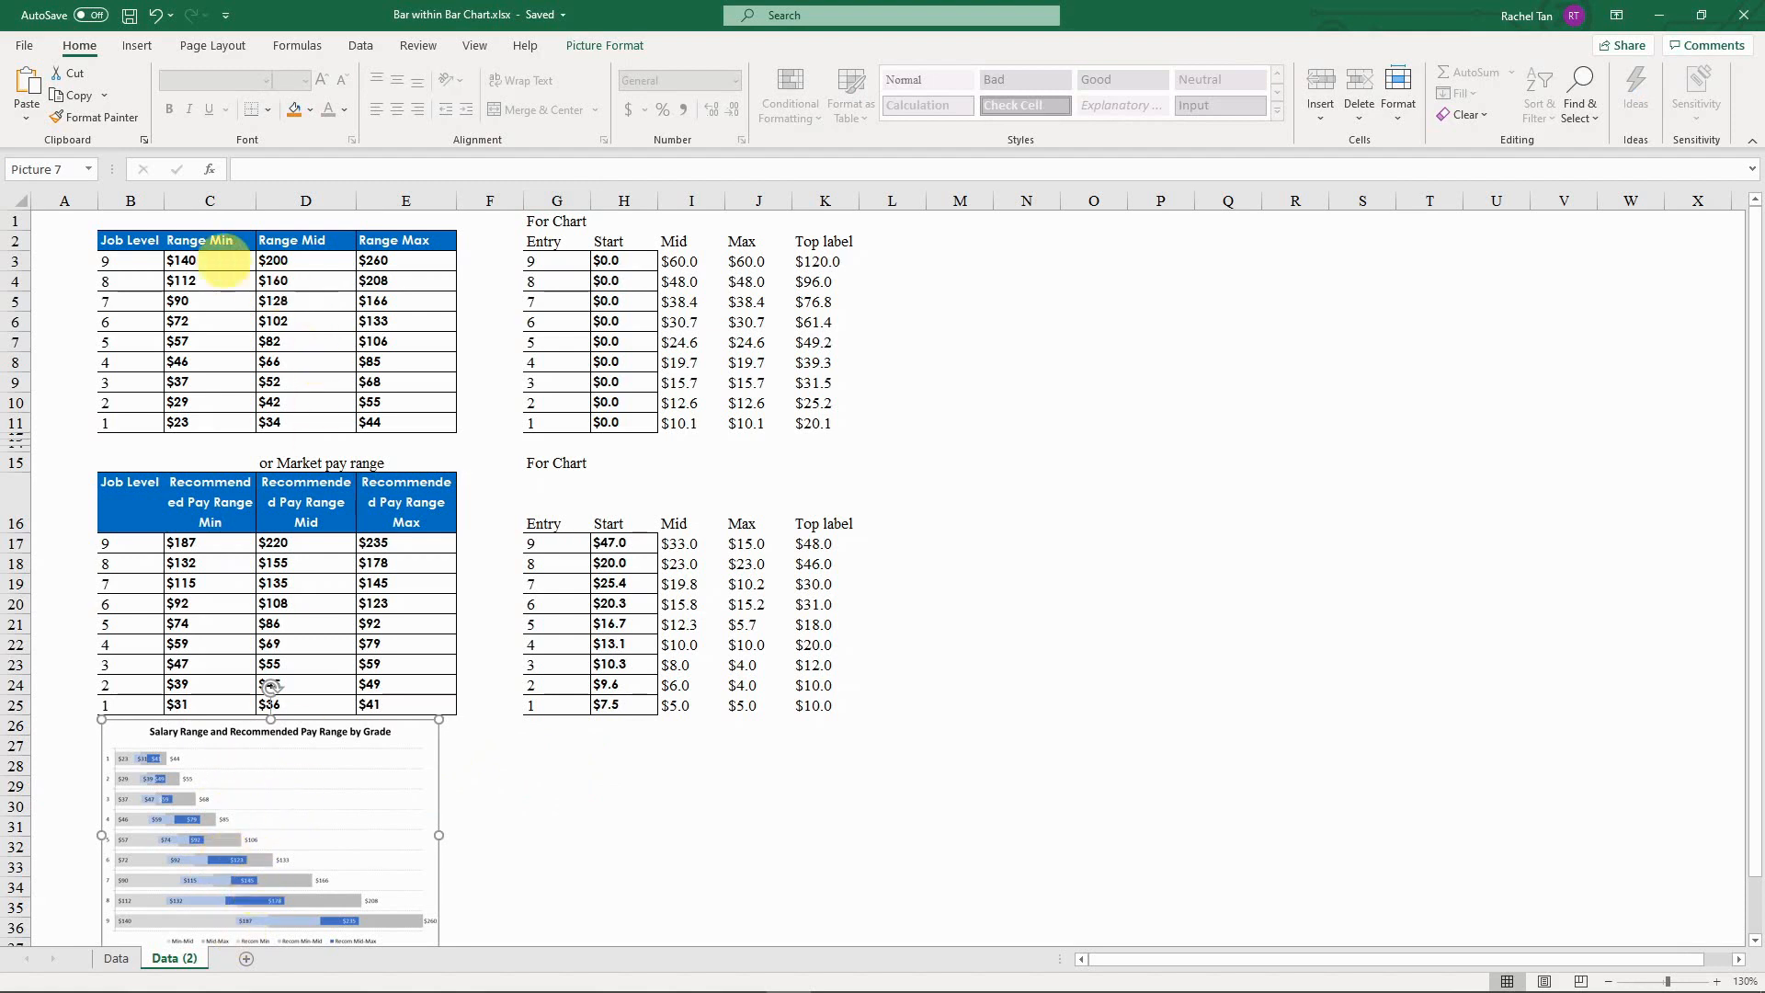
click(305, 664)
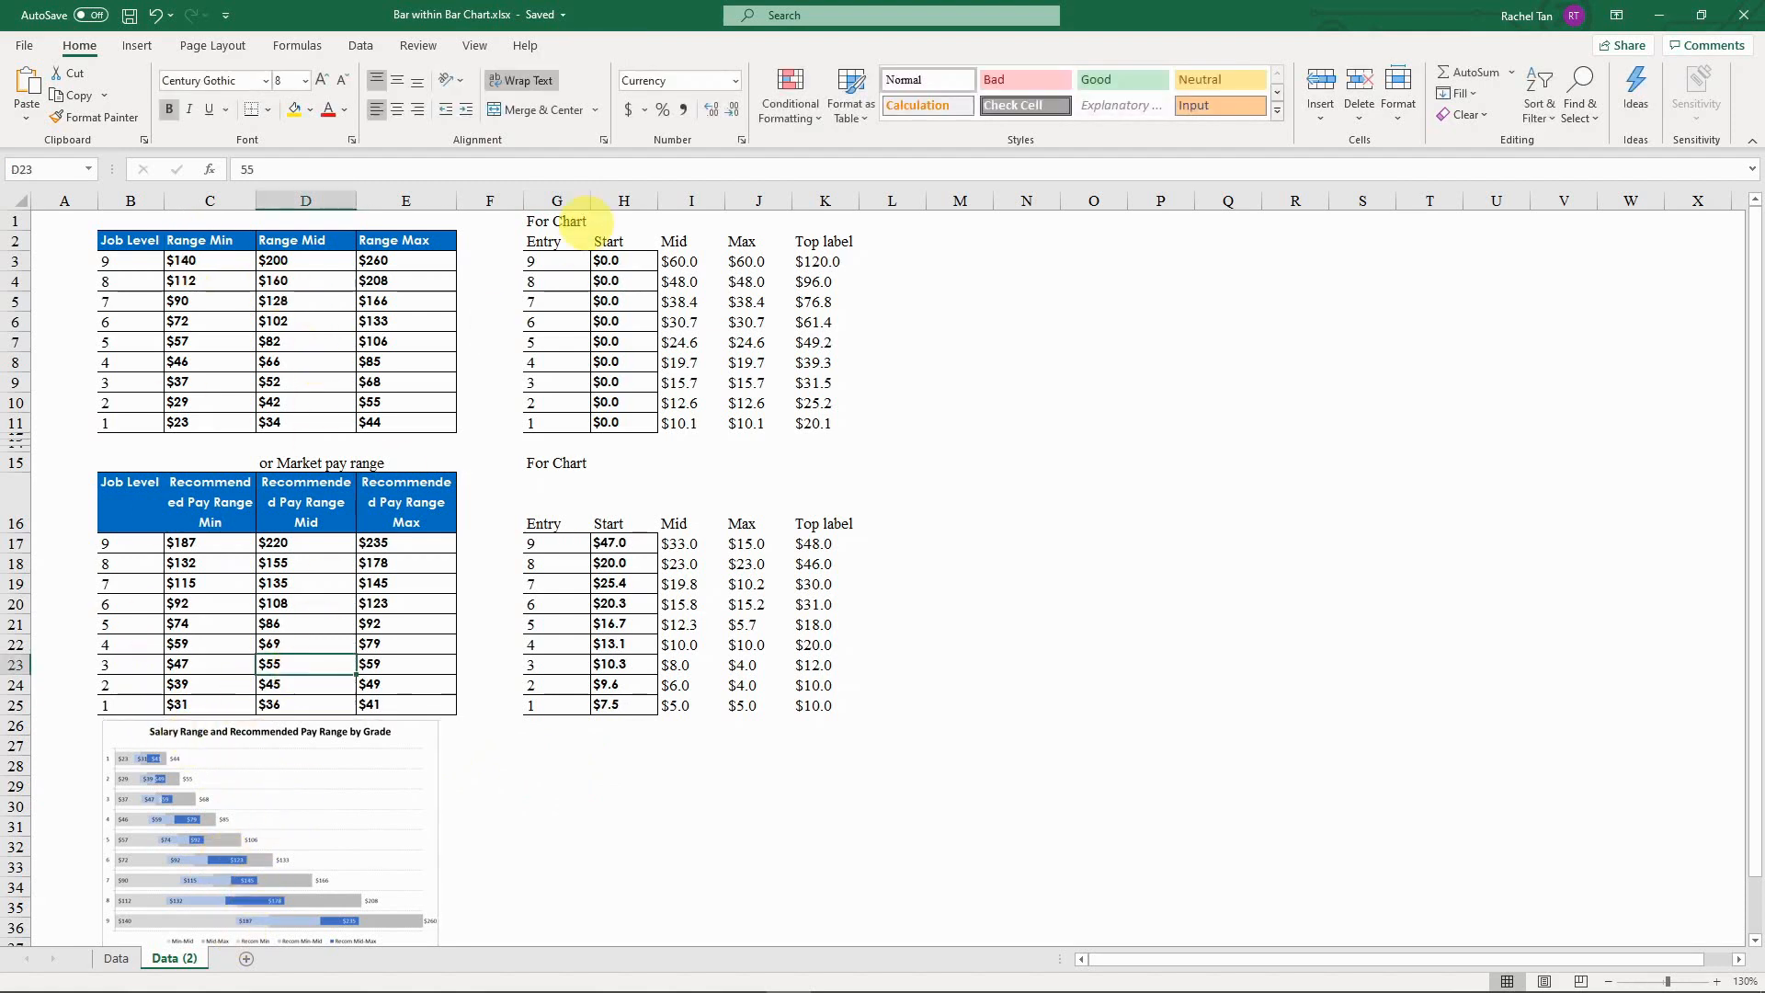
drag(556, 200, 823, 200)
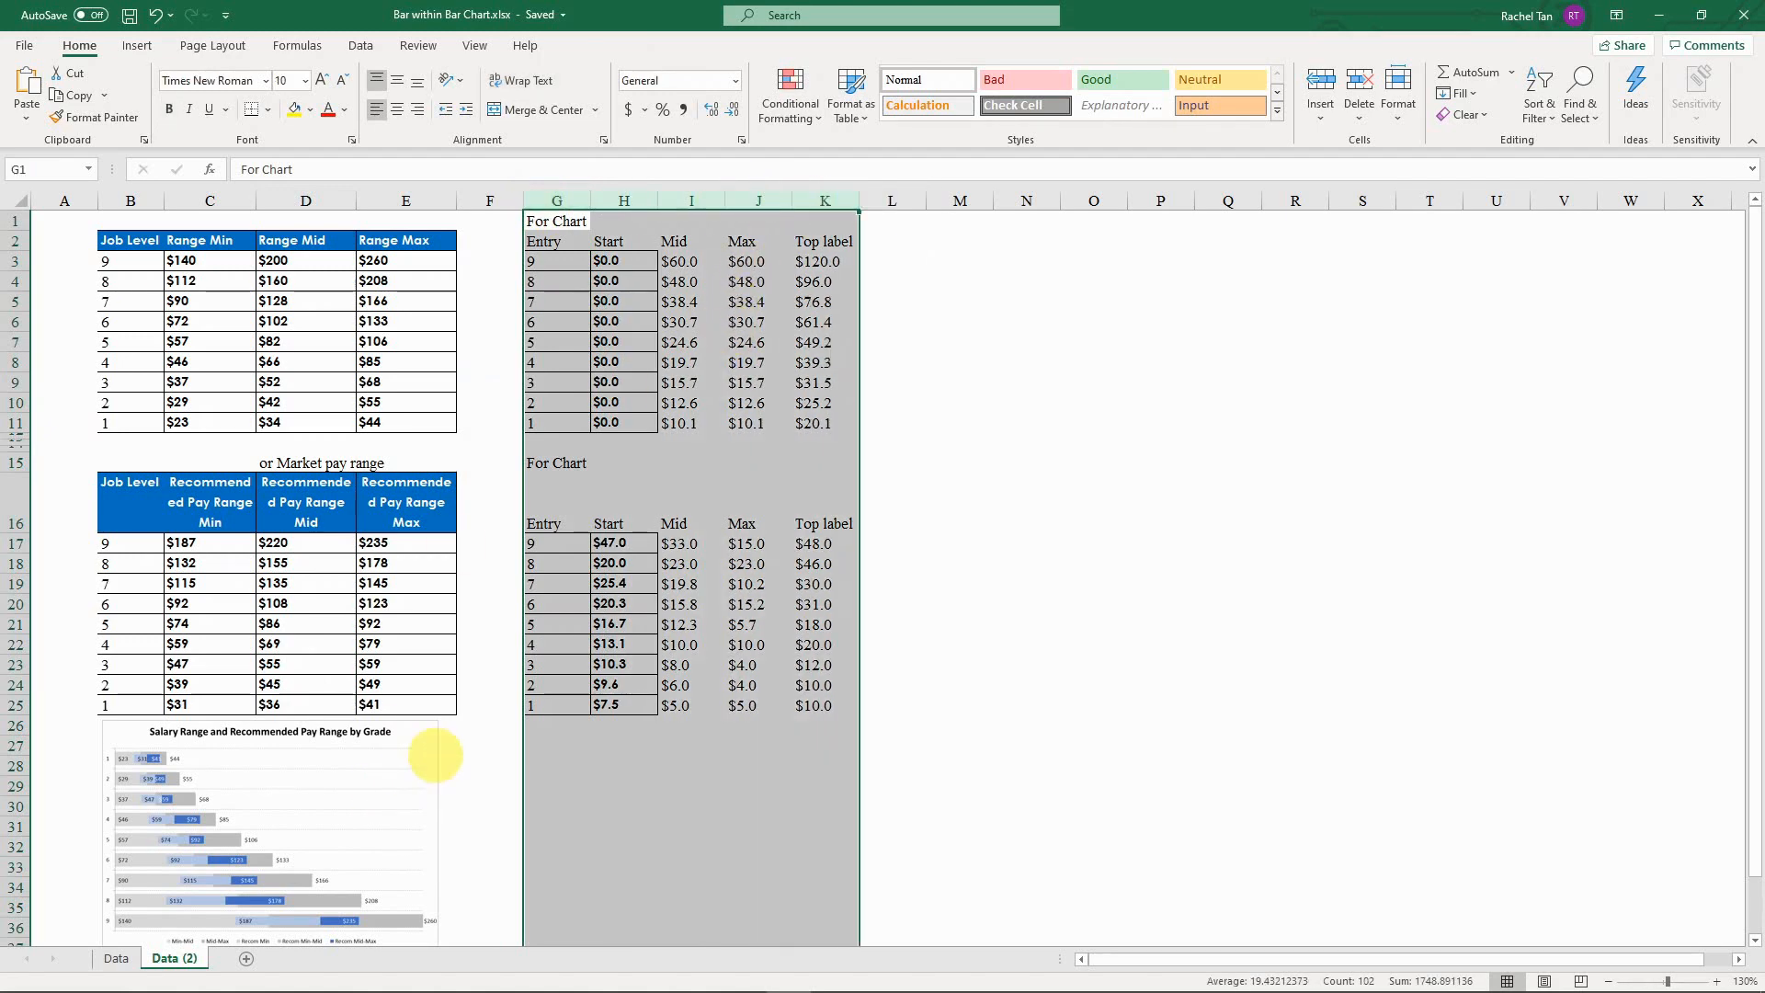
click(410, 783)
Step: Examine the Start and Mid columns of the upper For Chart table, including the Mid formula in I3
click(605, 357)
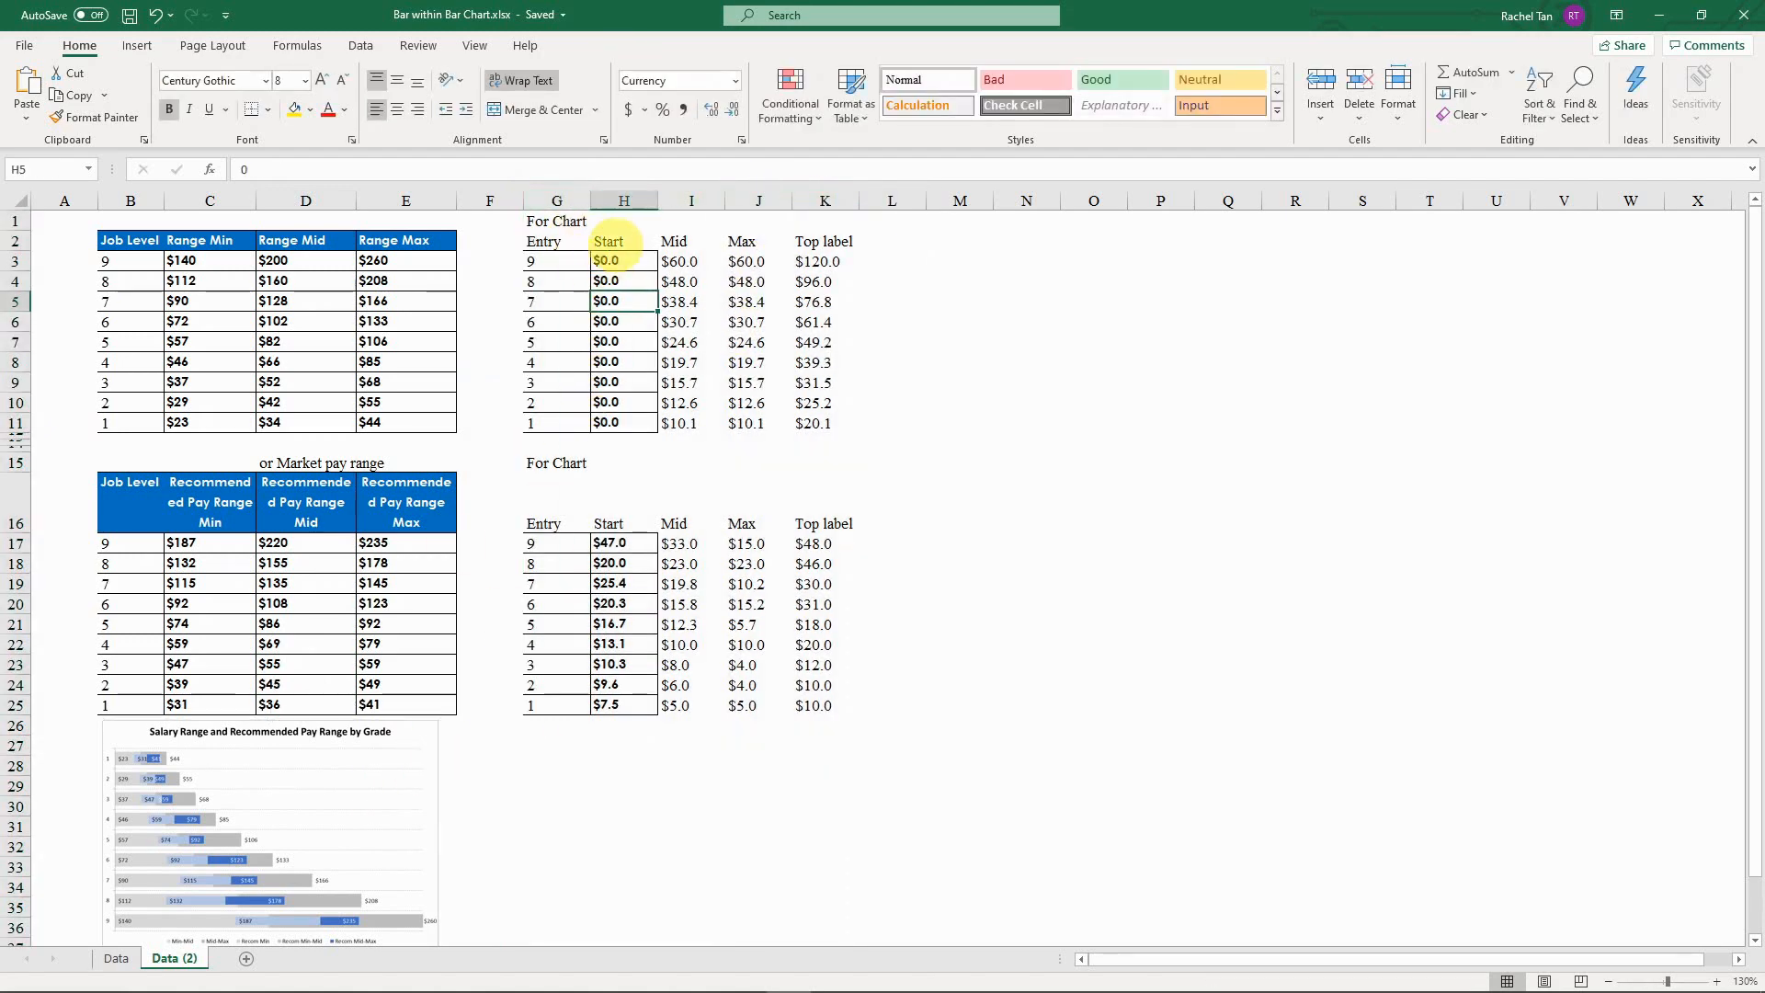
click(610, 244)
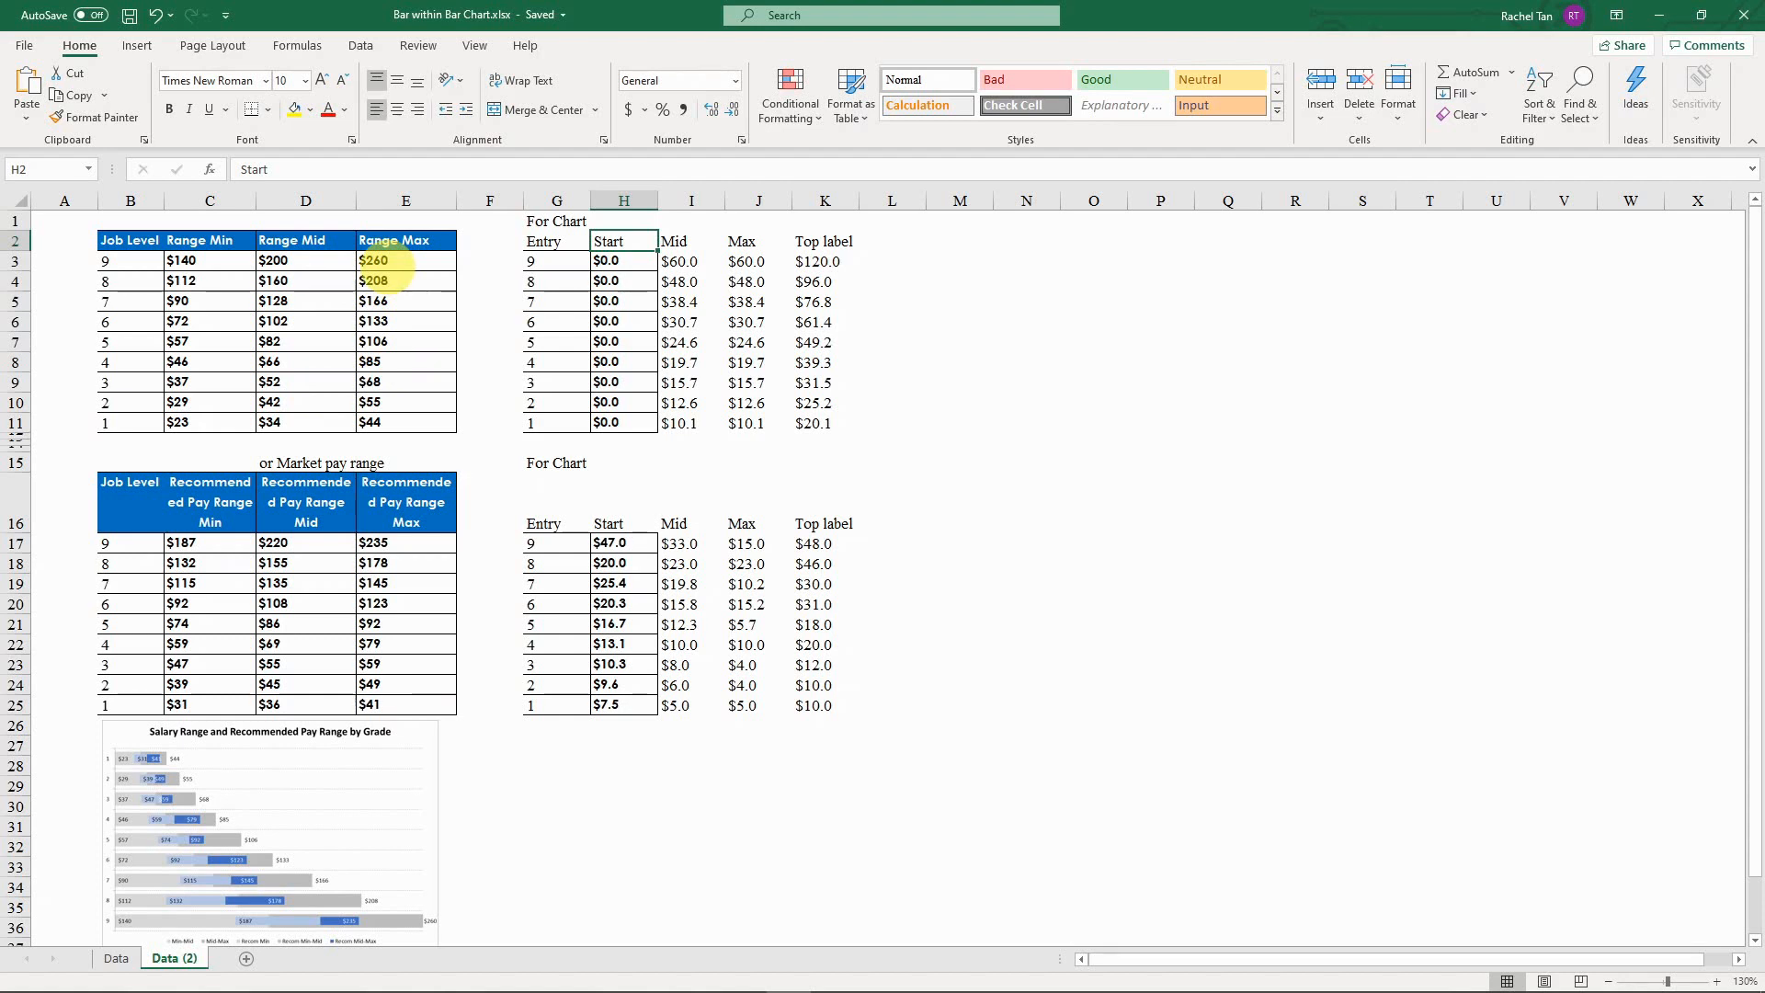
drag(616, 243, 618, 424)
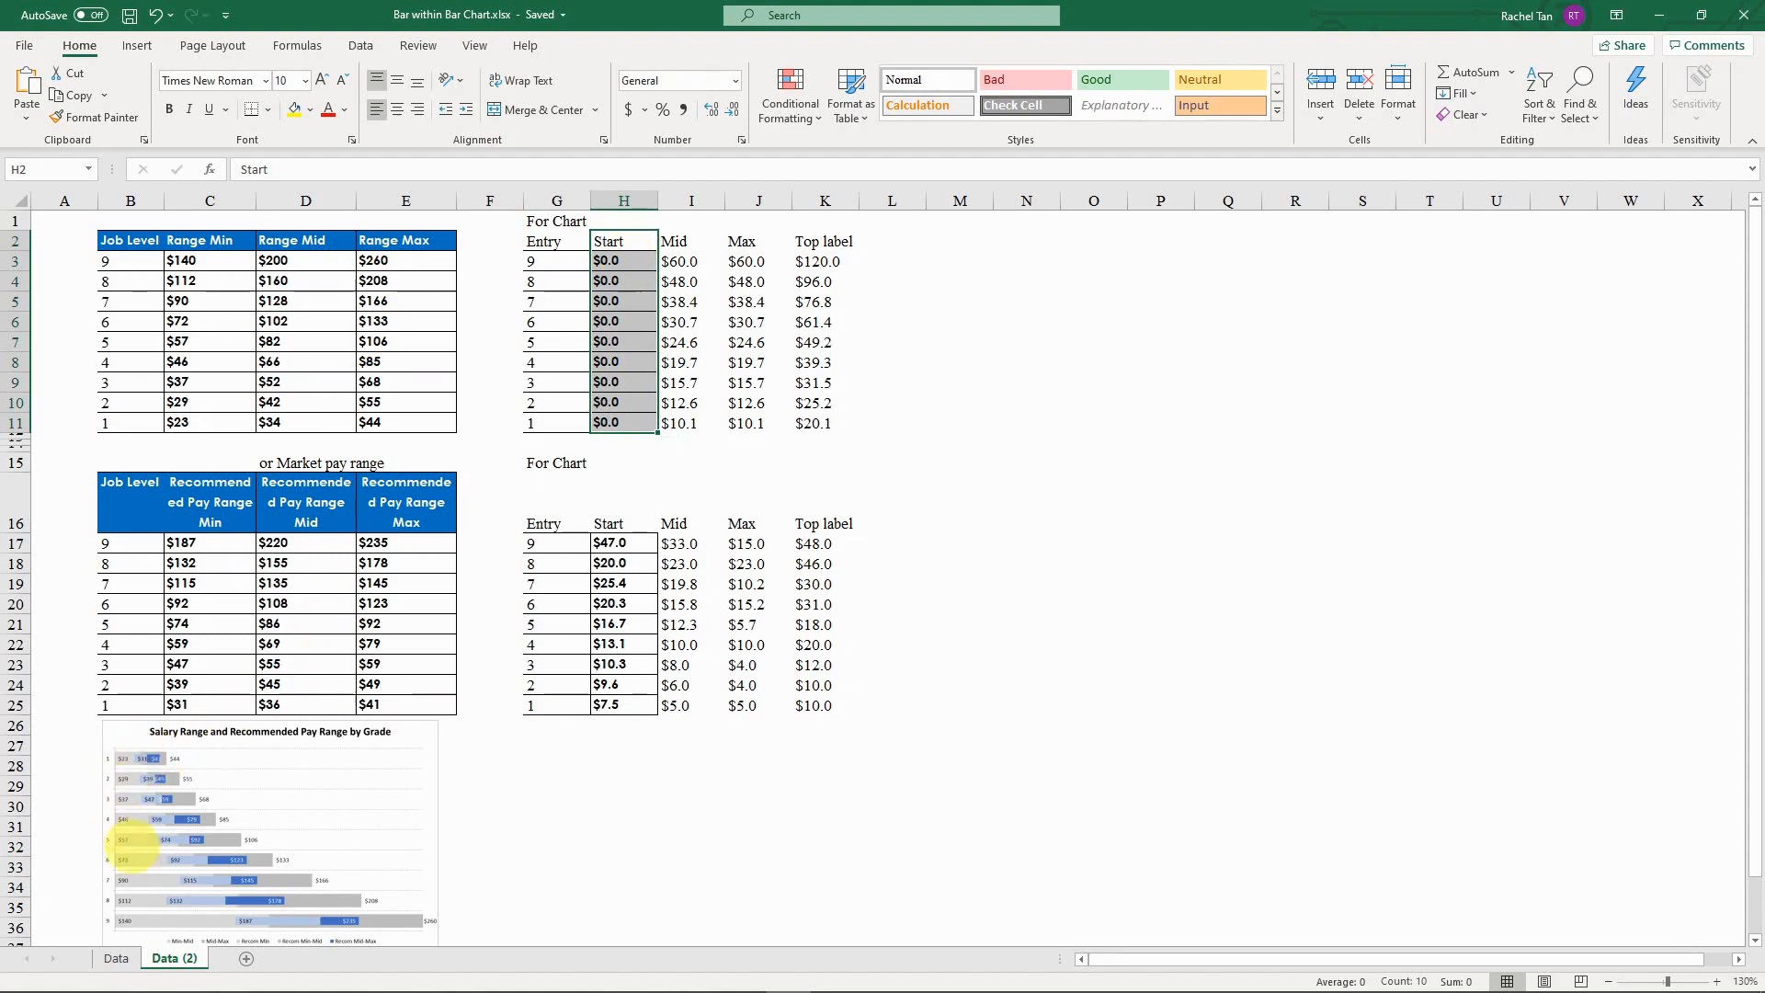
click(689, 241)
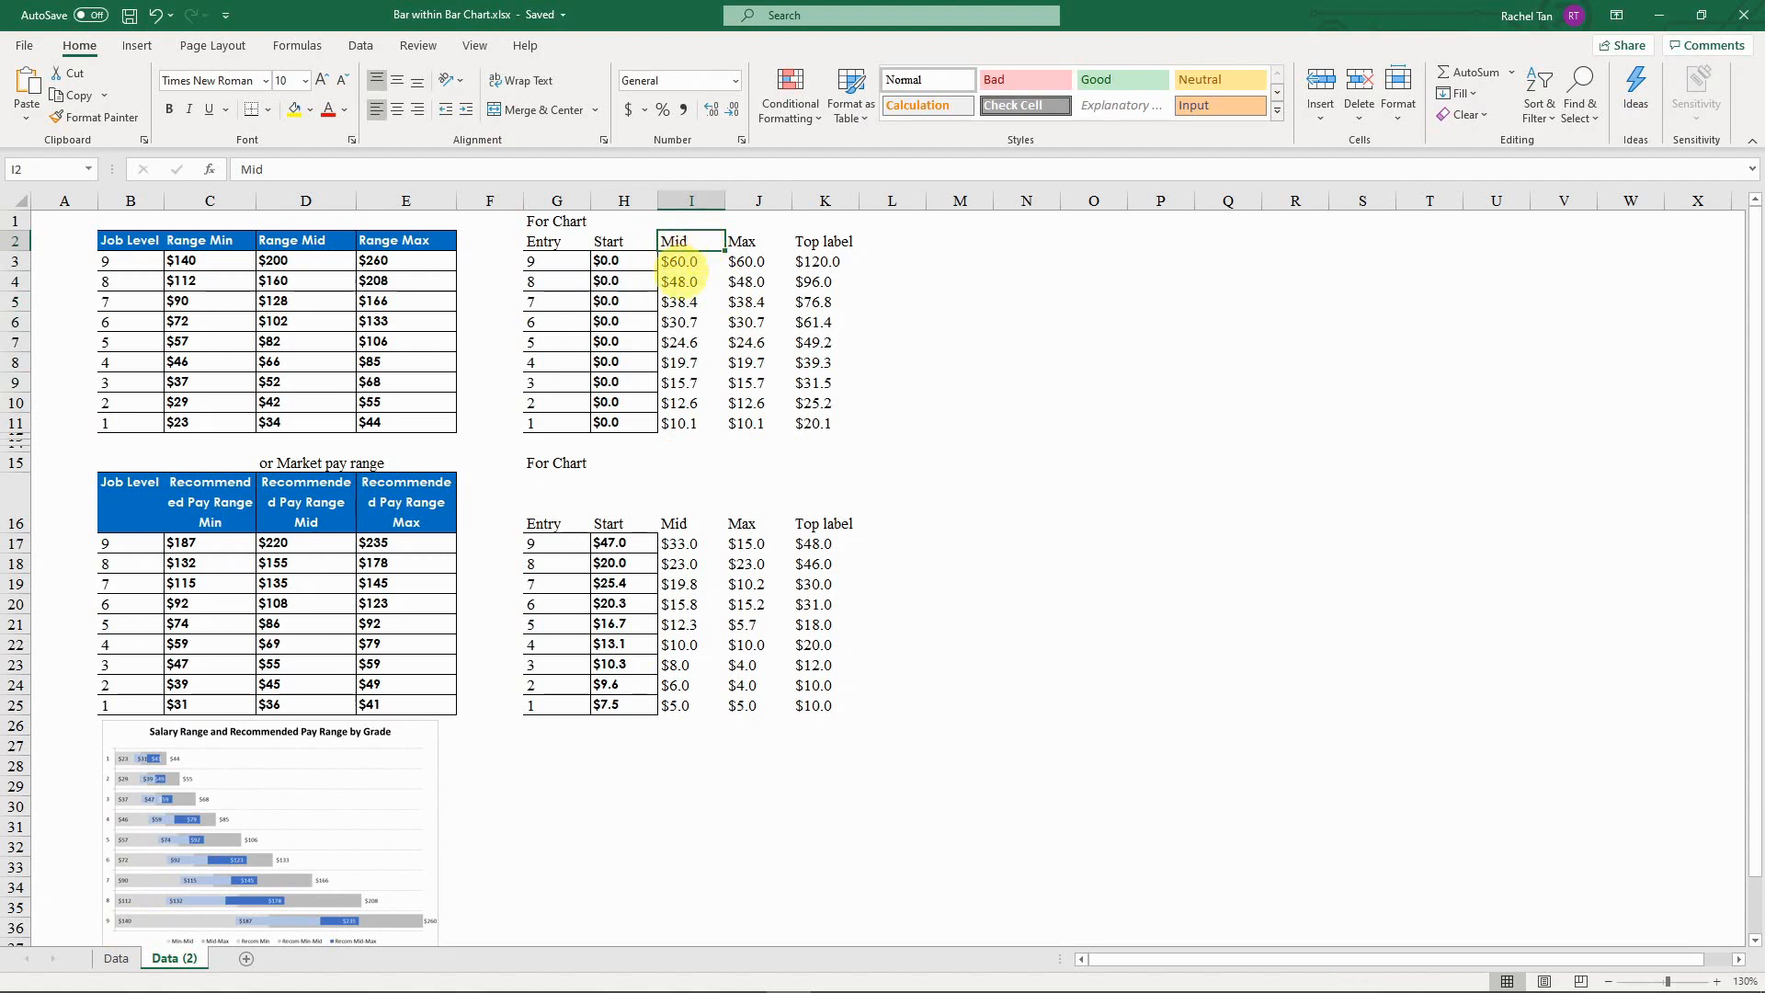
drag(680, 261, 684, 424)
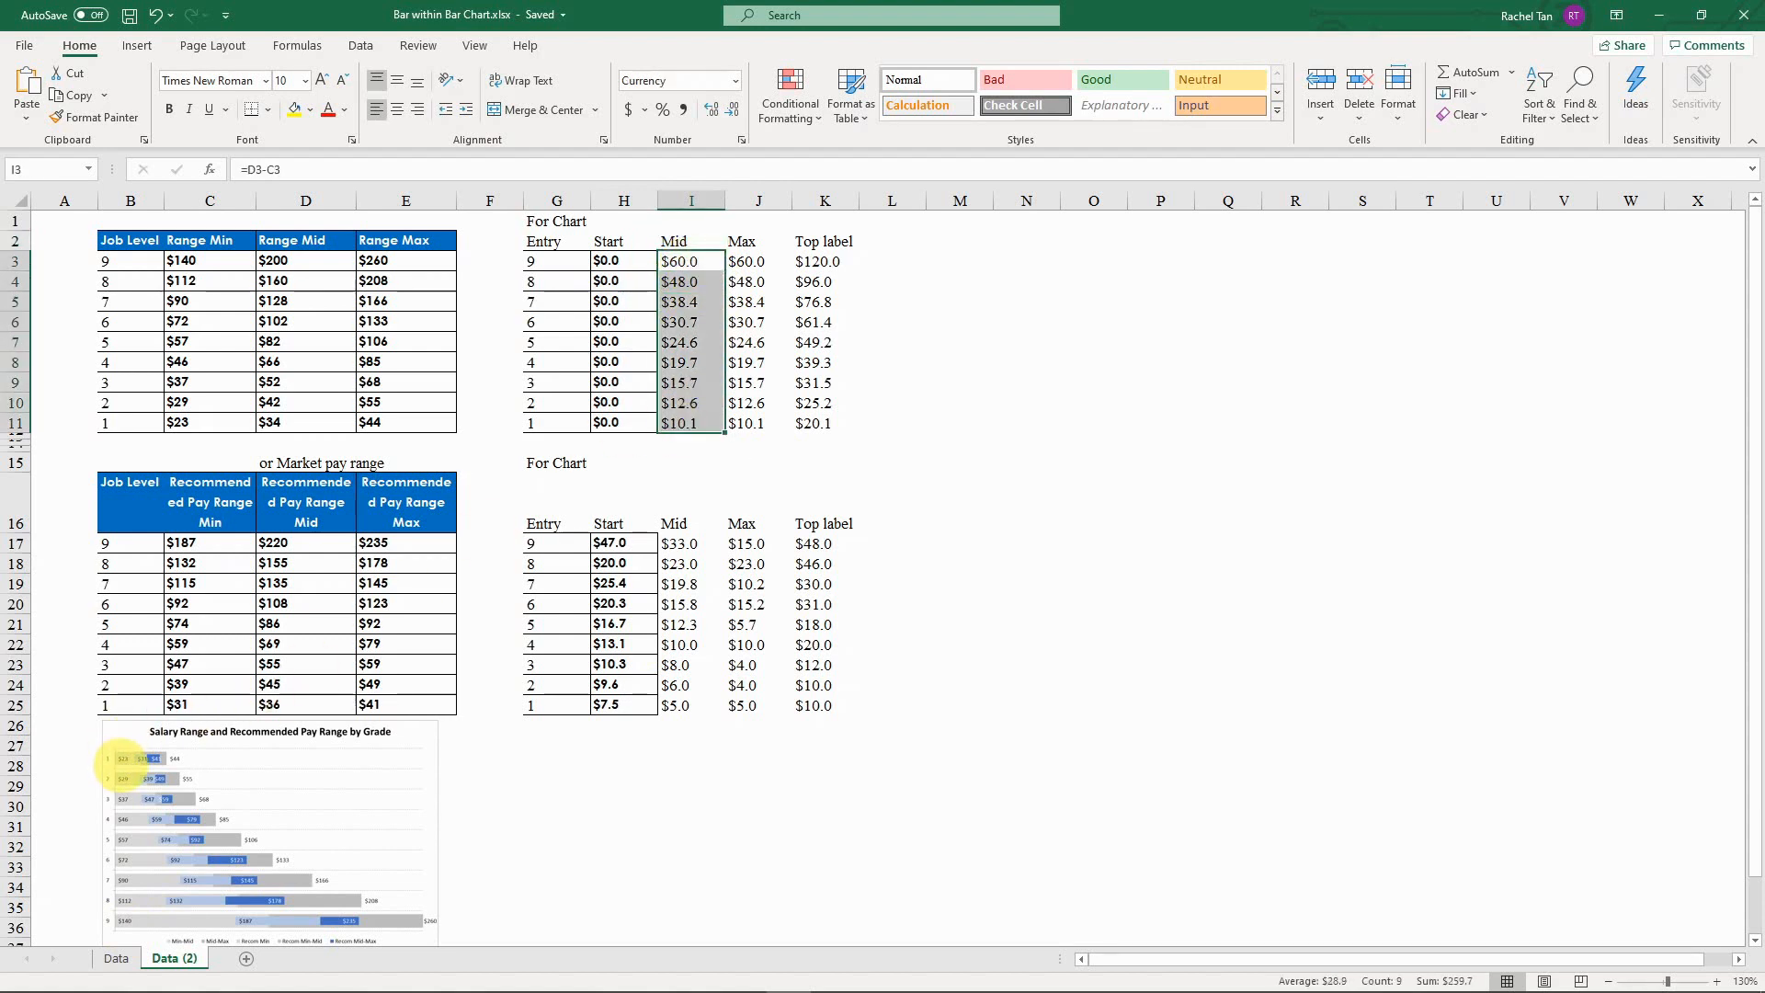
click(688, 261)
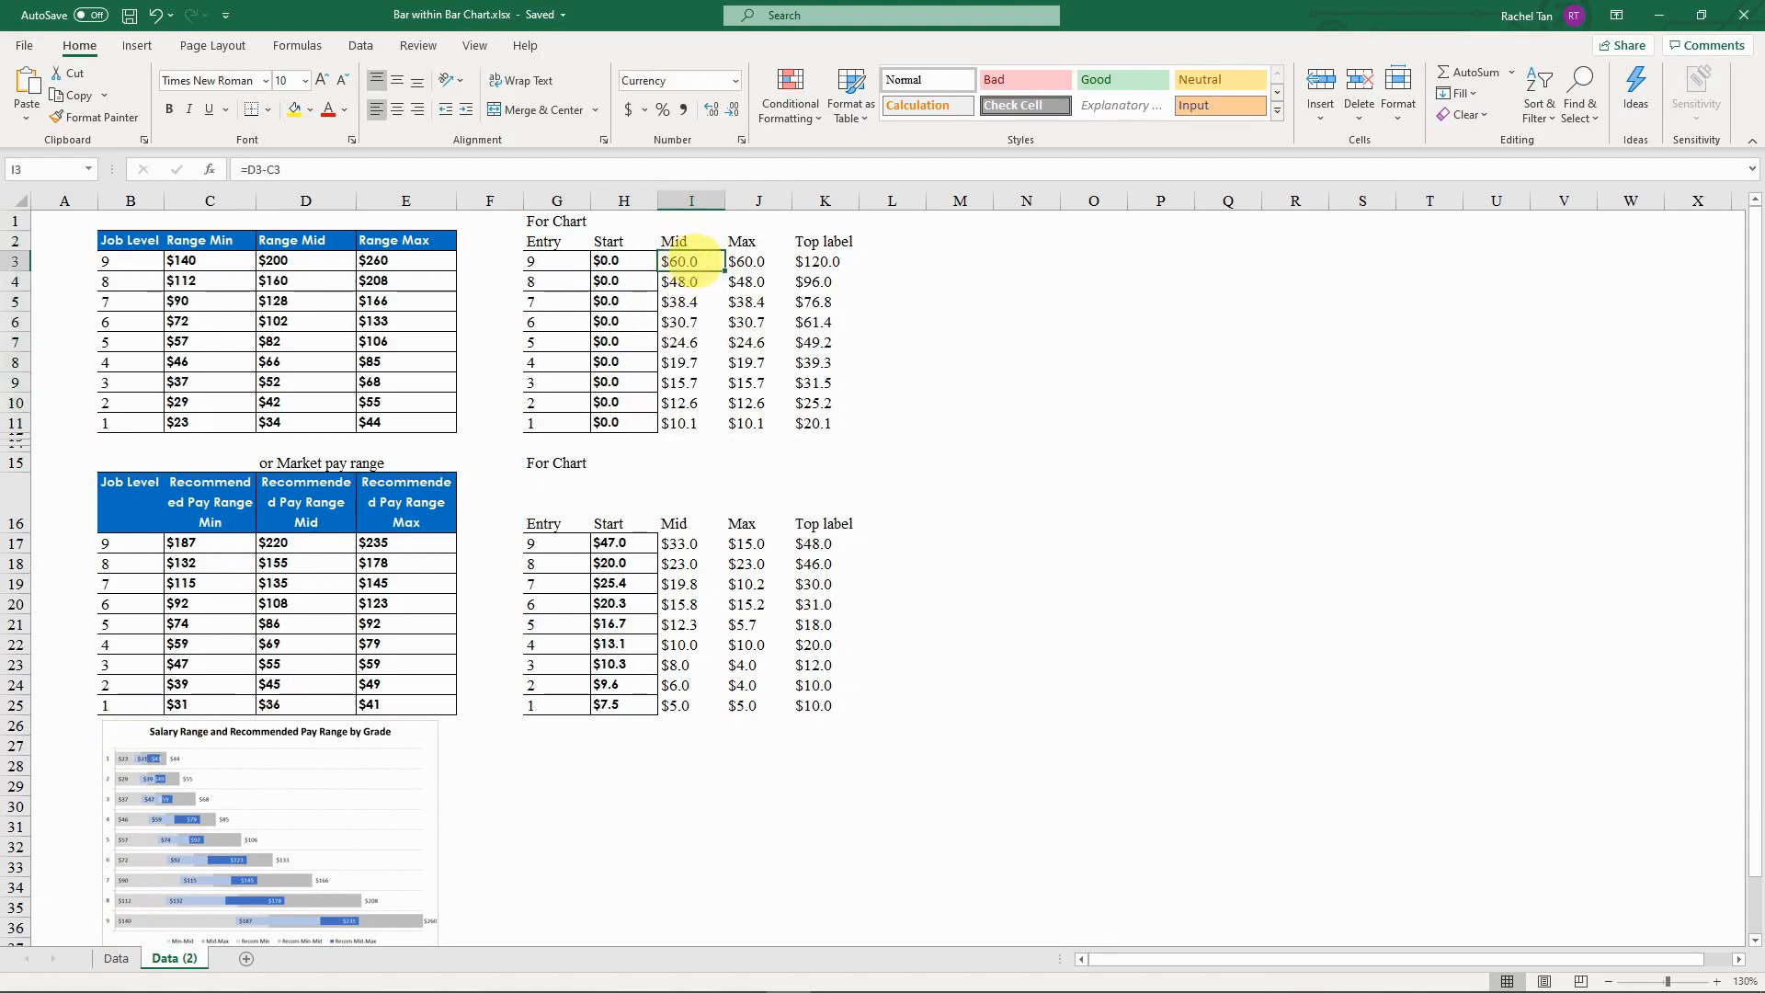
double_click(680, 262)
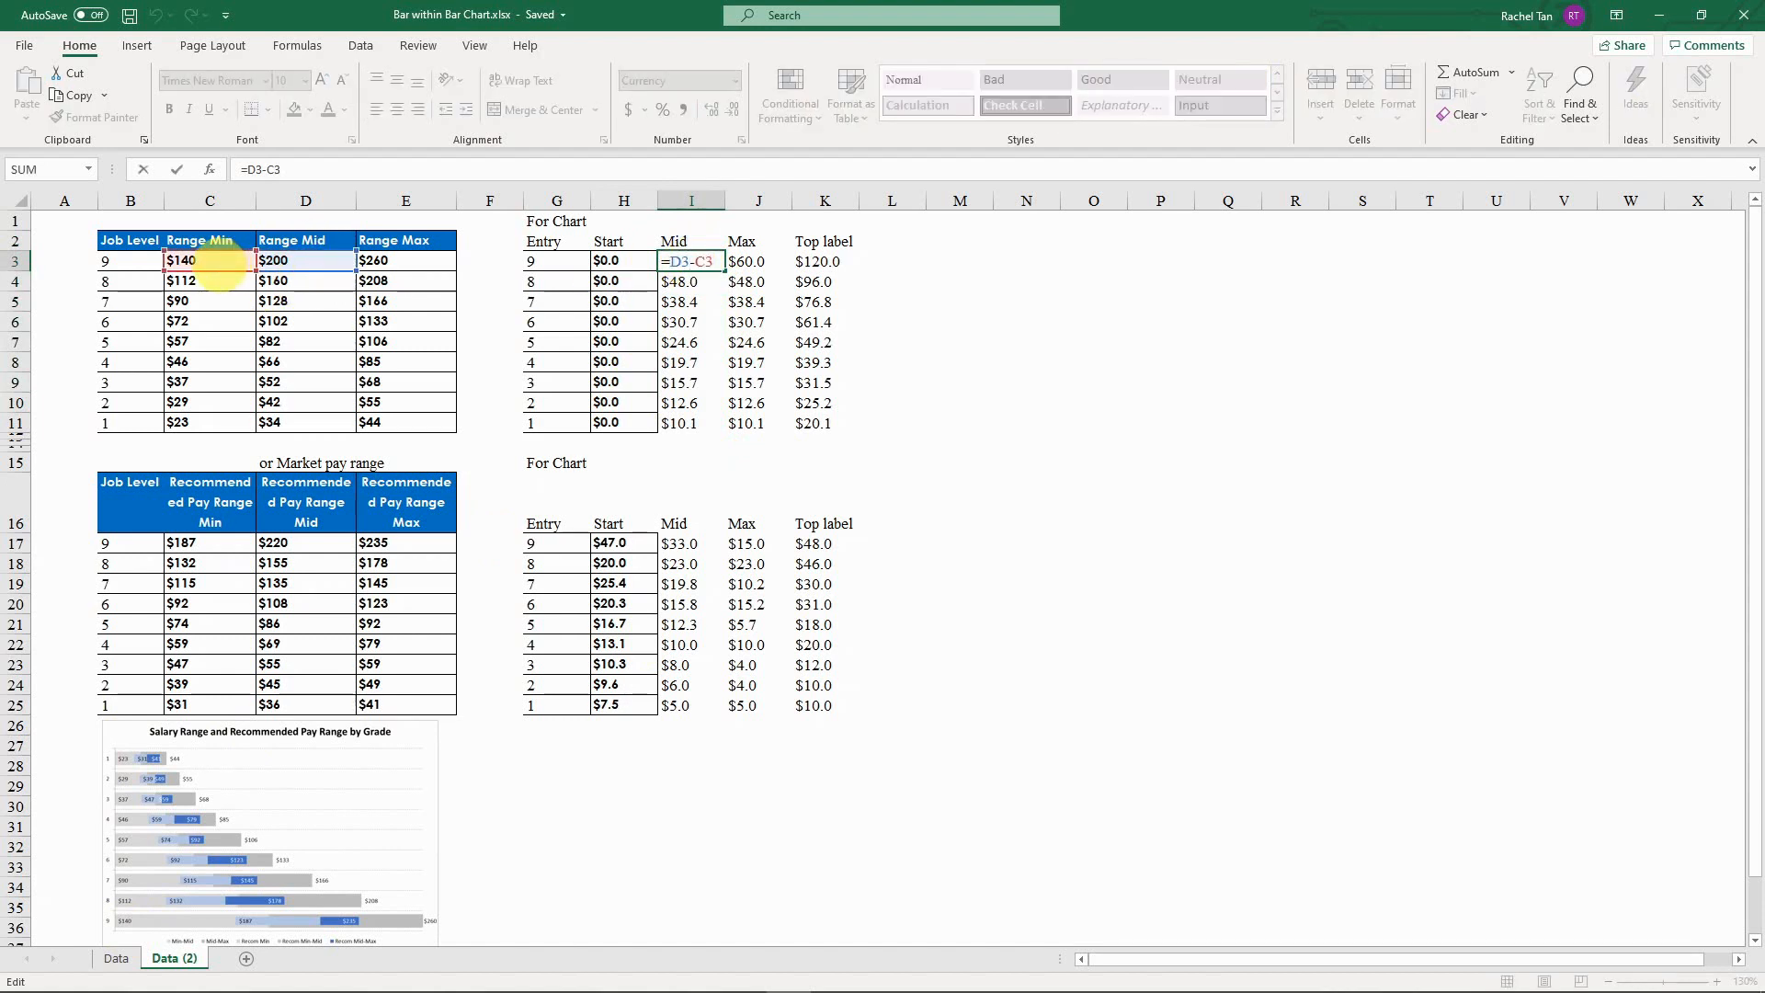
Step: Inspect the Max formula in J3 and the Top label formula in K3, and review the Top label column
click(745, 261)
double_click(745, 261)
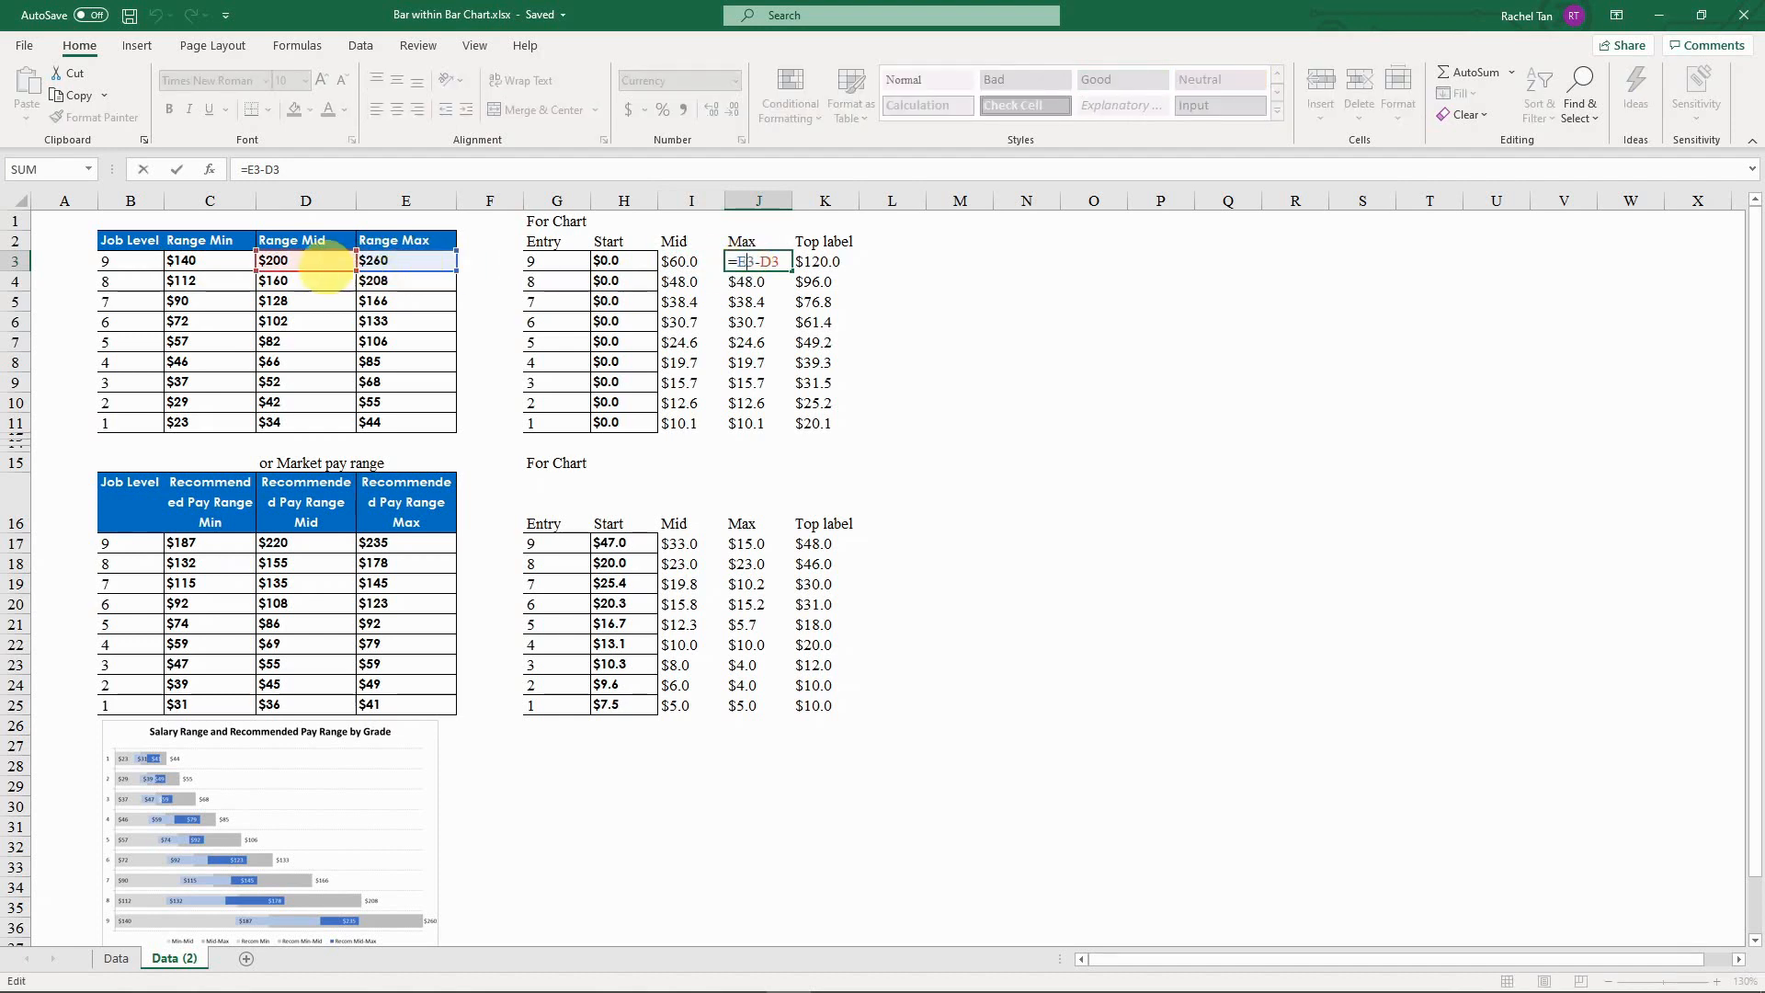
key(Return)
click(817, 259)
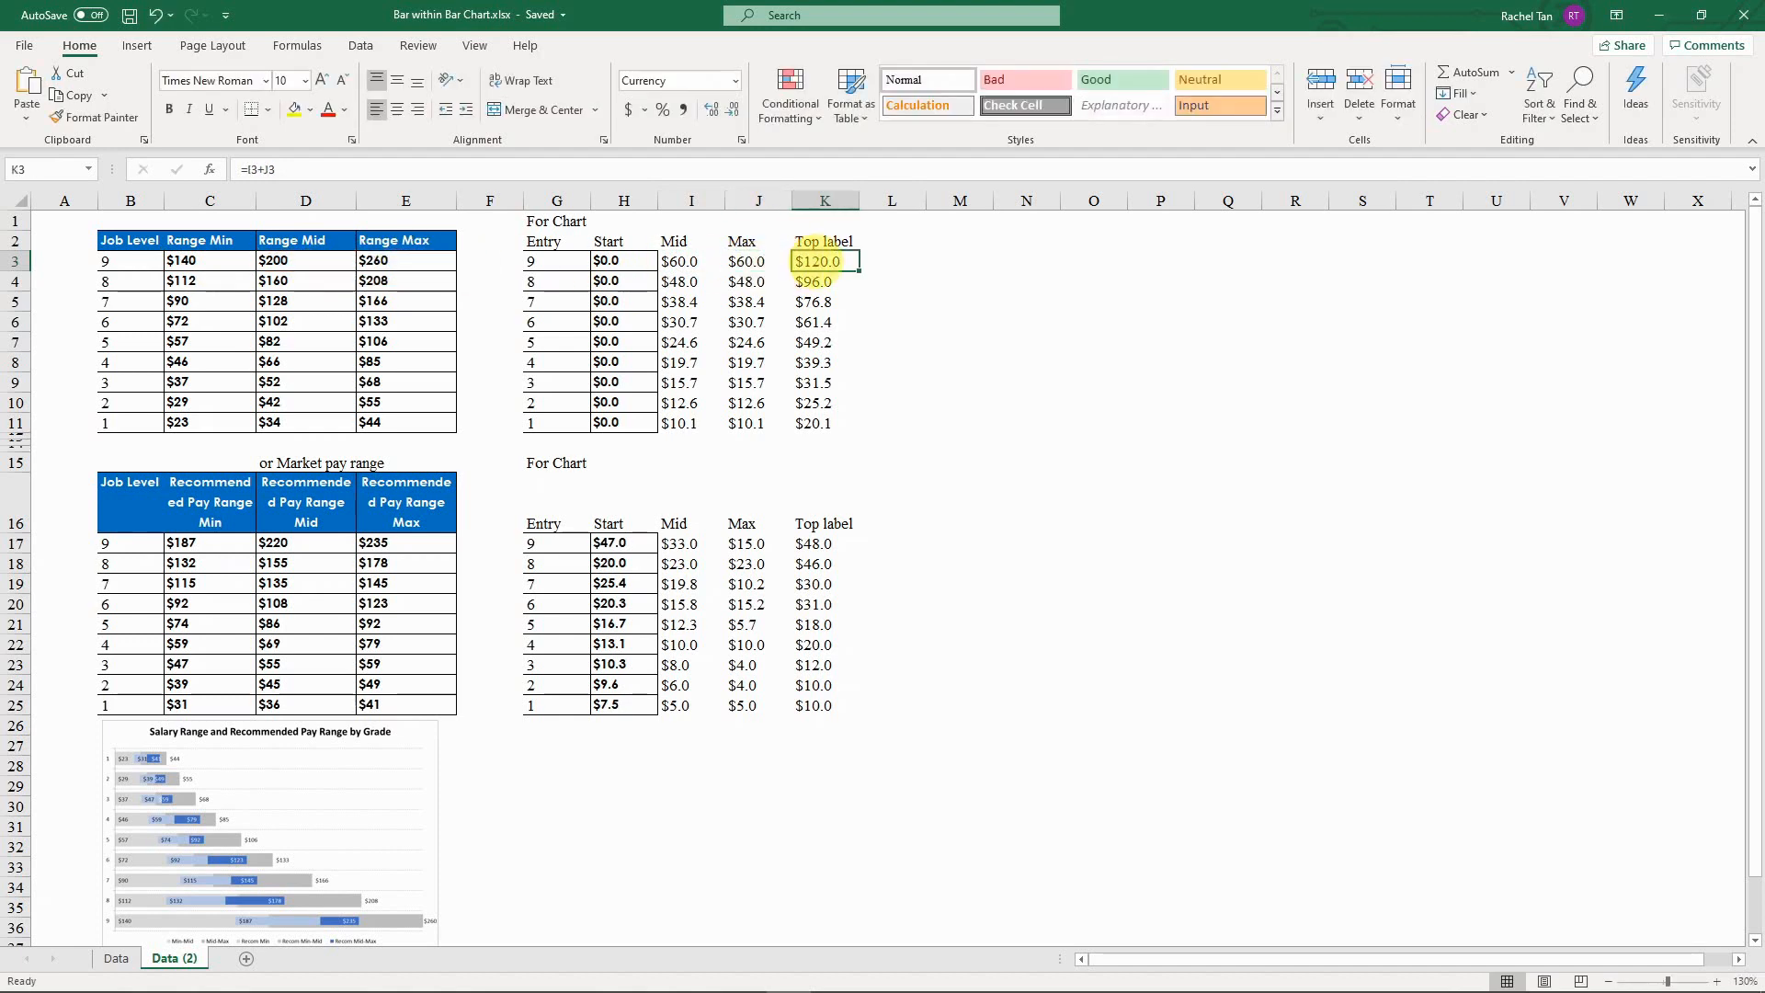
double_click(804, 261)
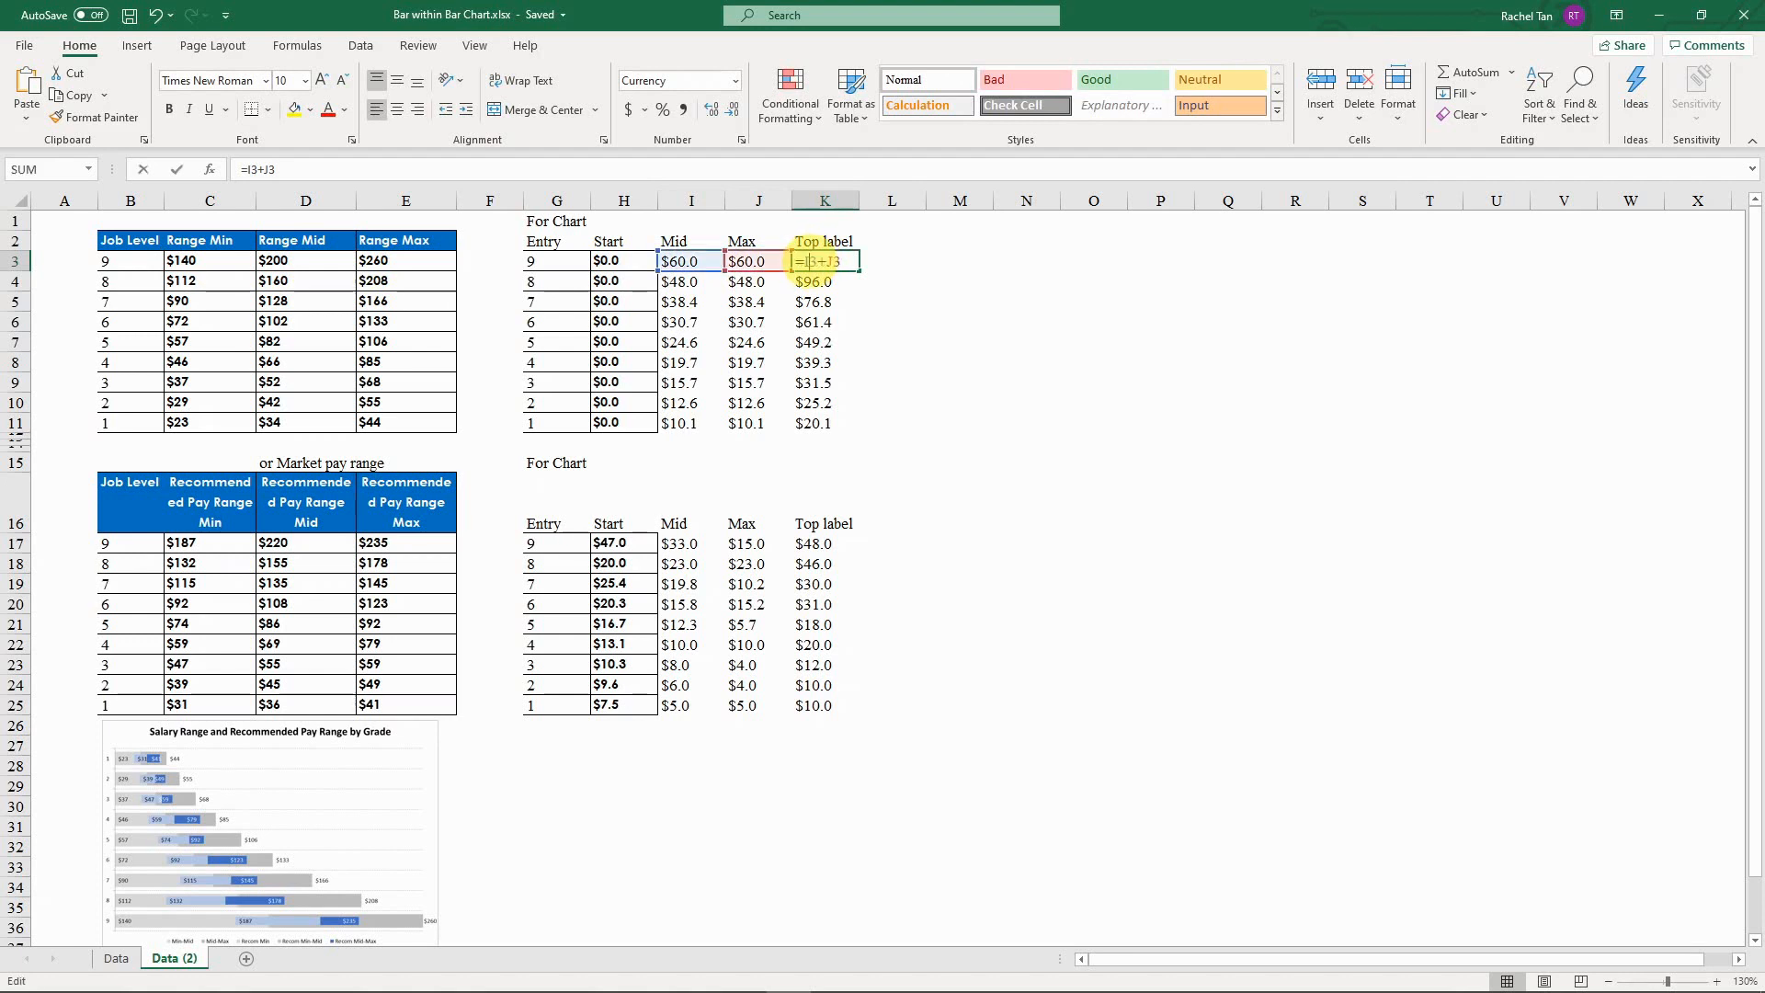
key(ctrl+Return)
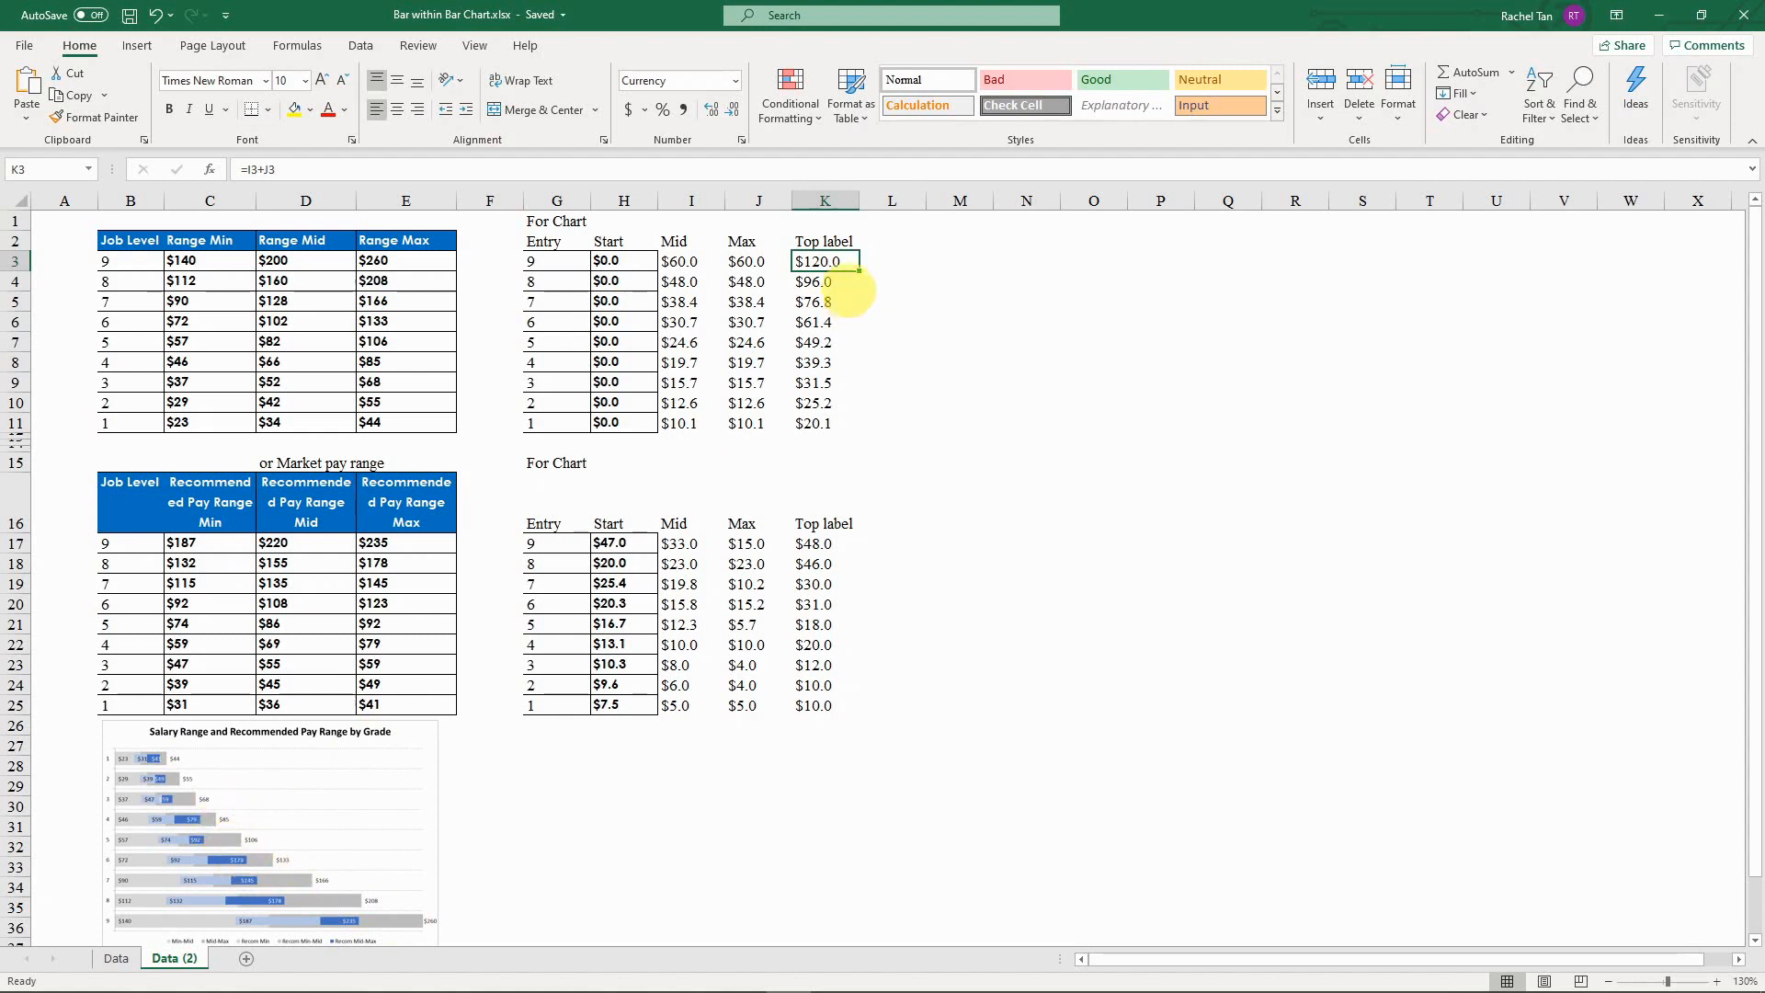
drag(811, 239, 838, 418)
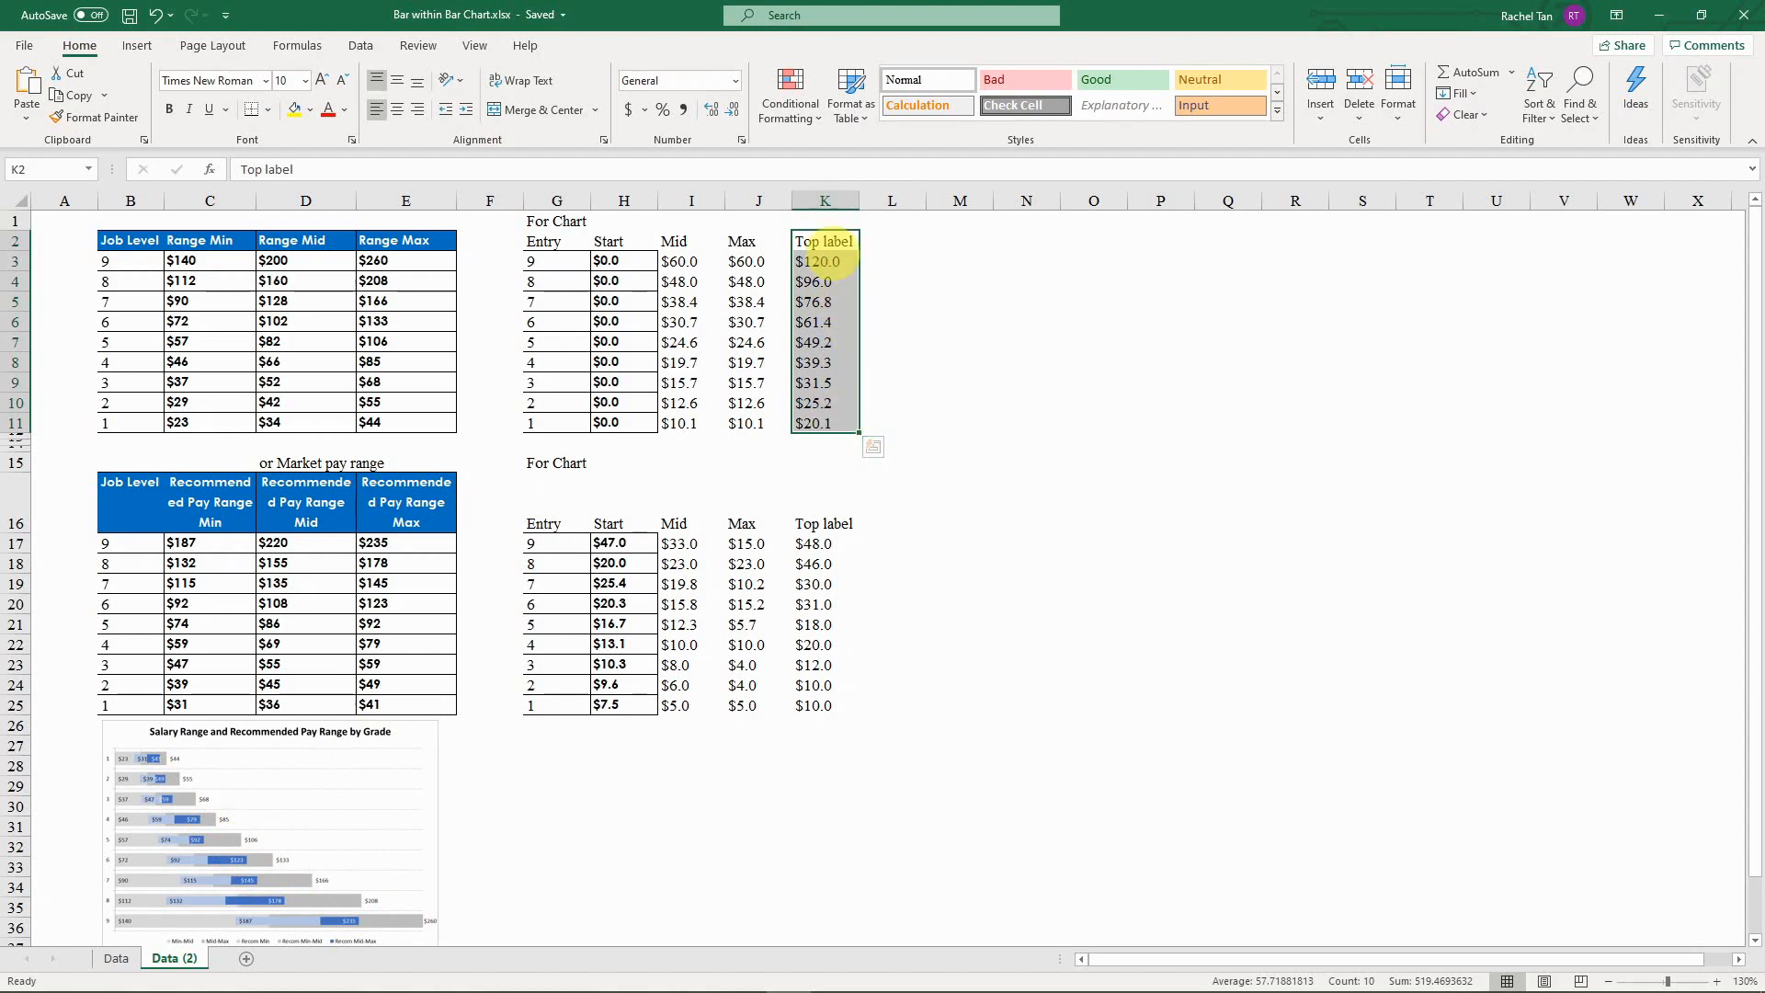
Step: Fill the Mid, Max and Top label formulas from I3:K3 down to row 11
click(821, 261)
drag(677, 261, 854, 430)
click(747, 403)
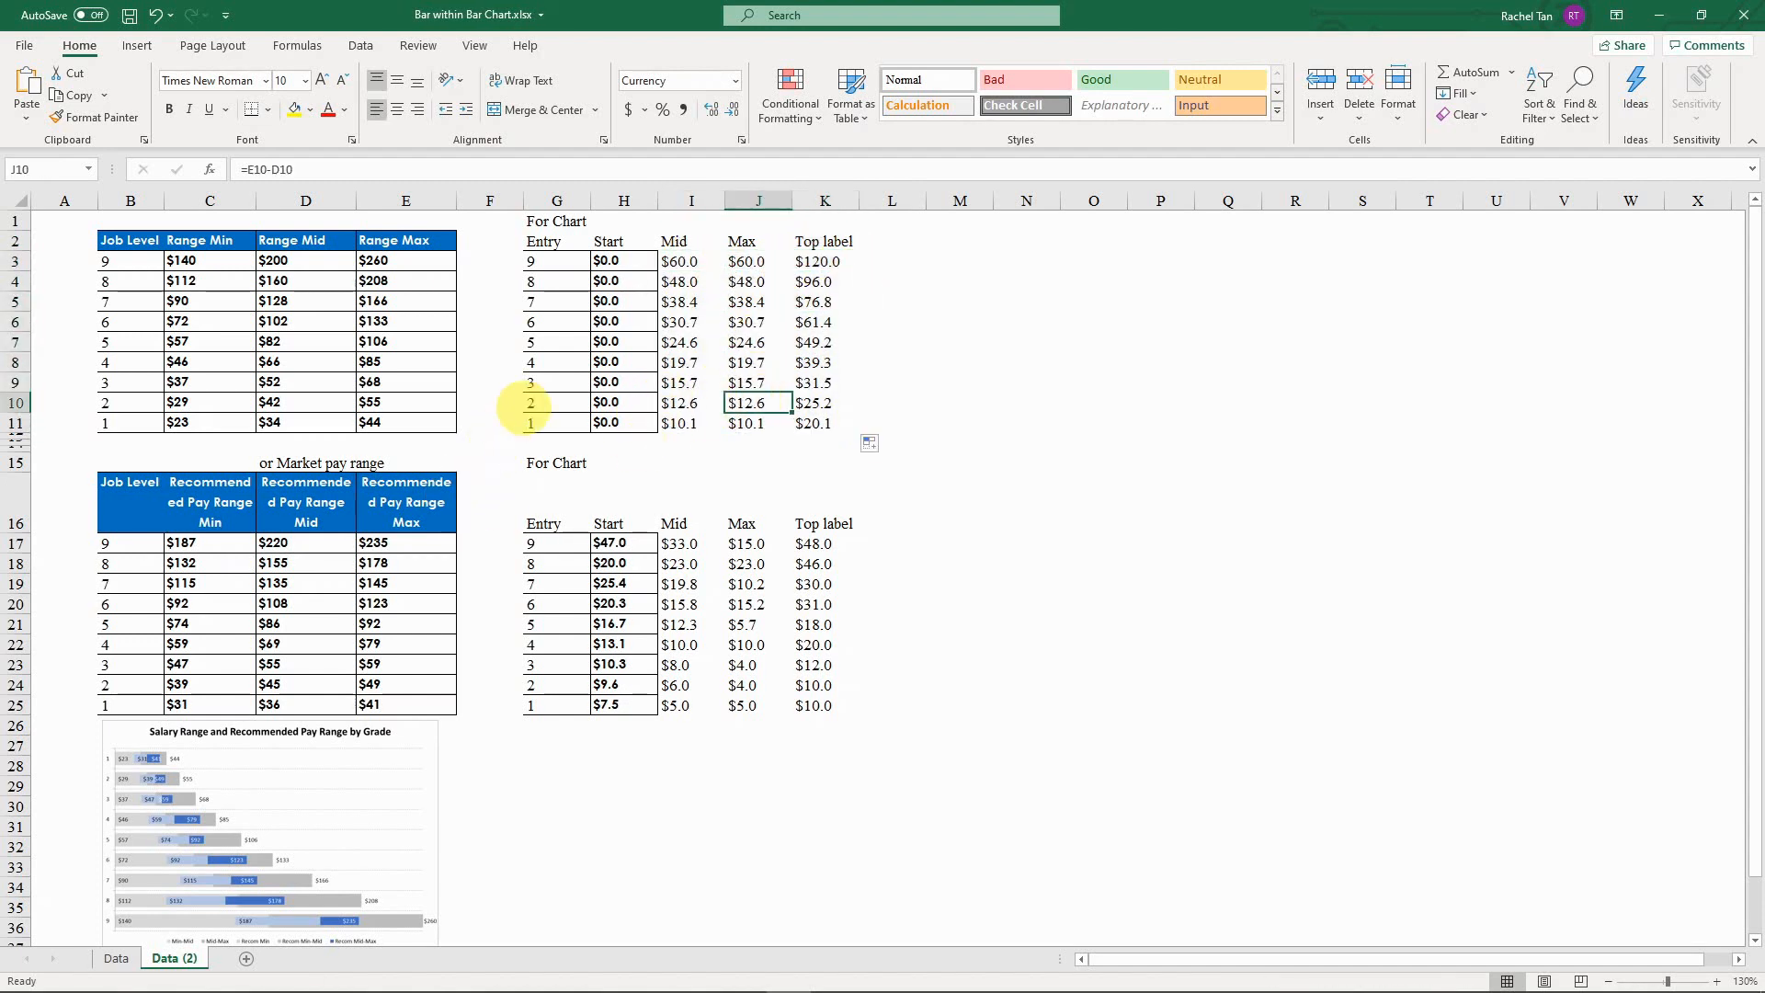
Step: Inspect the level 9 Start formula in H17, which subtracts the salary range minimum from the recommended minimum
click(677, 543)
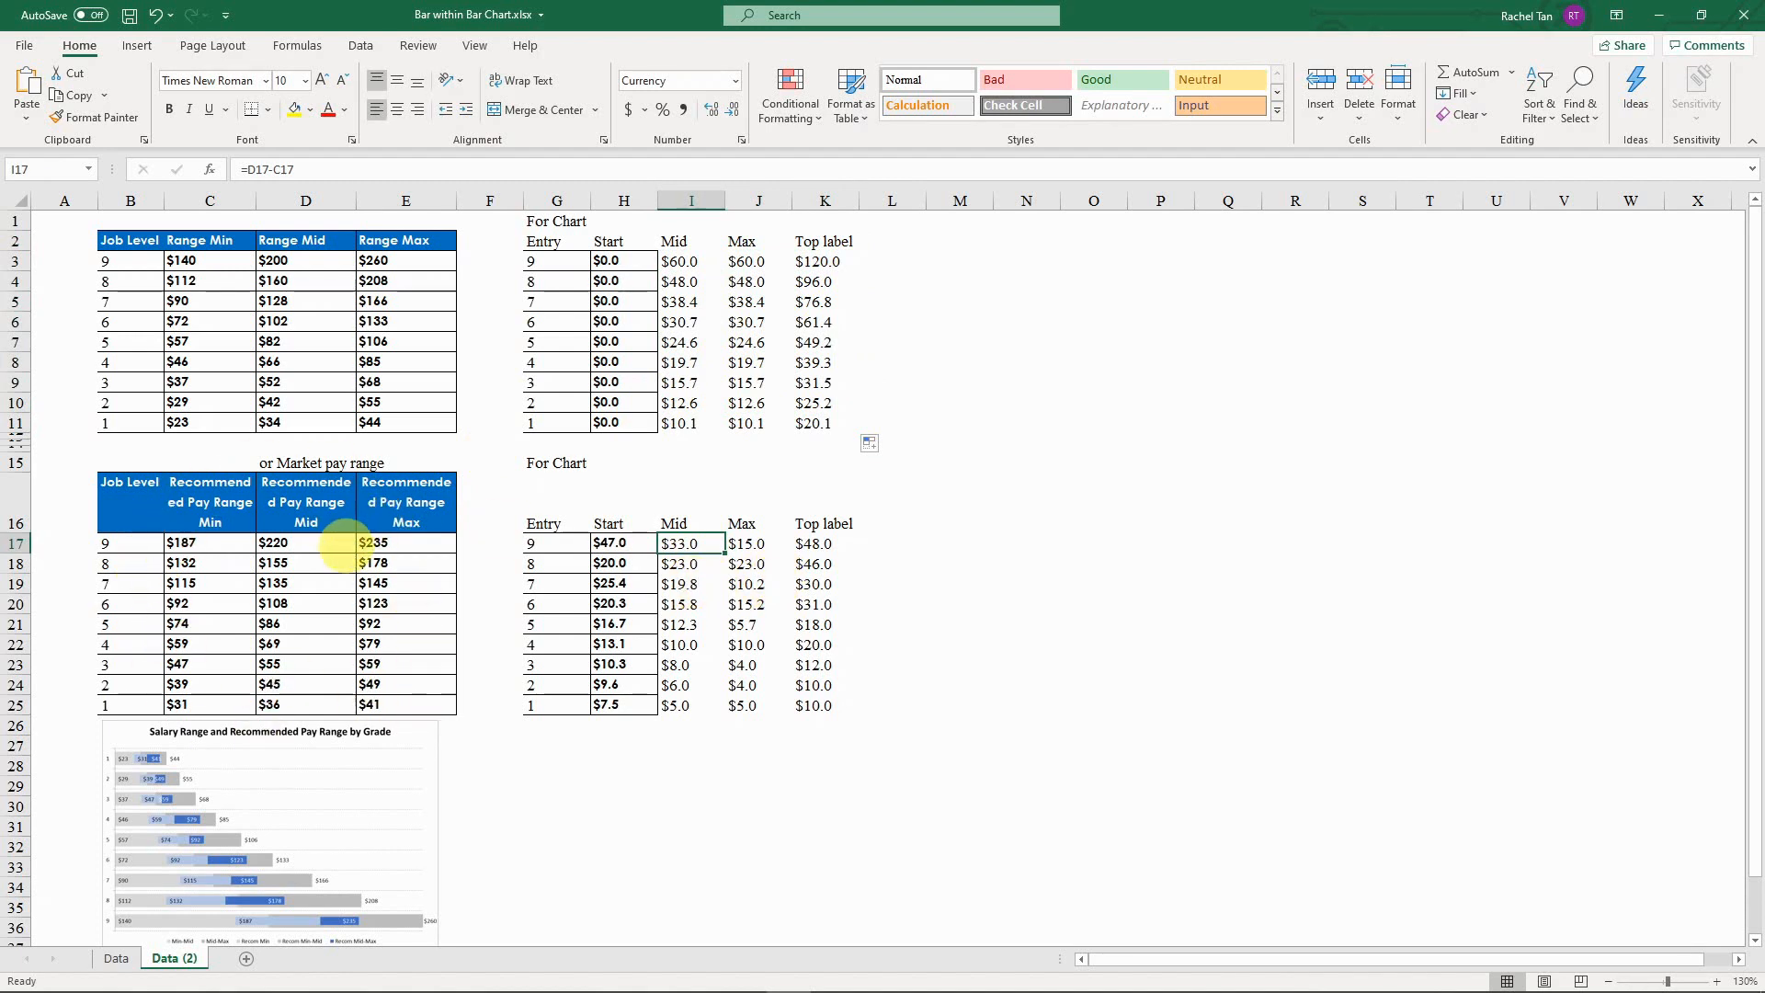
click(628, 542)
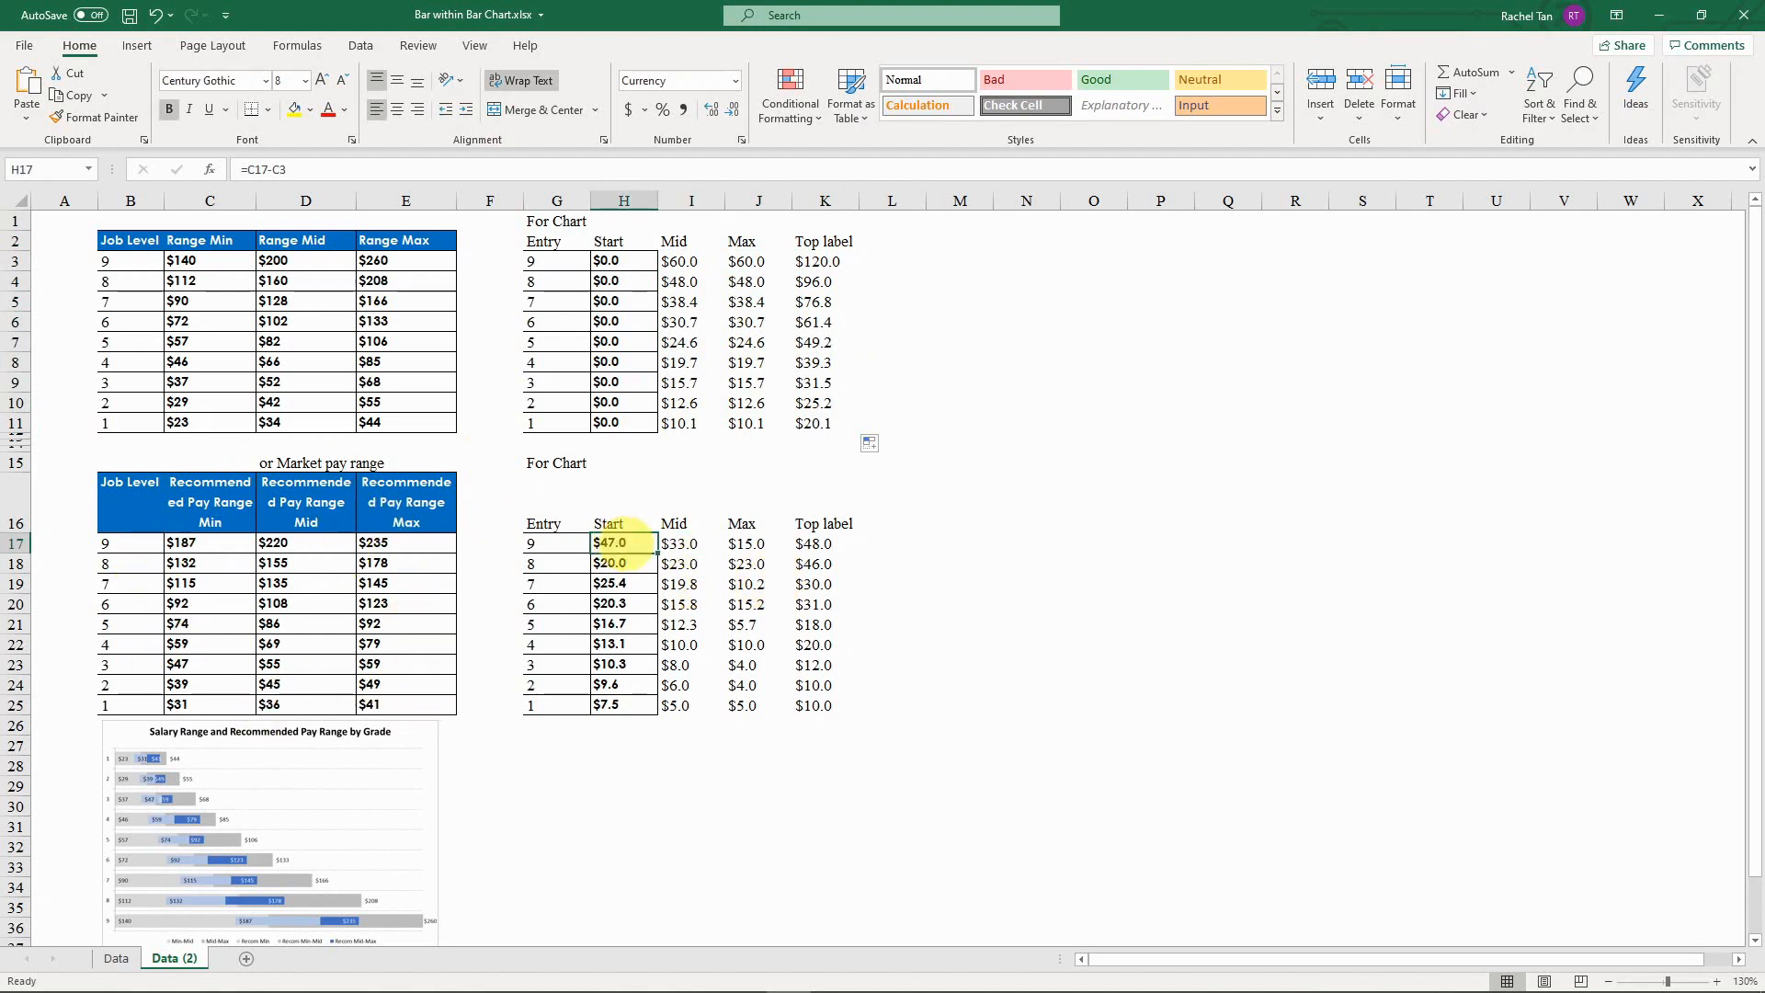
double_click(628, 542)
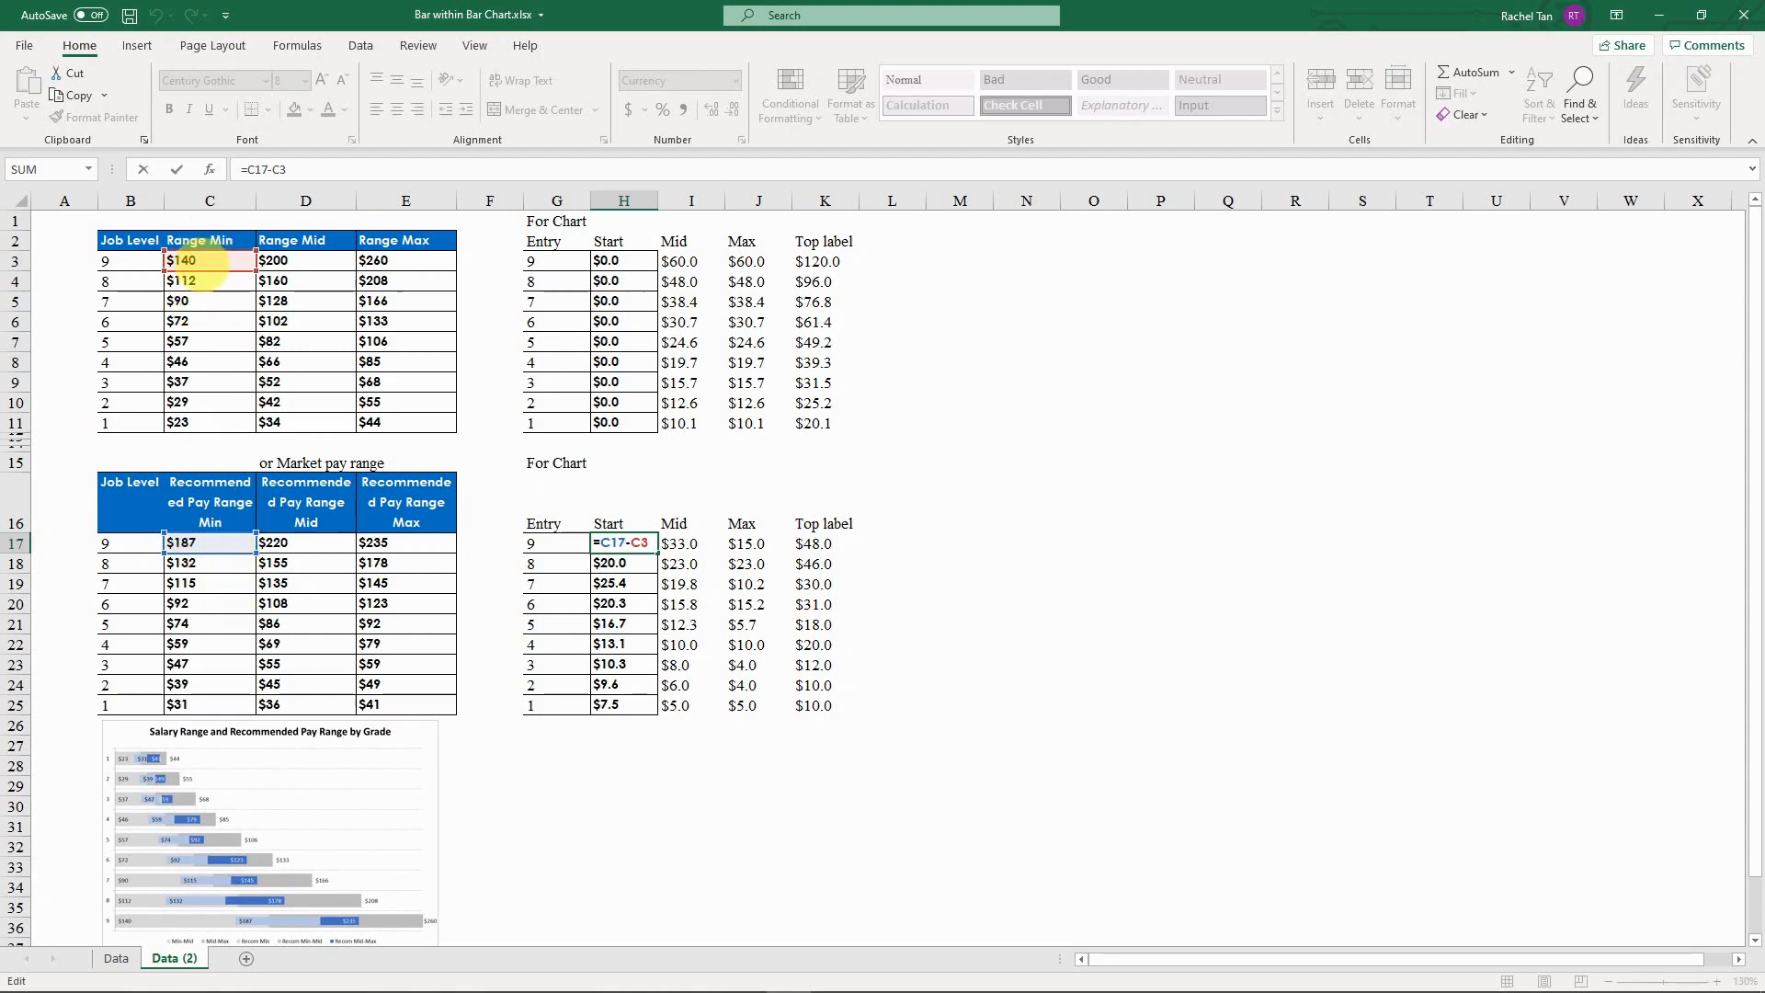
key(ctrl+Return)
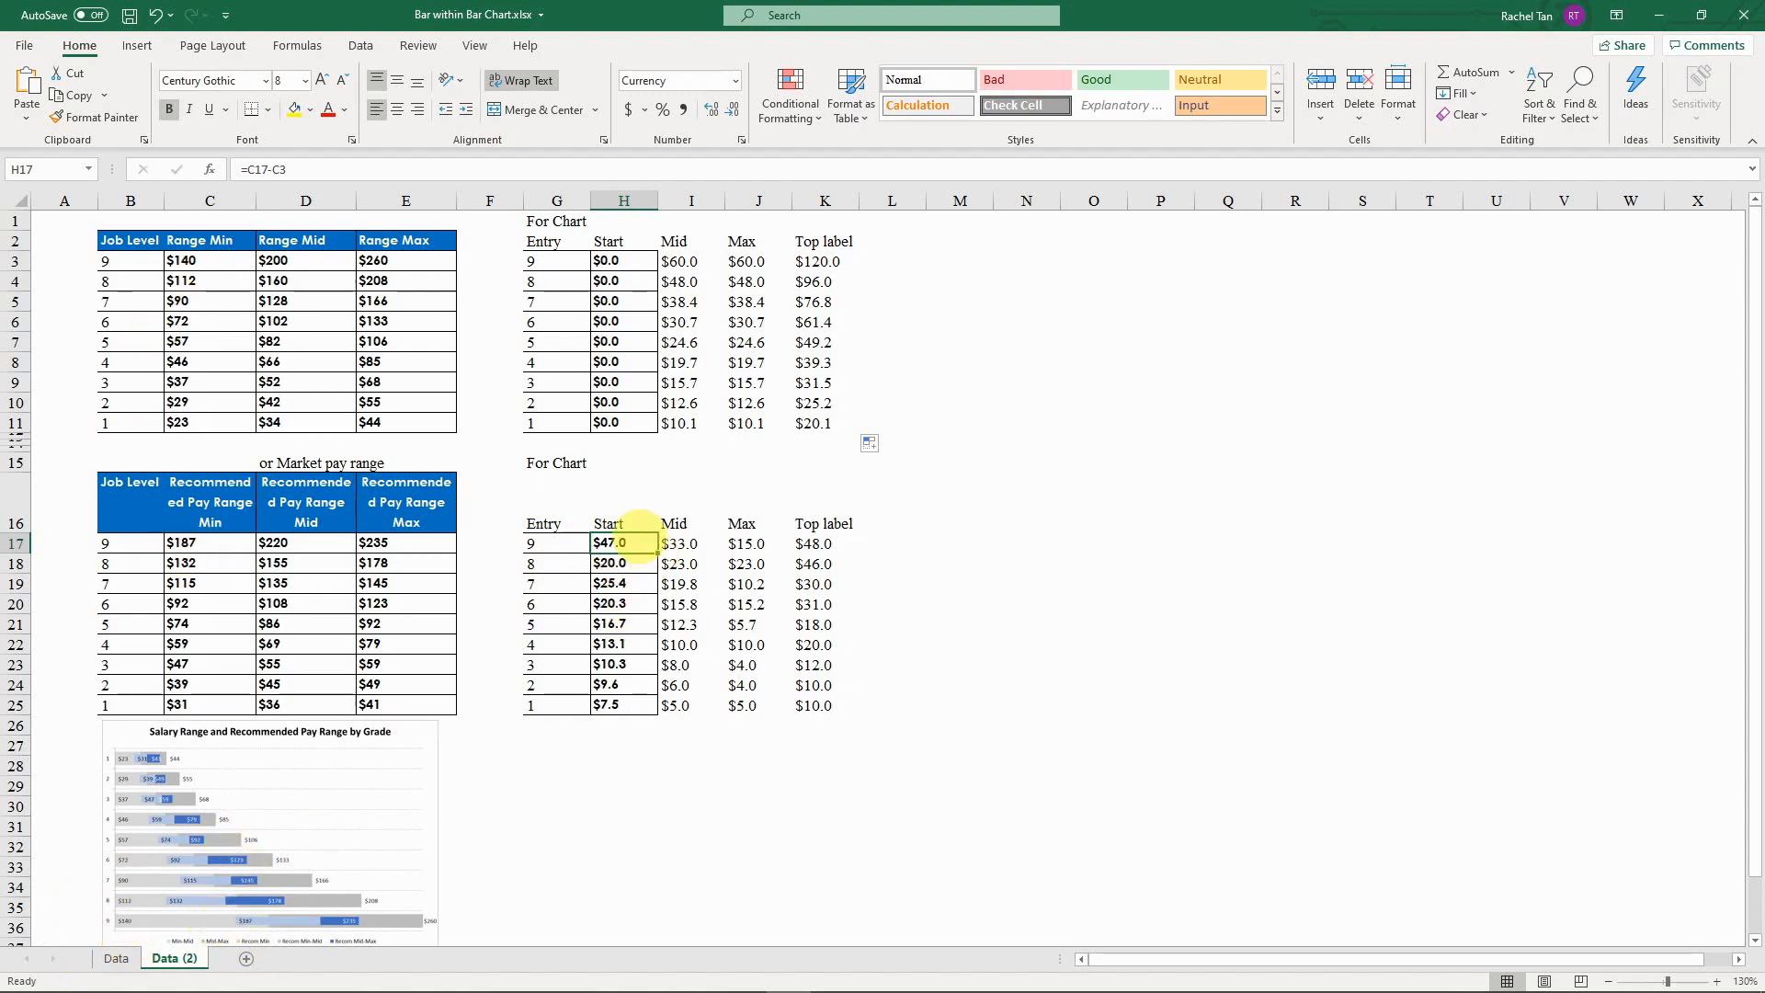
Step: Inspect the level 9 Mid formula in I17 and the Max formula in J17 of the lower For Chart table
click(689, 544)
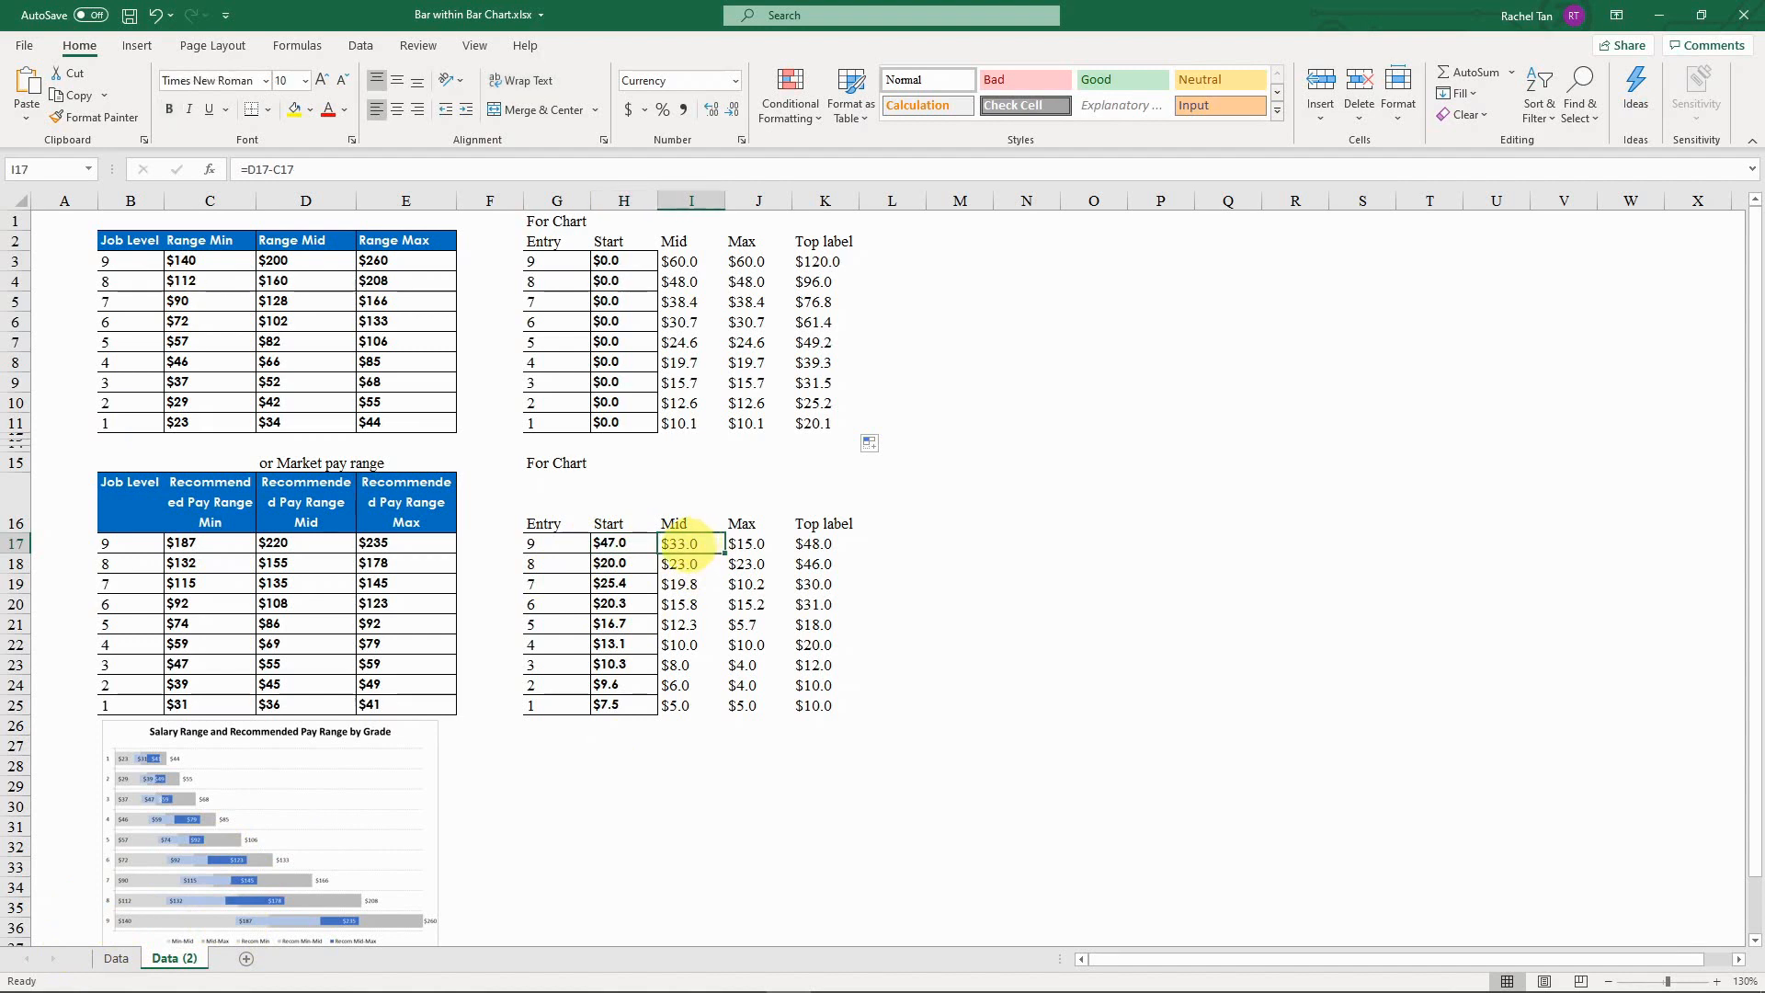
double_click(689, 543)
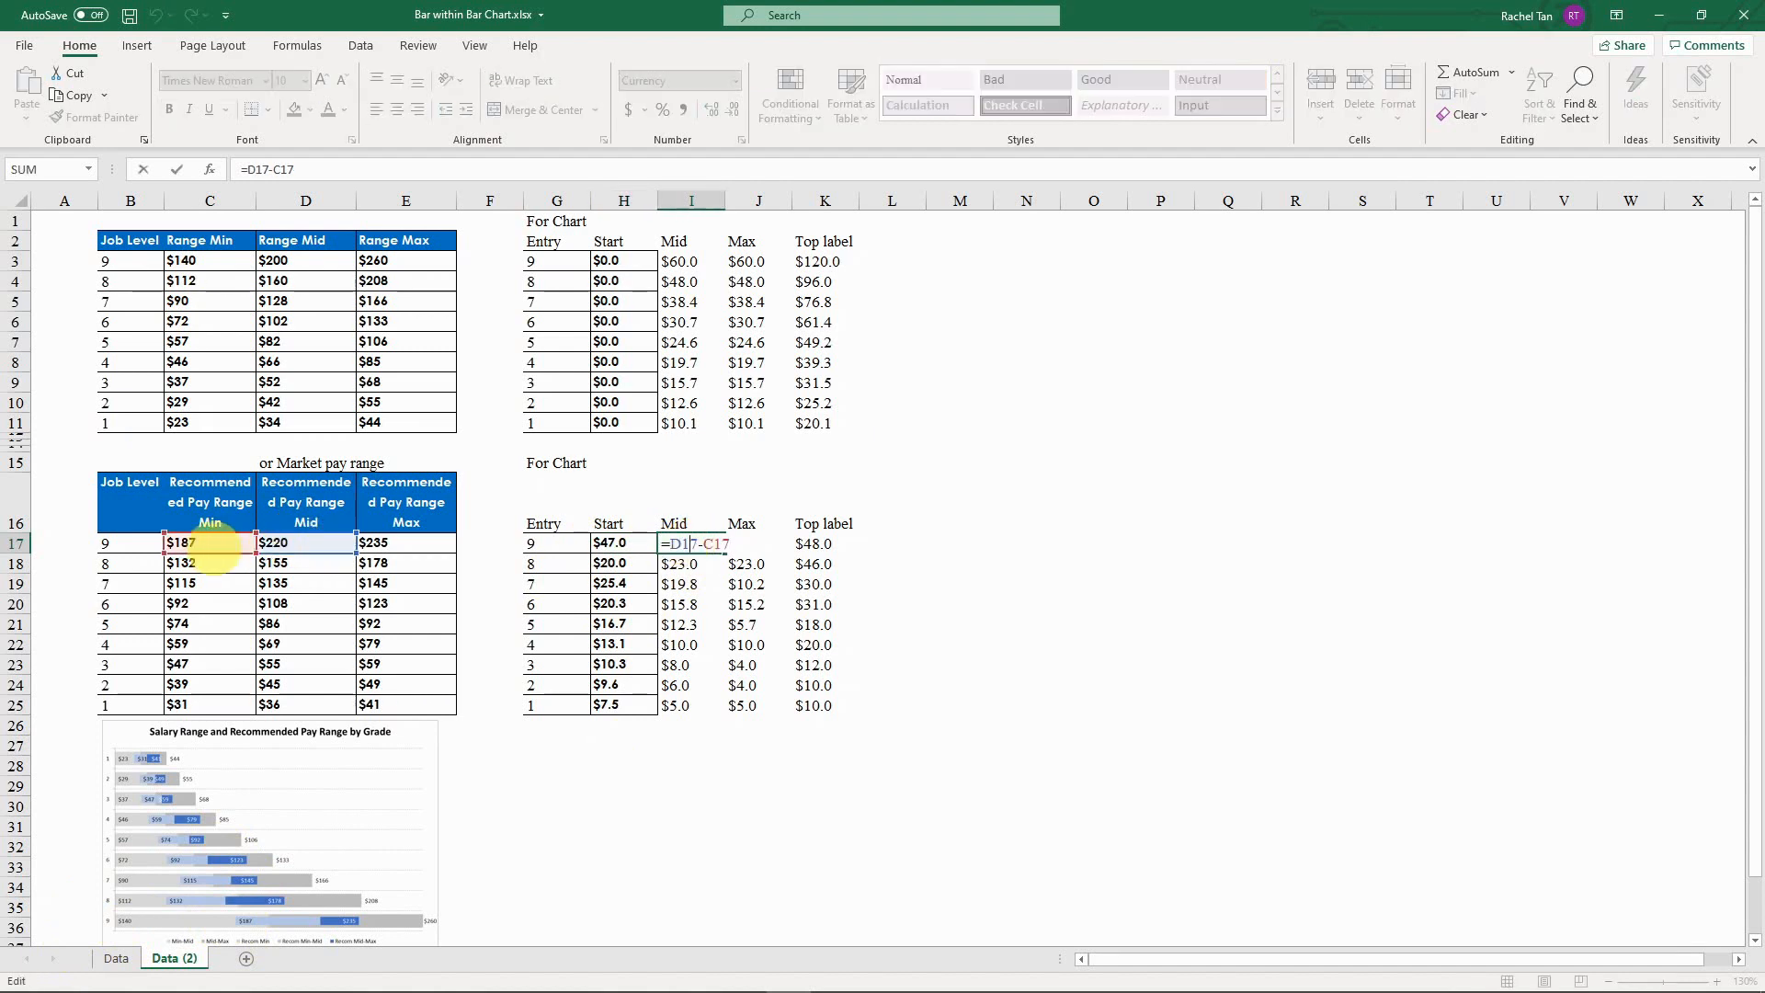
click(746, 544)
double_click(746, 544)
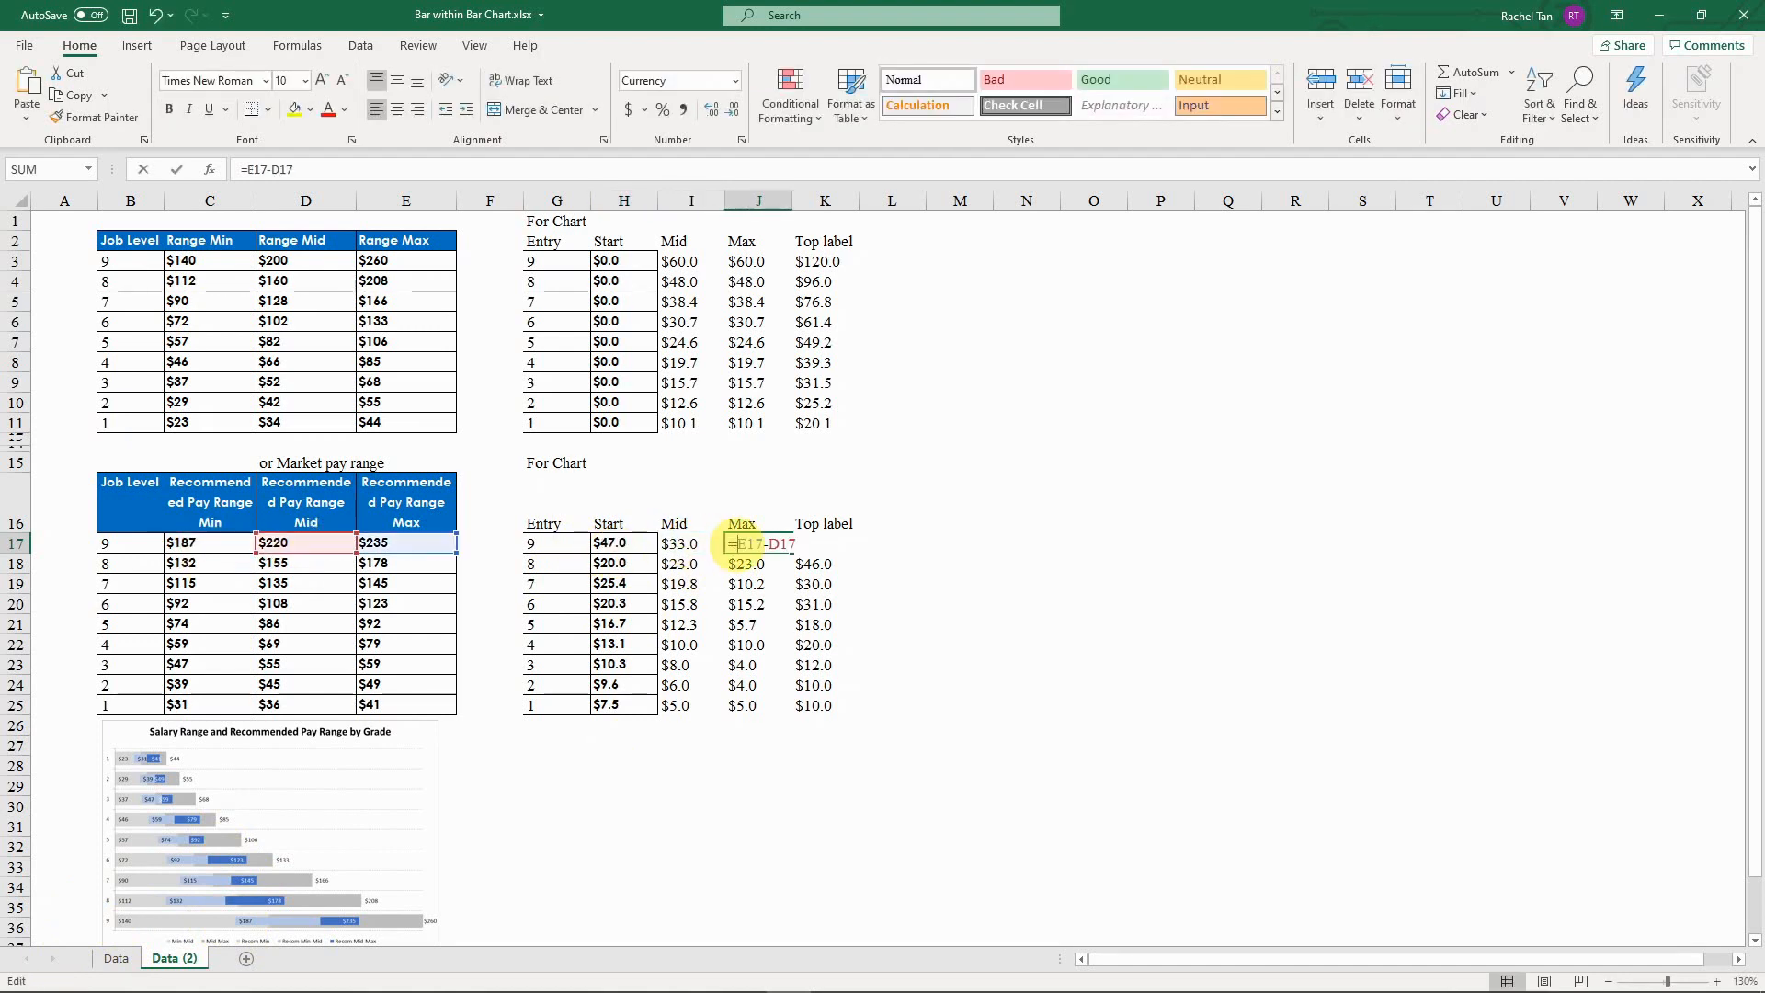
key(Return)
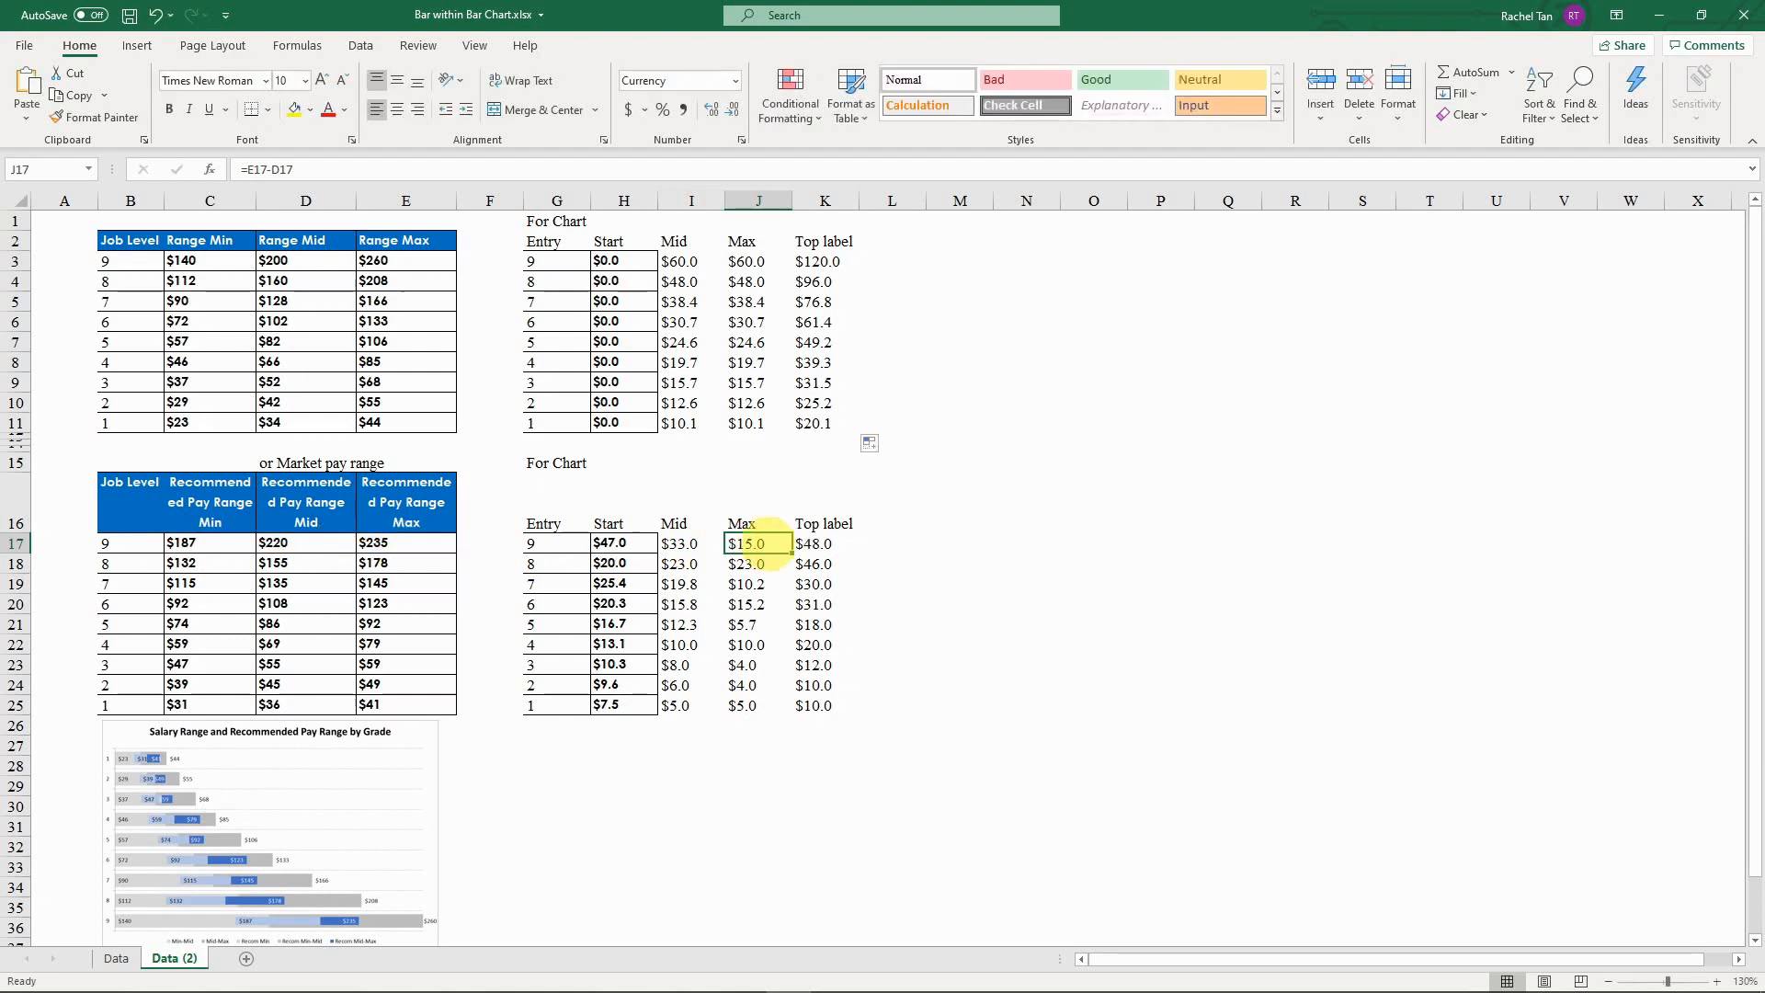
Step: Inspect the Top label formula in K17, which adds Mid and Max, and review the Top label column below it
click(816, 543)
double_click(816, 544)
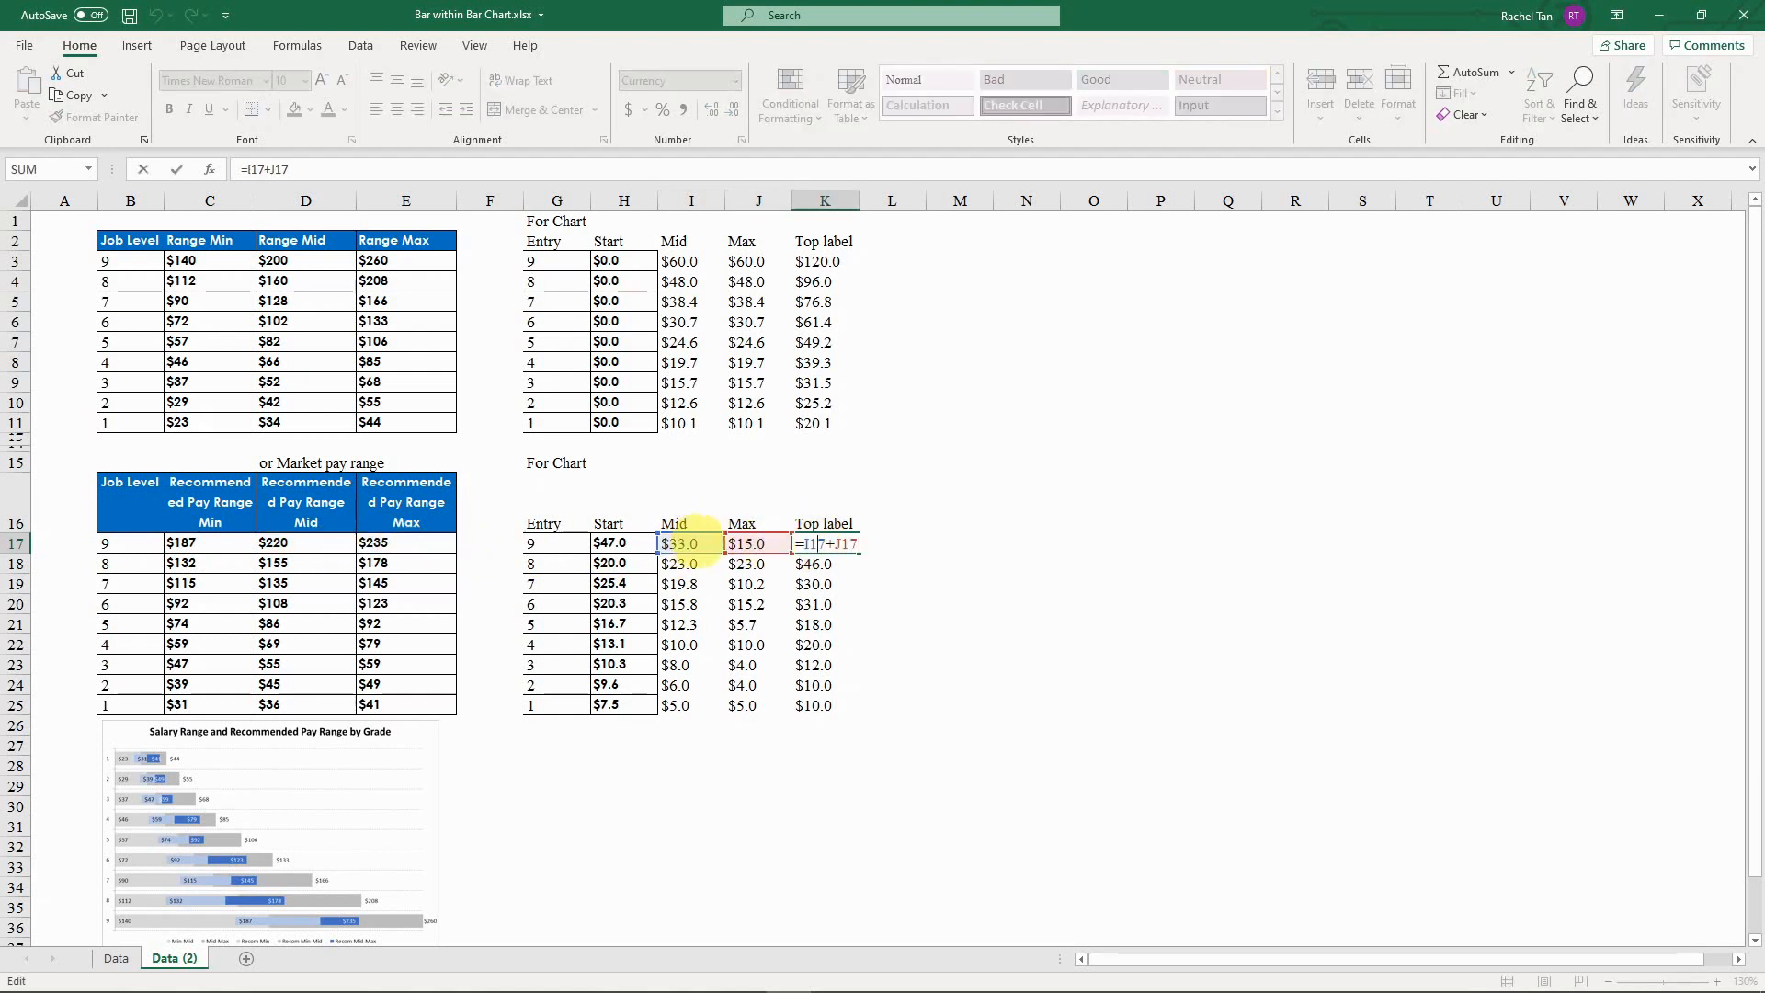
key(Escape)
click(816, 607)
click(816, 683)
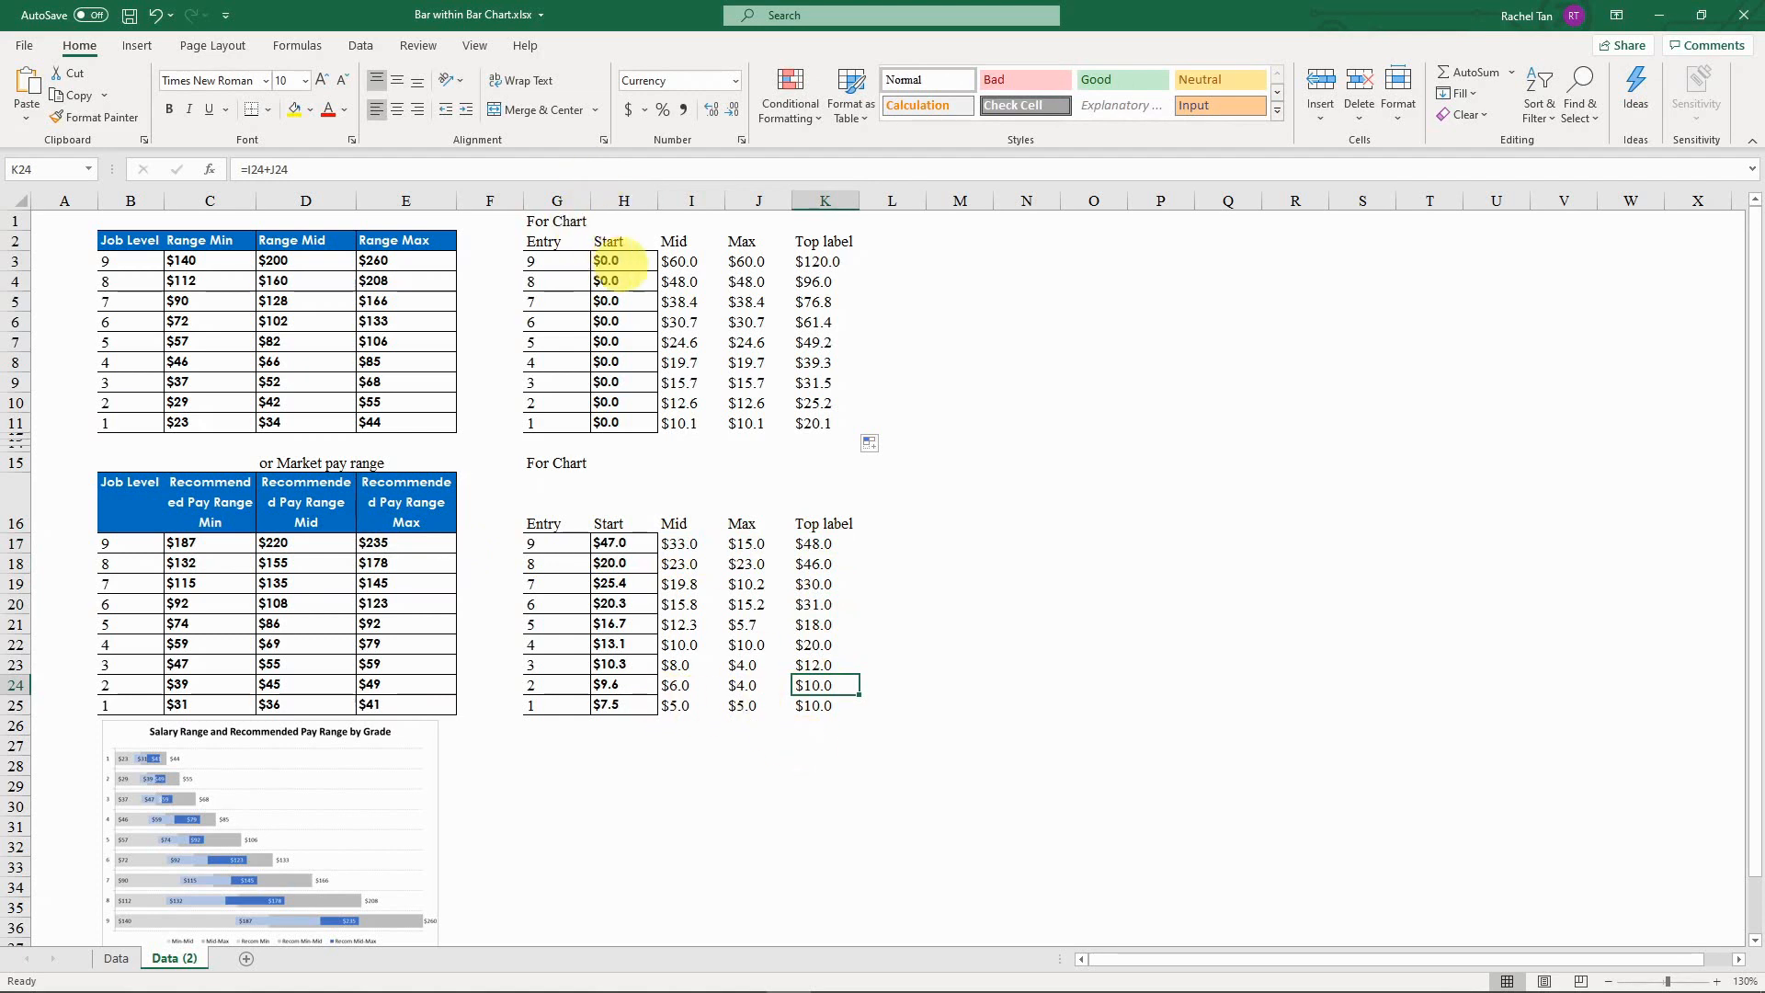
Step: Insert a 2-D stacked bar chart of the Mid and Max data in I2:J11, placed and enlarged beside the tables across columns L to X
drag(674, 241, 735, 424)
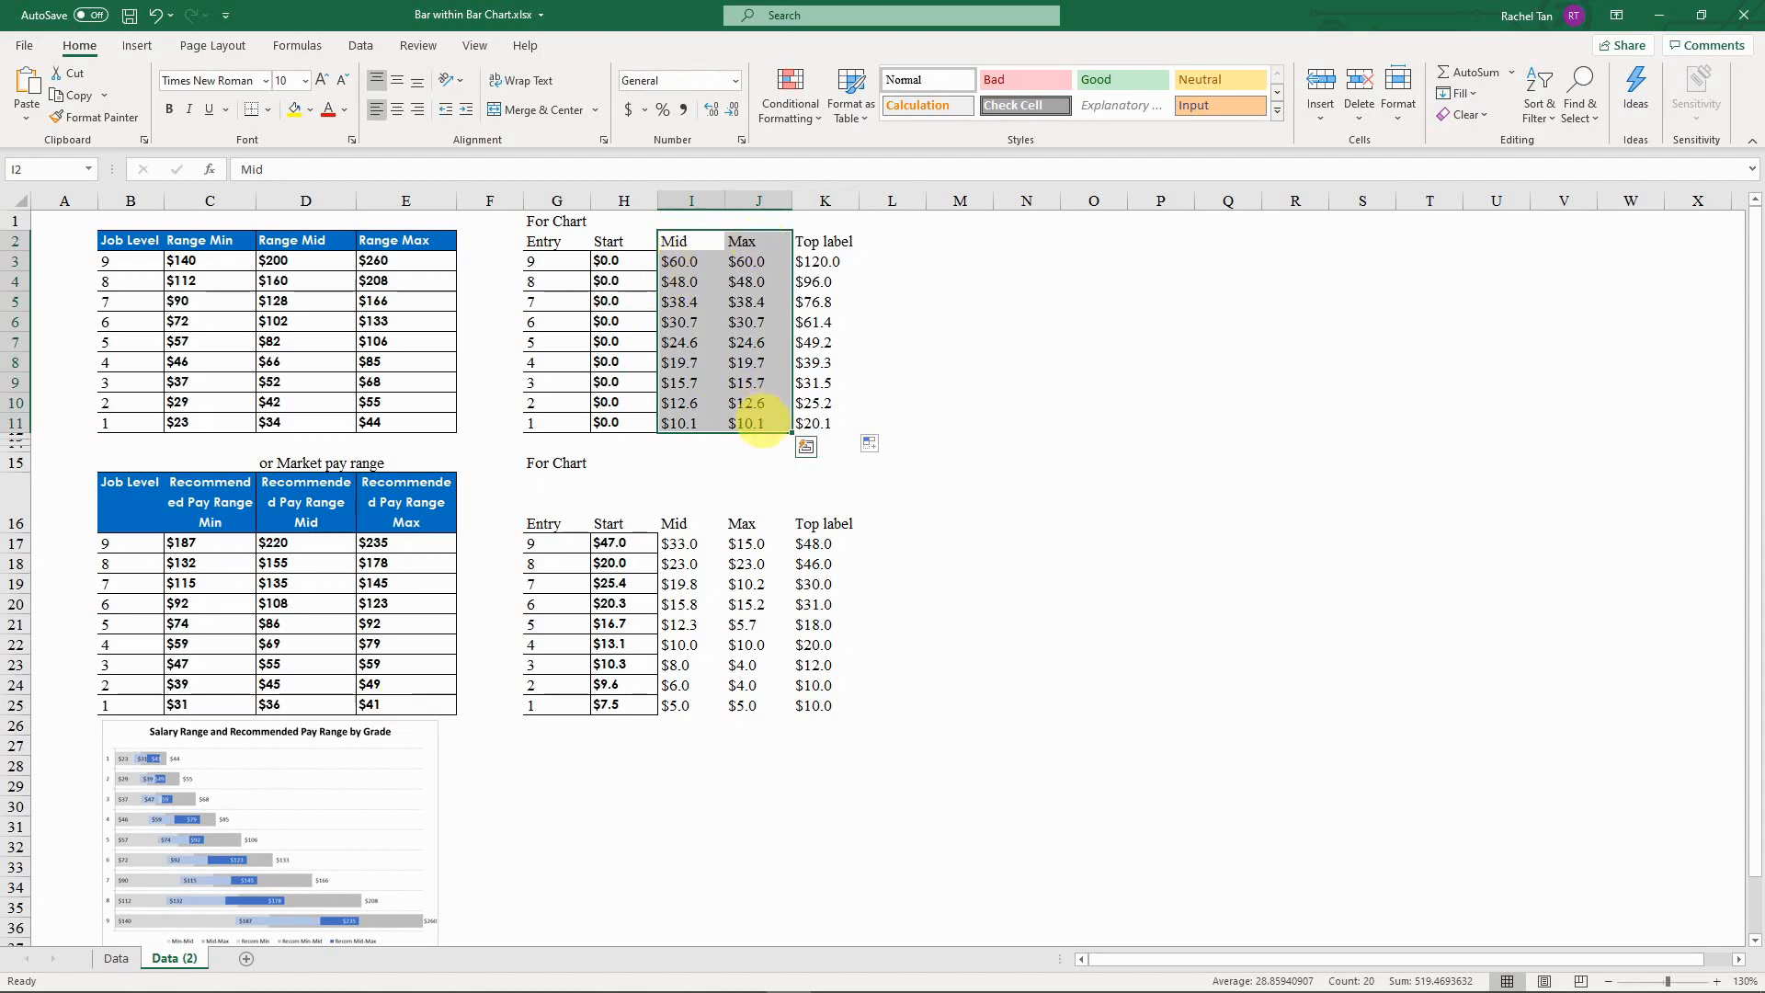
click(137, 45)
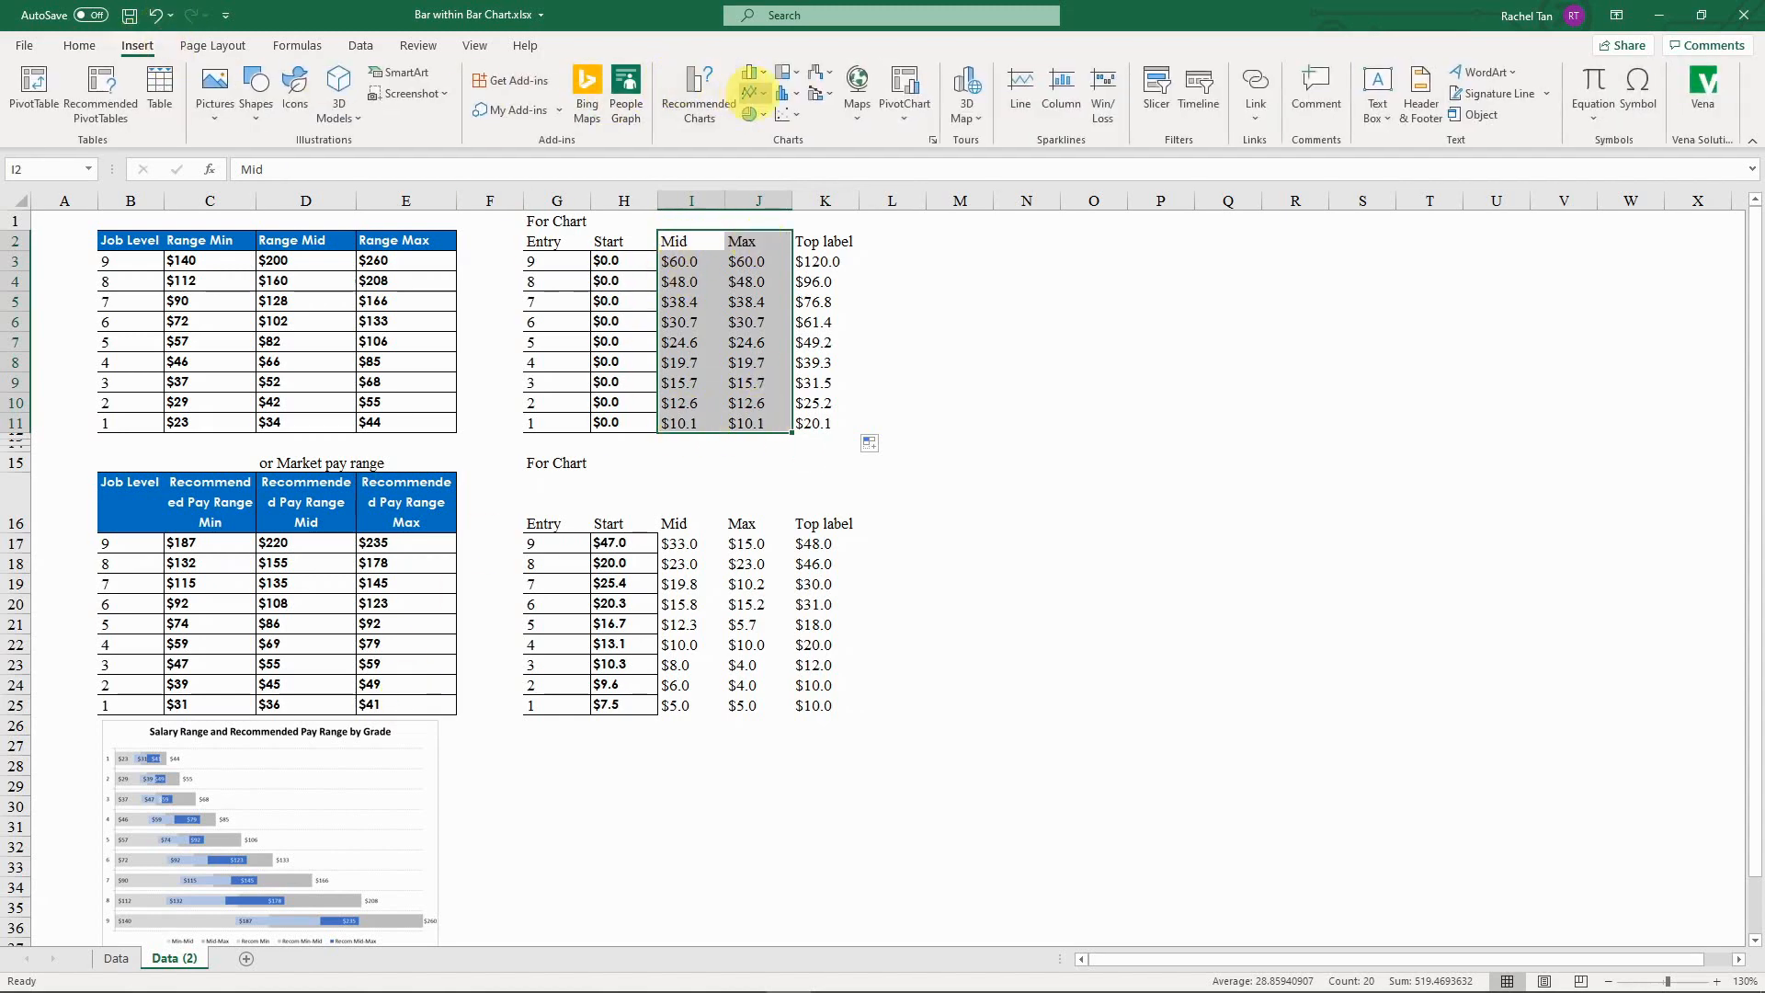
click(756, 71)
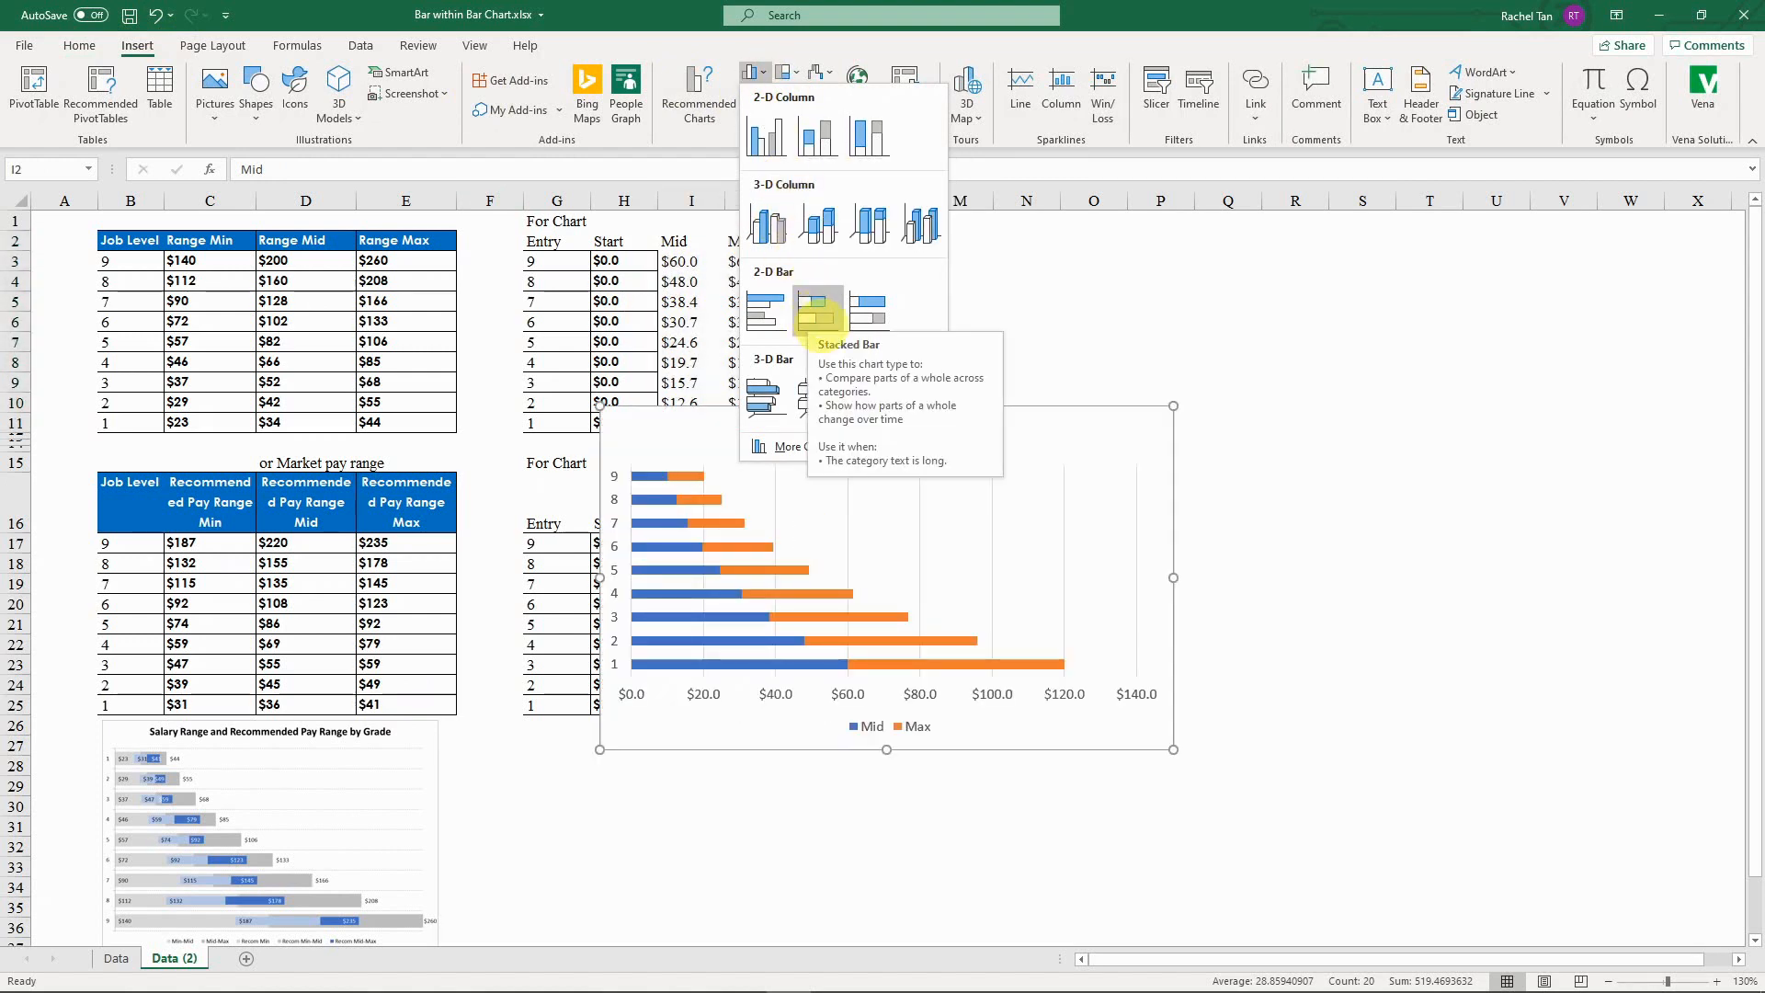
click(816, 308)
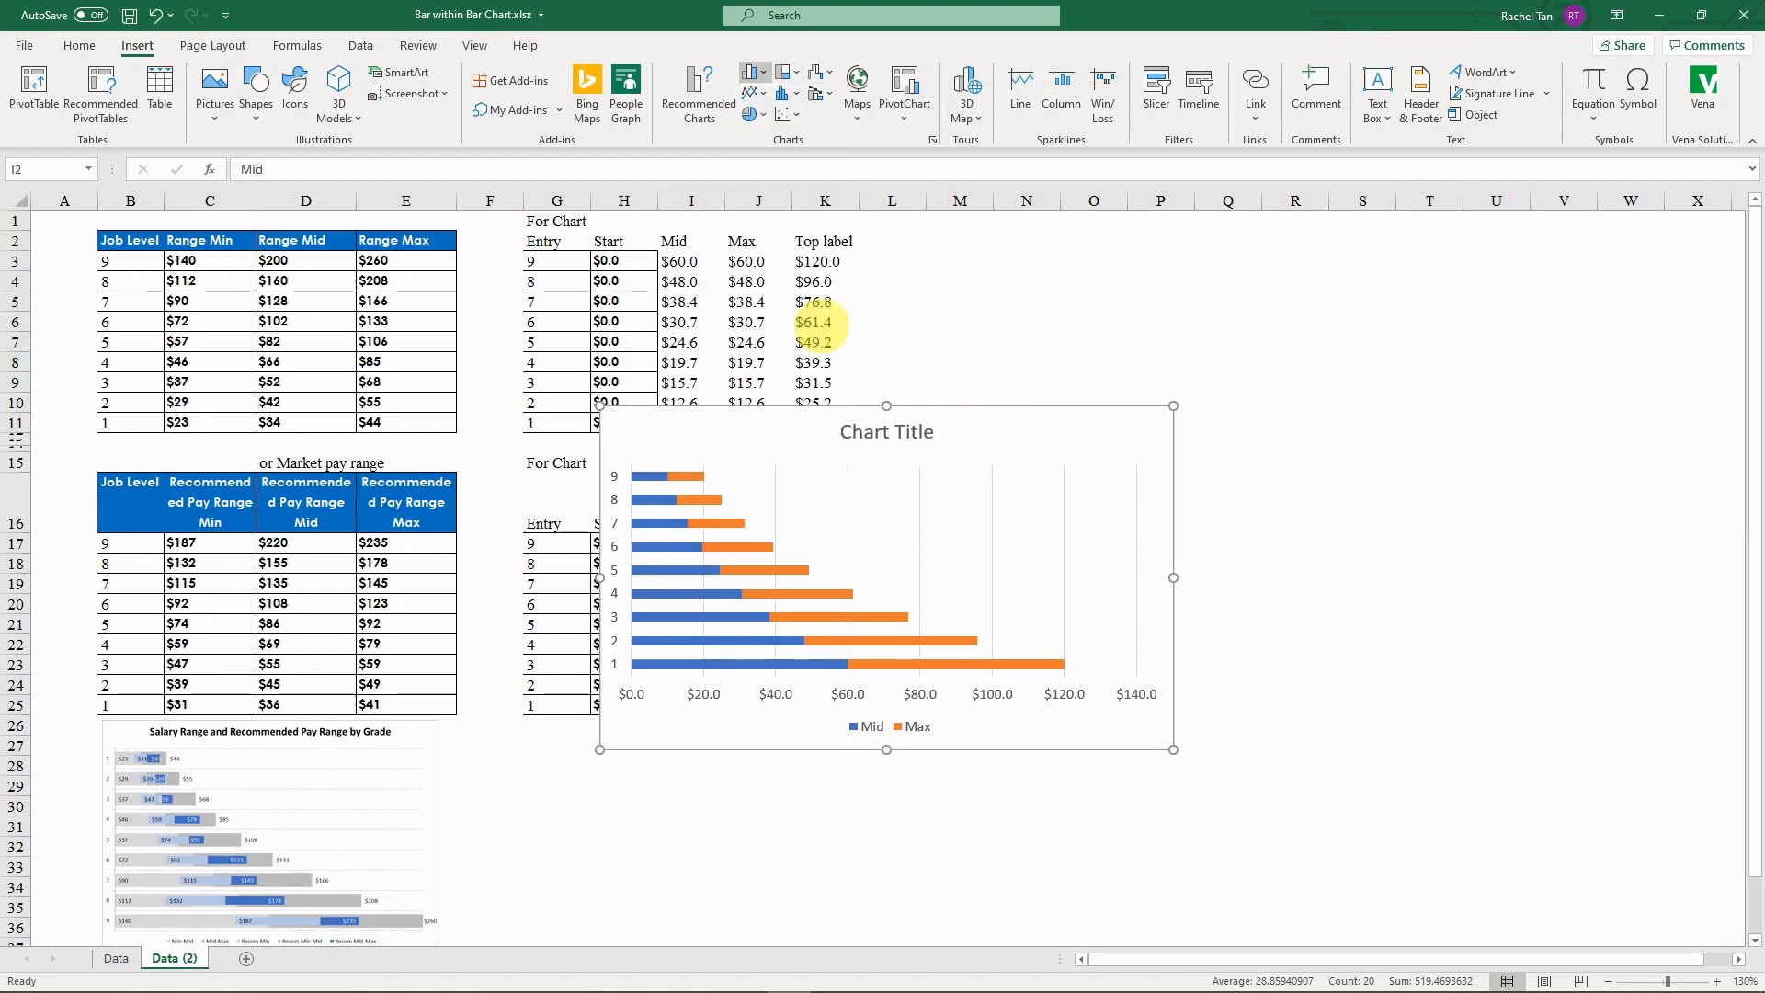
drag(1024, 401, 1320, 225)
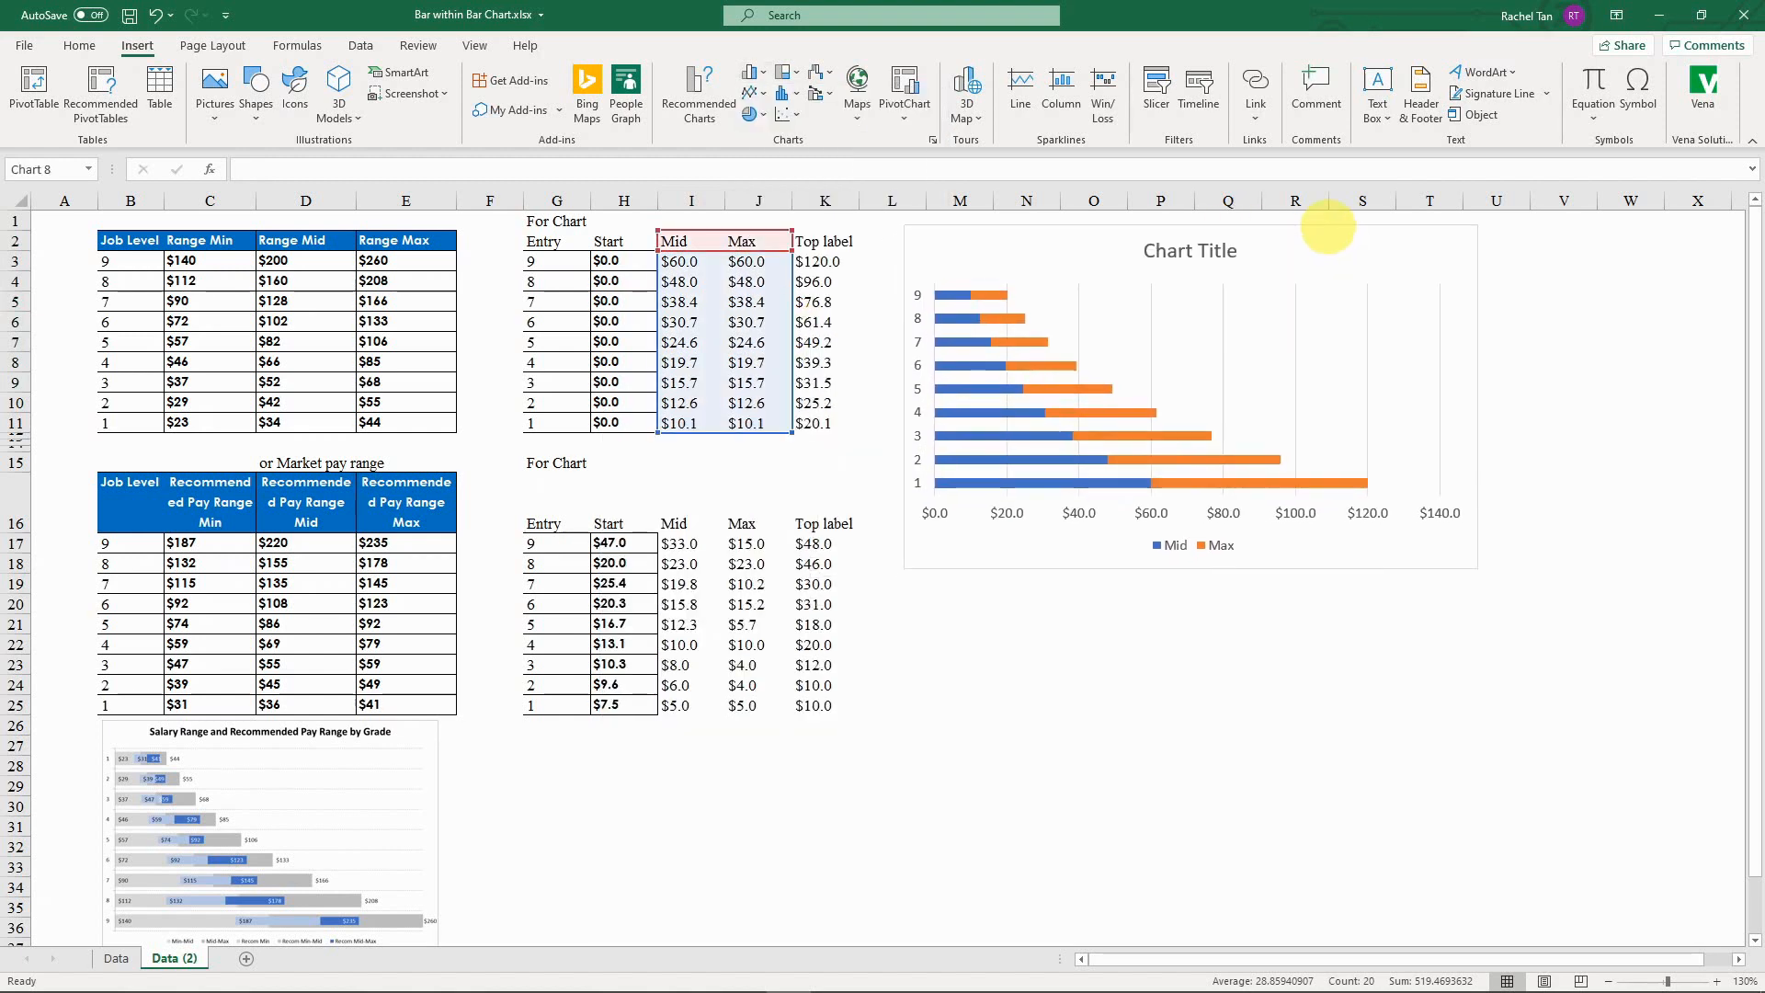
drag(1522, 657, 1694, 853)
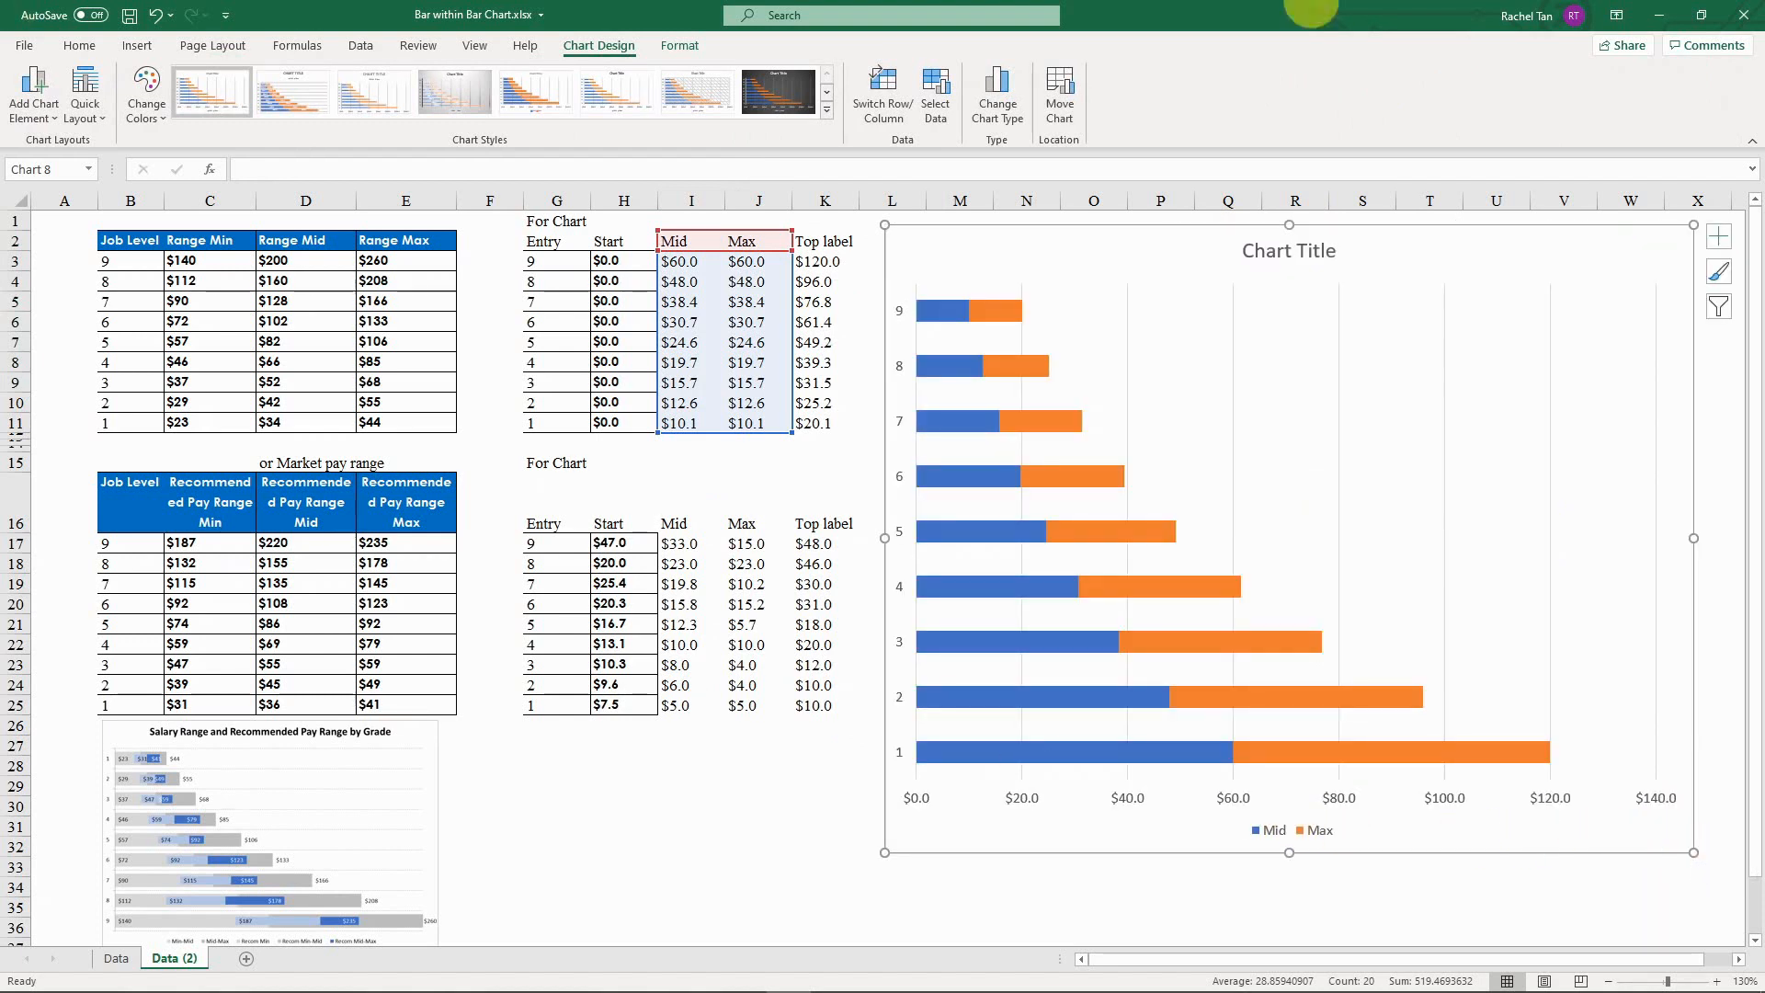
Step: Set the chart's category axis labels to the Entry values in G3:G11
mouse_move(941, 430)
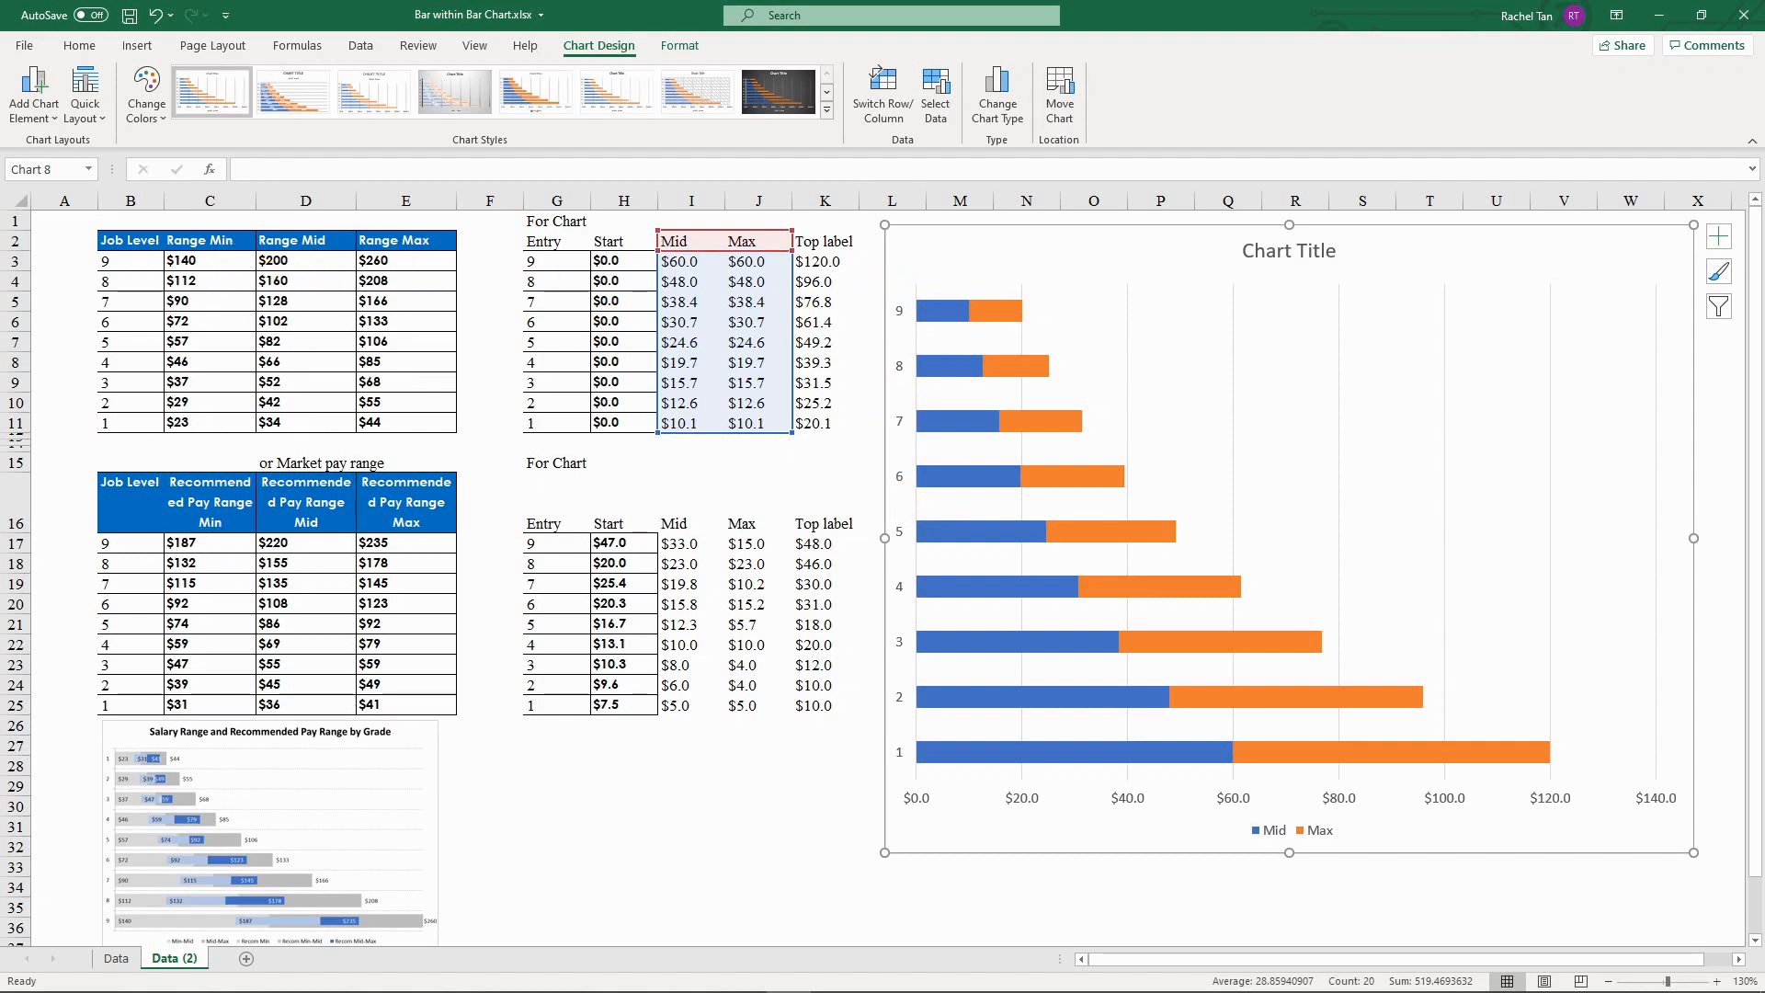
right_click(1170, 359)
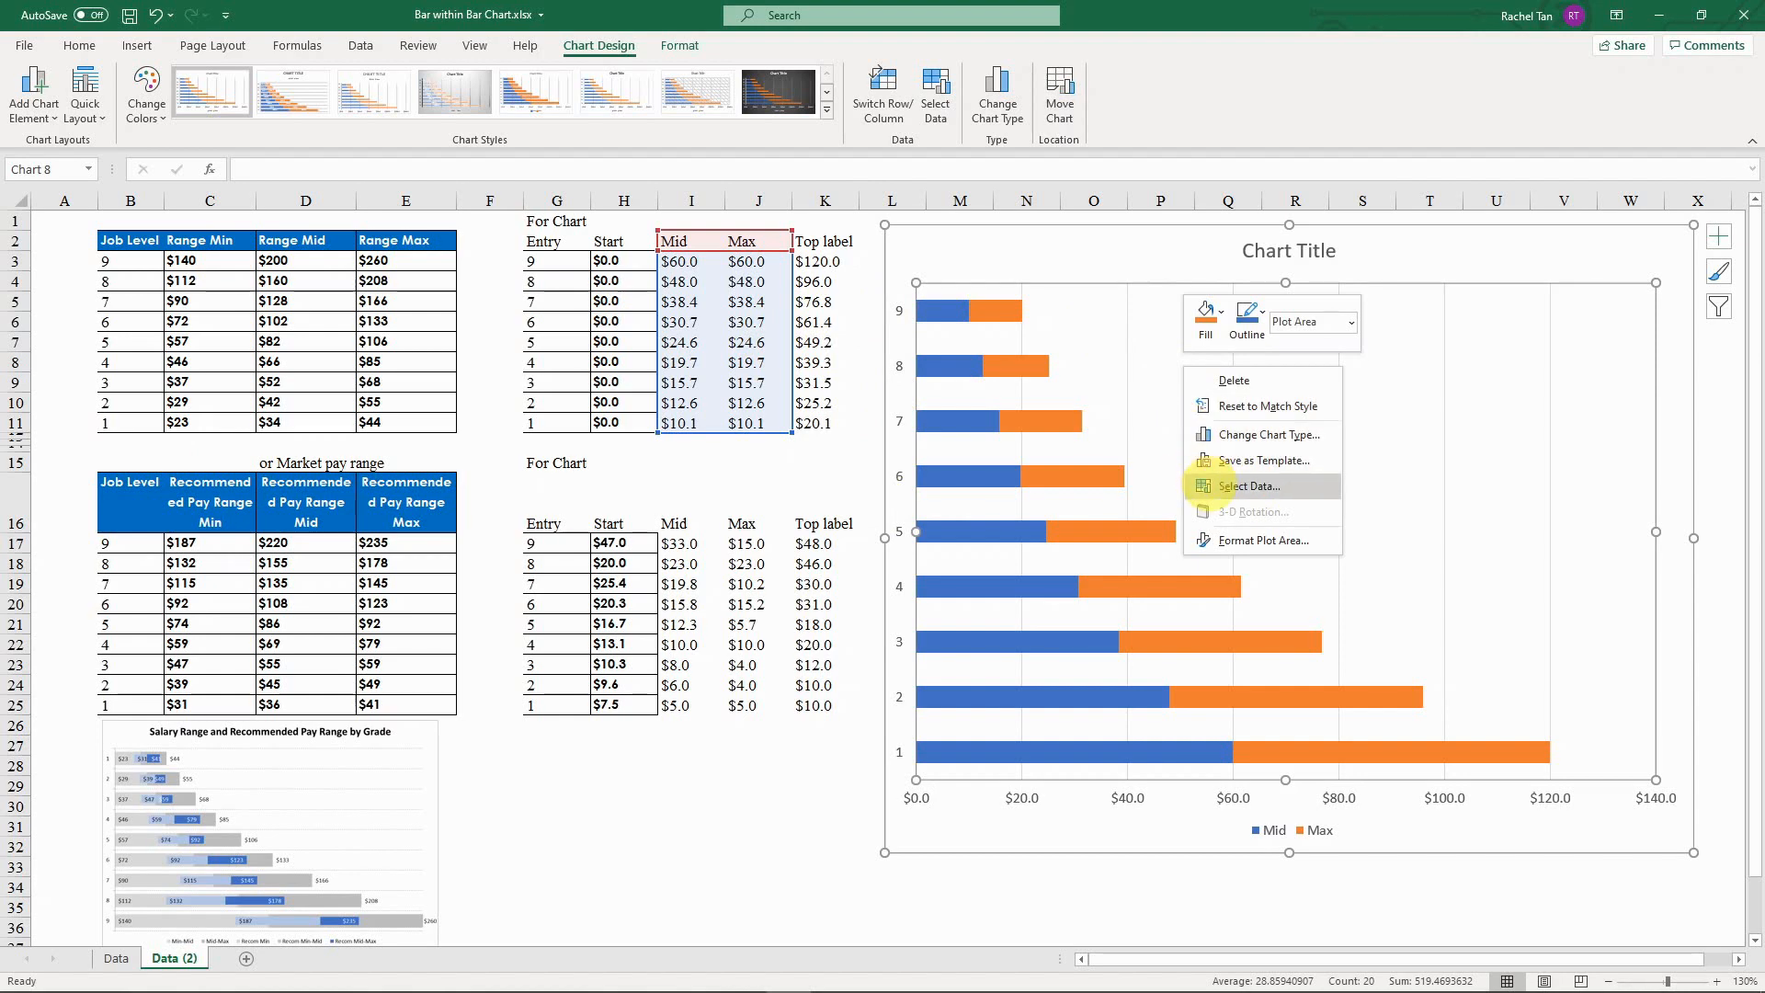
click(1203, 489)
click(498, 402)
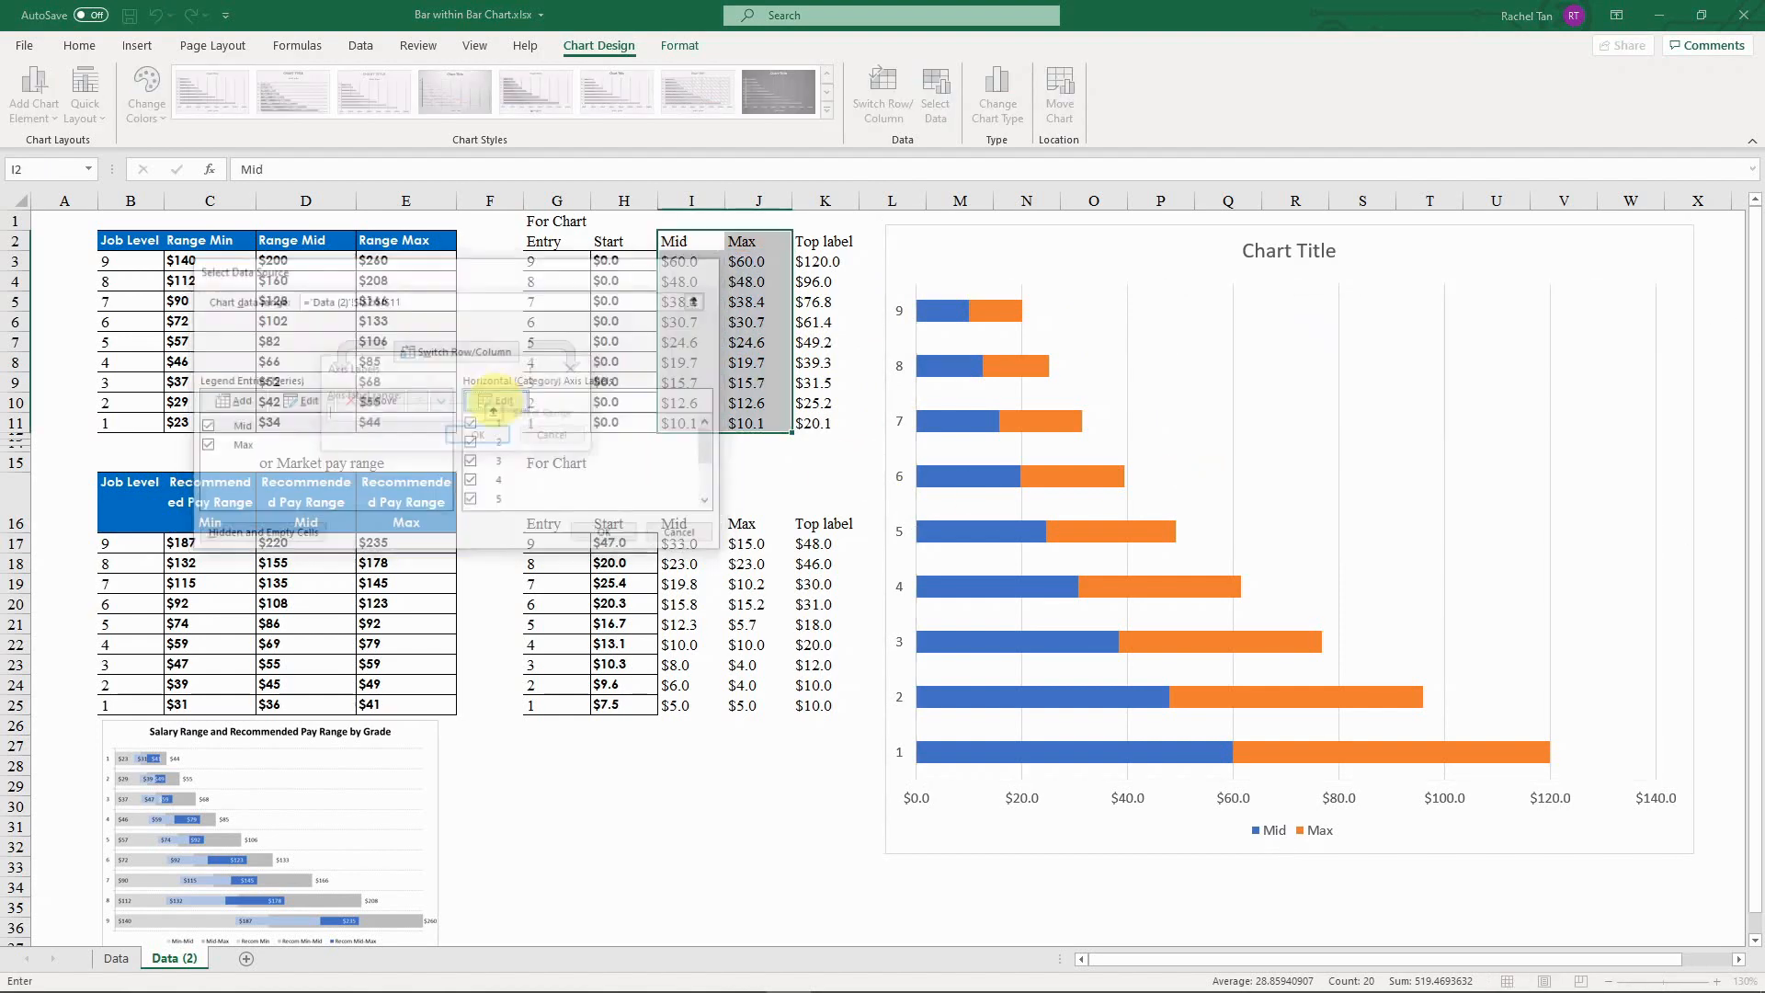
drag(509, 361, 343, 352)
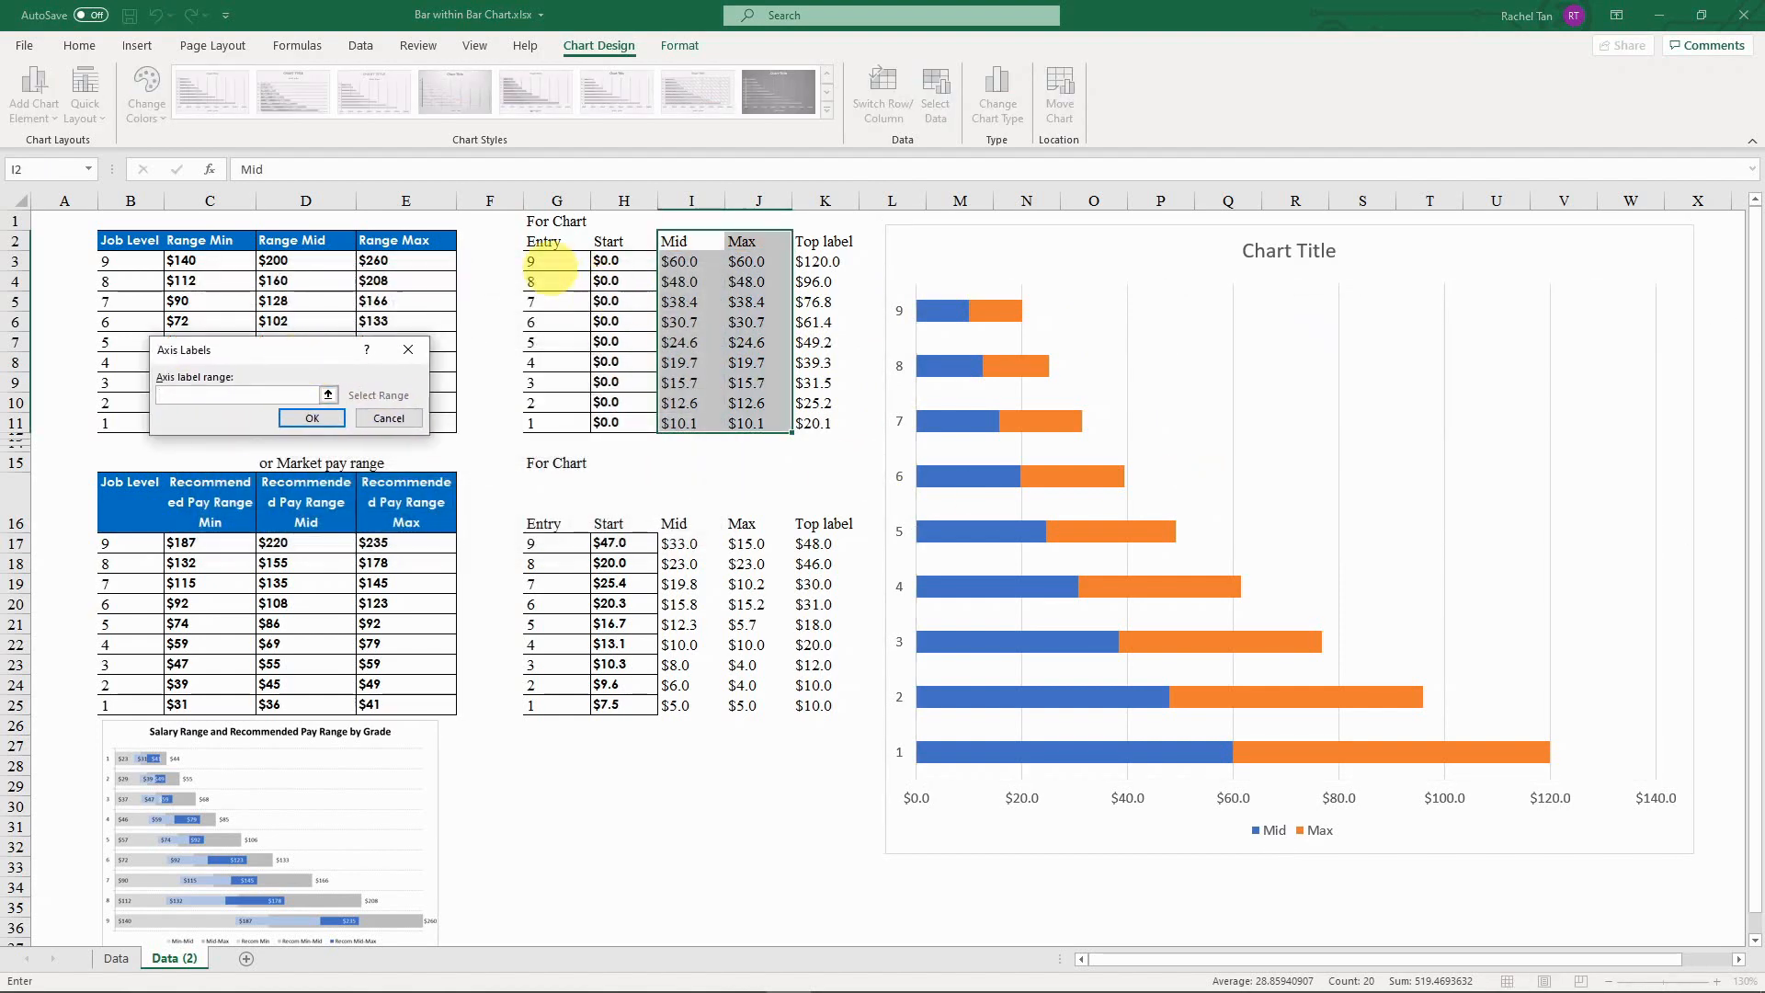
drag(550, 262, 566, 425)
click(312, 418)
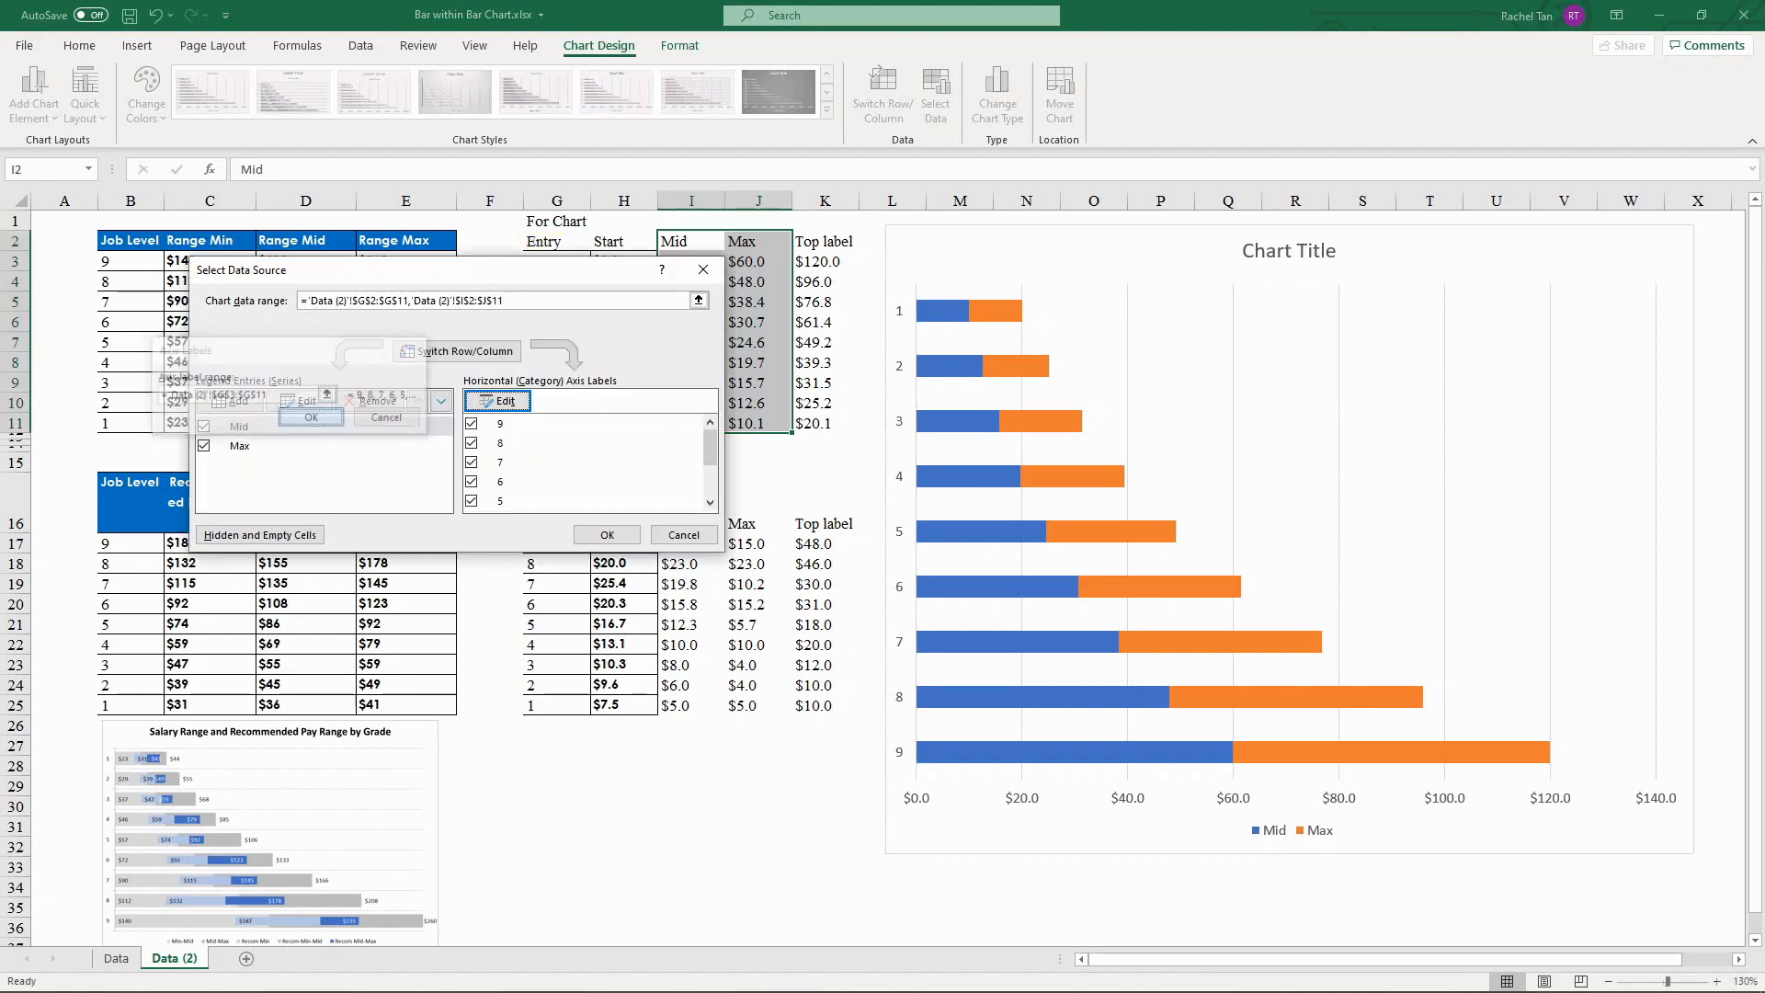
click(609, 535)
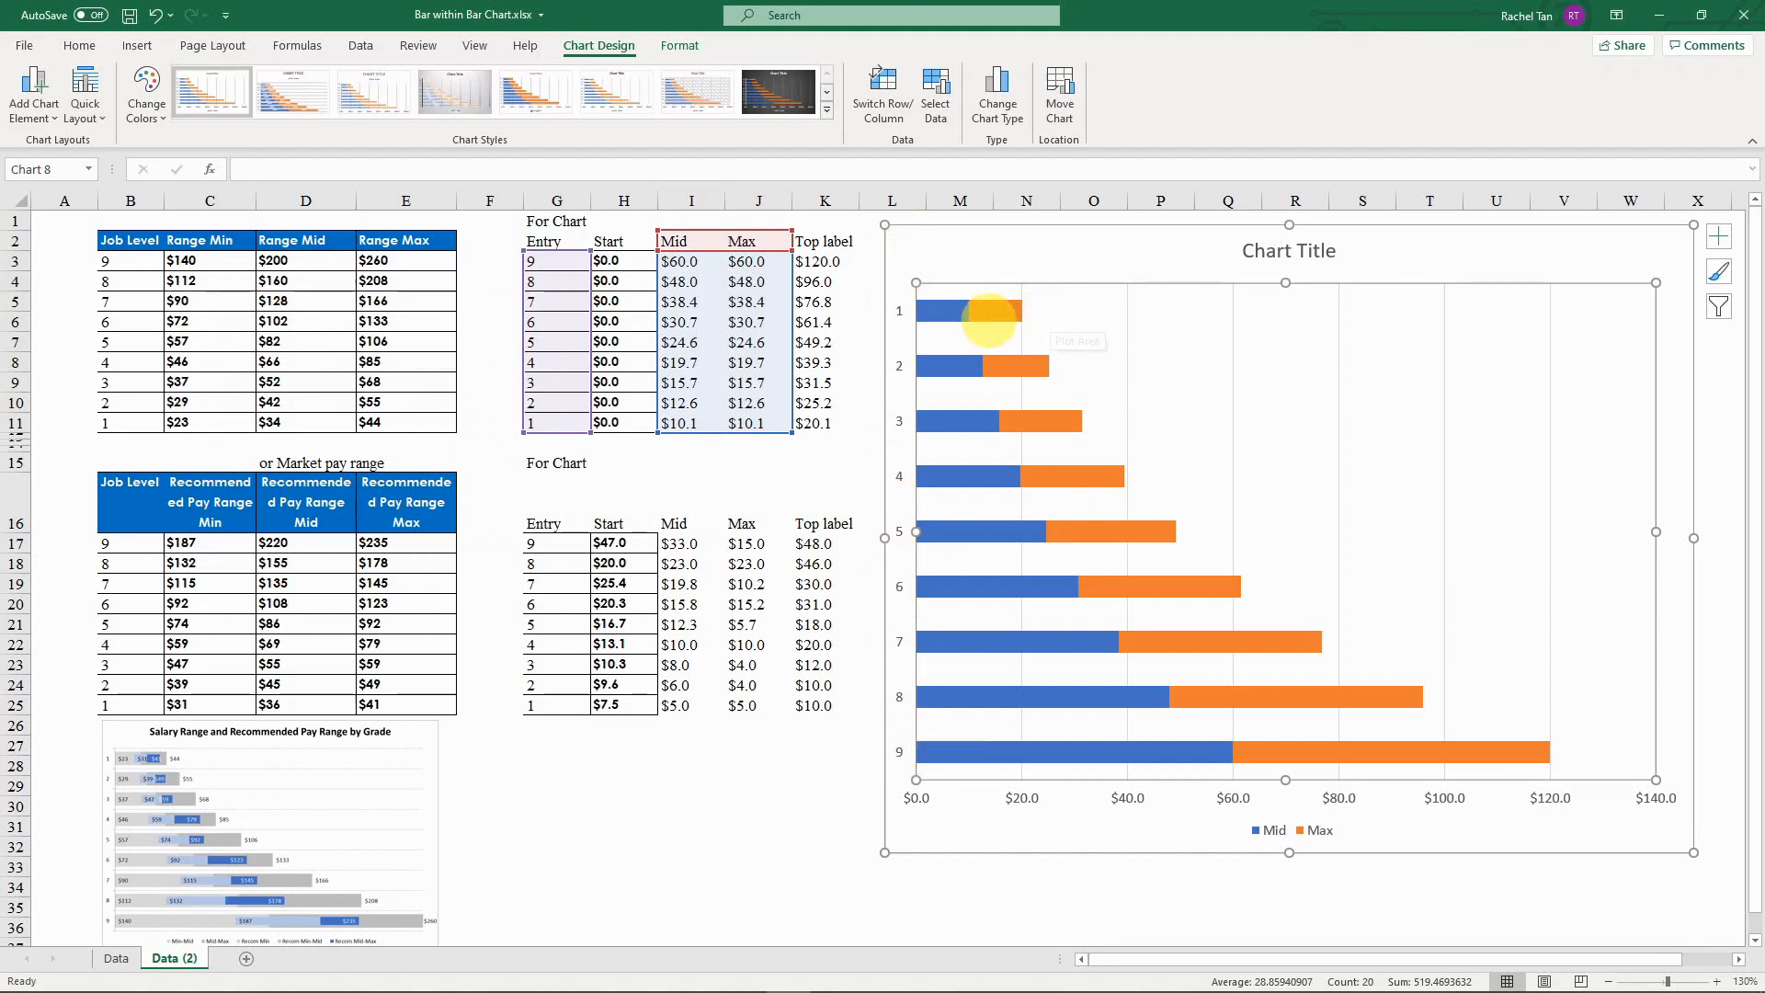
Step: Set the gap width of the chart's bars to 15%
right_click(940, 312)
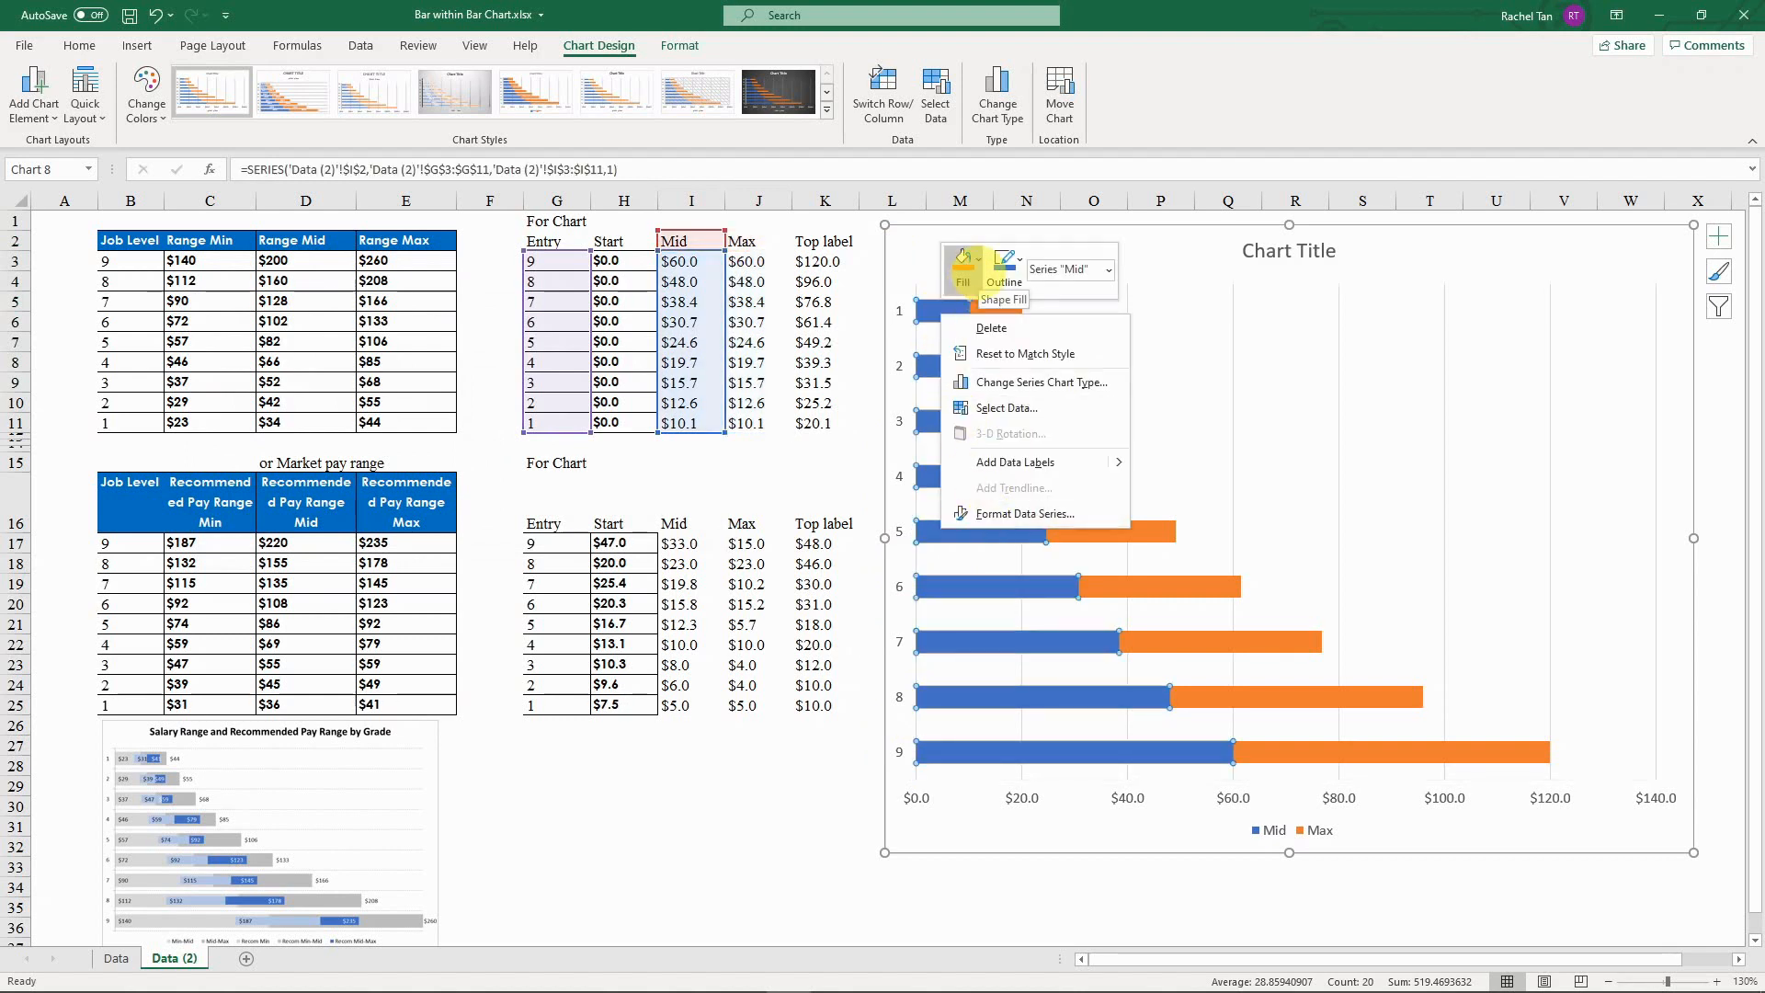
click(1025, 514)
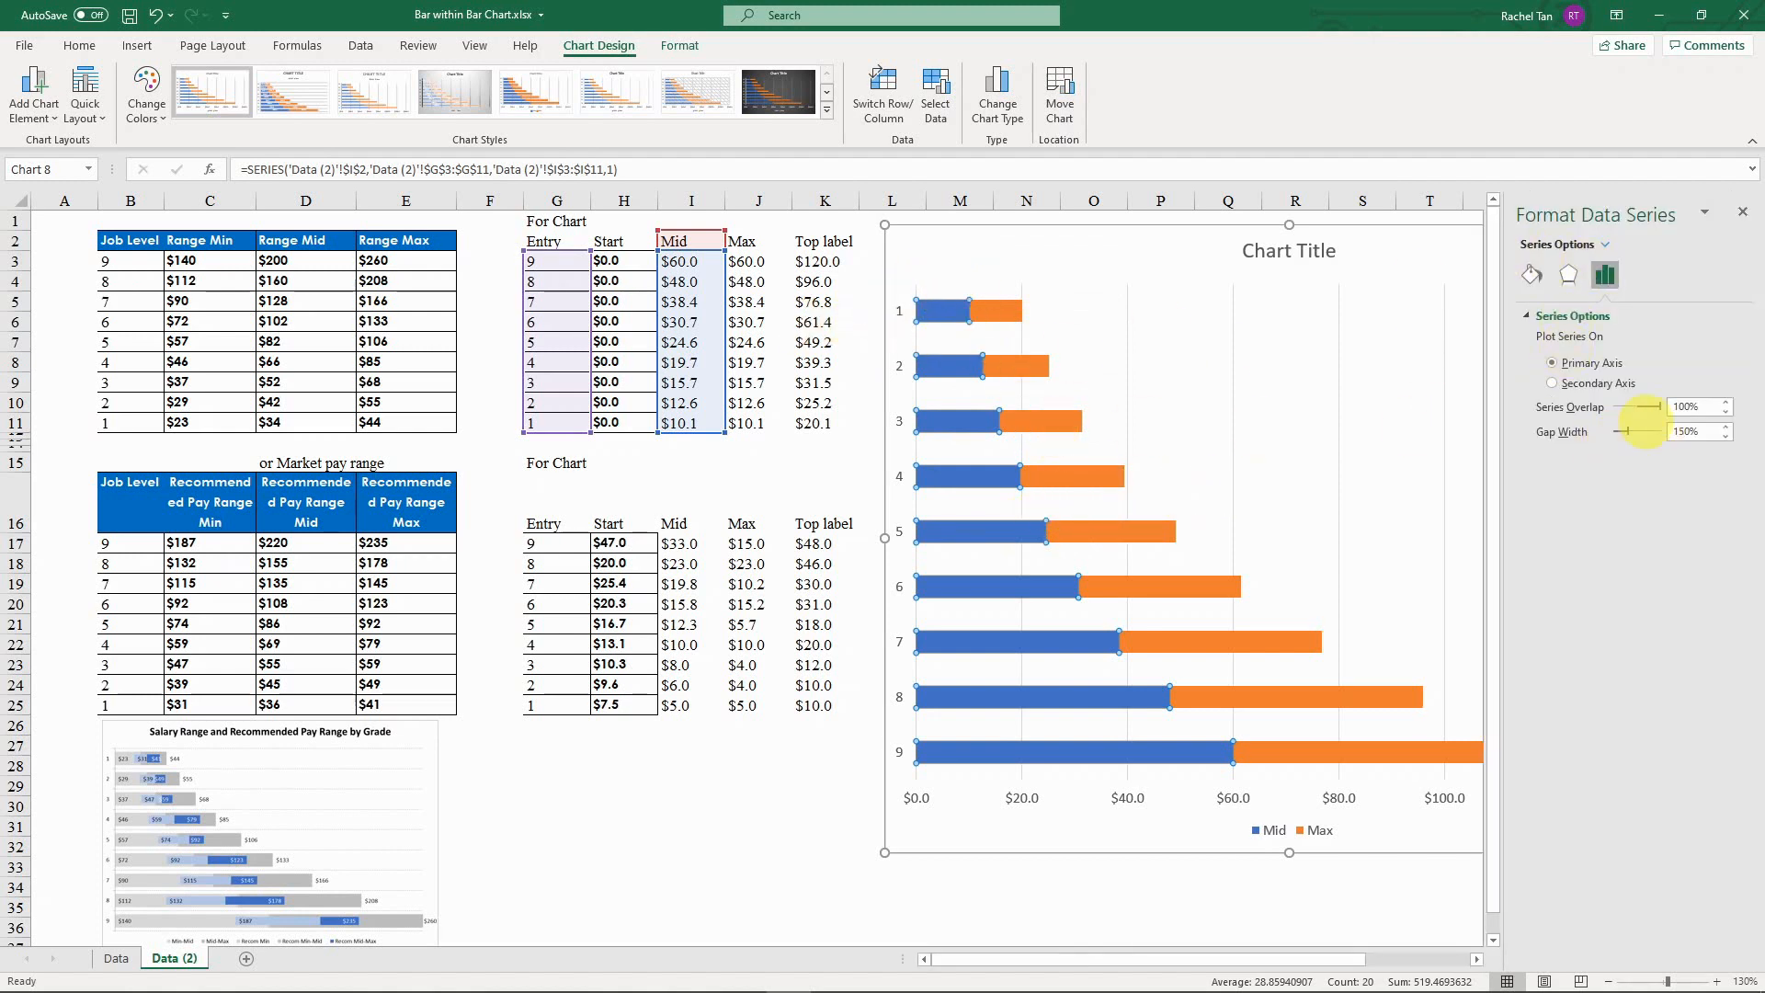
drag(1617, 432, 1613, 431)
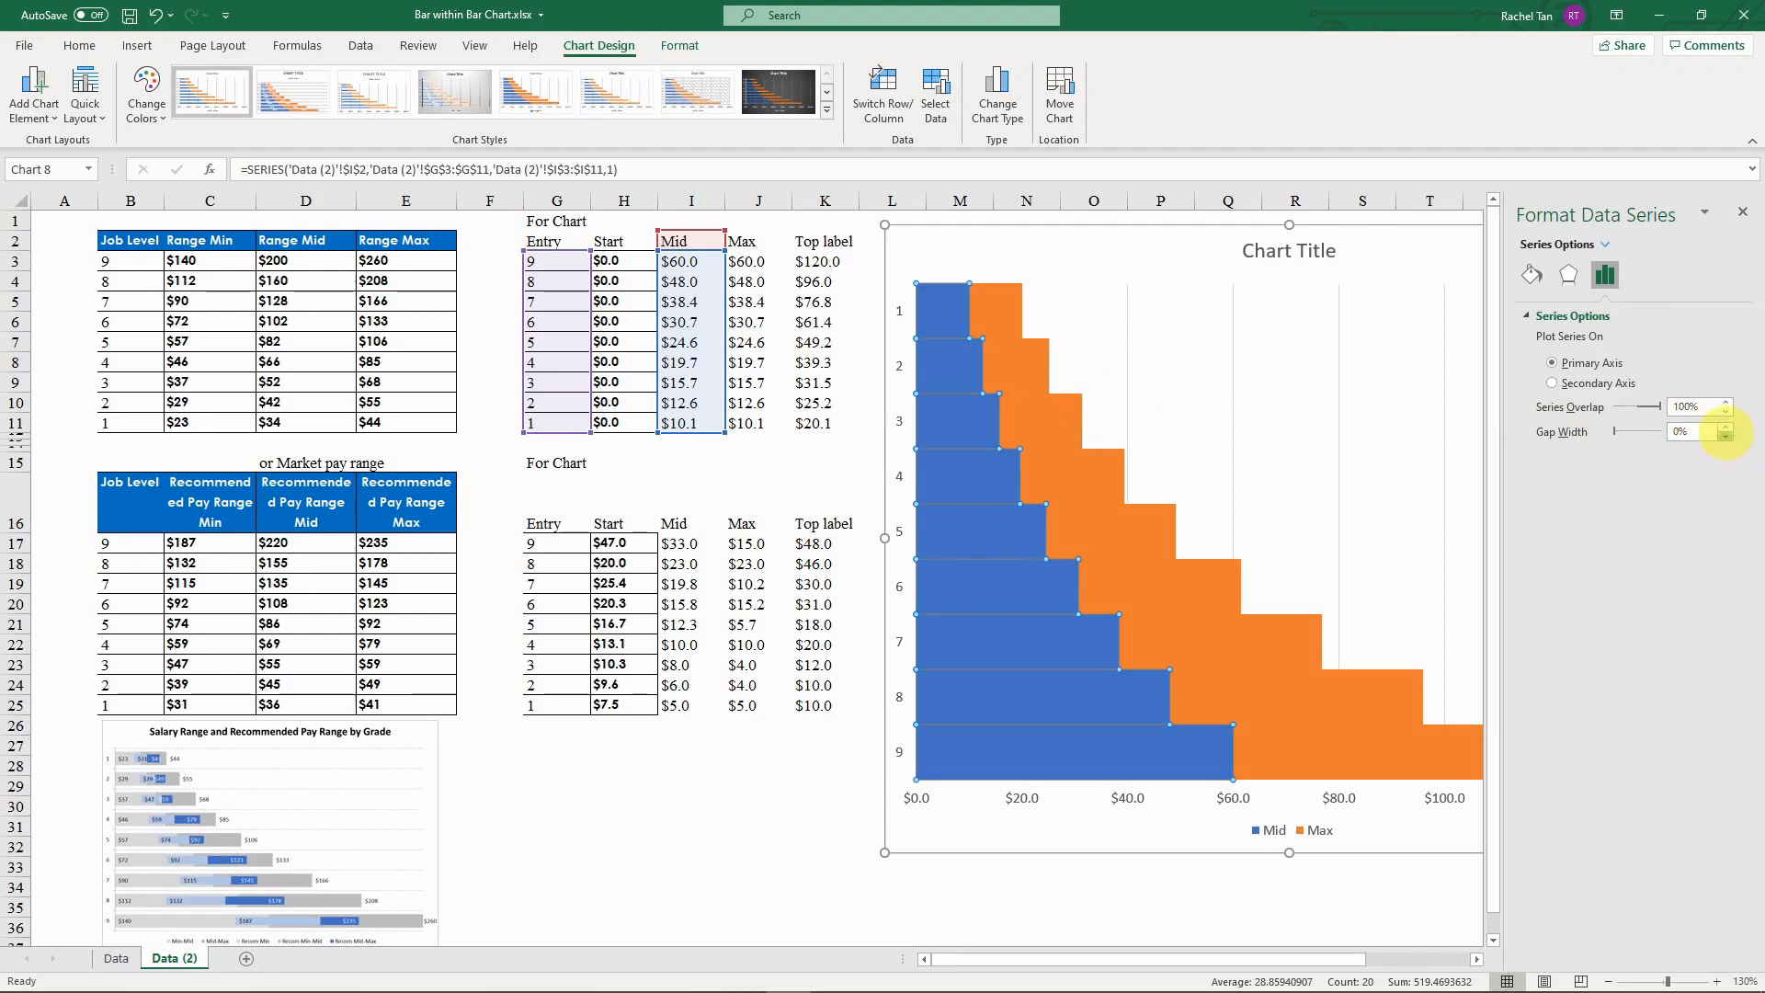
click(1725, 426)
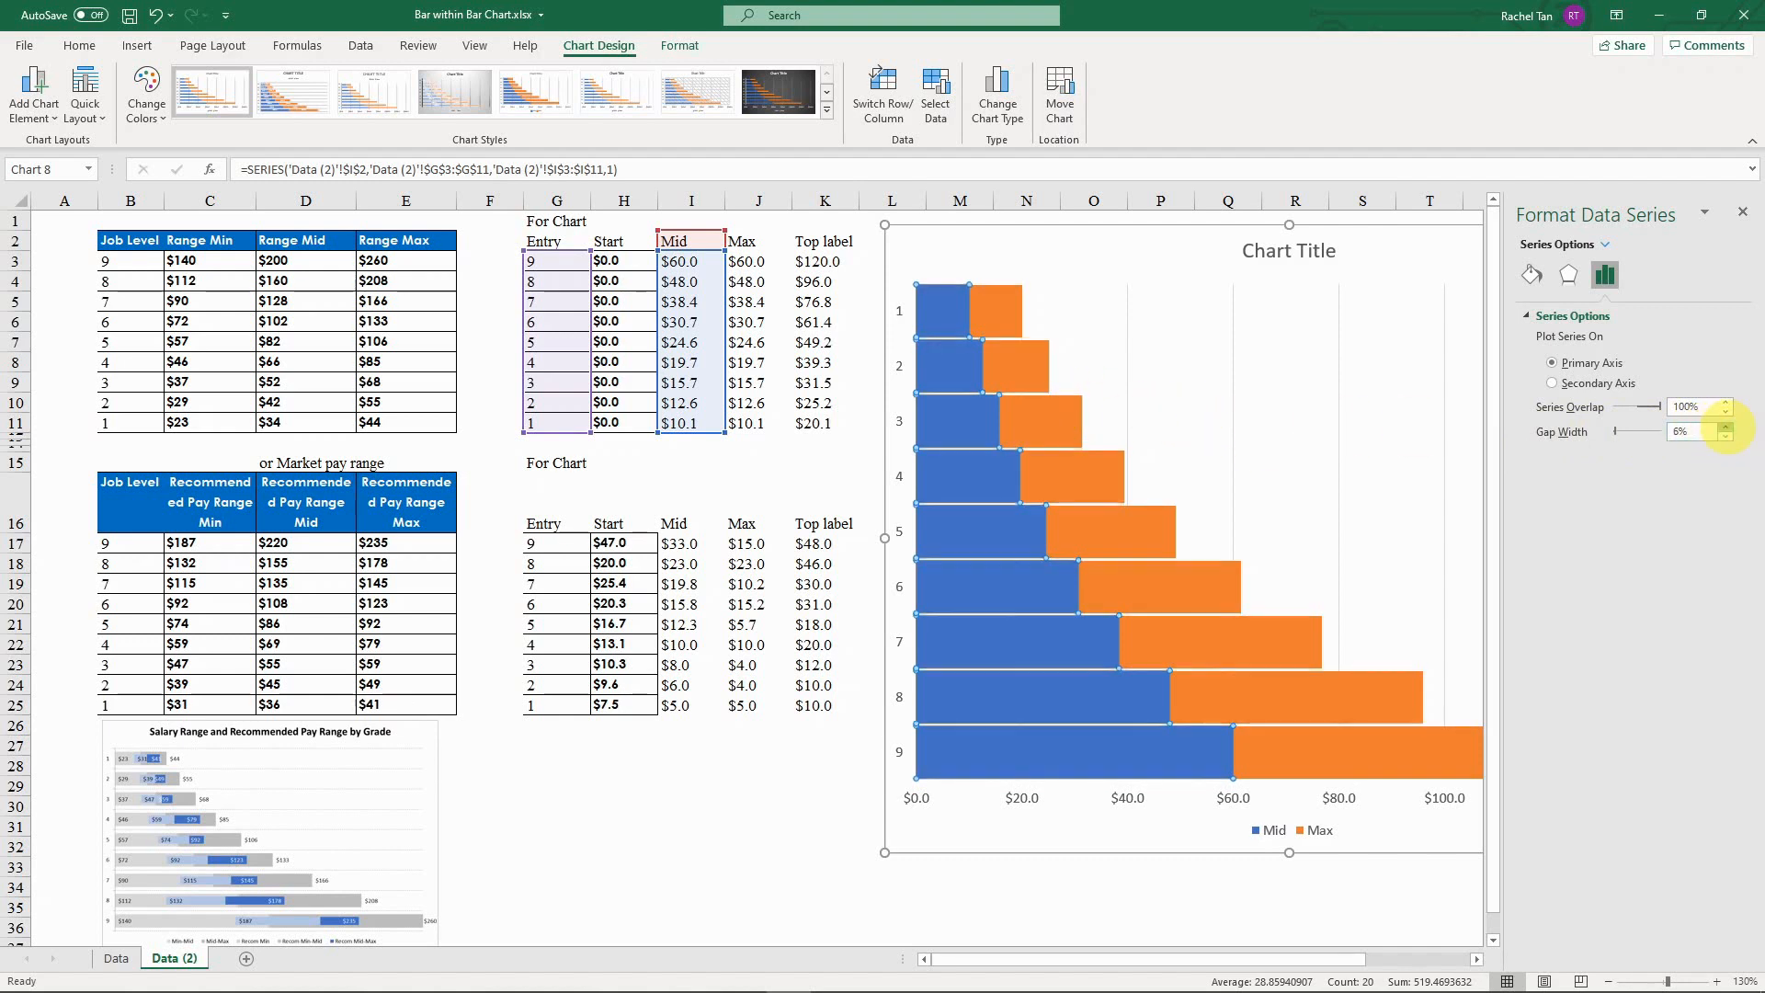
click(1725, 426)
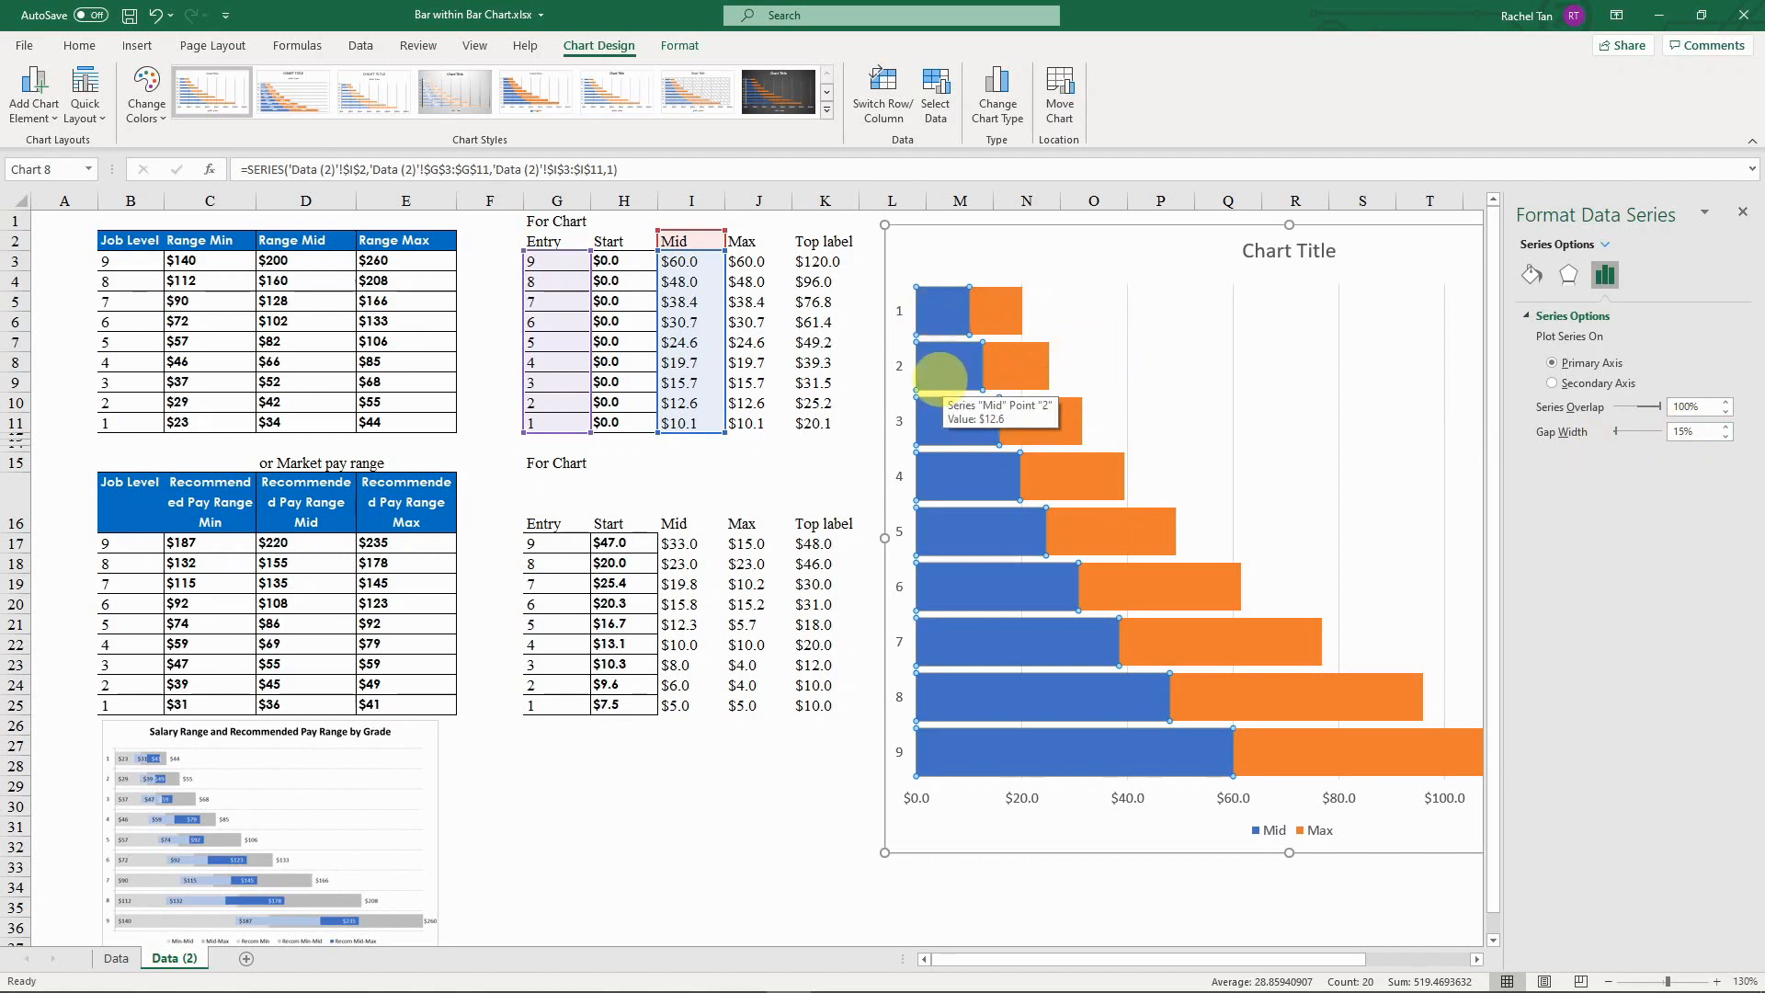
Step: Fill the Mid series bars with the light grey theme colour
right_click(939, 377)
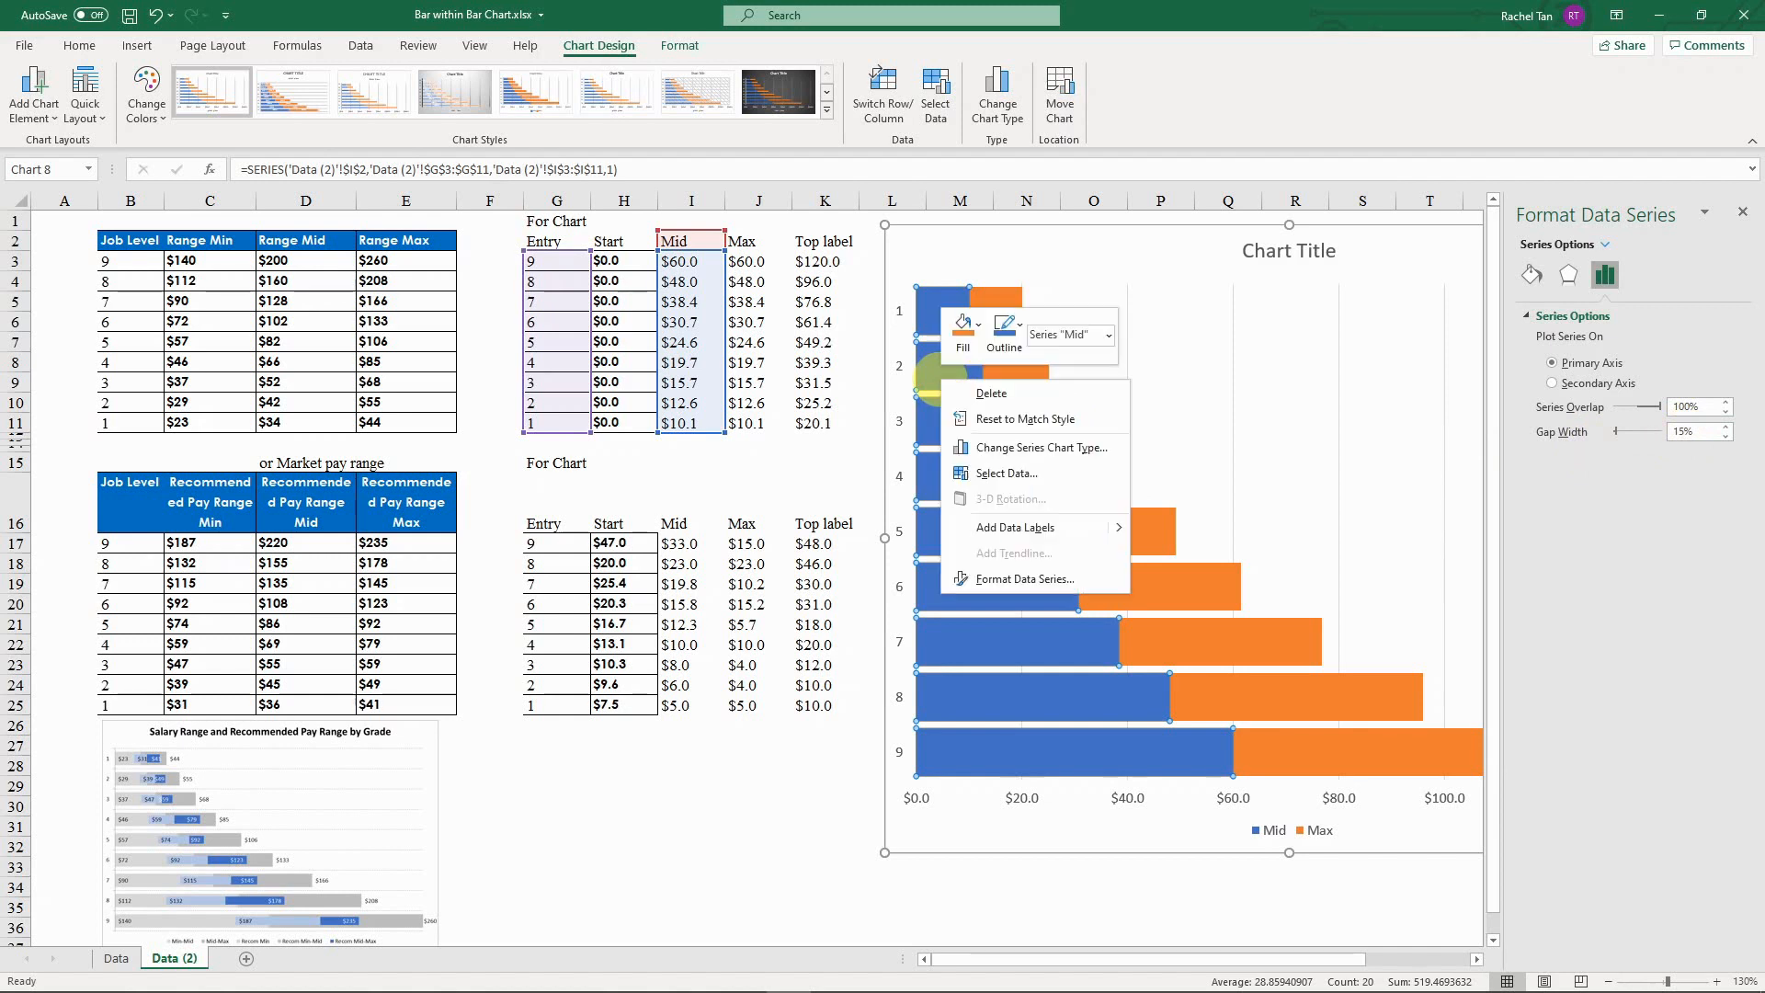
click(962, 325)
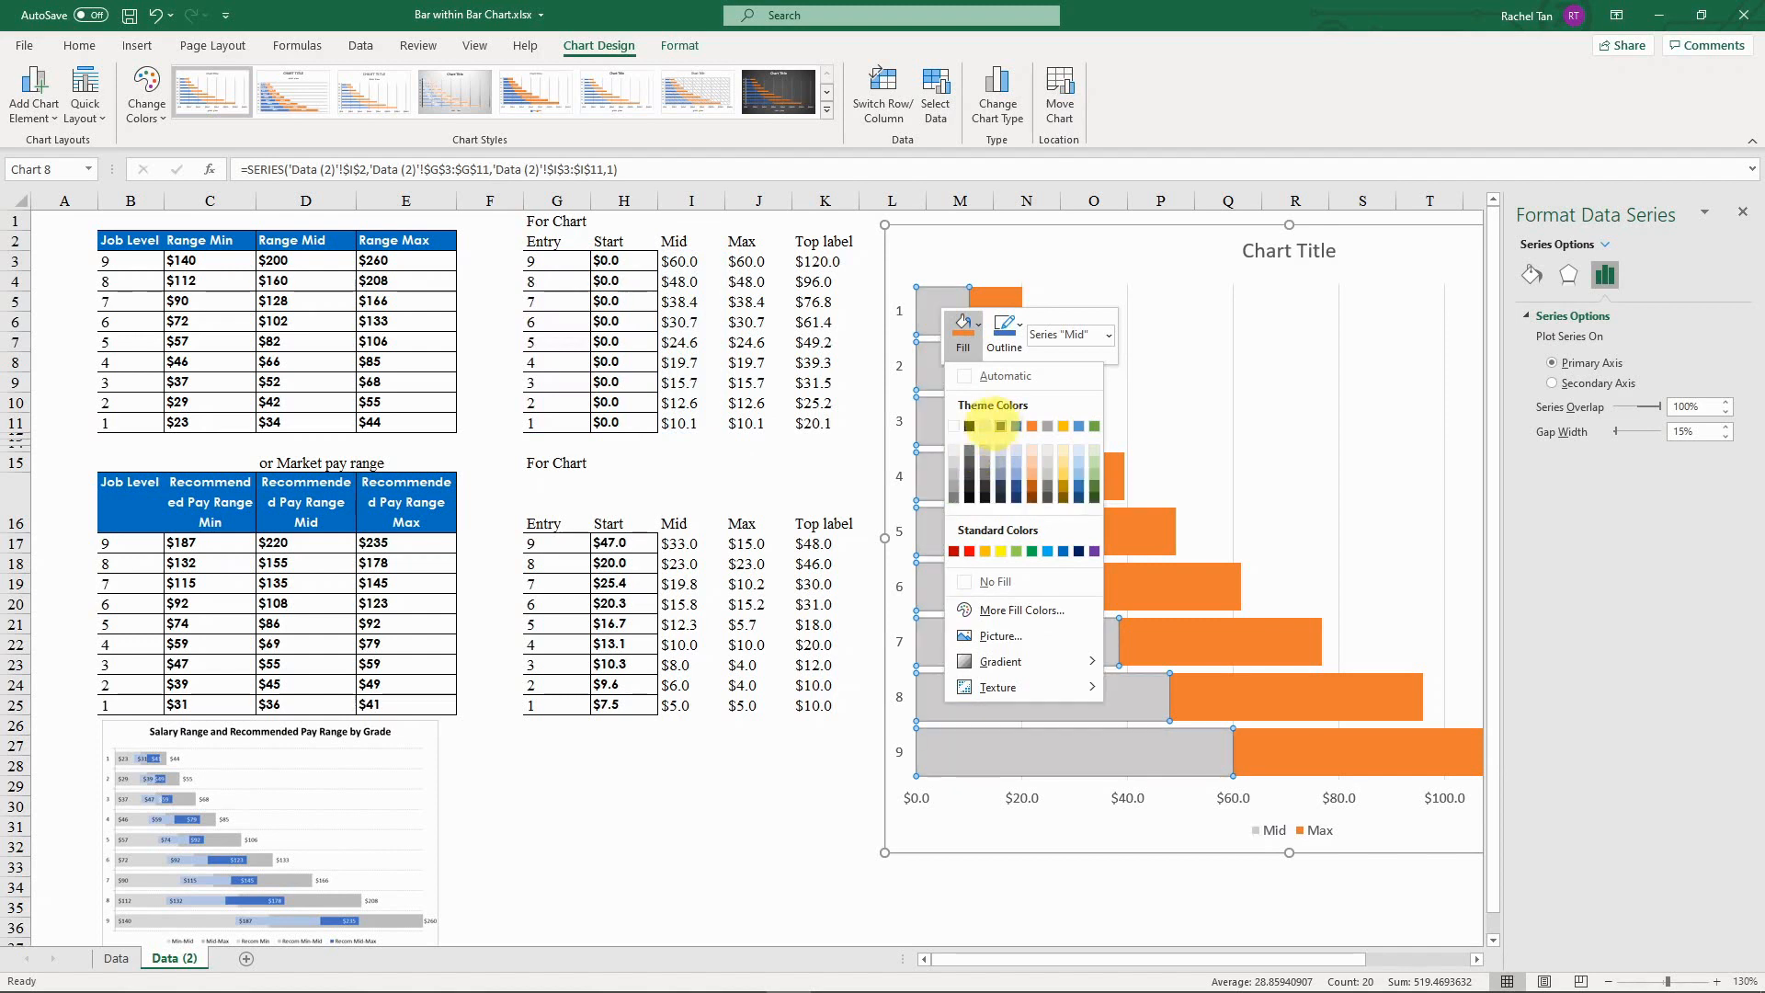
click(984, 426)
Step: Fill the Max series bars with a slightly darker grey theme shade and close the formatting options
click(997, 303)
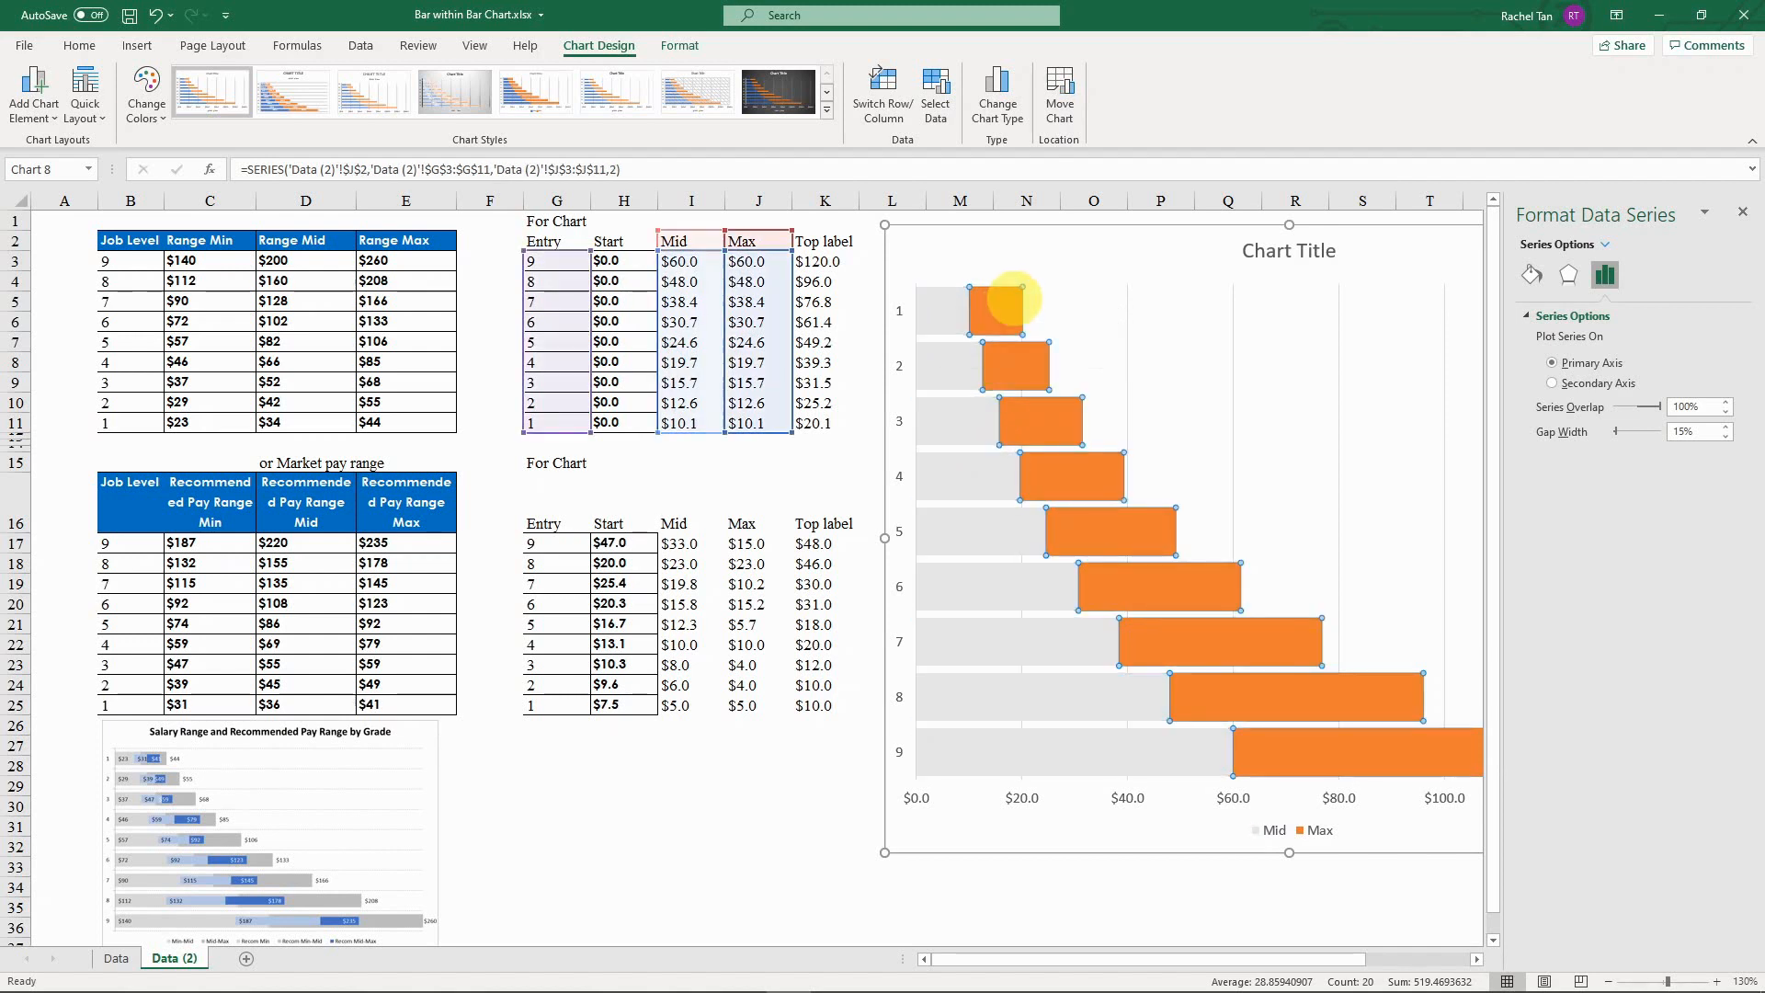
right_click(1007, 306)
click(1030, 260)
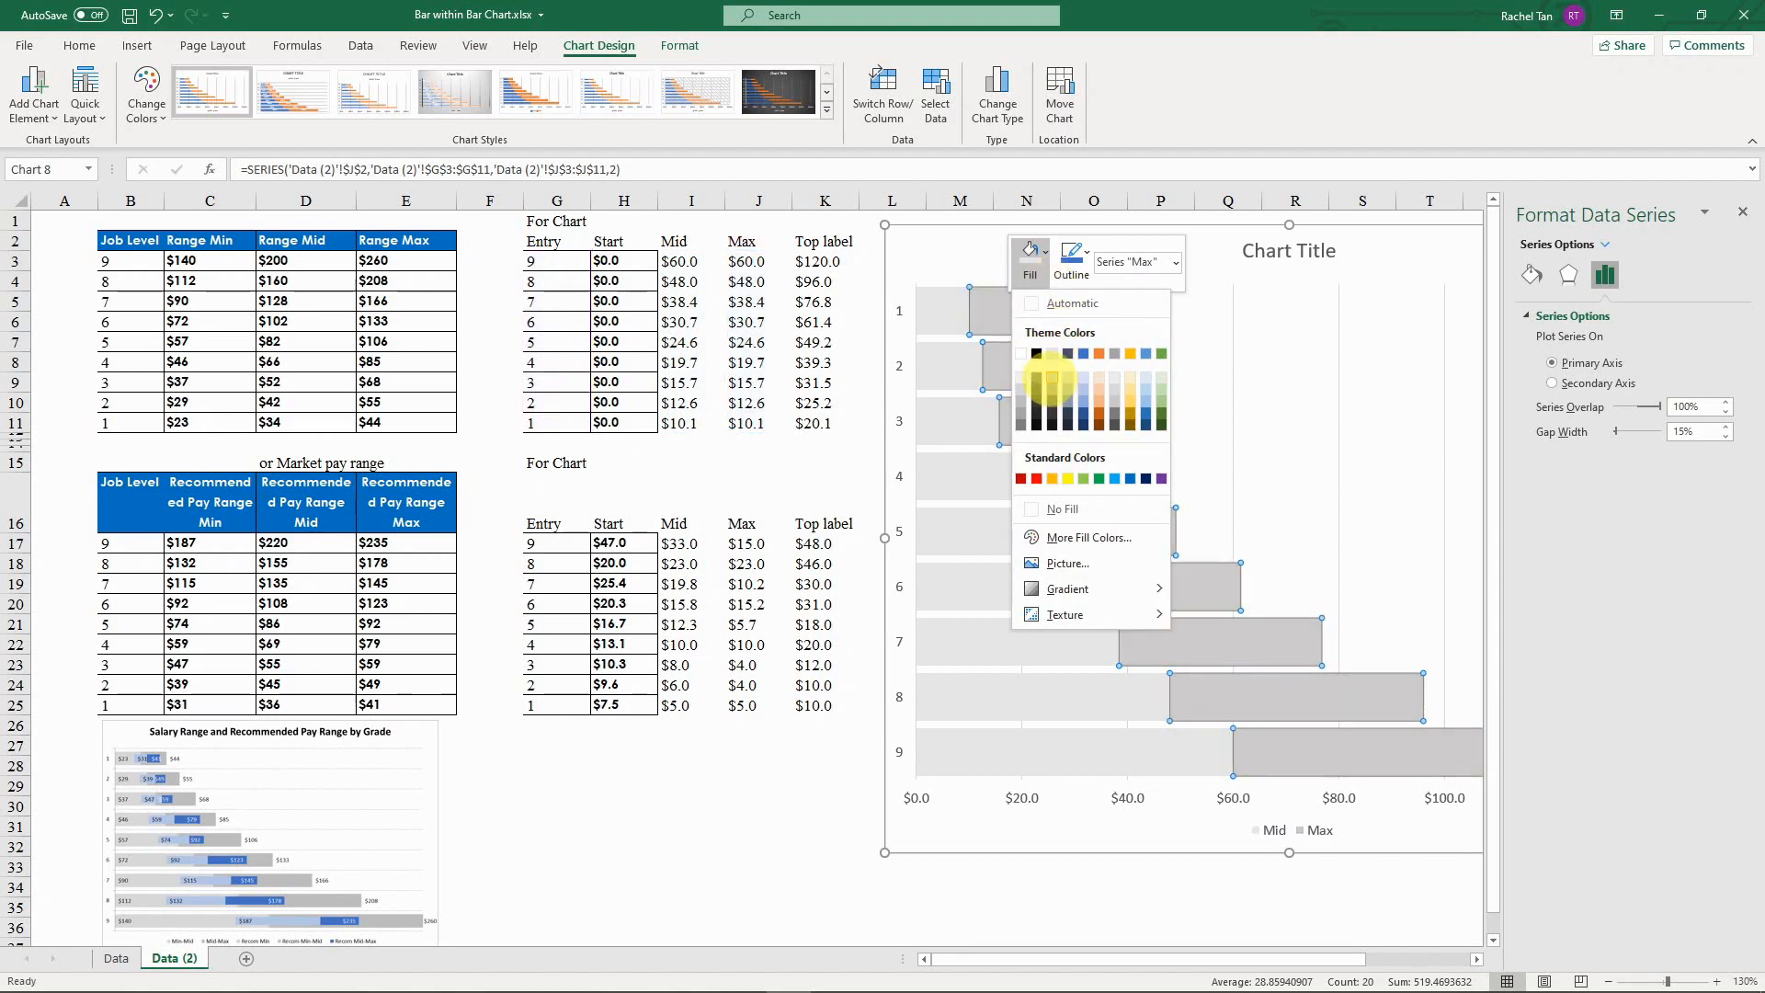
click(1052, 377)
click(1140, 423)
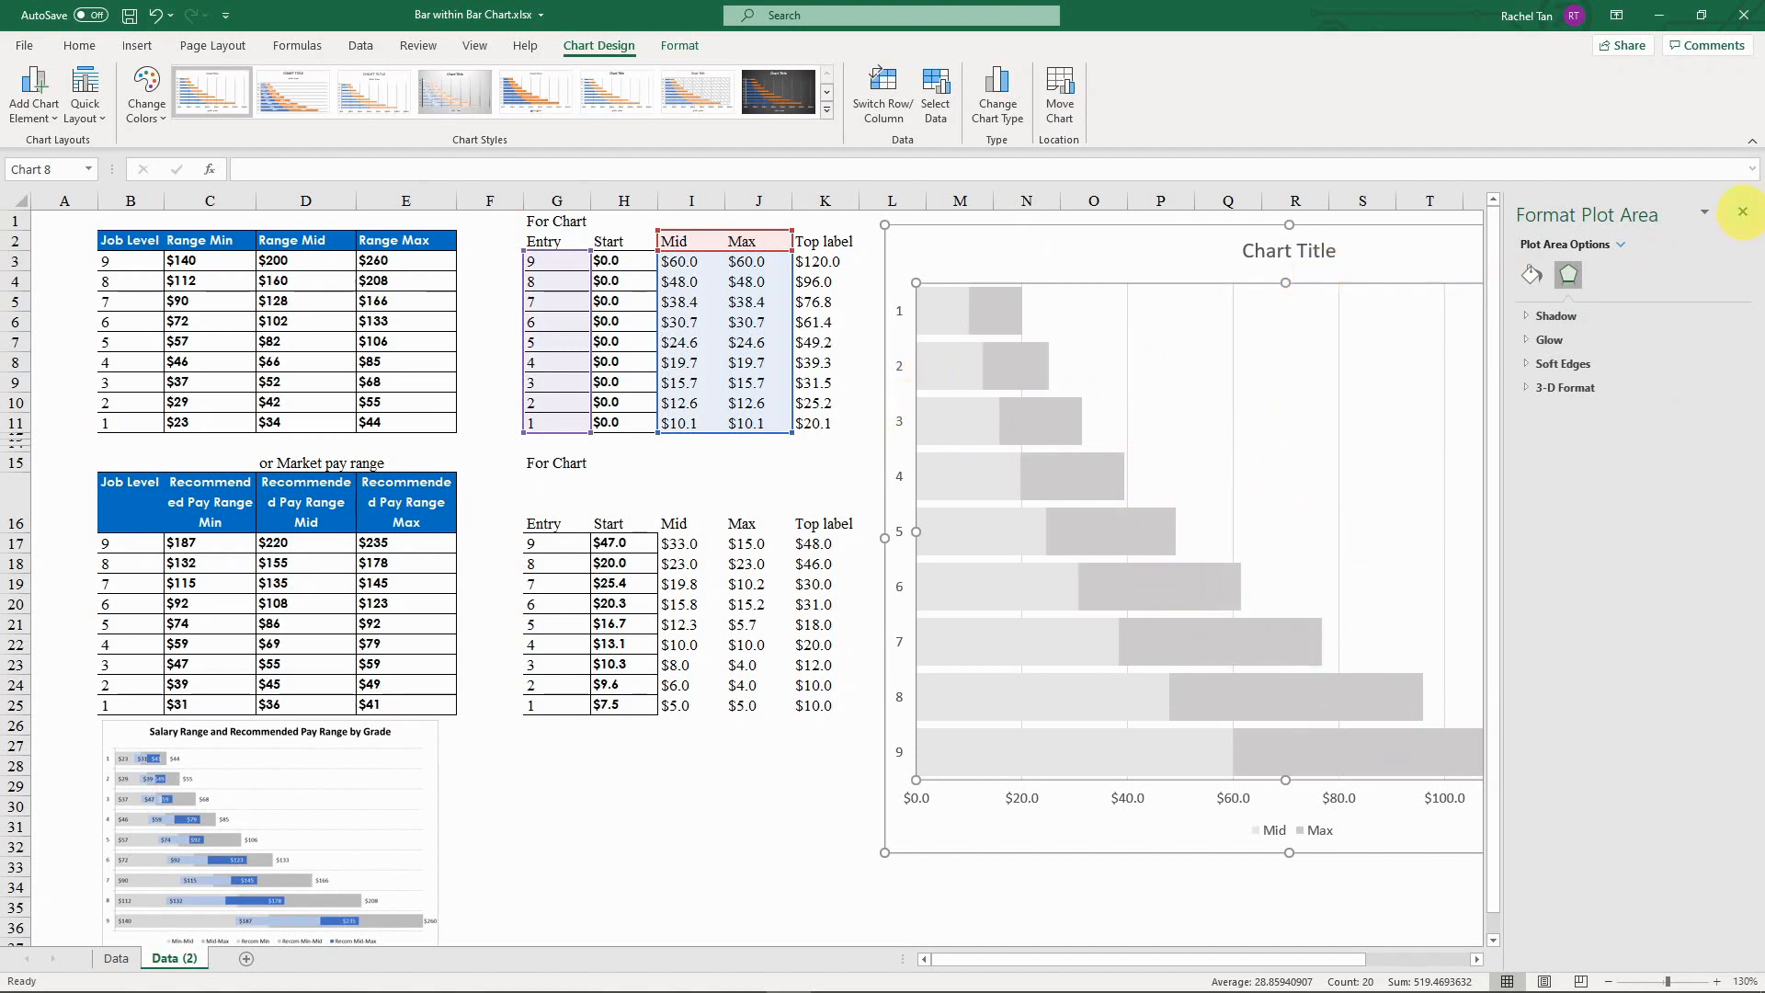
click(1742, 212)
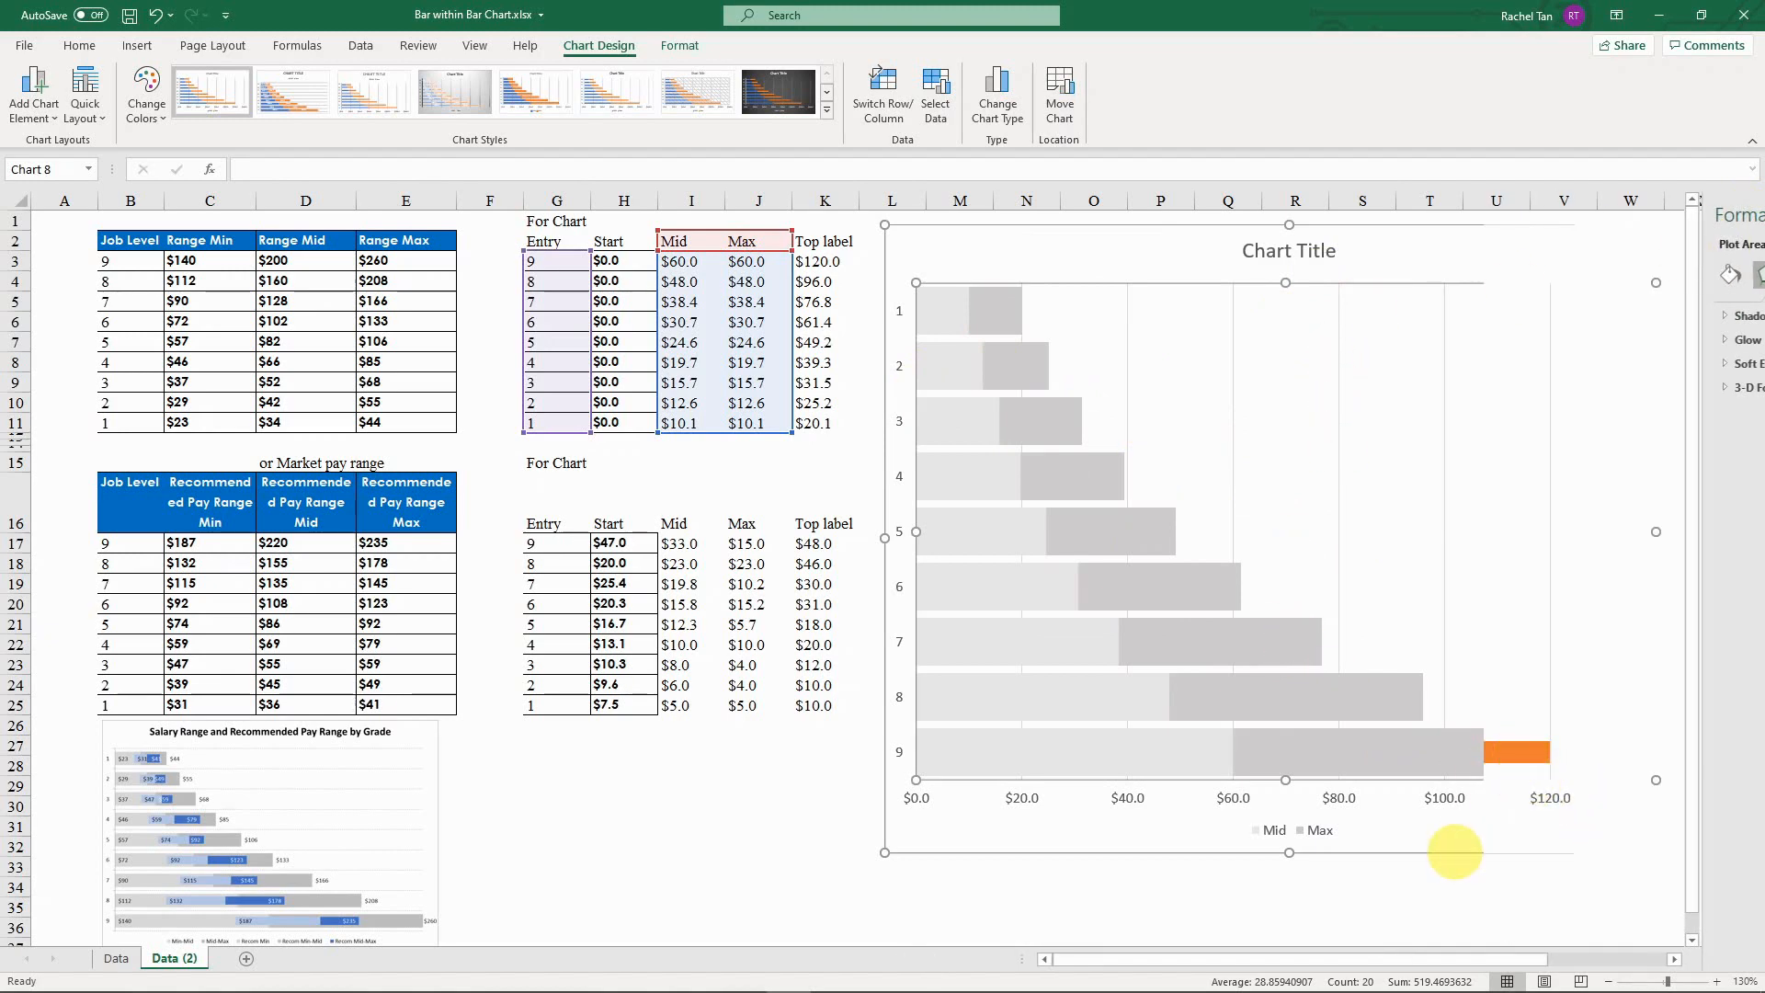
click(1404, 840)
scroll(1404, 837, down, 4)
scroll(1404, 833, up, 4)
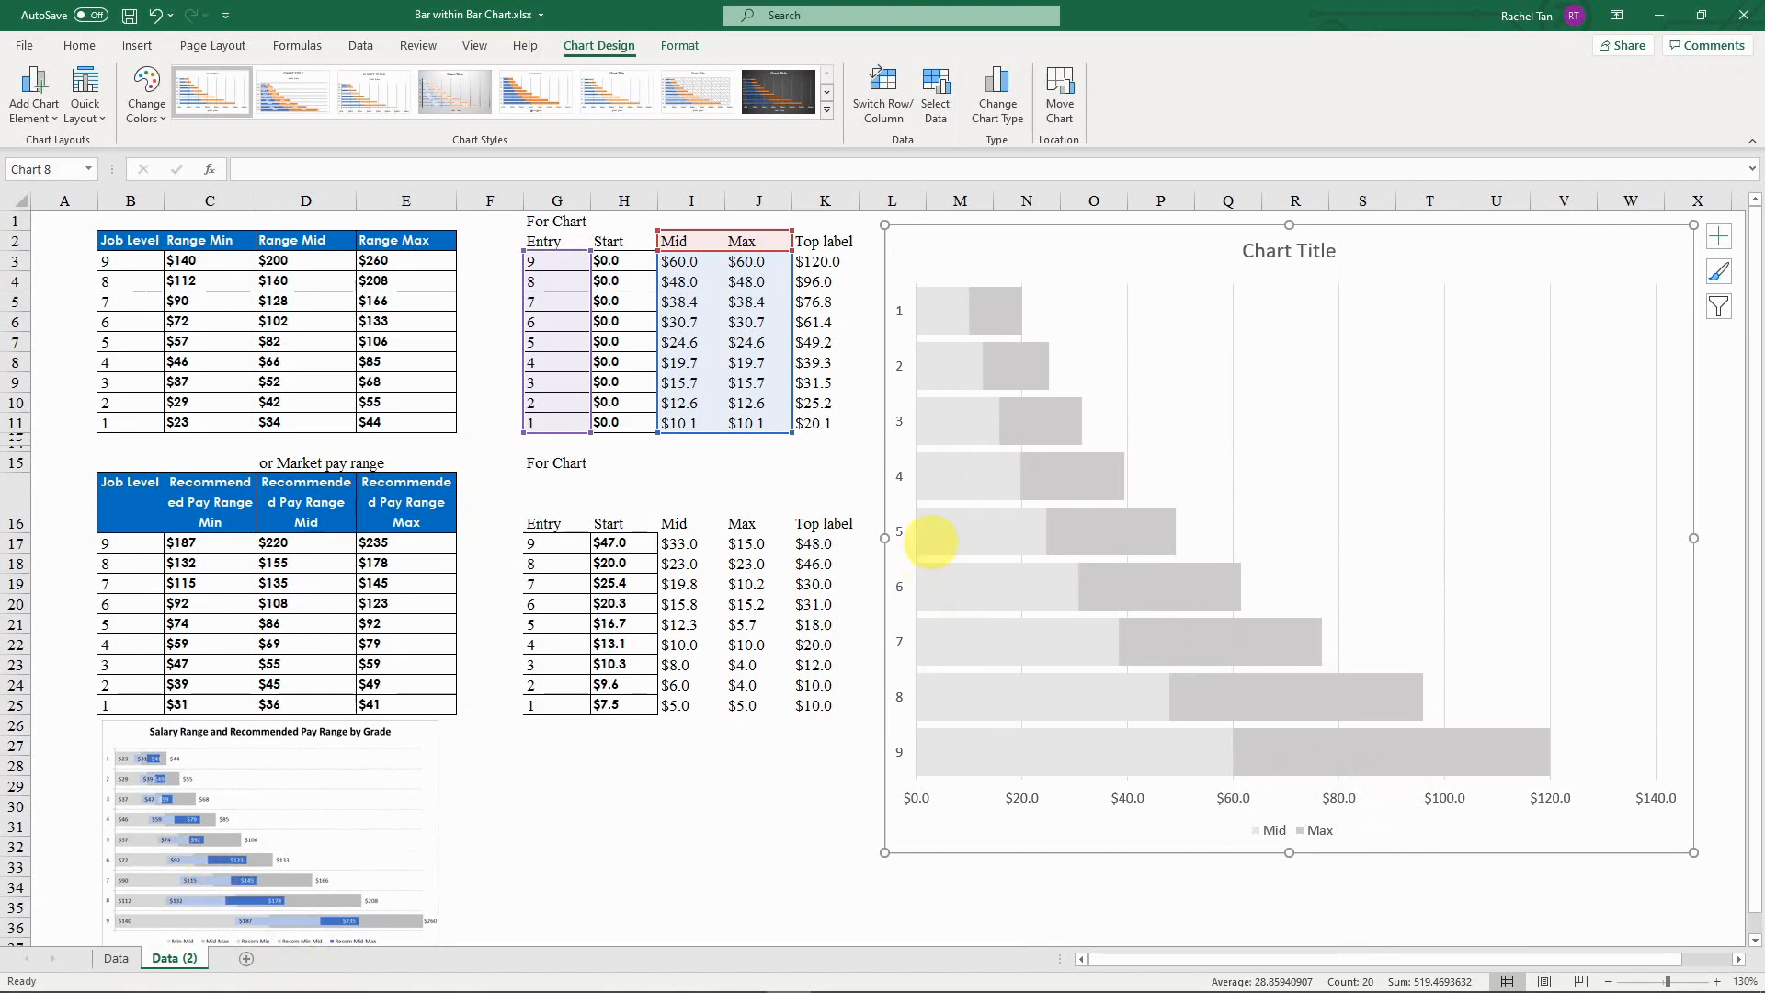
mouse_move(931, 543)
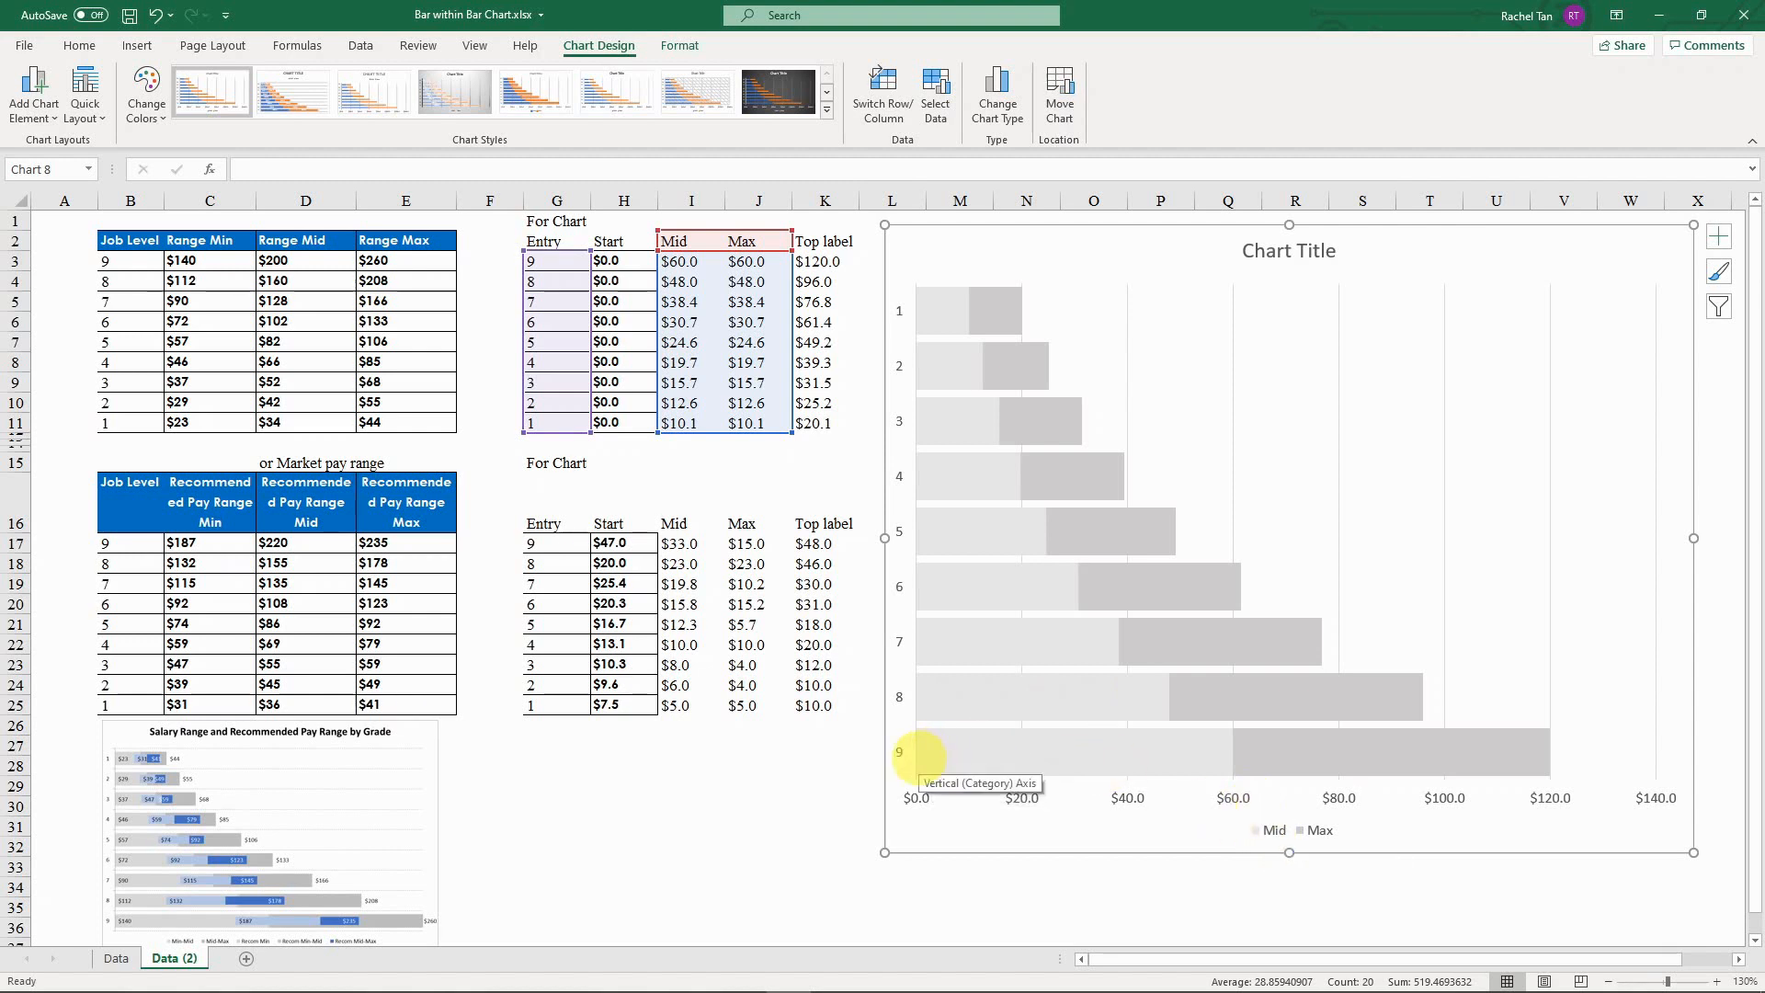
Step: Rename the Mid series in the chart's data source as Salary Range Min-Mid
right_click(1295, 502)
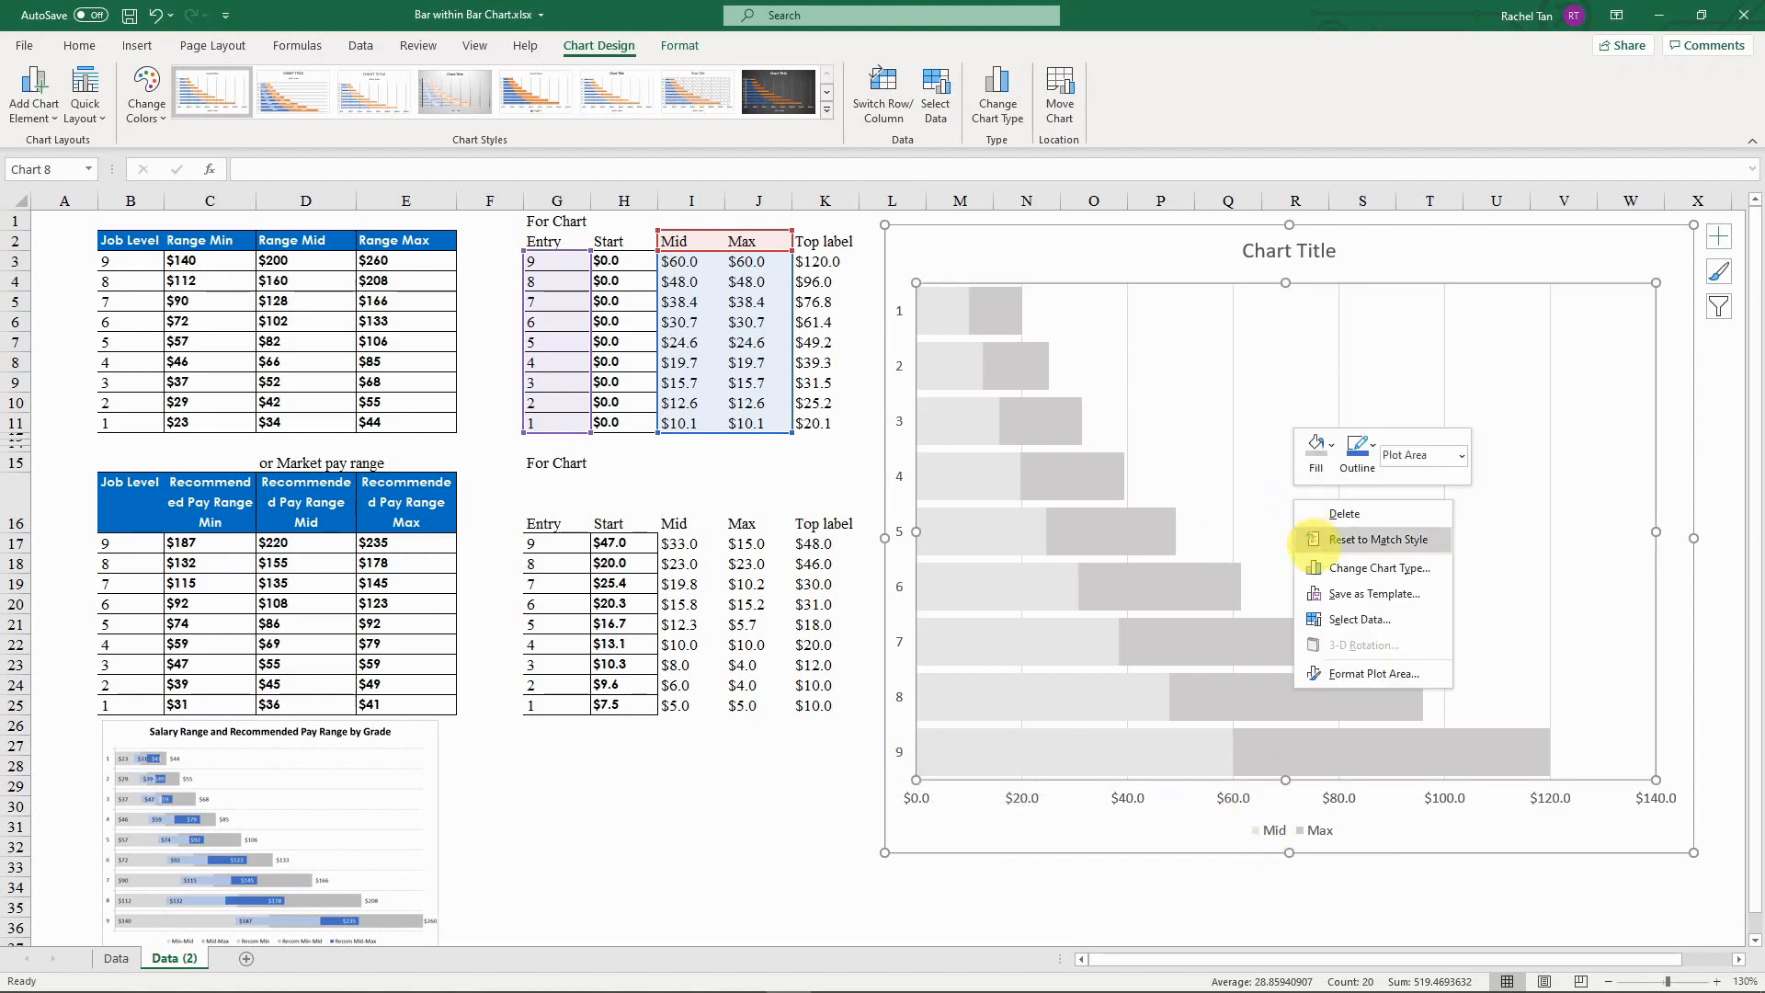
click(1357, 619)
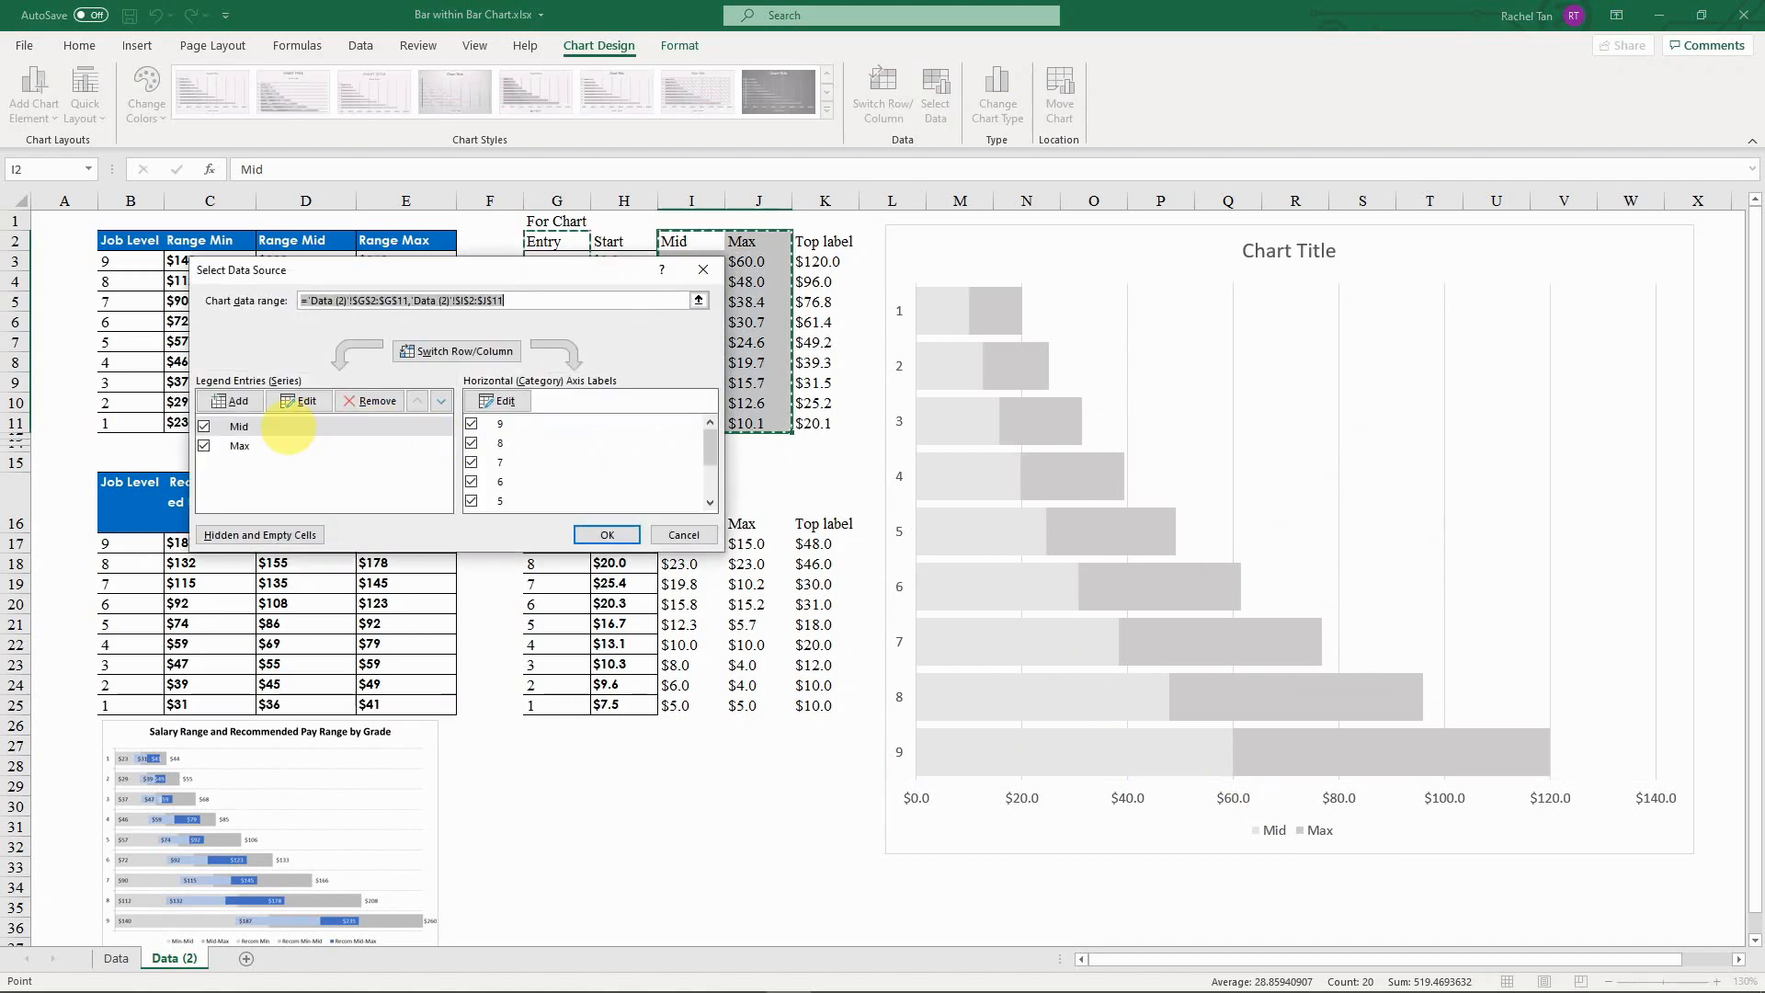
click(287, 427)
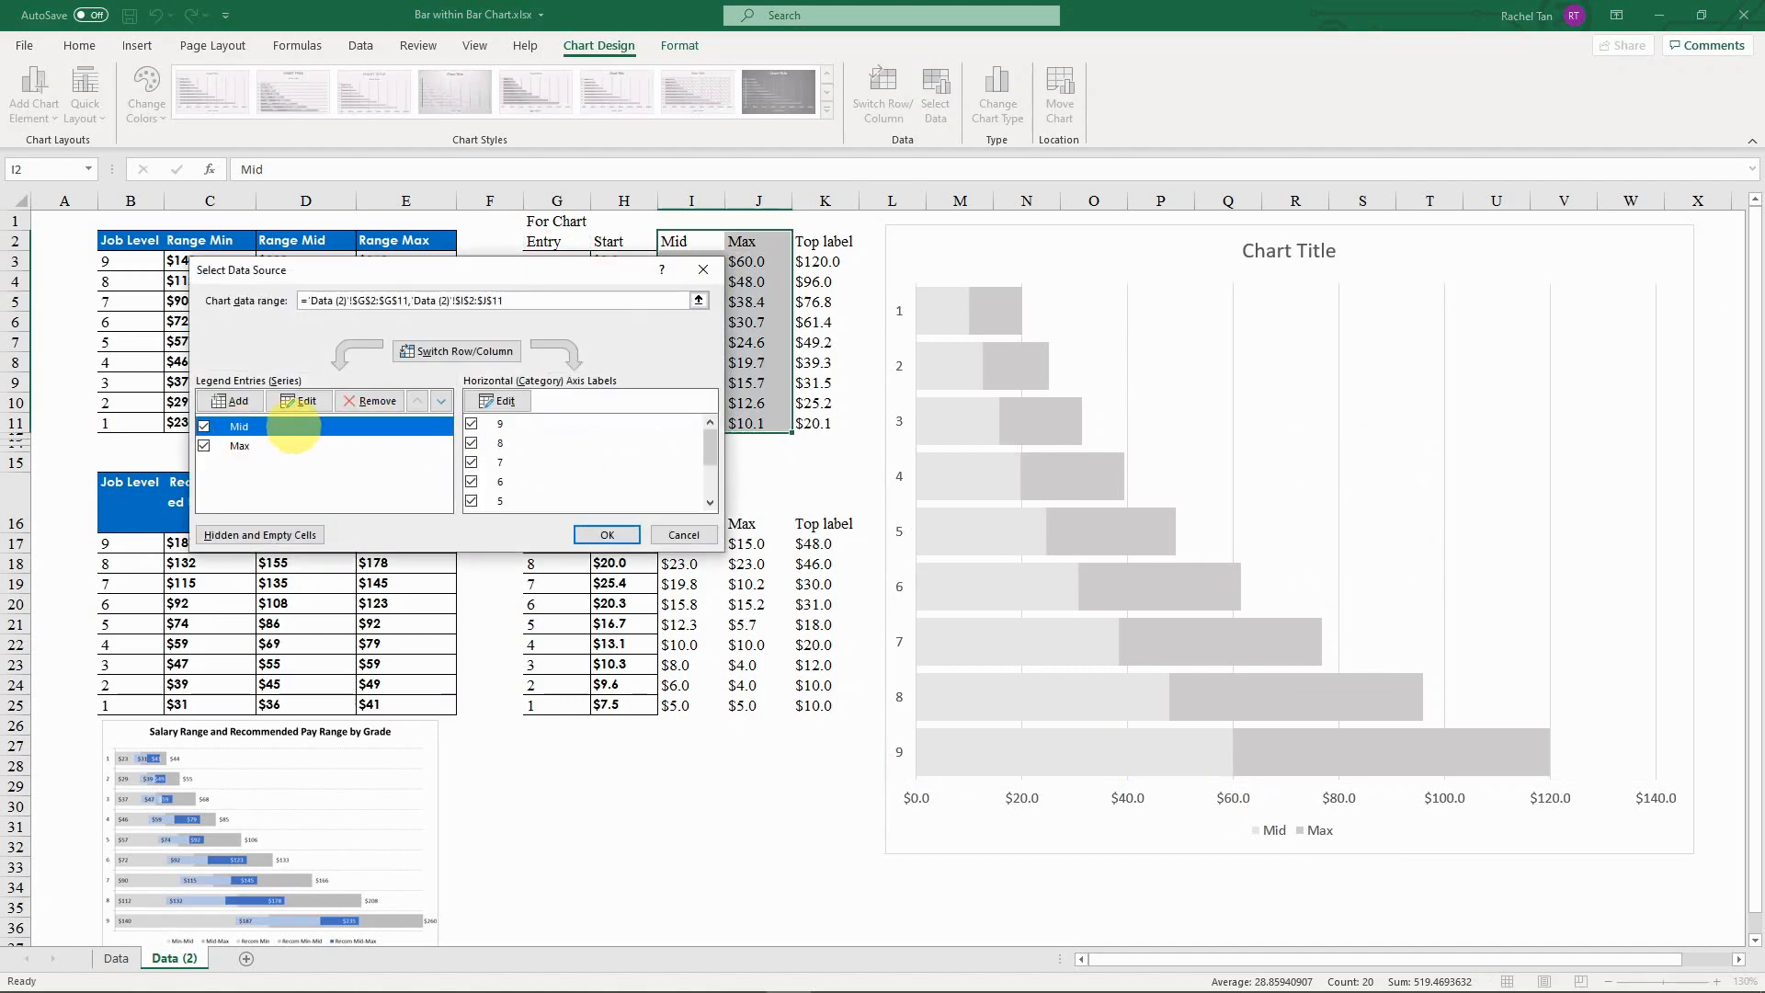
click(303, 401)
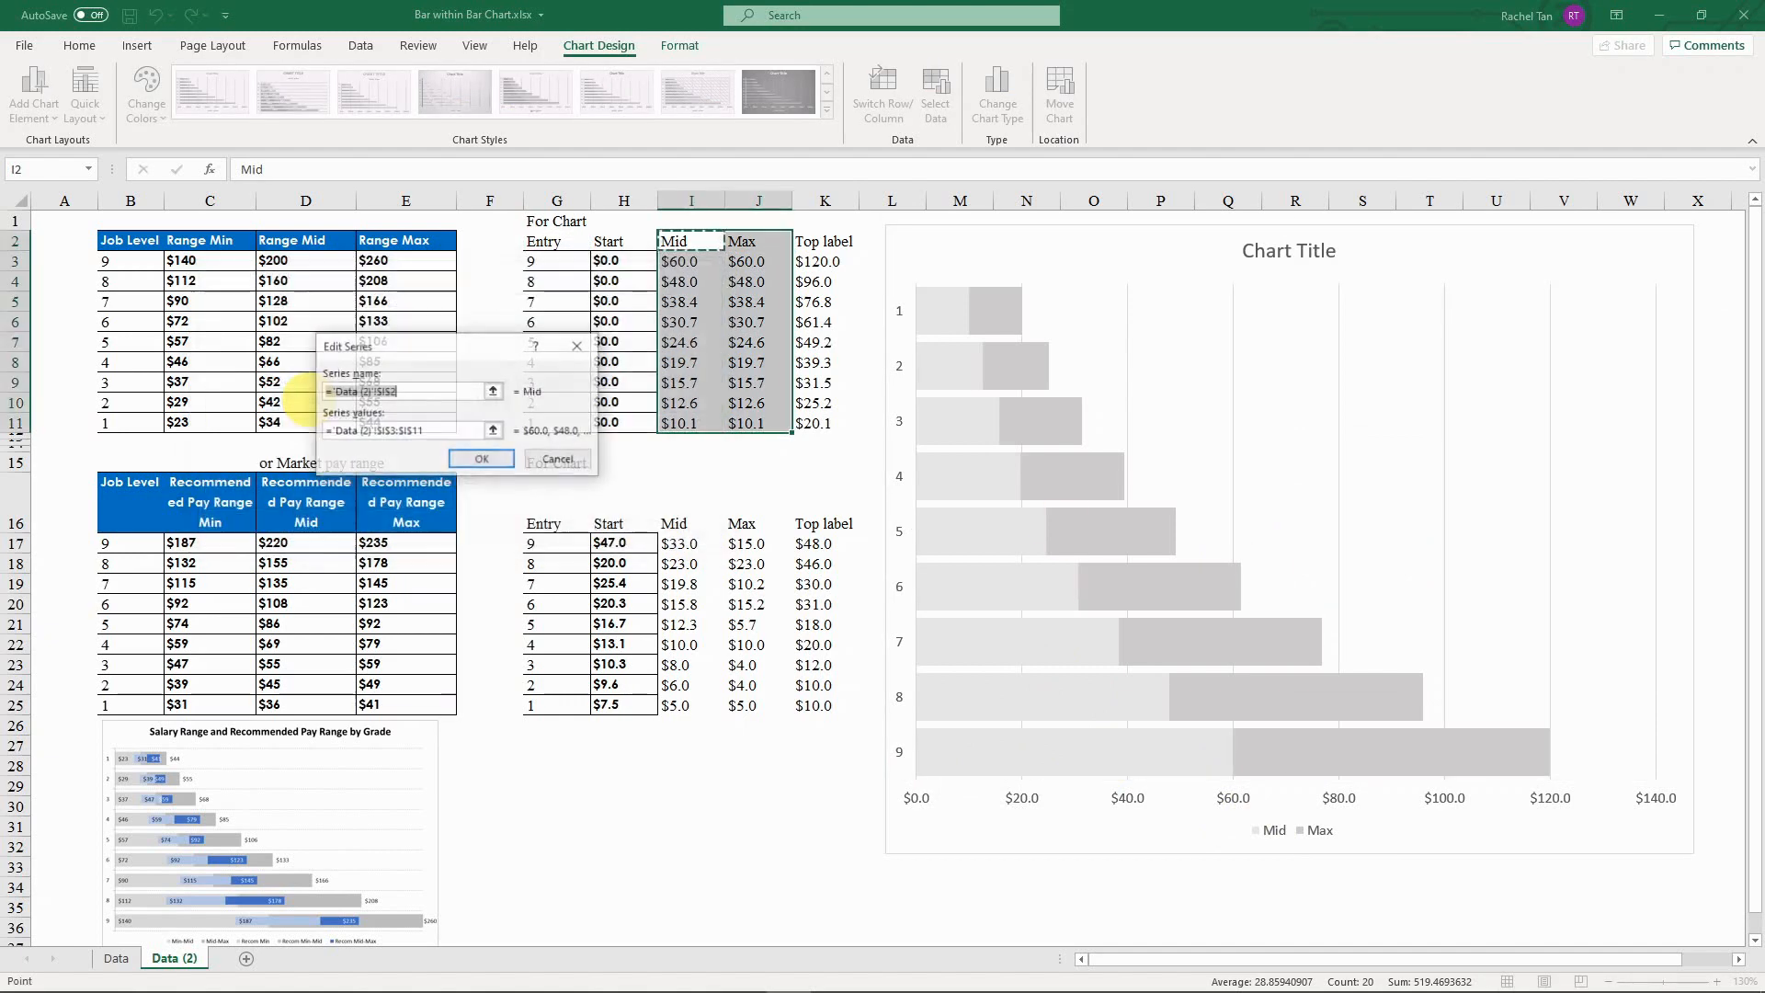
drag(414, 390, 241, 380)
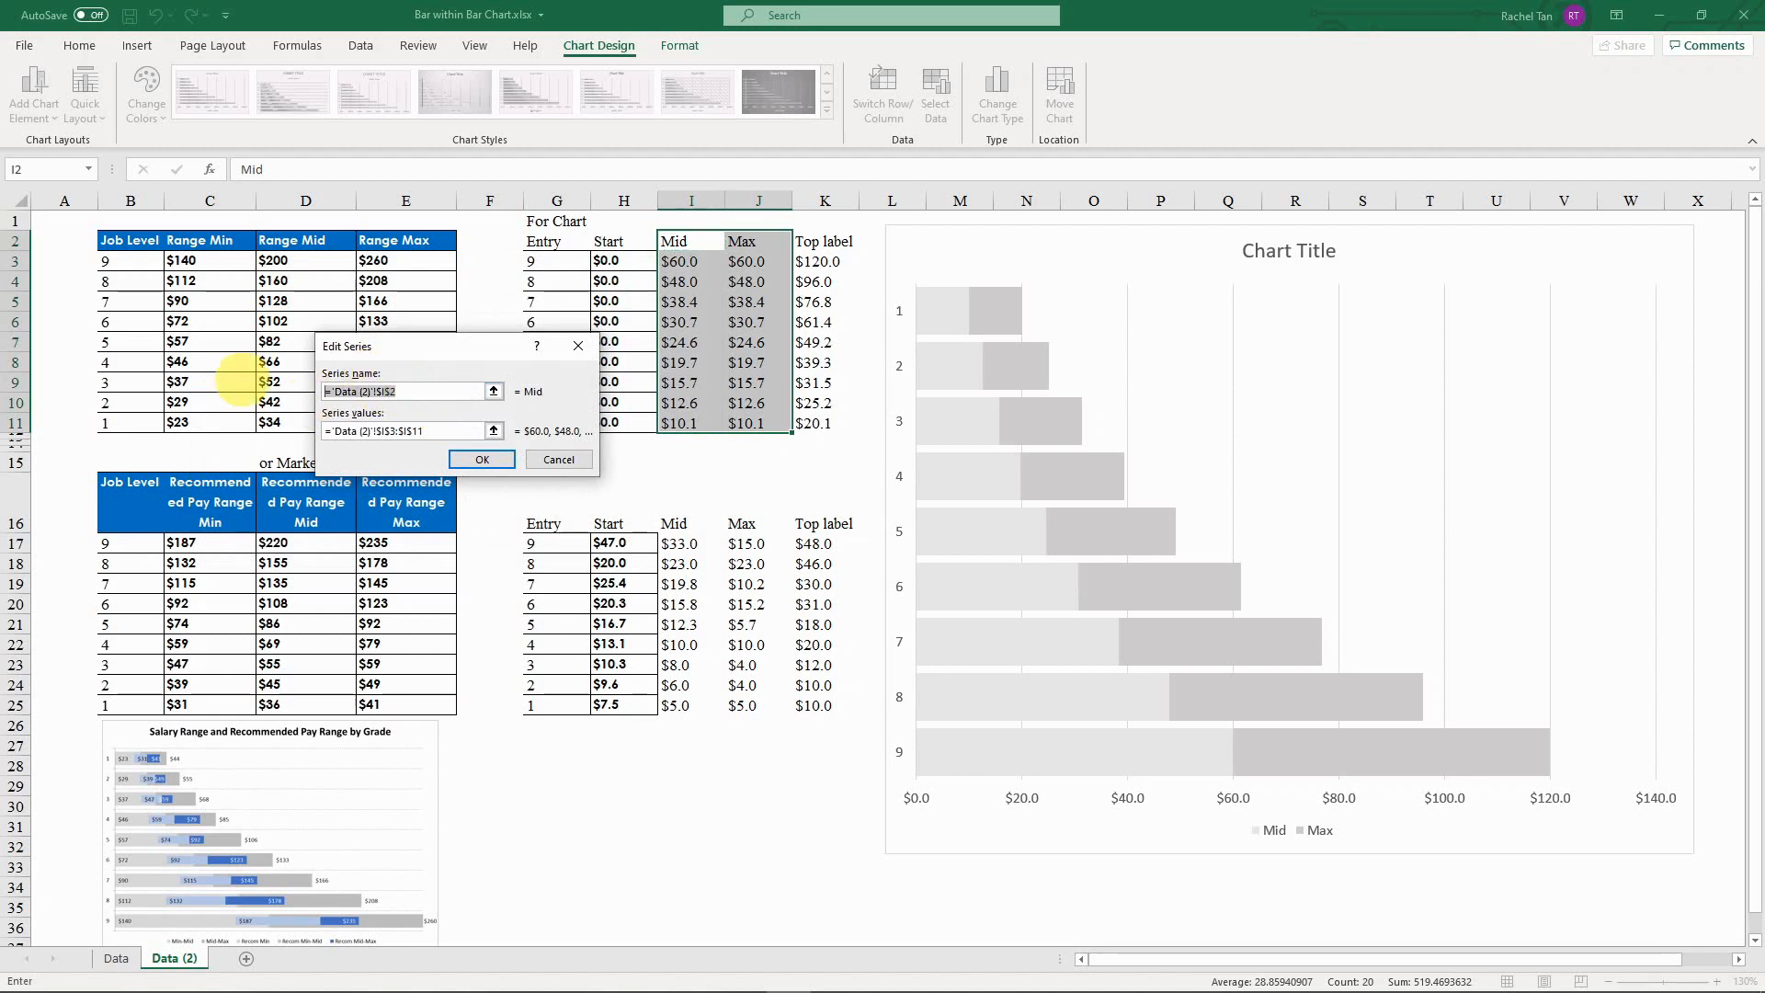
text(M)
key(BackSpace)
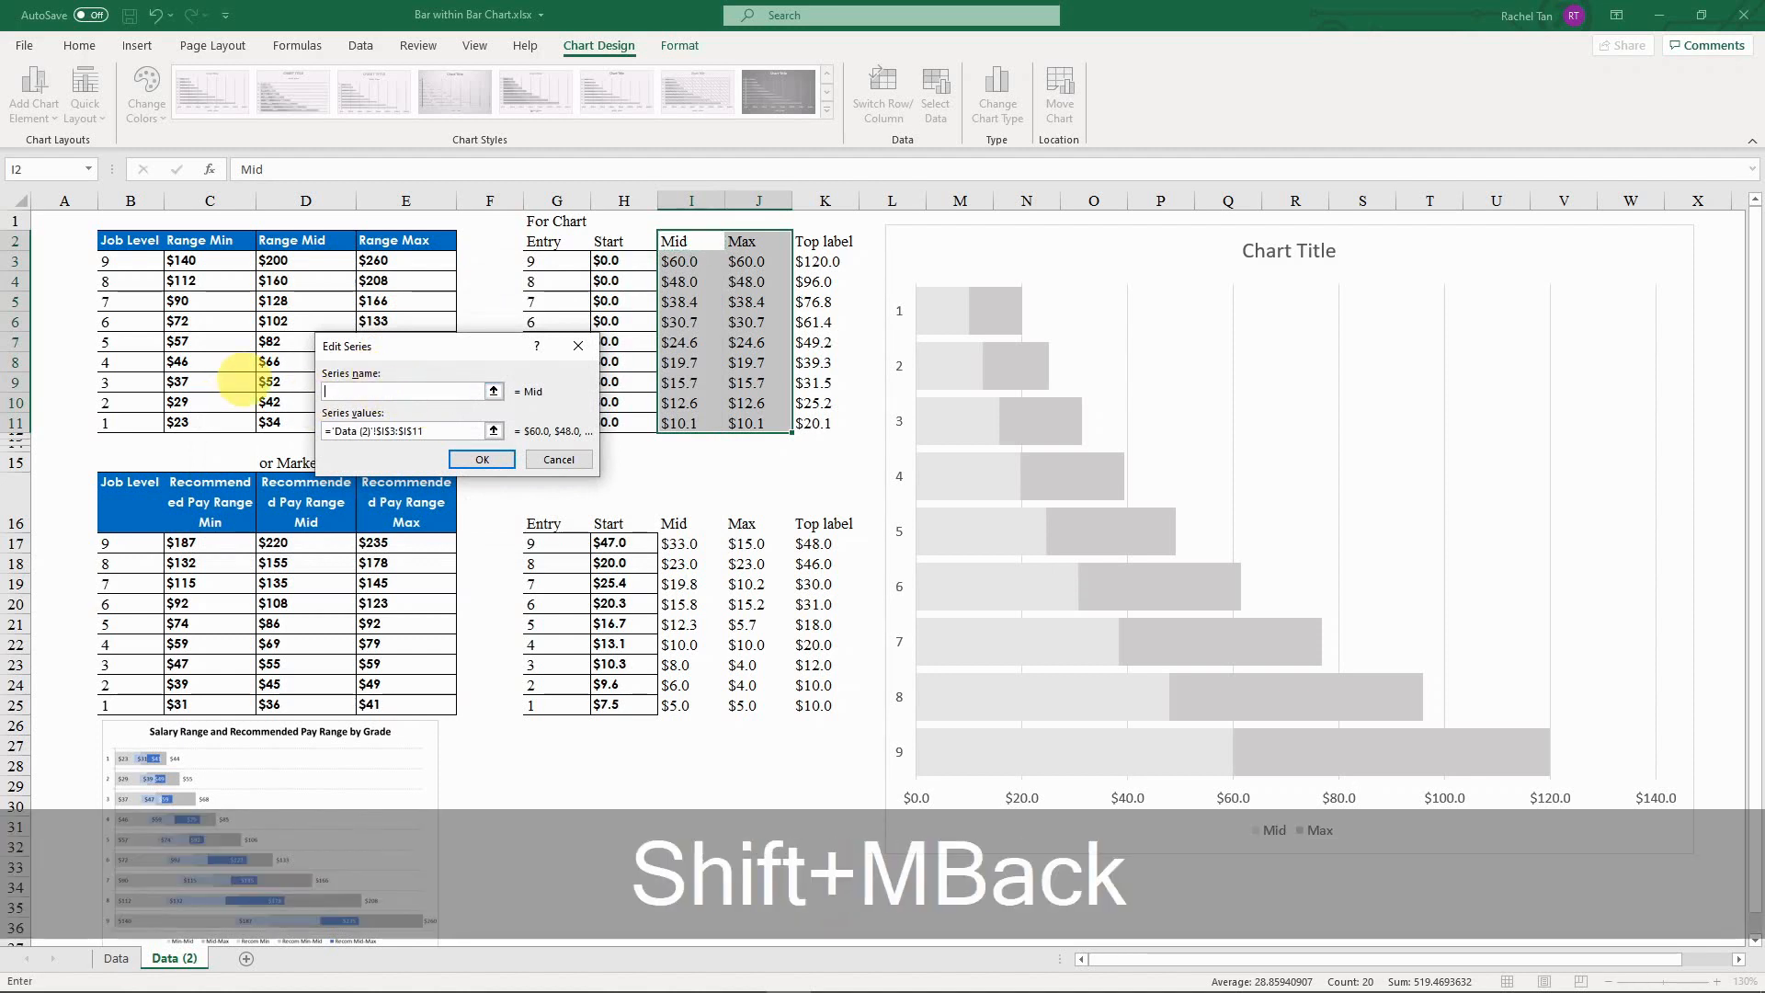
text(Range)
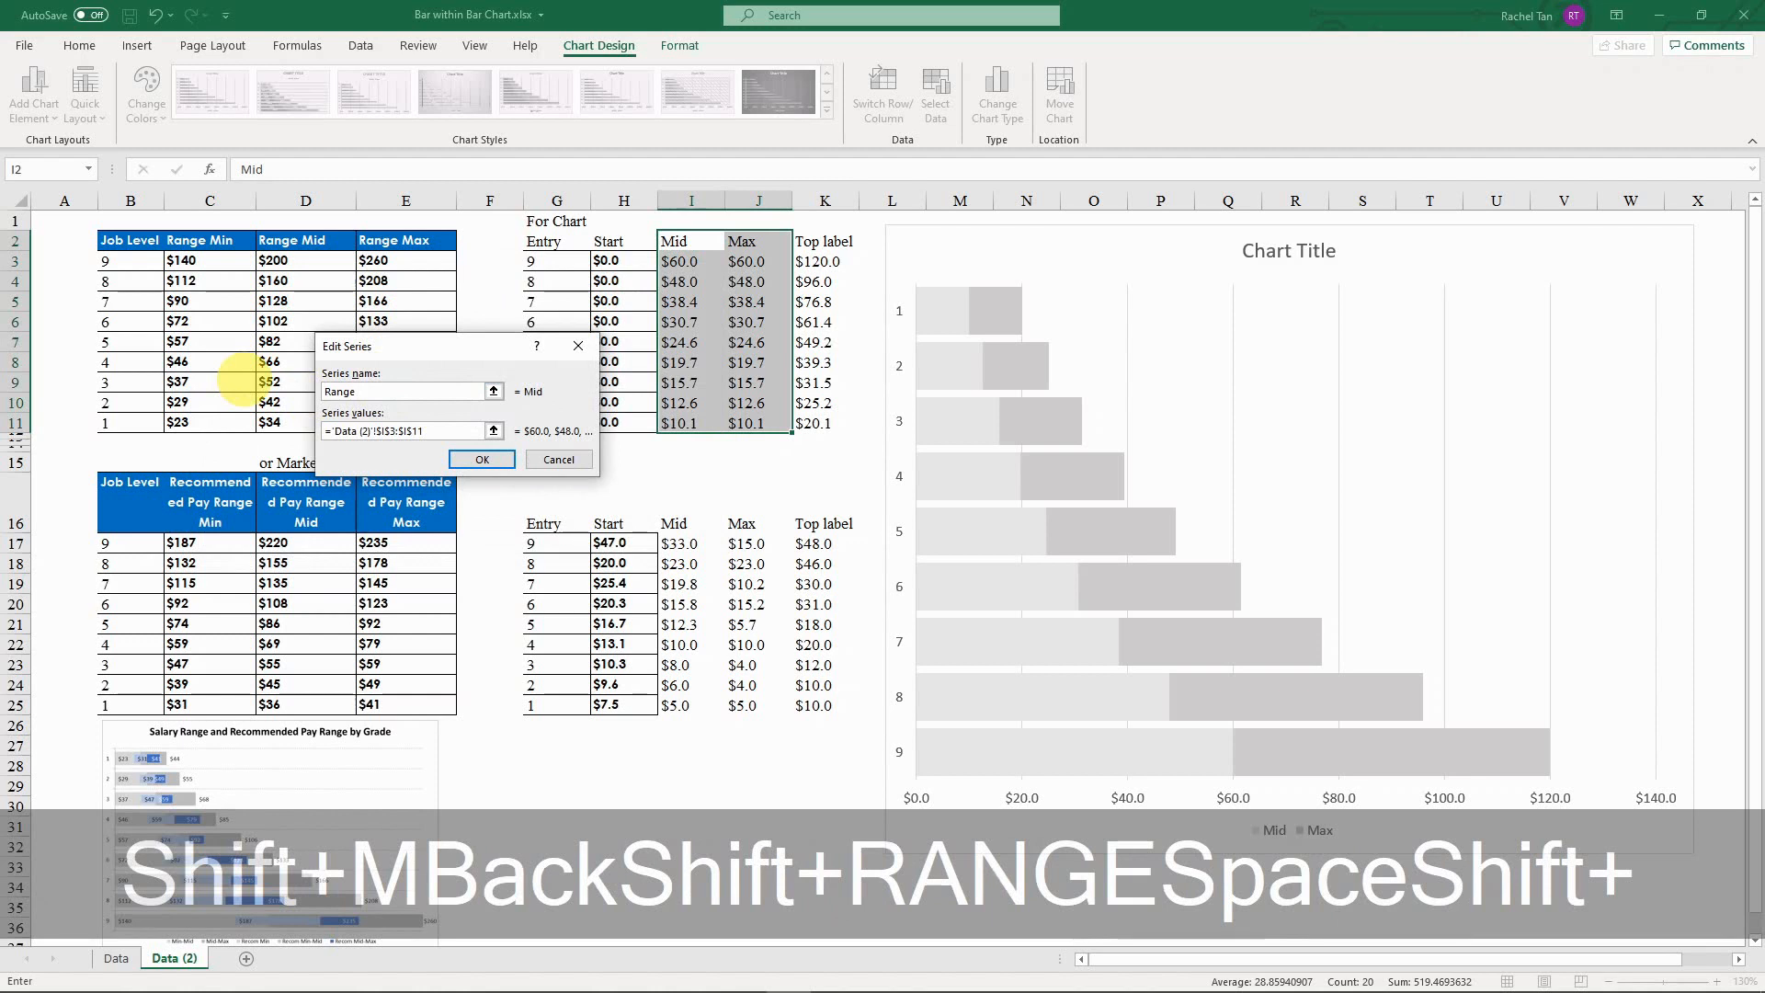
key(shift+BackSpace)
key(shift+BackSpace)
key(shift+BackSpace)
key(shift+BackSpace)
key(shift+BackSpace)
key(shift+BackSpace)
text(Sal)
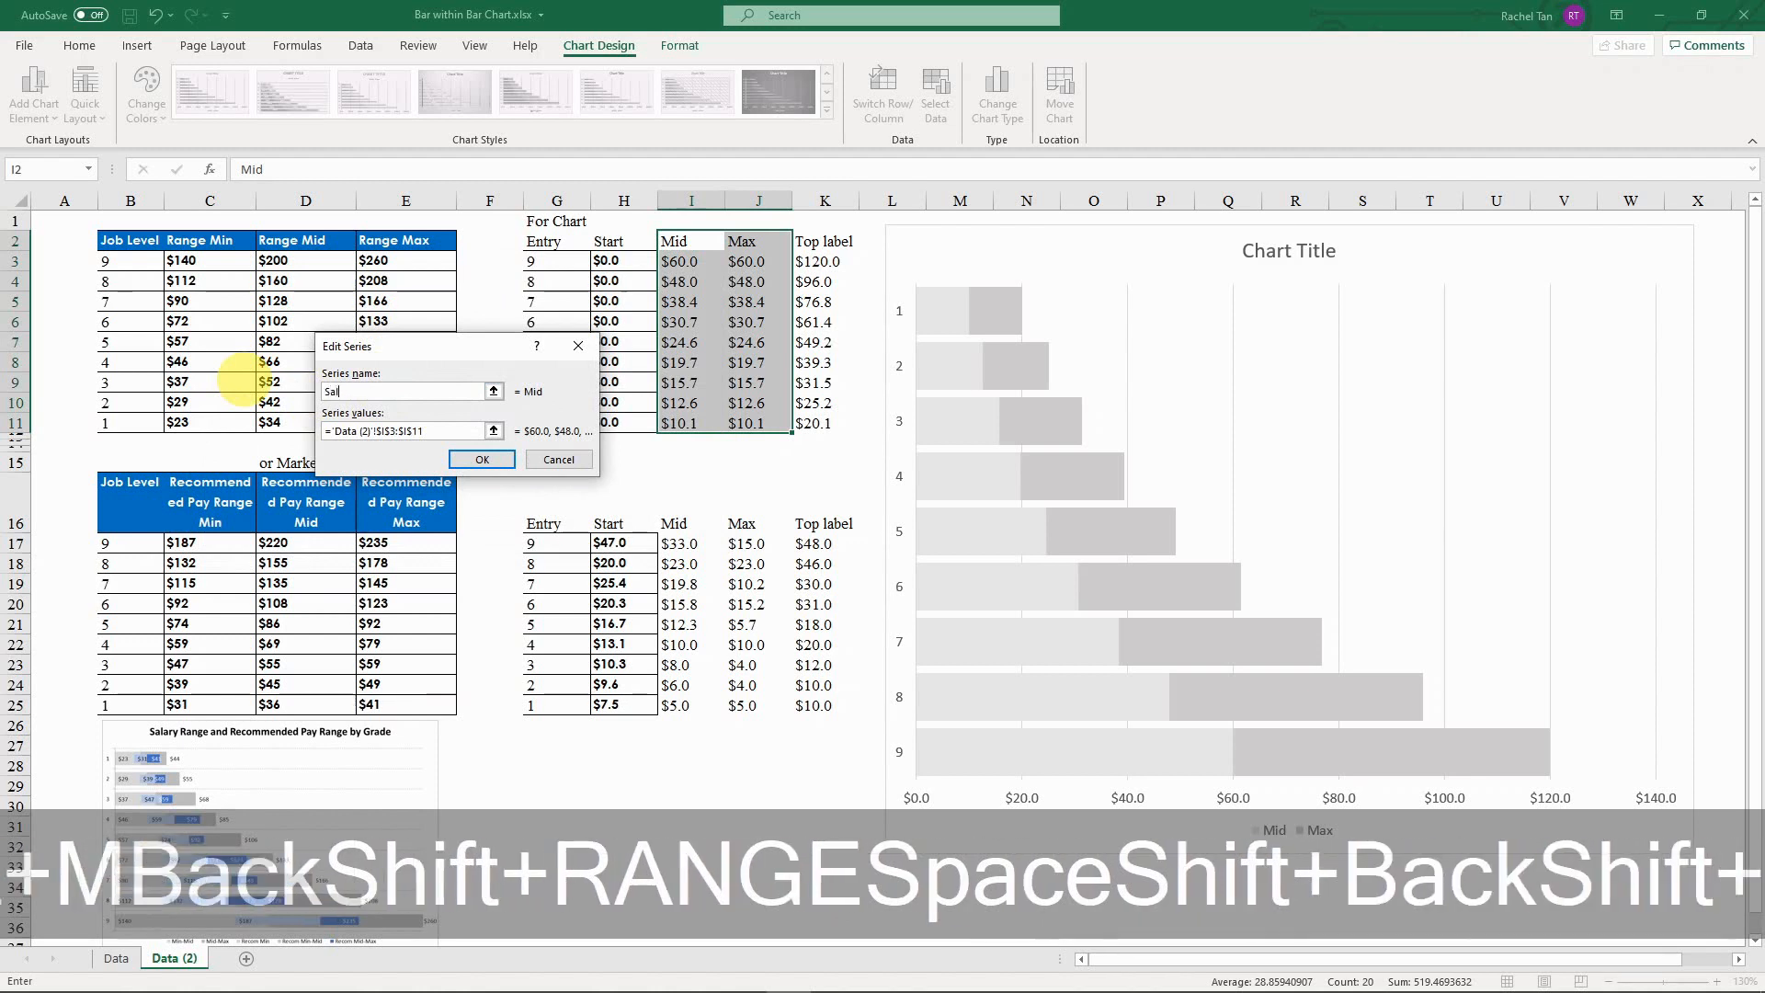
text(ary Rena)
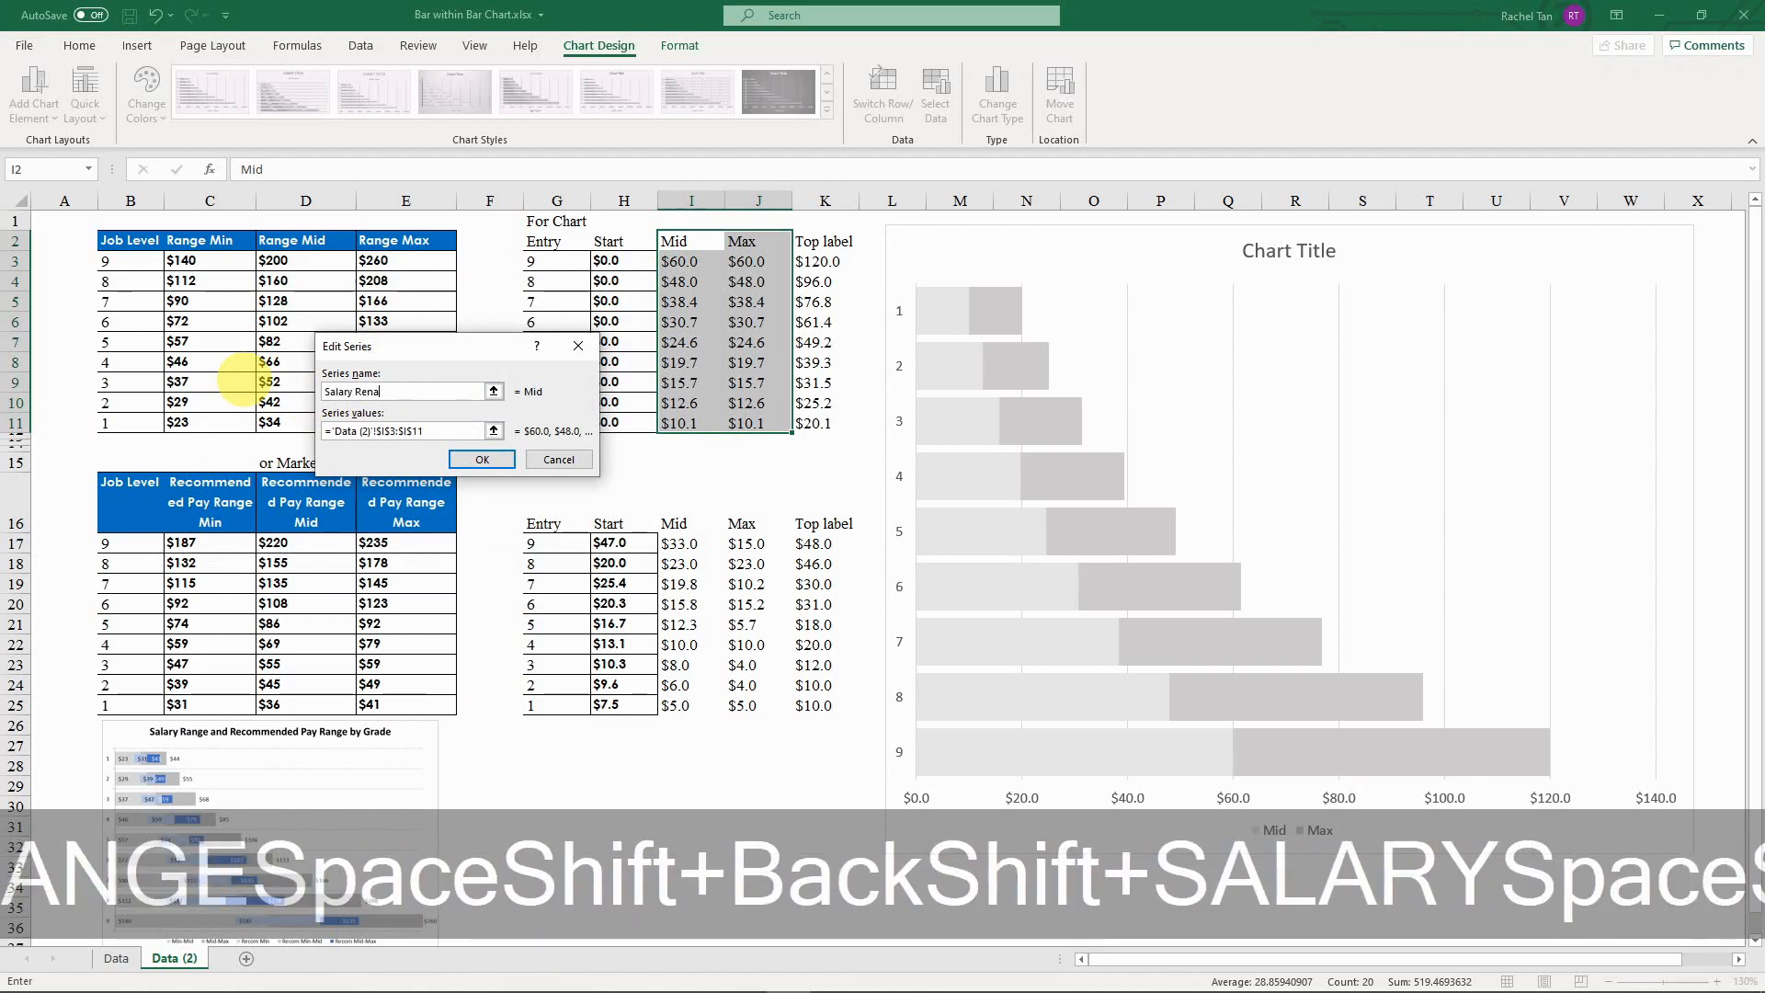
key(BackSpace)
key(BackSpace)
key(BackSpace)
text(ag)
key(BackSpace)
text(nge Mi)
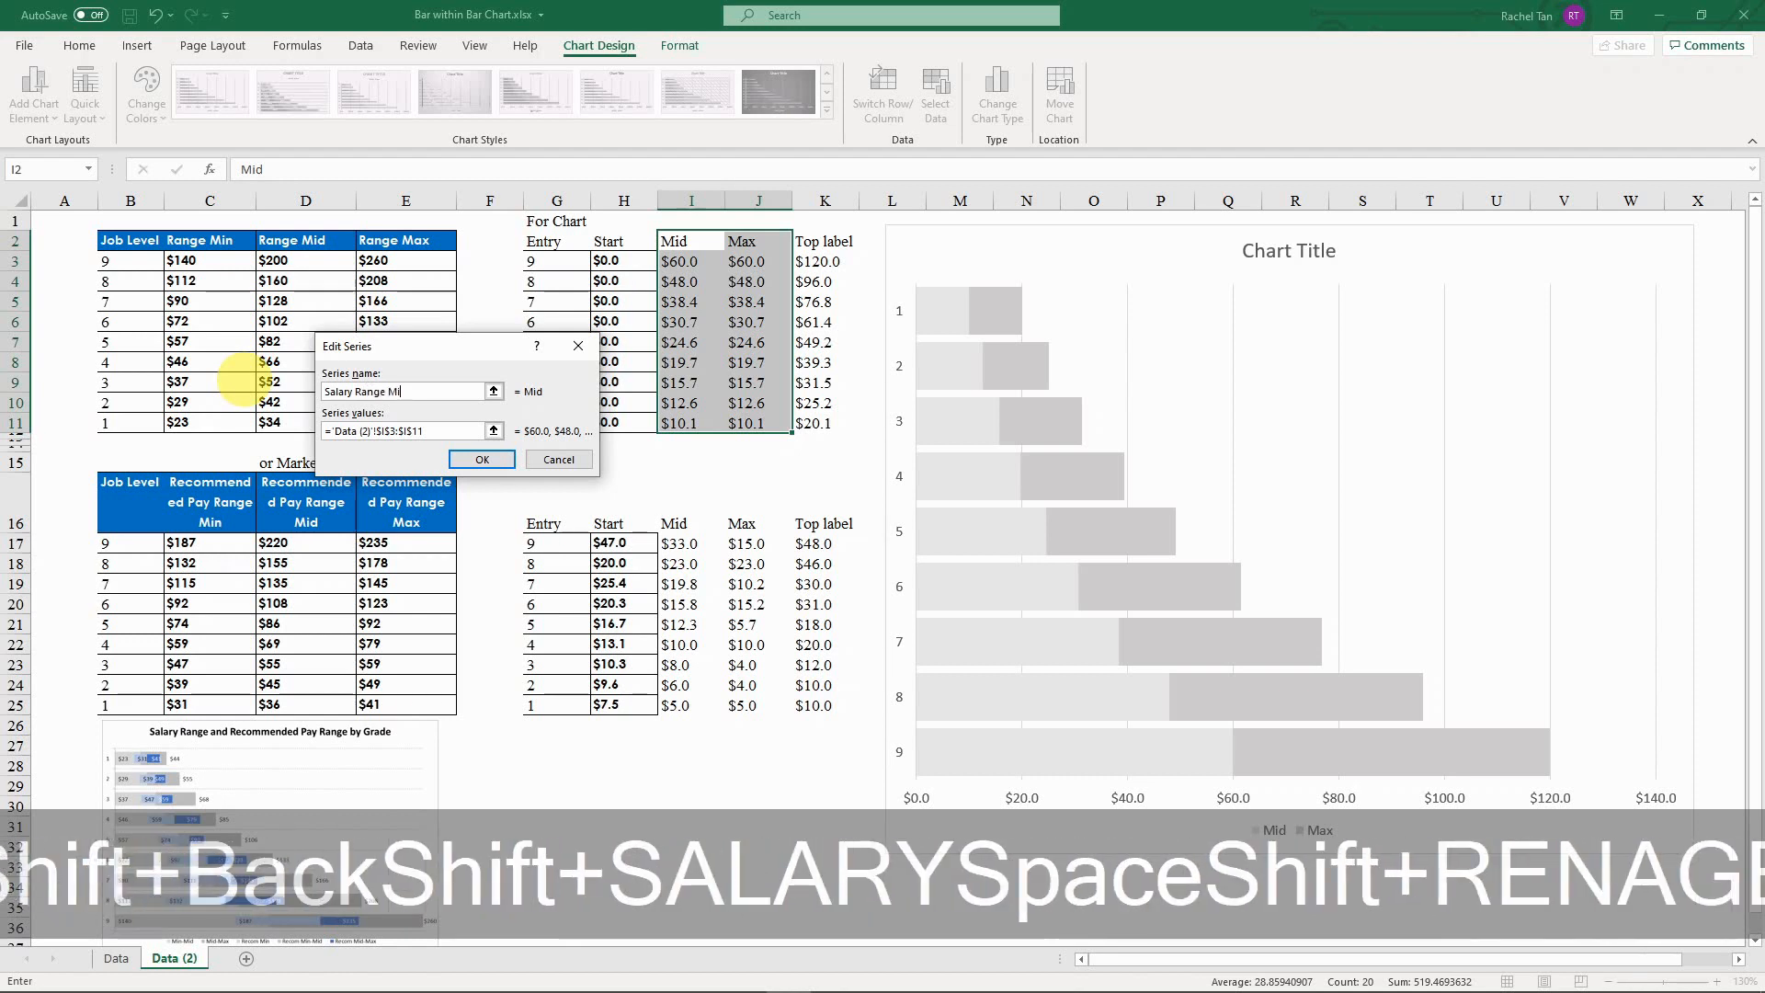
text(n-Mid)
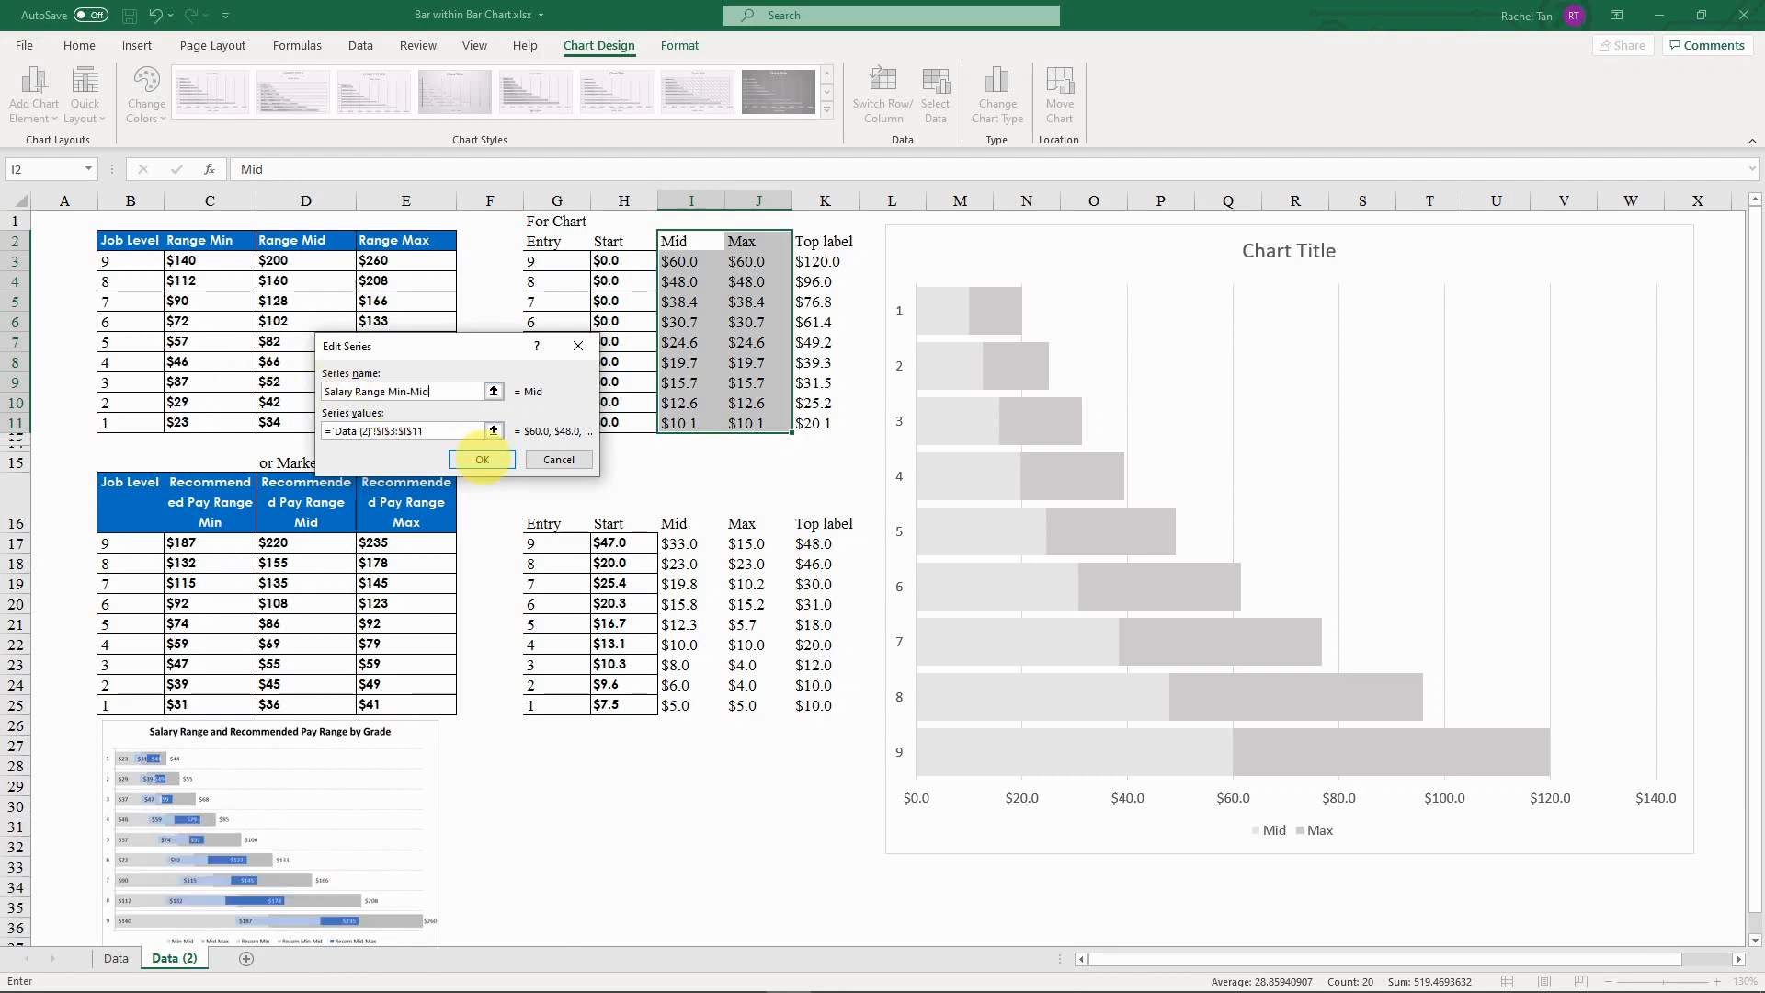
click(482, 459)
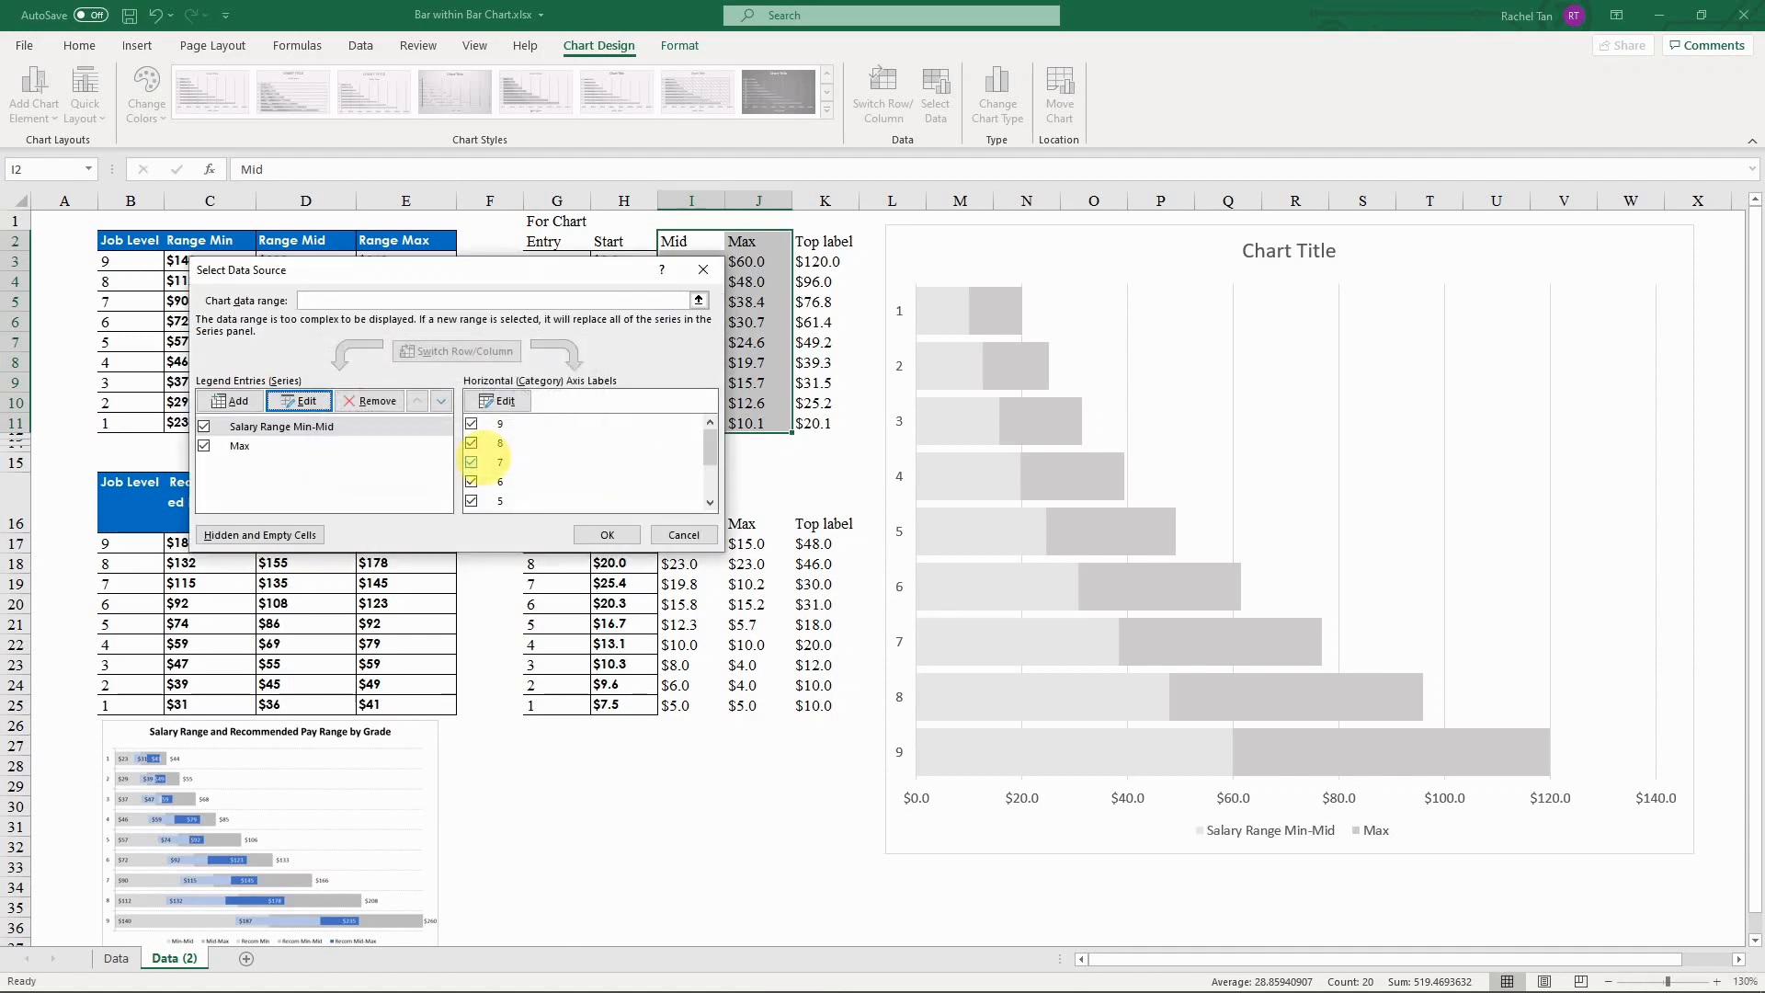
Step: Rename the Max series as Salary Range Mid-Max and apply the data source changes
click(240, 446)
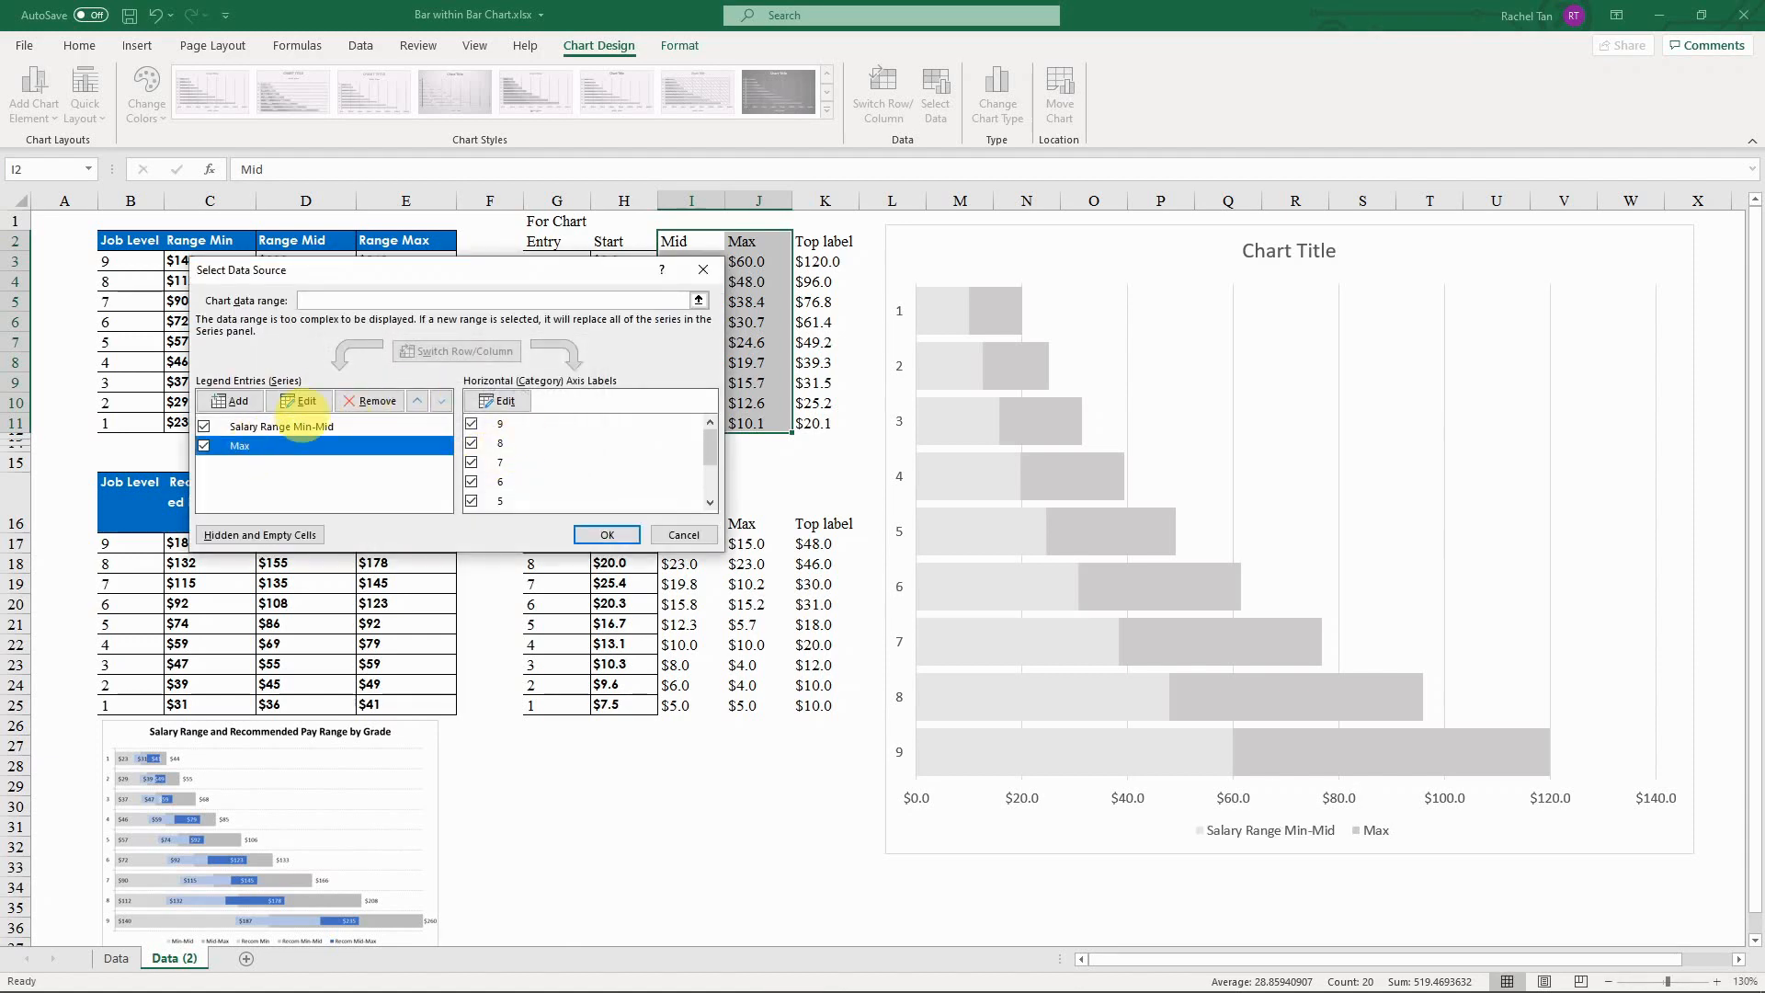
click(299, 401)
text(Salar)
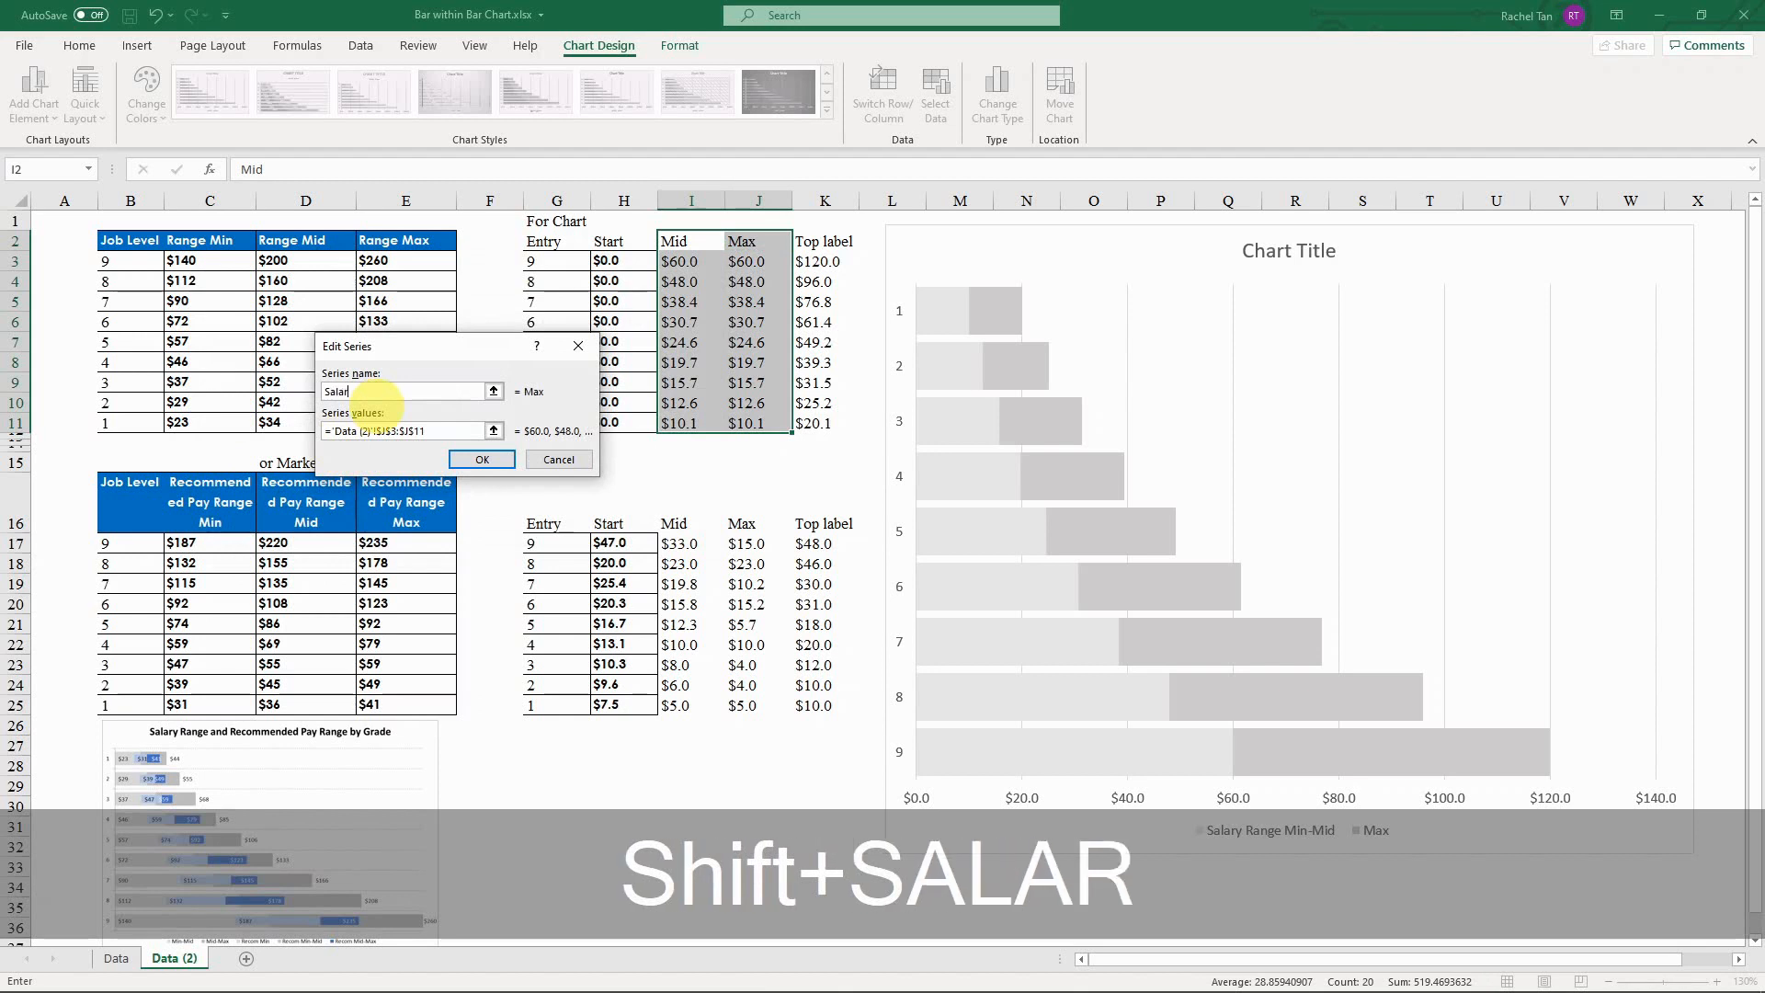
text(y Range Mid)
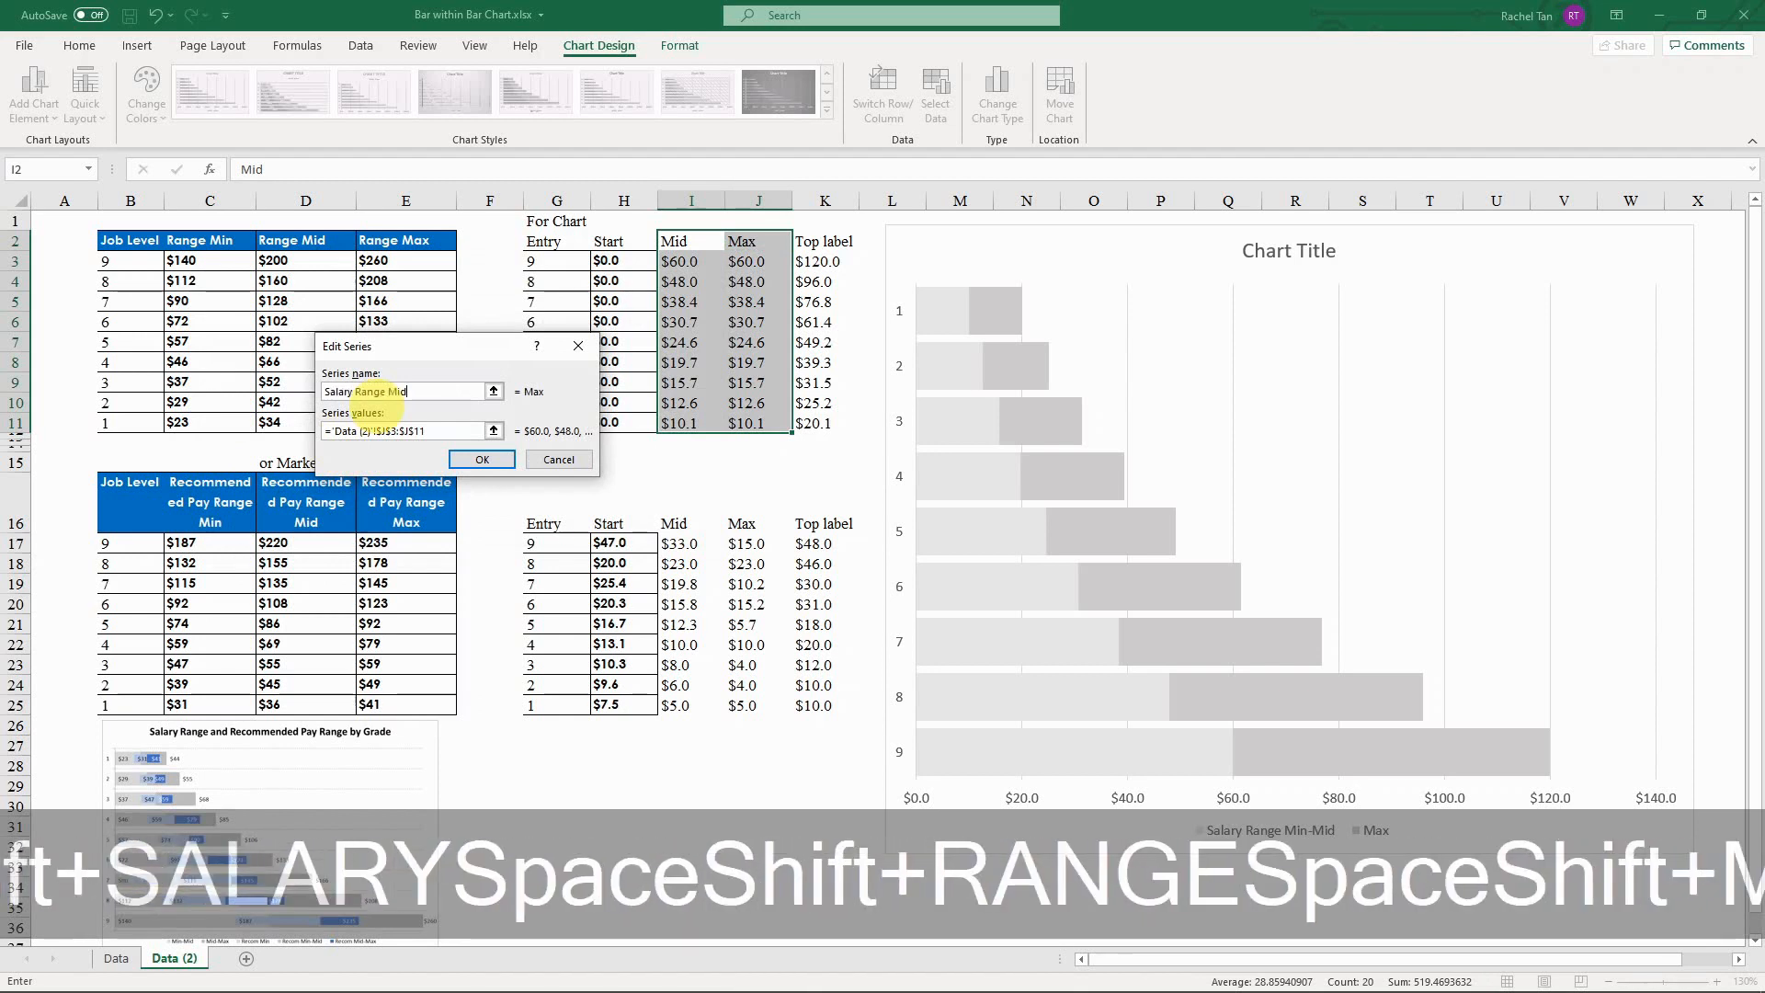
text(-Max)
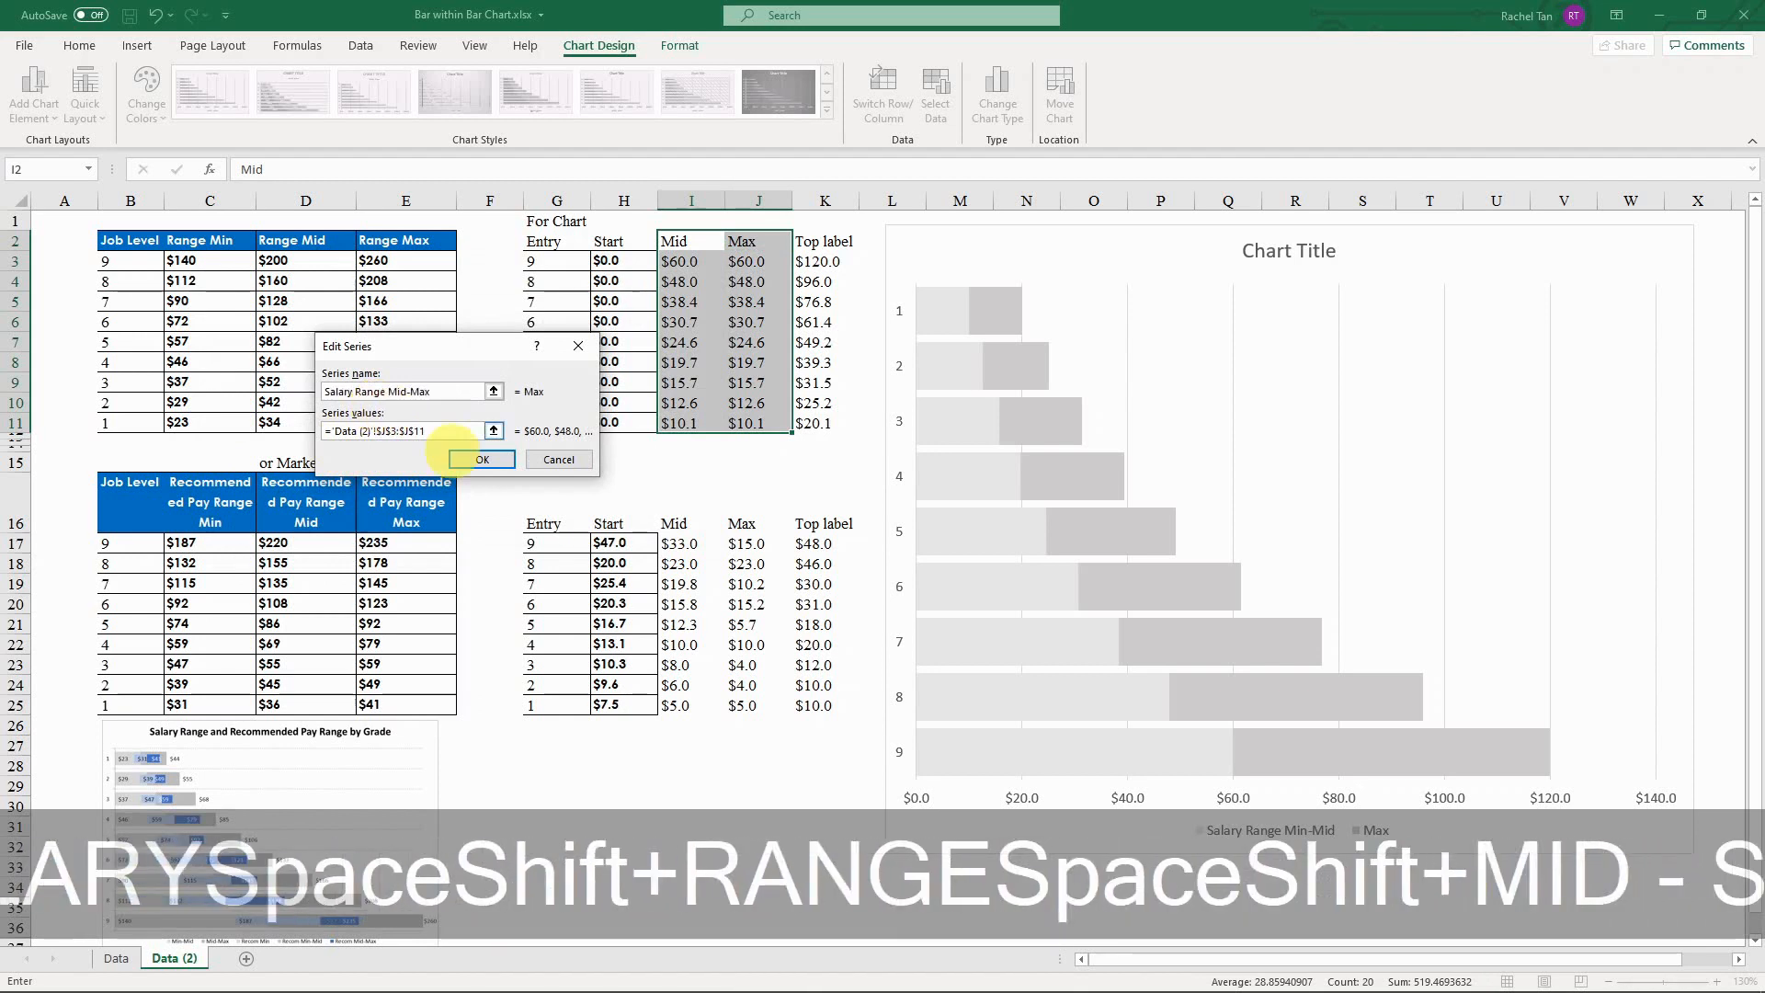
click(482, 459)
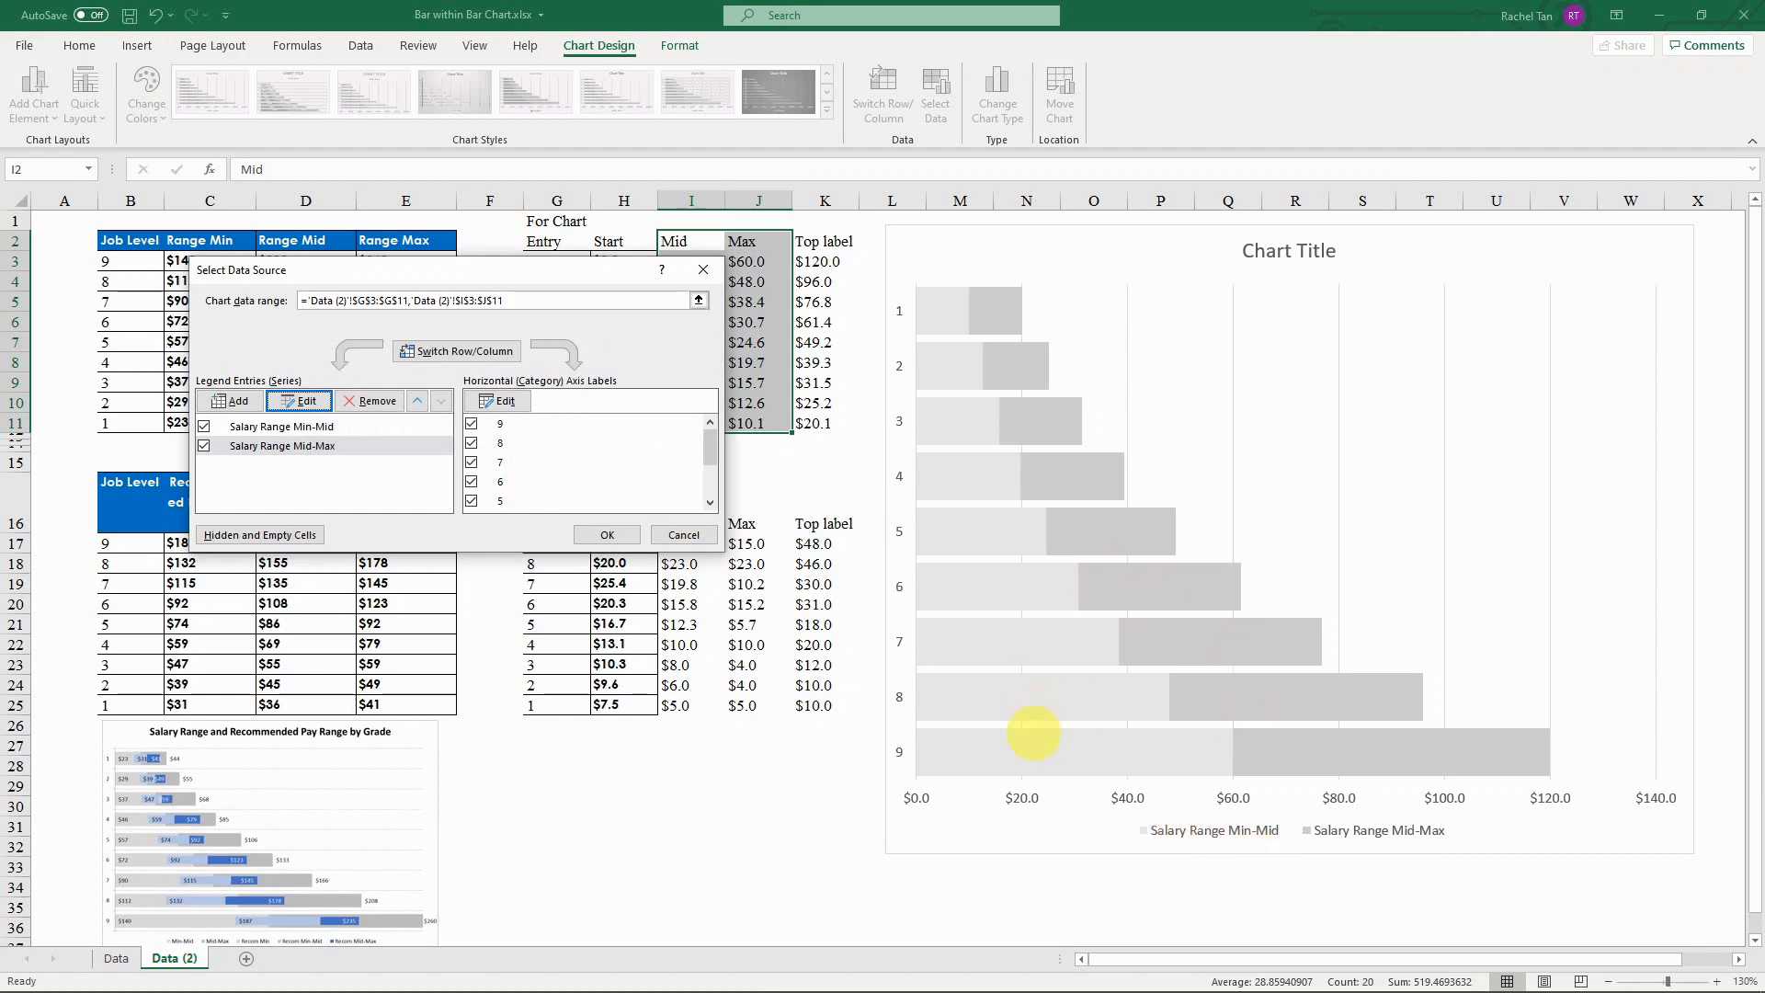
click(600, 537)
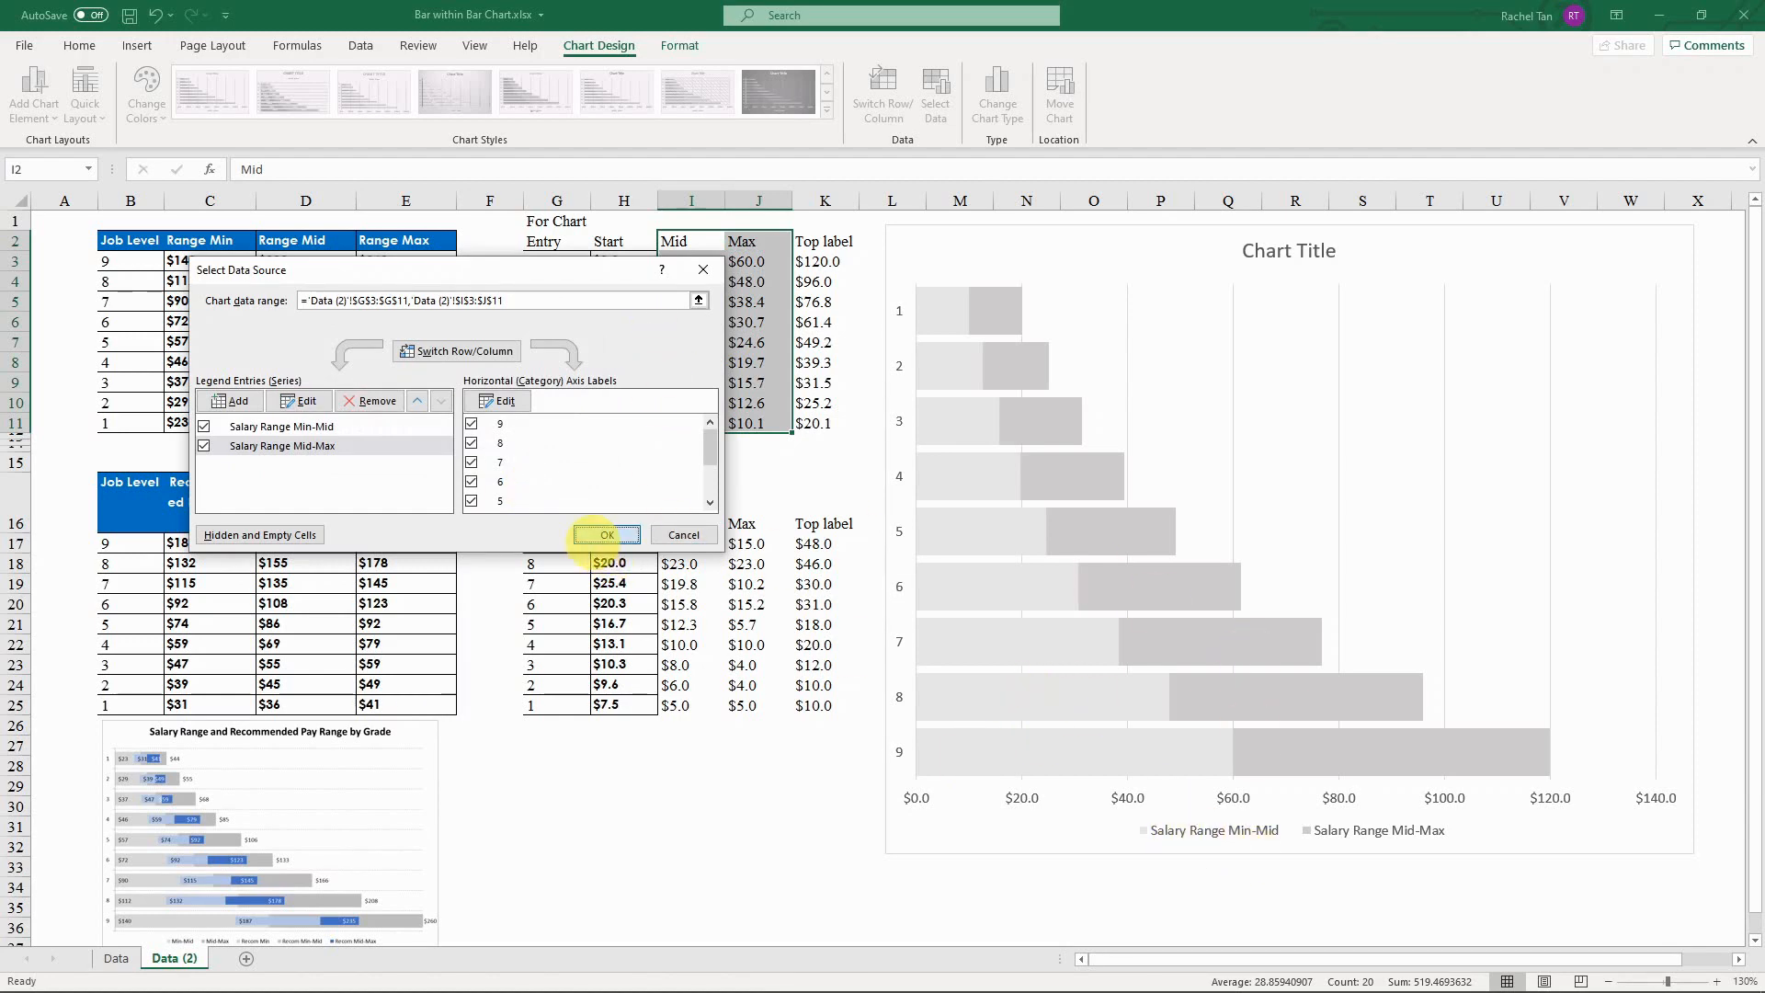
click(607, 534)
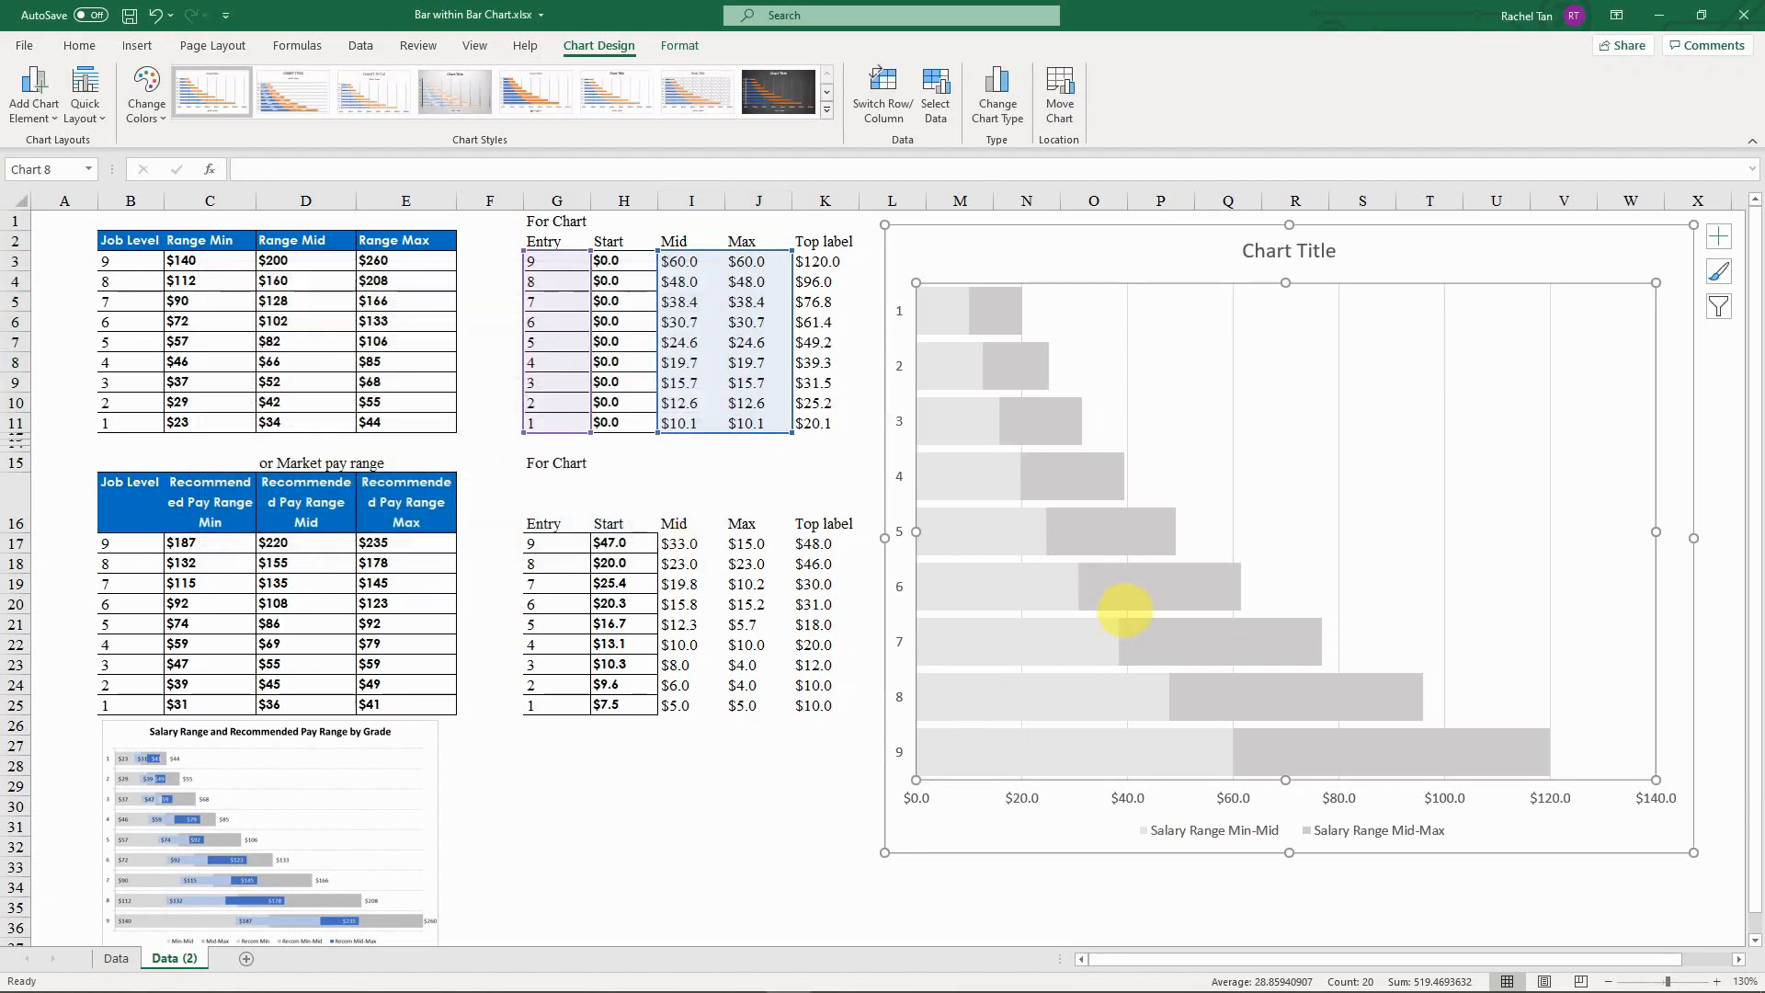
Step: Add data labels to the Salary Range Min-Mid and Salary Range Mid-Max bars
right_click(998, 538)
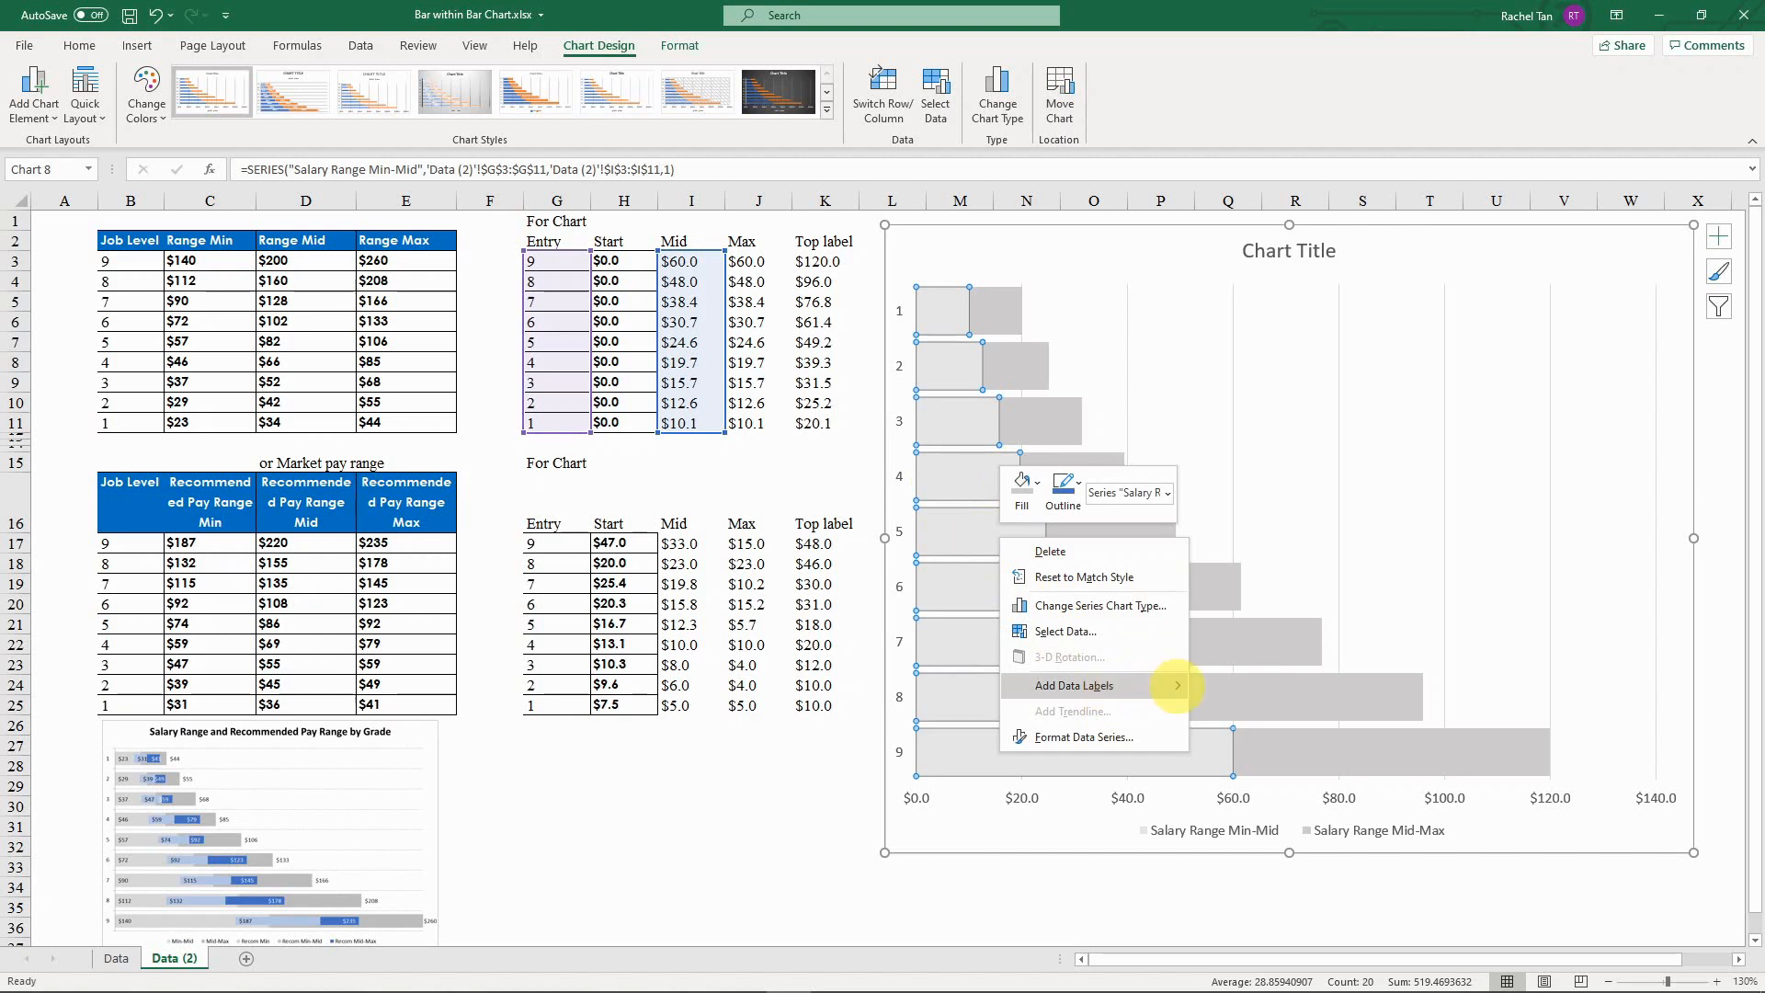
mouse_move(1177, 685)
click(1253, 683)
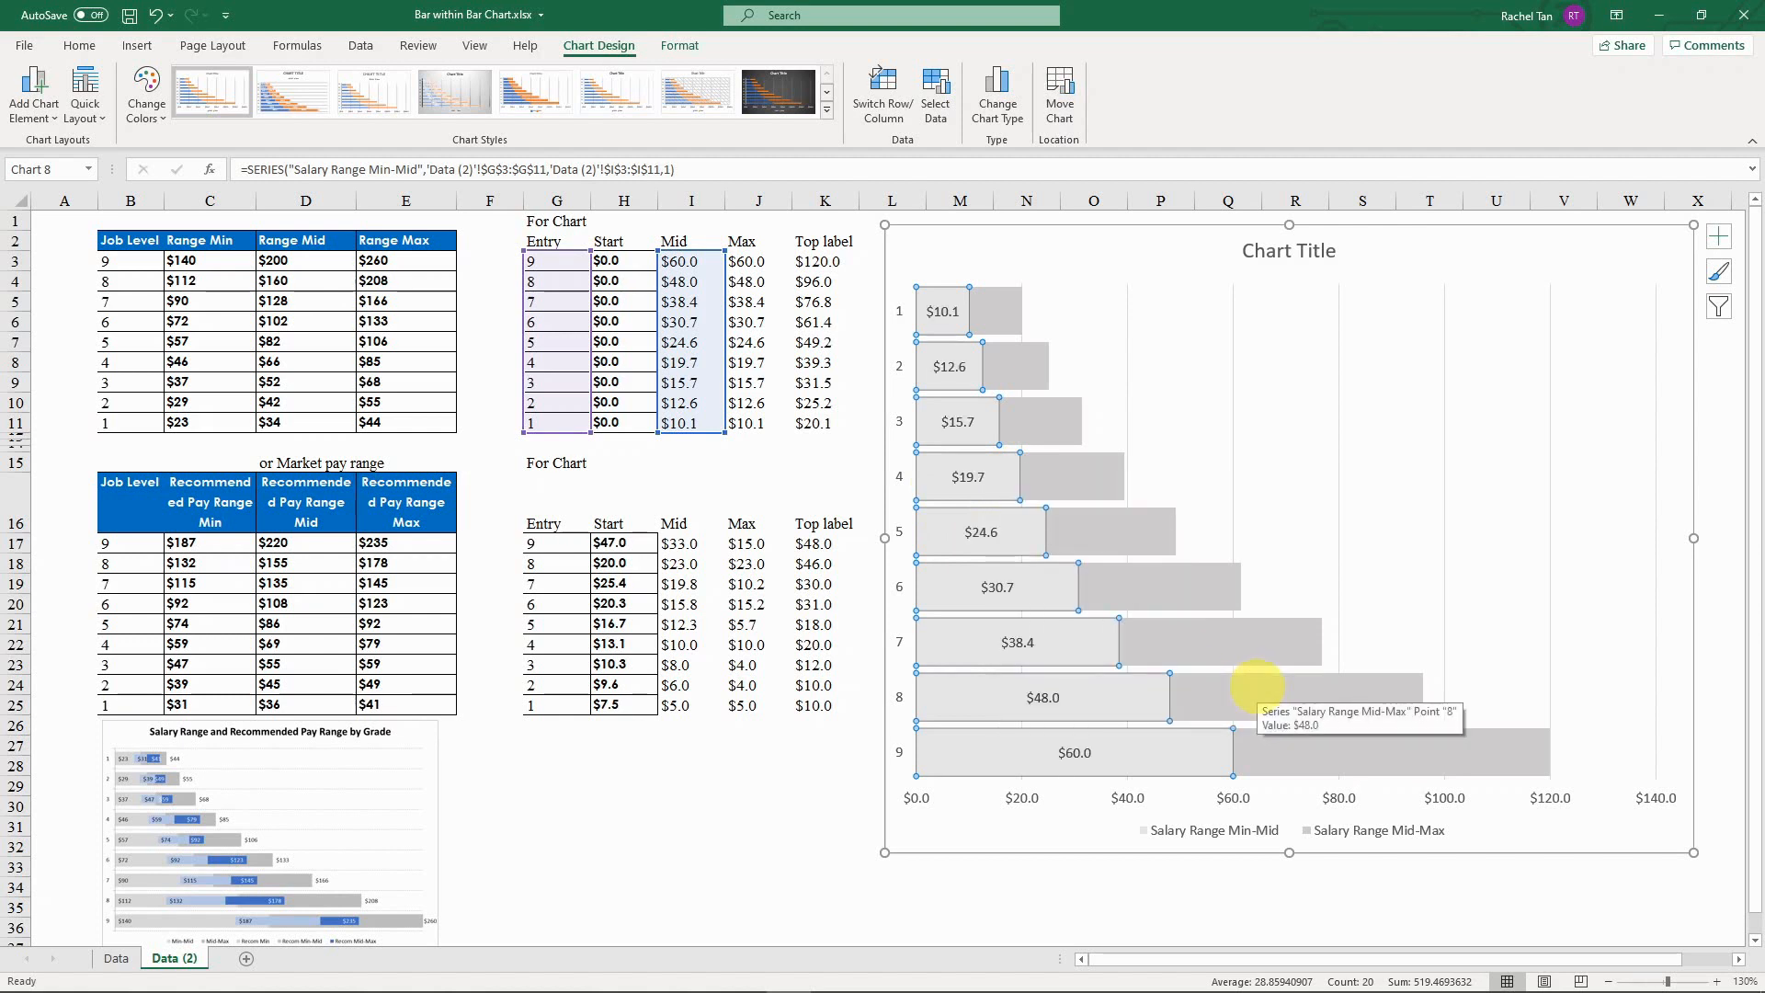
right_click(1161, 579)
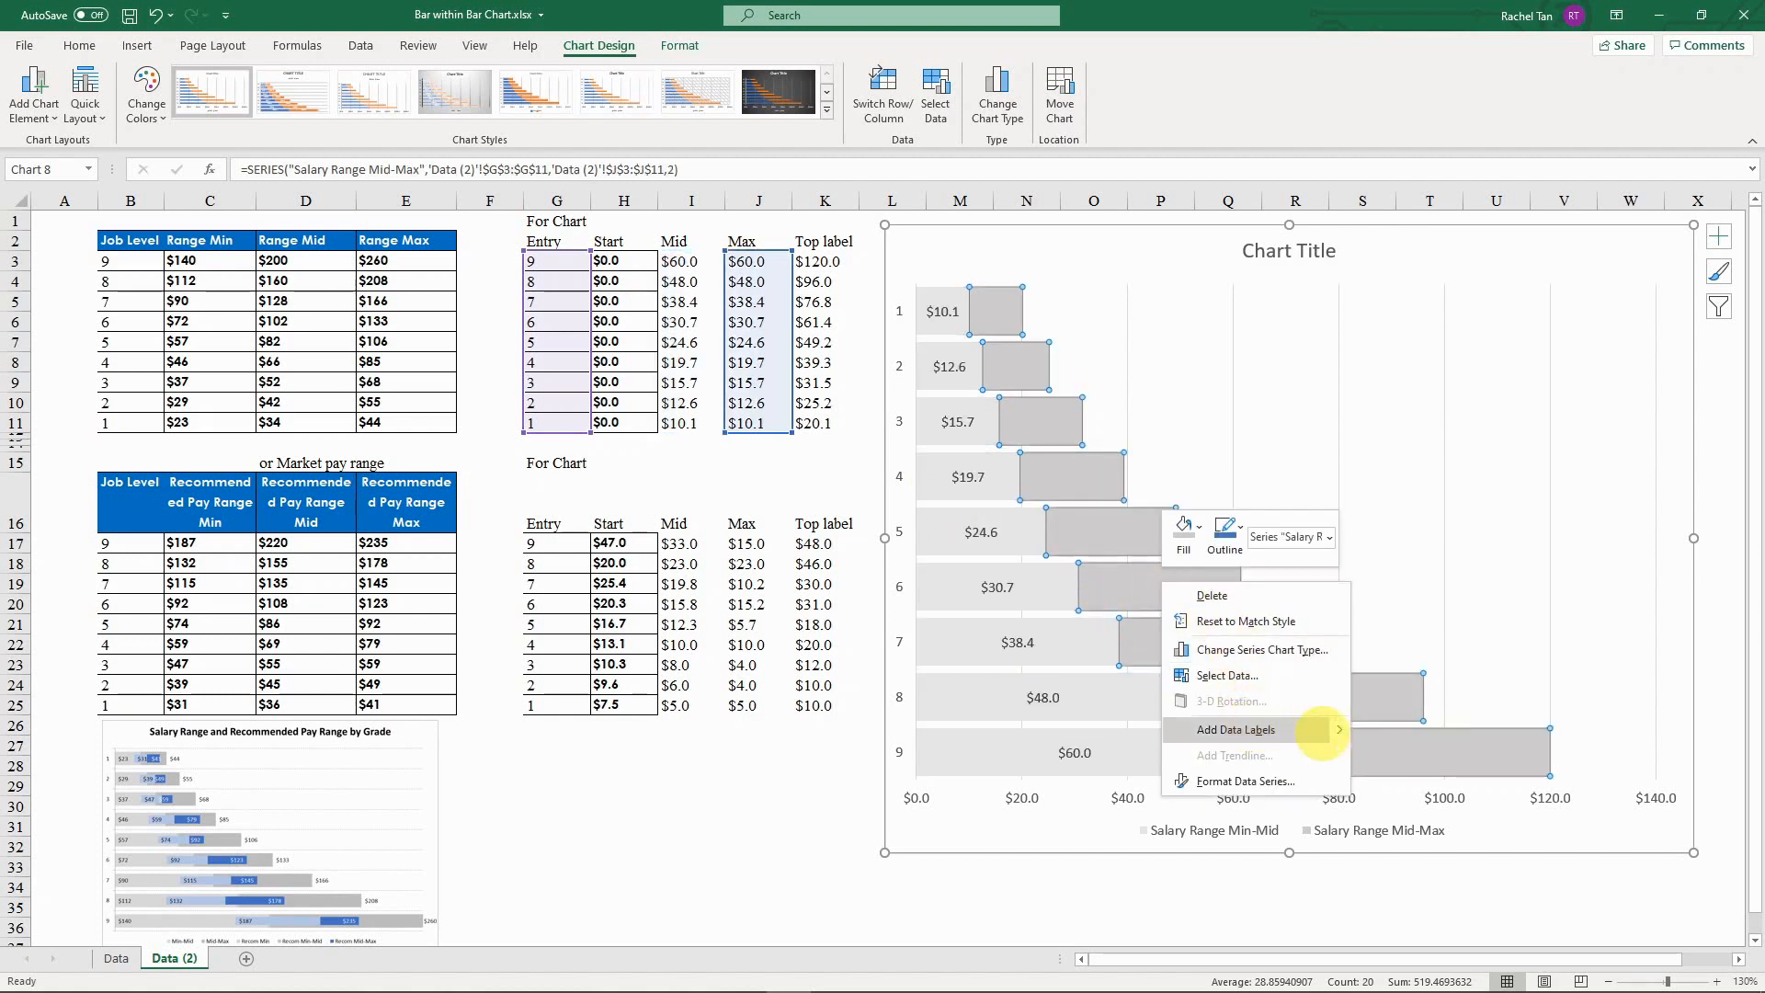
mouse_move(1323, 729)
click(1383, 729)
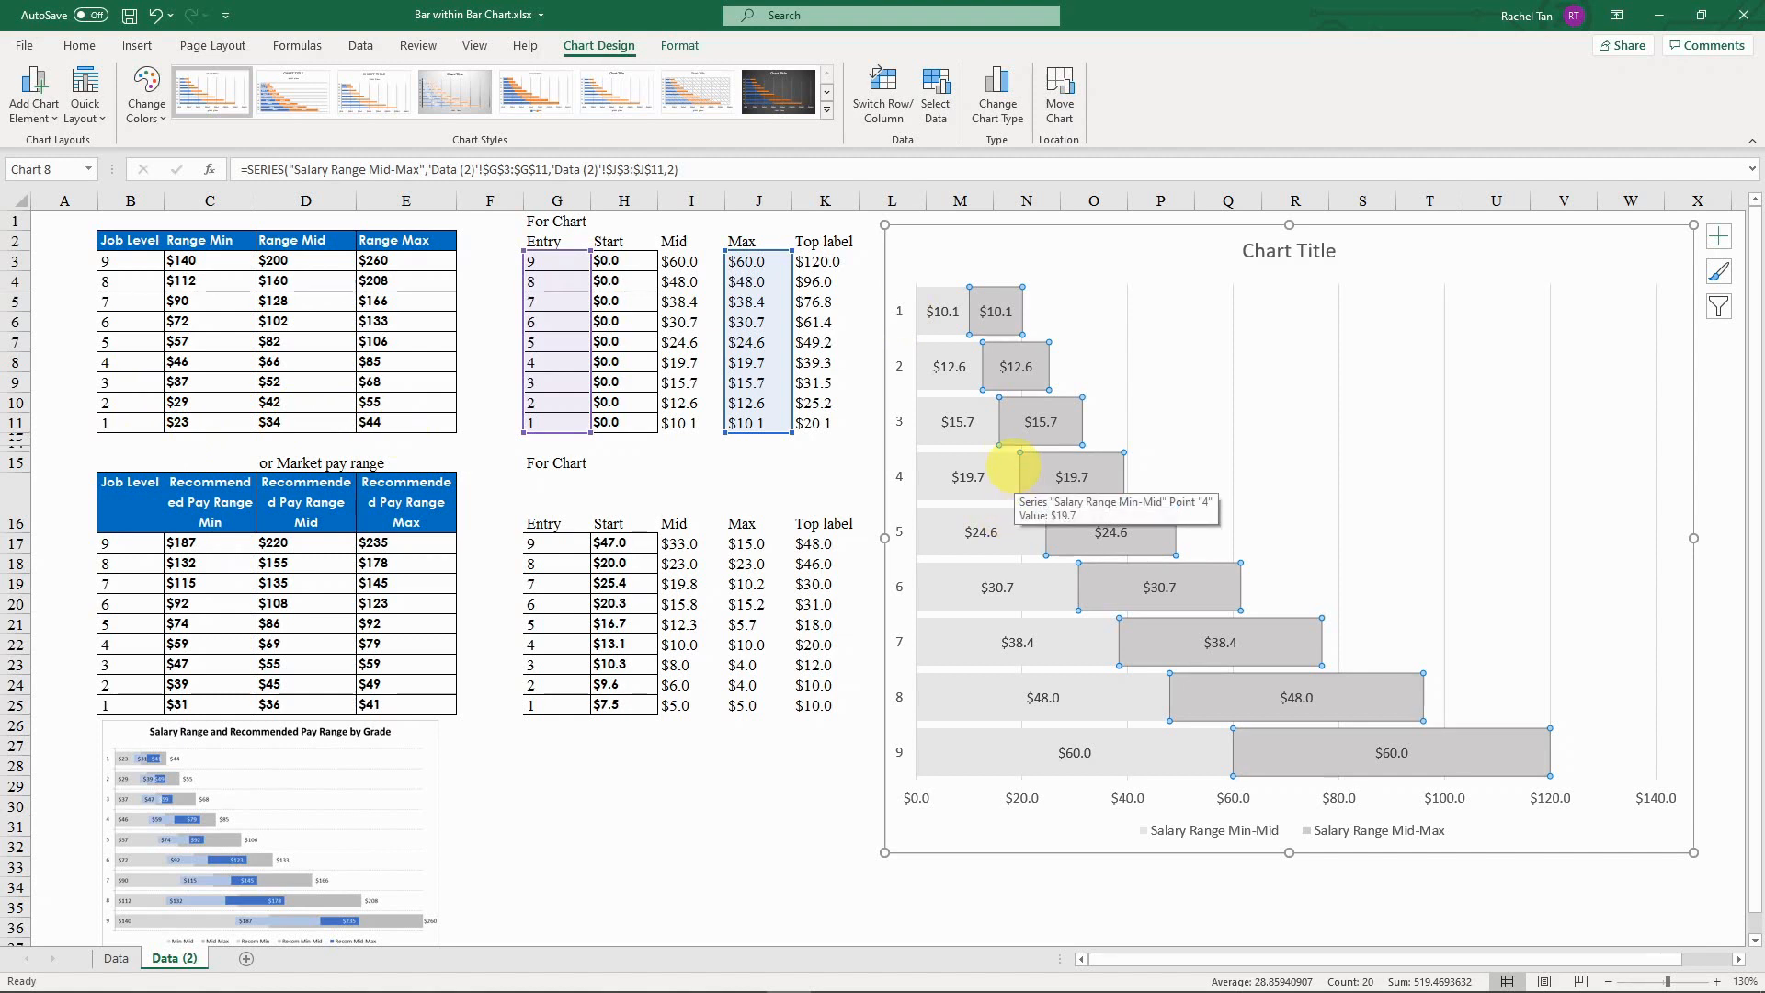
Step: Delete the data labels from both salary range series
click(996, 311)
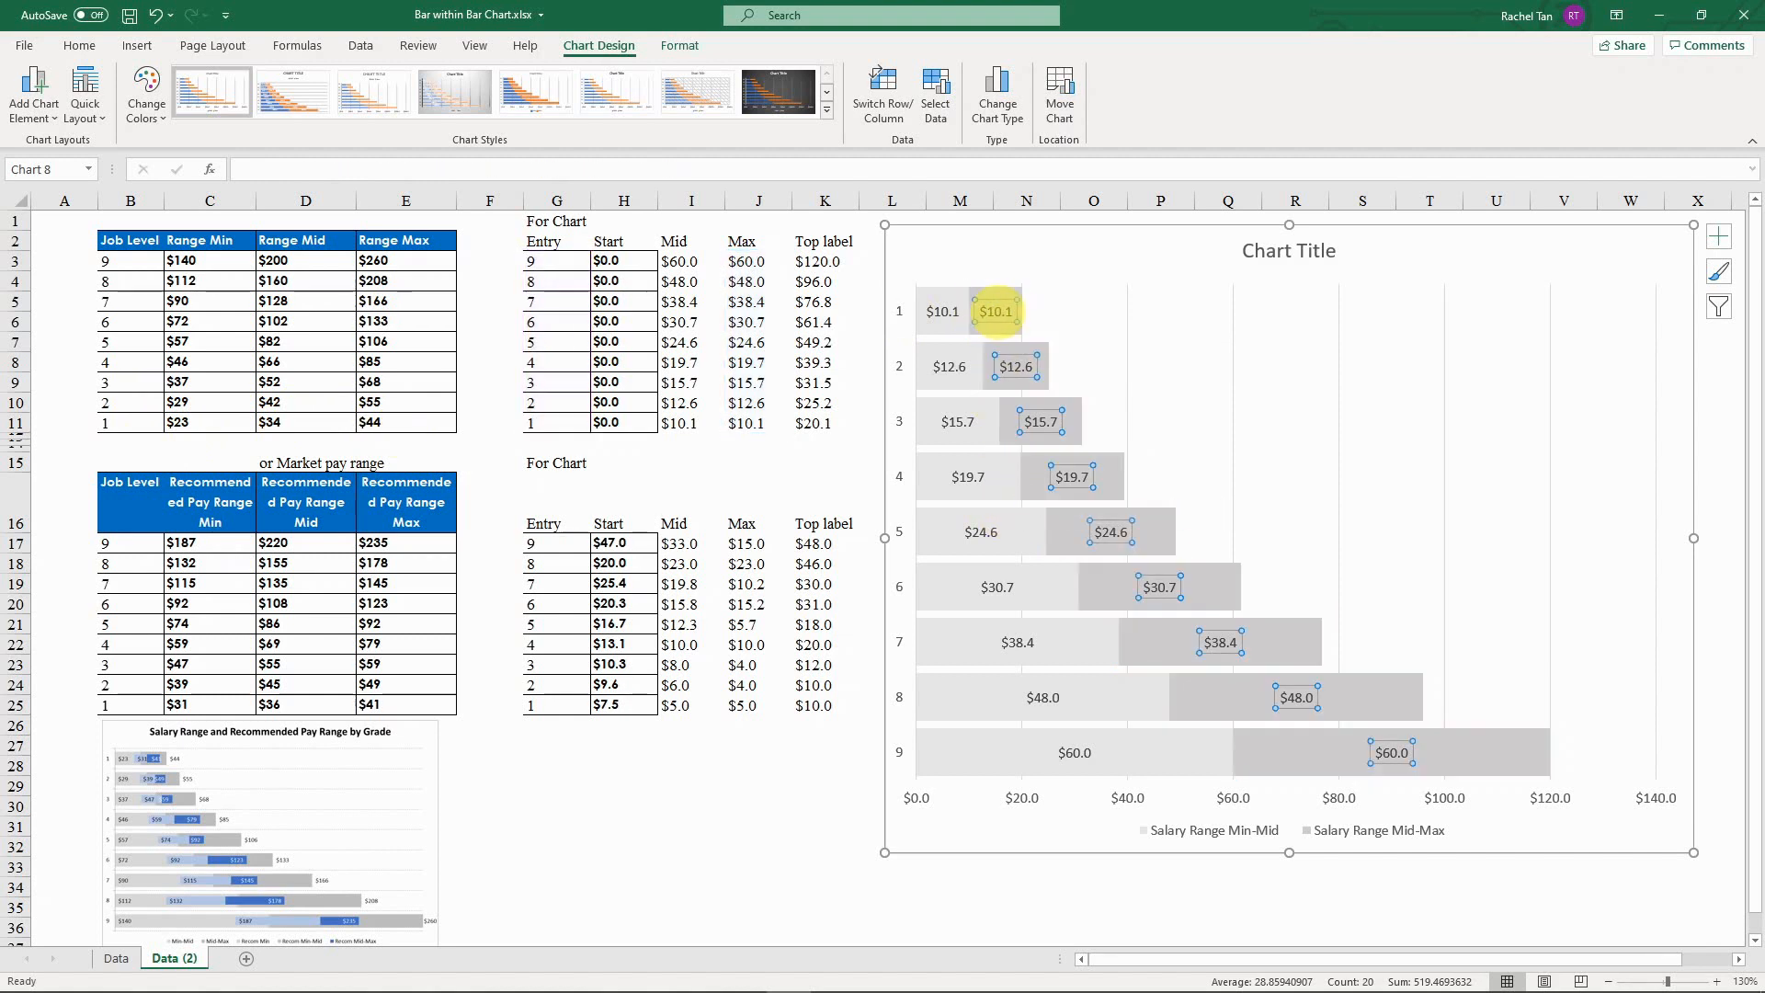
click(944, 311)
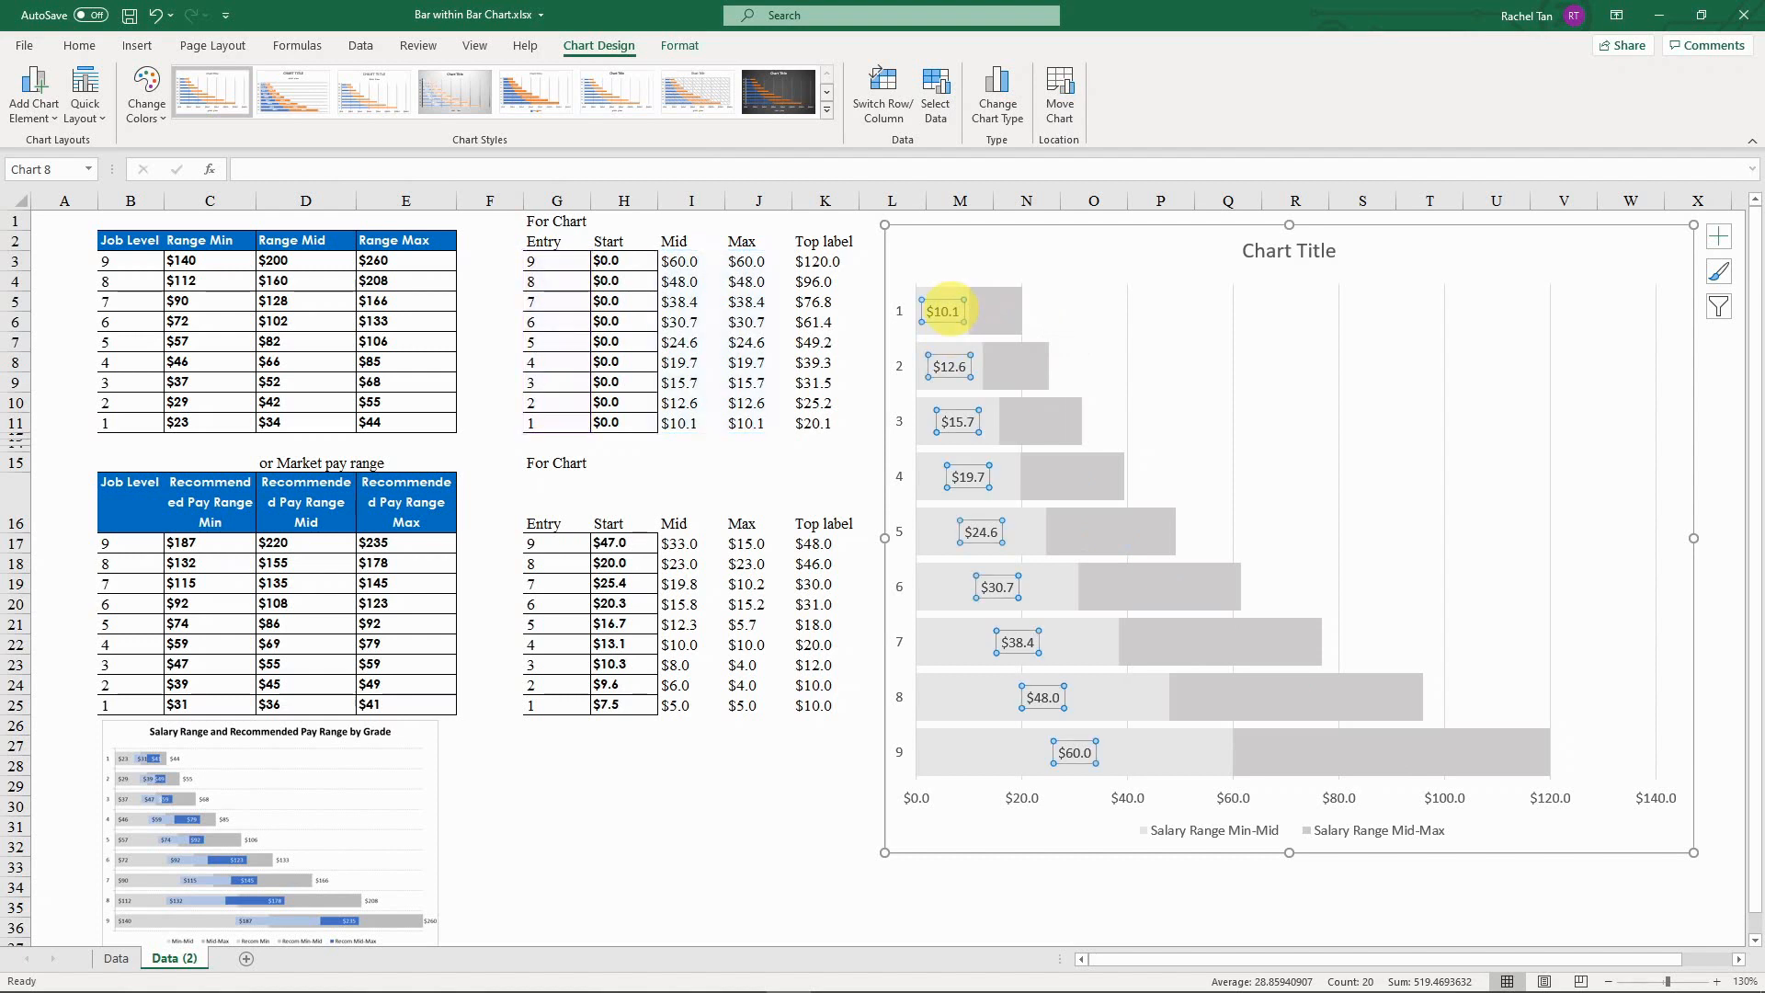
key(Delete)
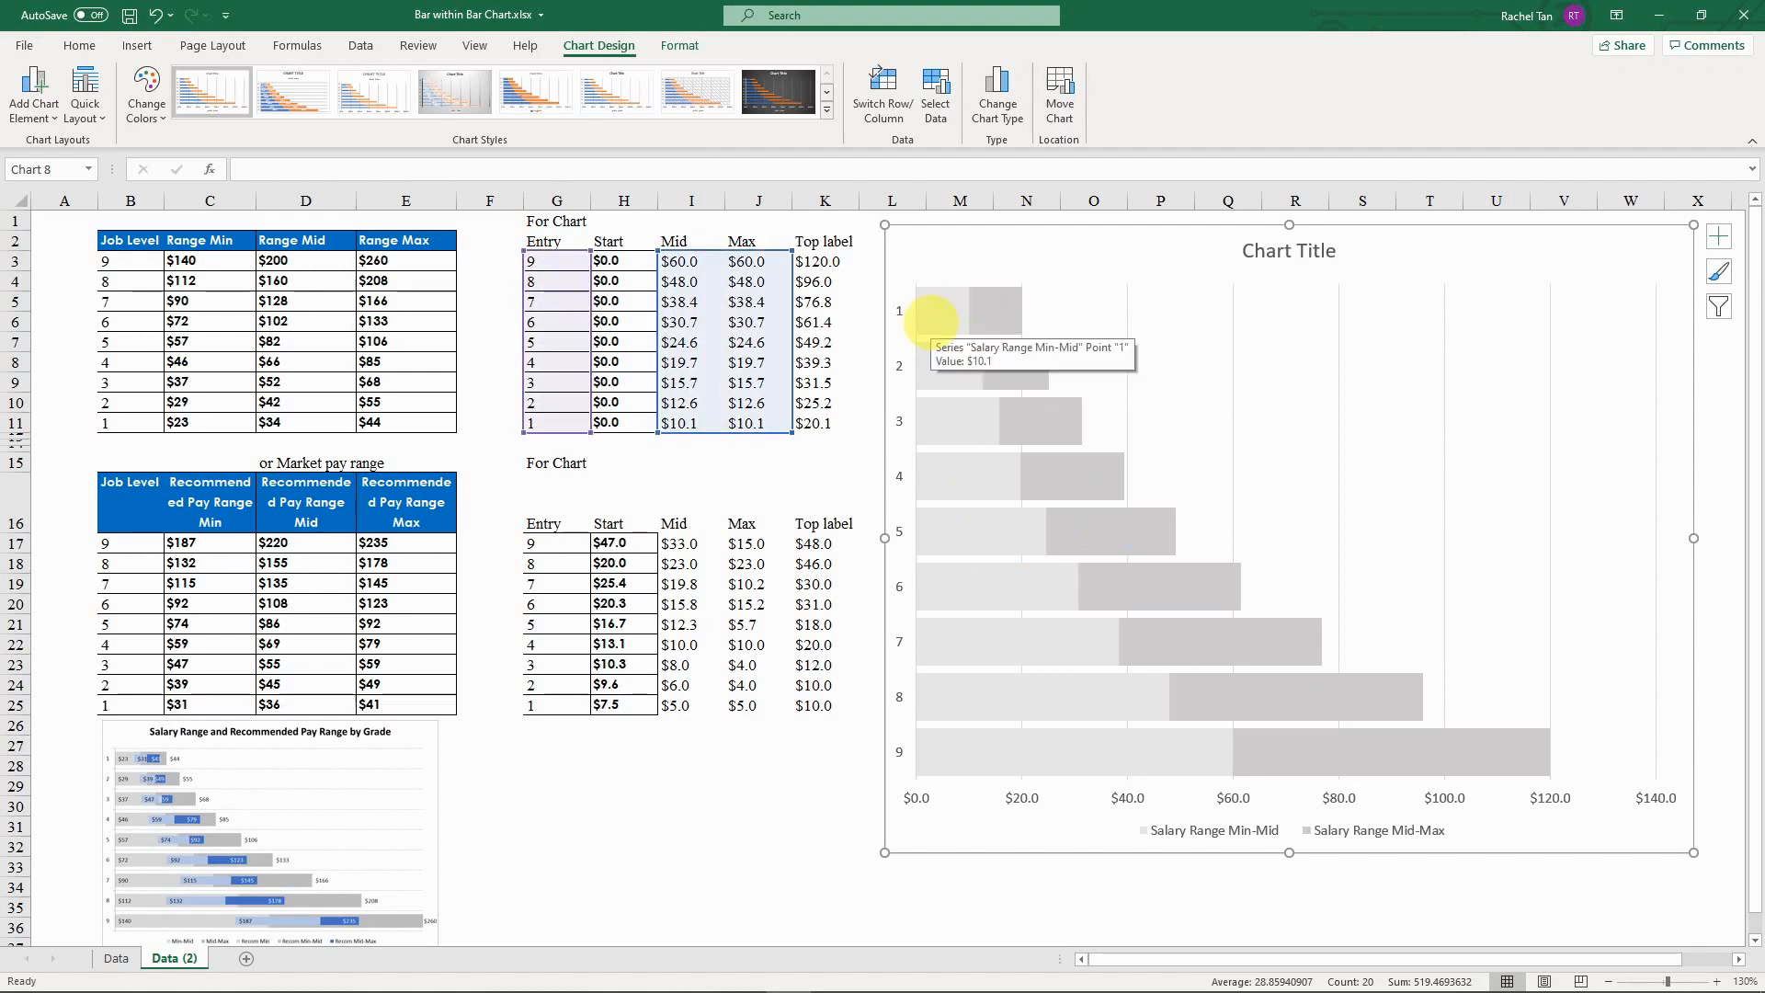
Step: Add data labels to the Salary Range Min-Mid bars only
right_click(931, 322)
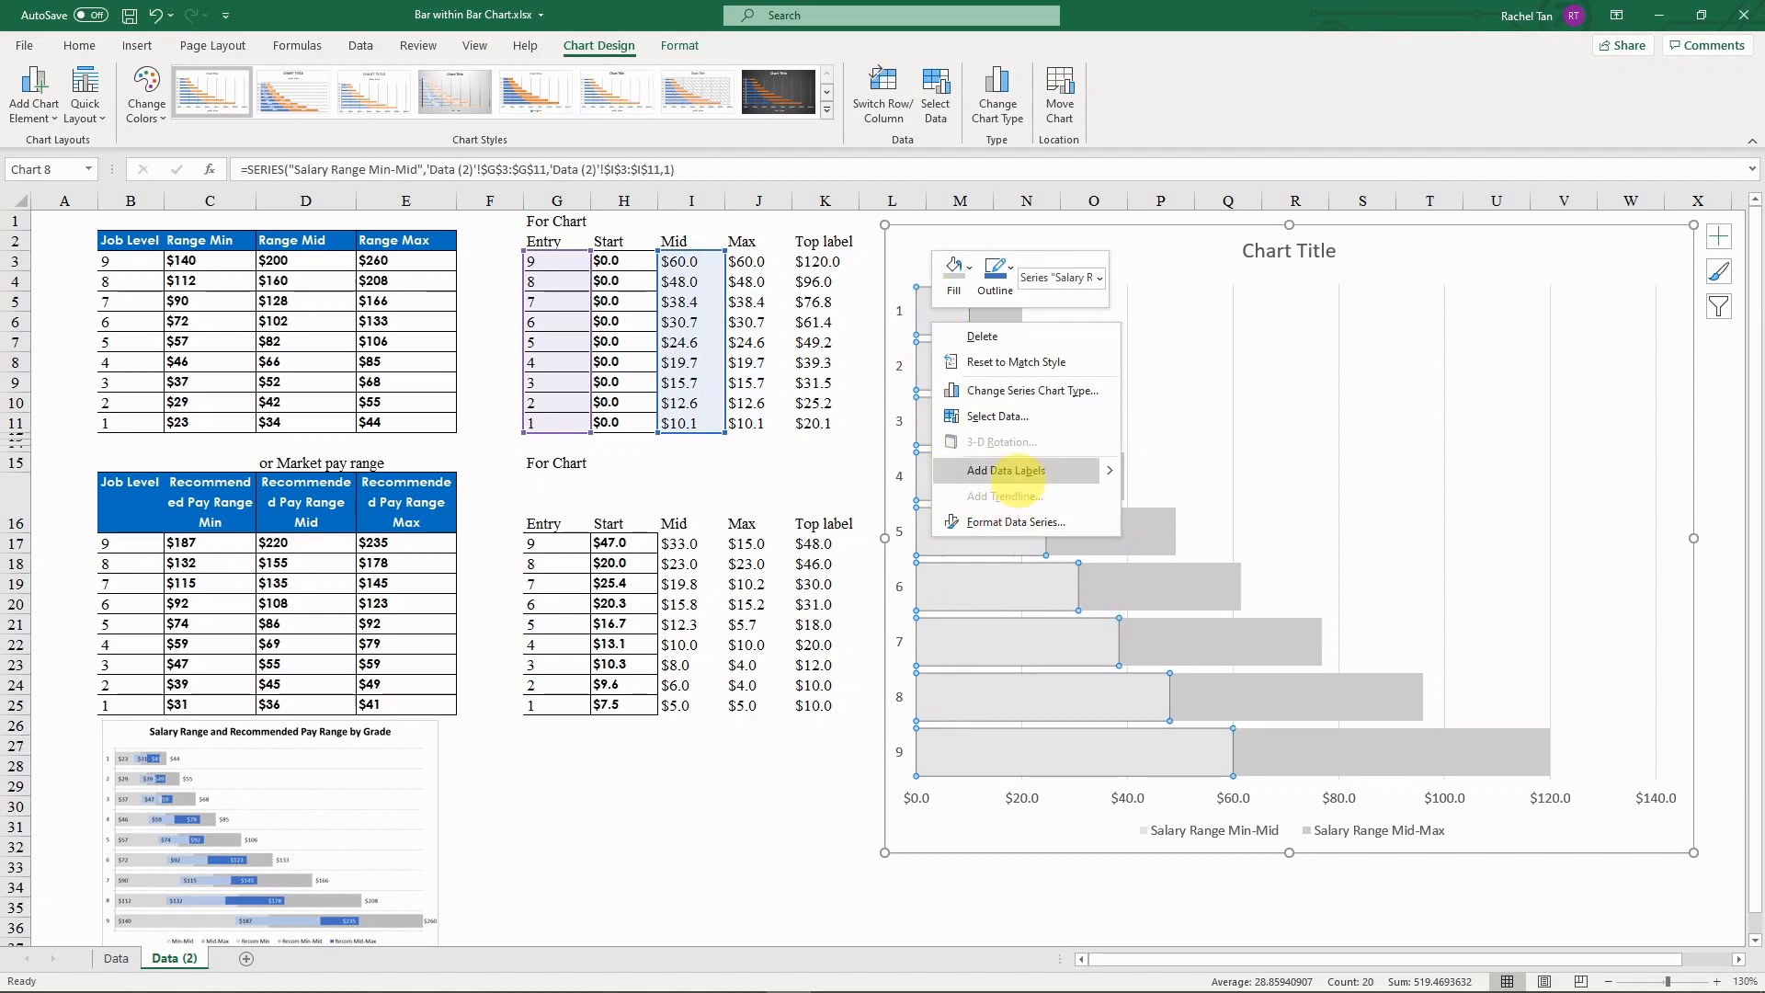
mouse_move(1094, 470)
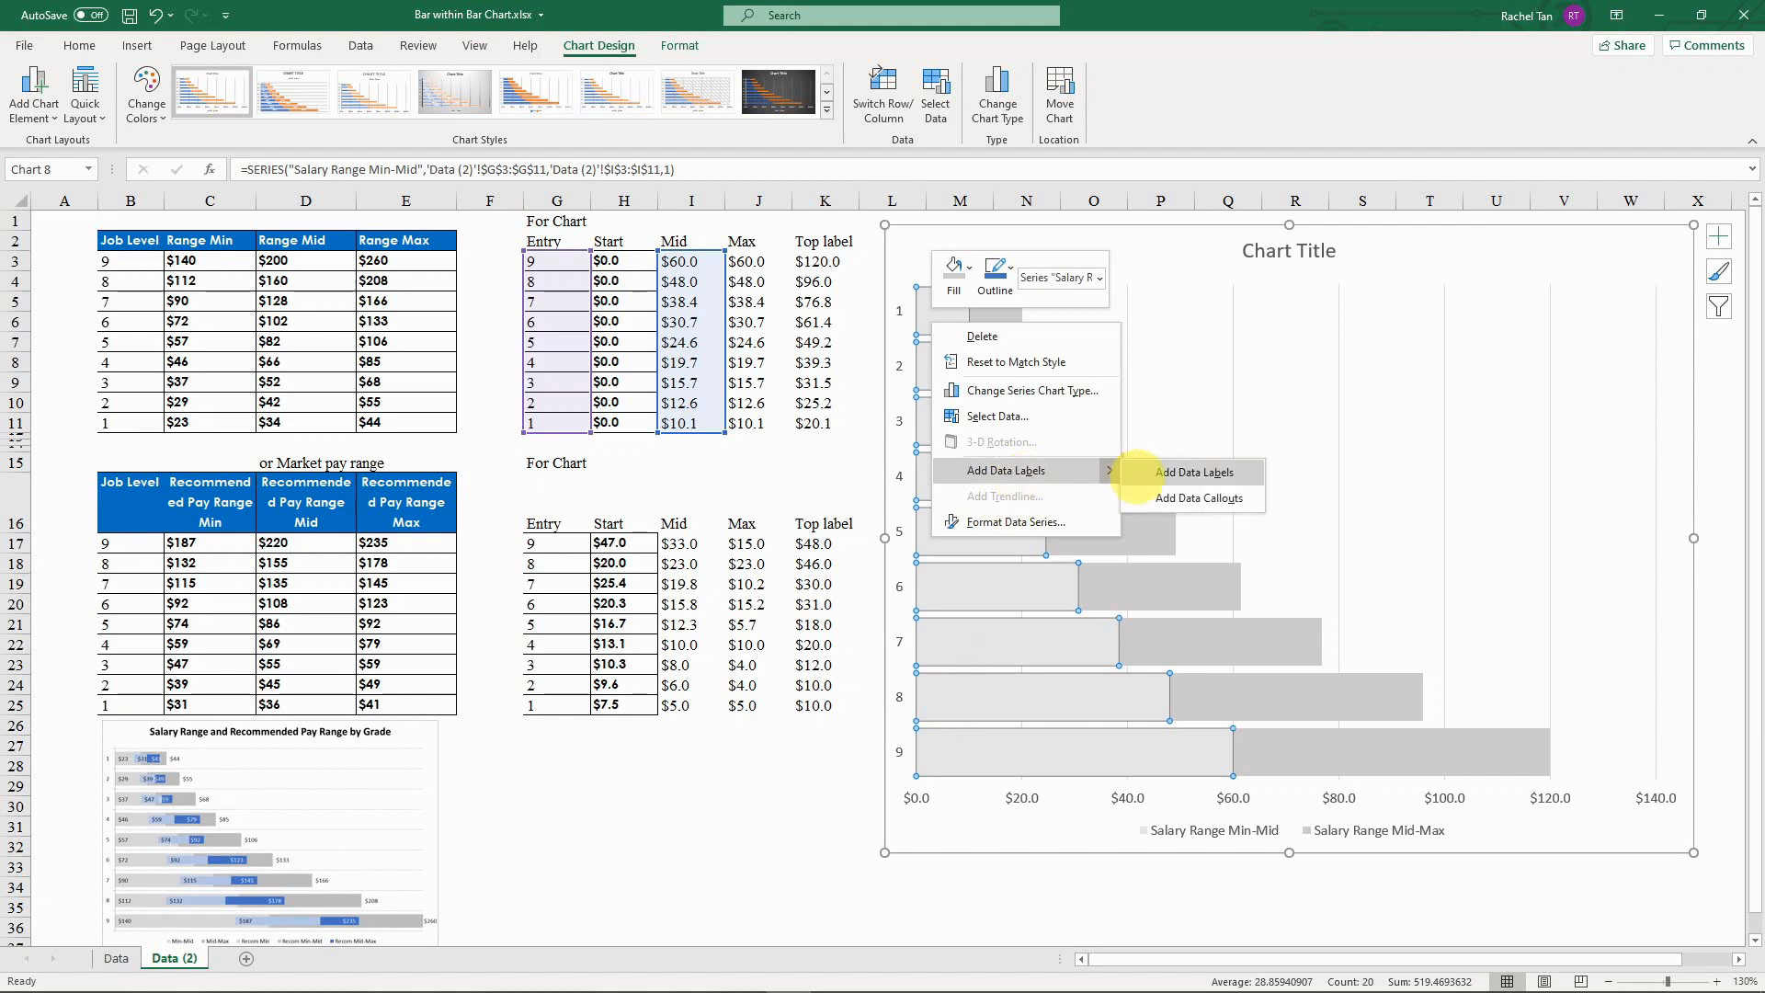
click(1152, 473)
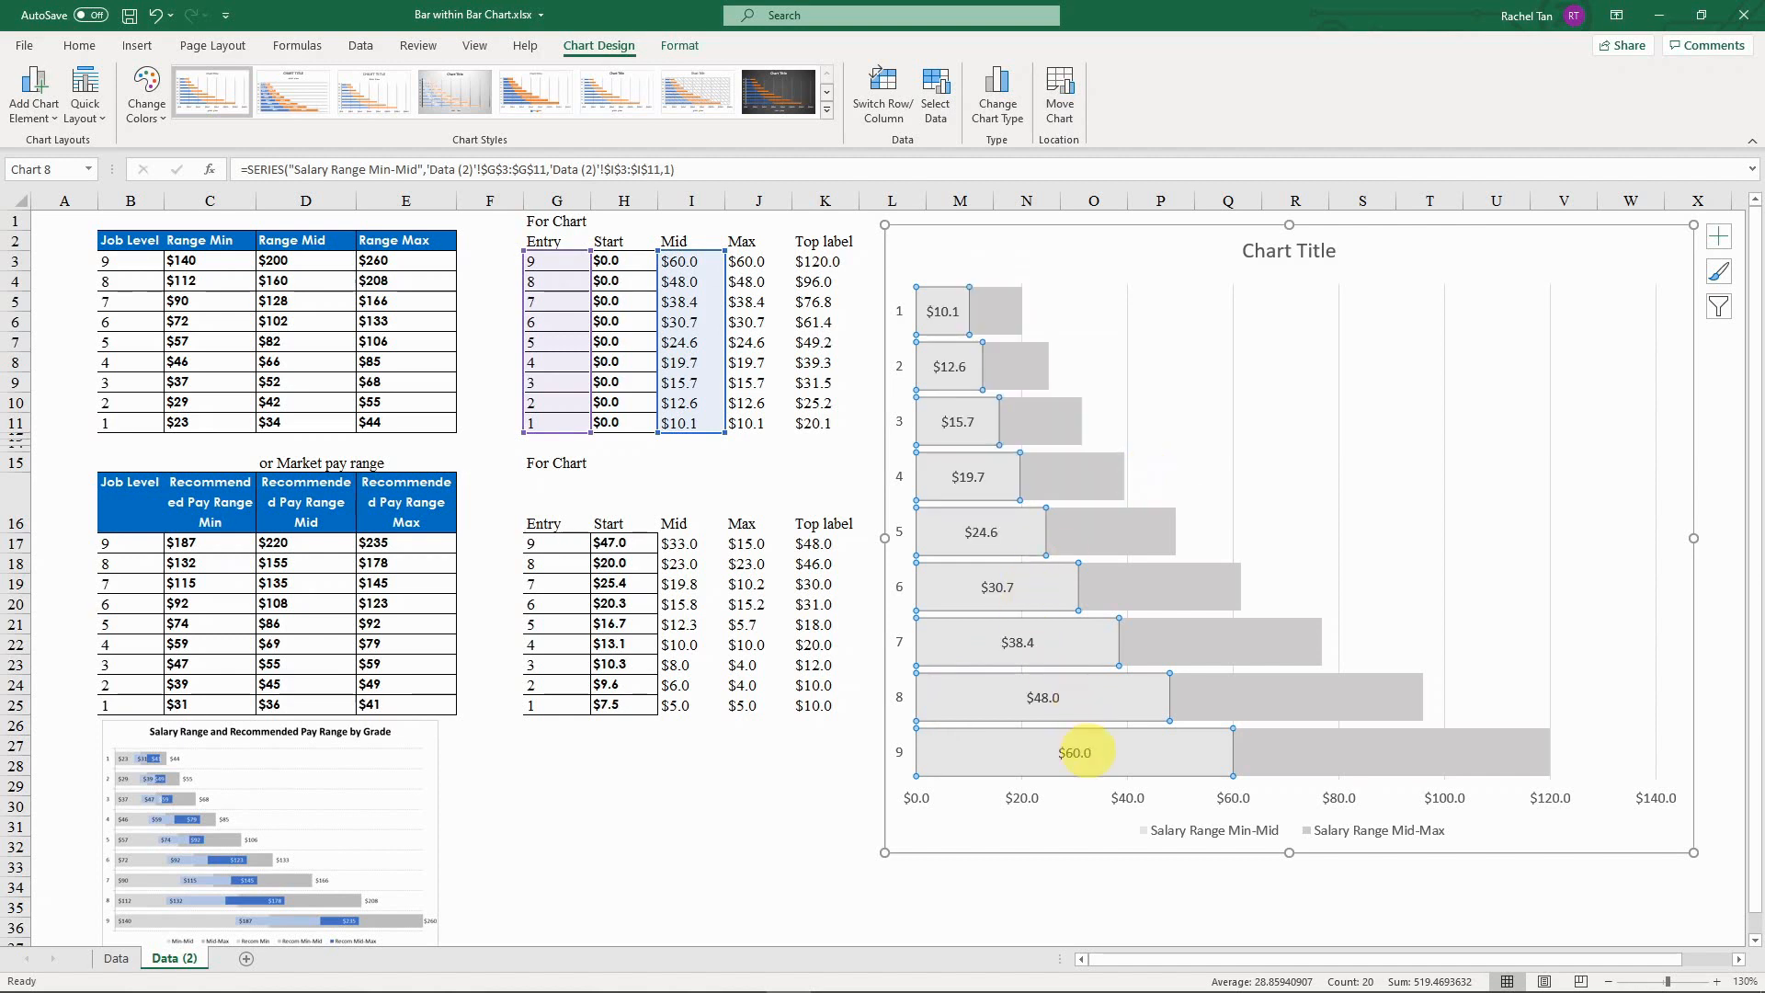
Step: Open the formatting options of the Salary Range Min-Mid data labels and turn off their Value content
click(1075, 753)
right_click(1076, 753)
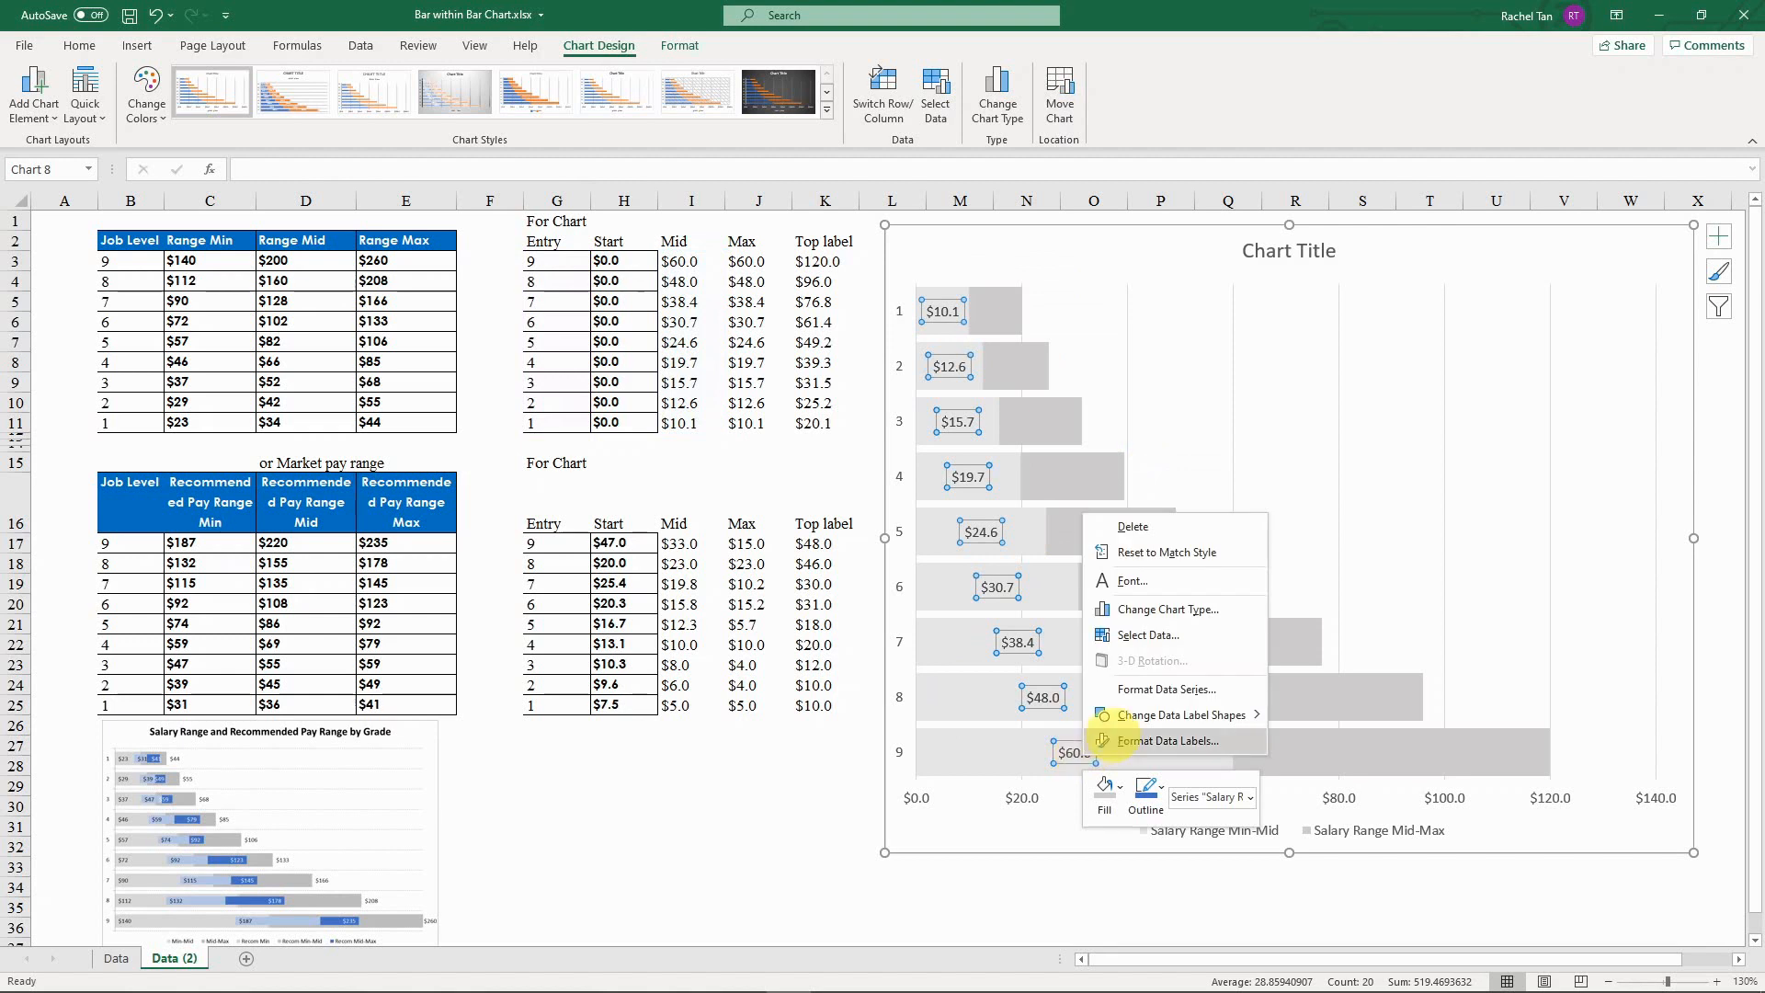
click(1115, 741)
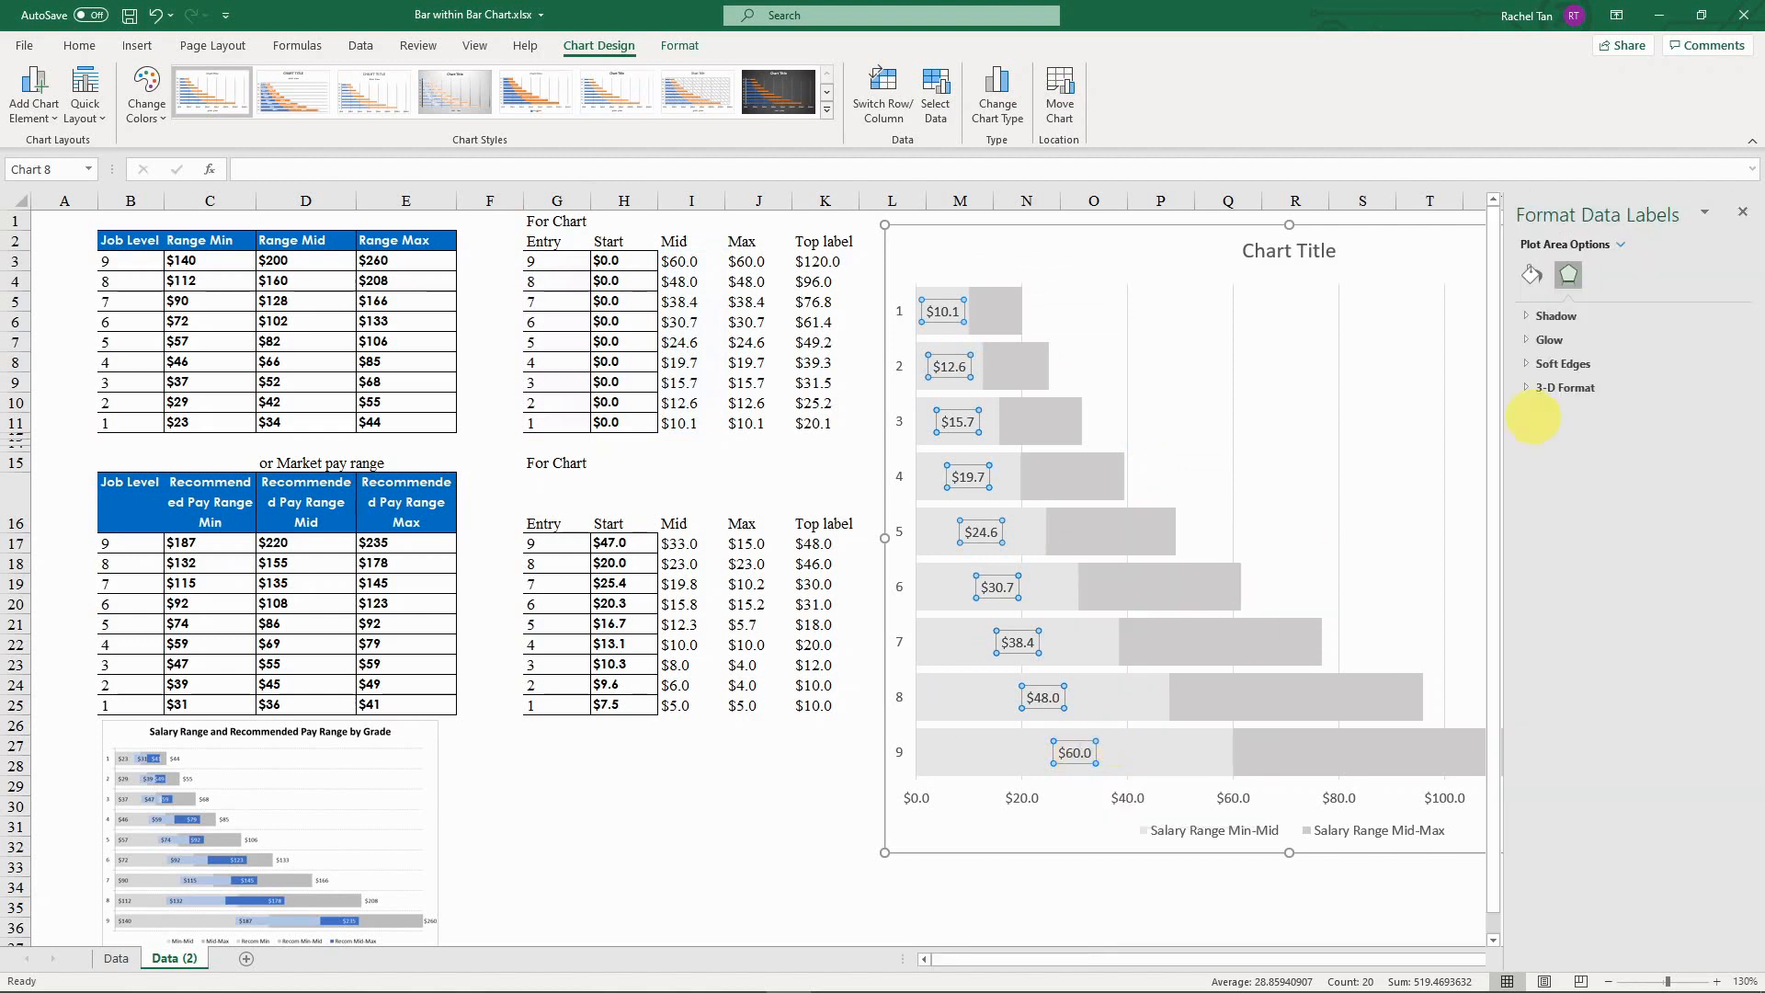
right_click(1082, 750)
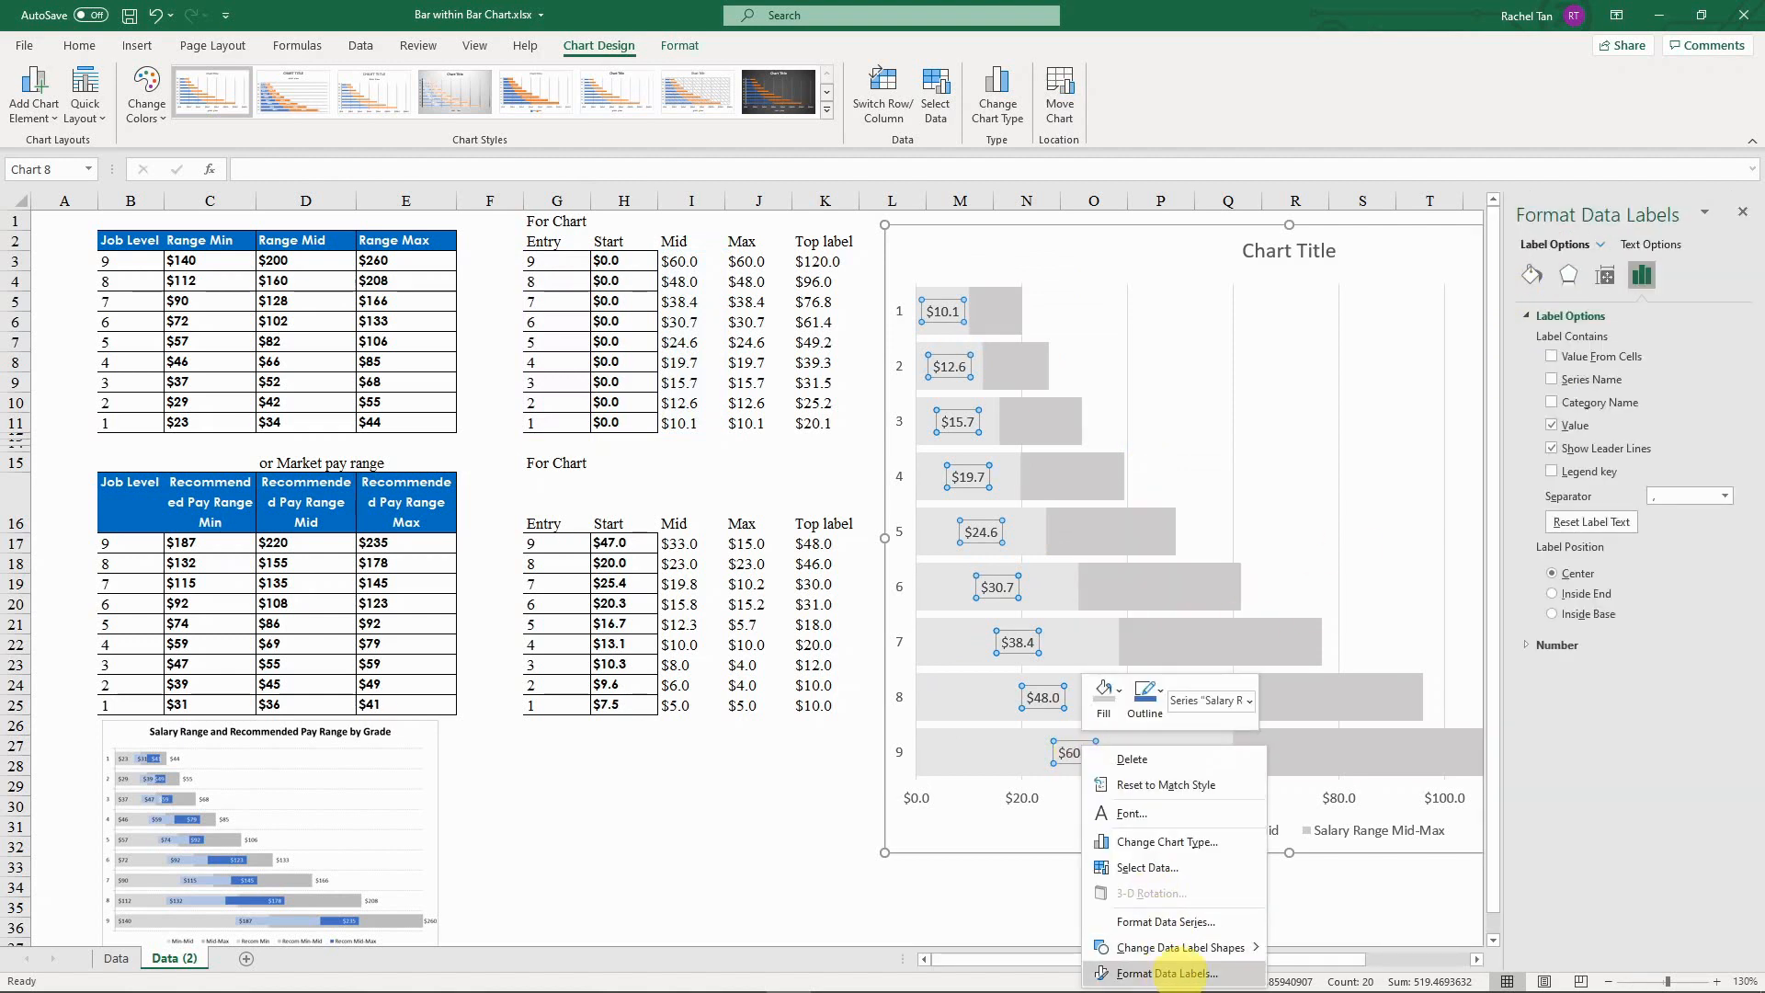
click(1185, 973)
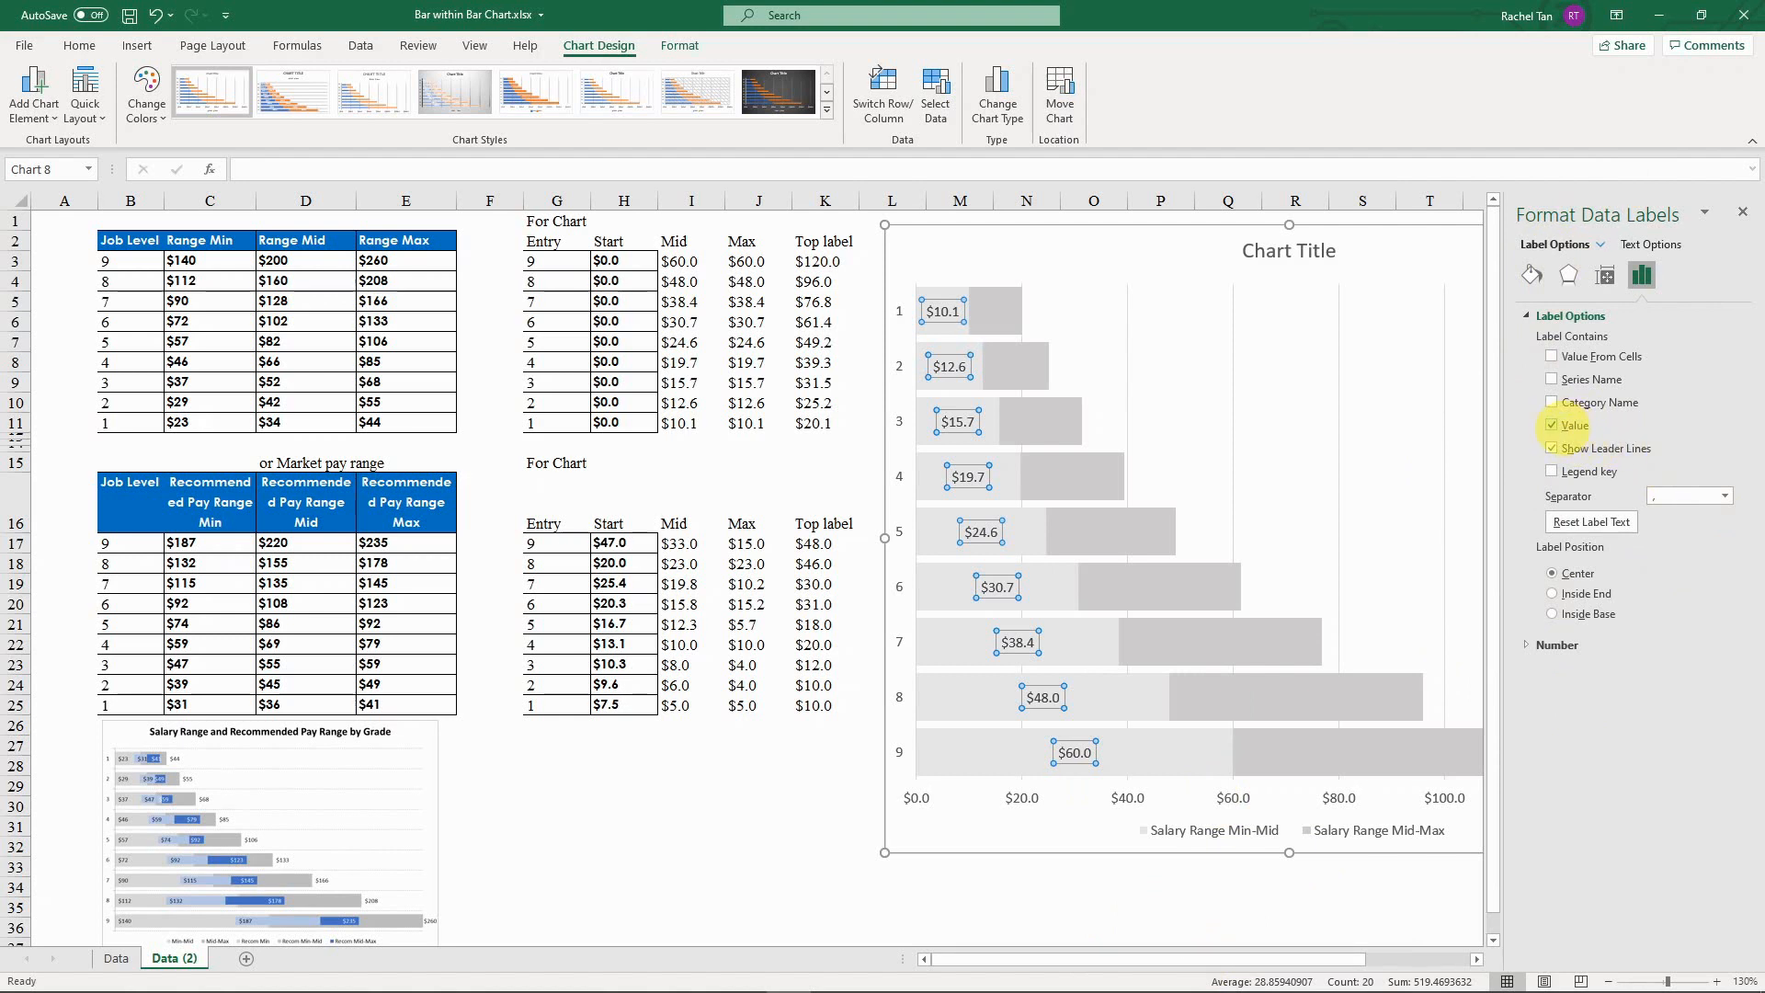
click(1552, 424)
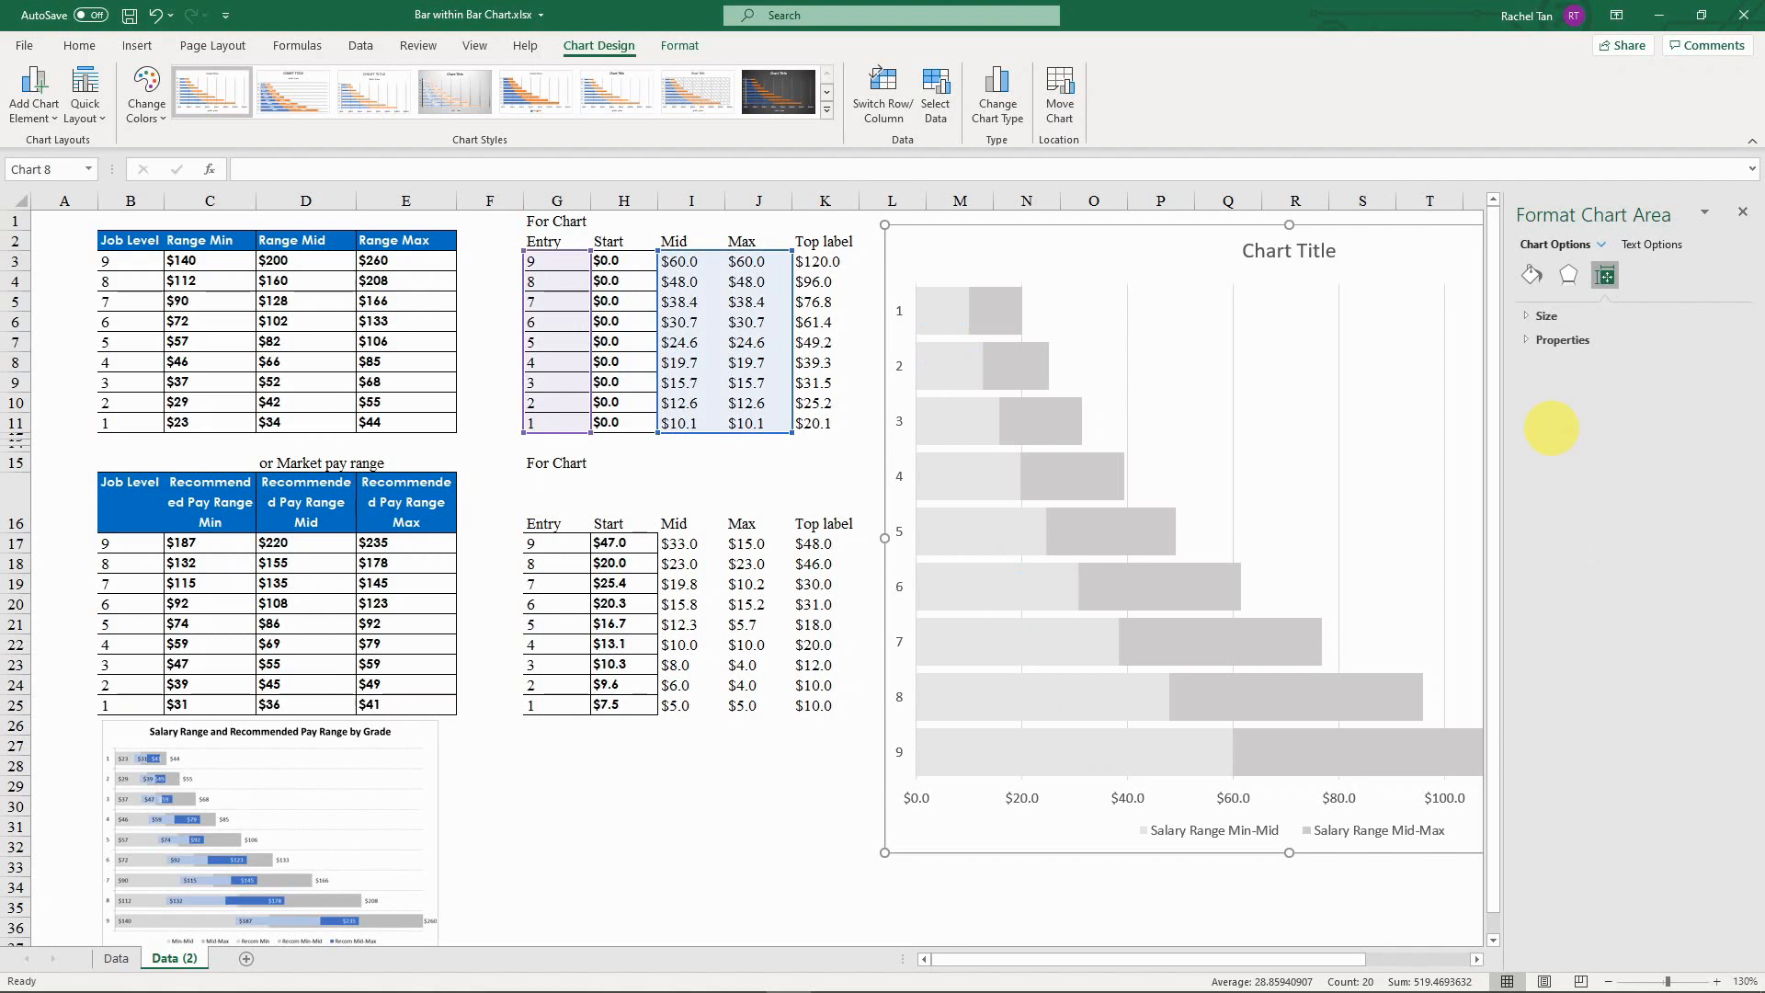
click(1650, 245)
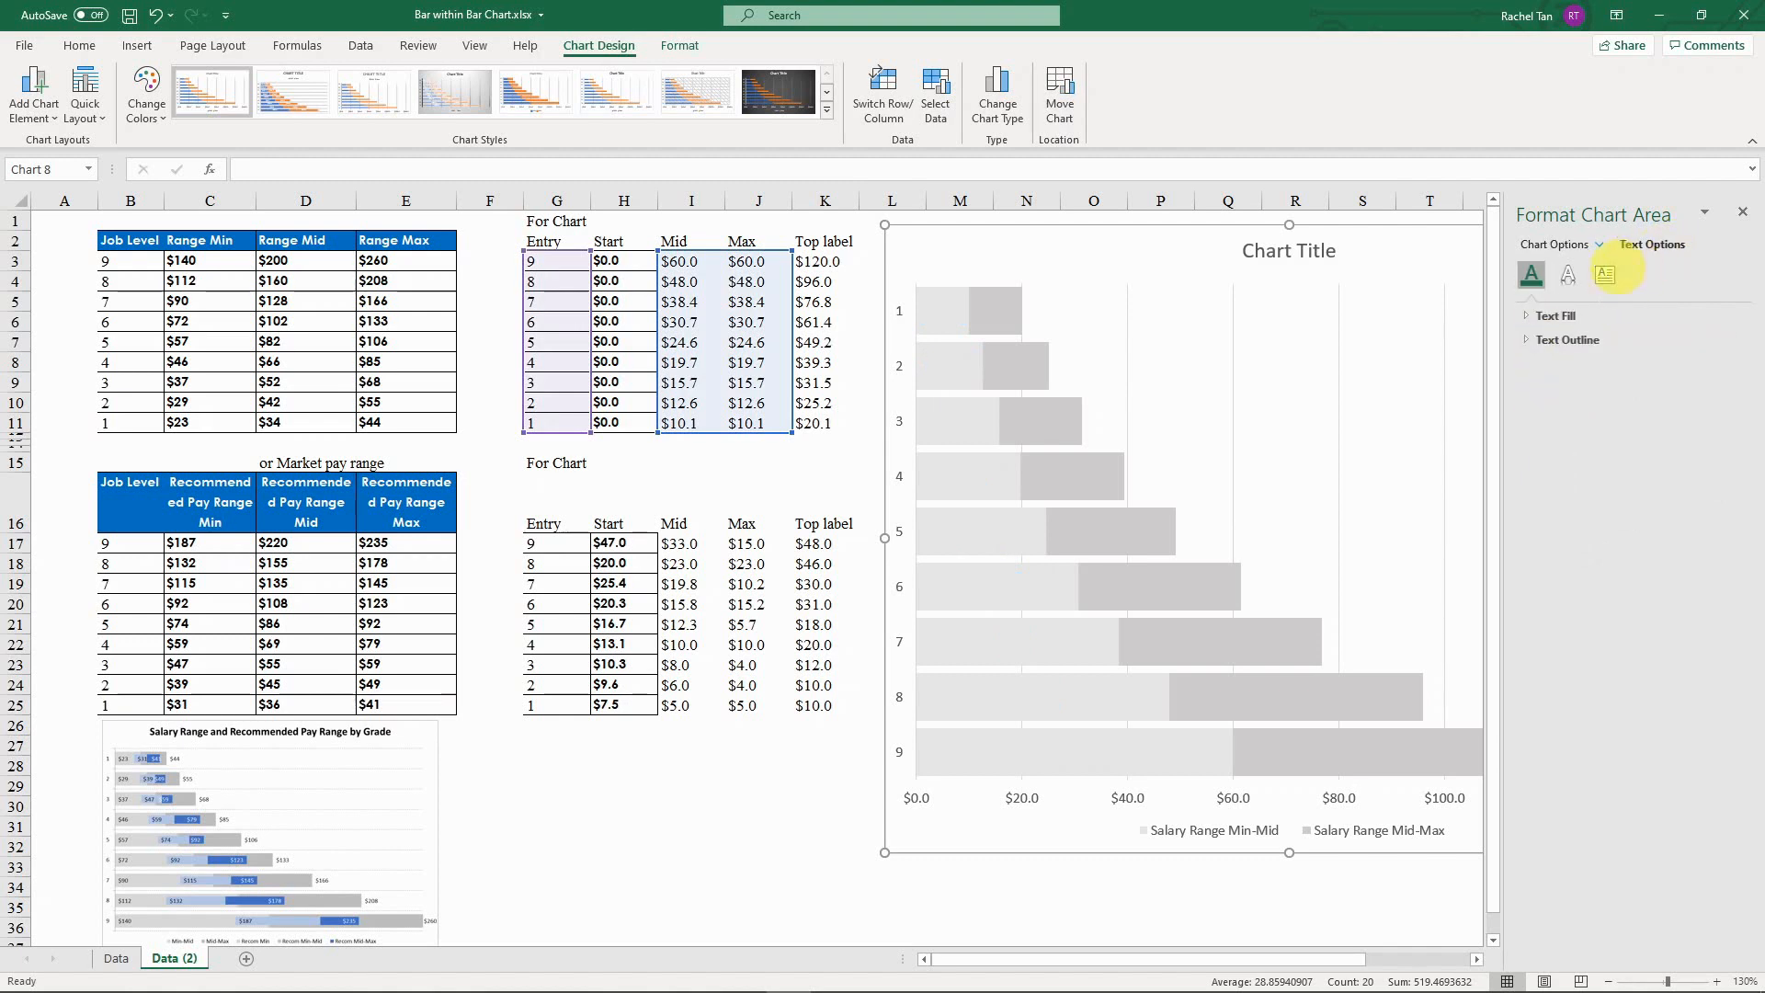
Step: Undo the last two data label changes on the Salary Range Min-Mid bars
click(1604, 275)
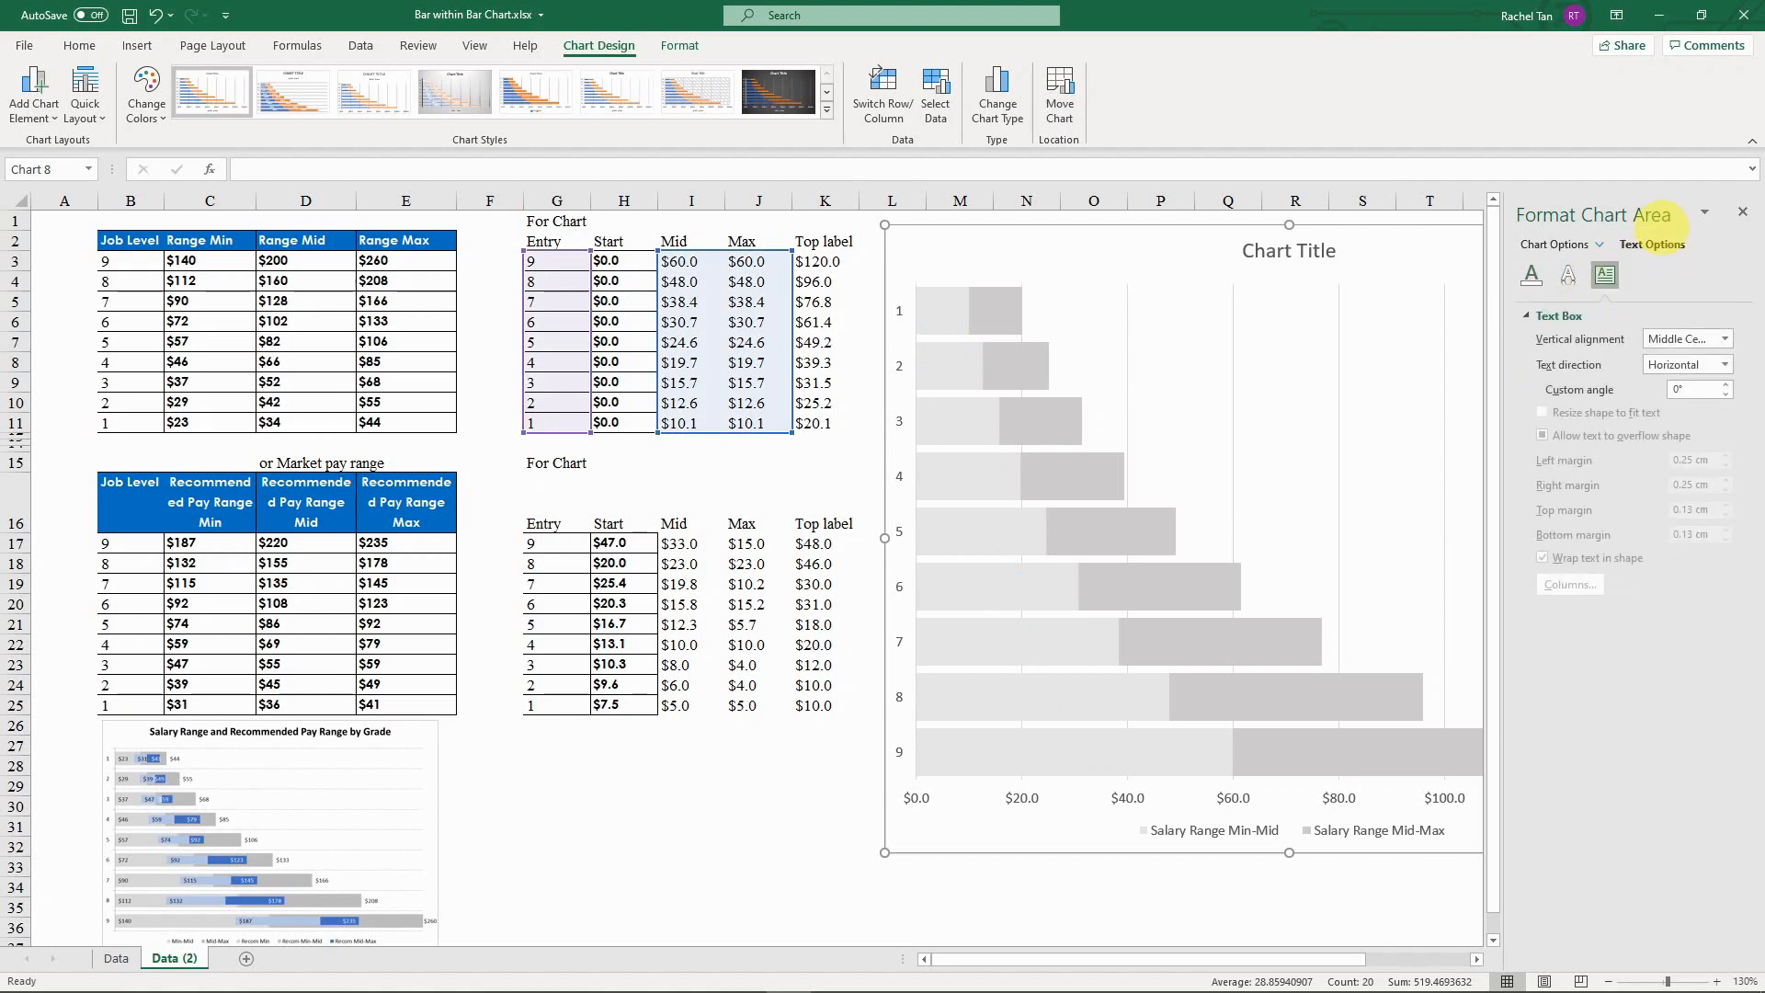
click(1563, 243)
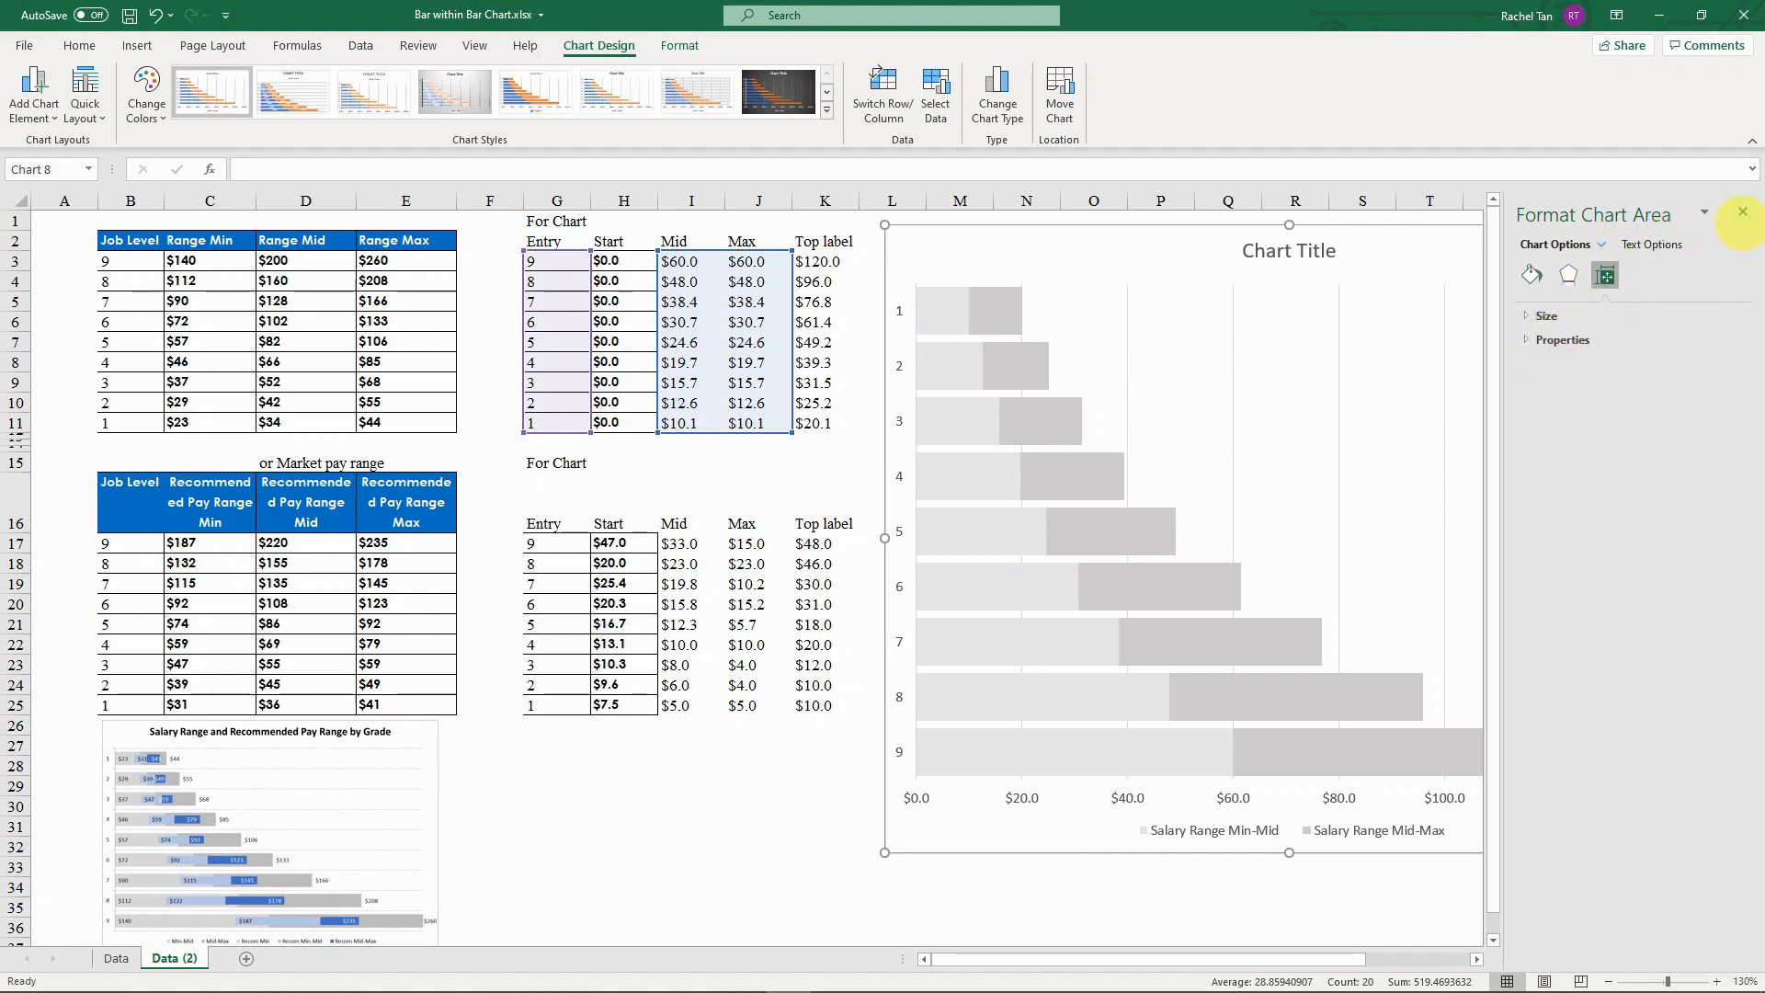
click(1742, 212)
key(ctrl+z)
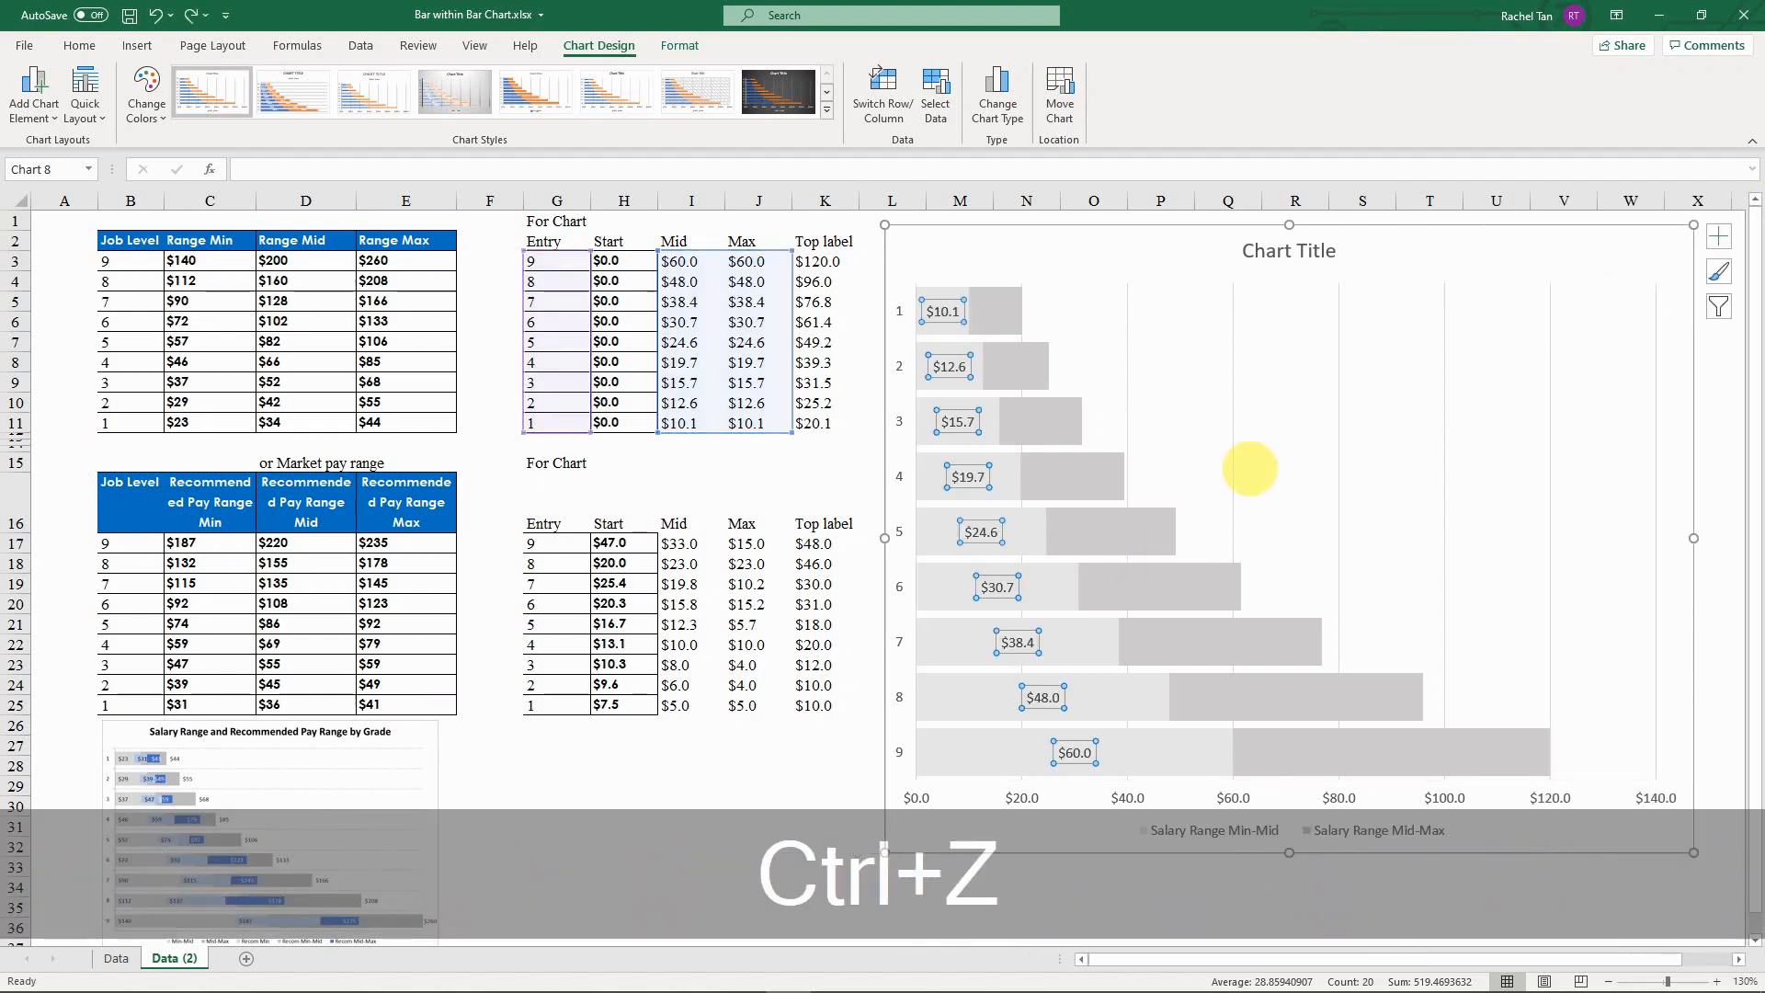
key(ctrl+z)
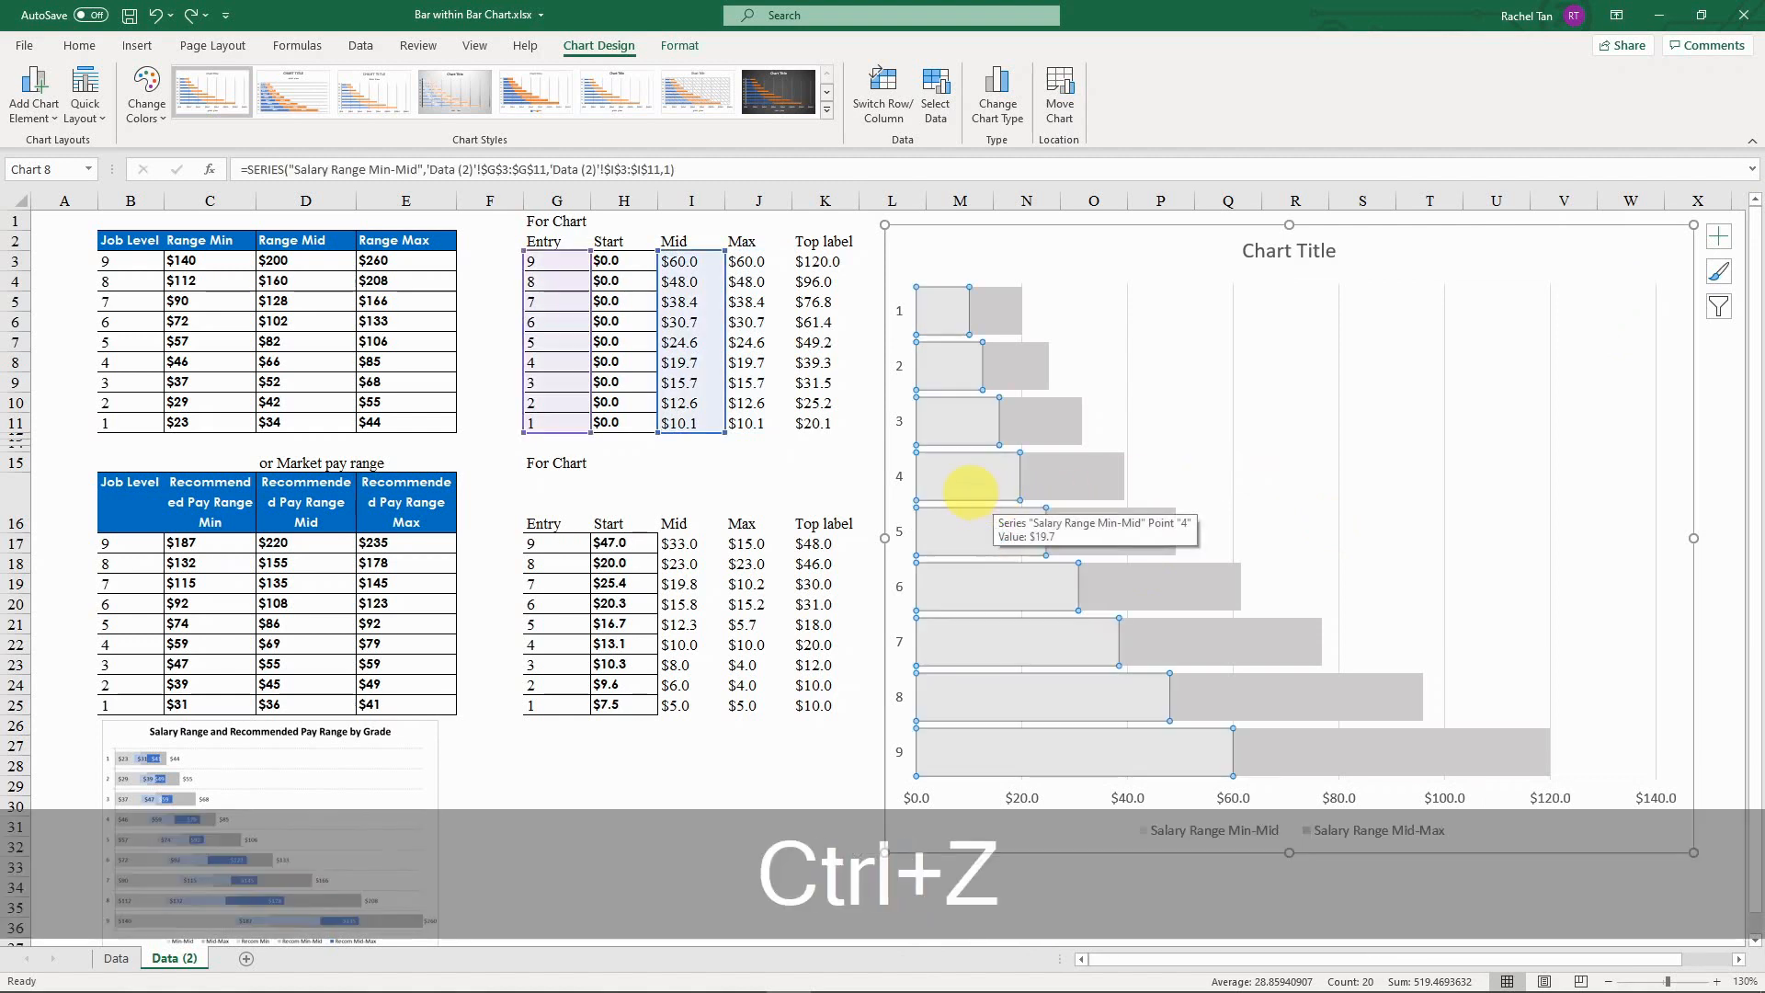
Step: Add data labels to the Salary Range Min-Mid bars and open the formatting options of these labels
right_click(970, 492)
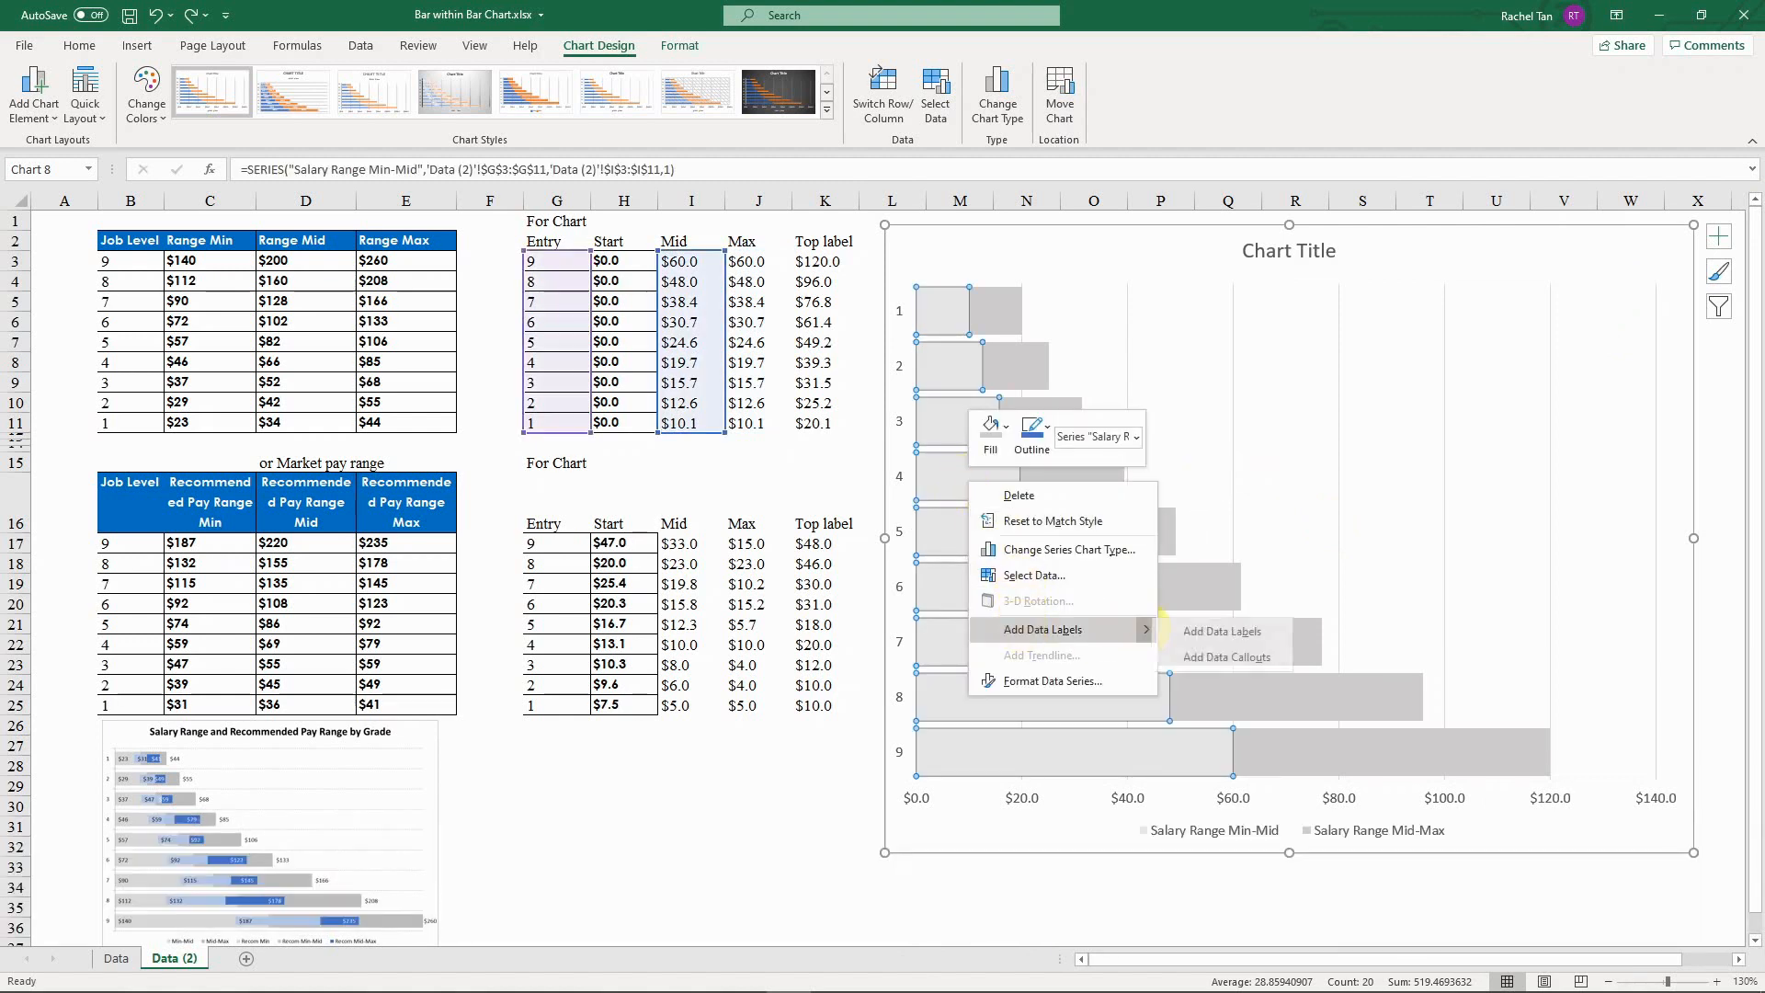
click(1204, 631)
click(981, 532)
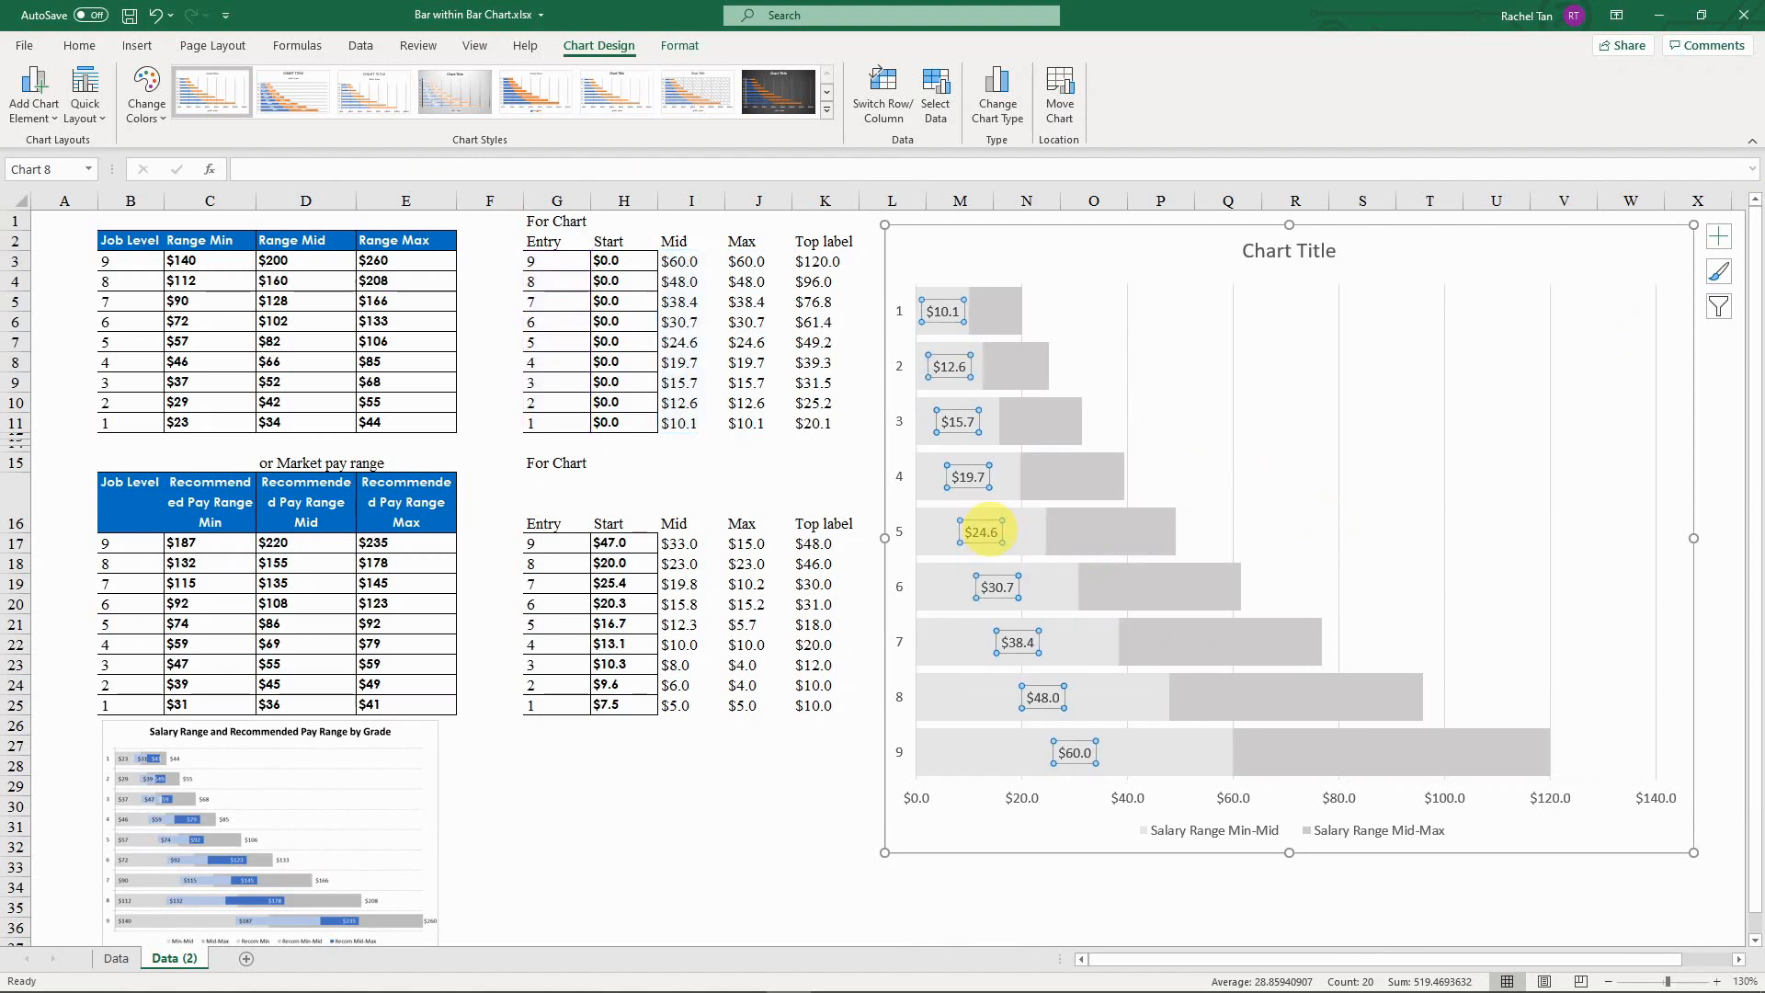
right_click(981, 531)
click(1098, 757)
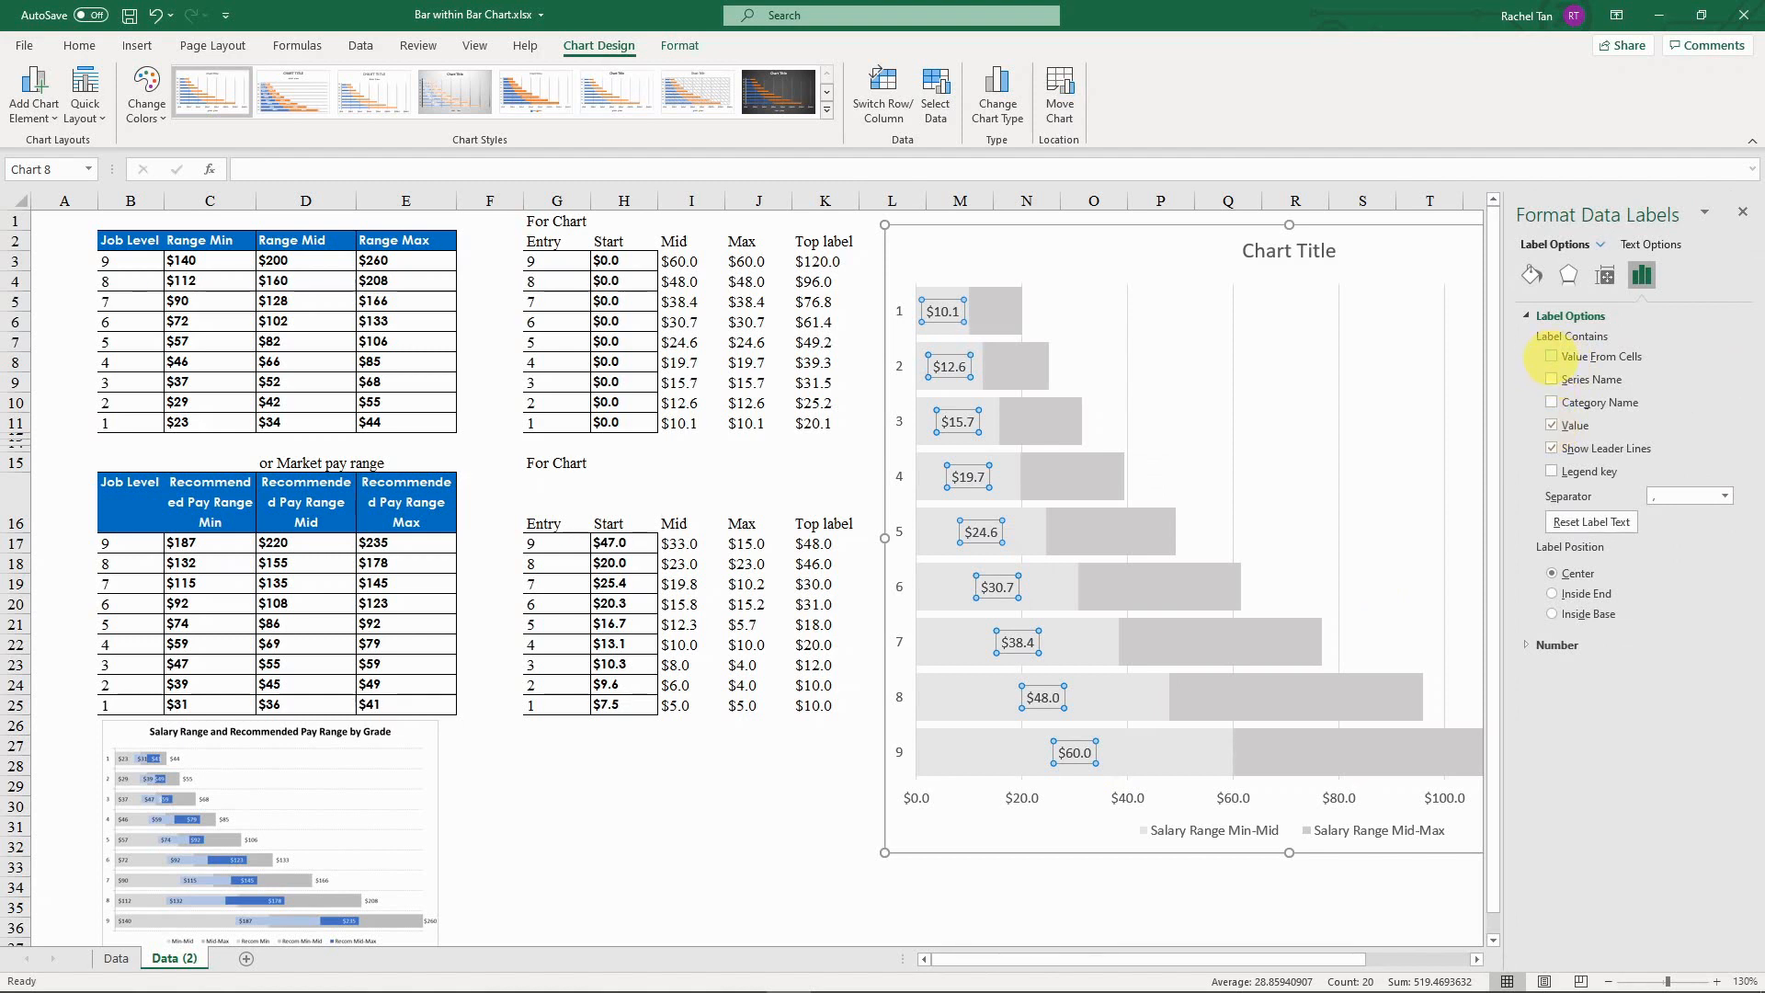
Step: Make the Min-Mid labels show the Range Min cells C3:C11 instead of their Value, and position them at Inside Base
click(1552, 356)
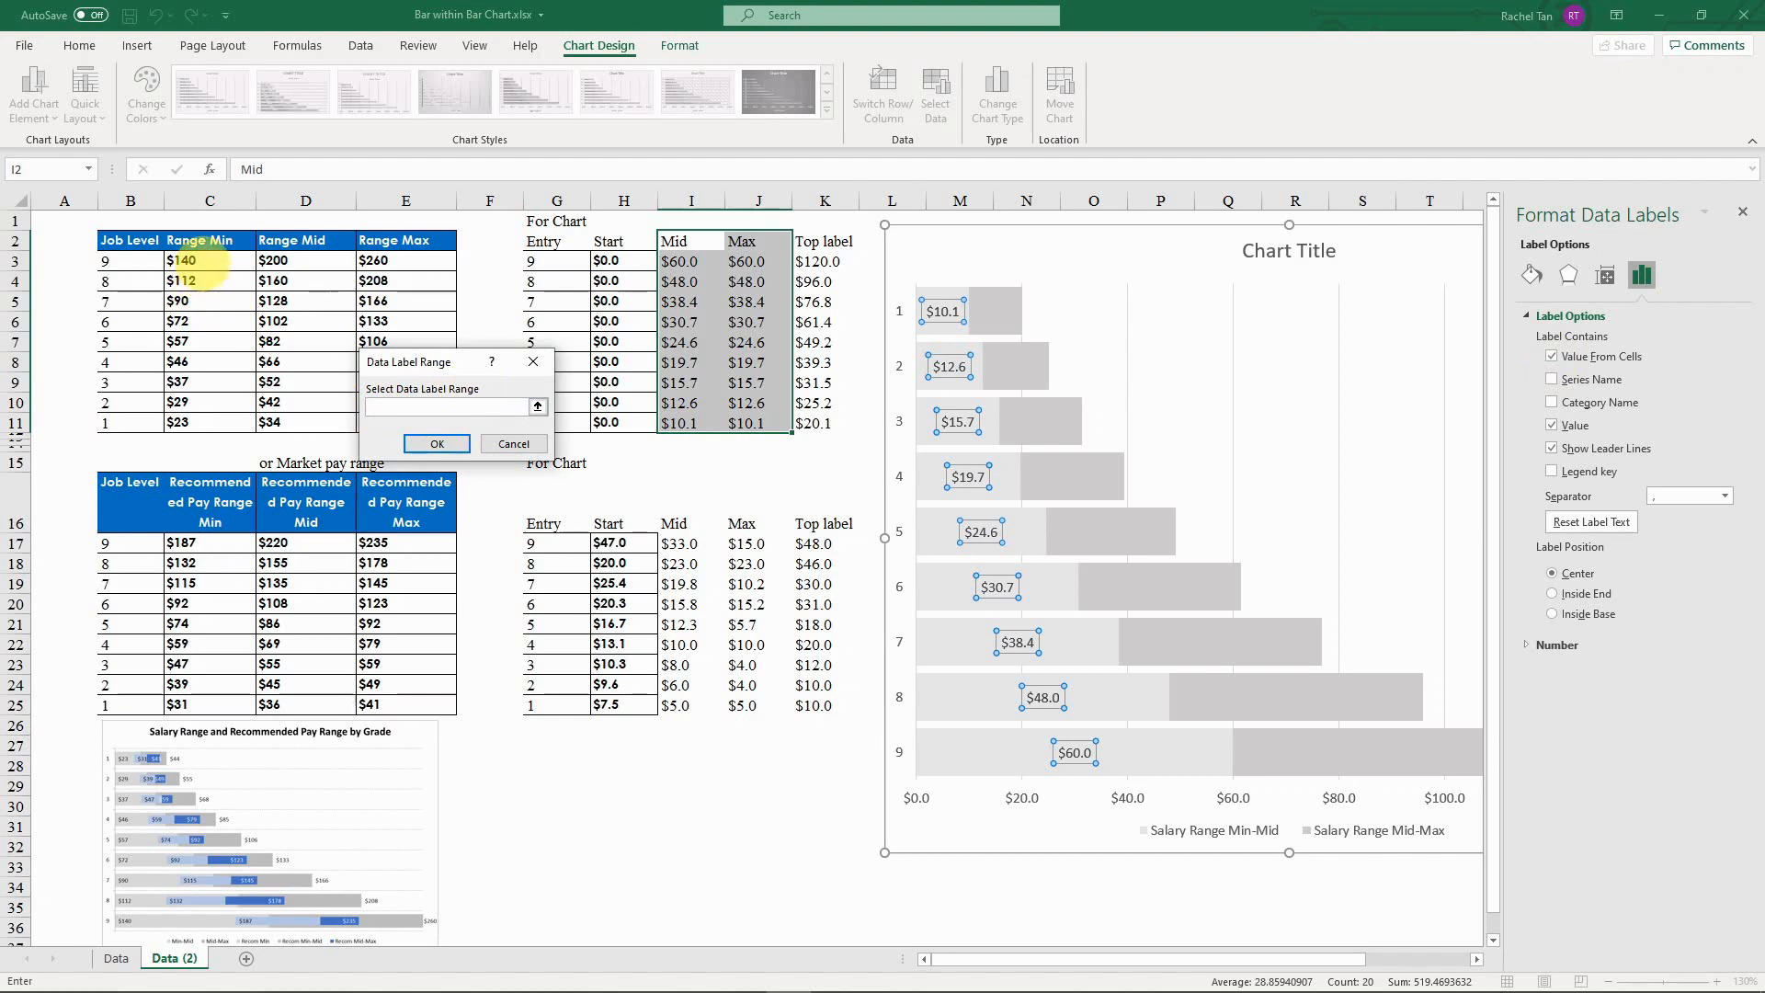
drag(182, 262, 195, 422)
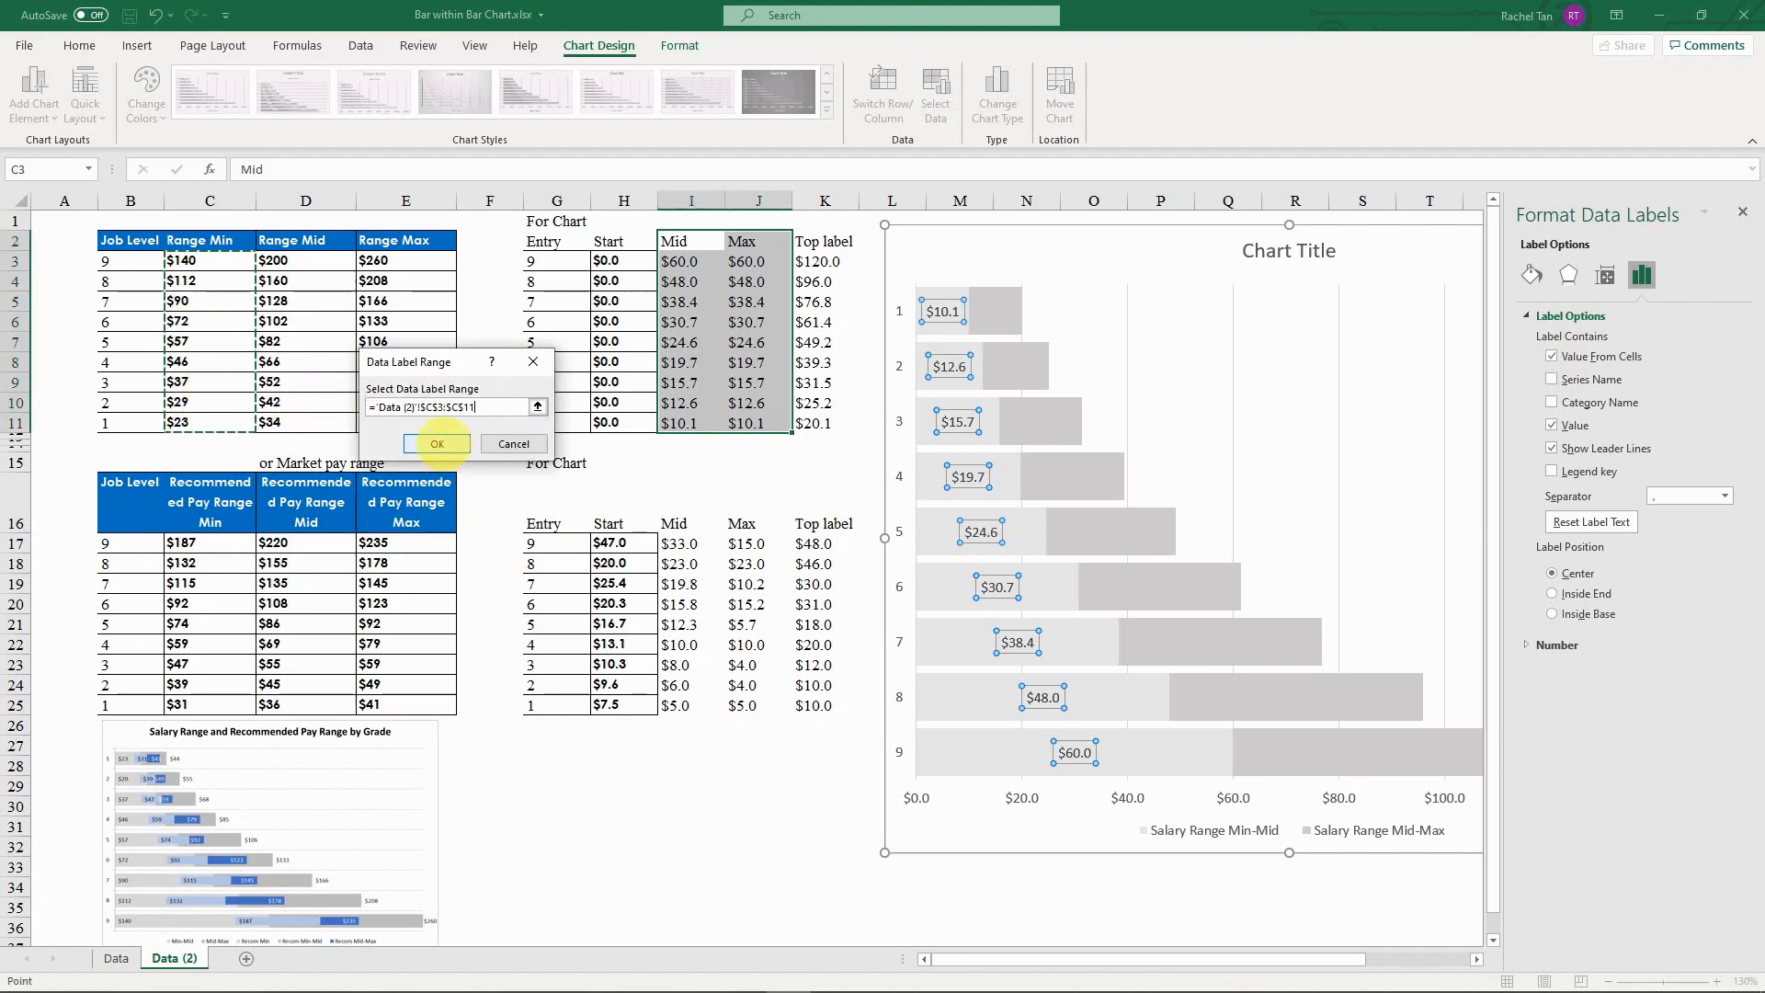
click(437, 444)
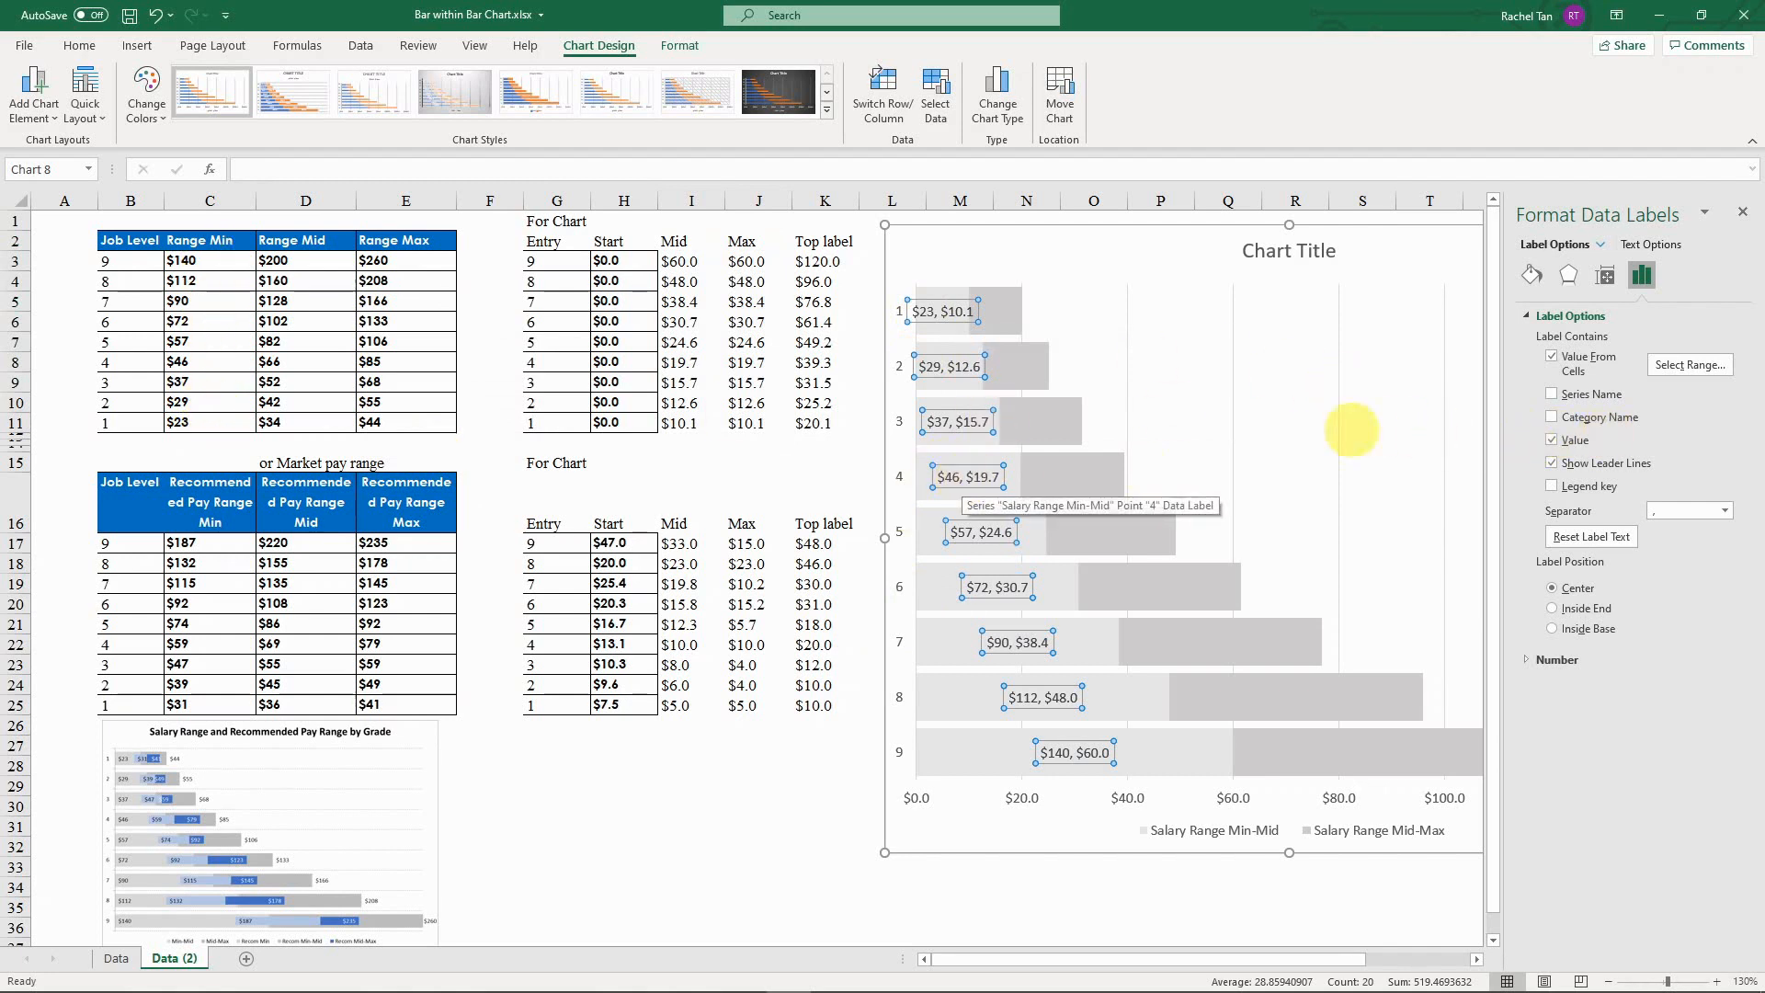
click(1551, 440)
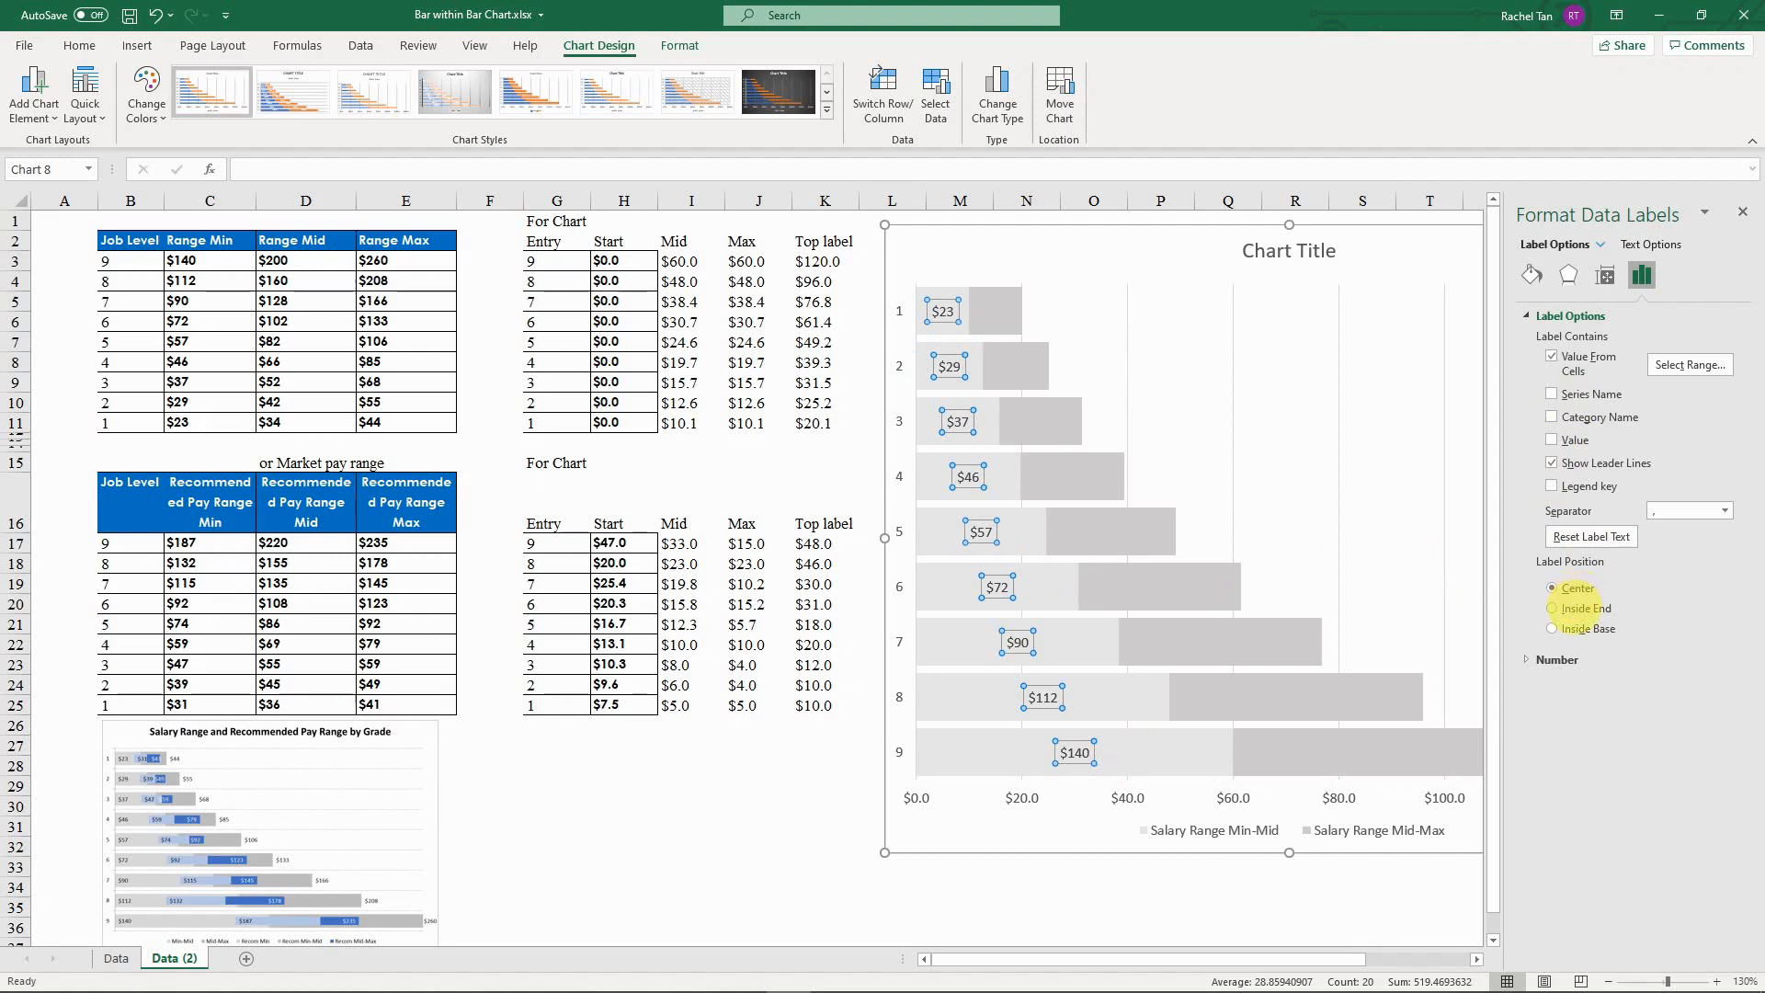
click(1580, 606)
click(1574, 628)
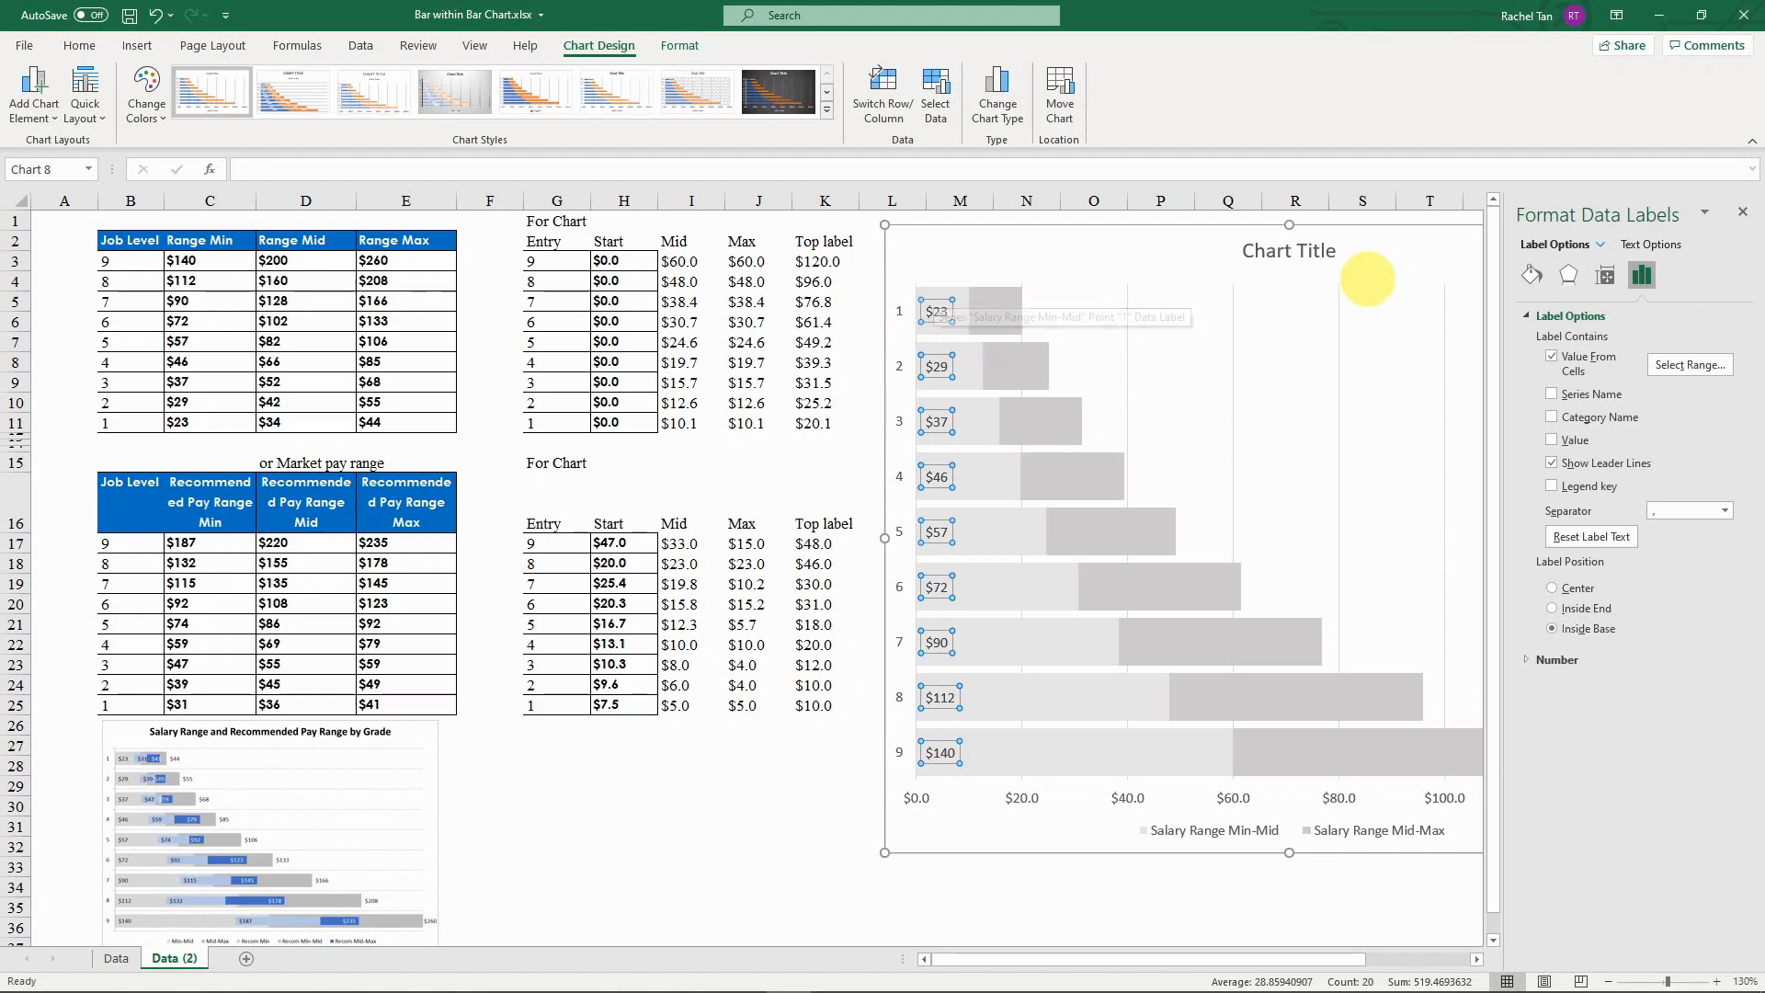
Step: Add data labels to the Salary Range Mid-Max bars and open the label options of these labels
click(1040, 418)
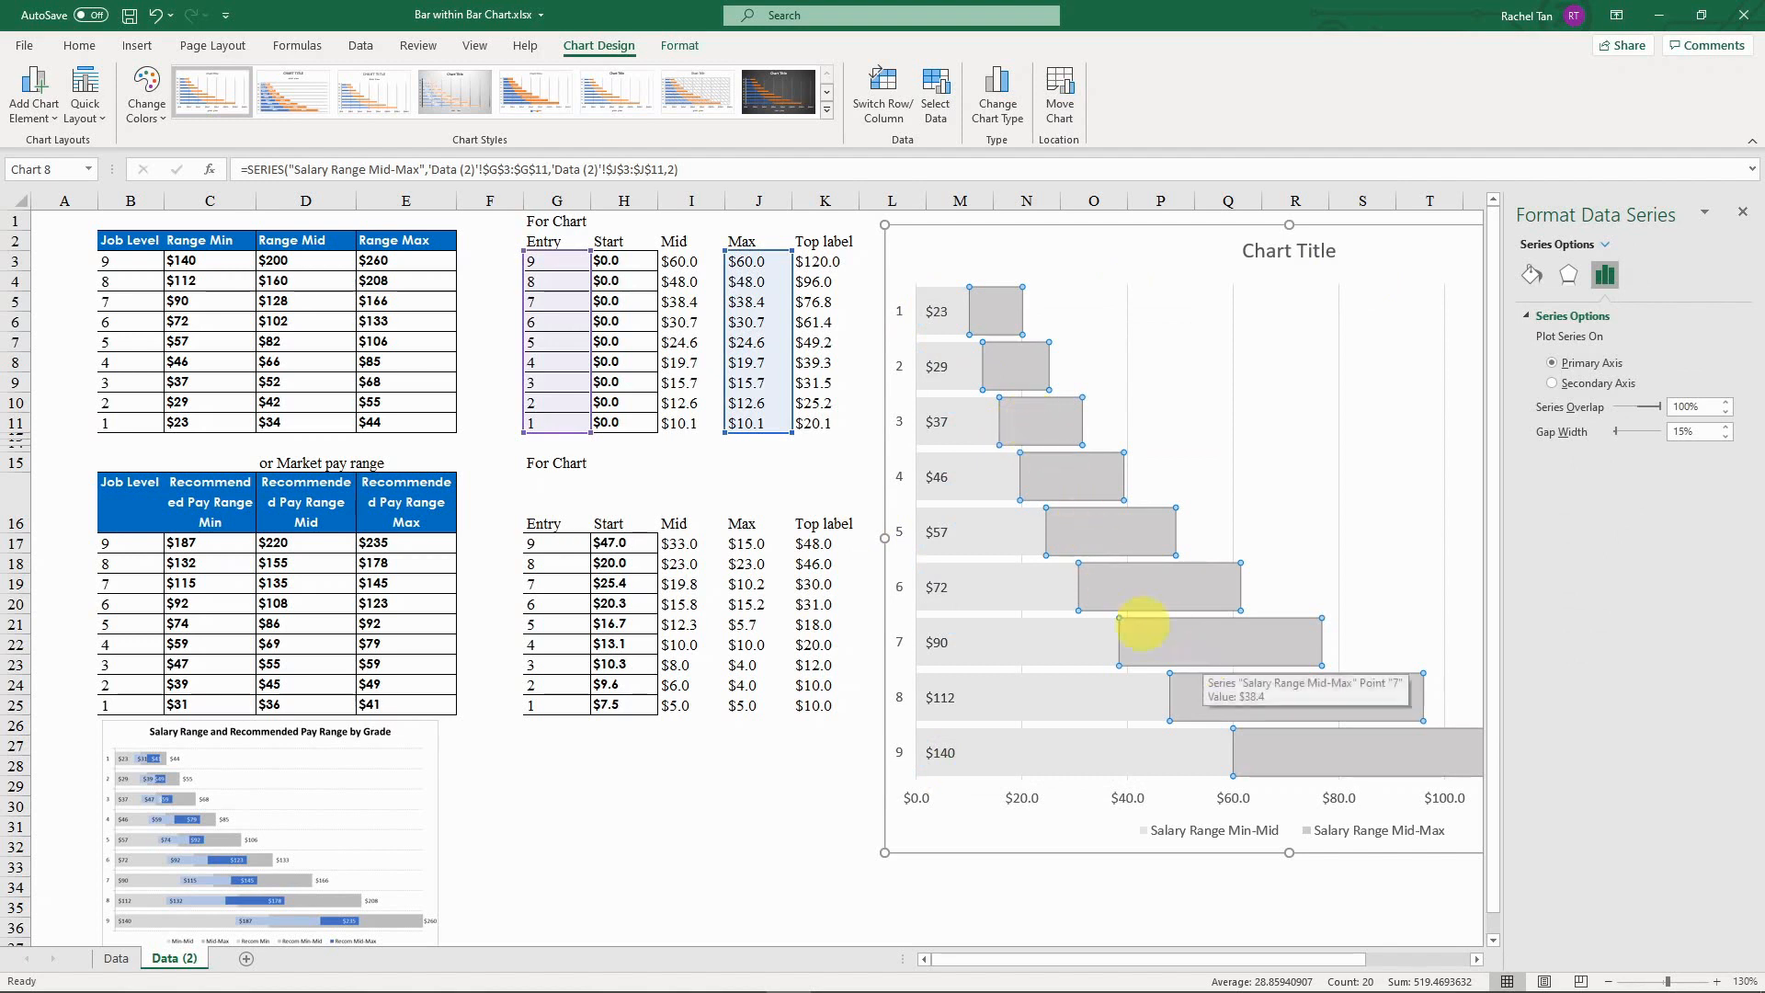
right_click(1023, 420)
click(1120, 563)
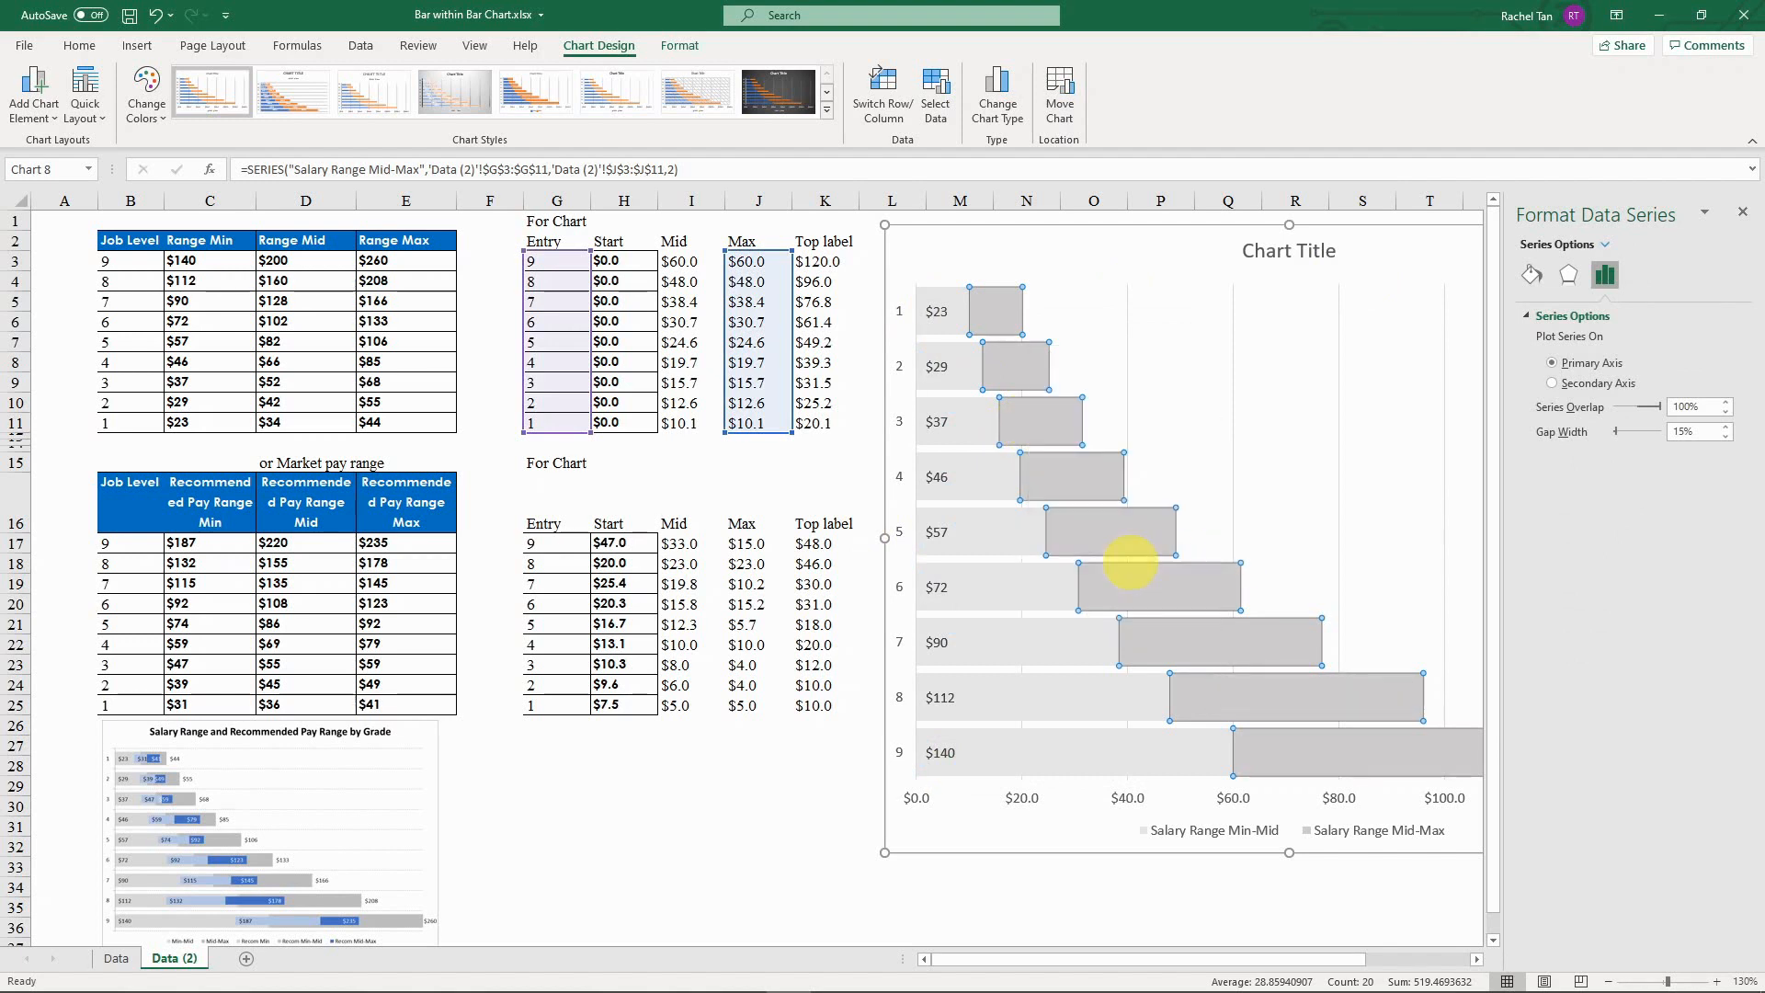
click(1159, 587)
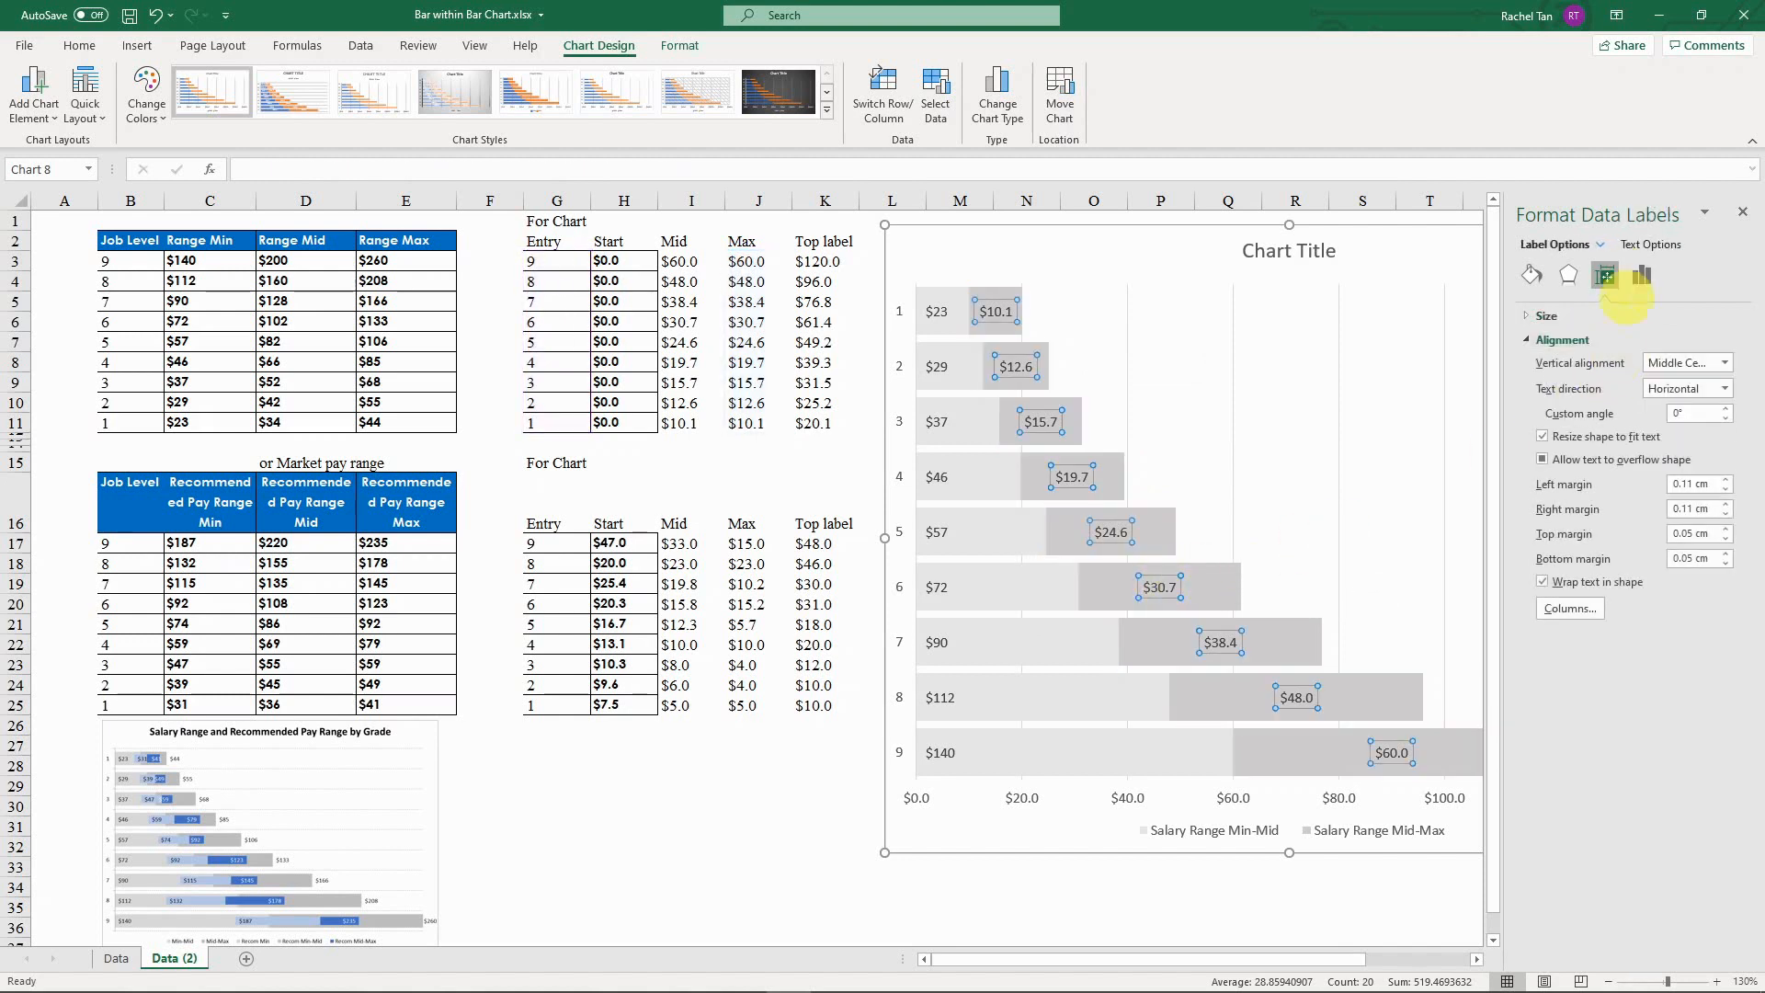
click(1642, 274)
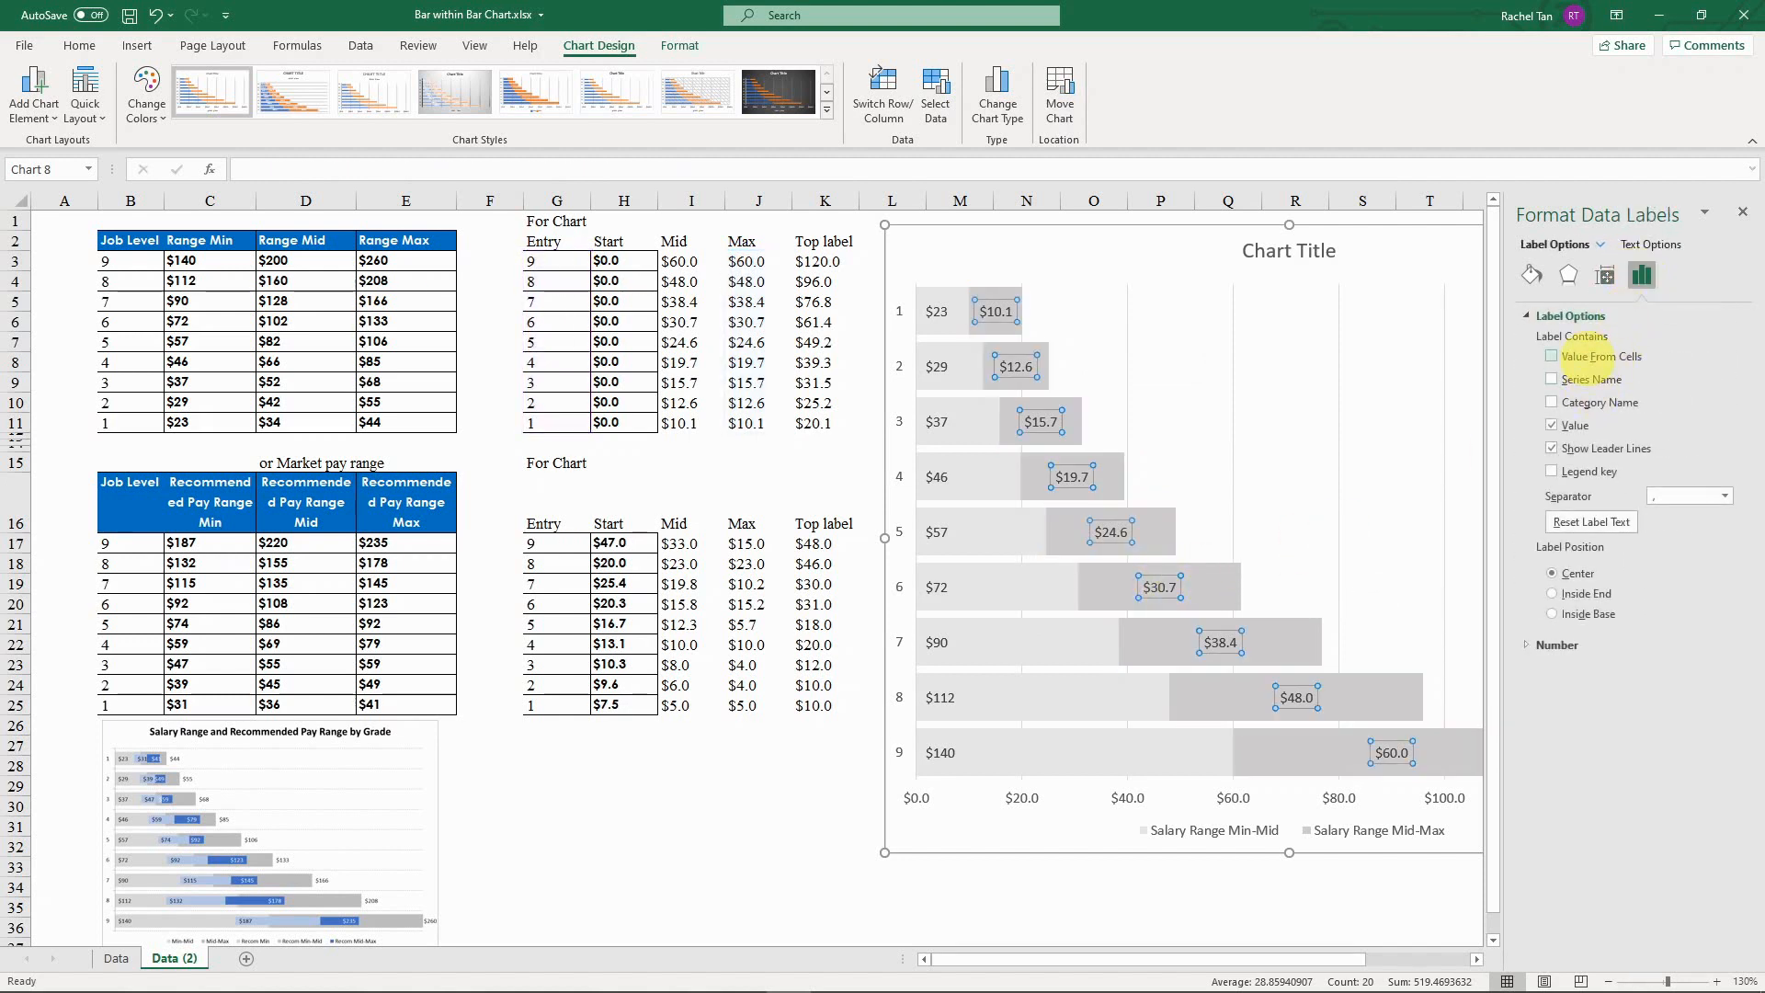
Step: Make the Mid-Max labels show the Range Mid cells D3:D11 instead of their Value, and position them at Inside Base
click(1588, 356)
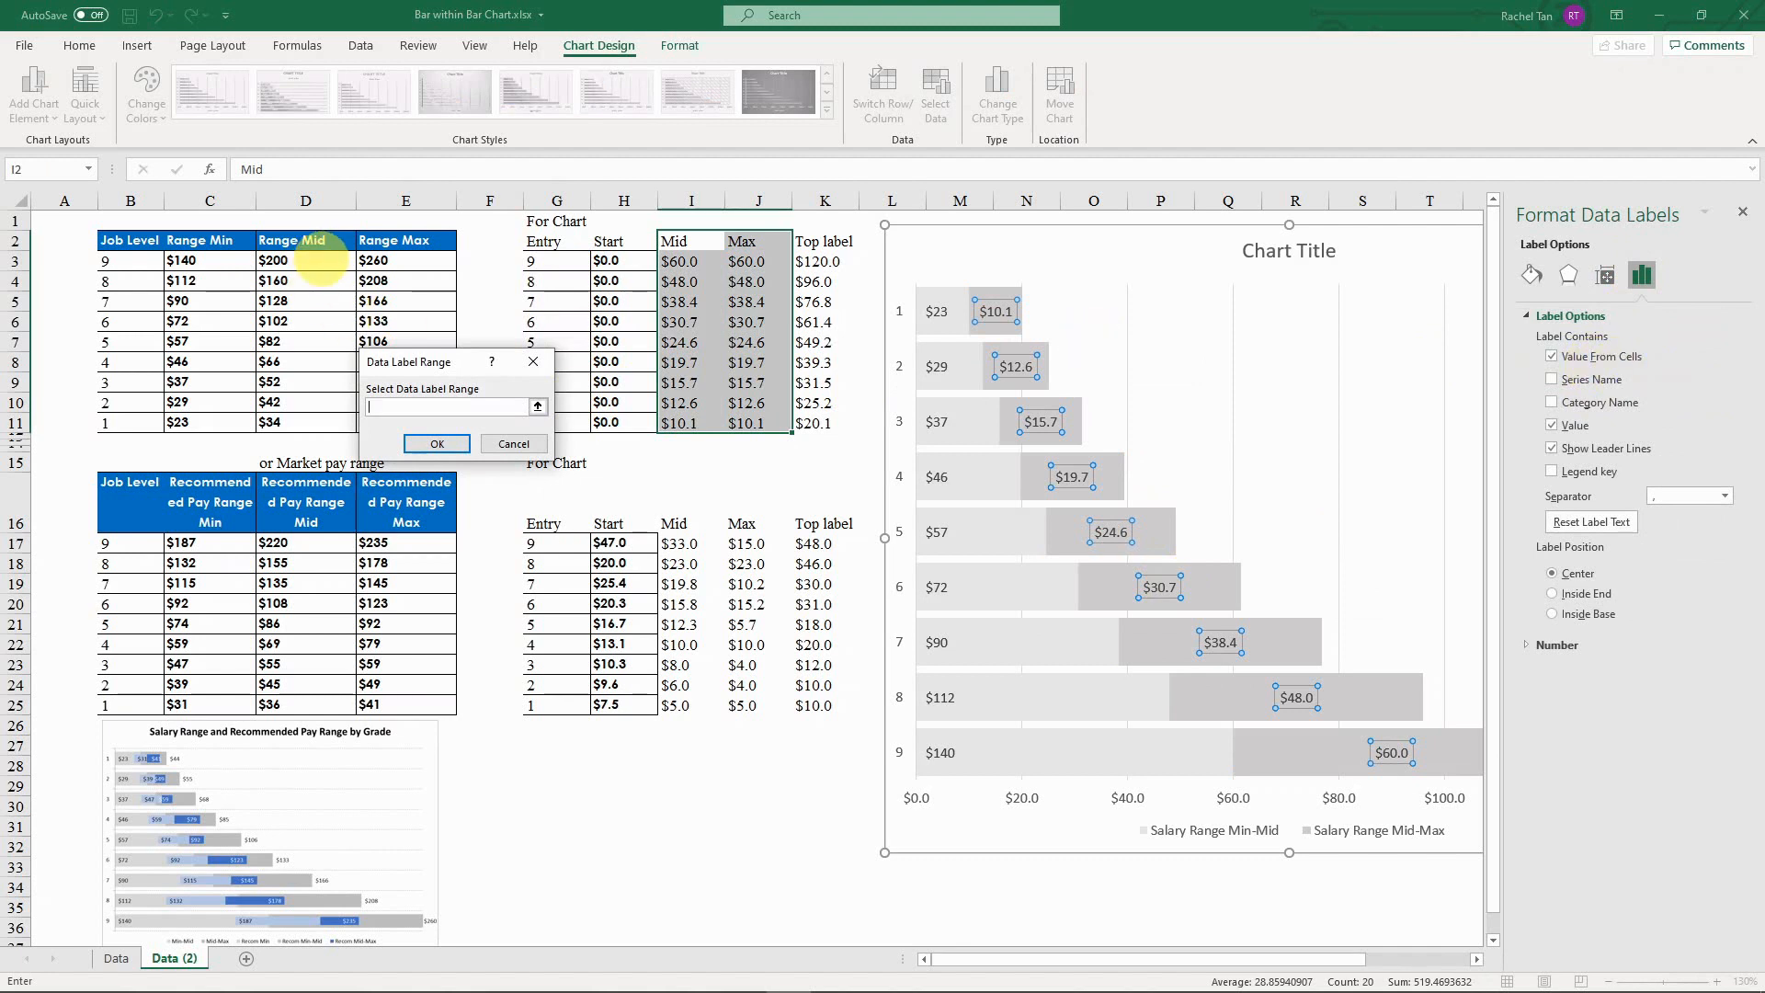
drag(308, 260, 307, 422)
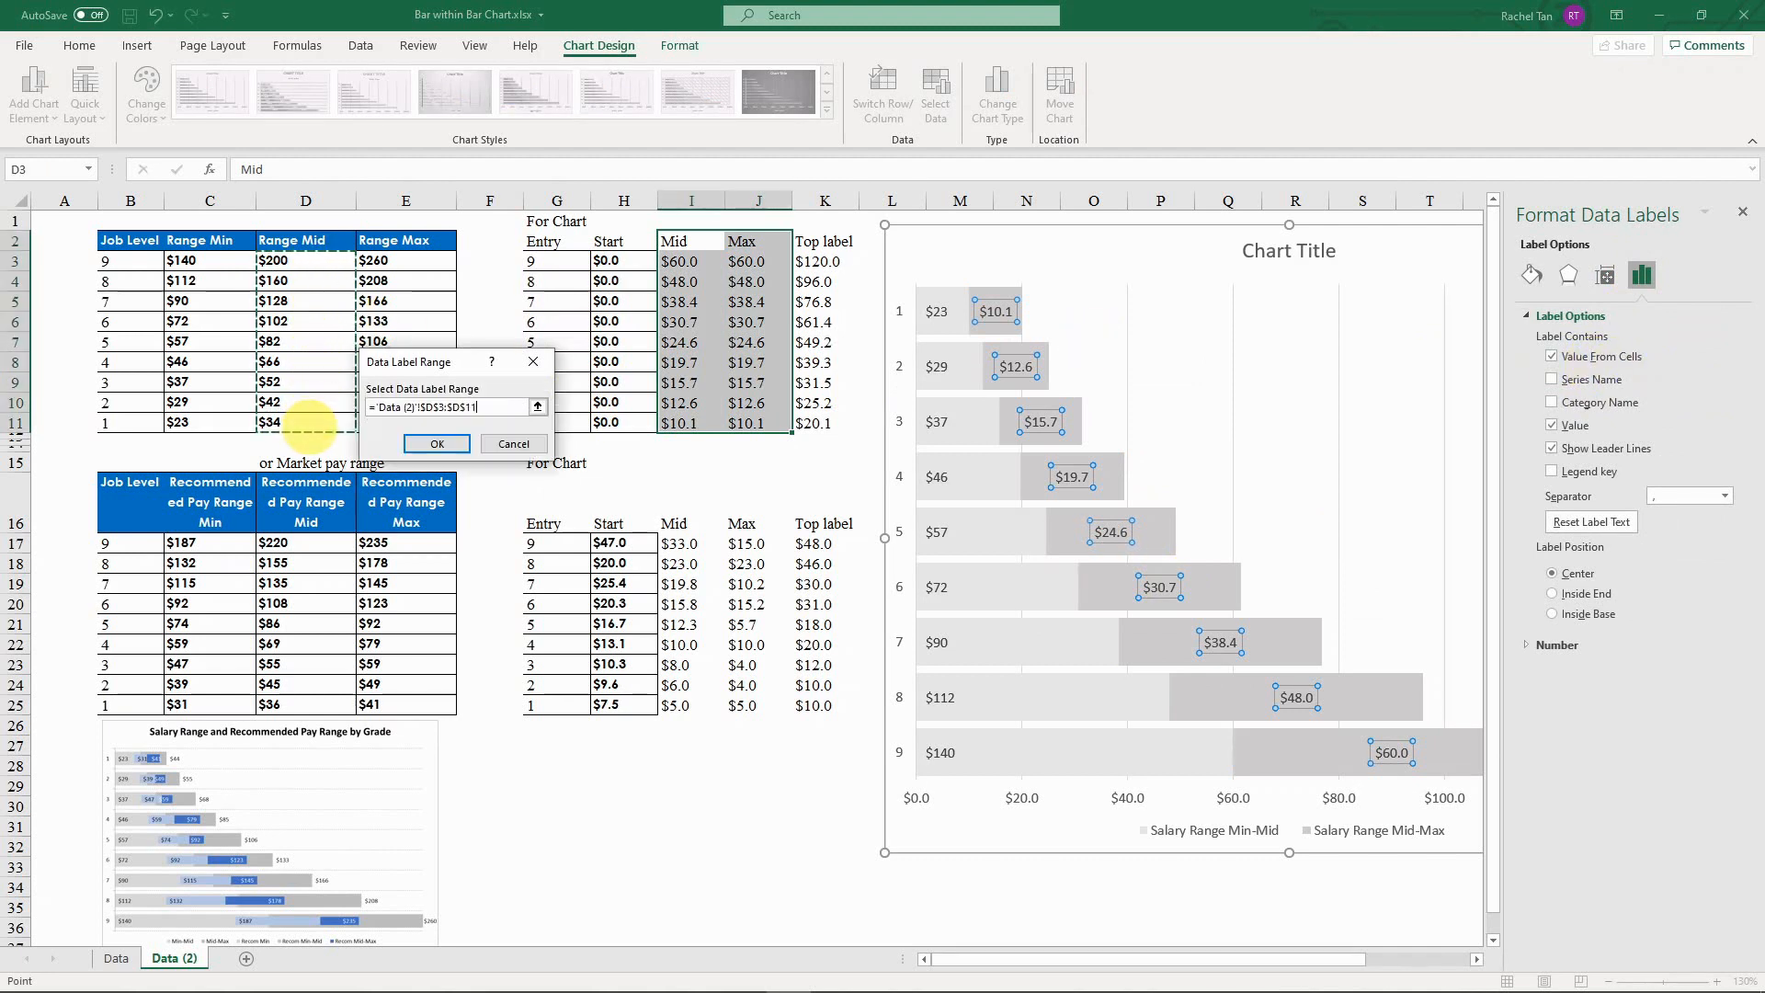
click(438, 444)
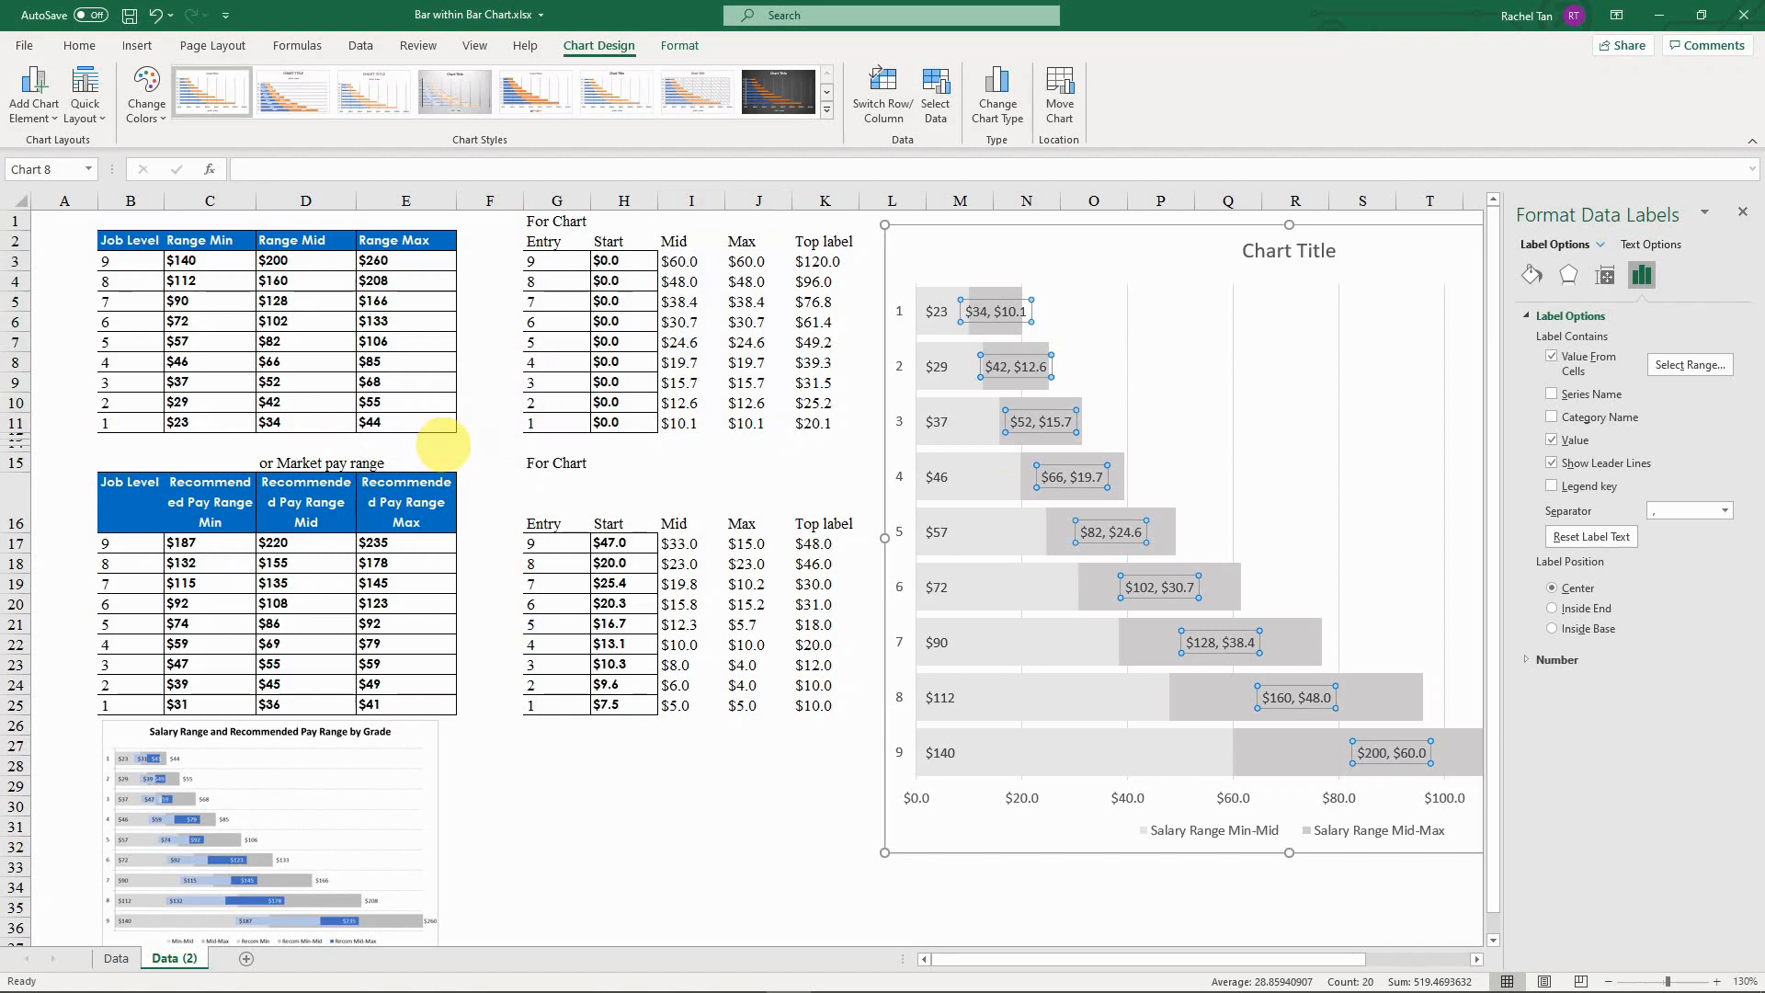
click(1552, 440)
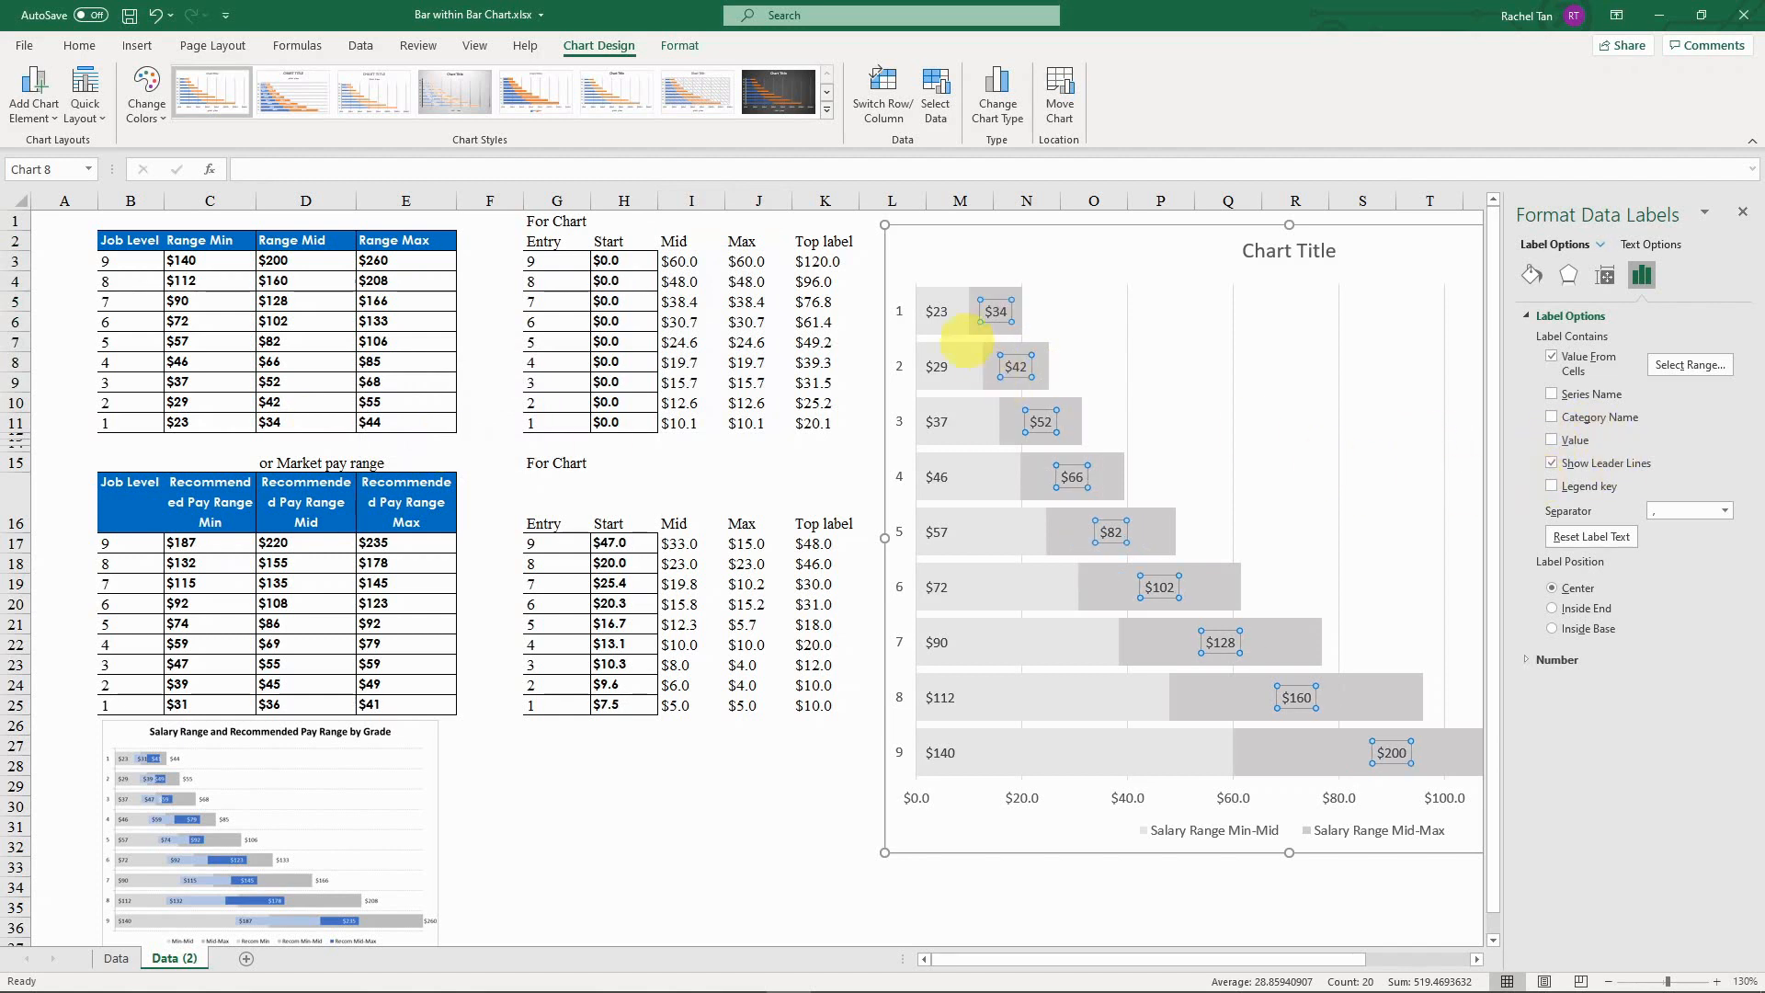
click(1552, 608)
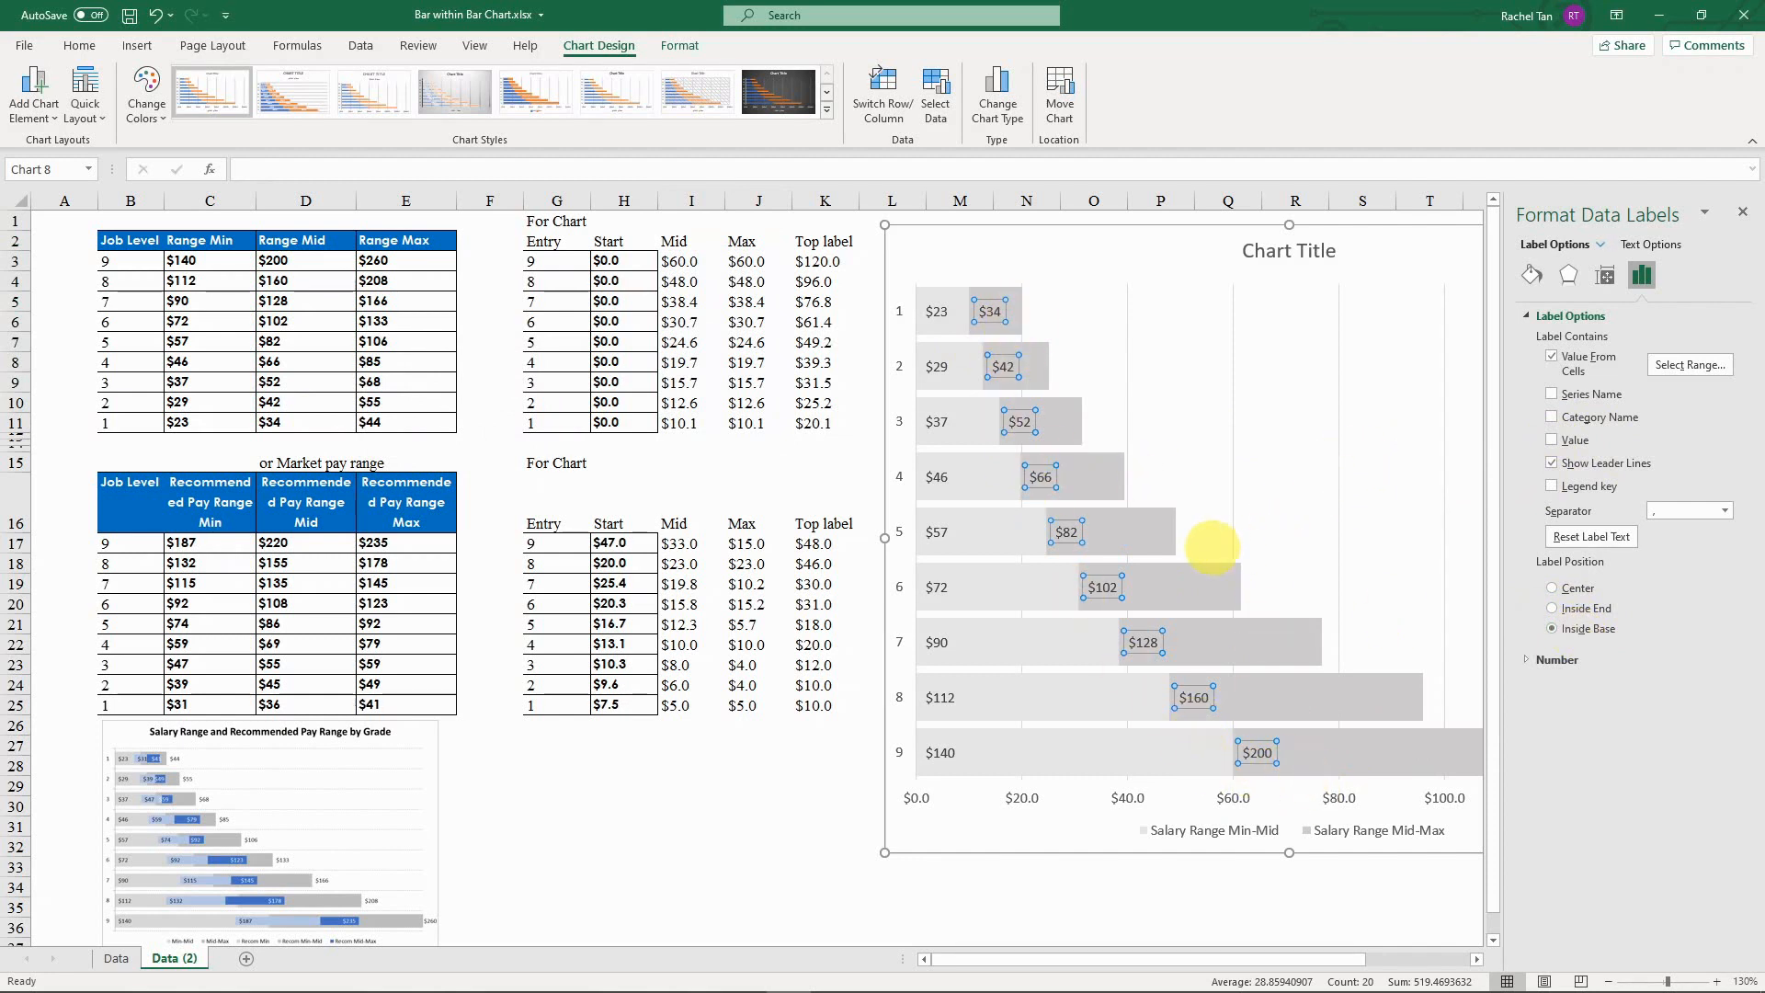
click(1215, 535)
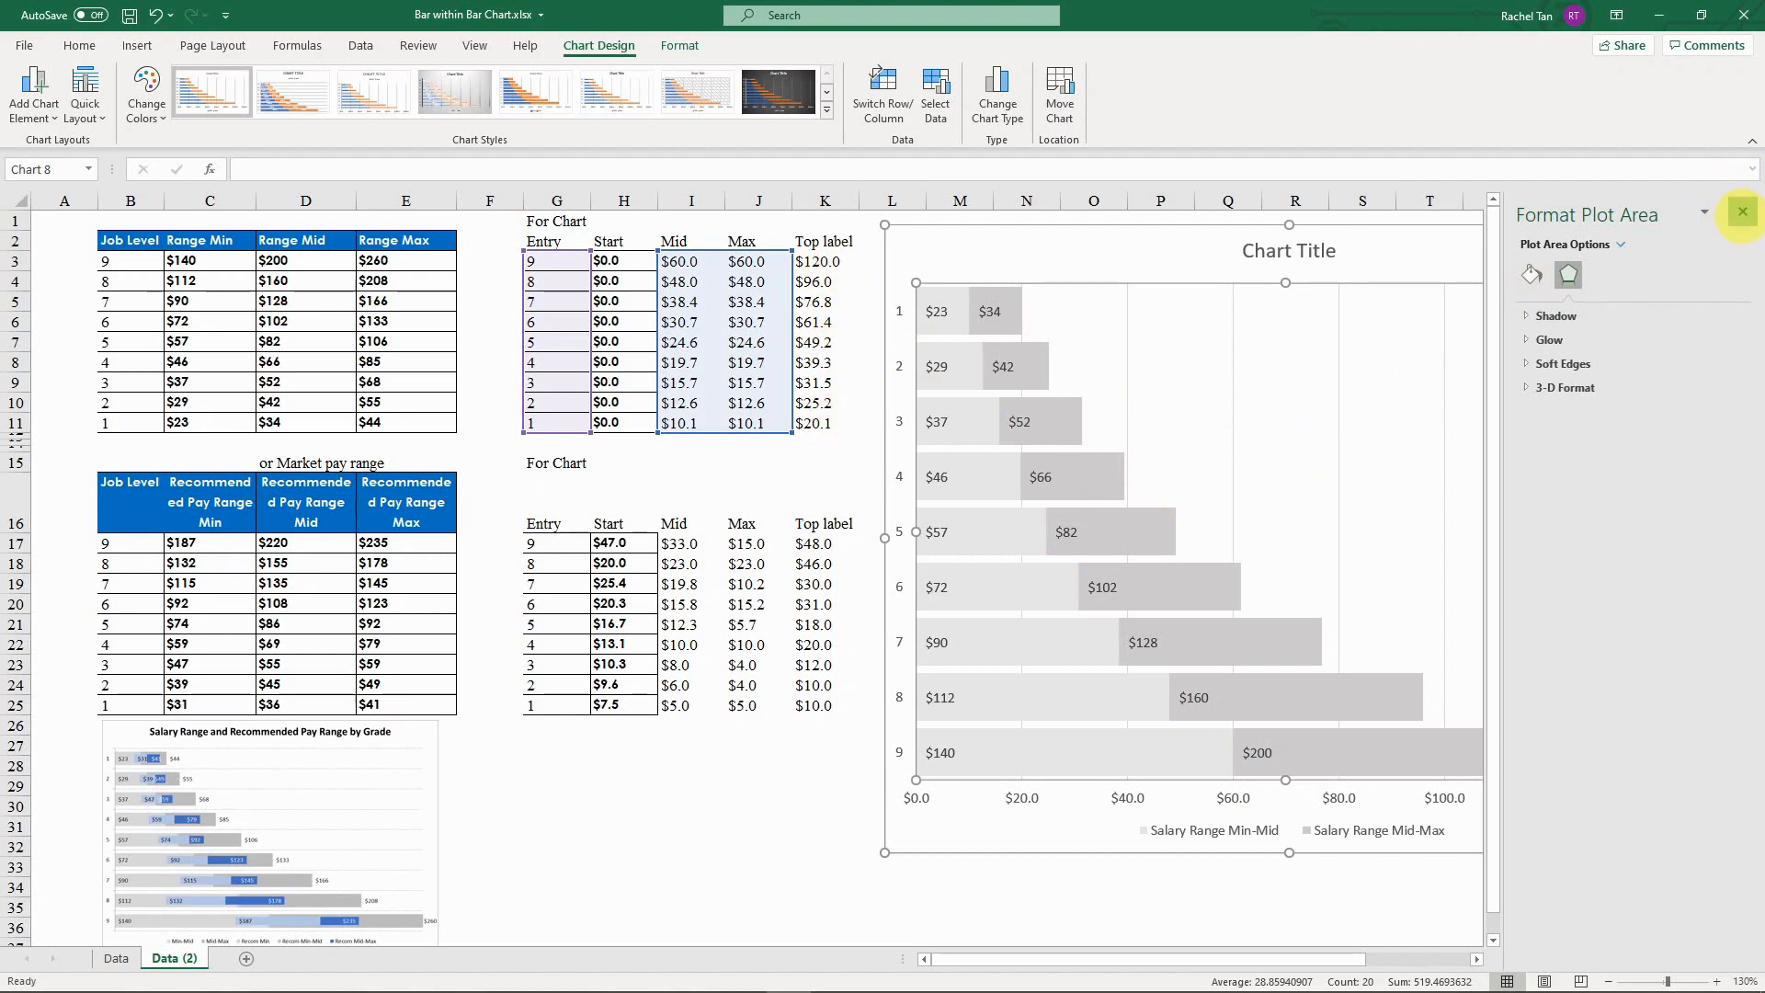
click(1742, 211)
Step: Add a data series to the chart, named from the Top label header in K2, with the values in K3:K11
right_click(1233, 547)
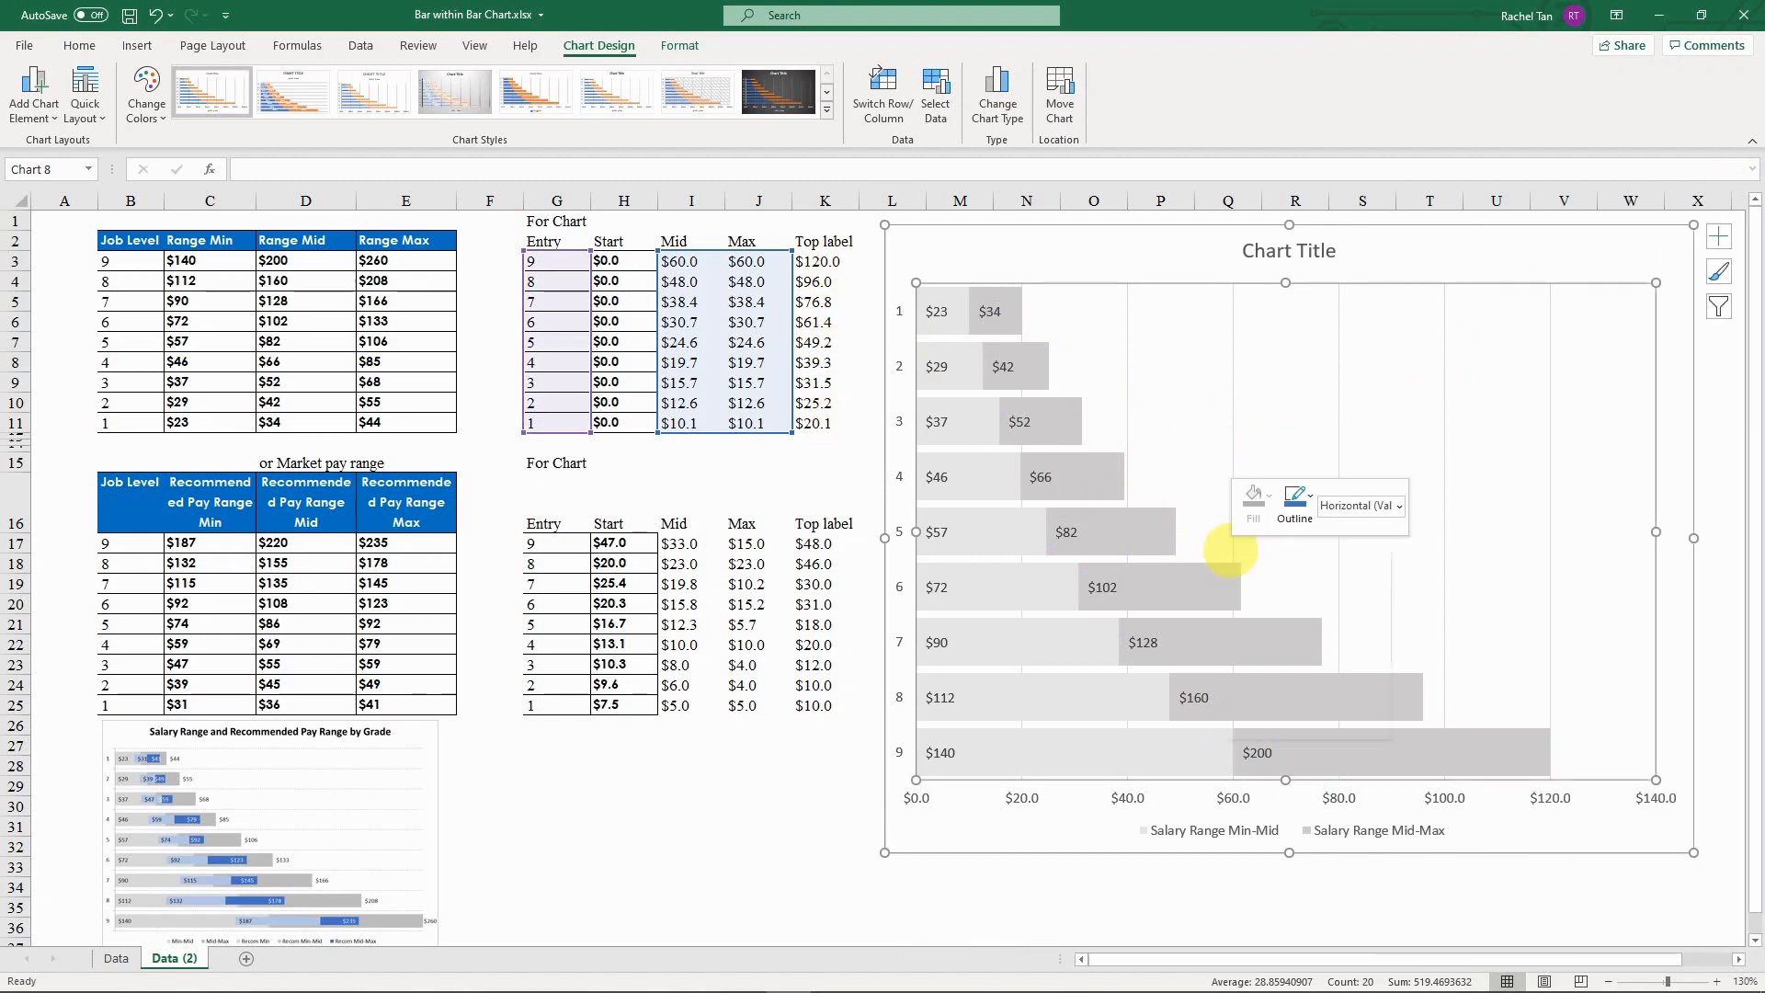
click(1297, 643)
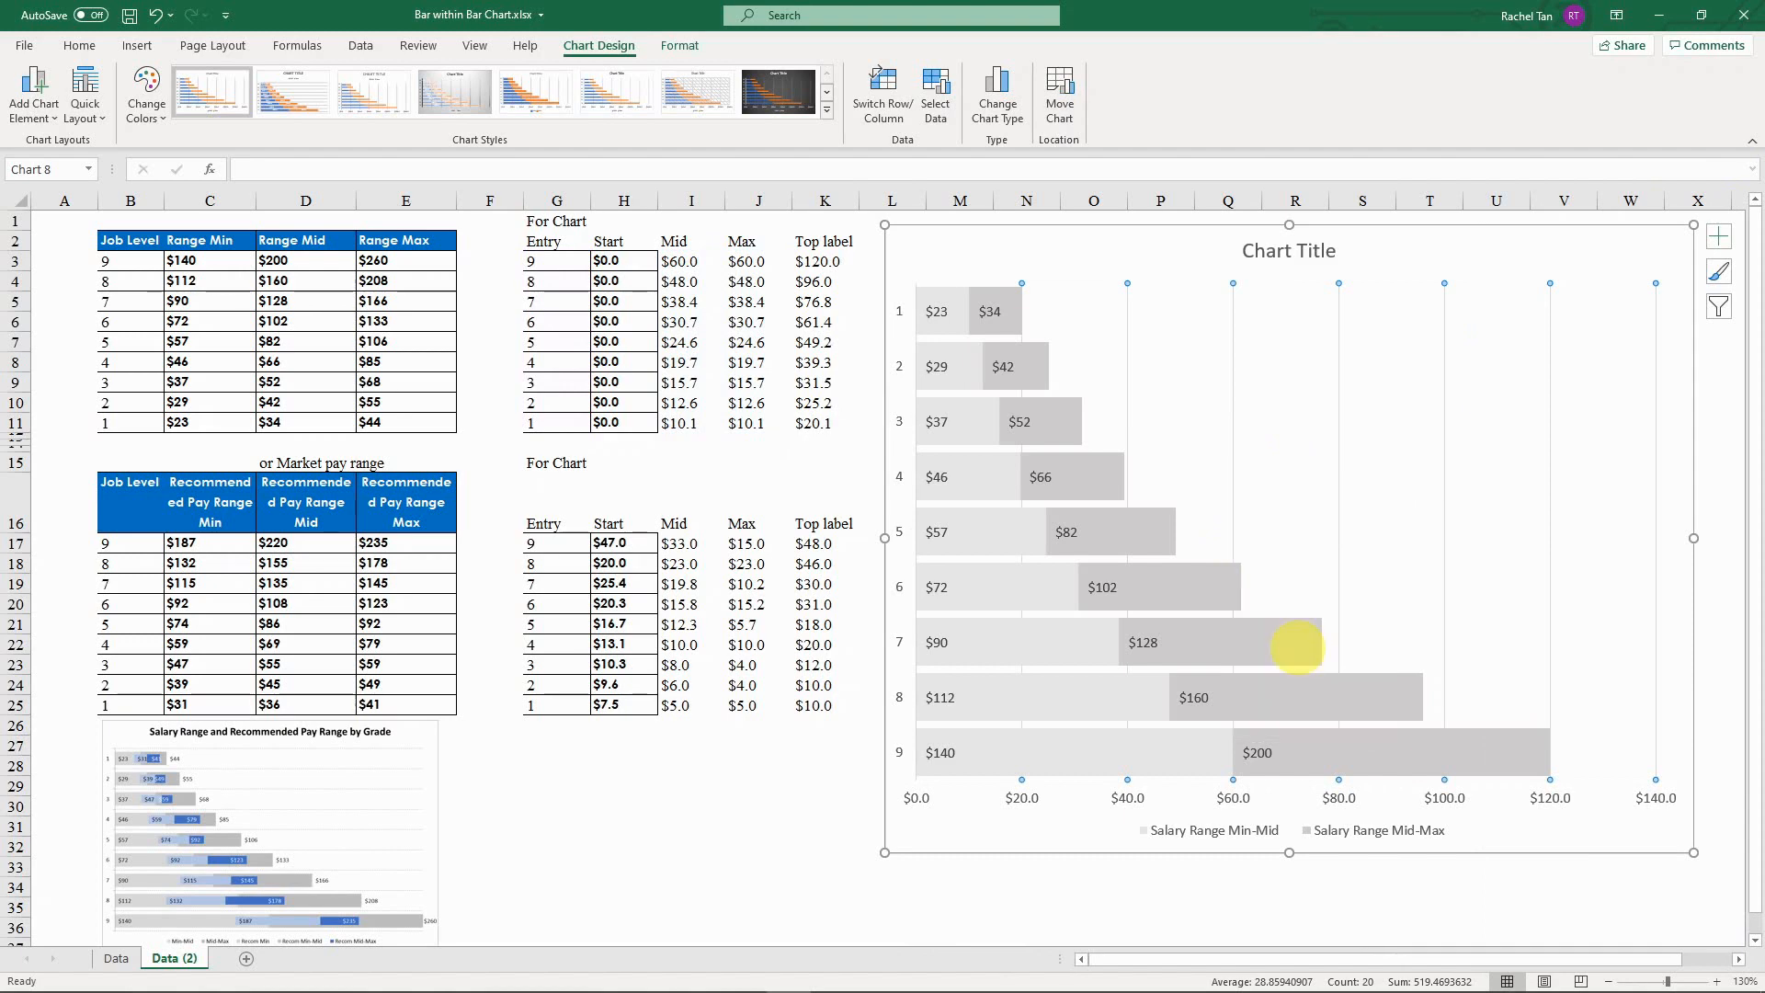
click(225, 397)
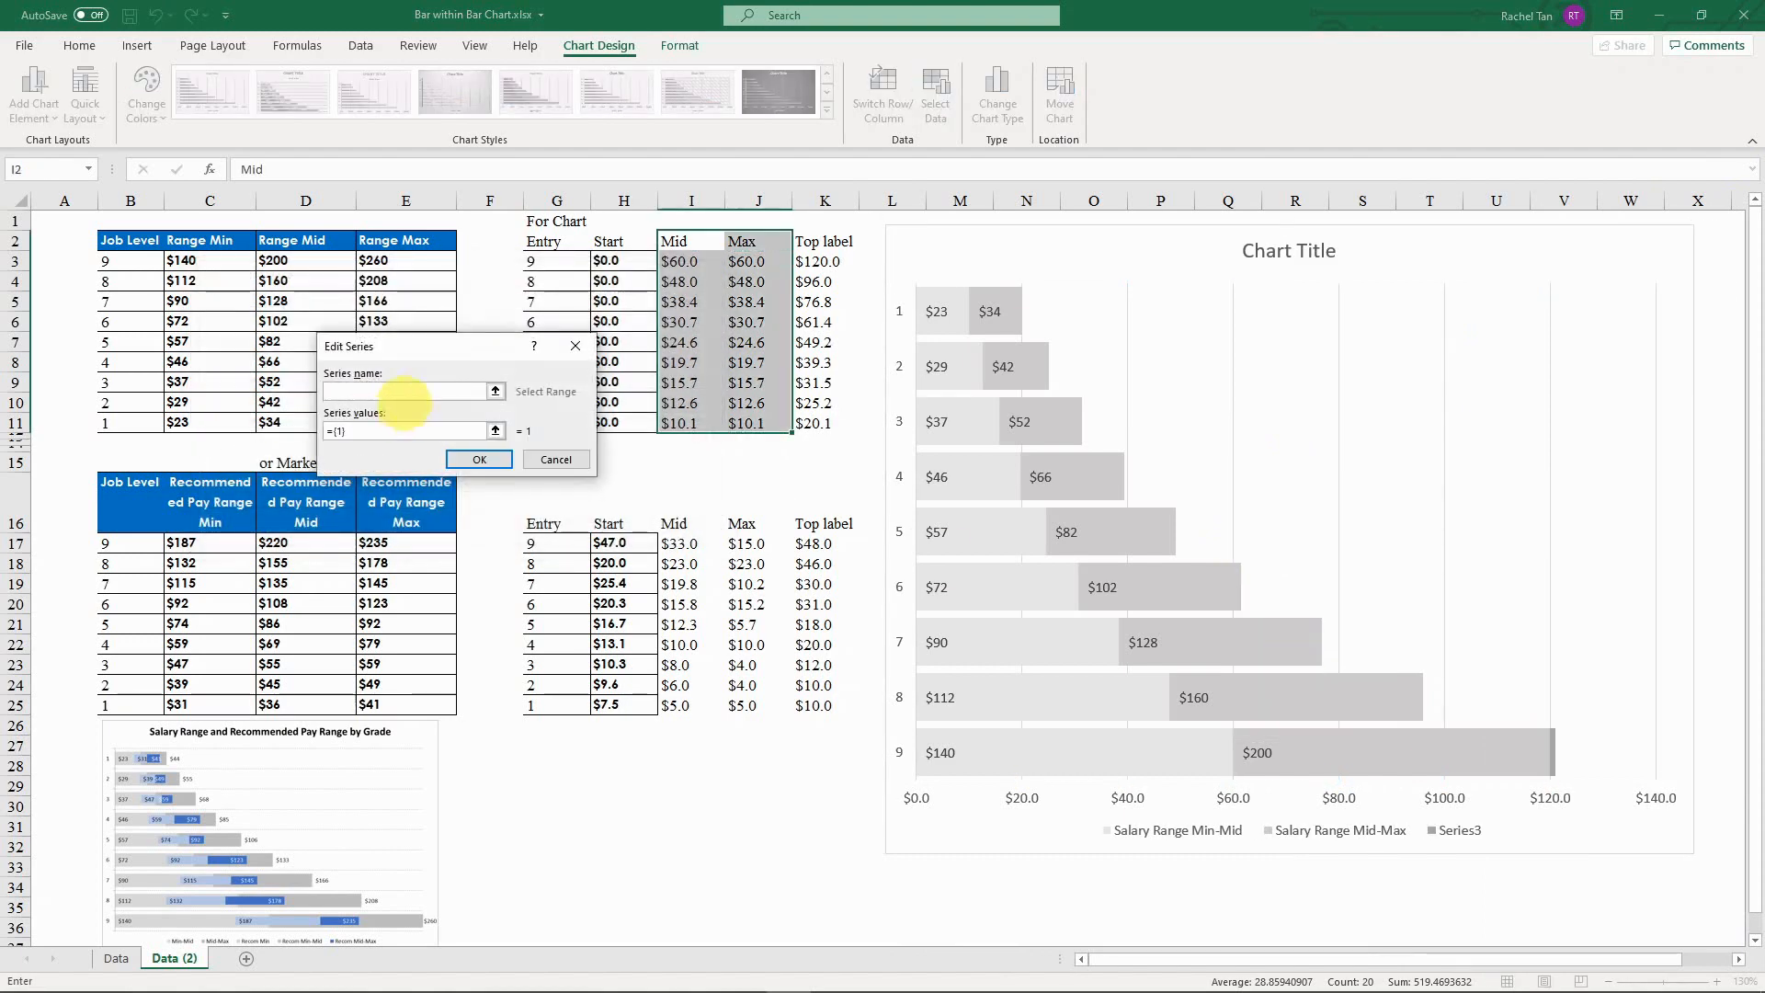
text(Top)
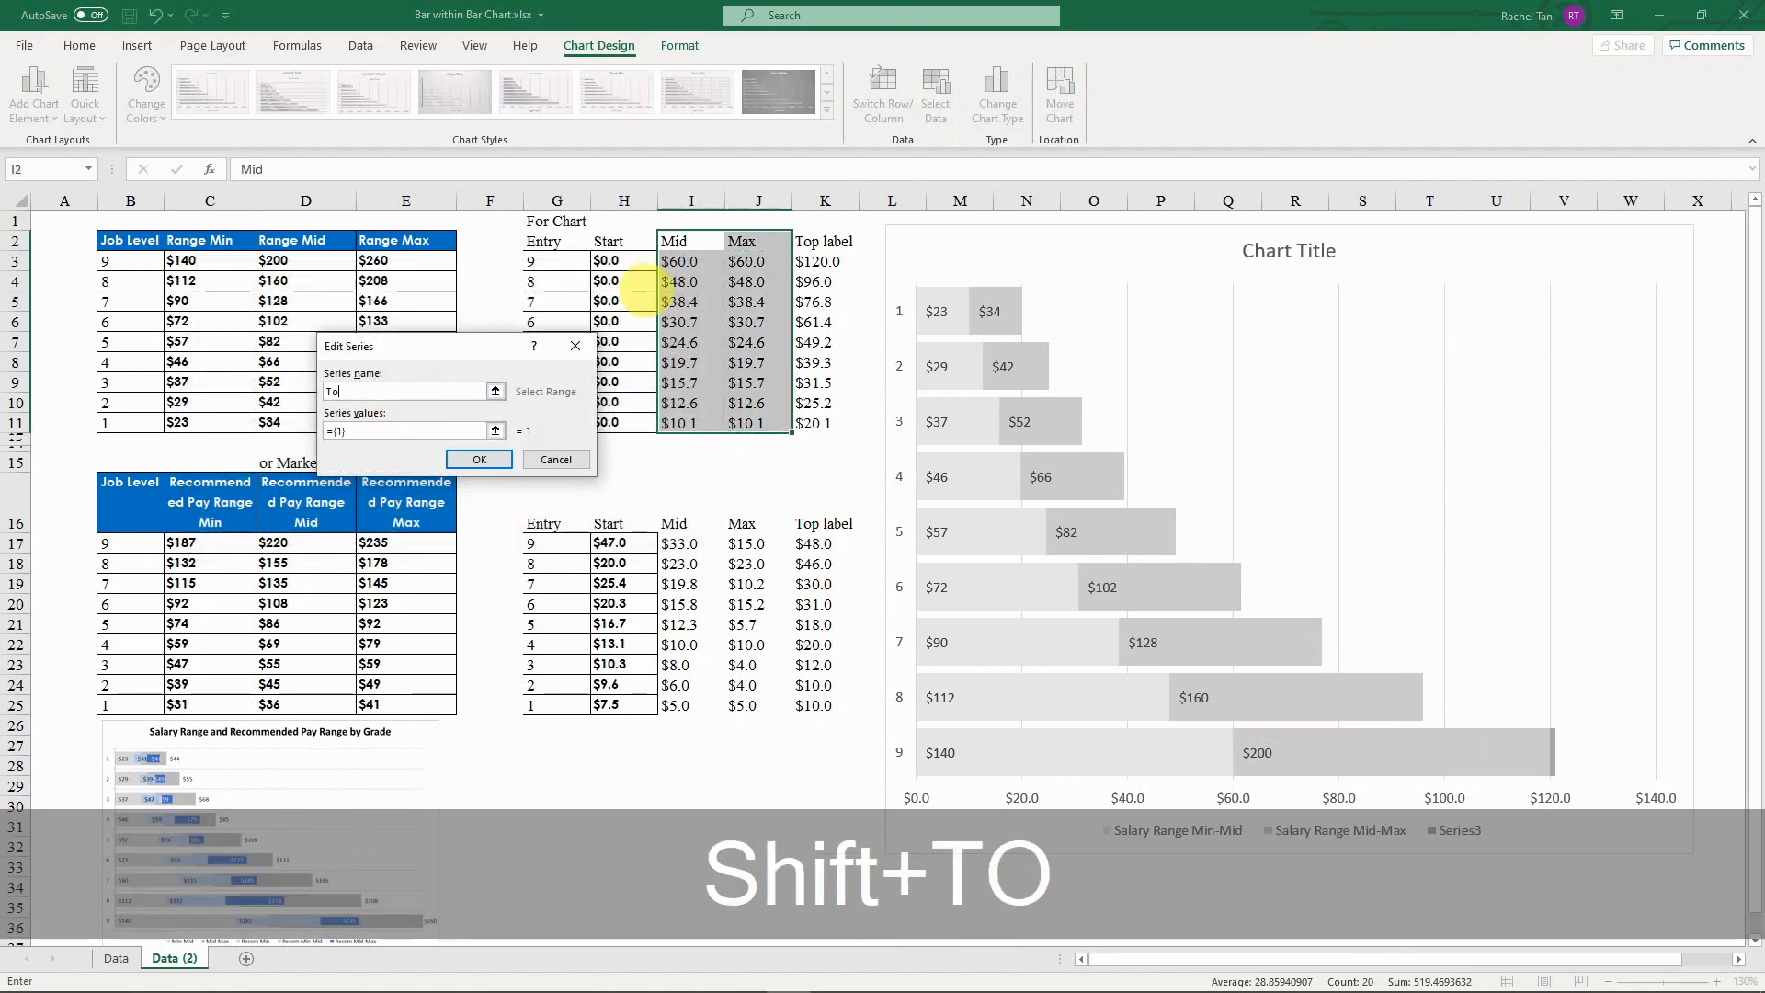
key(BackSpace)
key(BackSpace)
key(BackSpace)
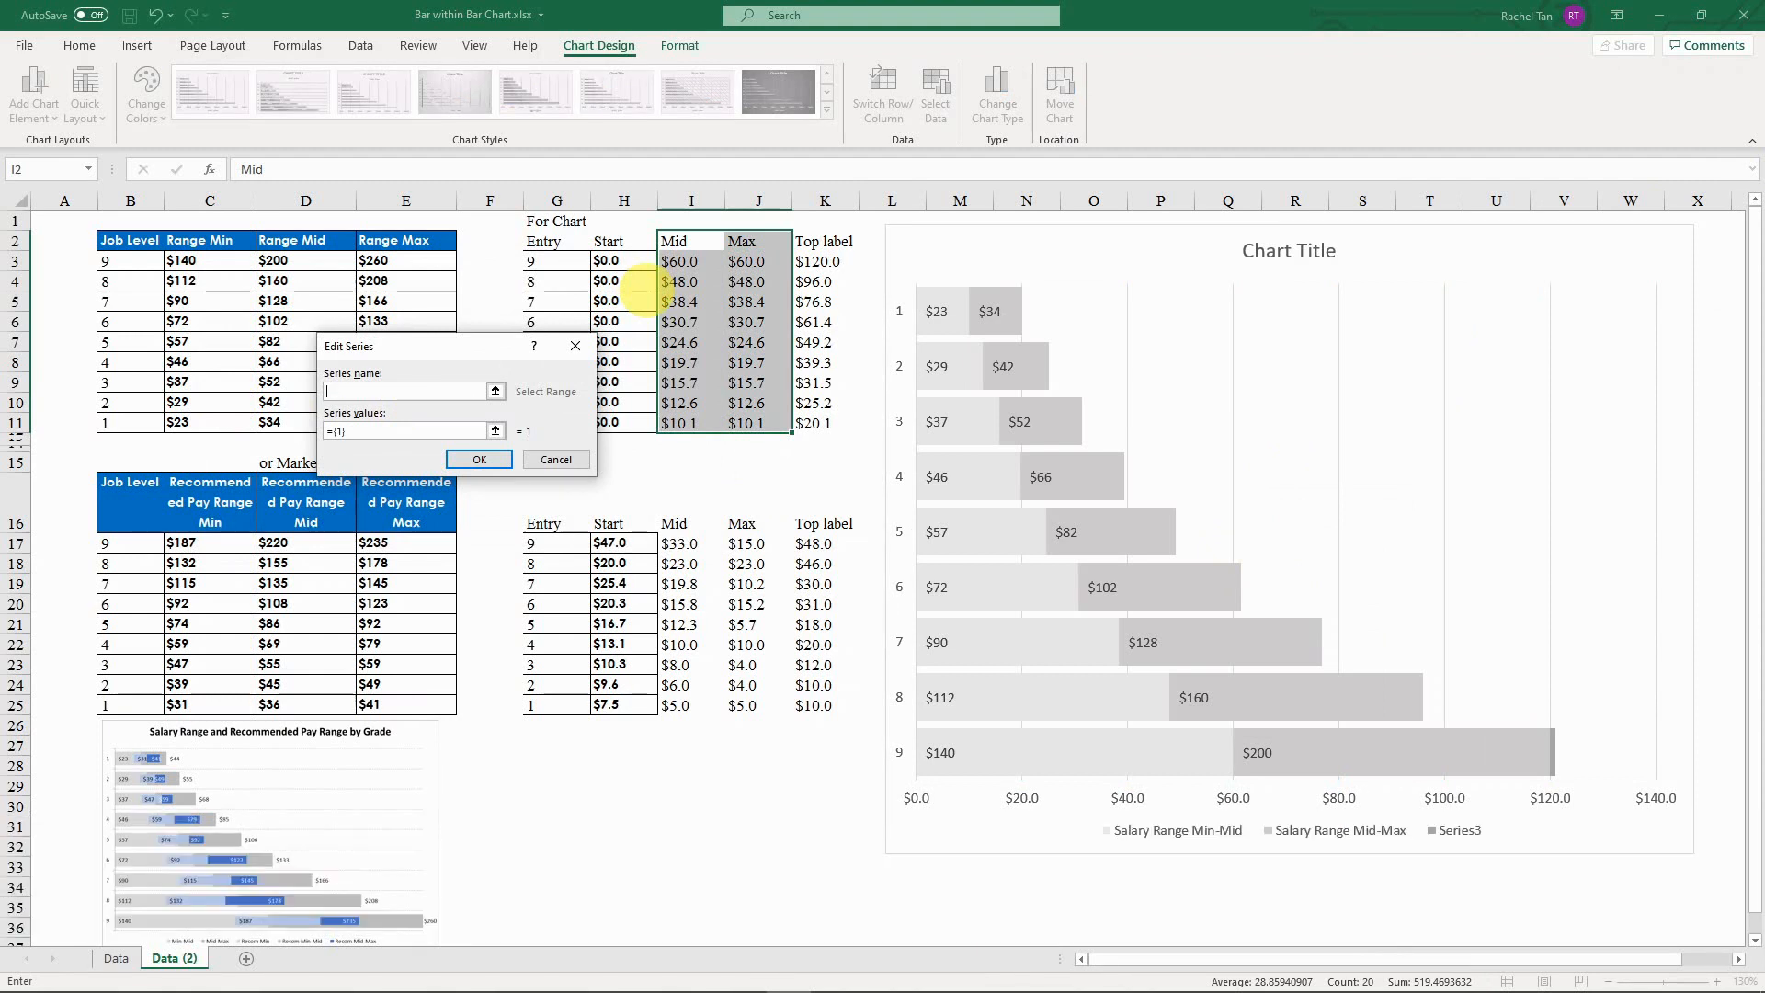
click(823, 241)
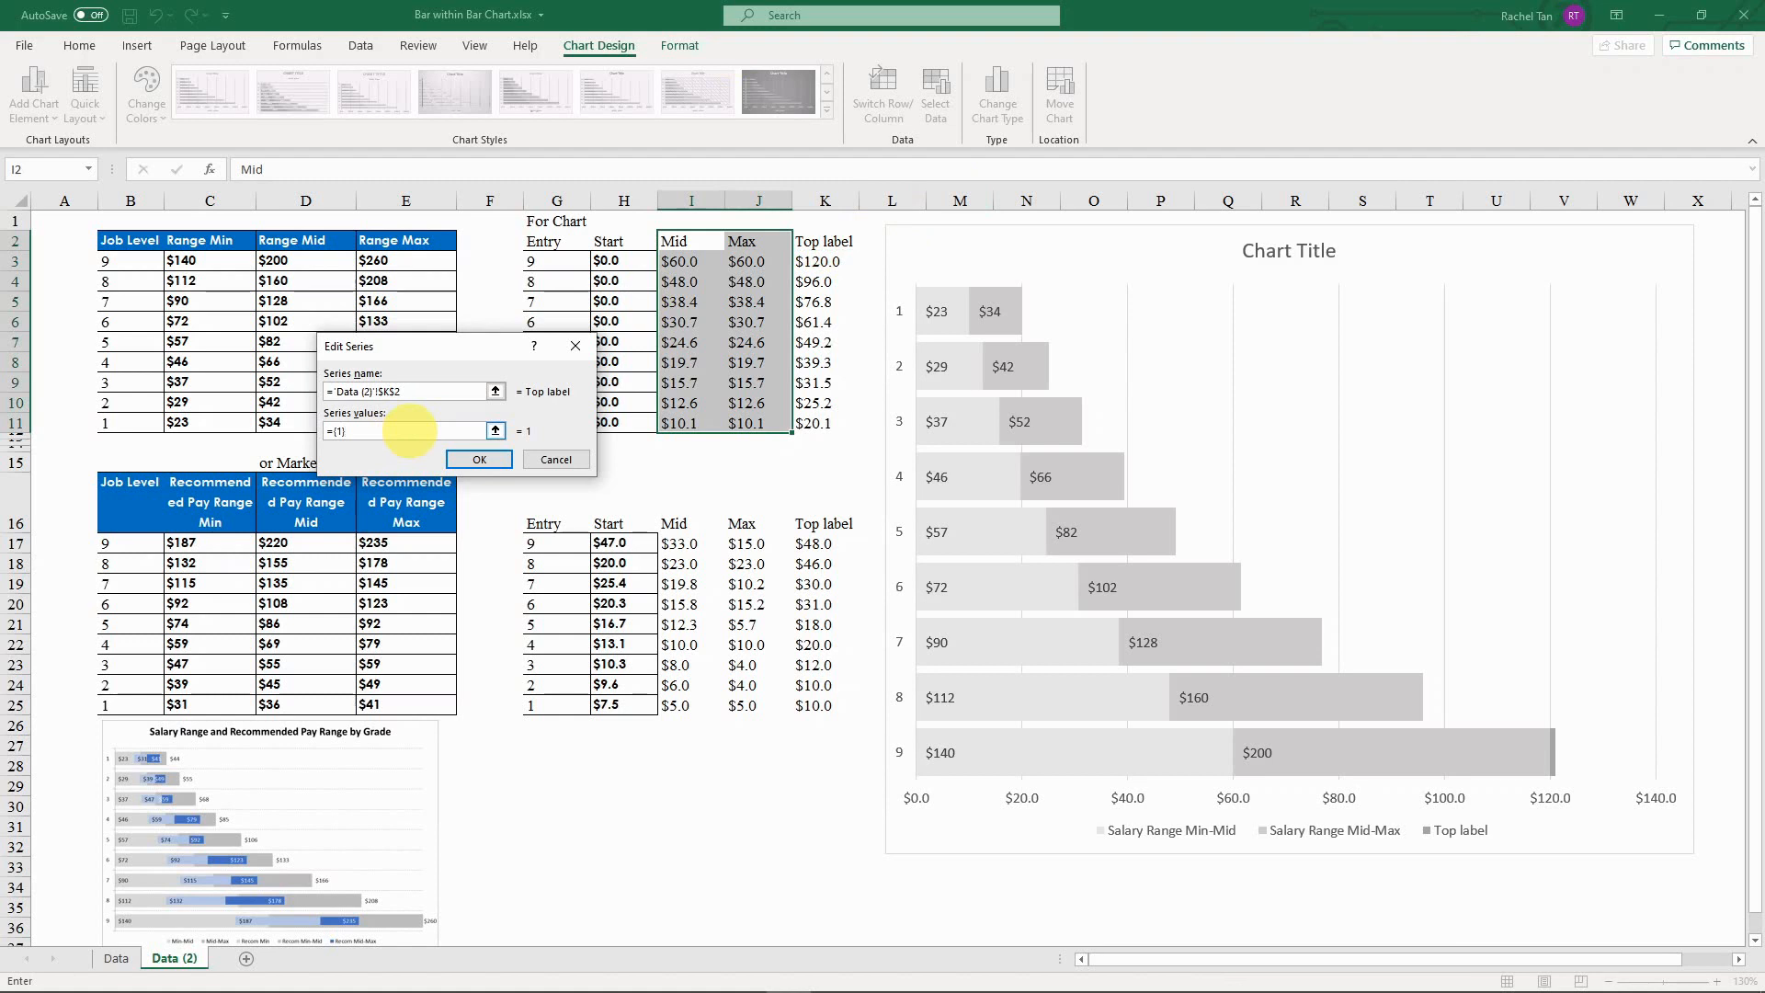
drag(813, 261, 813, 423)
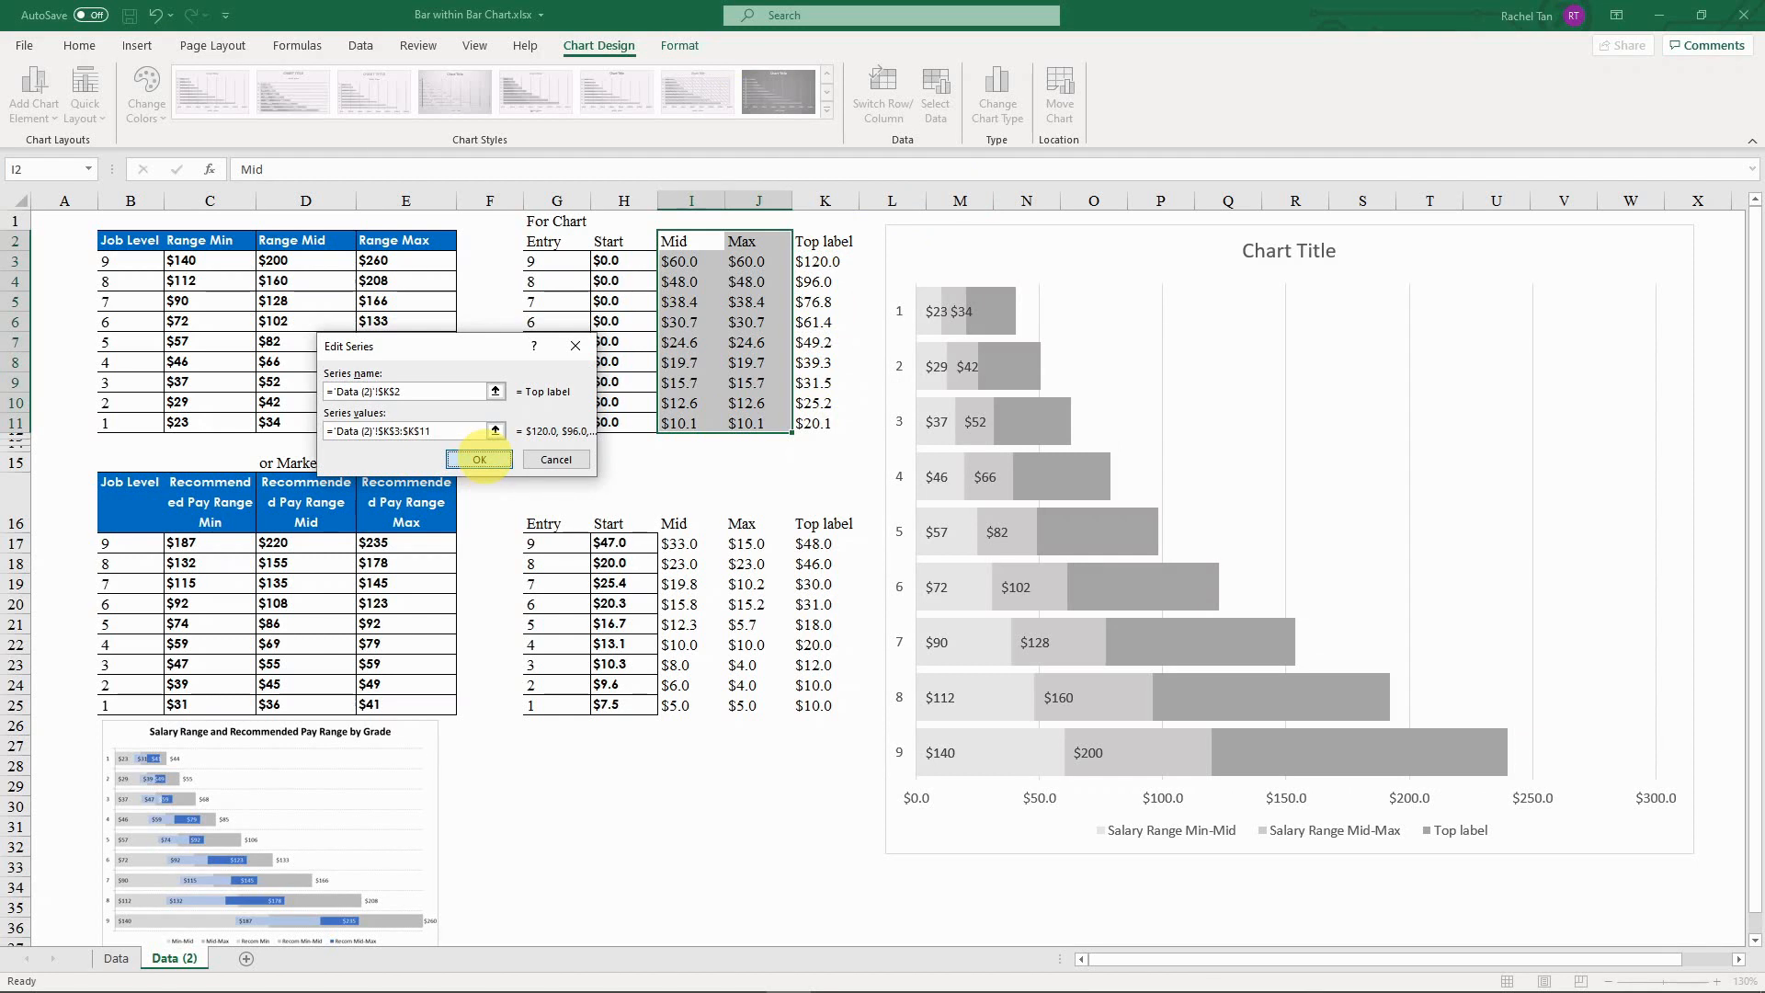
click(479, 459)
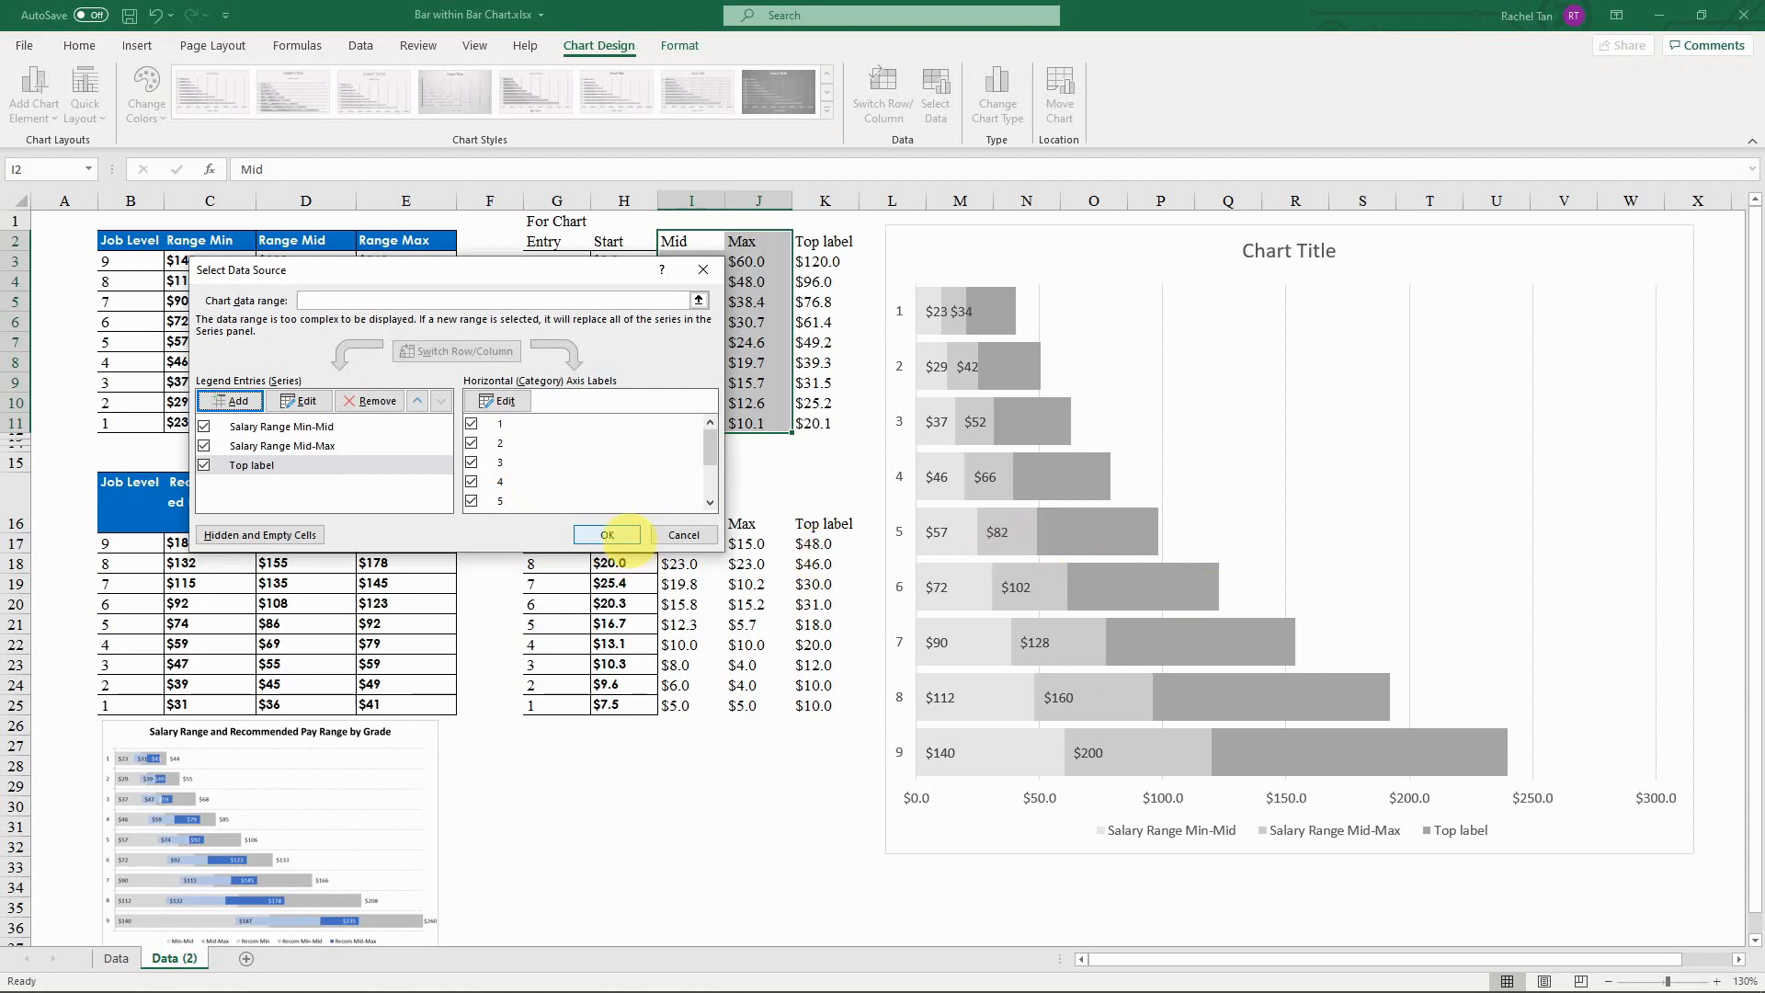
click(606, 535)
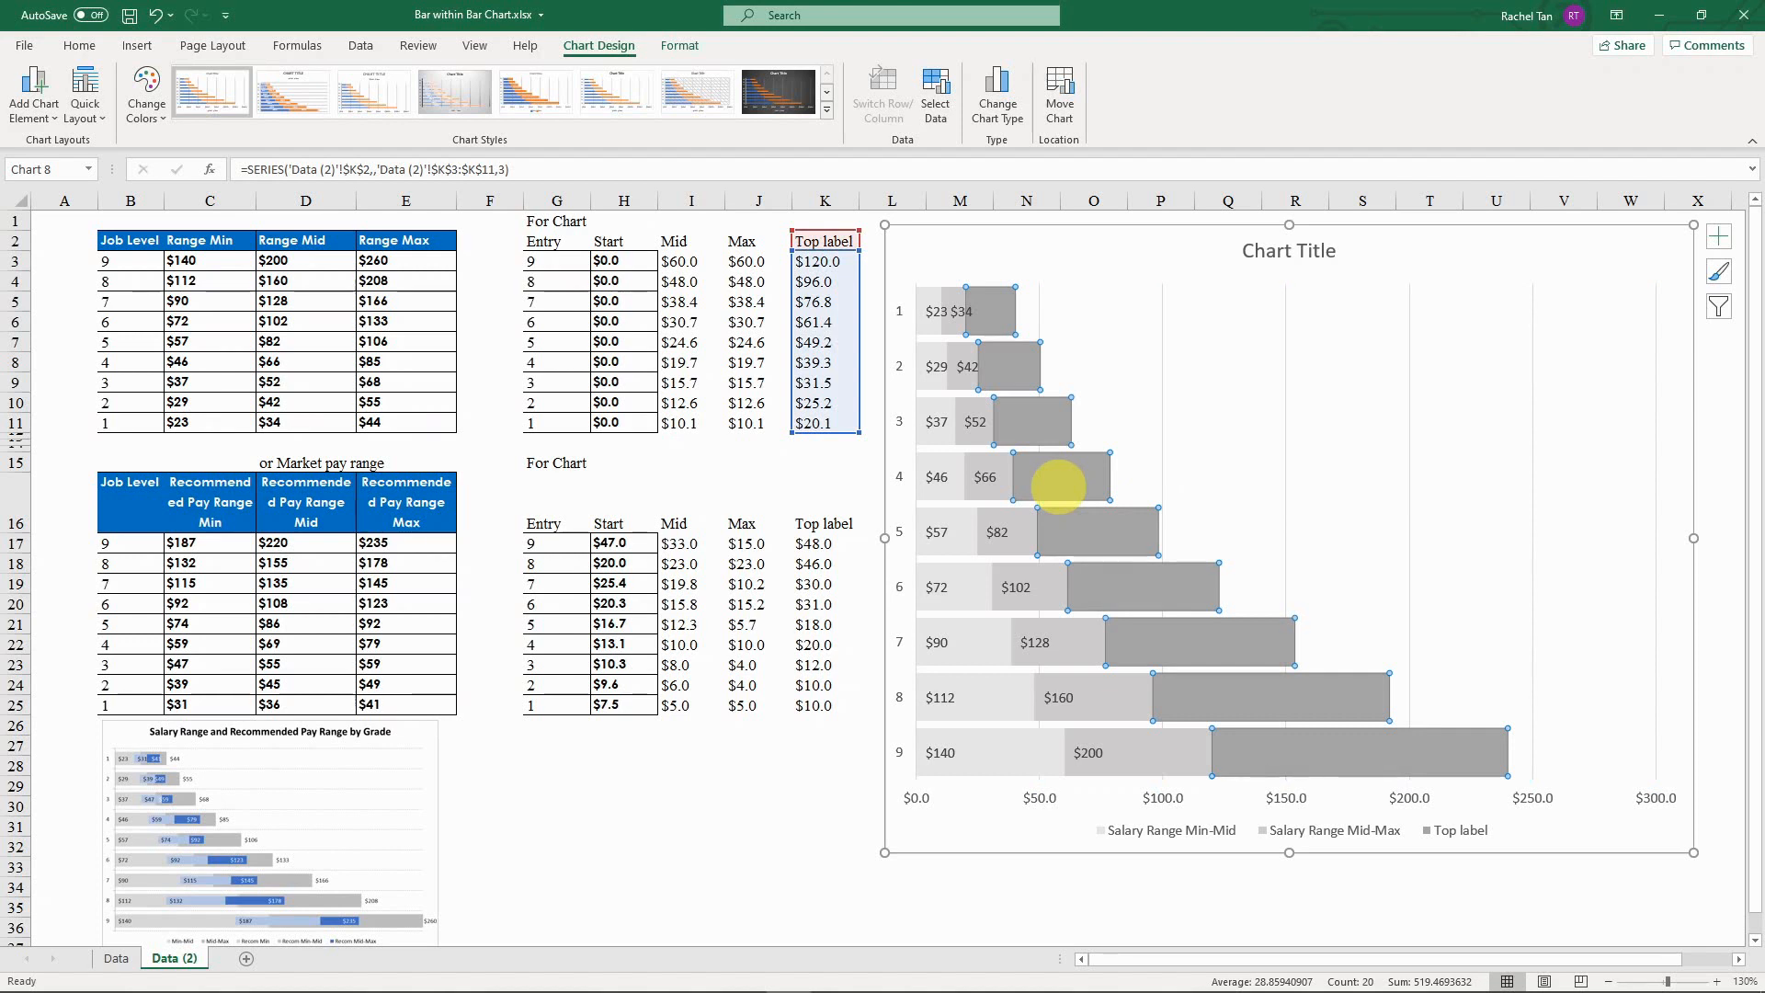
Step: Set the Top label bars to no fill and delete the chart's vertical gridlines
right_click(1066, 473)
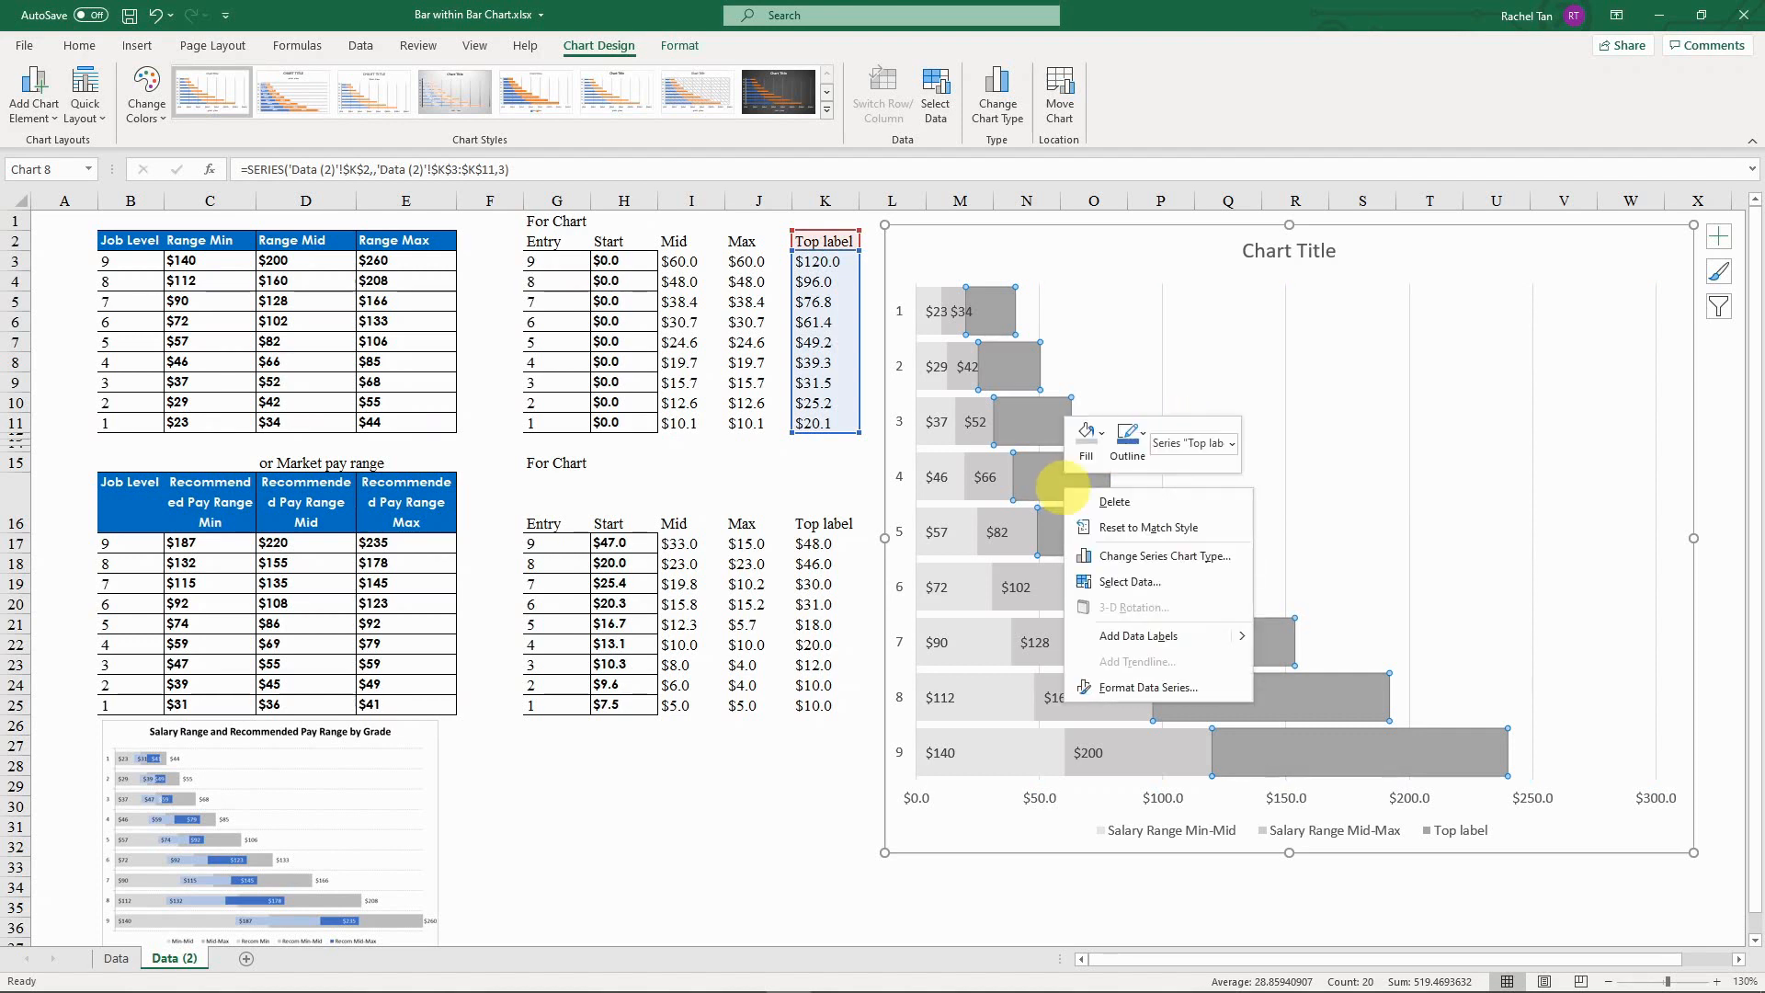
click(1086, 434)
click(1117, 690)
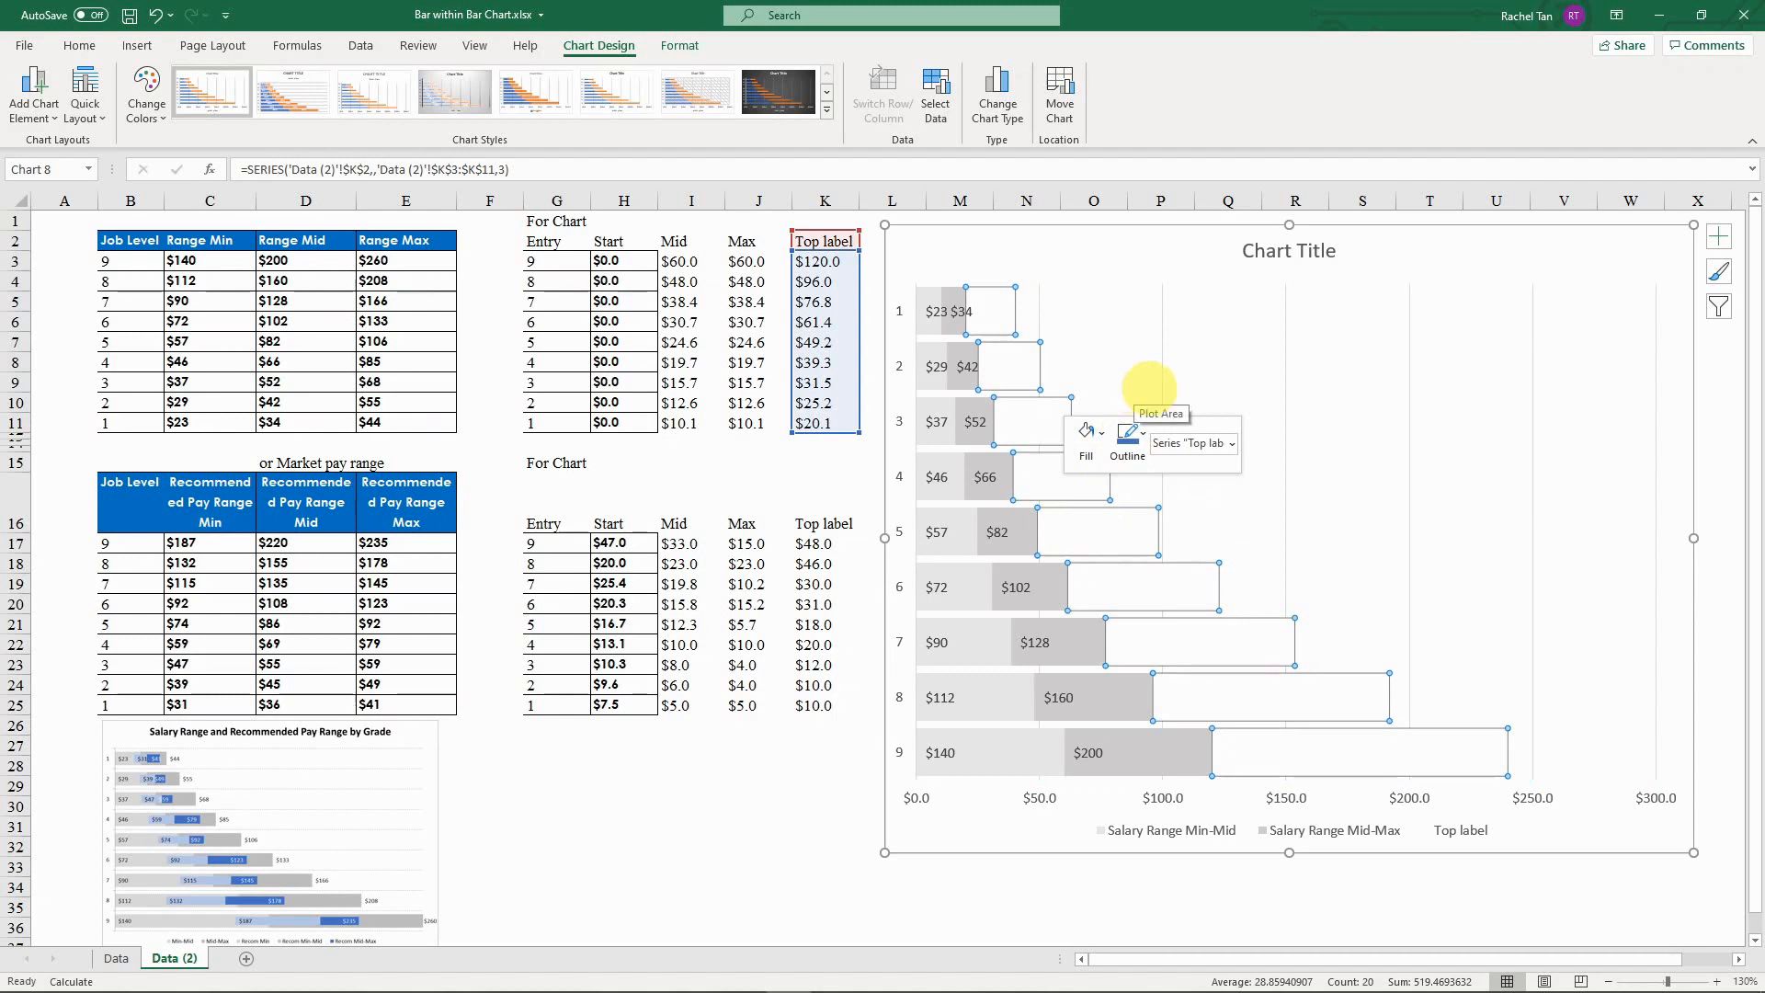
click(1162, 344)
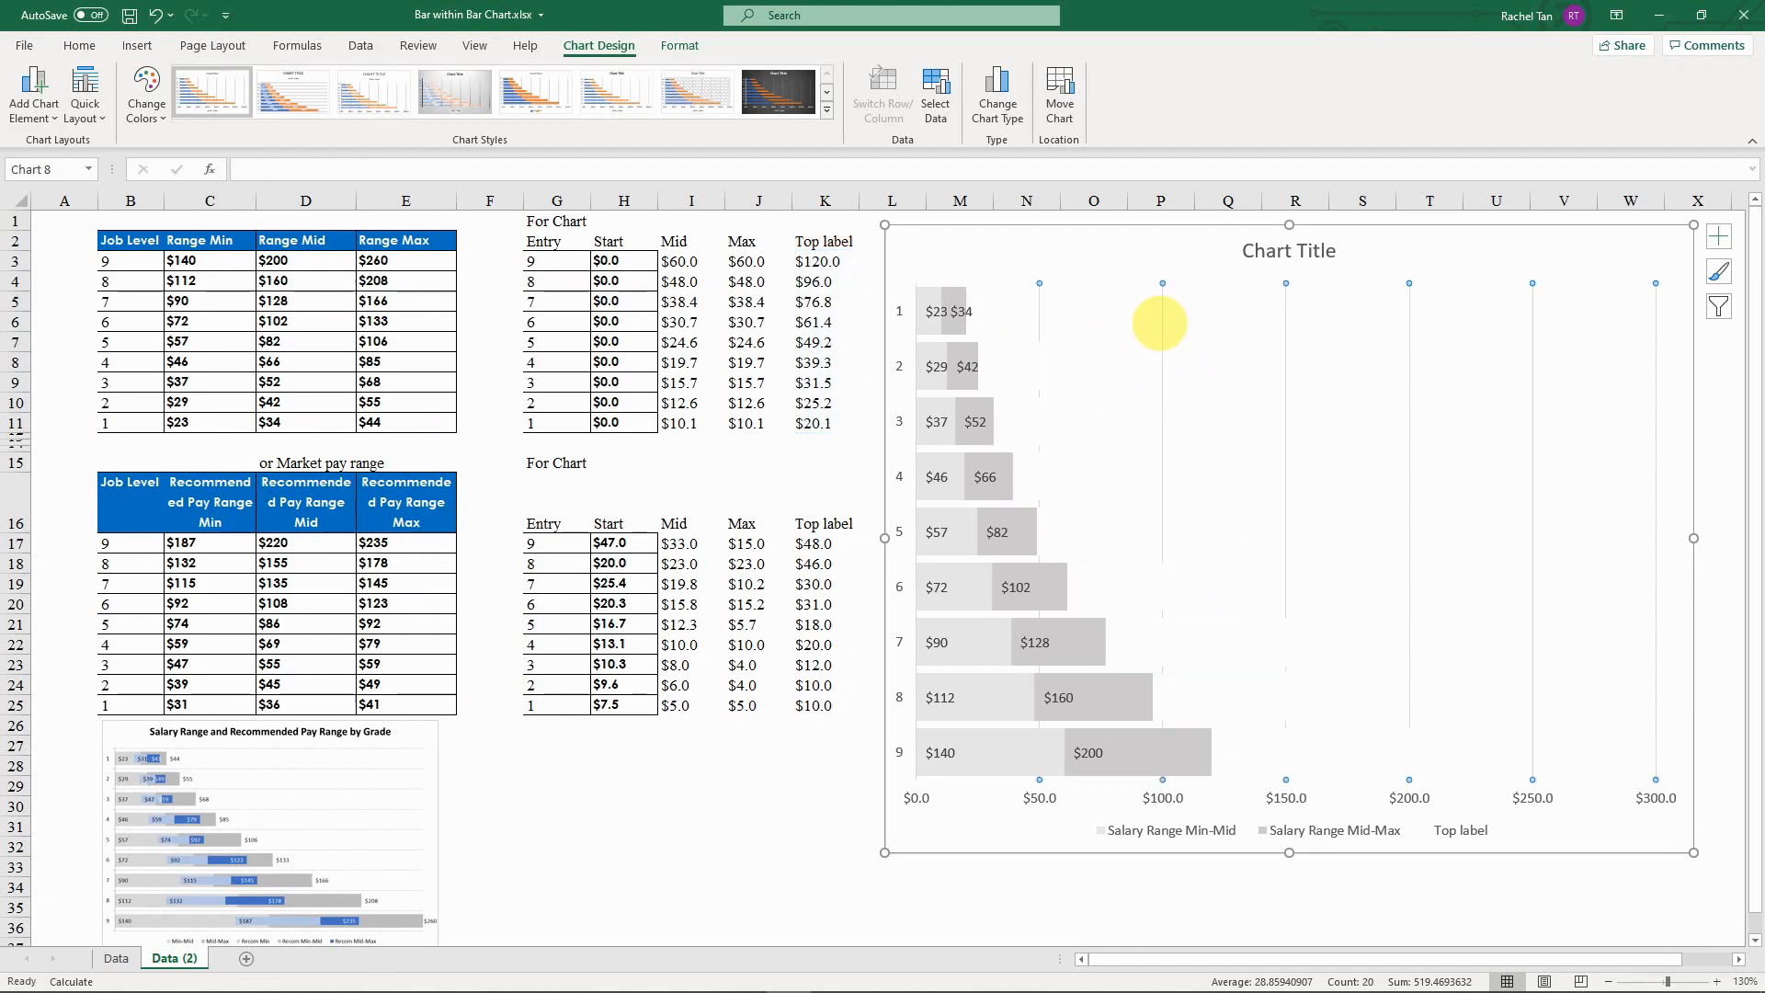
key(Delete)
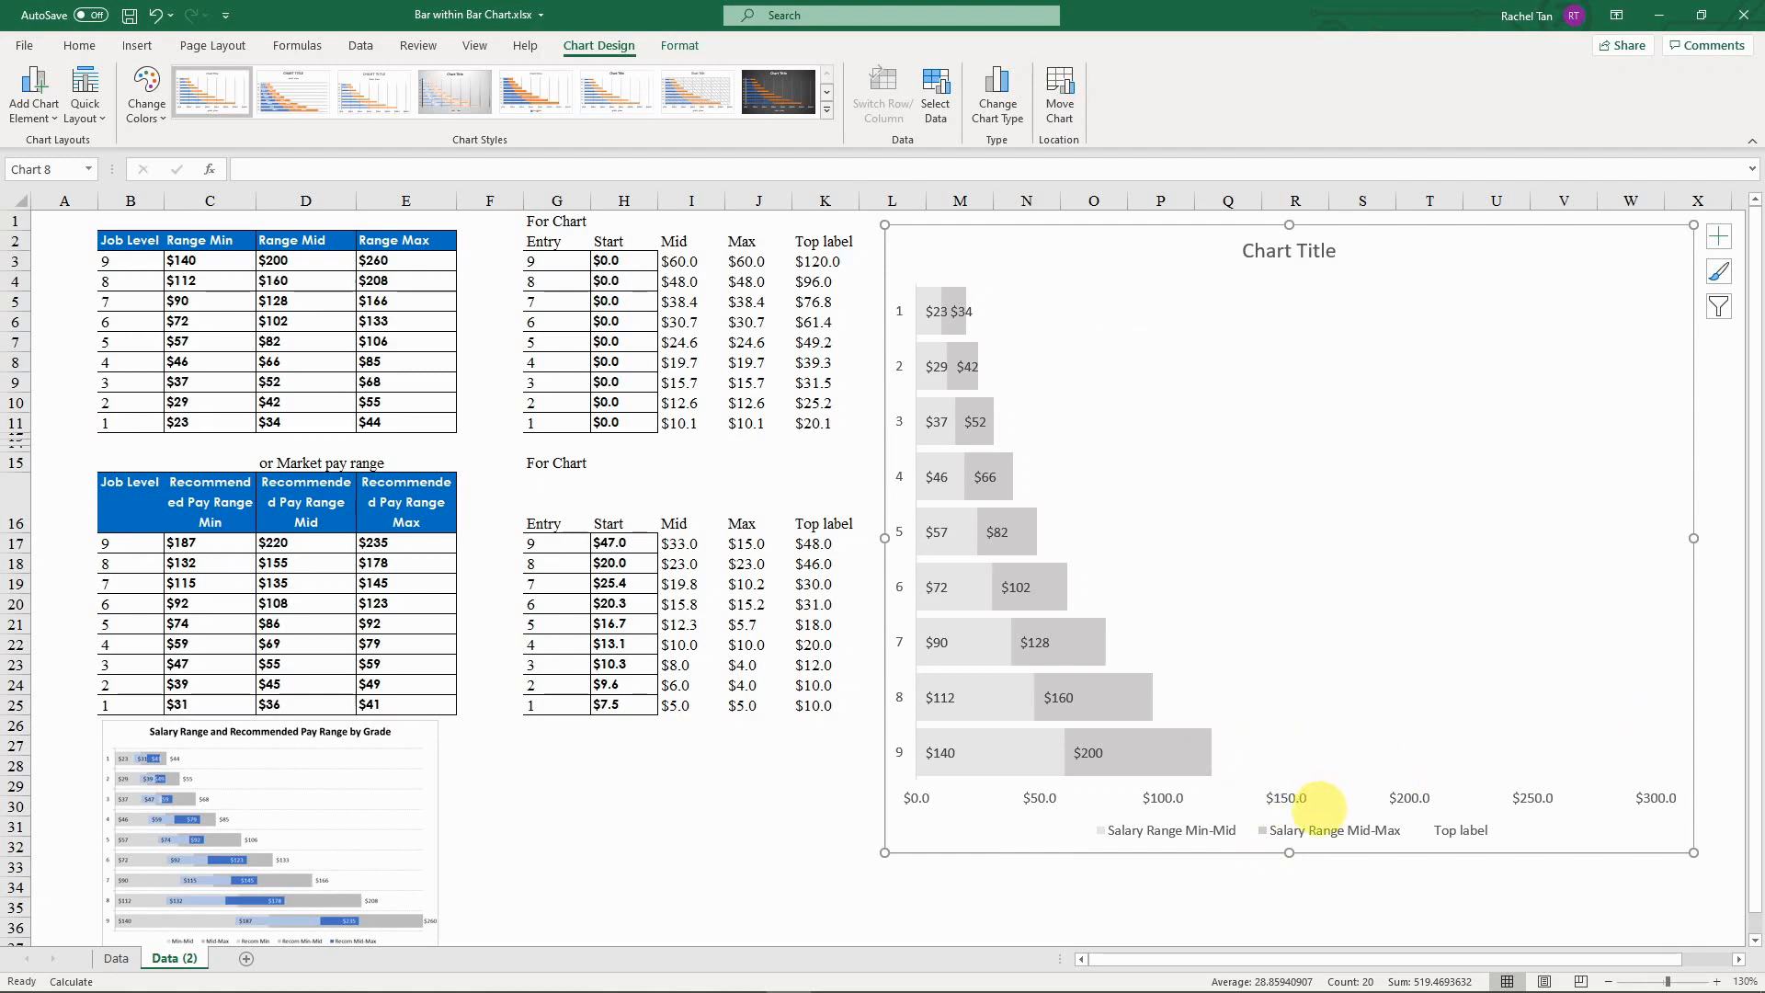
Step: Set the maximum bound of the chart's horizontal axis to 120
double_click(1286, 798)
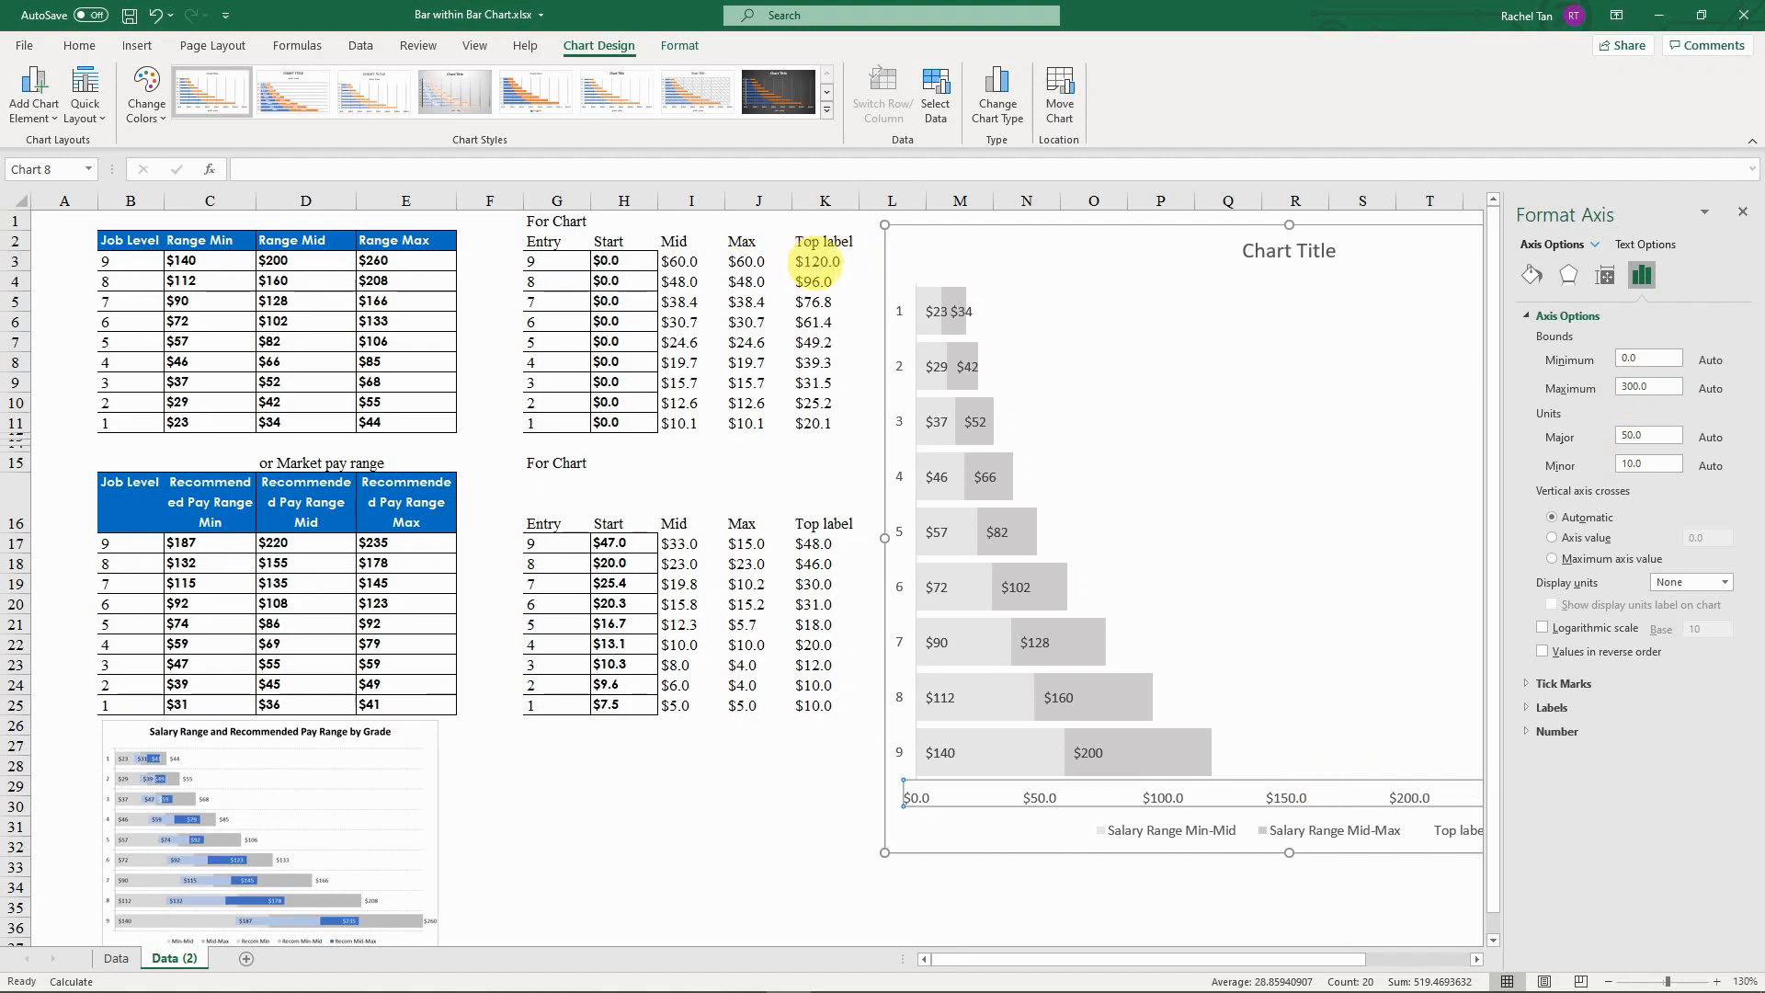
double_click(1635, 387)
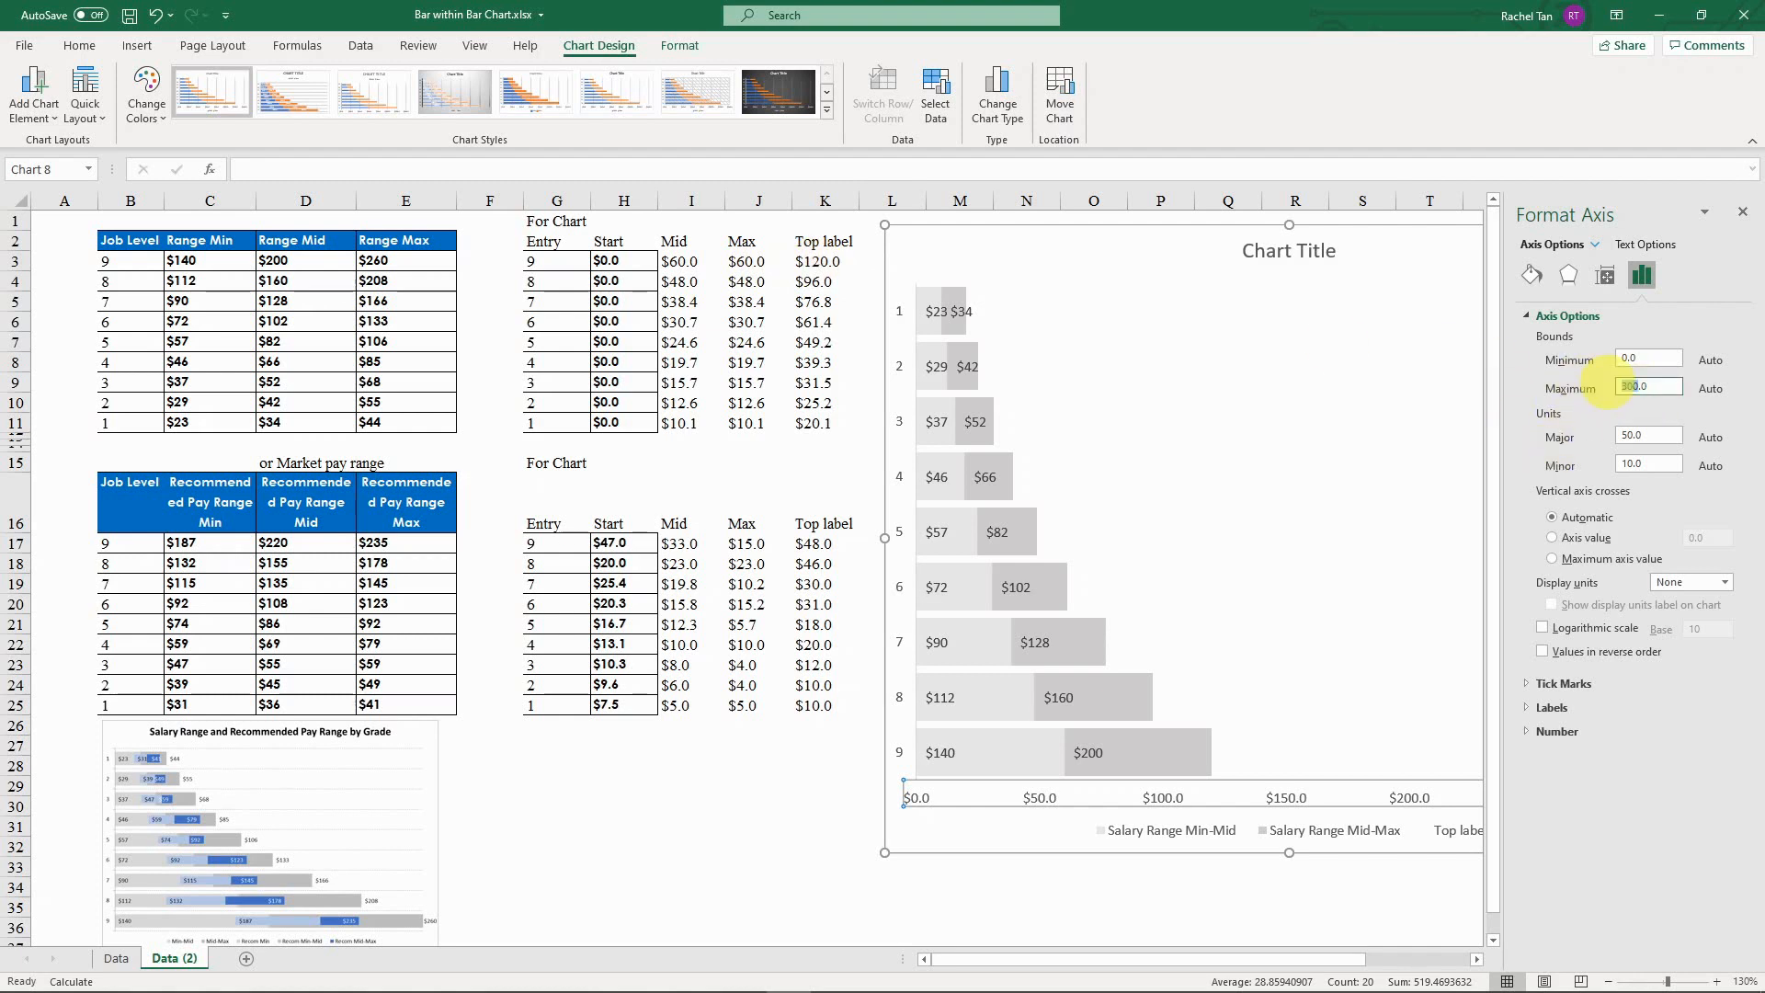
key(Return)
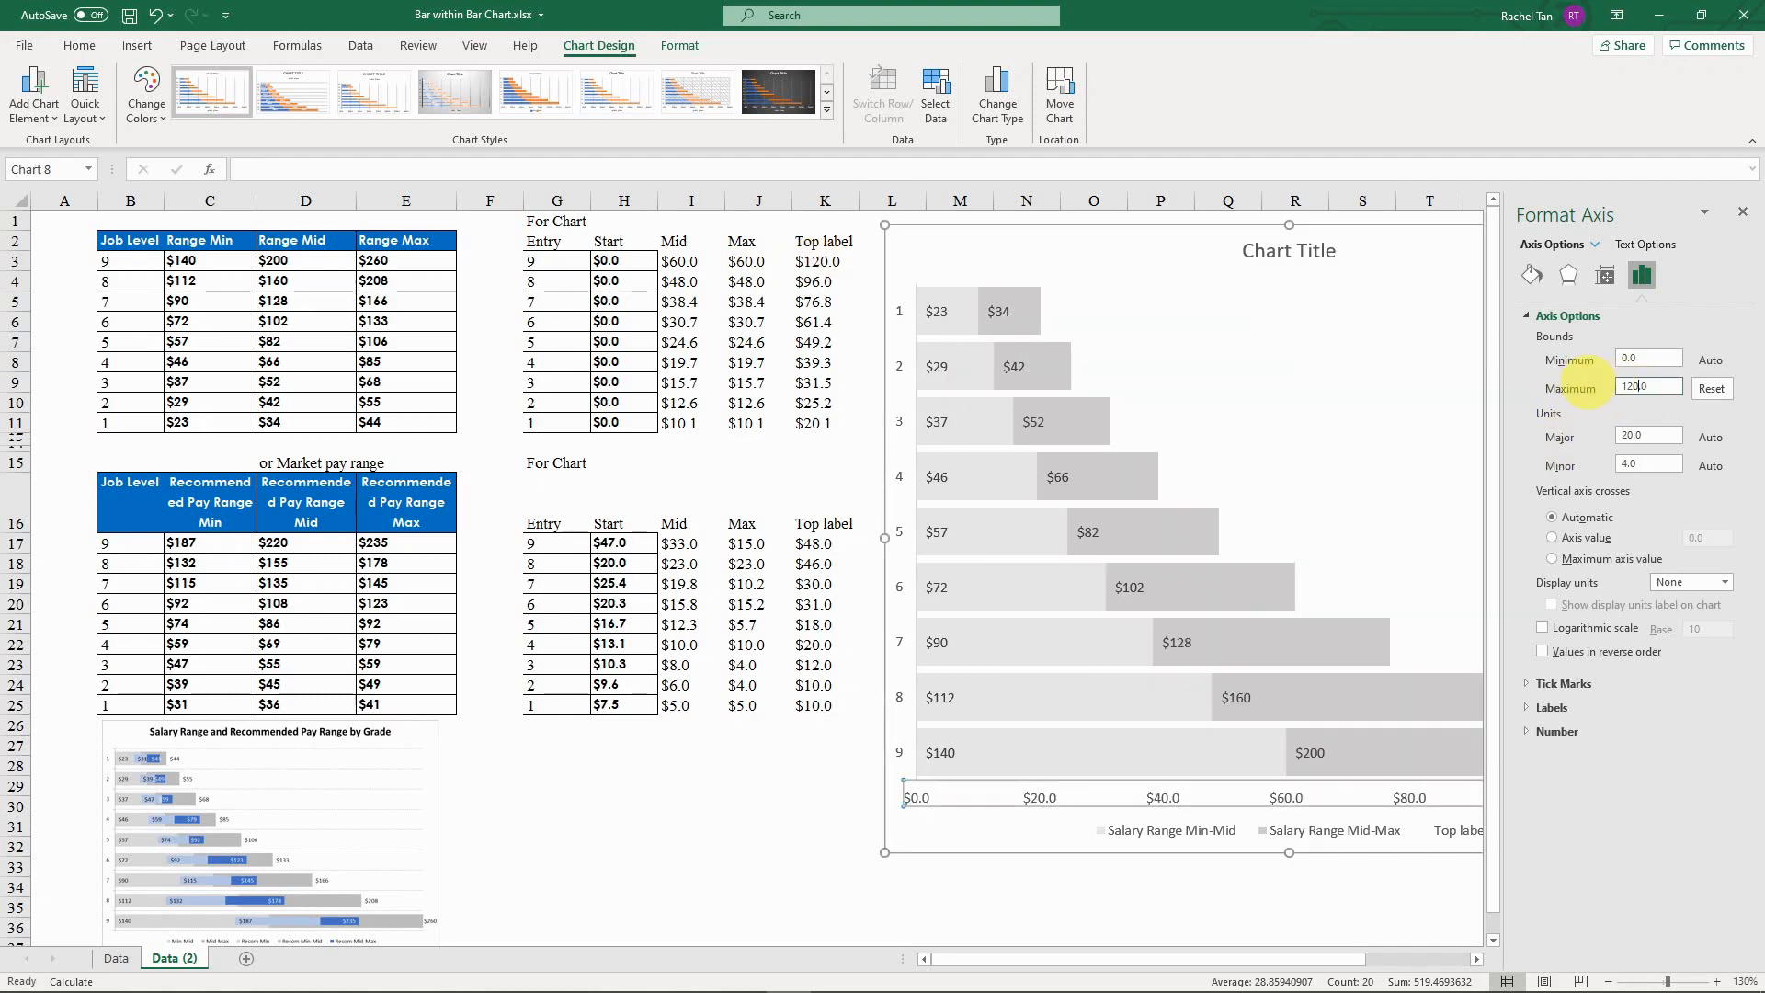
click(1742, 211)
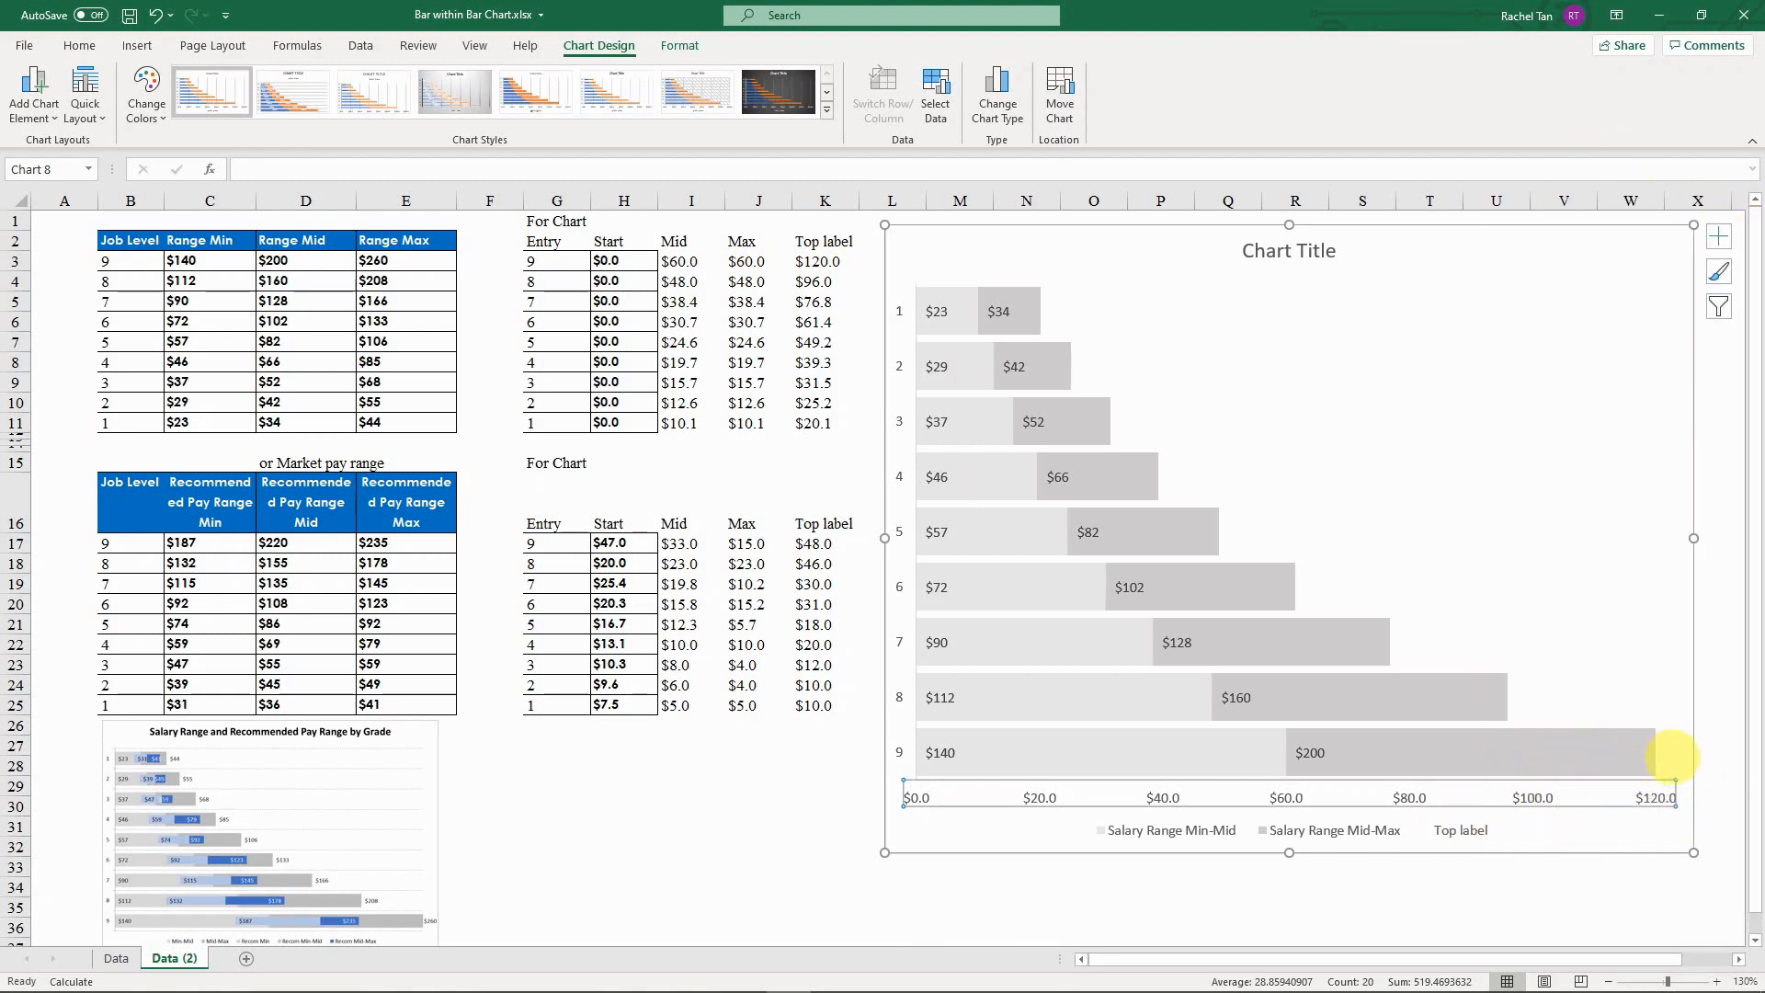
Step: Add data labels to the invisible Top label bars and open the label options of these labels
click(1662, 749)
click(1533, 690)
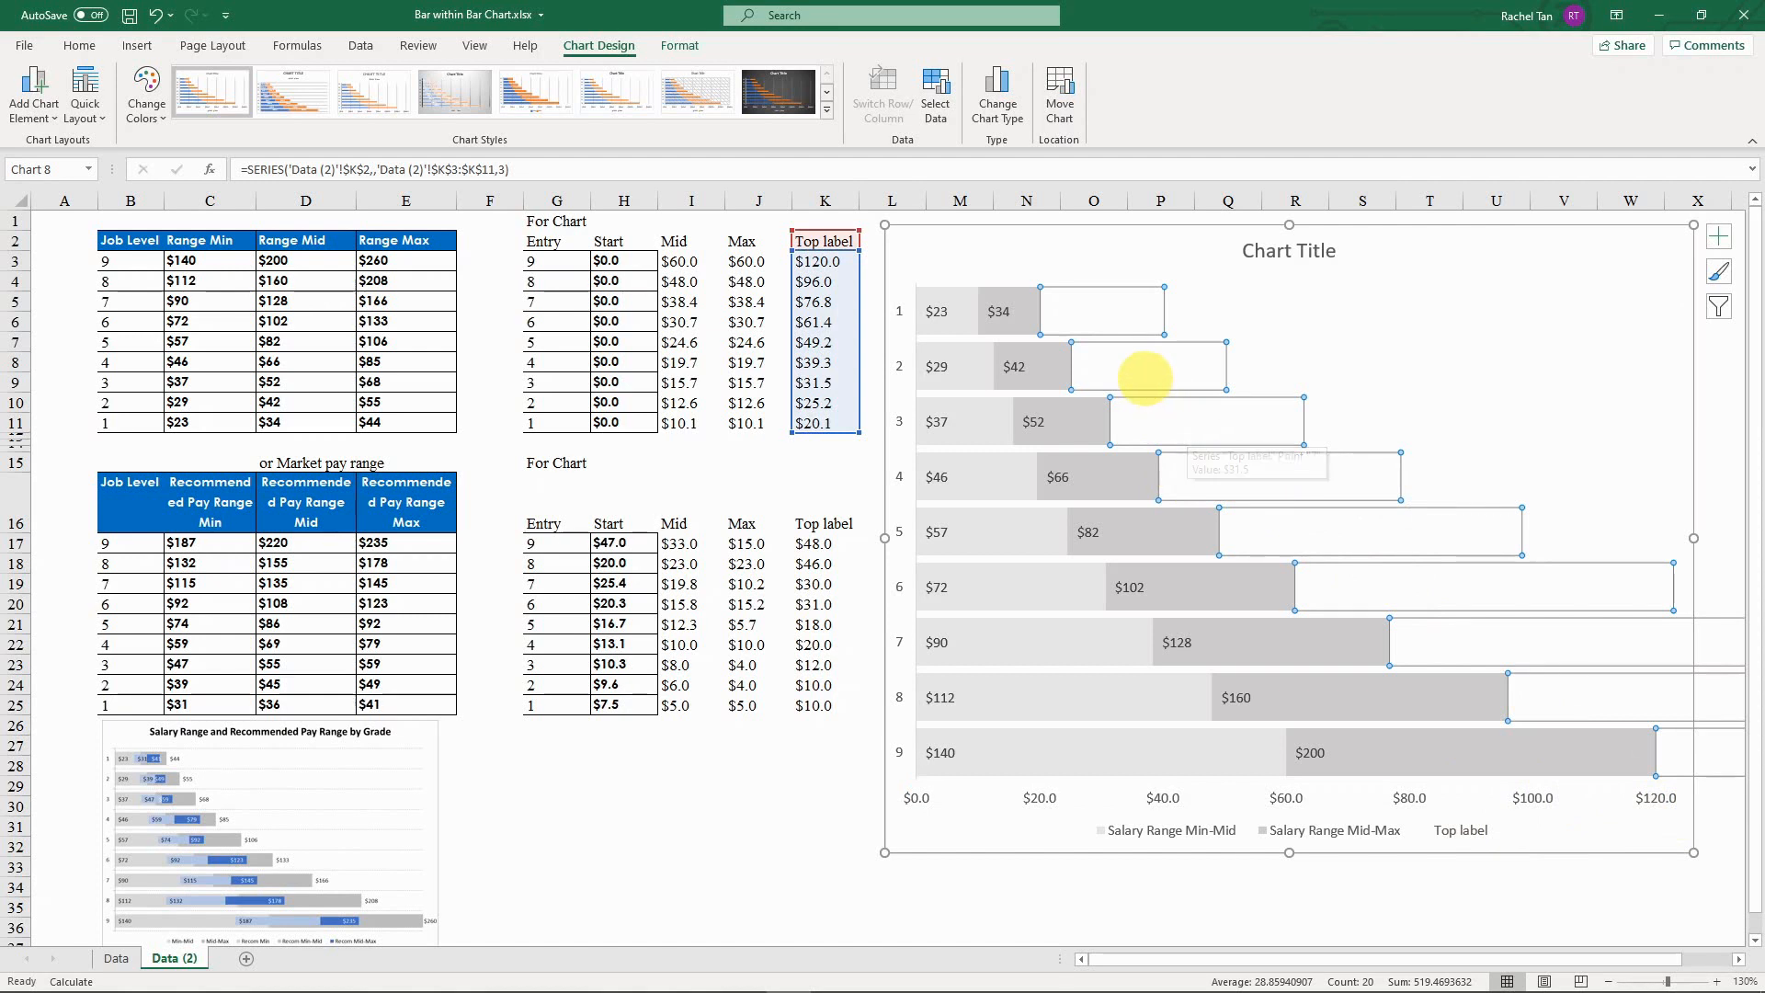
right_click(1146, 377)
click(1250, 527)
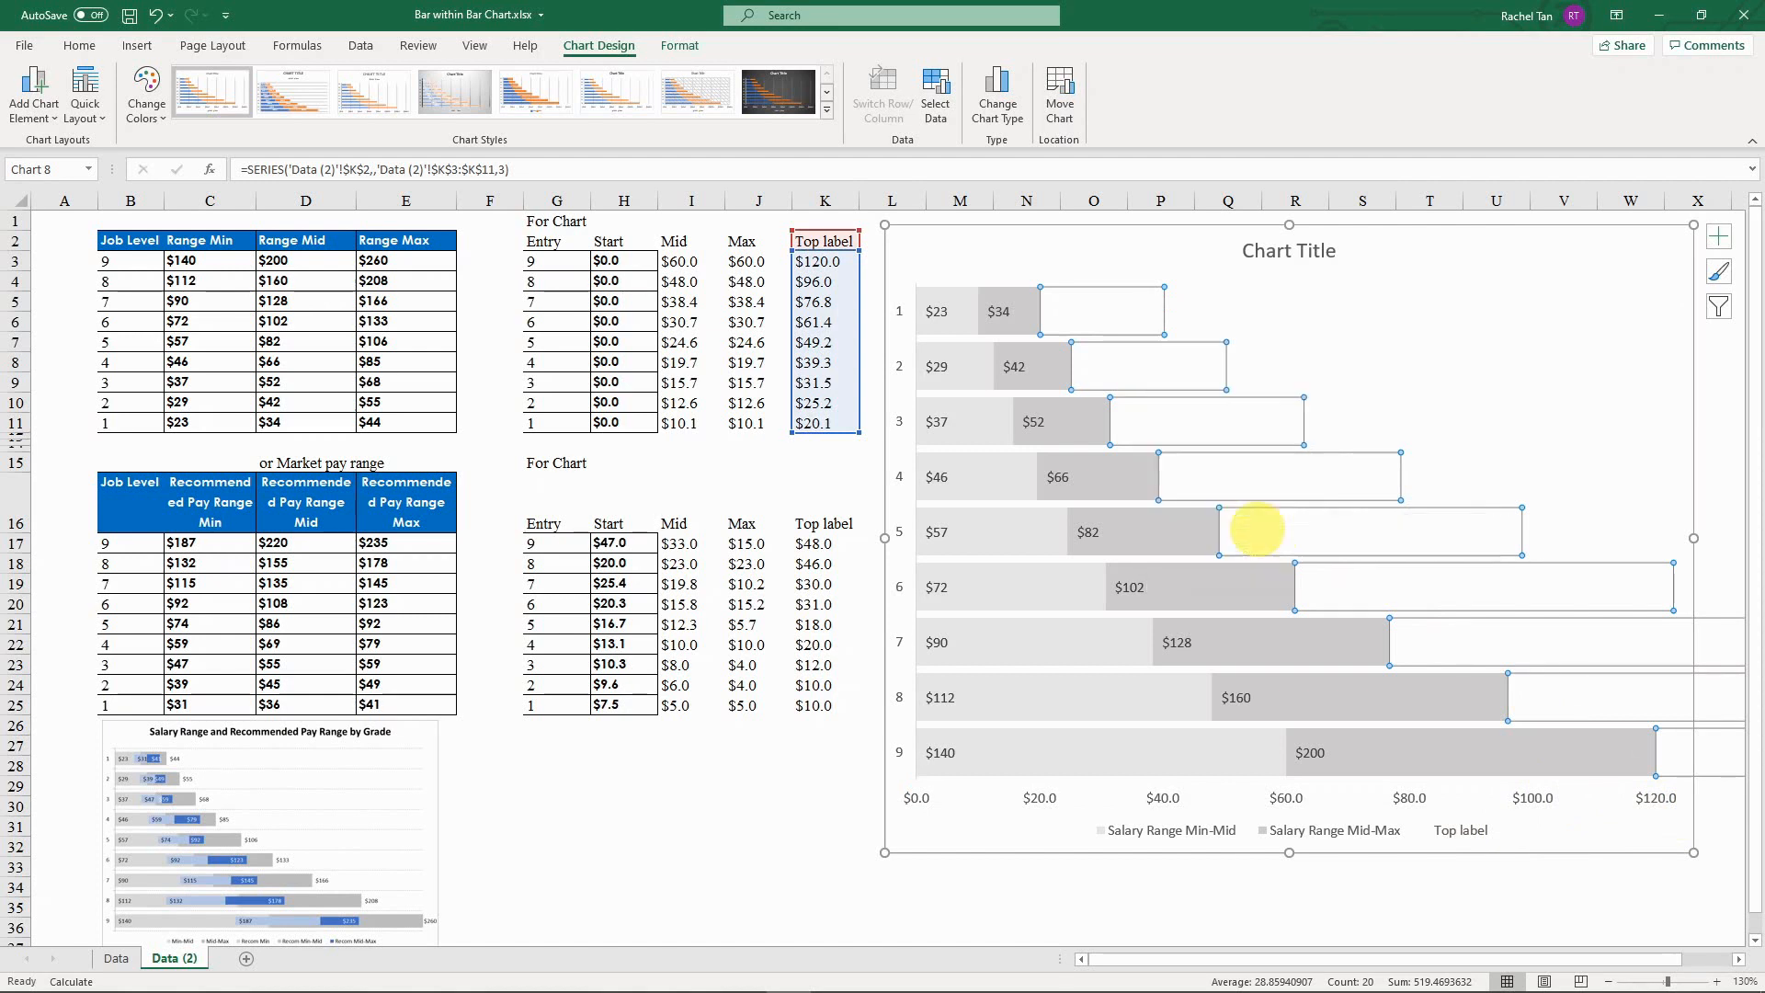
click(1287, 478)
right_click(1292, 480)
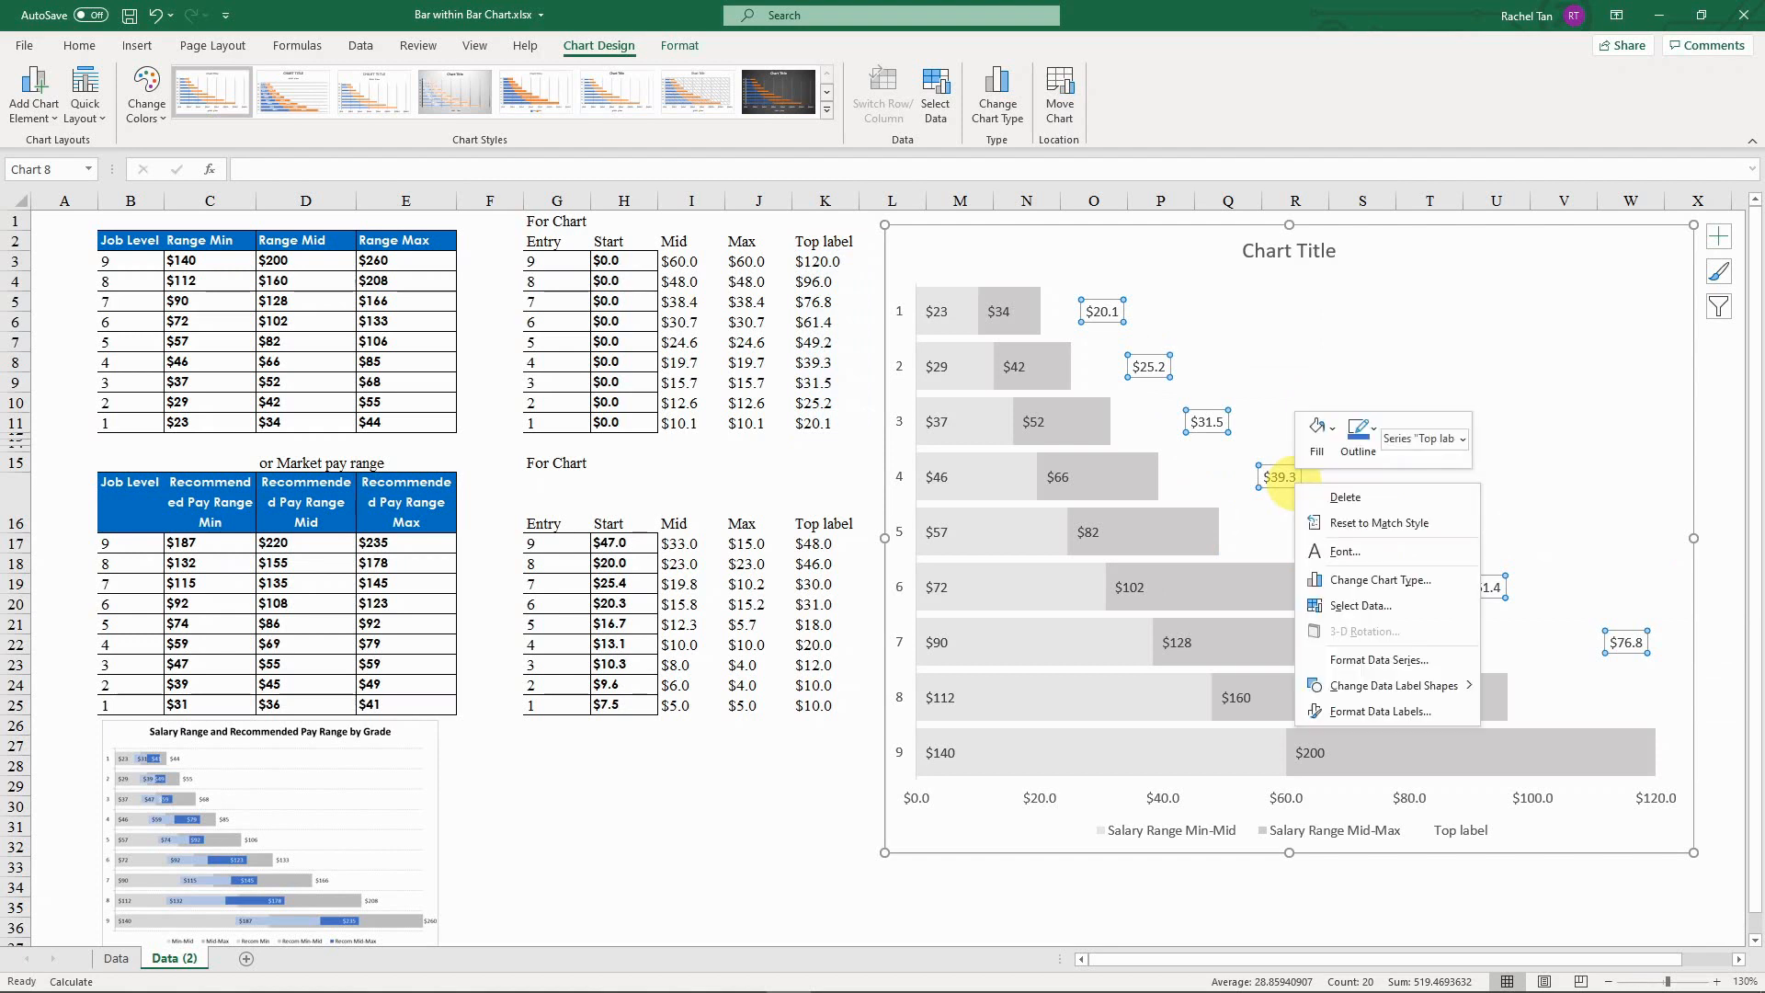
click(1351, 799)
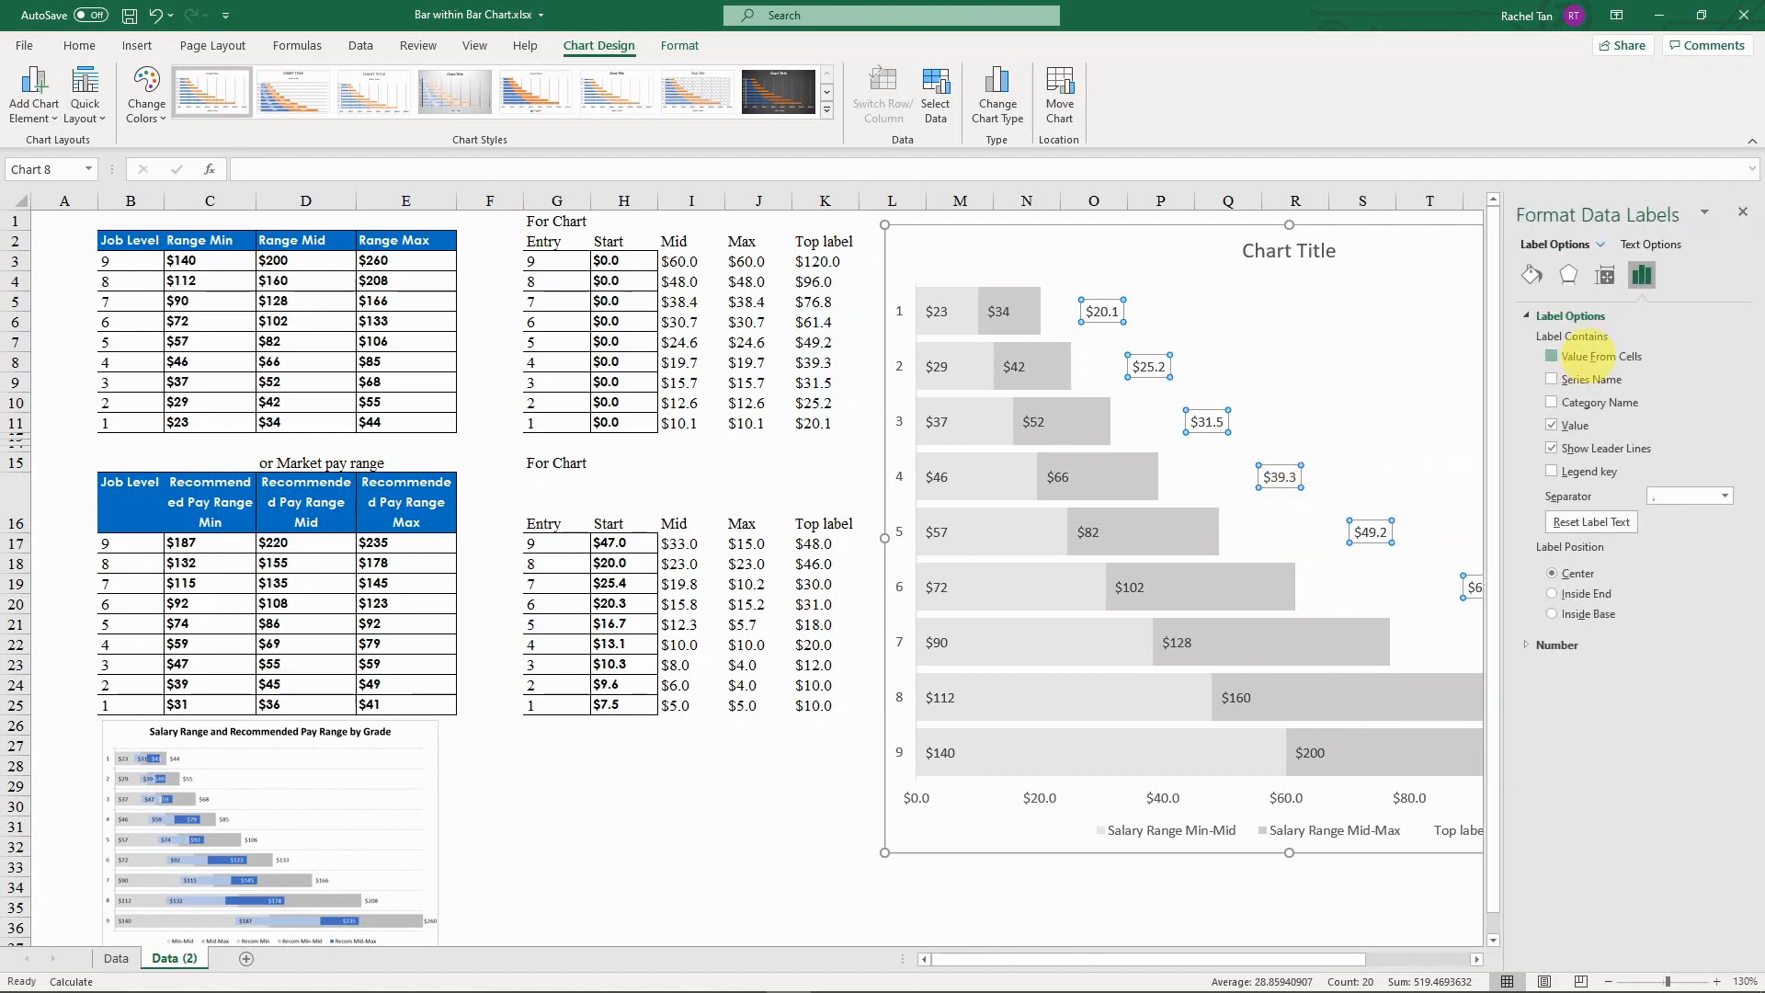
Step: Make the Top label data labels show the Range Max cells E3:E11 instead of their Value, and position them at Inside Base
click(1588, 353)
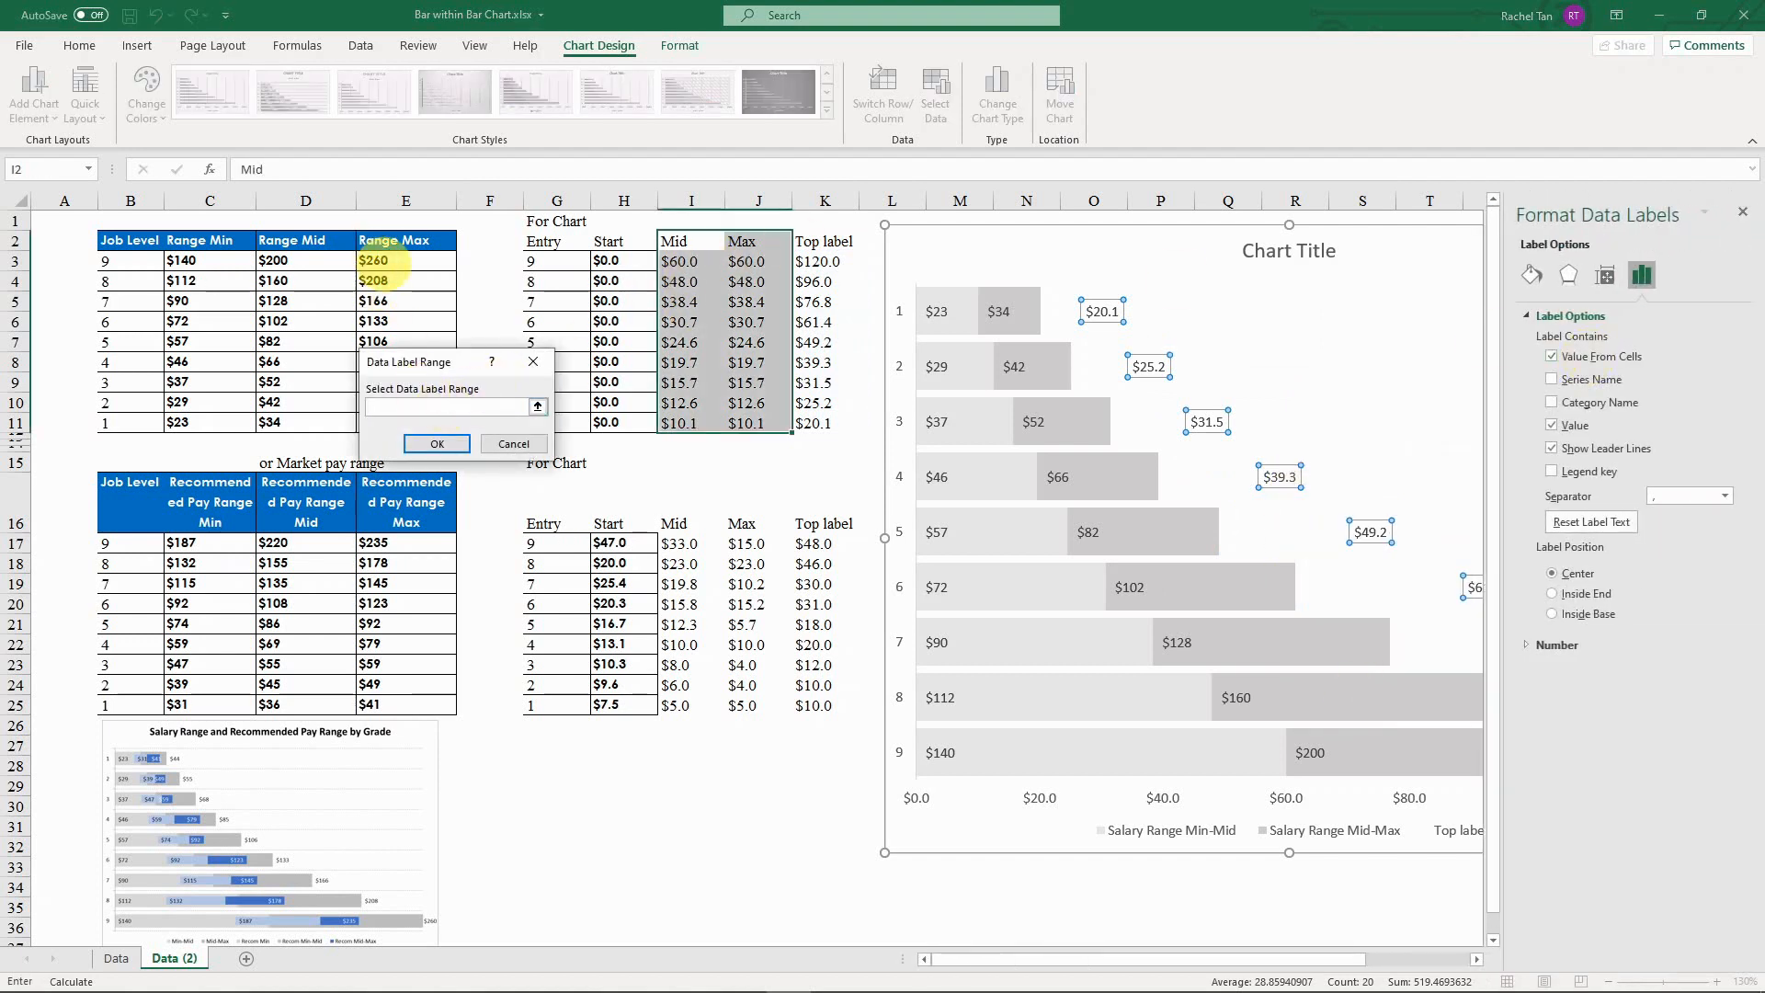
drag(373, 261, 377, 423)
click(437, 444)
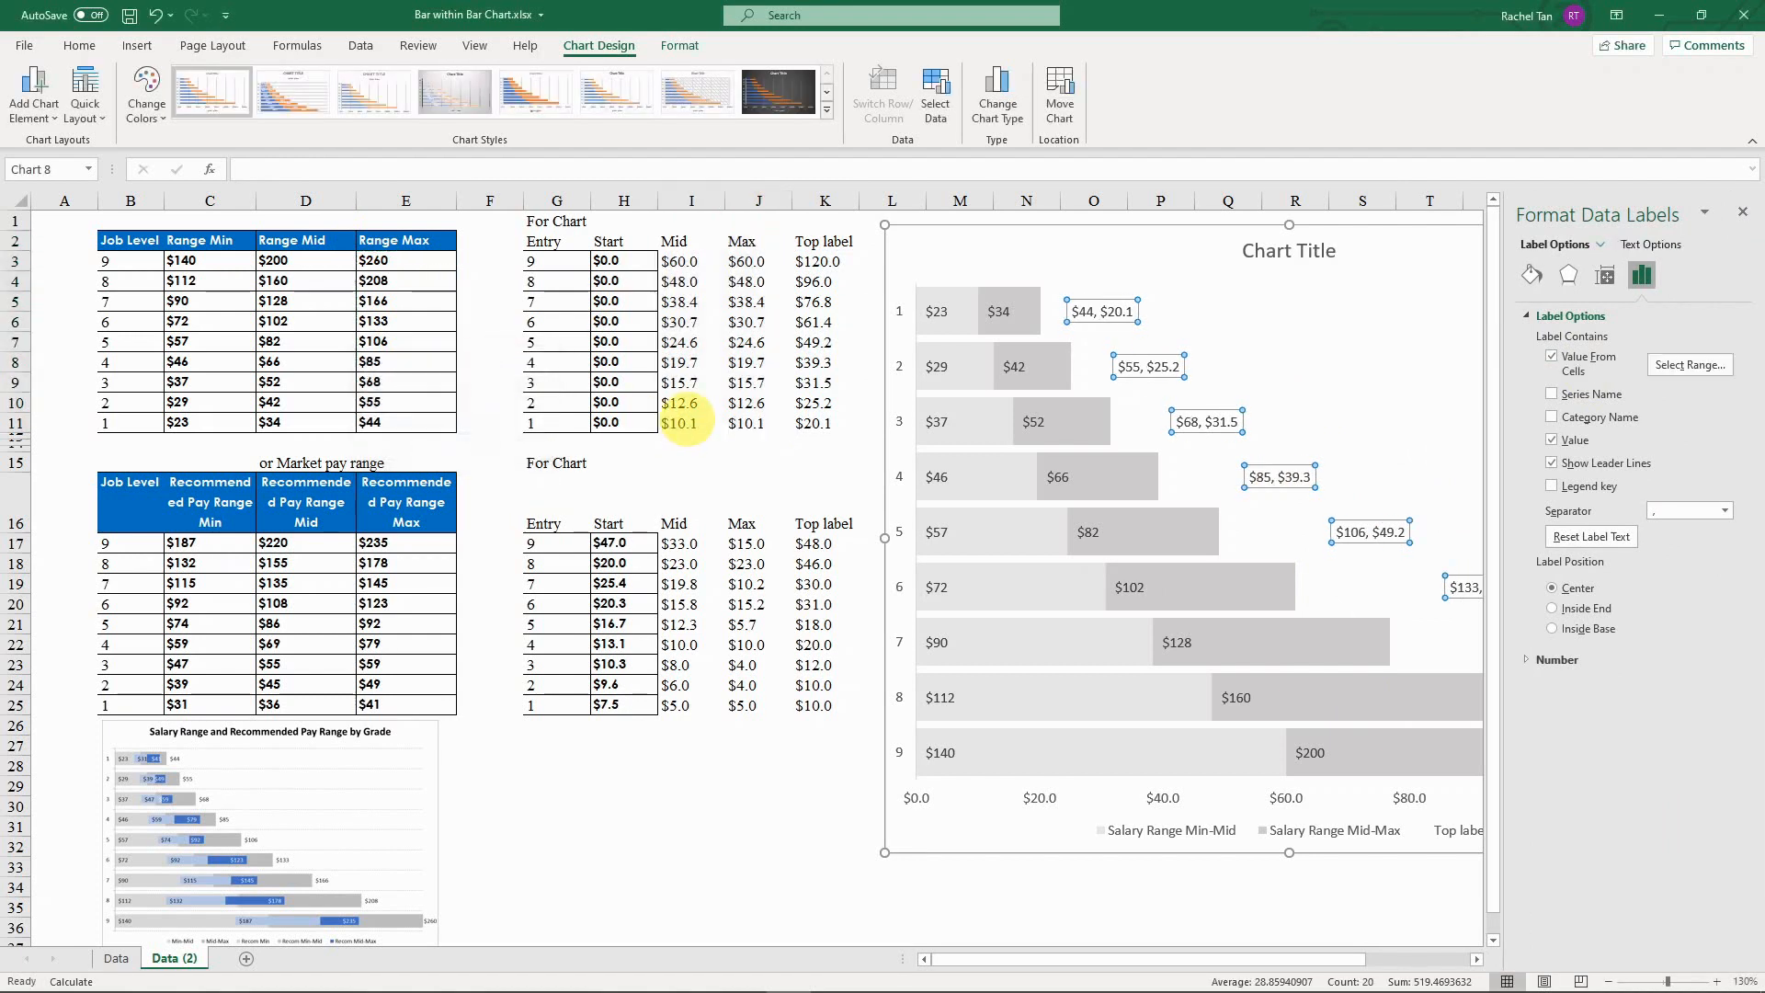
click(1553, 440)
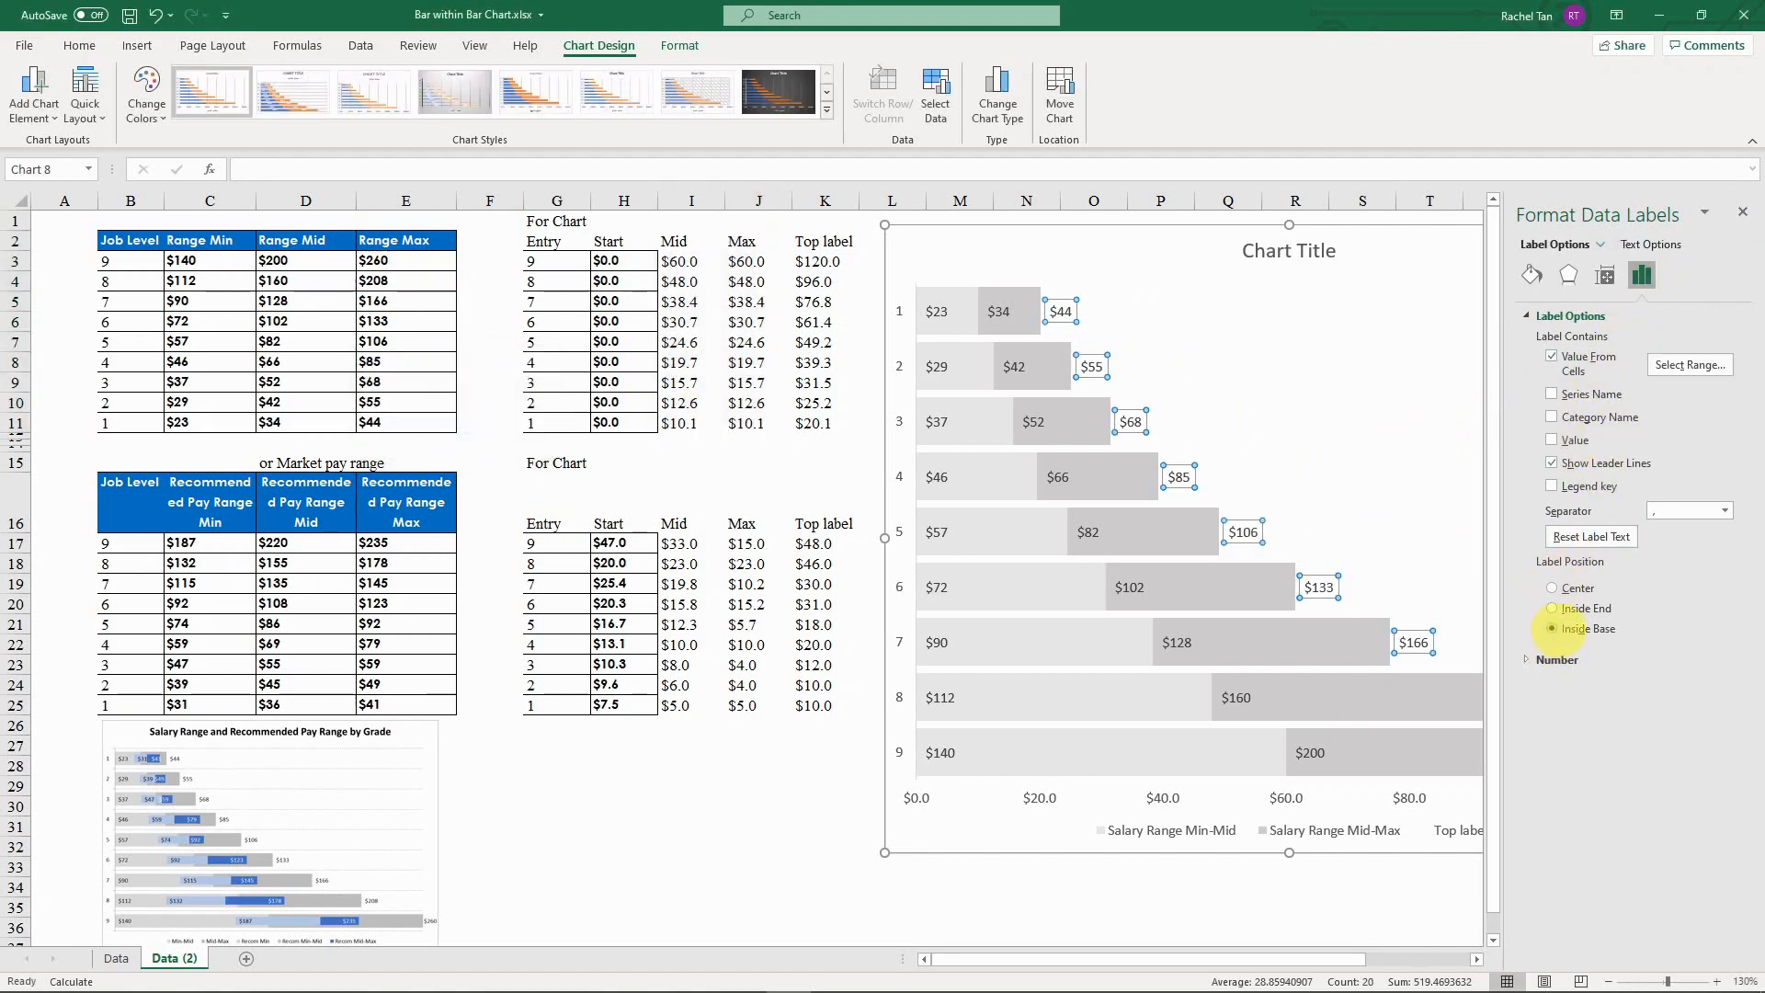
click(1742, 212)
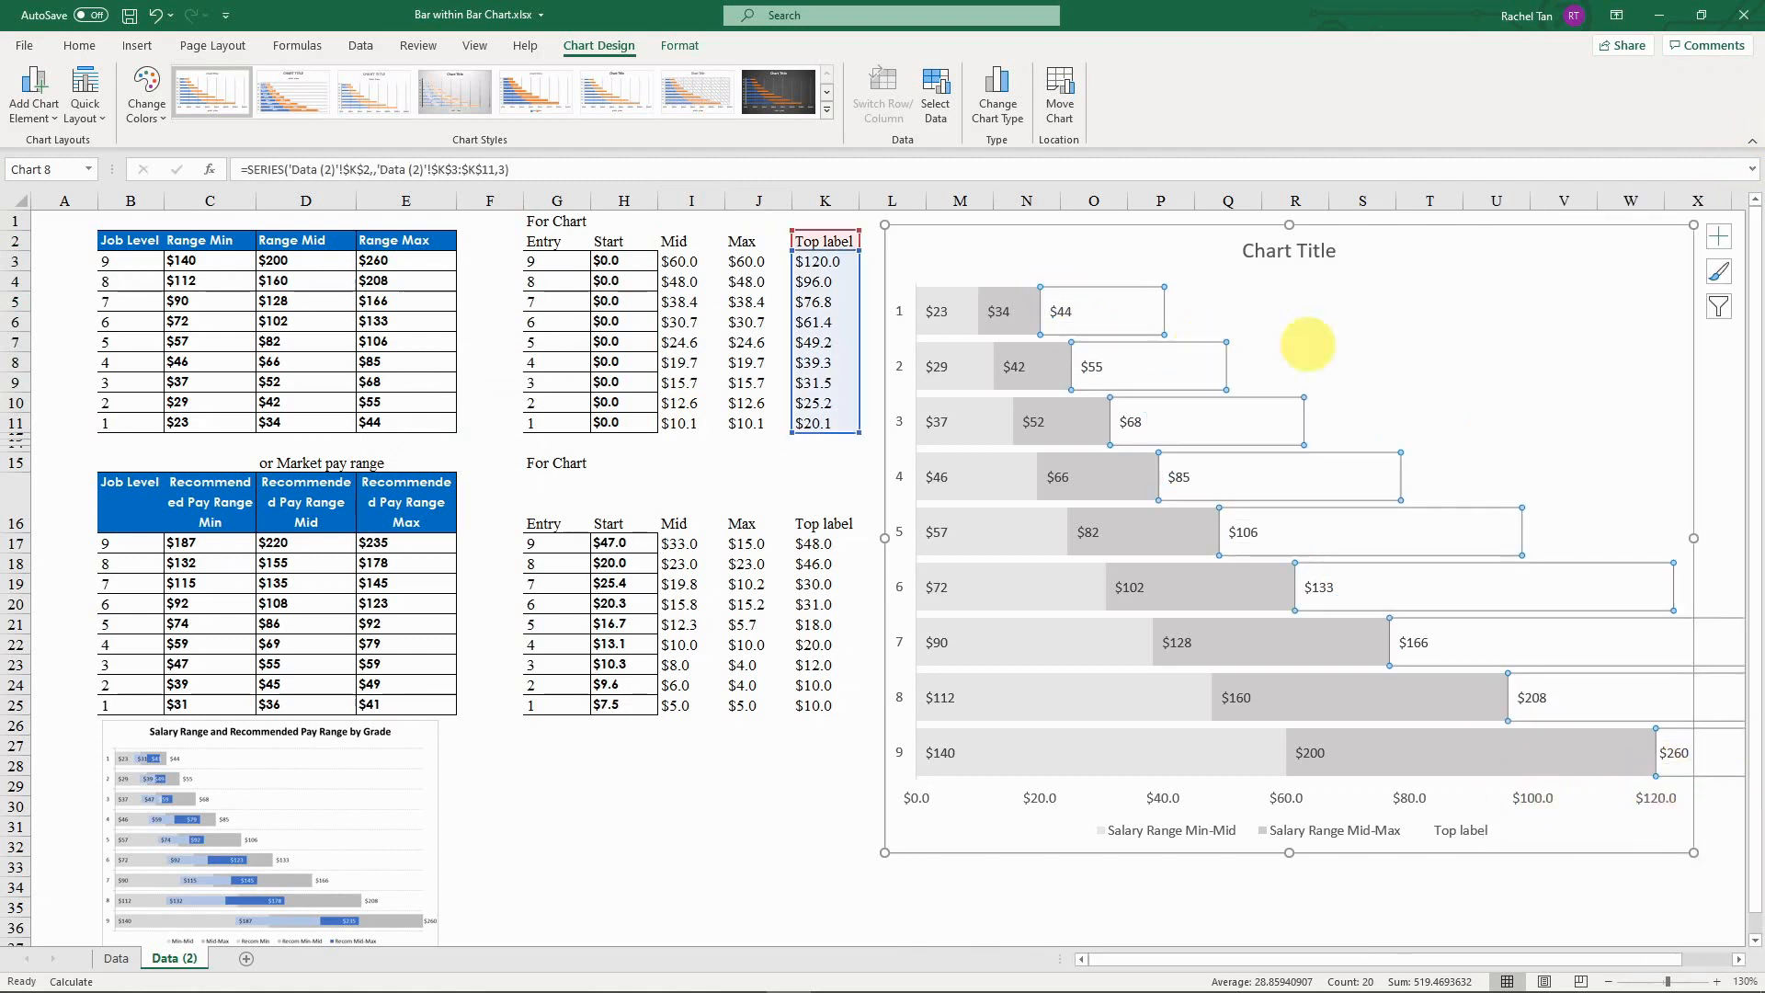
click(1618, 358)
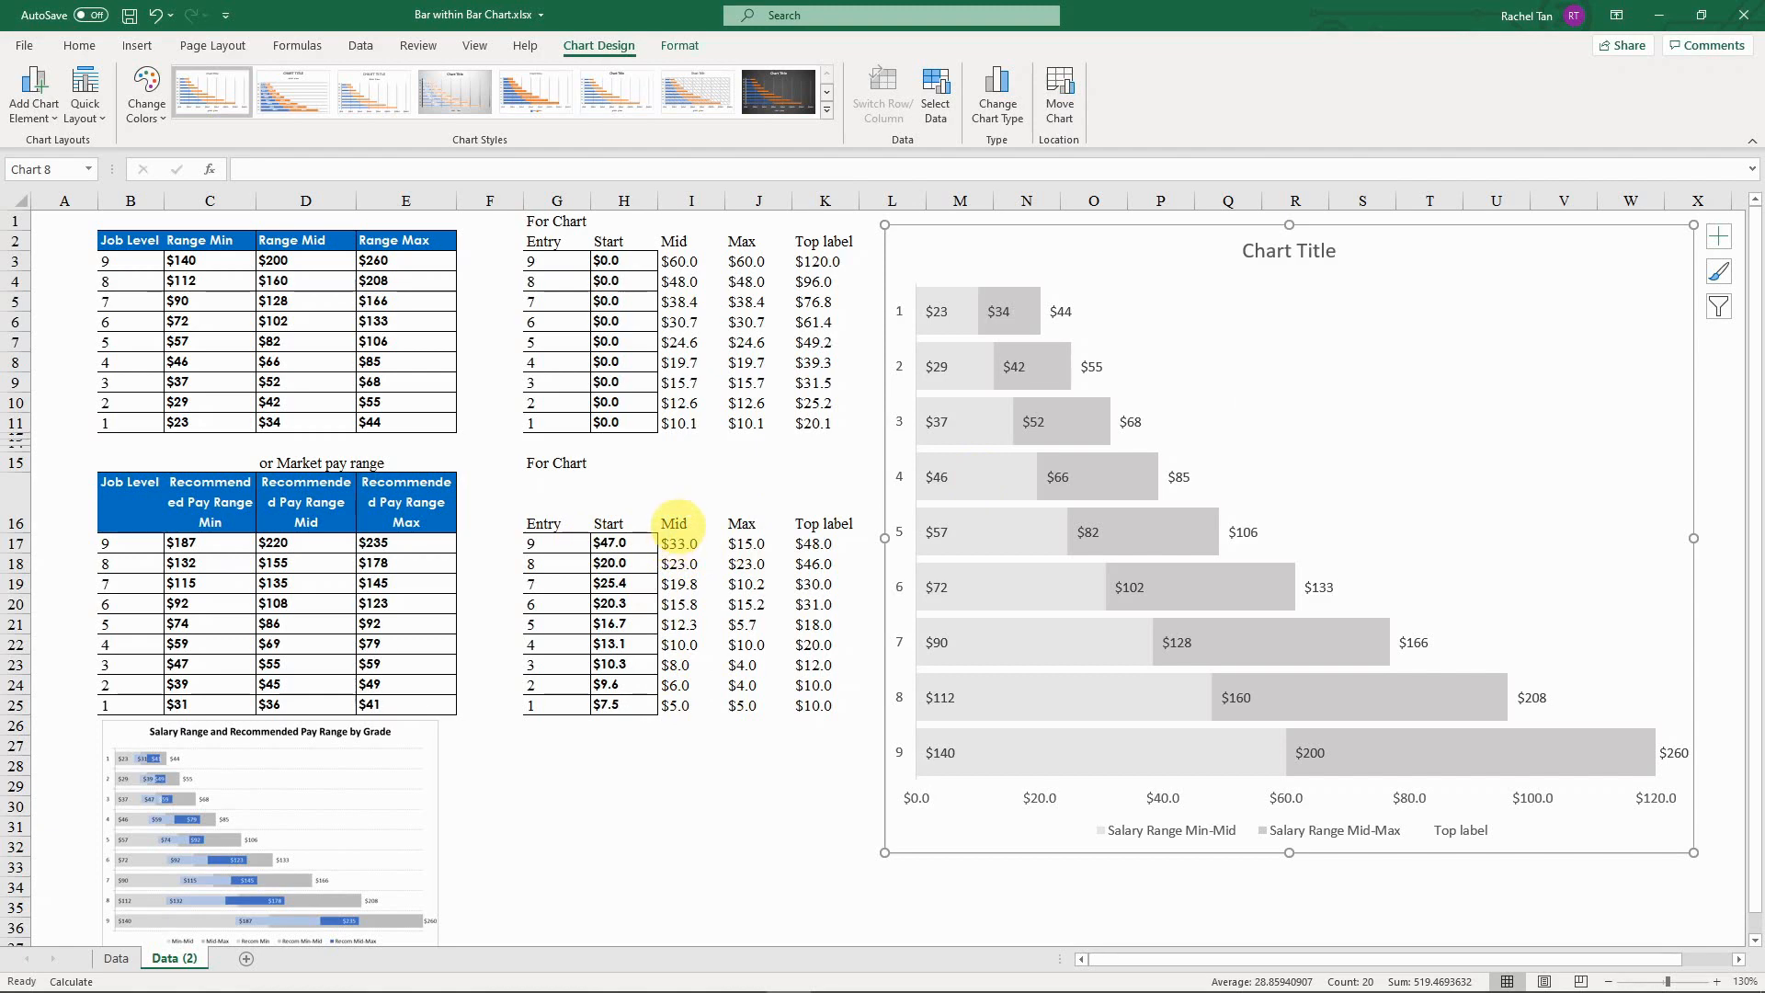
click(623, 523)
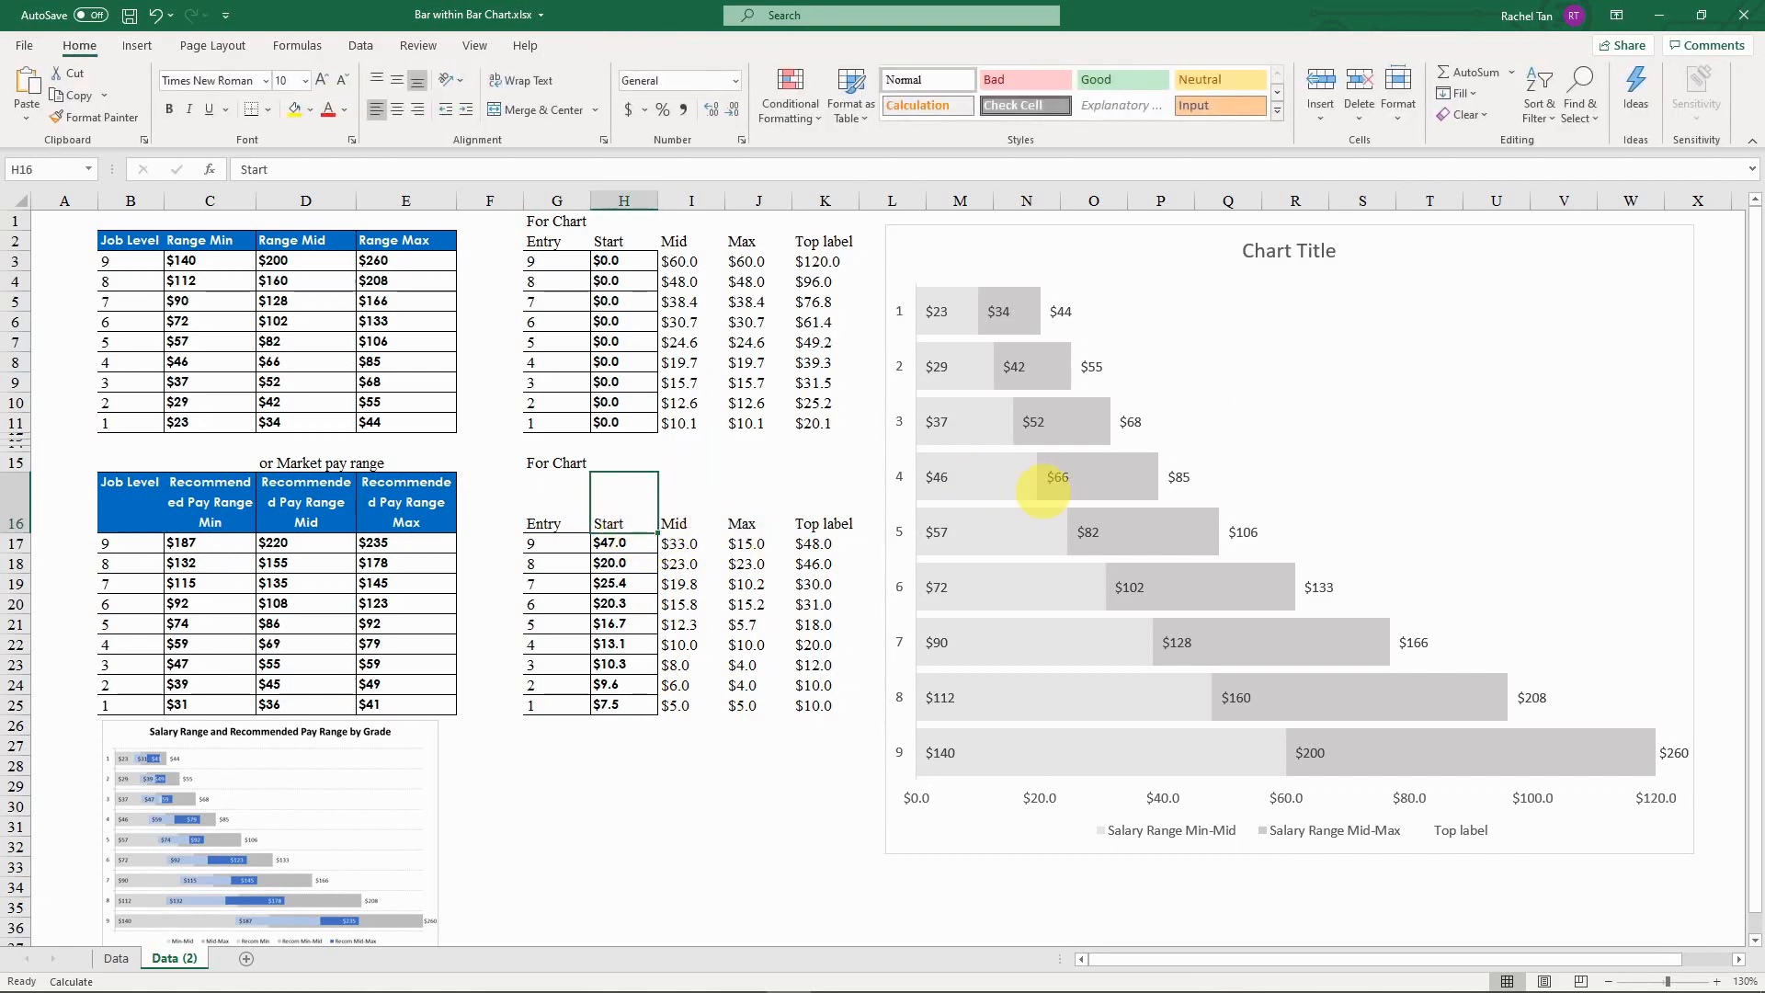
click(1406, 484)
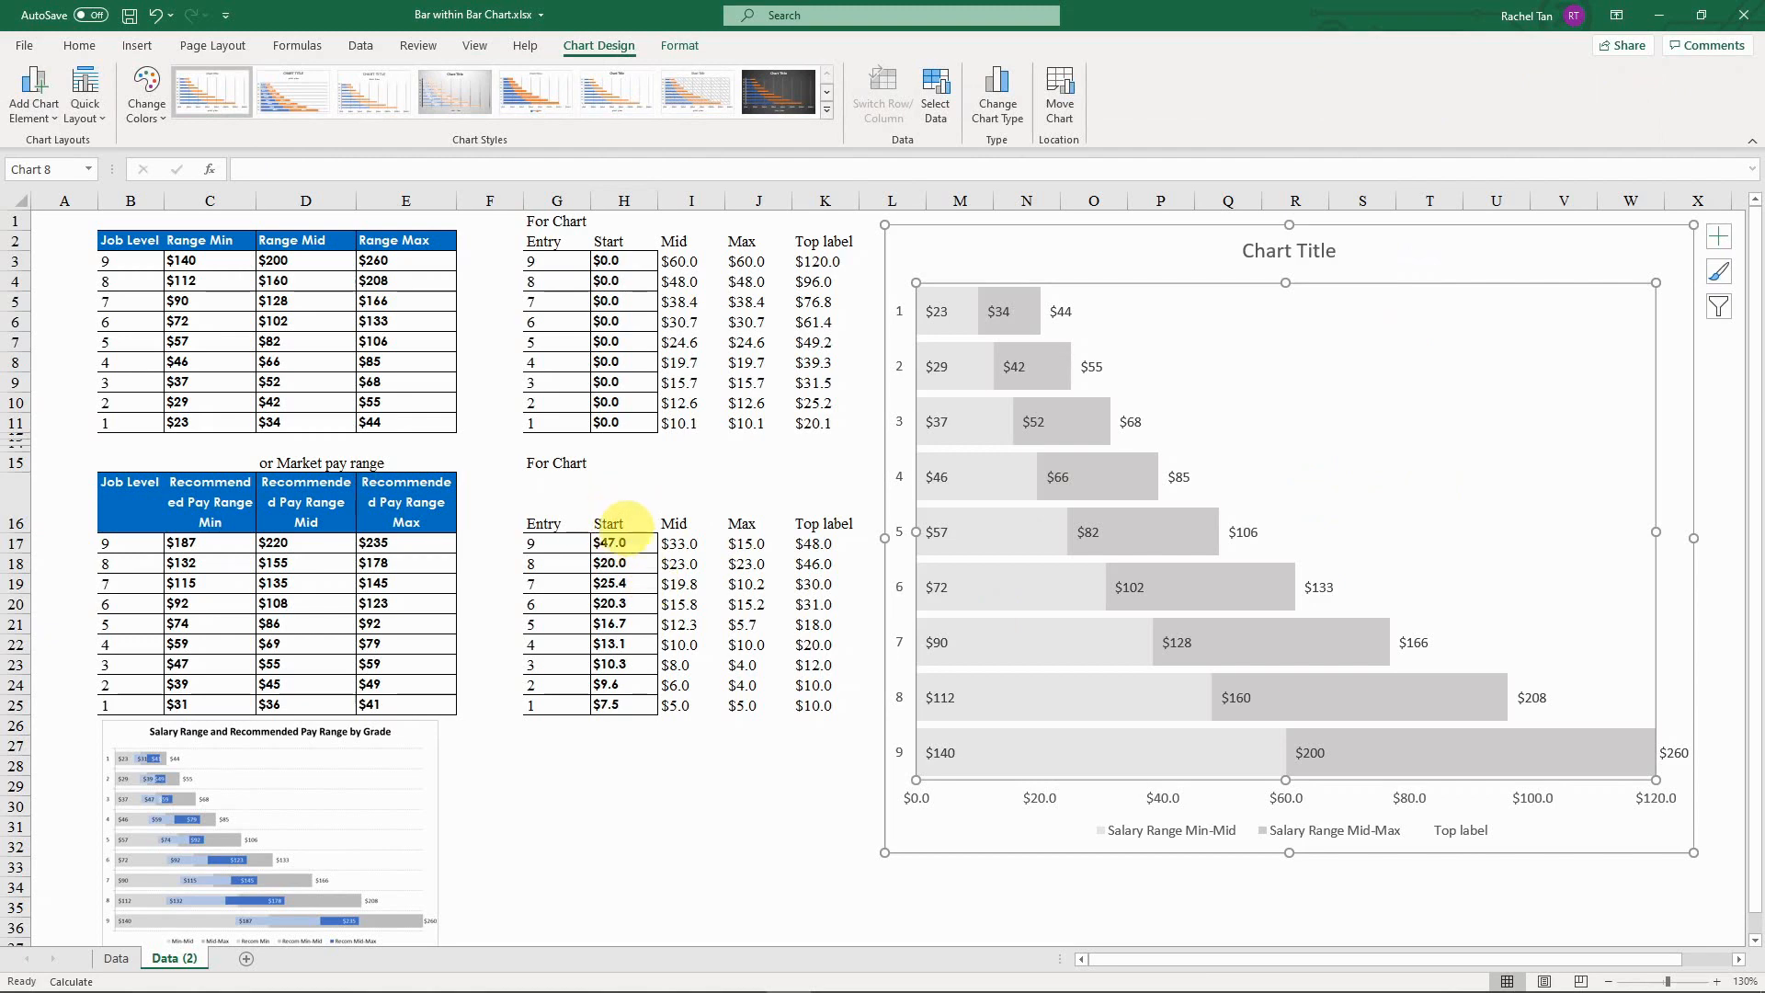
drag(623, 523, 758, 705)
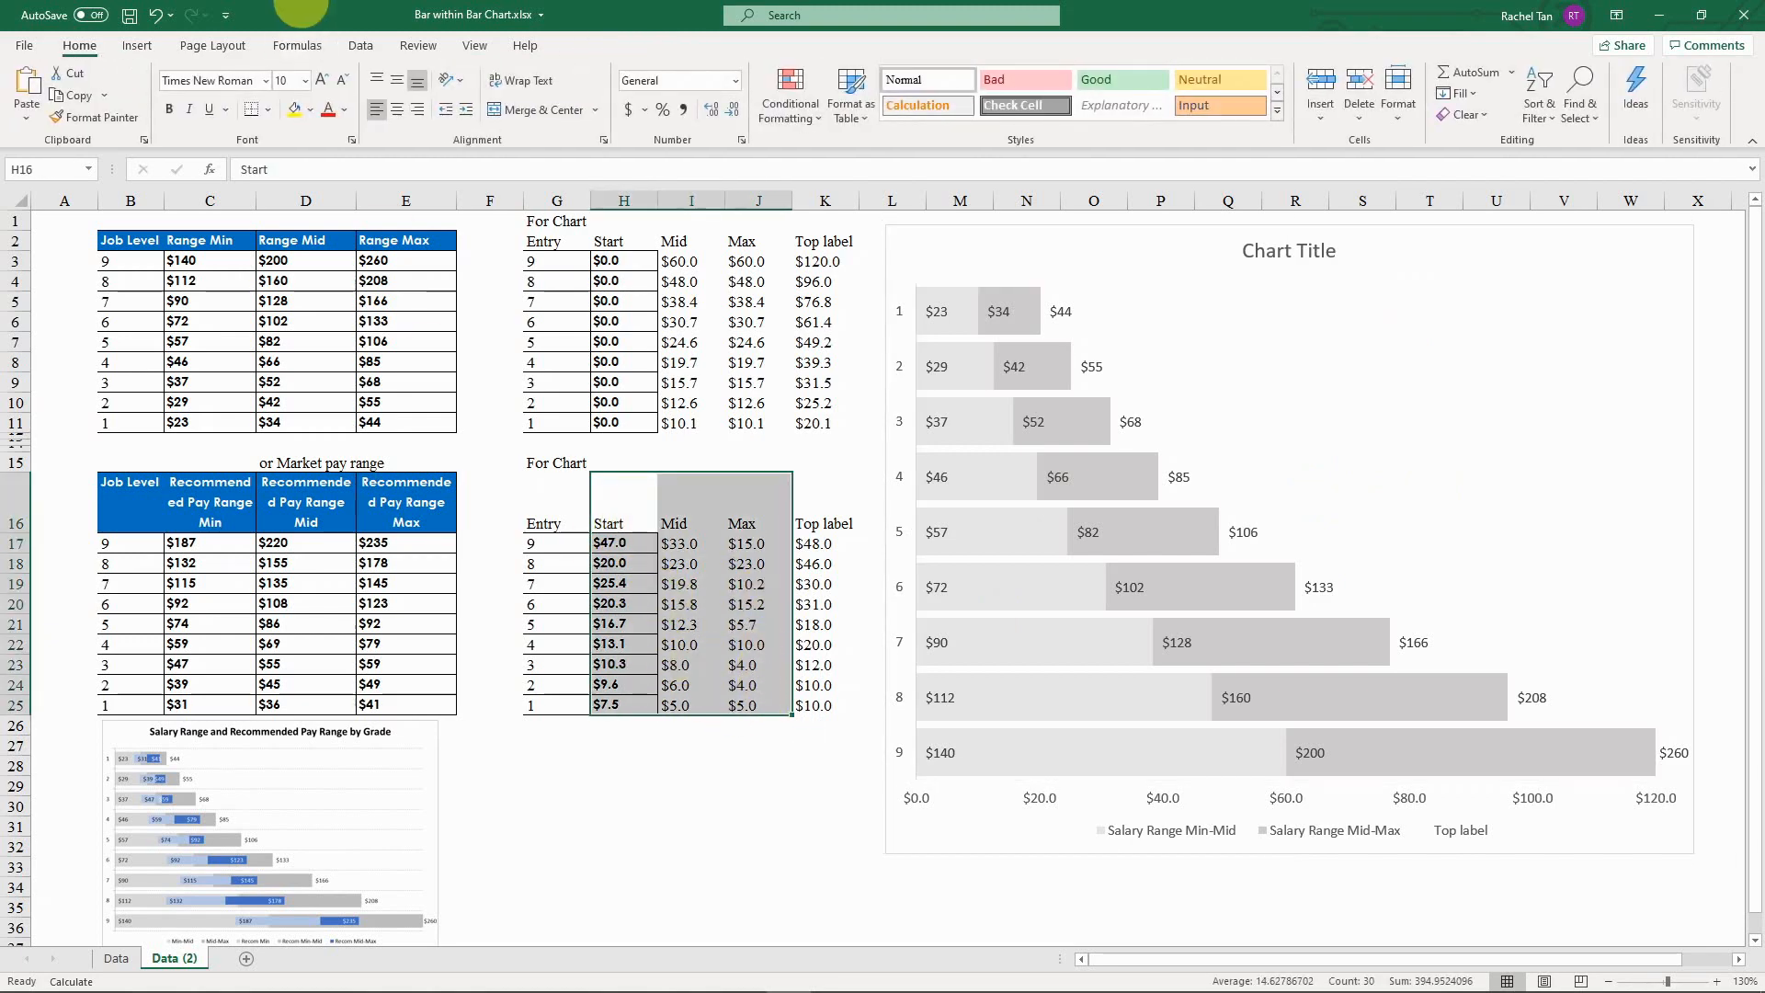
click(137, 45)
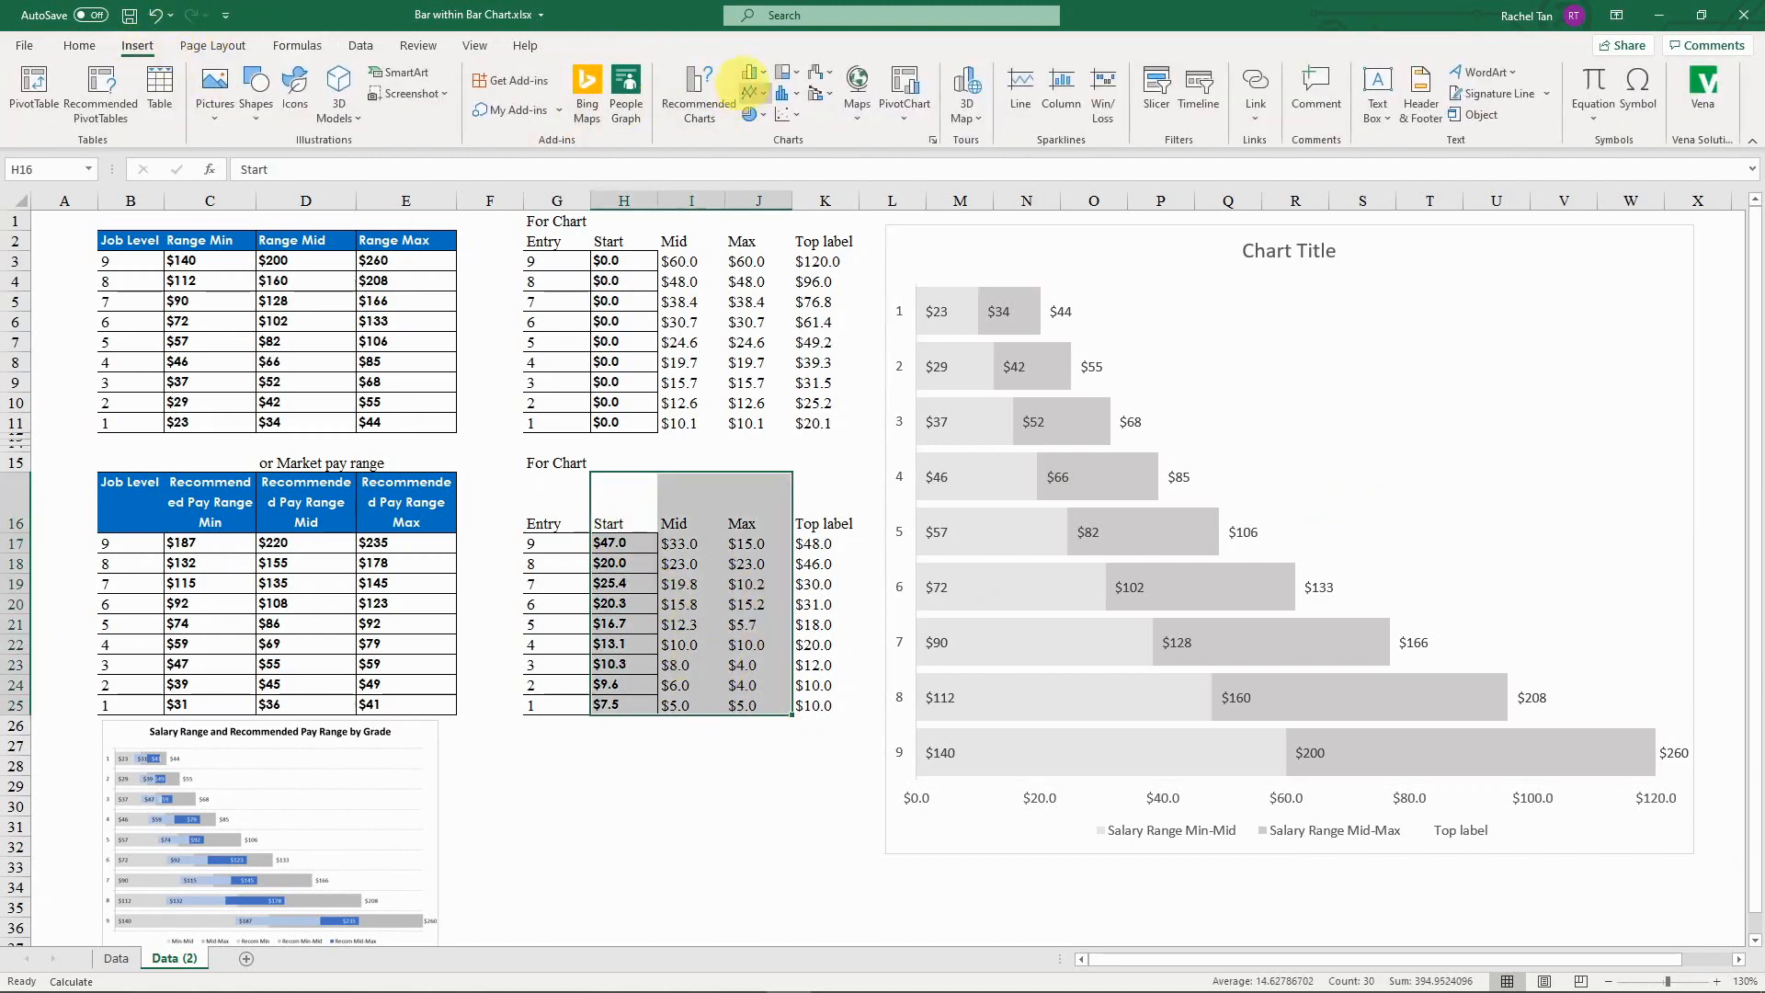
click(752, 72)
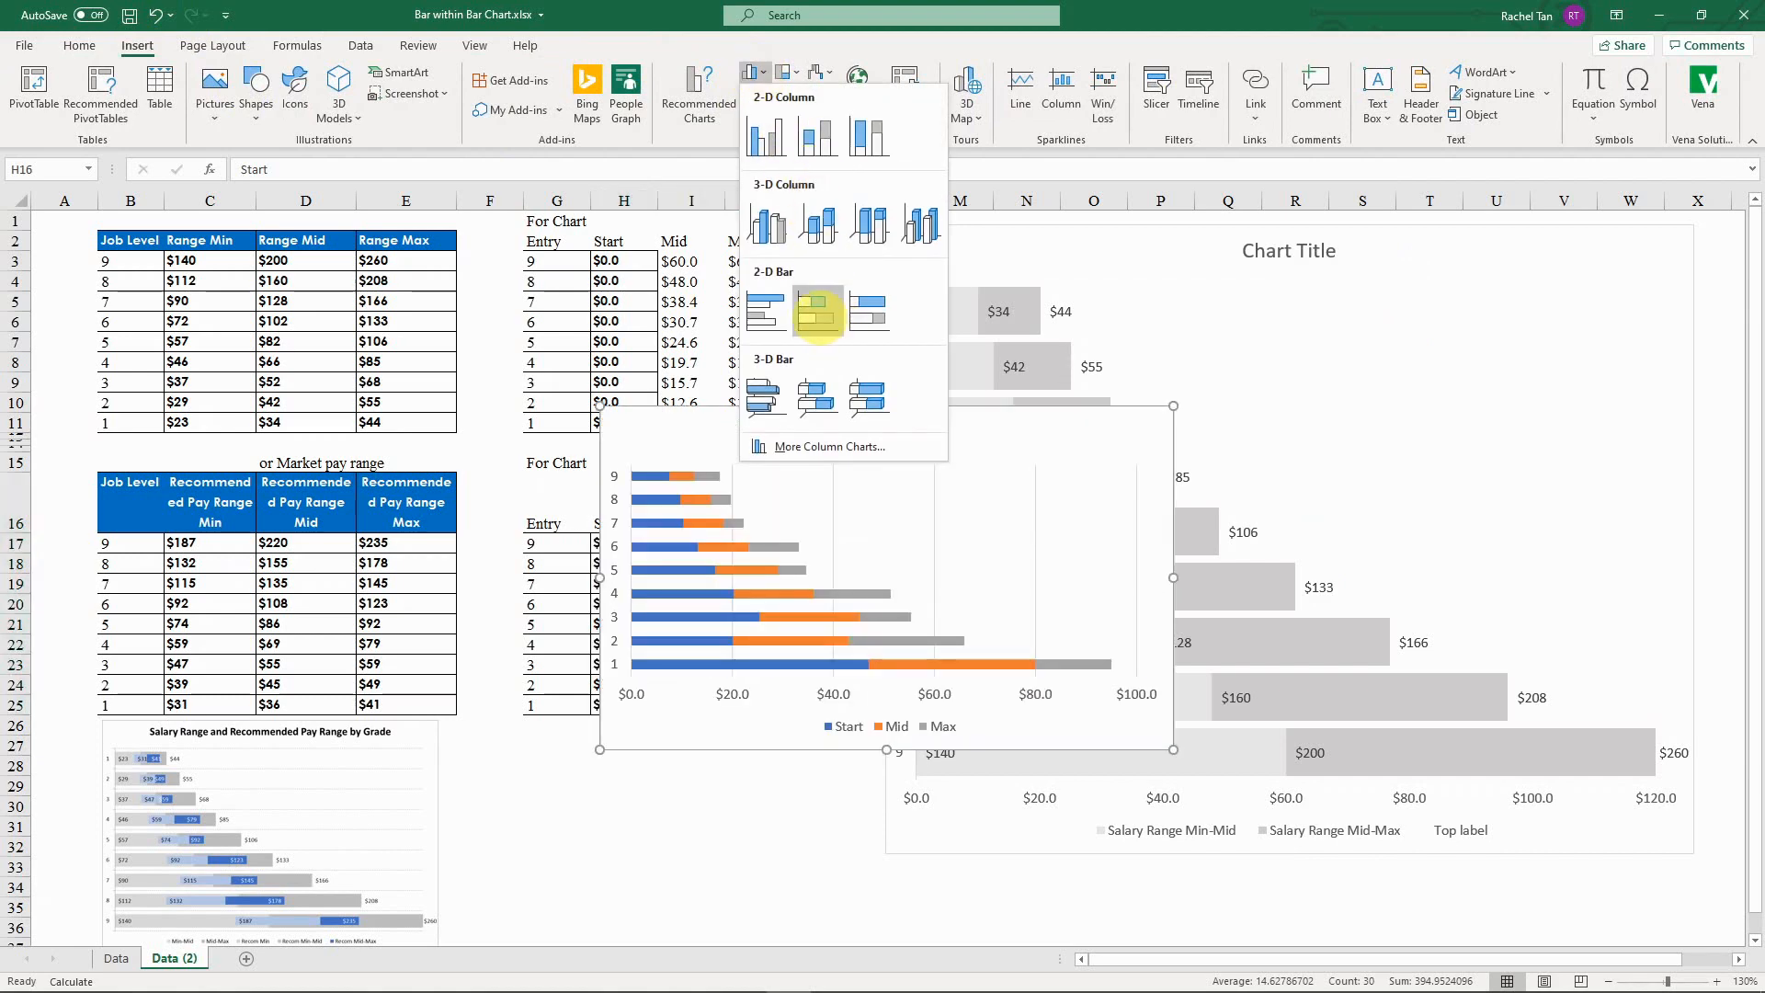
click(1475, 473)
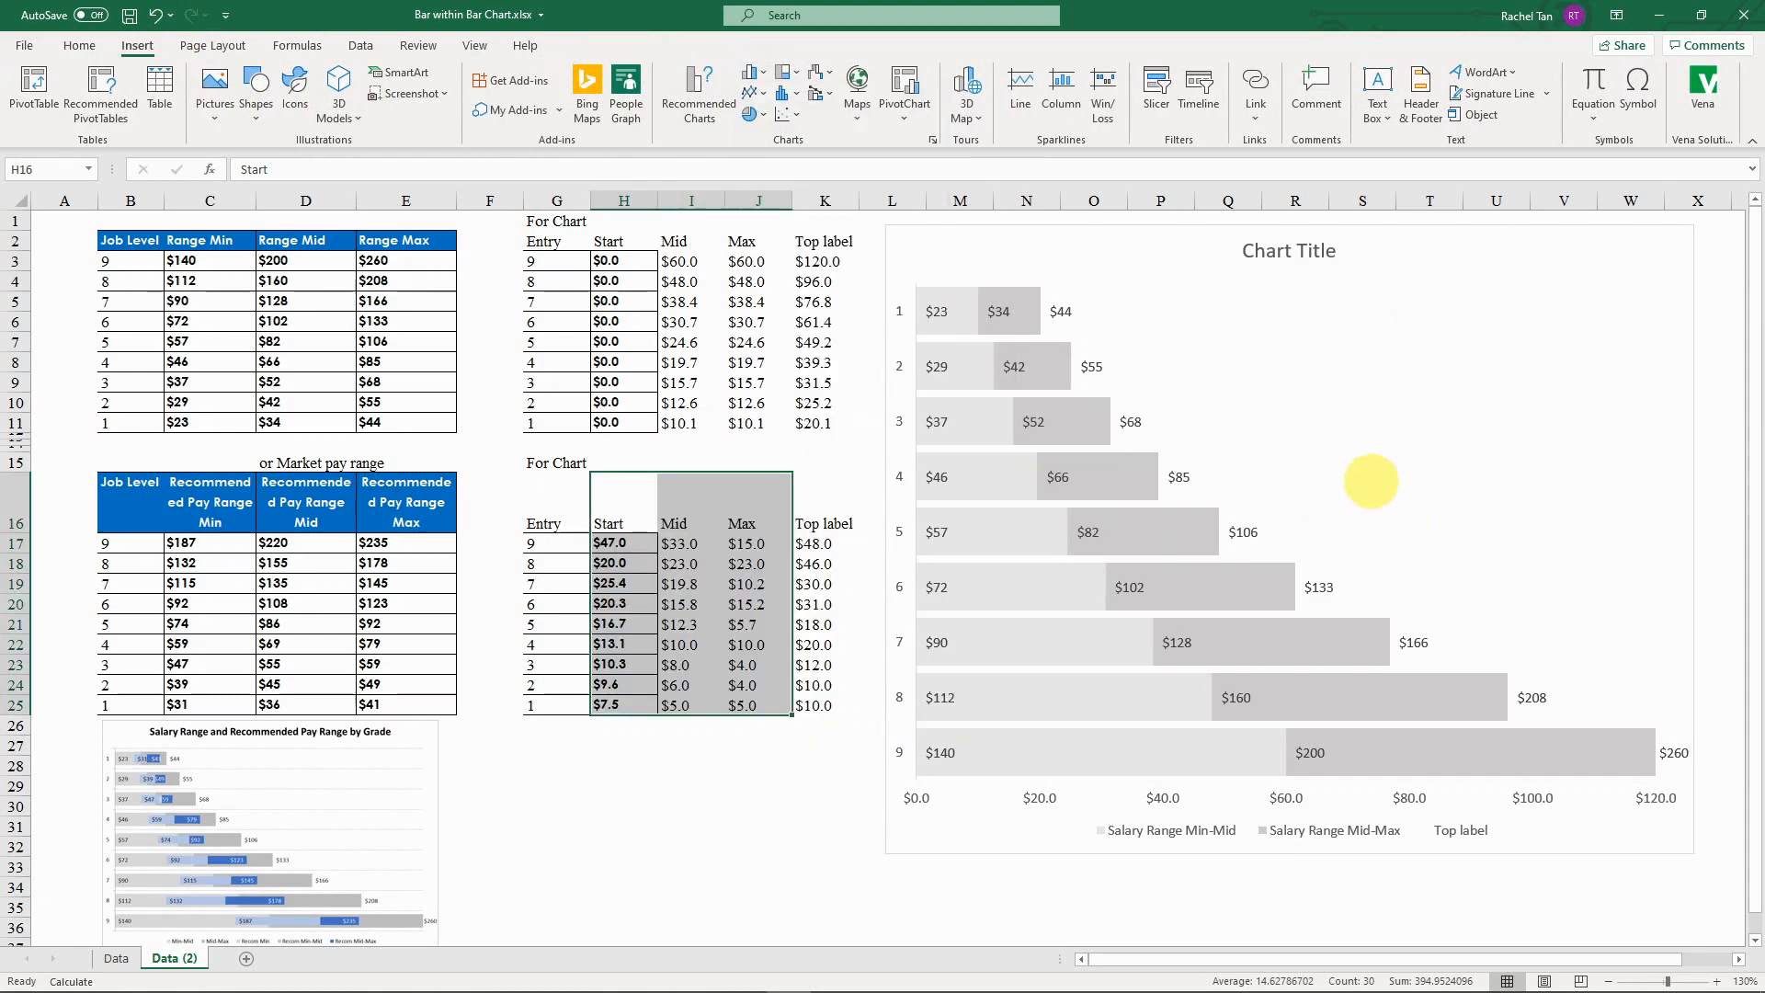
Step: Add a data series named Recom Min to the salary range chart, with the Start values in H17:H25
right_click(1370, 480)
click(1333, 370)
click(1369, 356)
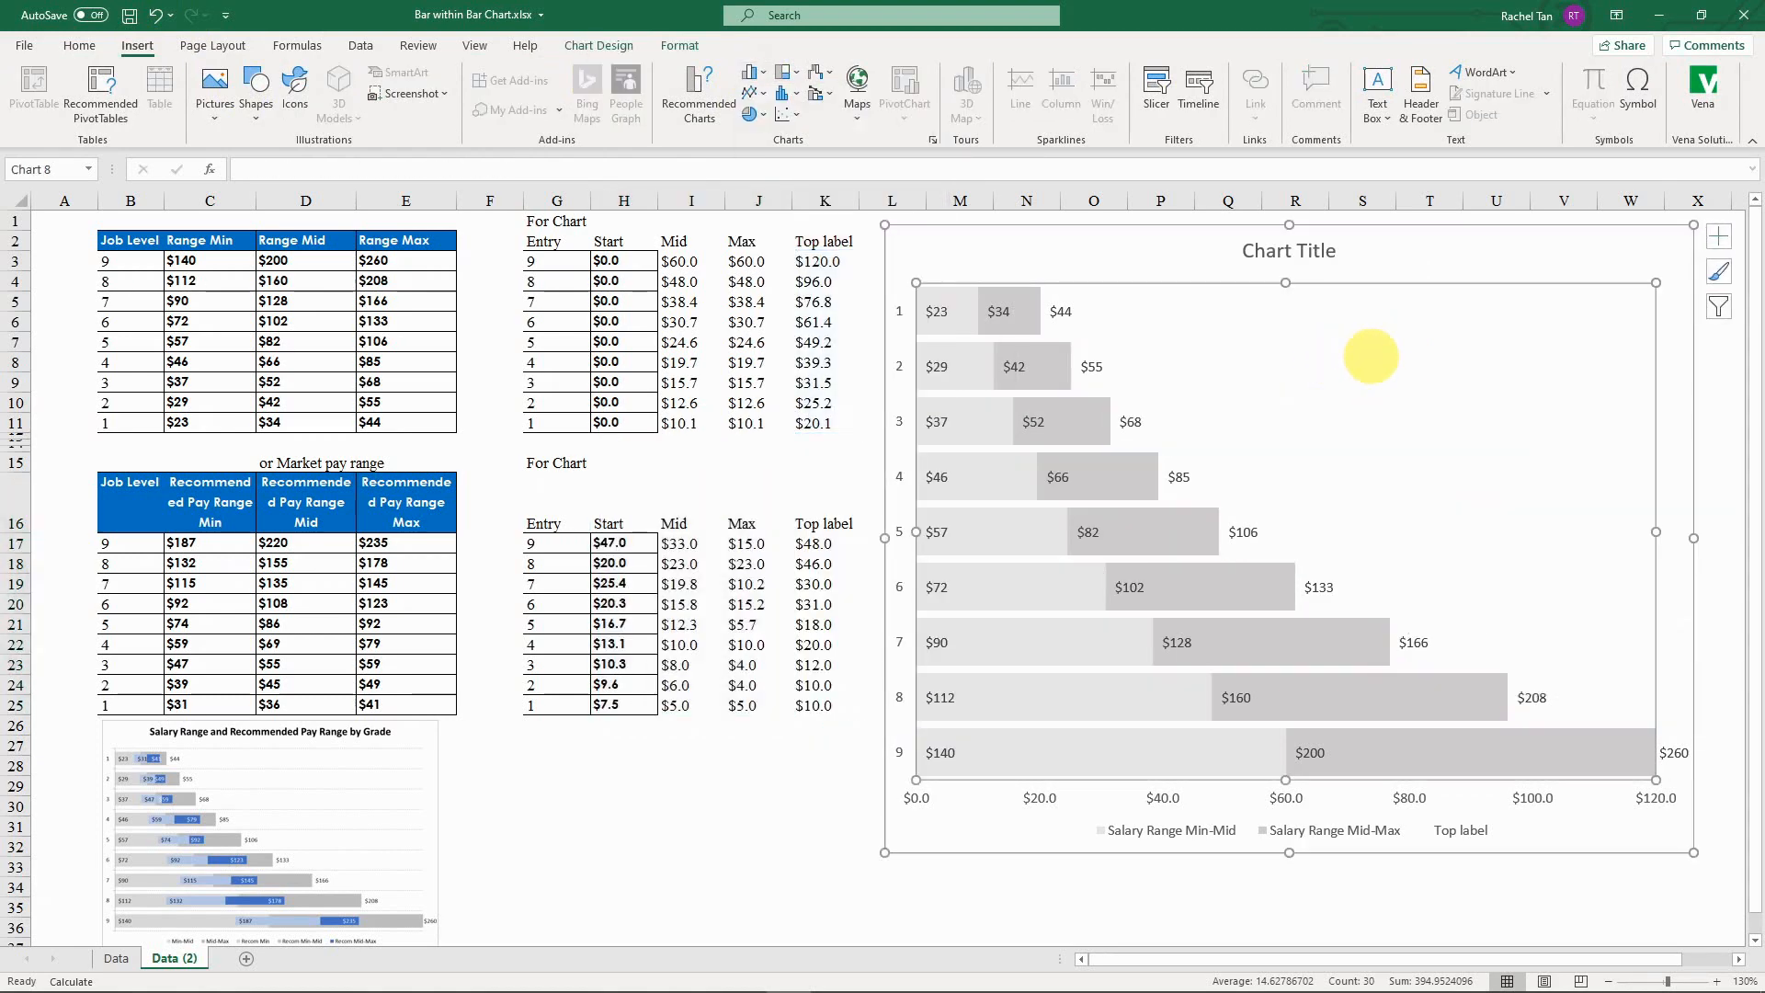
right_click(1324, 356)
click(1383, 475)
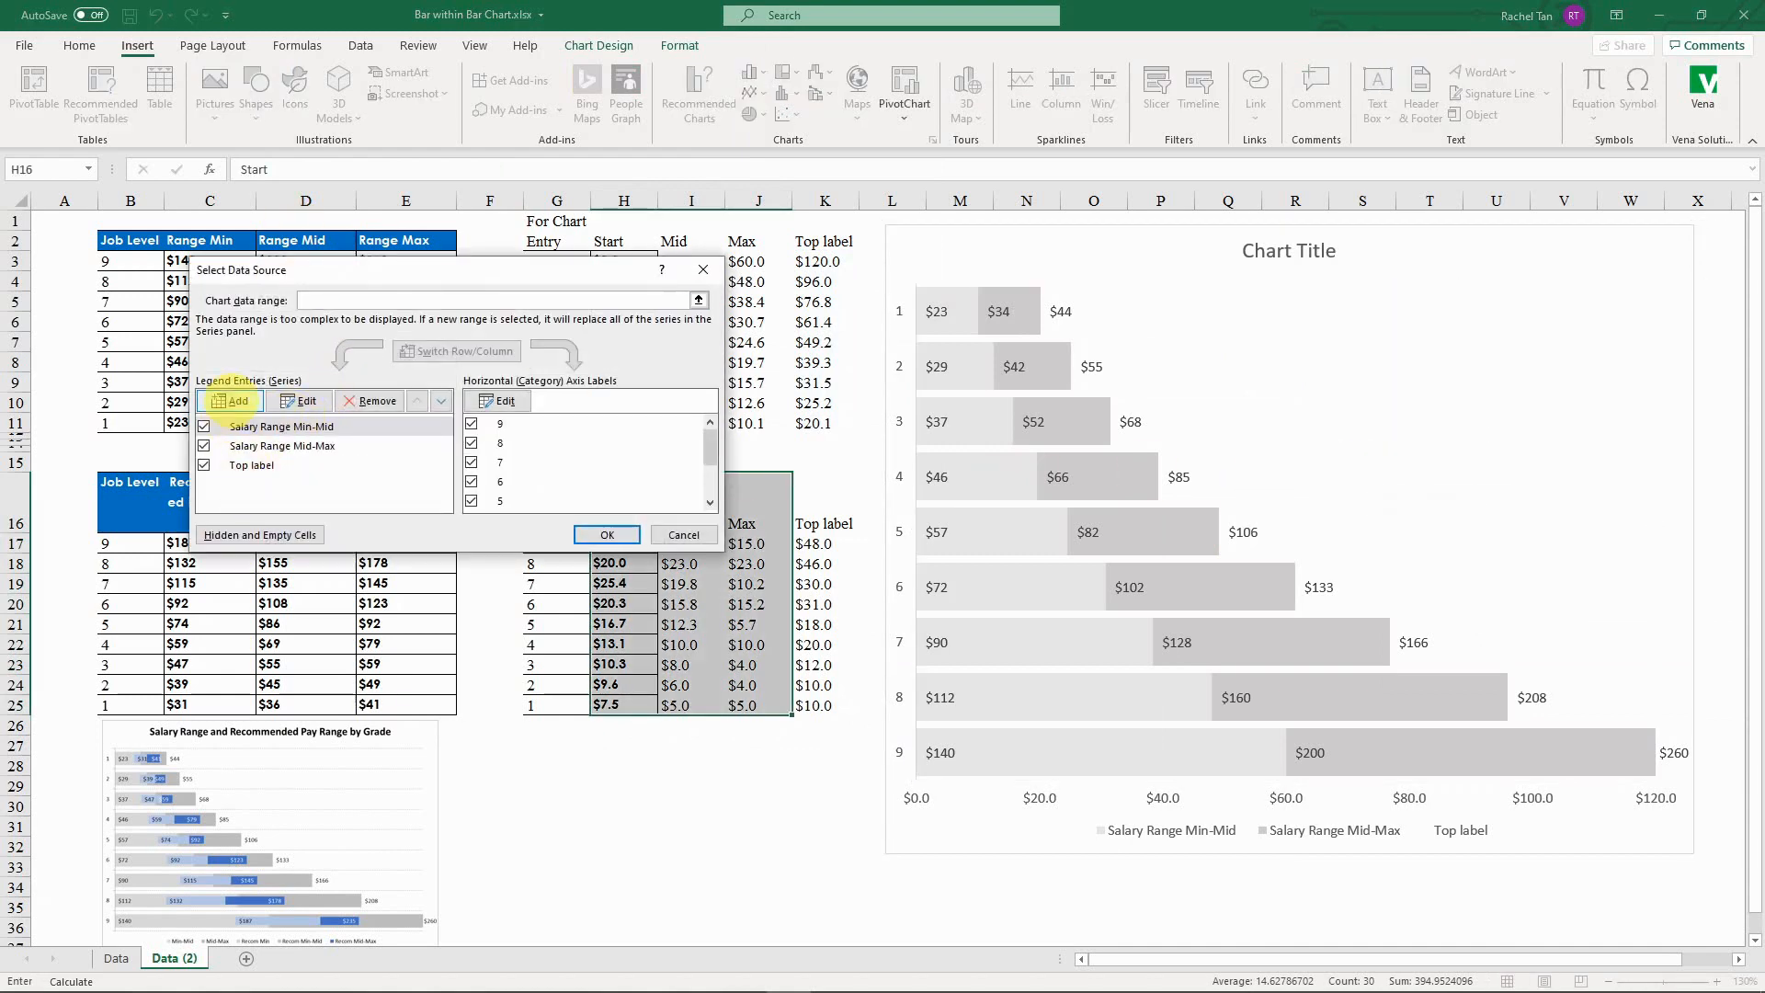
click(235, 401)
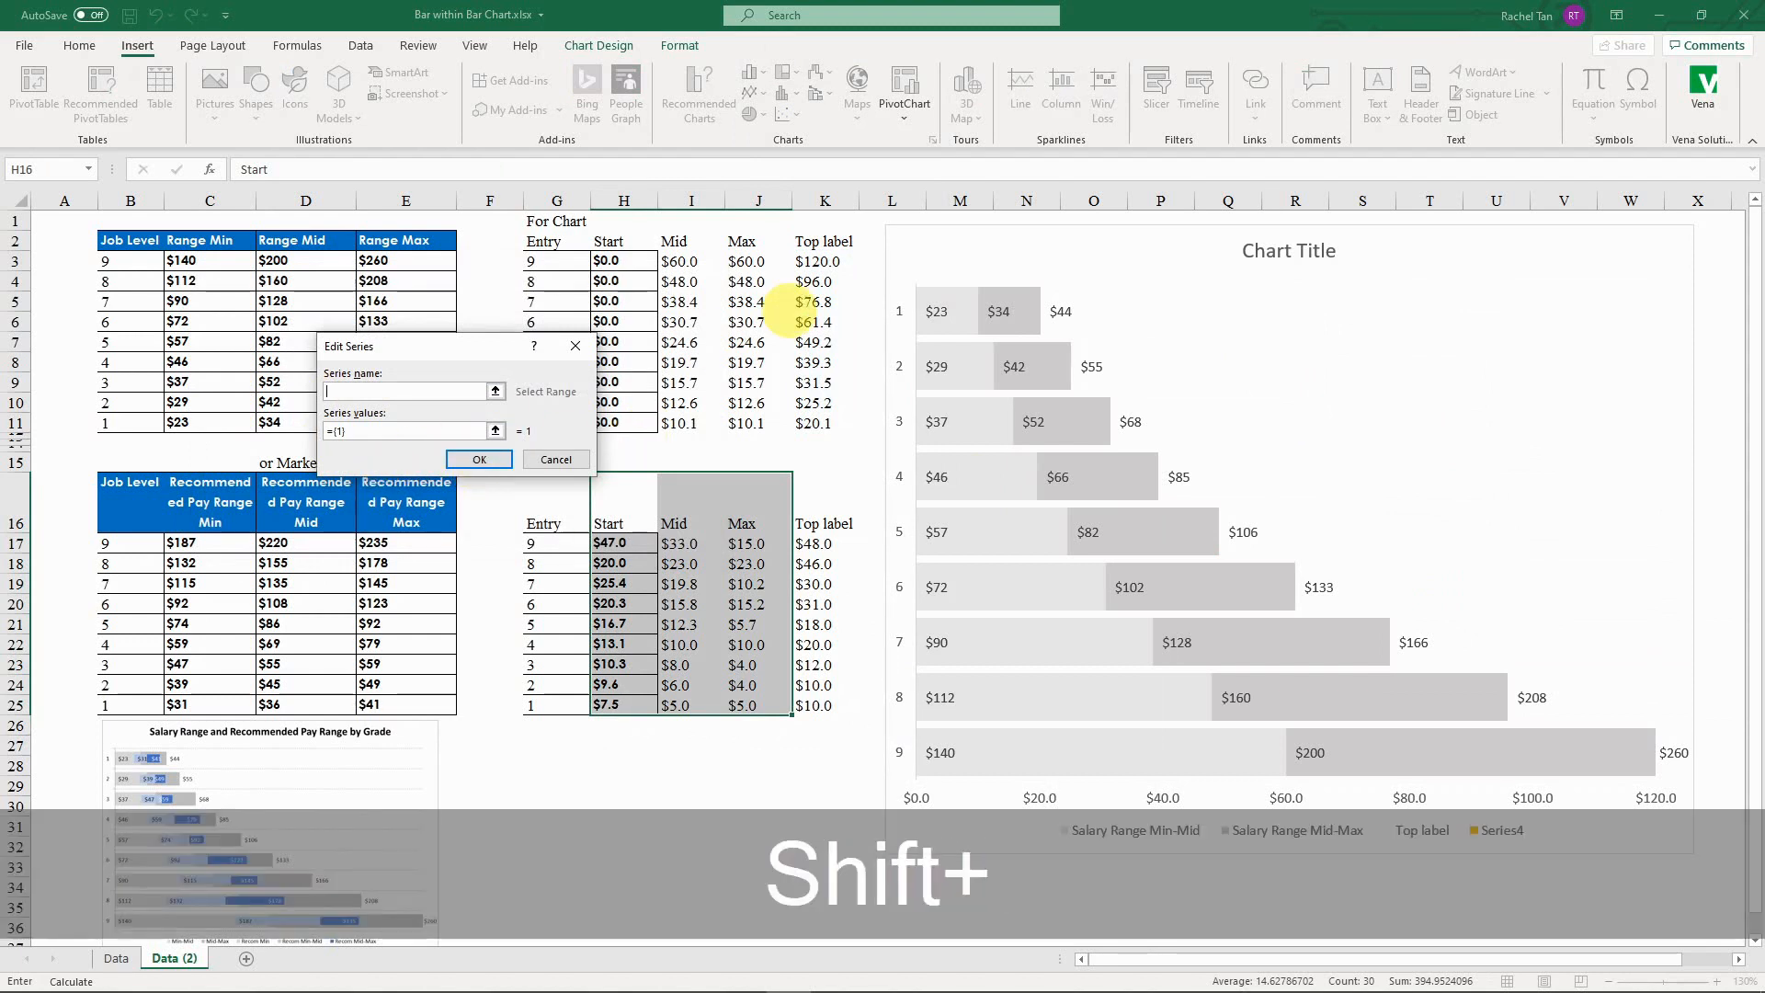
text(Recom)
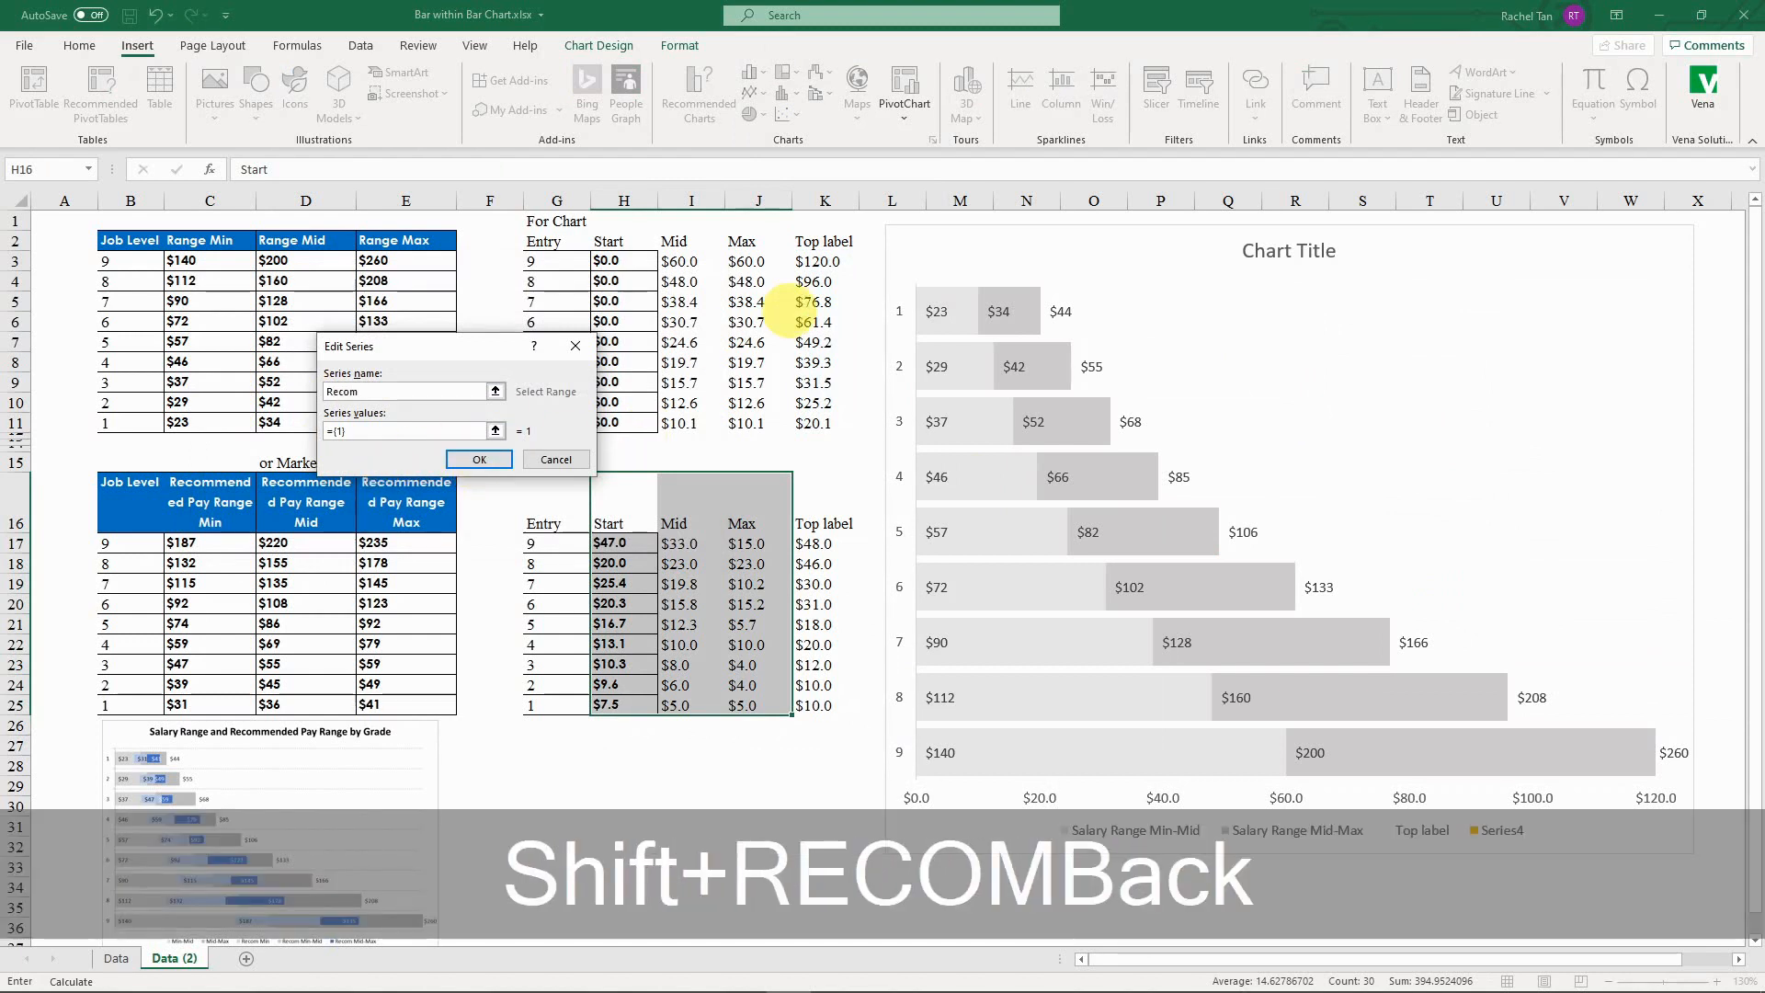
text( Min)
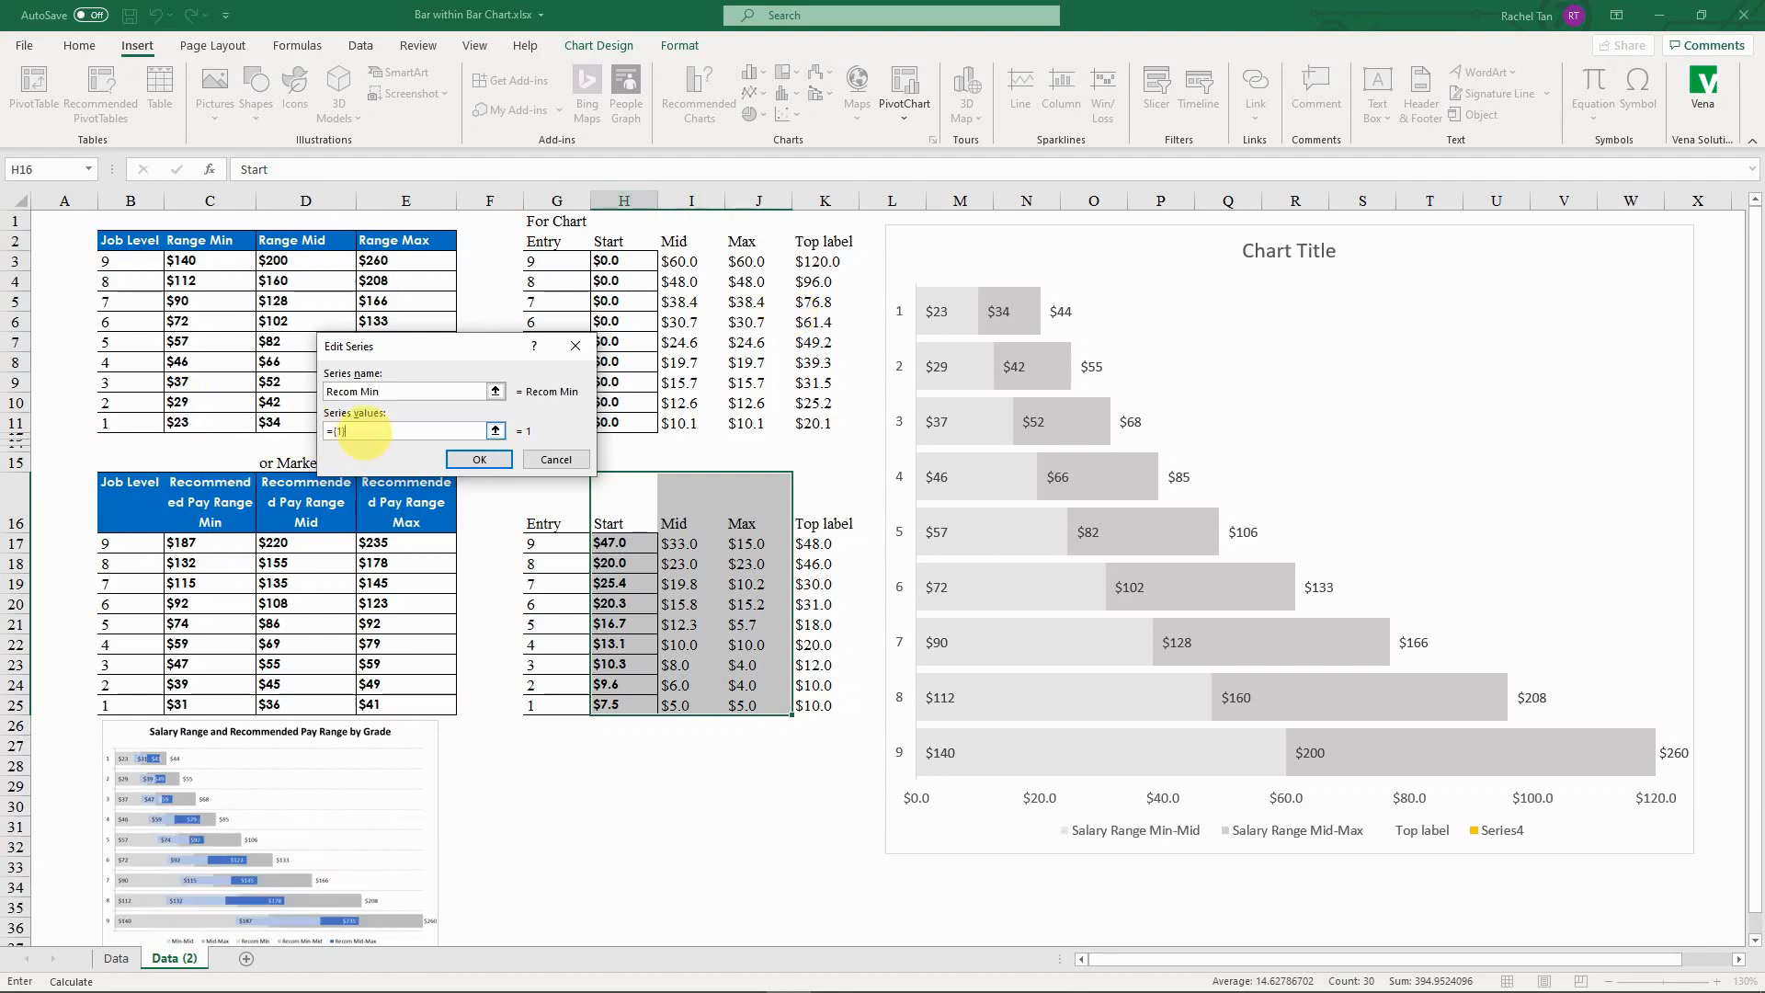
key(BackSpace)
key(BackSpace)
key(BackSpace)
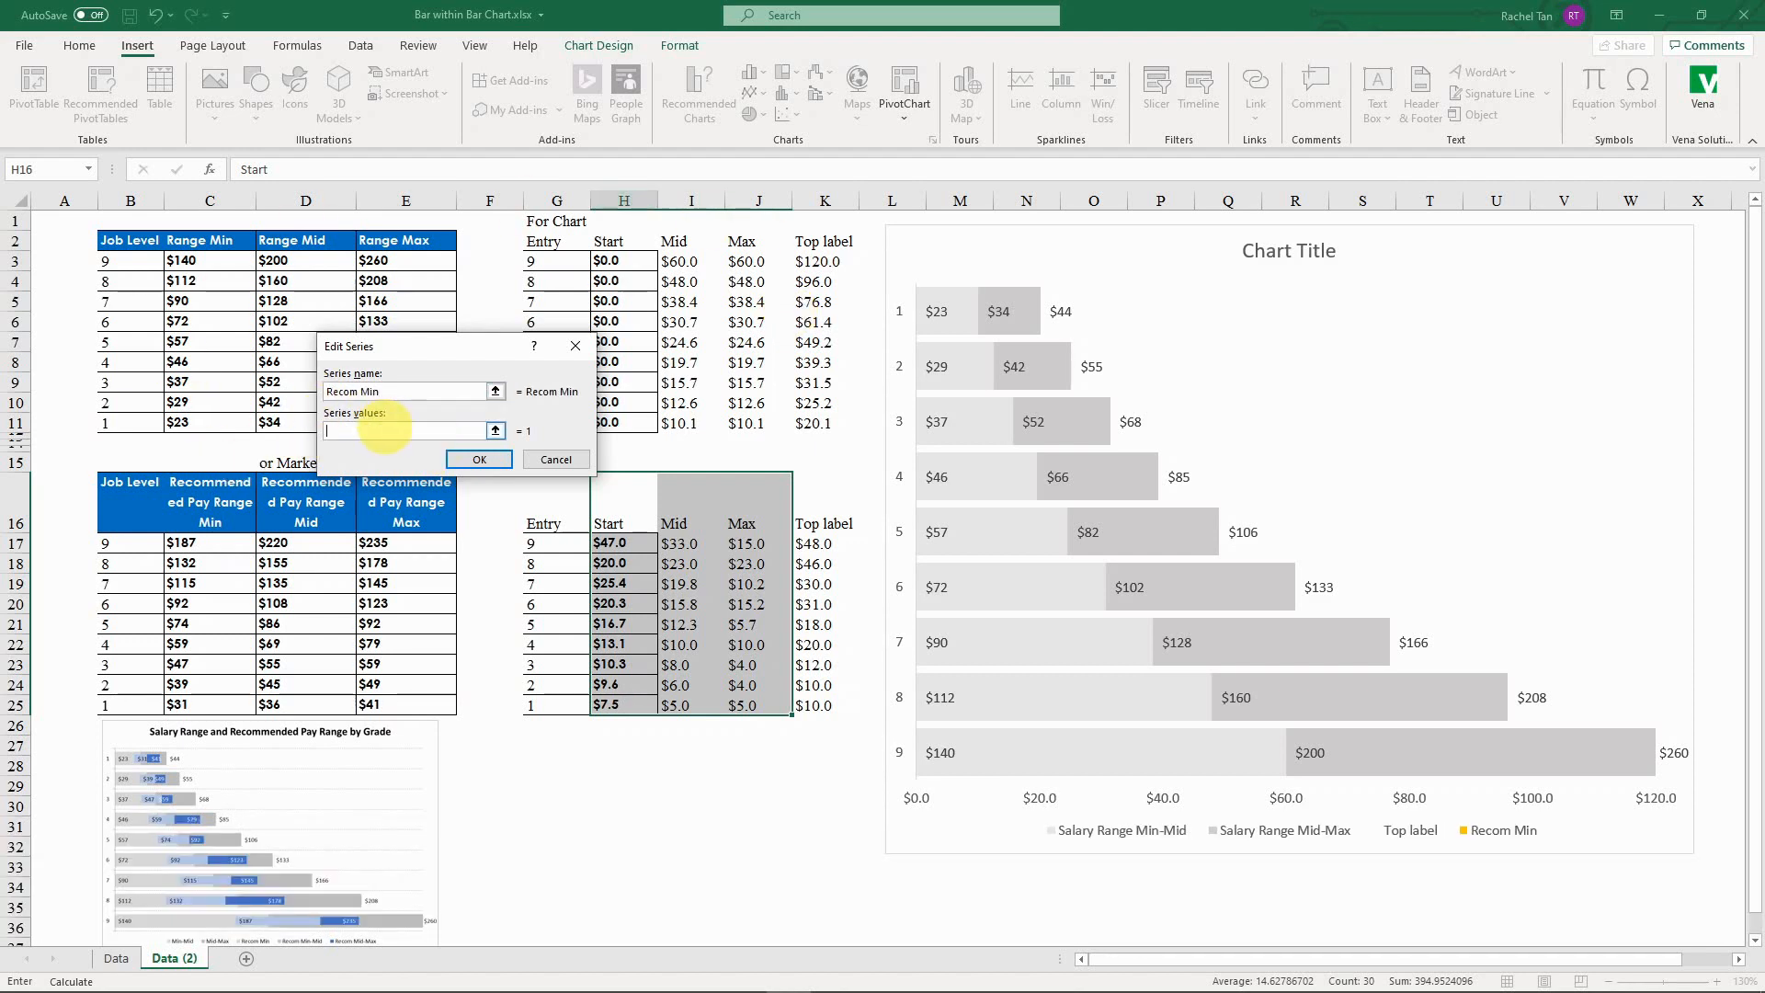
drag(609, 542, 625, 705)
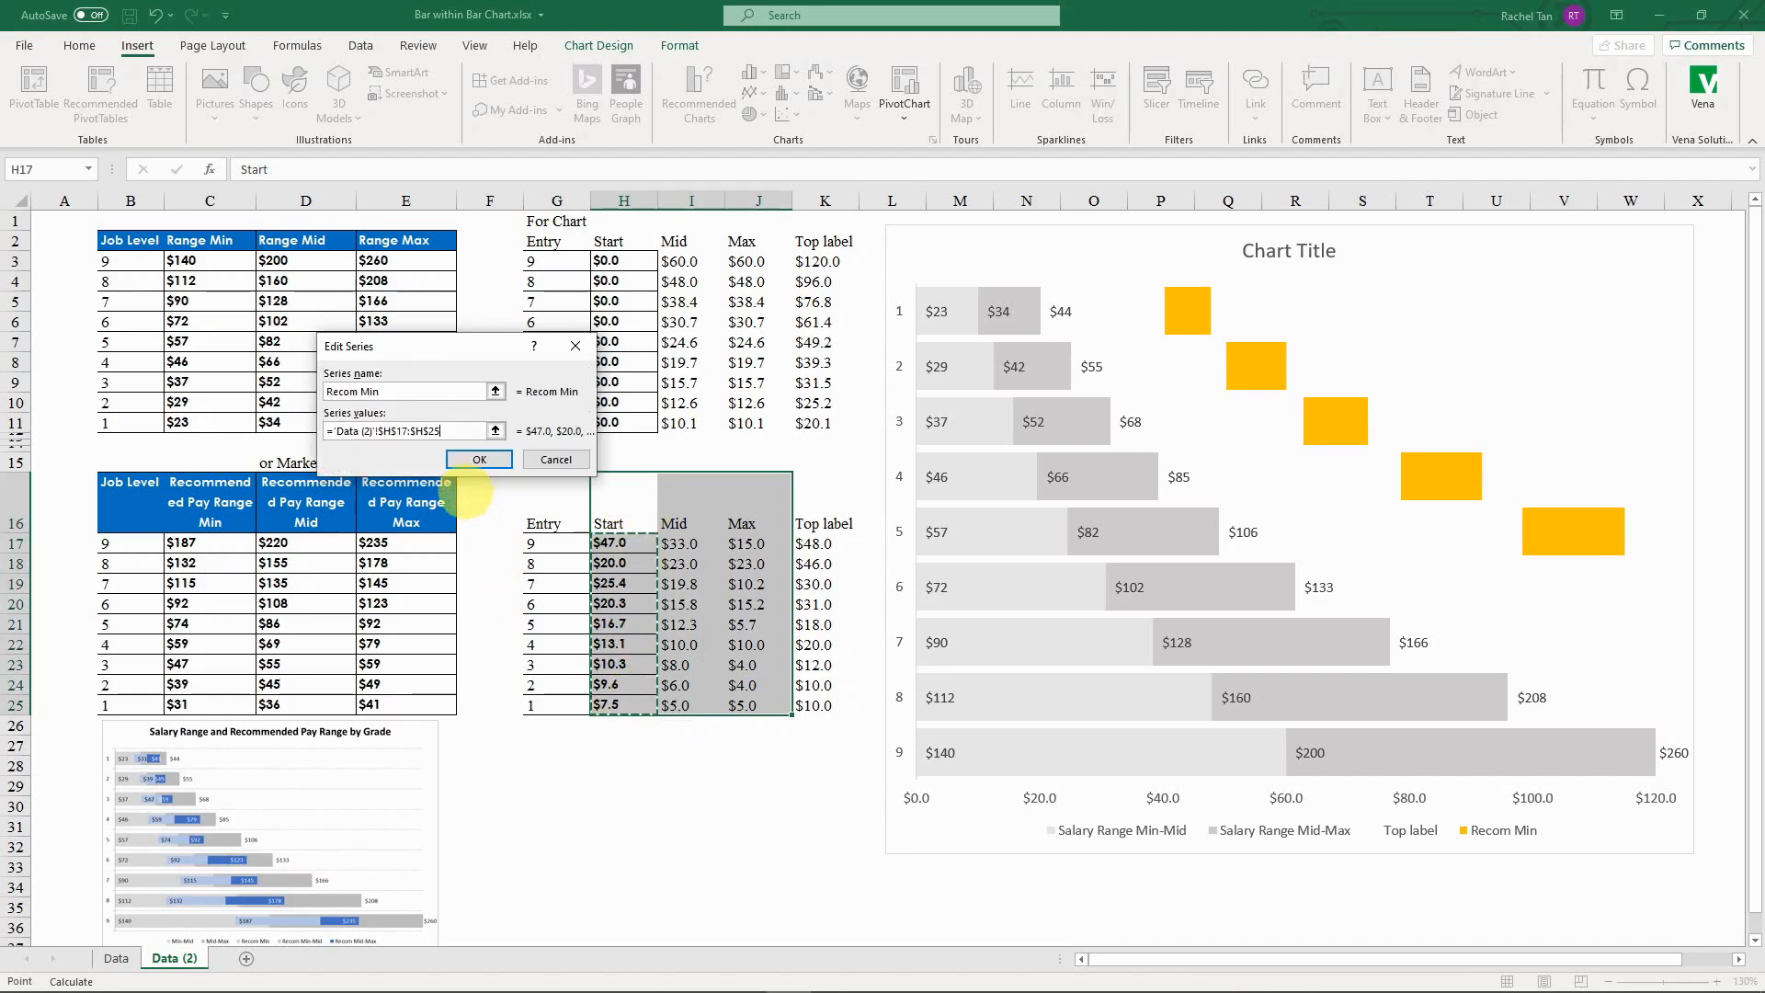
click(479, 459)
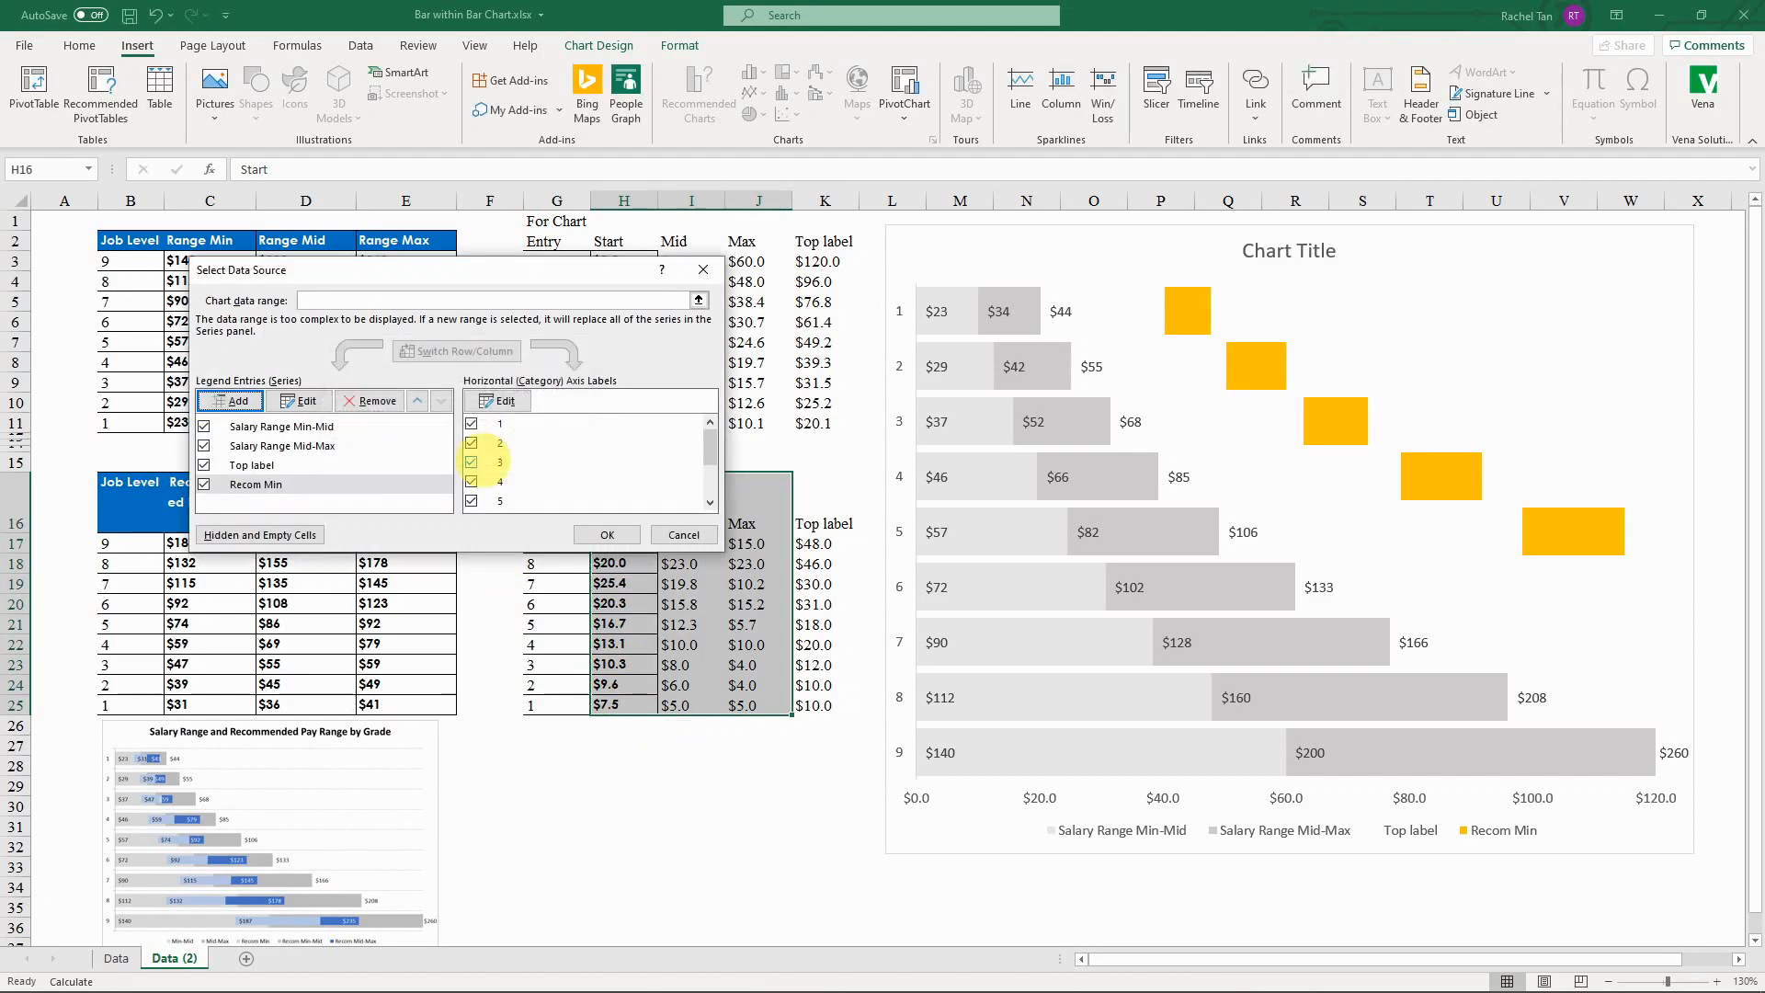
Step: Add another data series named Recom Min-Mid, with the Mid values in I17:I25
click(231, 397)
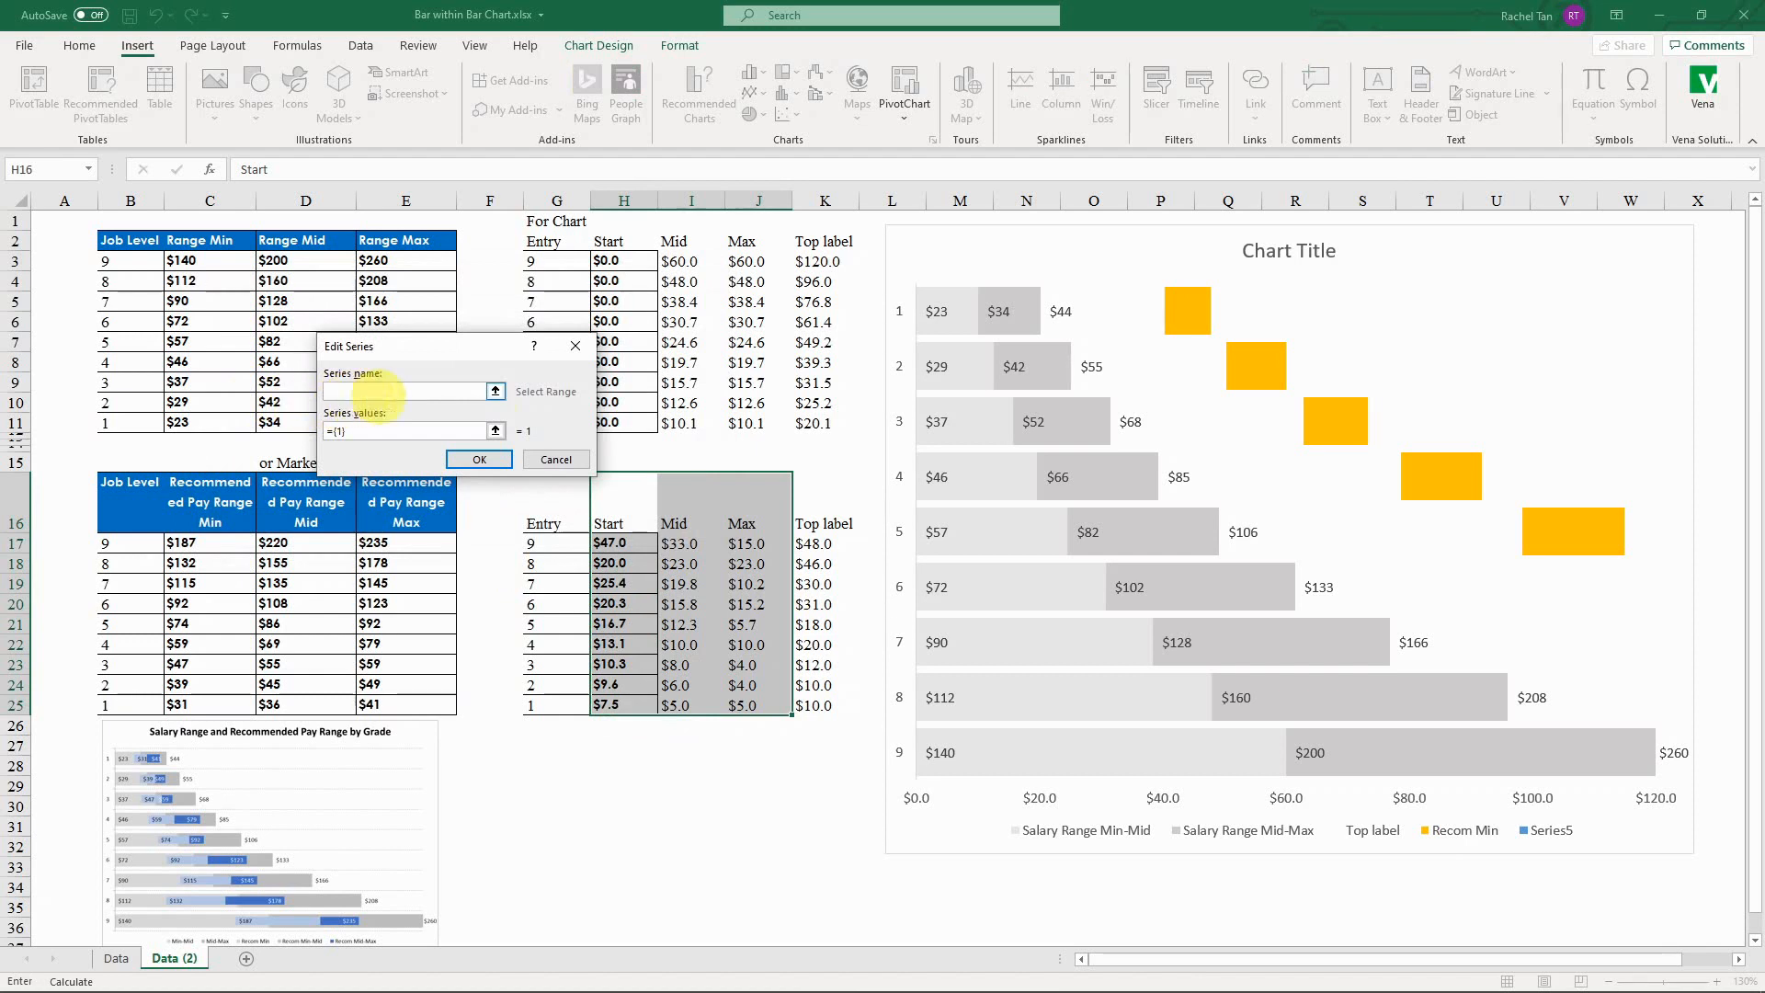
text(Recom)
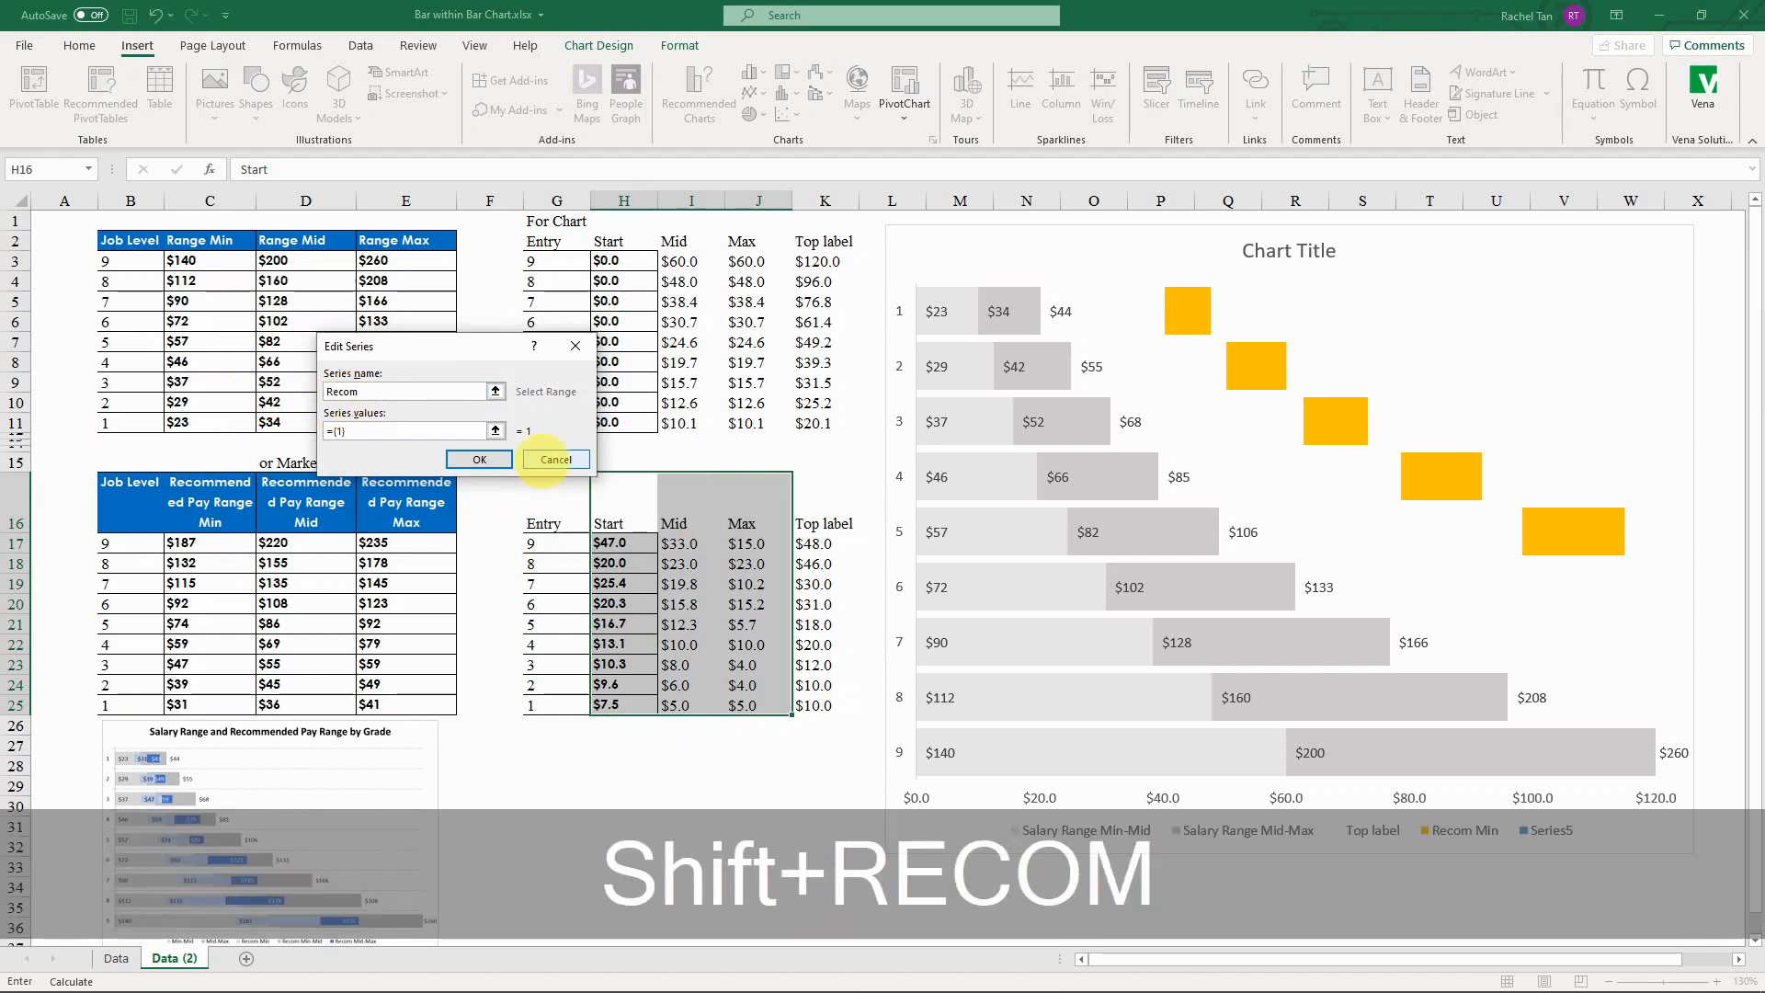
text( Min-)
key(BackSpace)
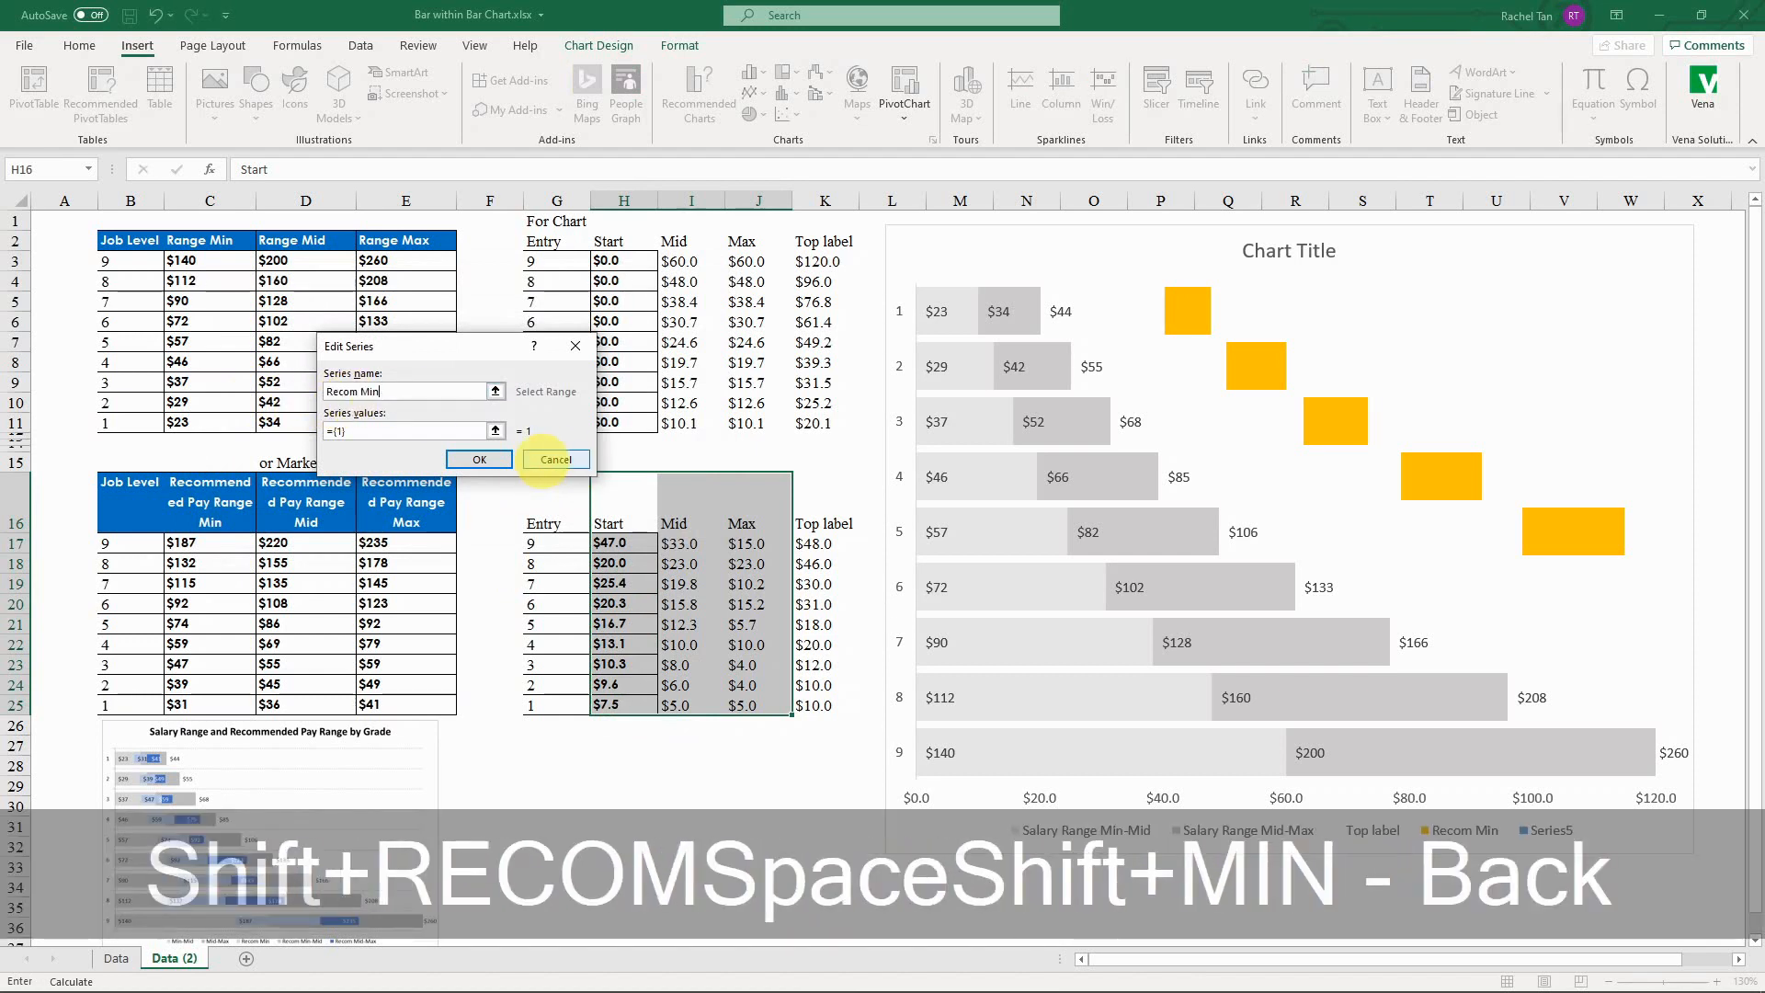
text(-m)
key(BackSpace)
text(Mid)
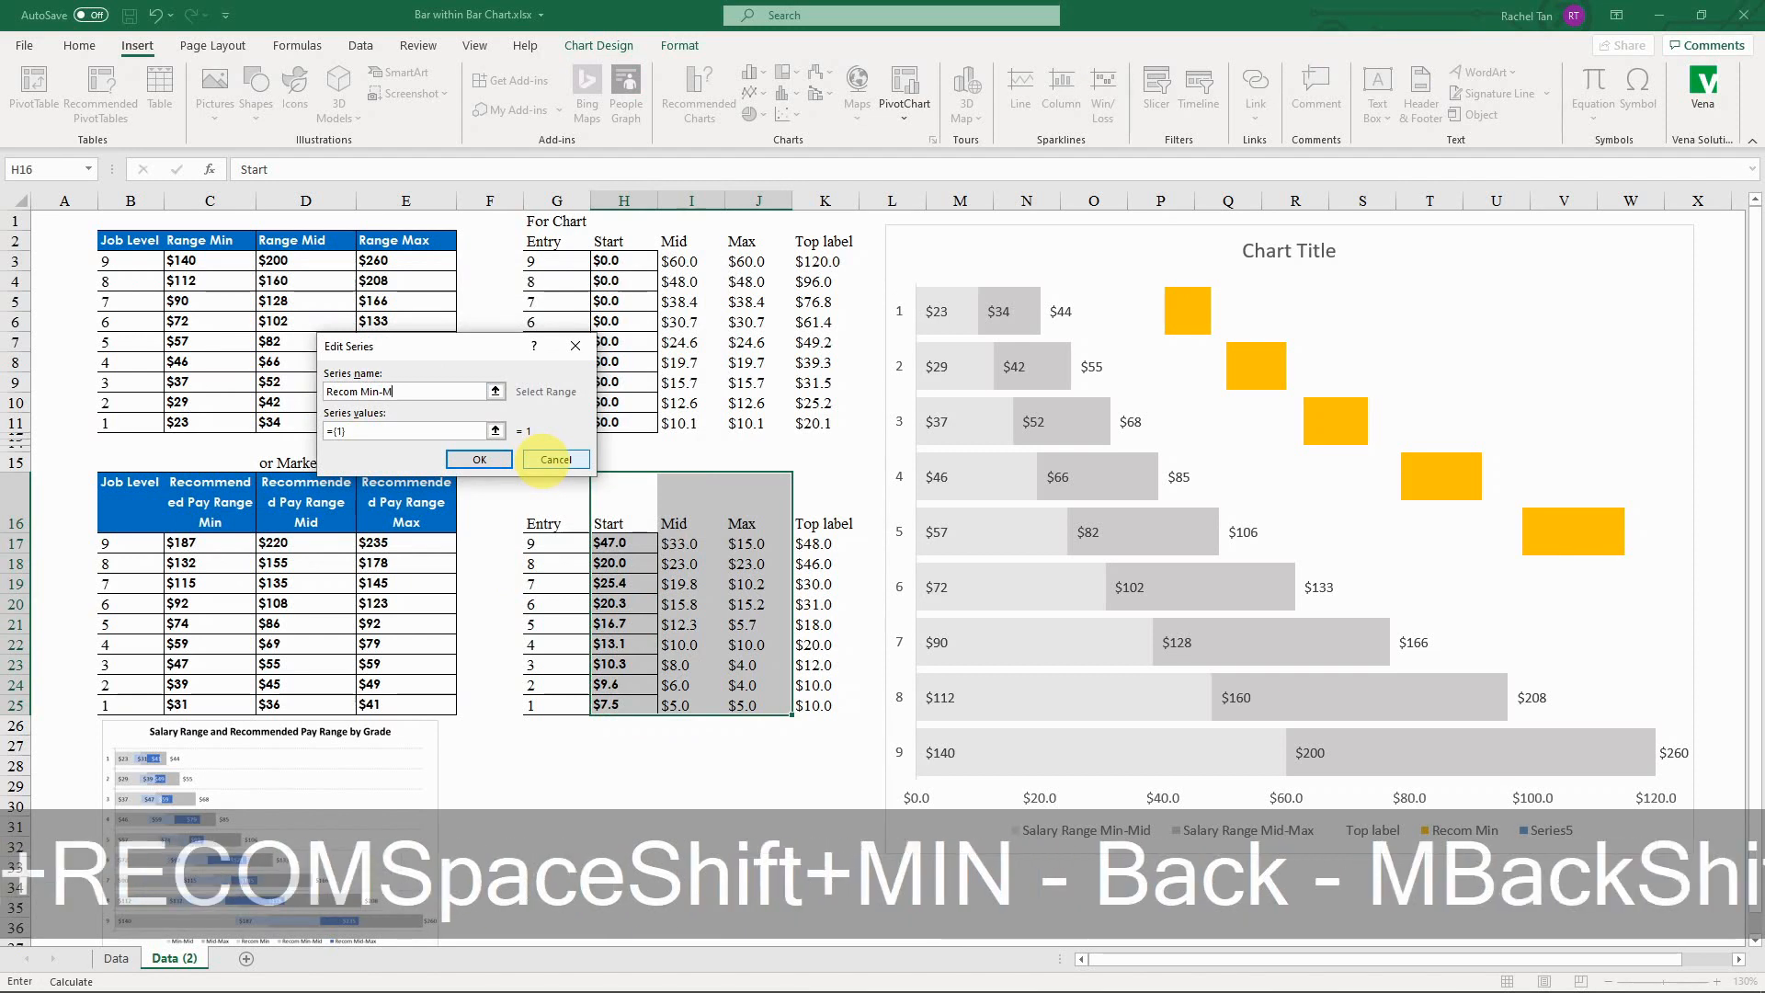
click(445, 428)
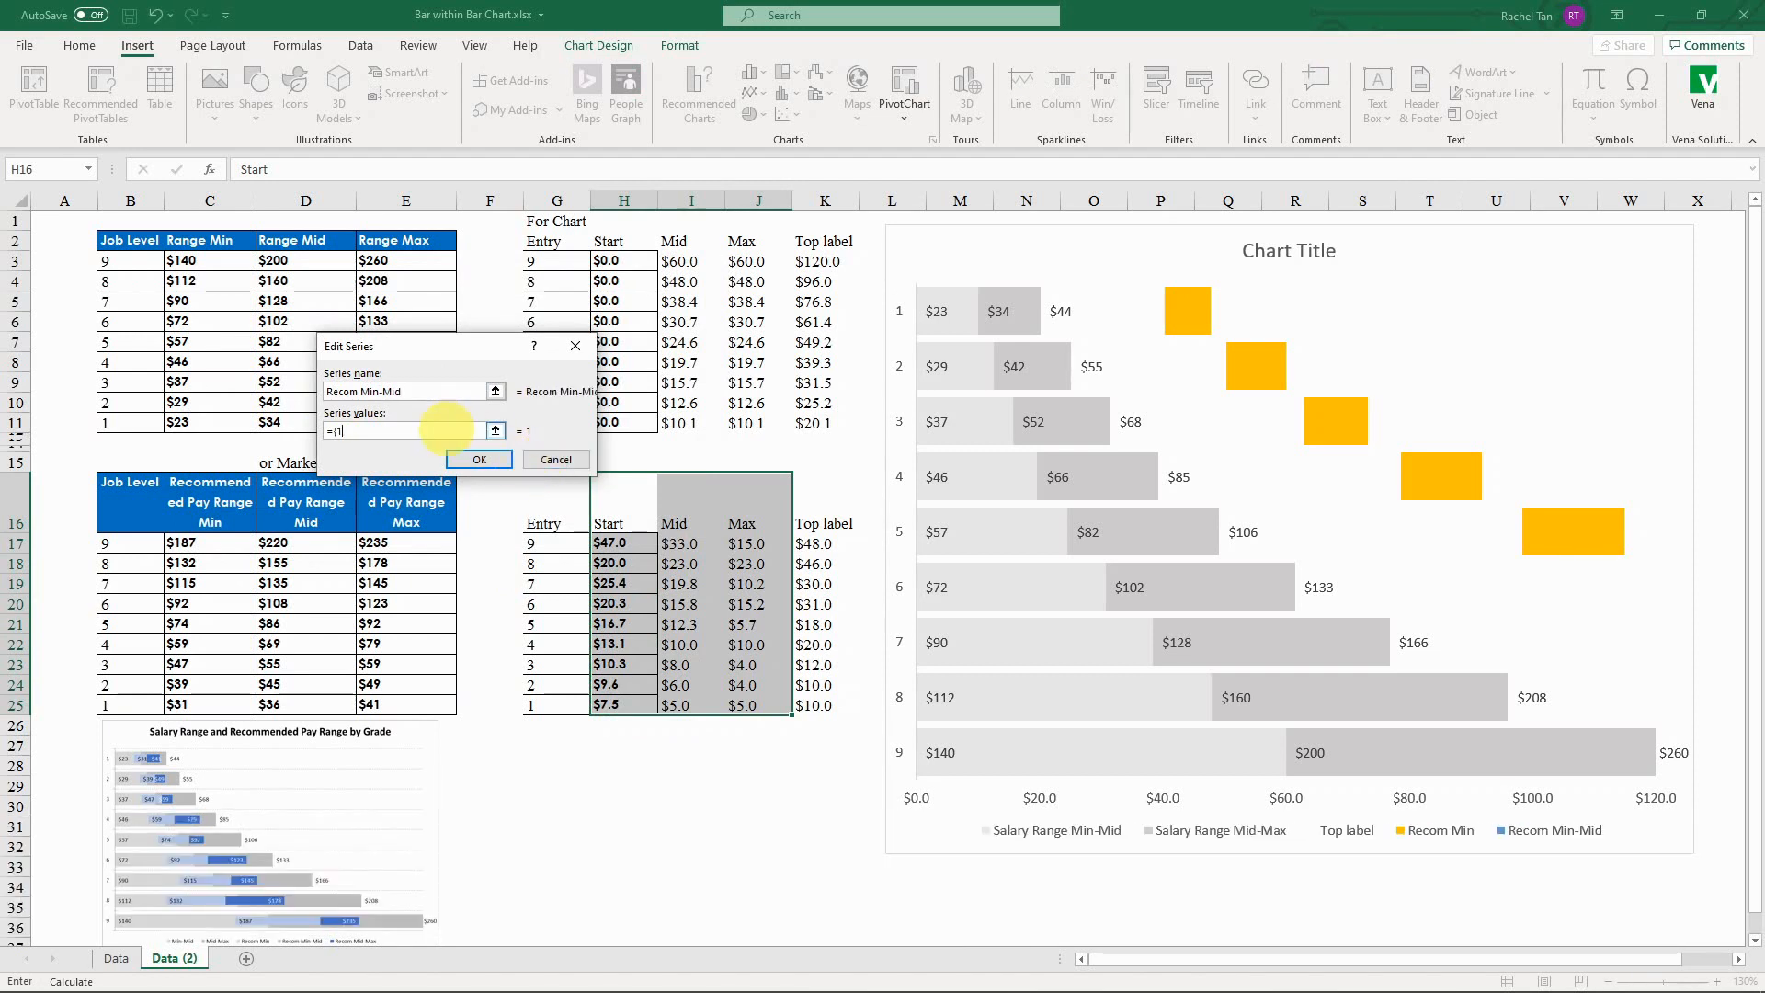
drag(689, 504, 694, 704)
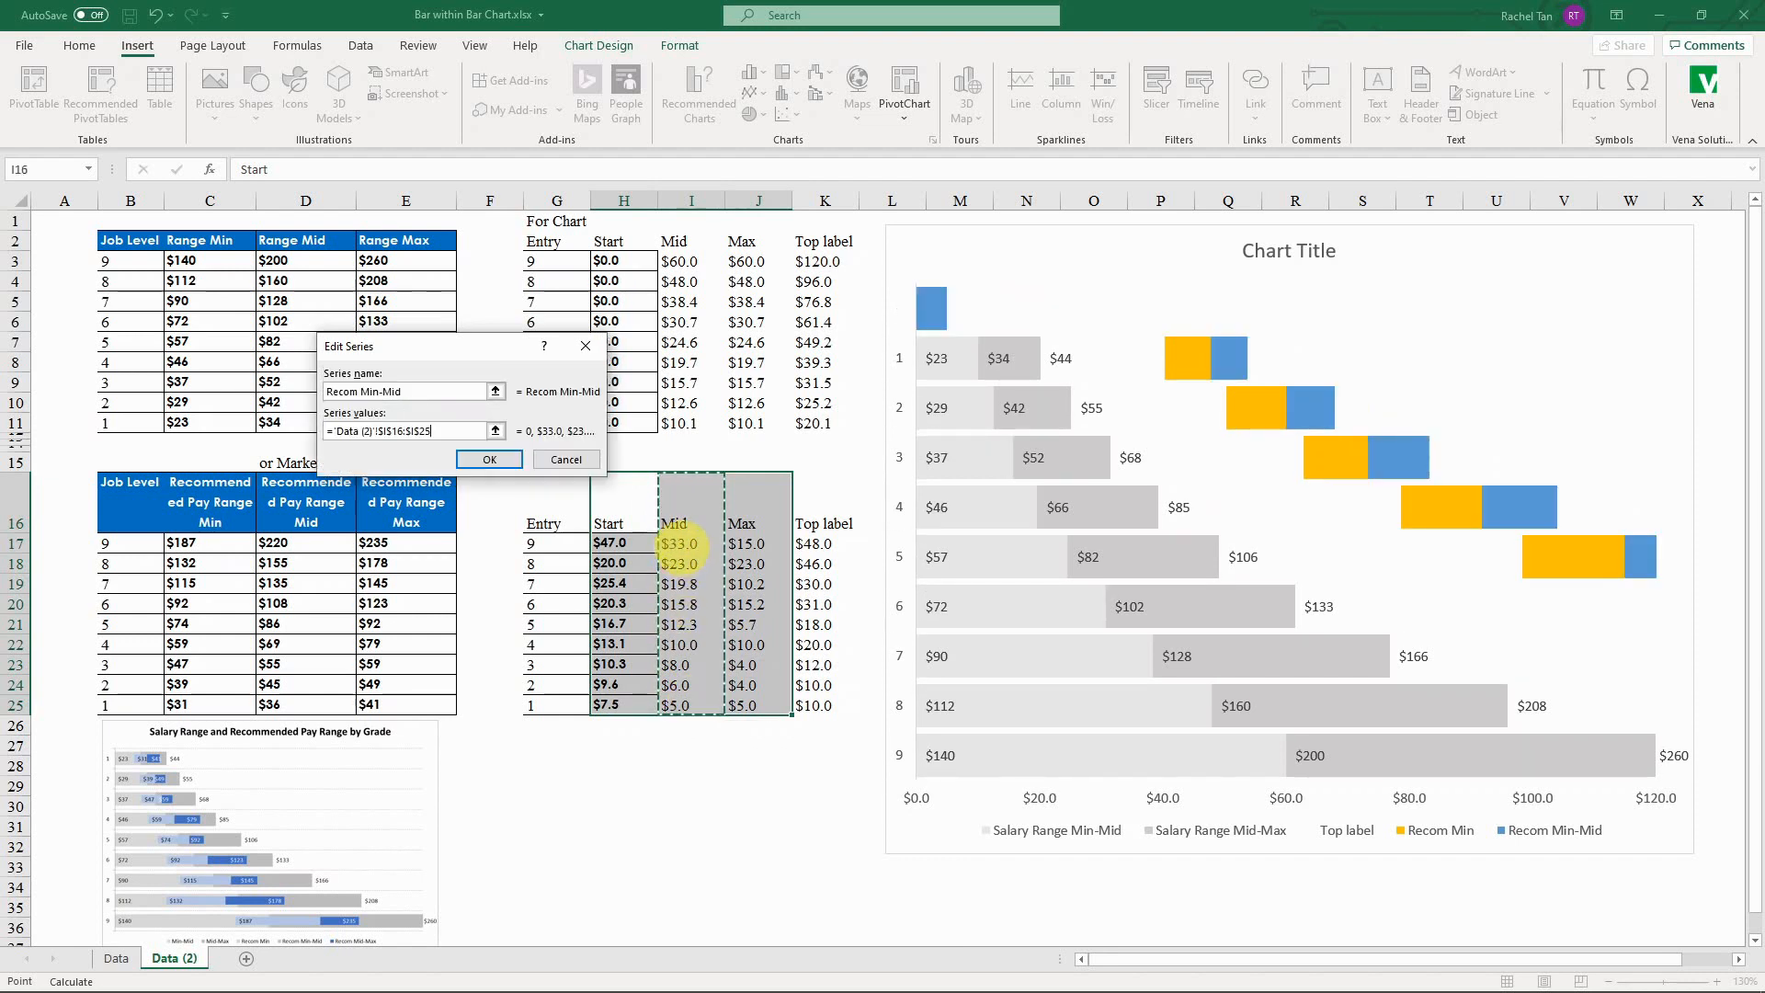
drag(678, 544, 680, 707)
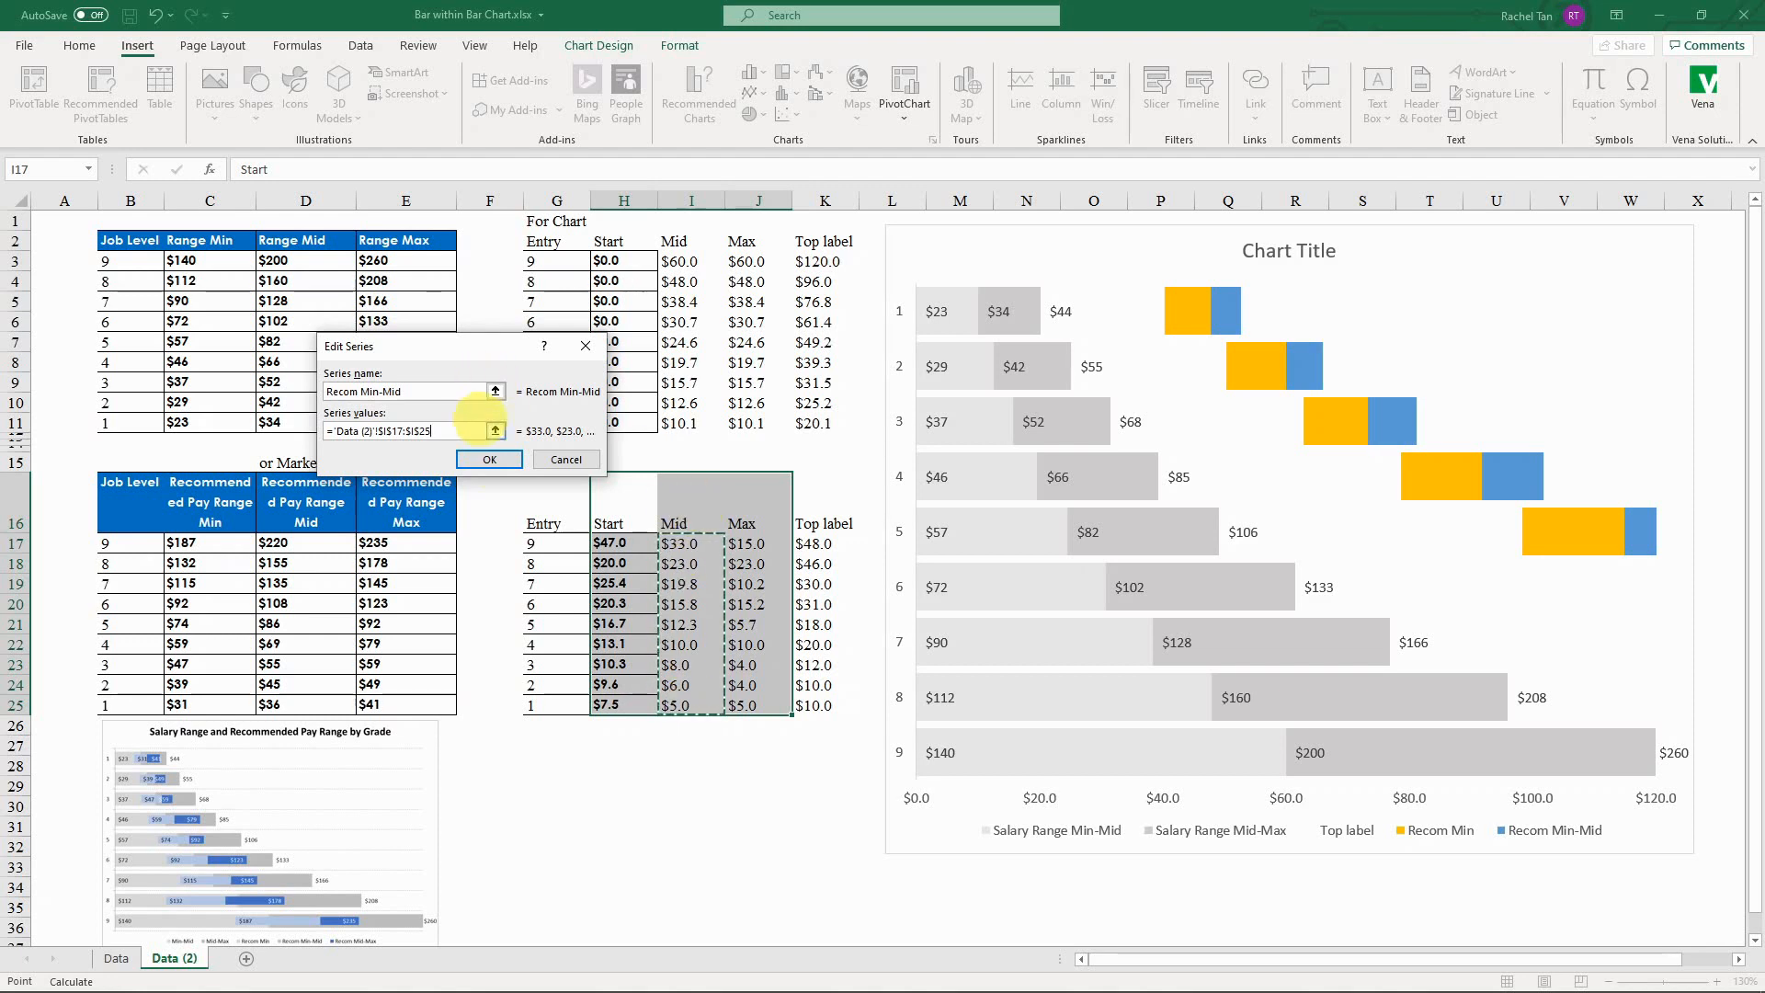
click(490, 460)
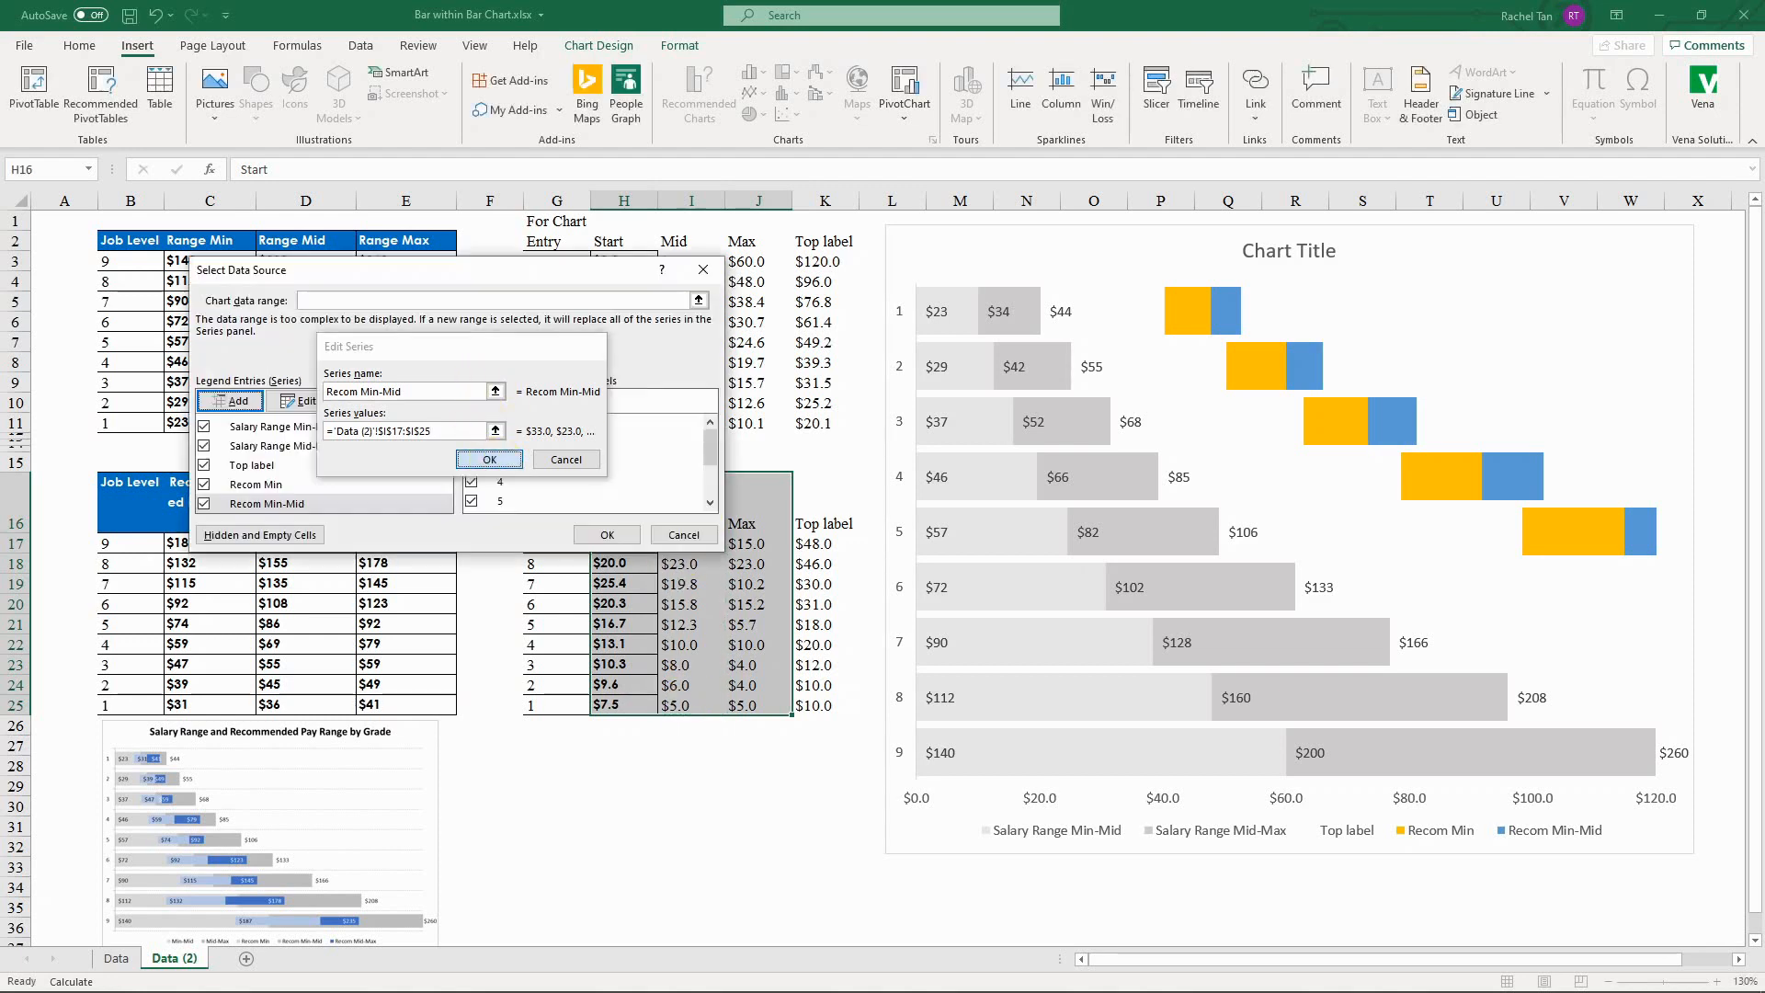
Step: Add a data series named Recom Mid-Max to the chart, with the Max values in J17:J25
click(228, 401)
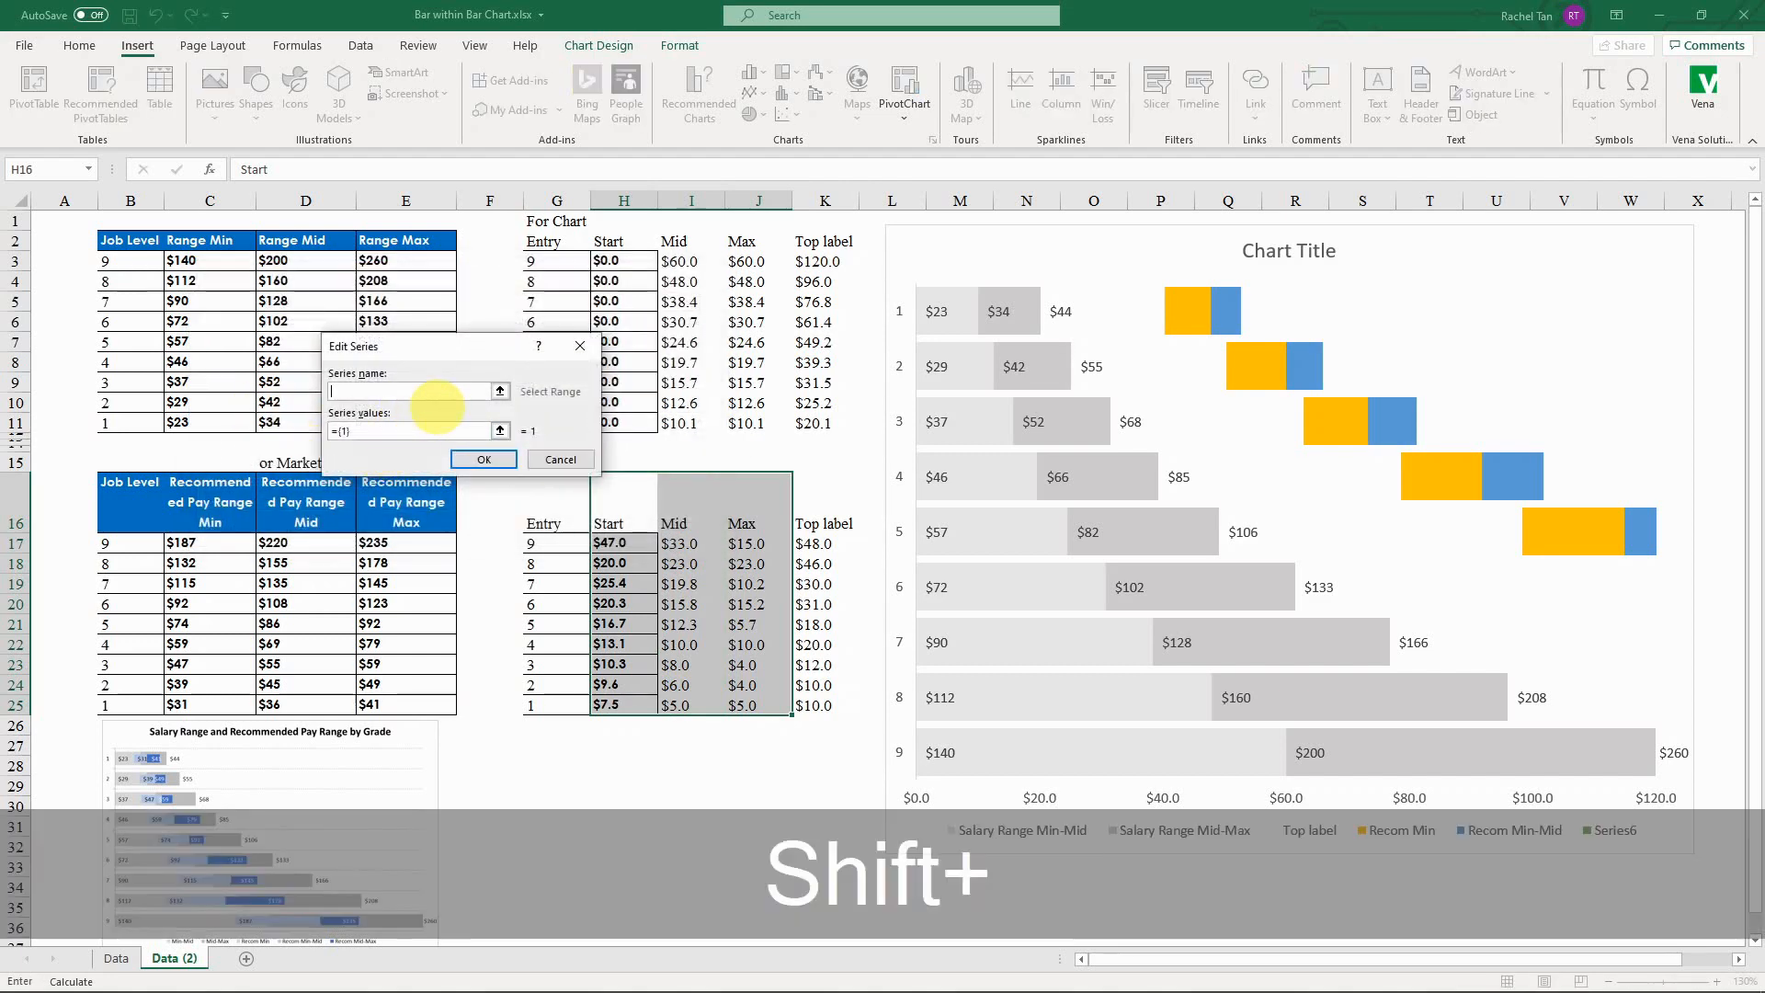
text(Recom M)
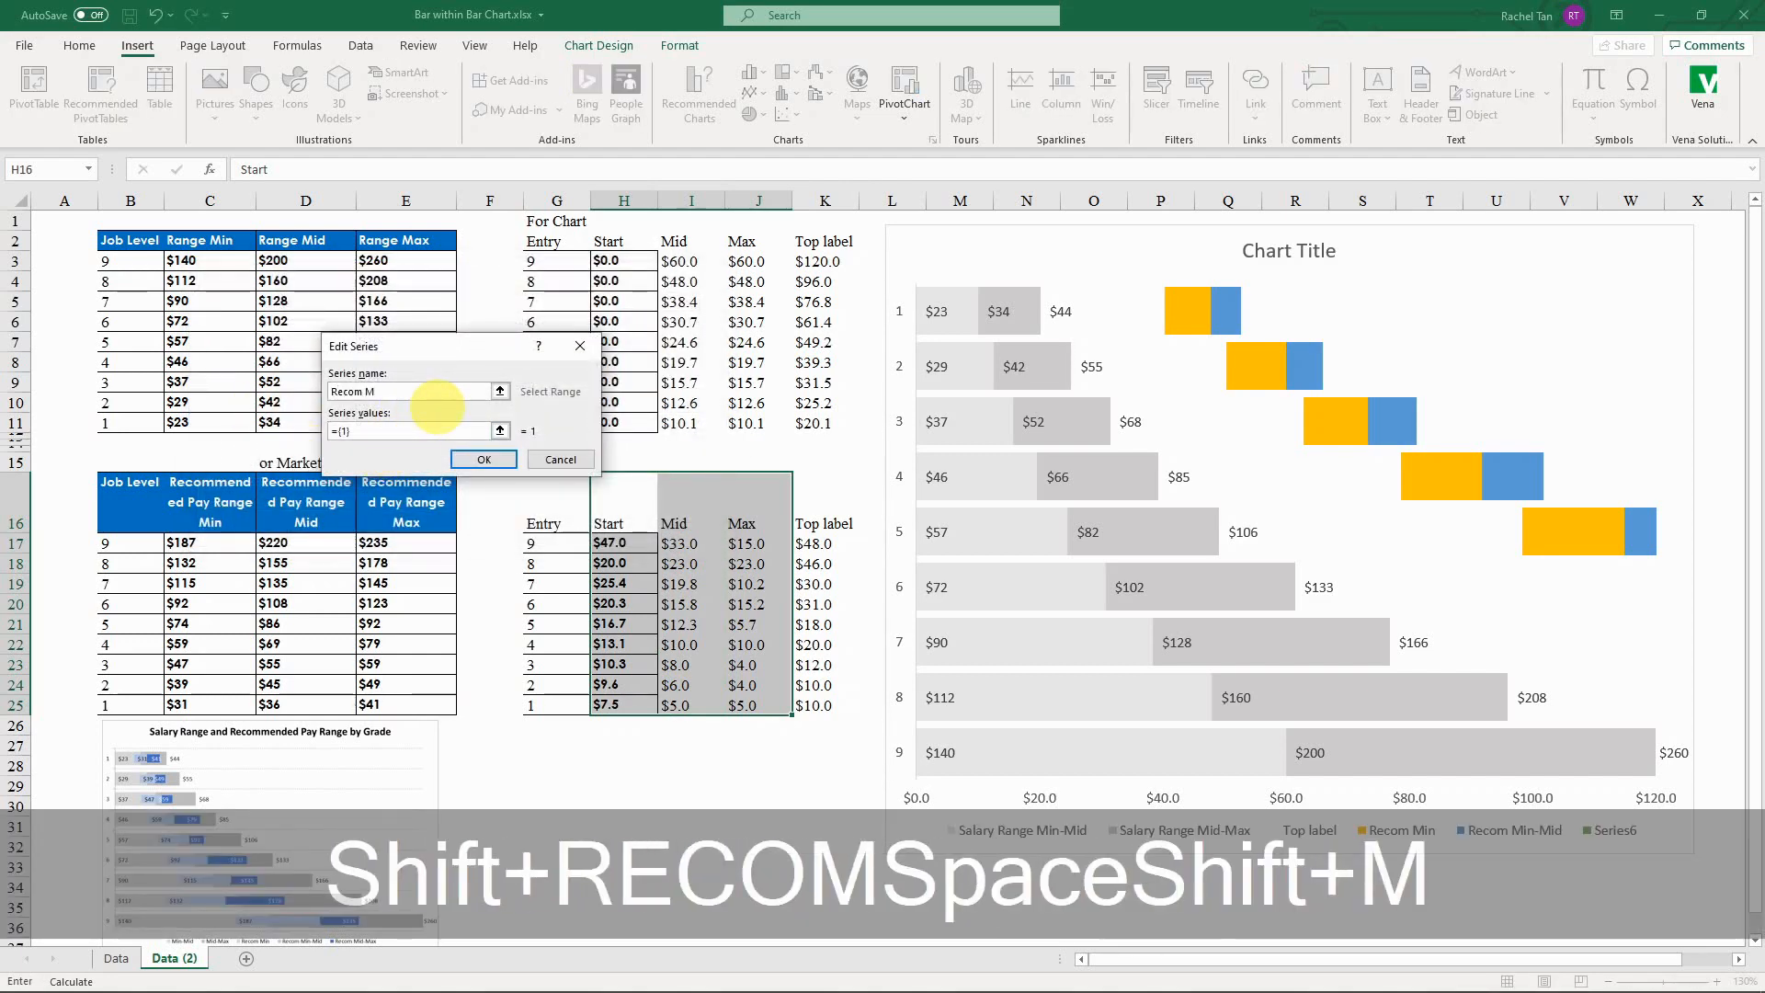
text(id-Max)
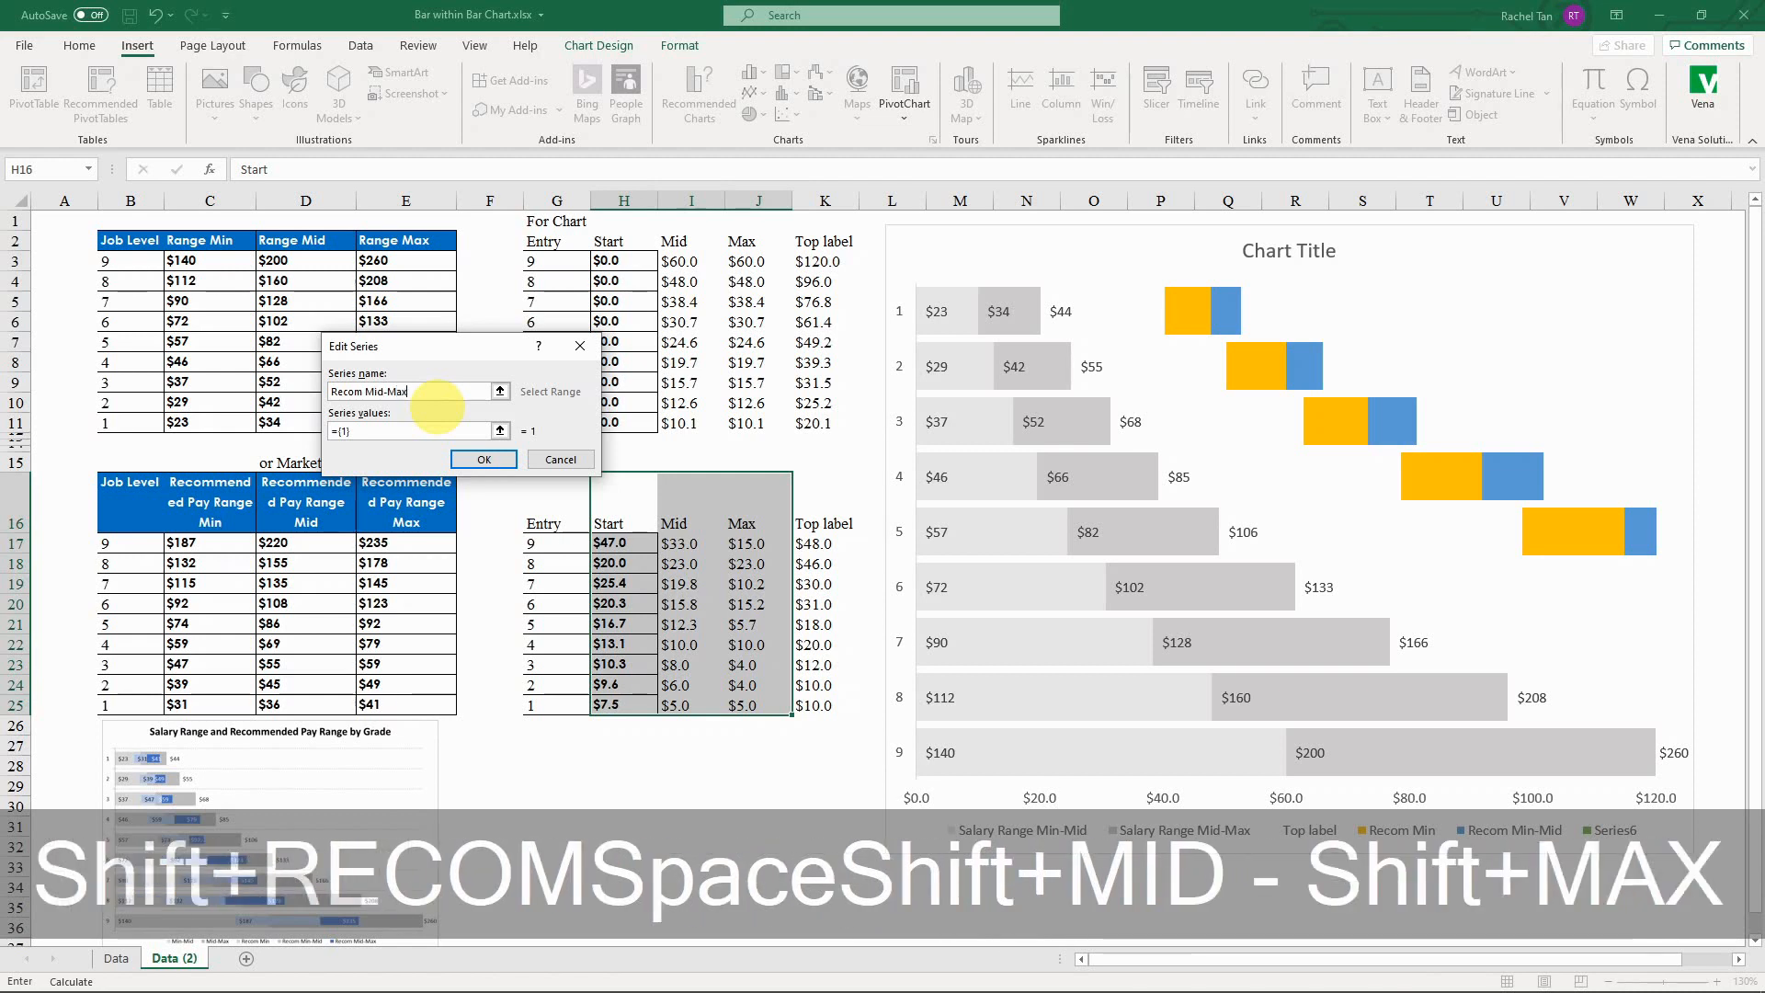
click(428, 430)
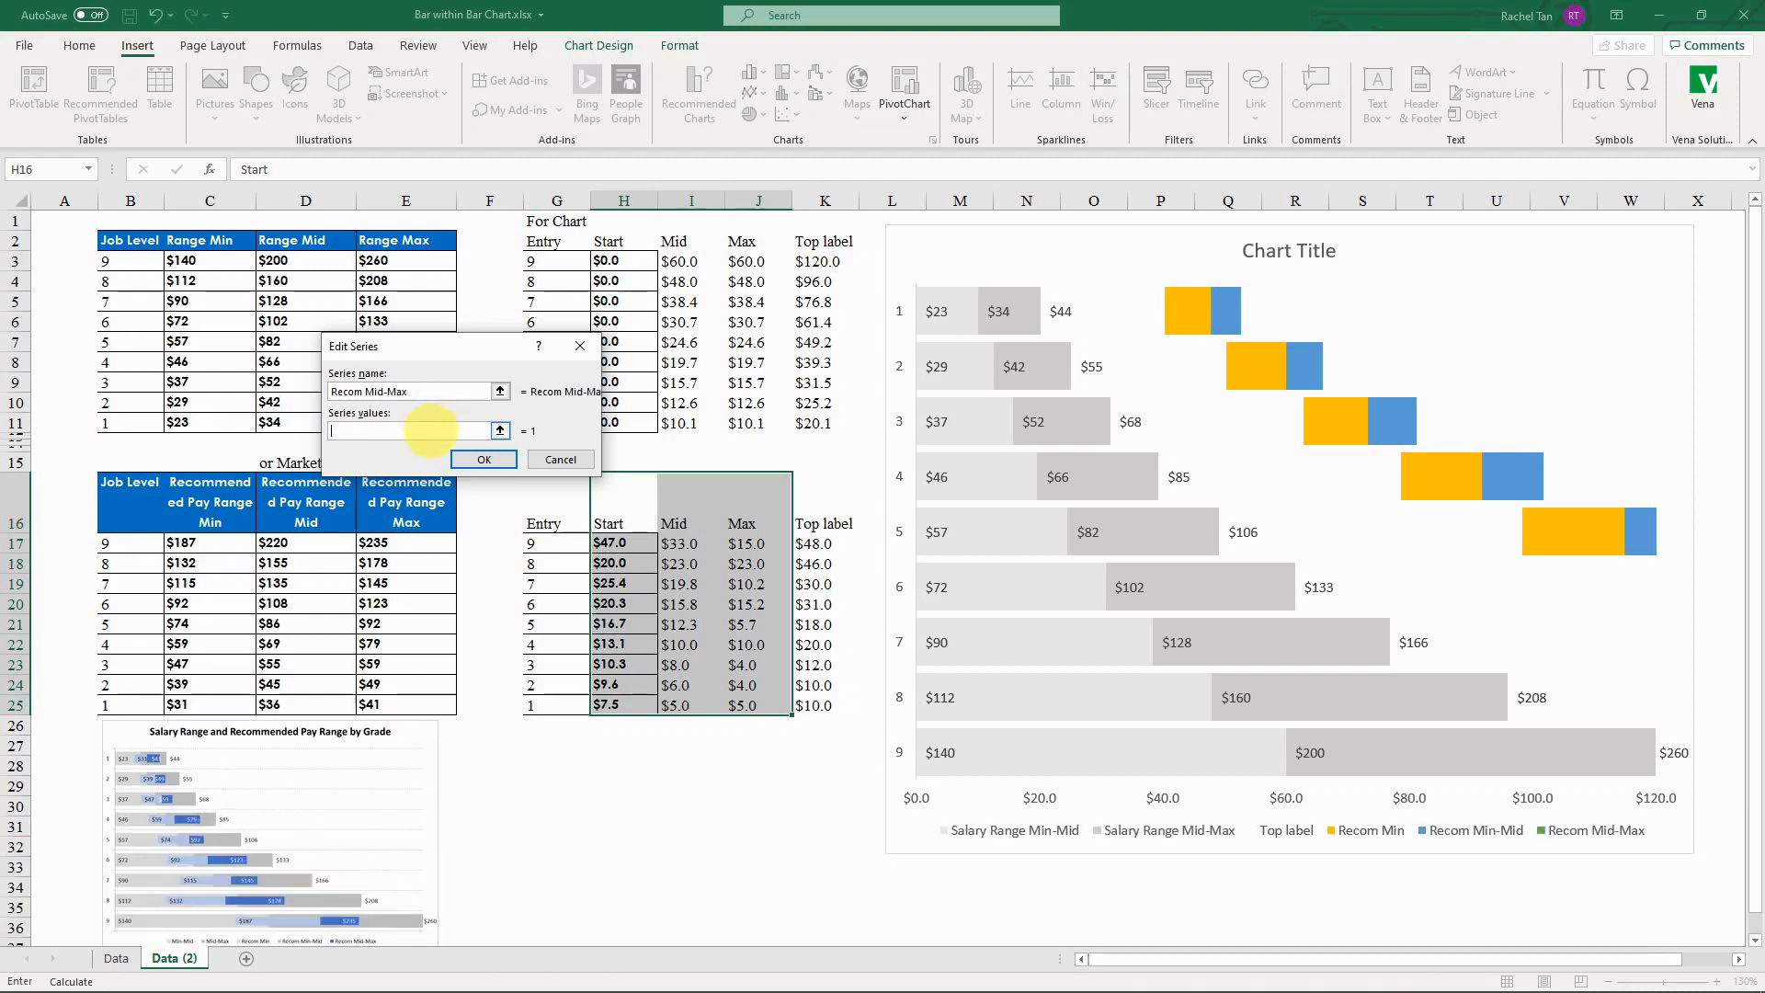
drag(743, 543, 731, 700)
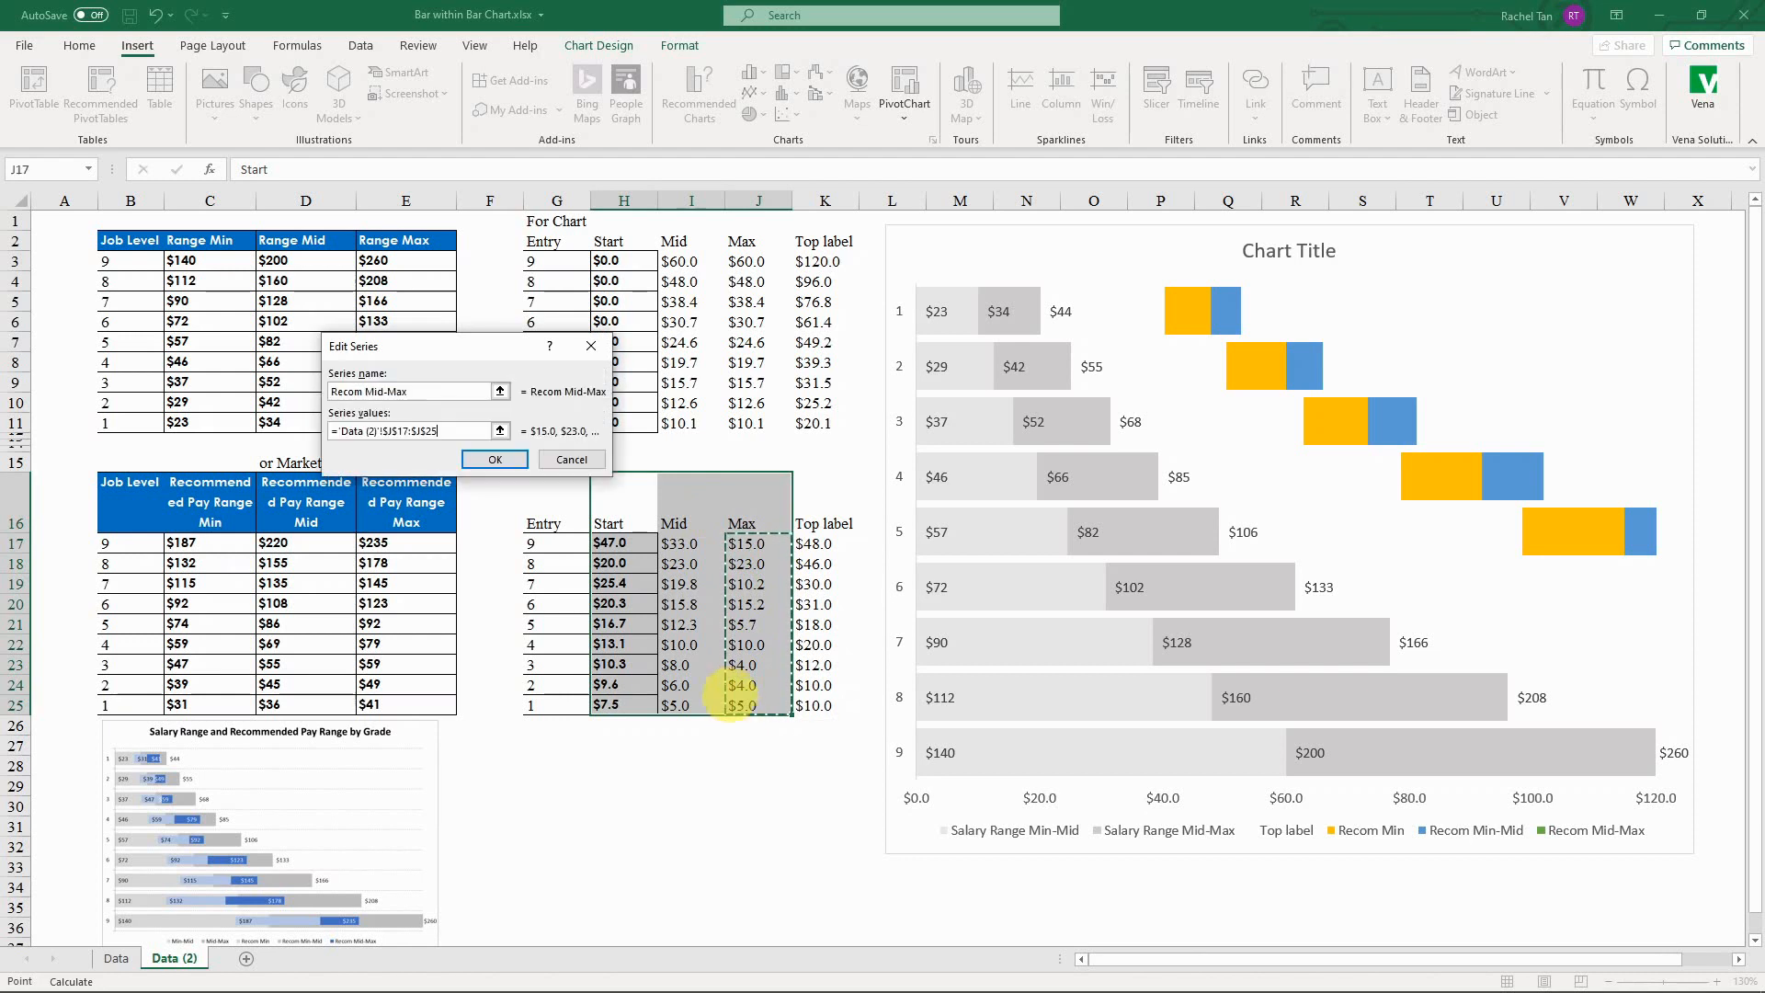
click(493, 459)
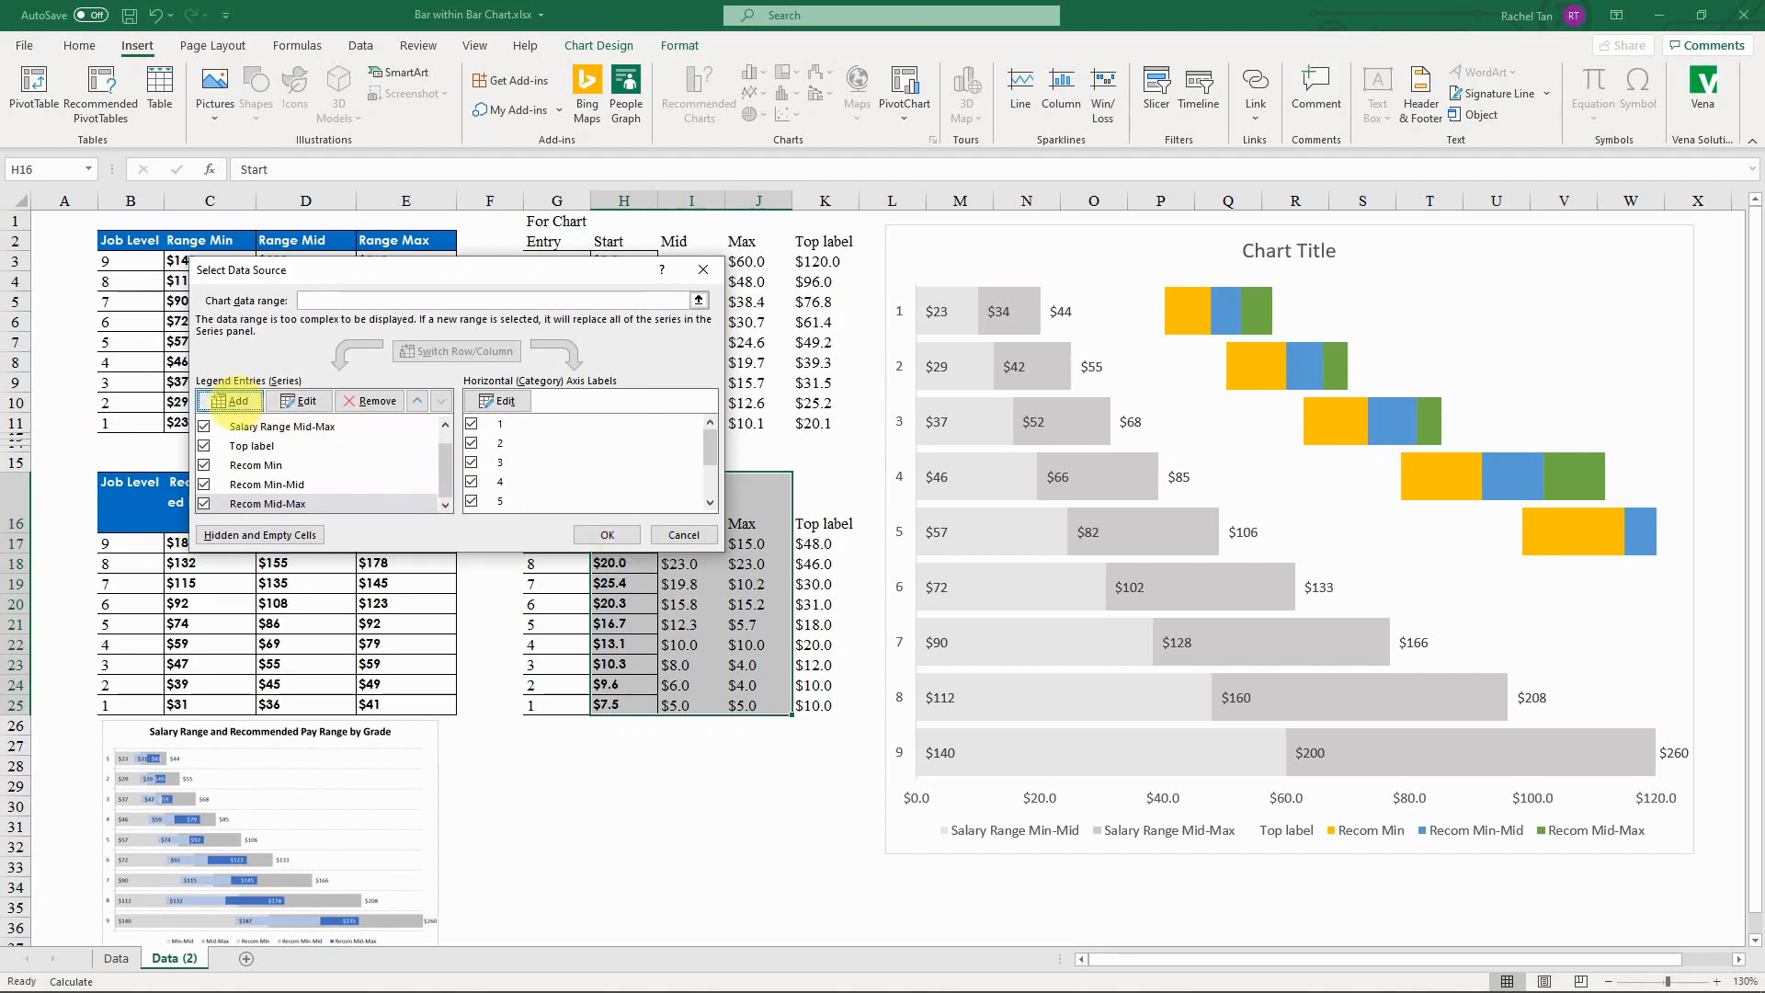
Step: Add a data series named Recom Top label, with the Top label values in K17:K25, and apply the chart's data source changes
click(229, 400)
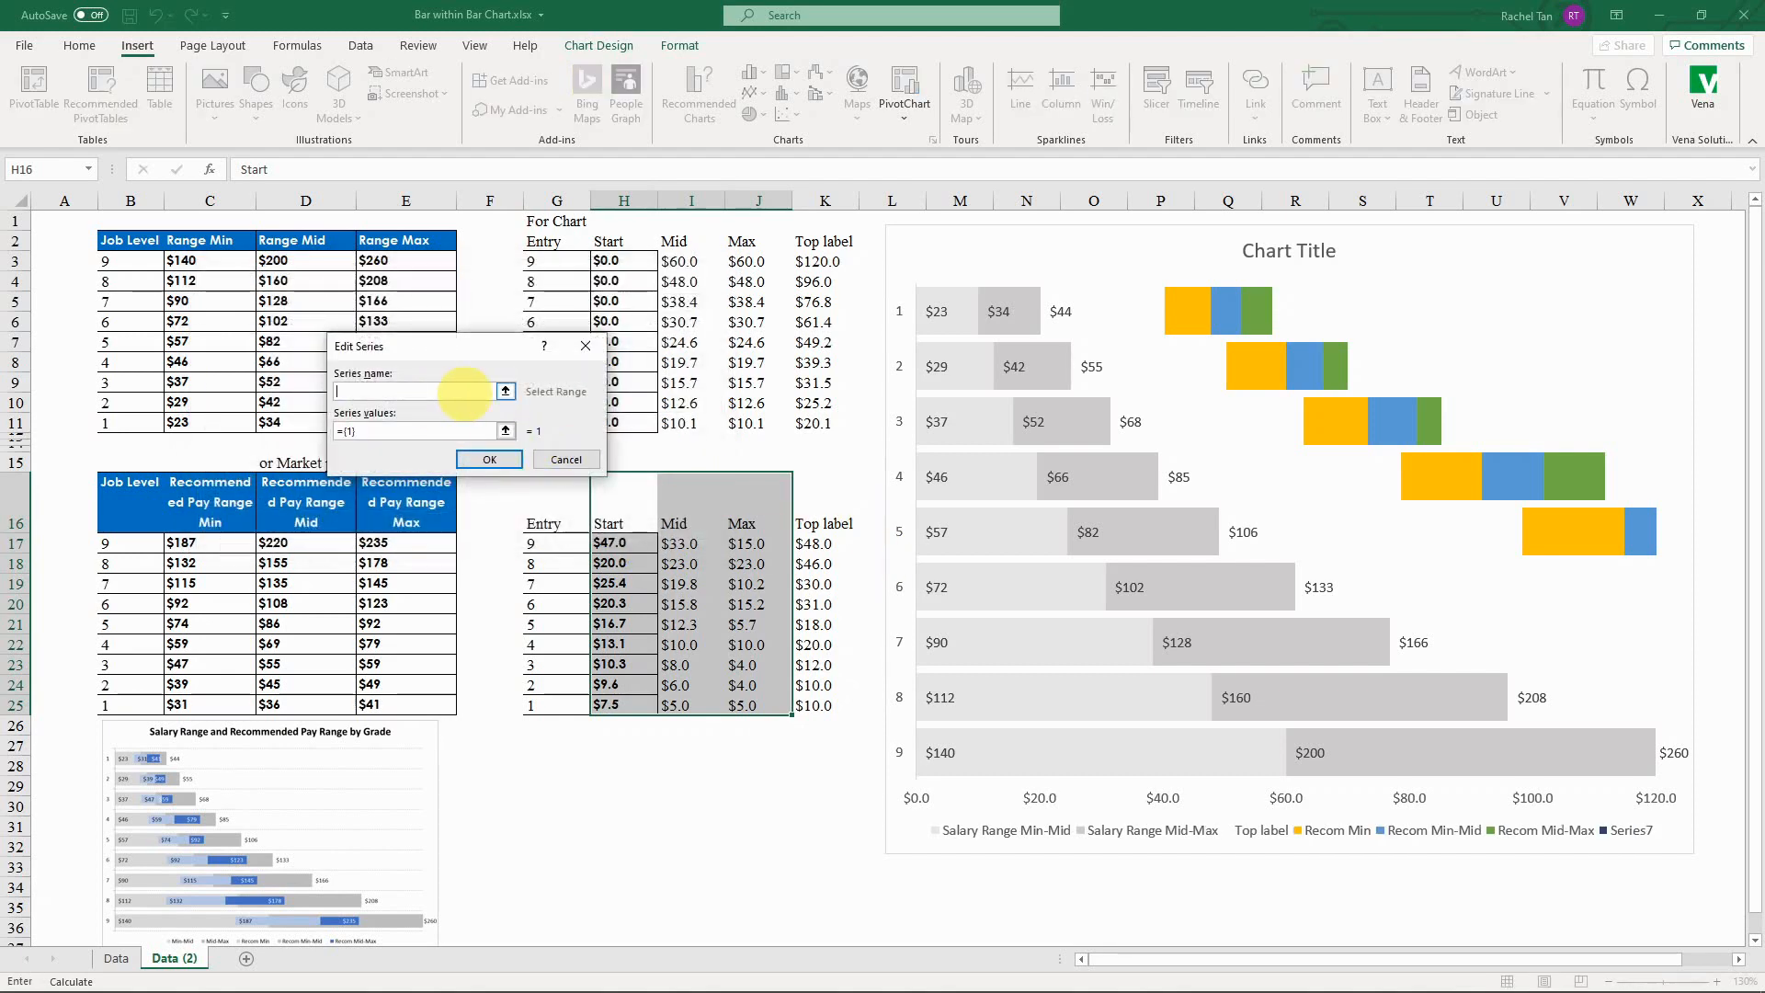
text(T)
key(BackSpace)
text(Recom )
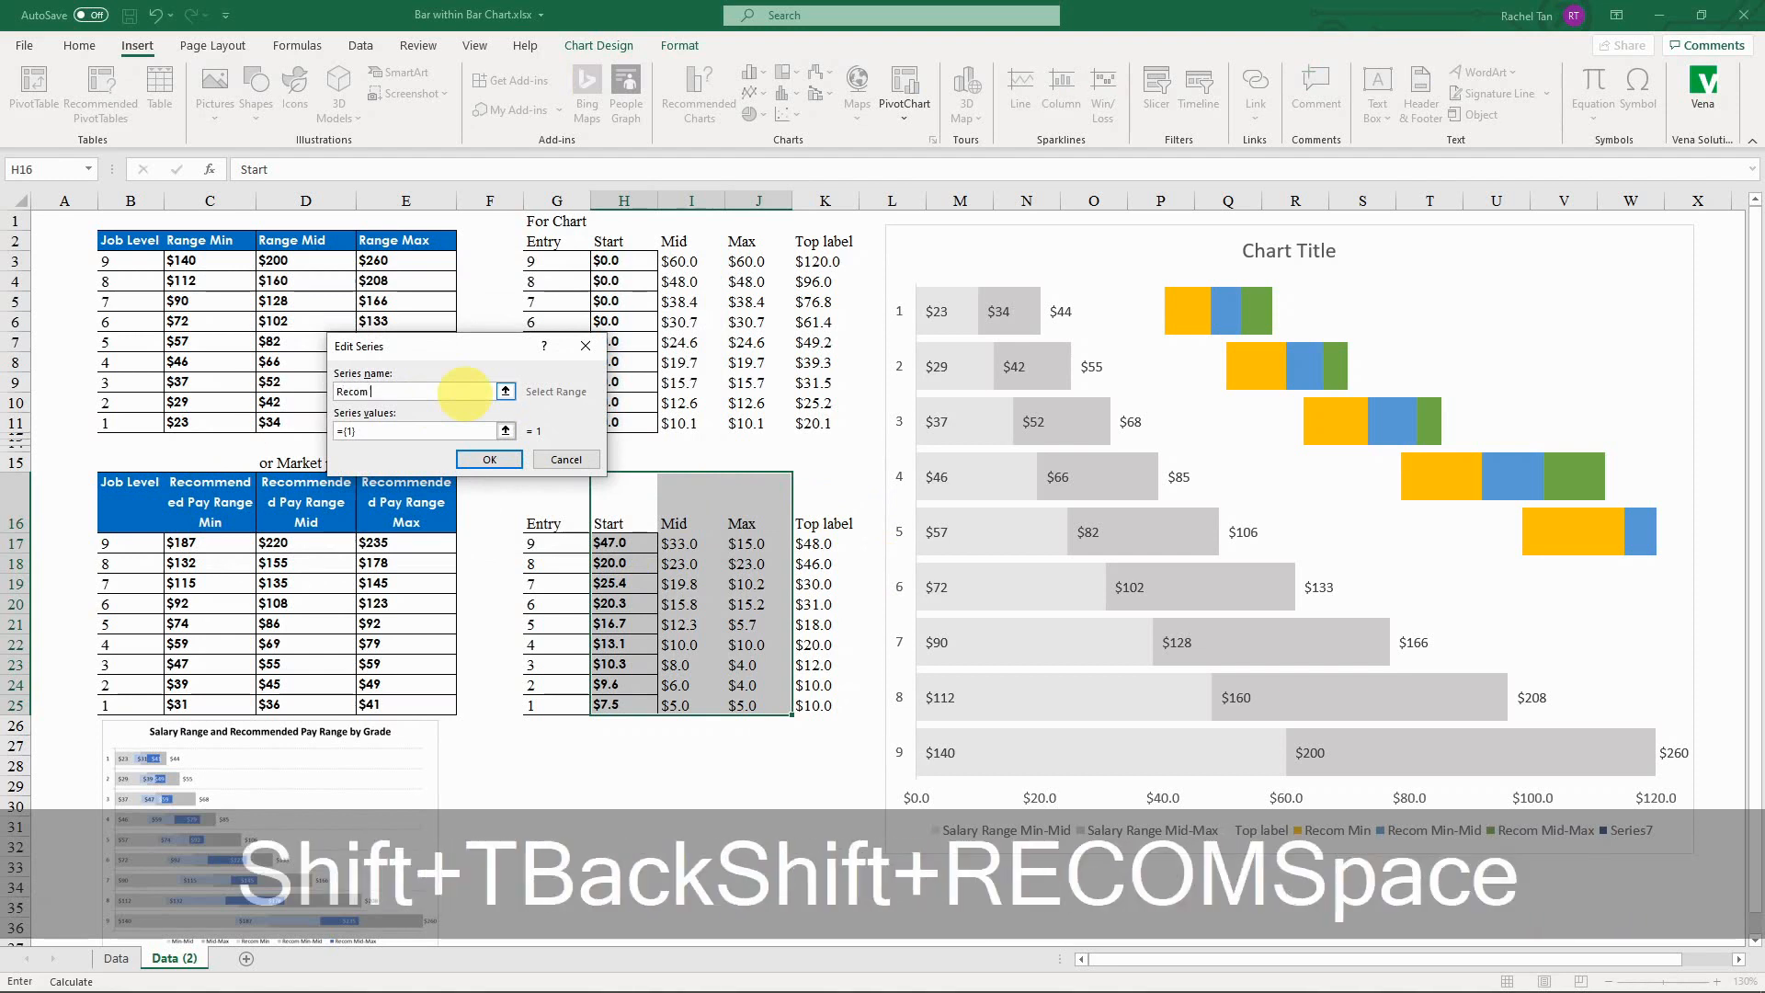
text(Top )
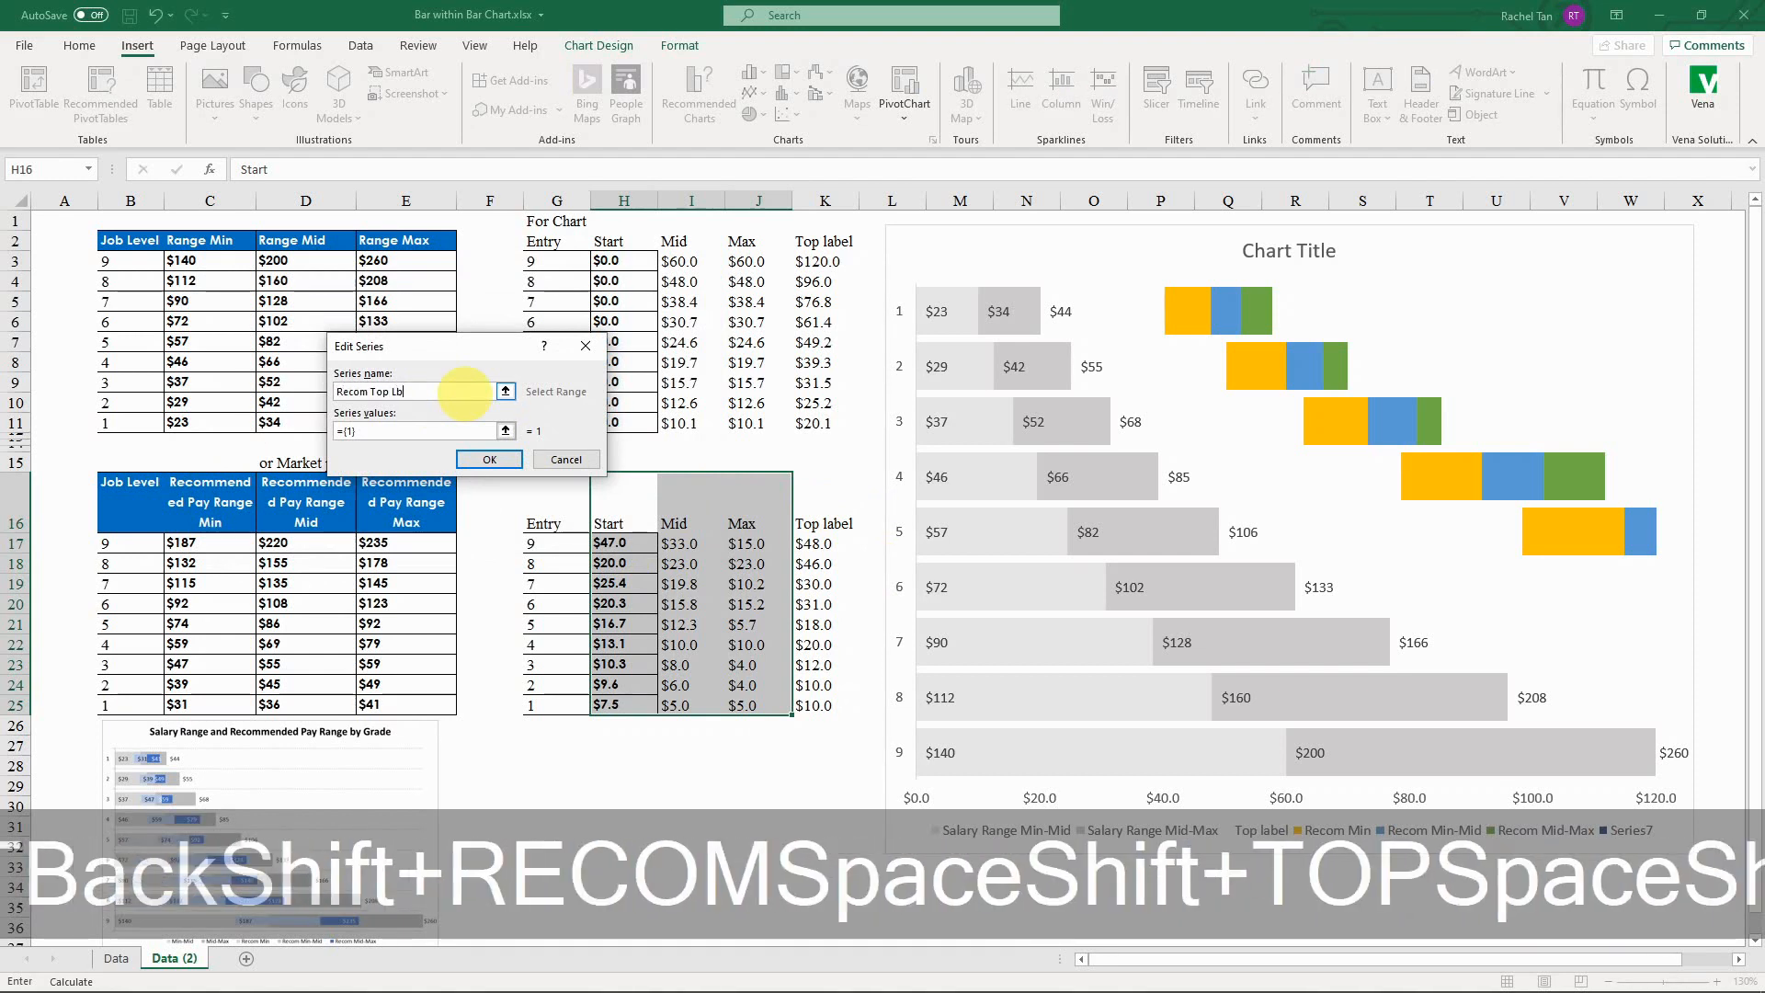
text(label)
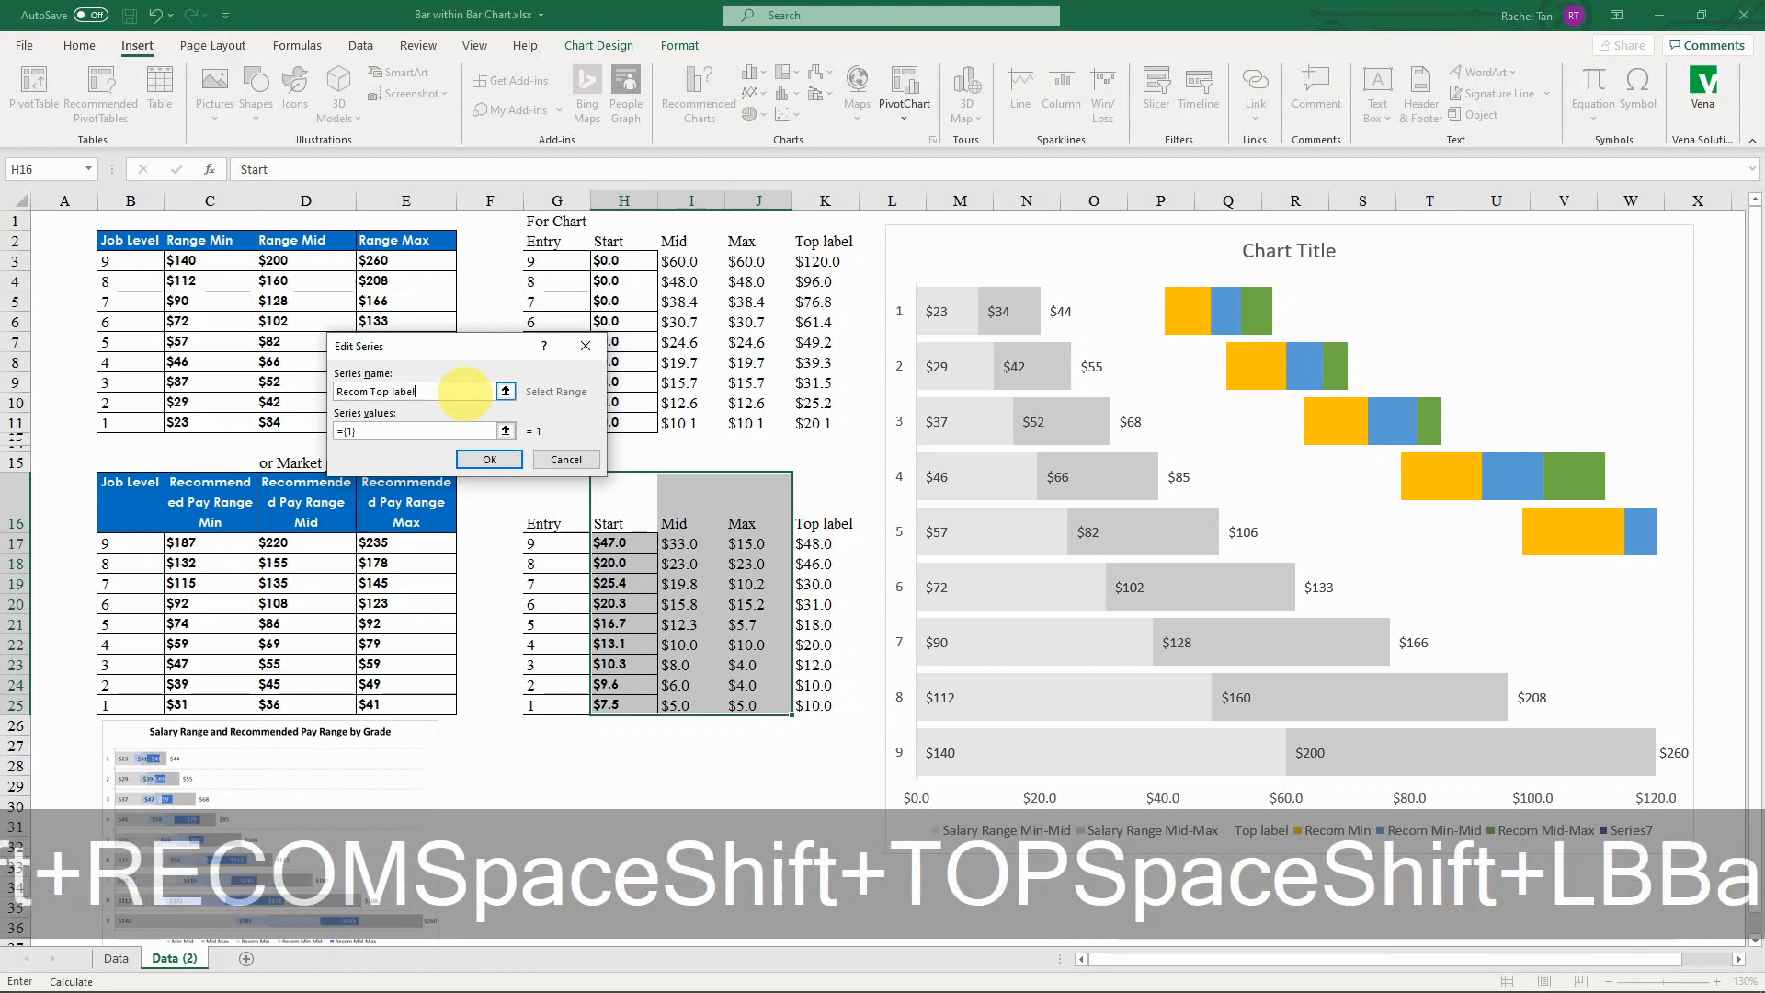
key(Tab)
key(BackSpace)
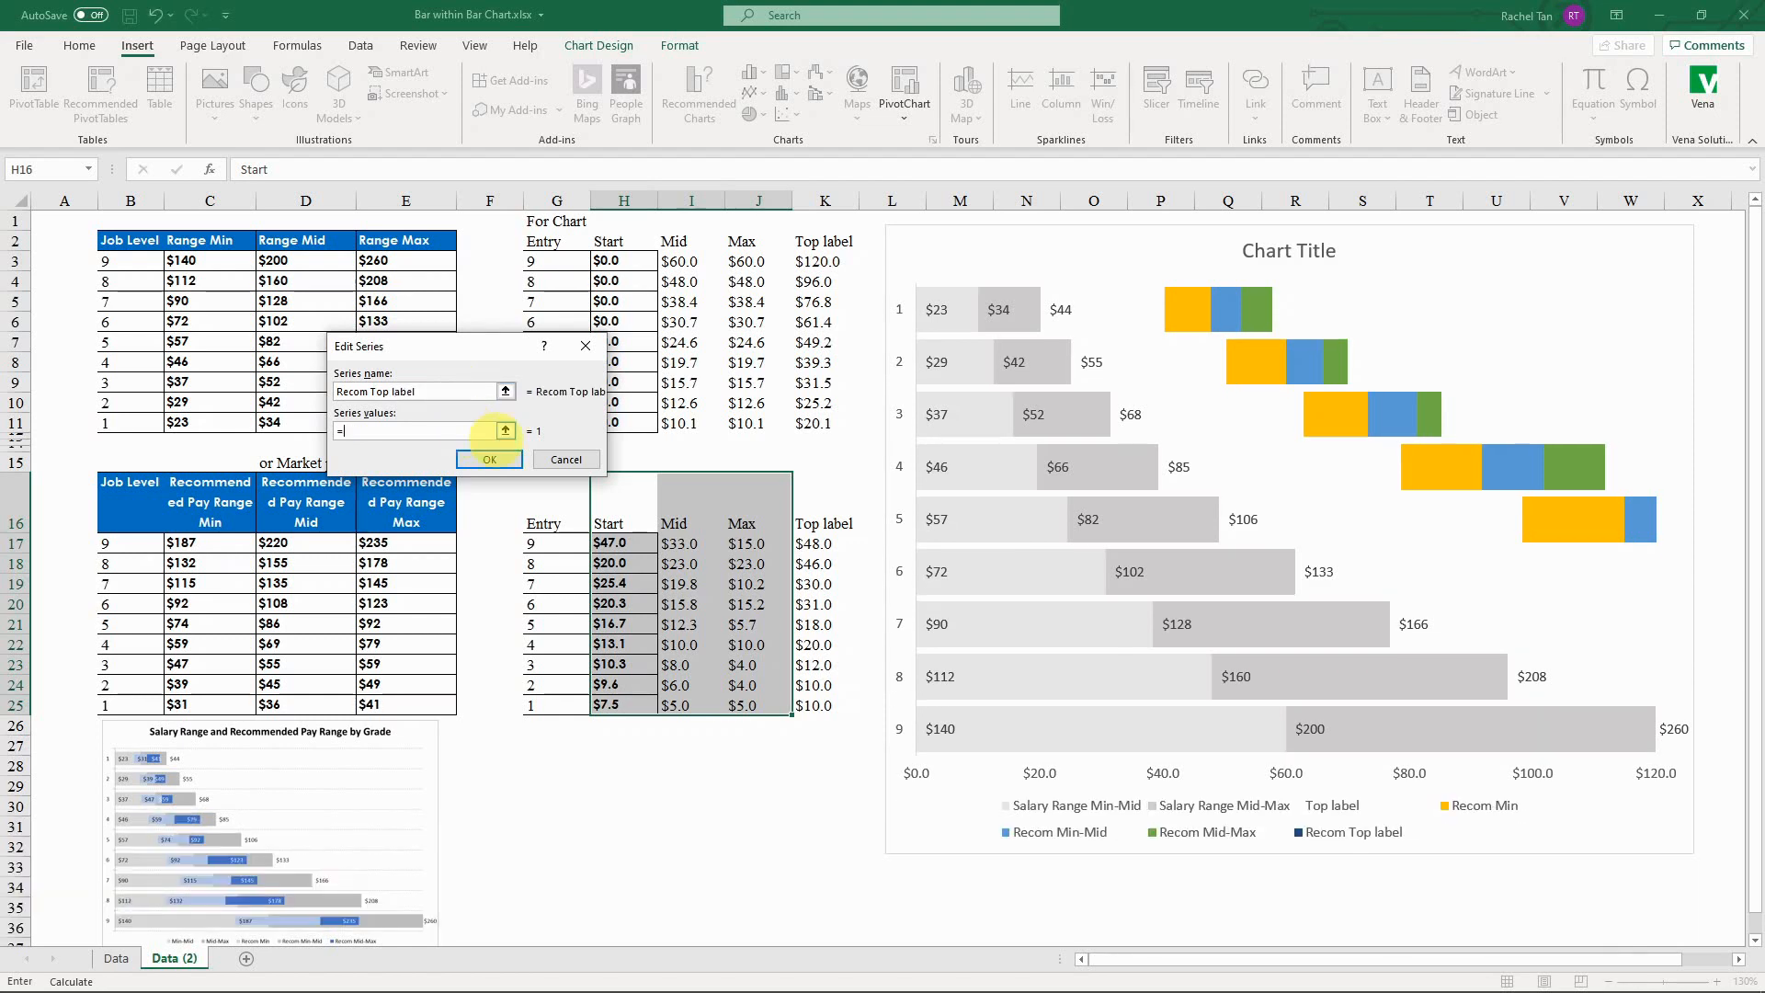
drag(809, 543, 813, 706)
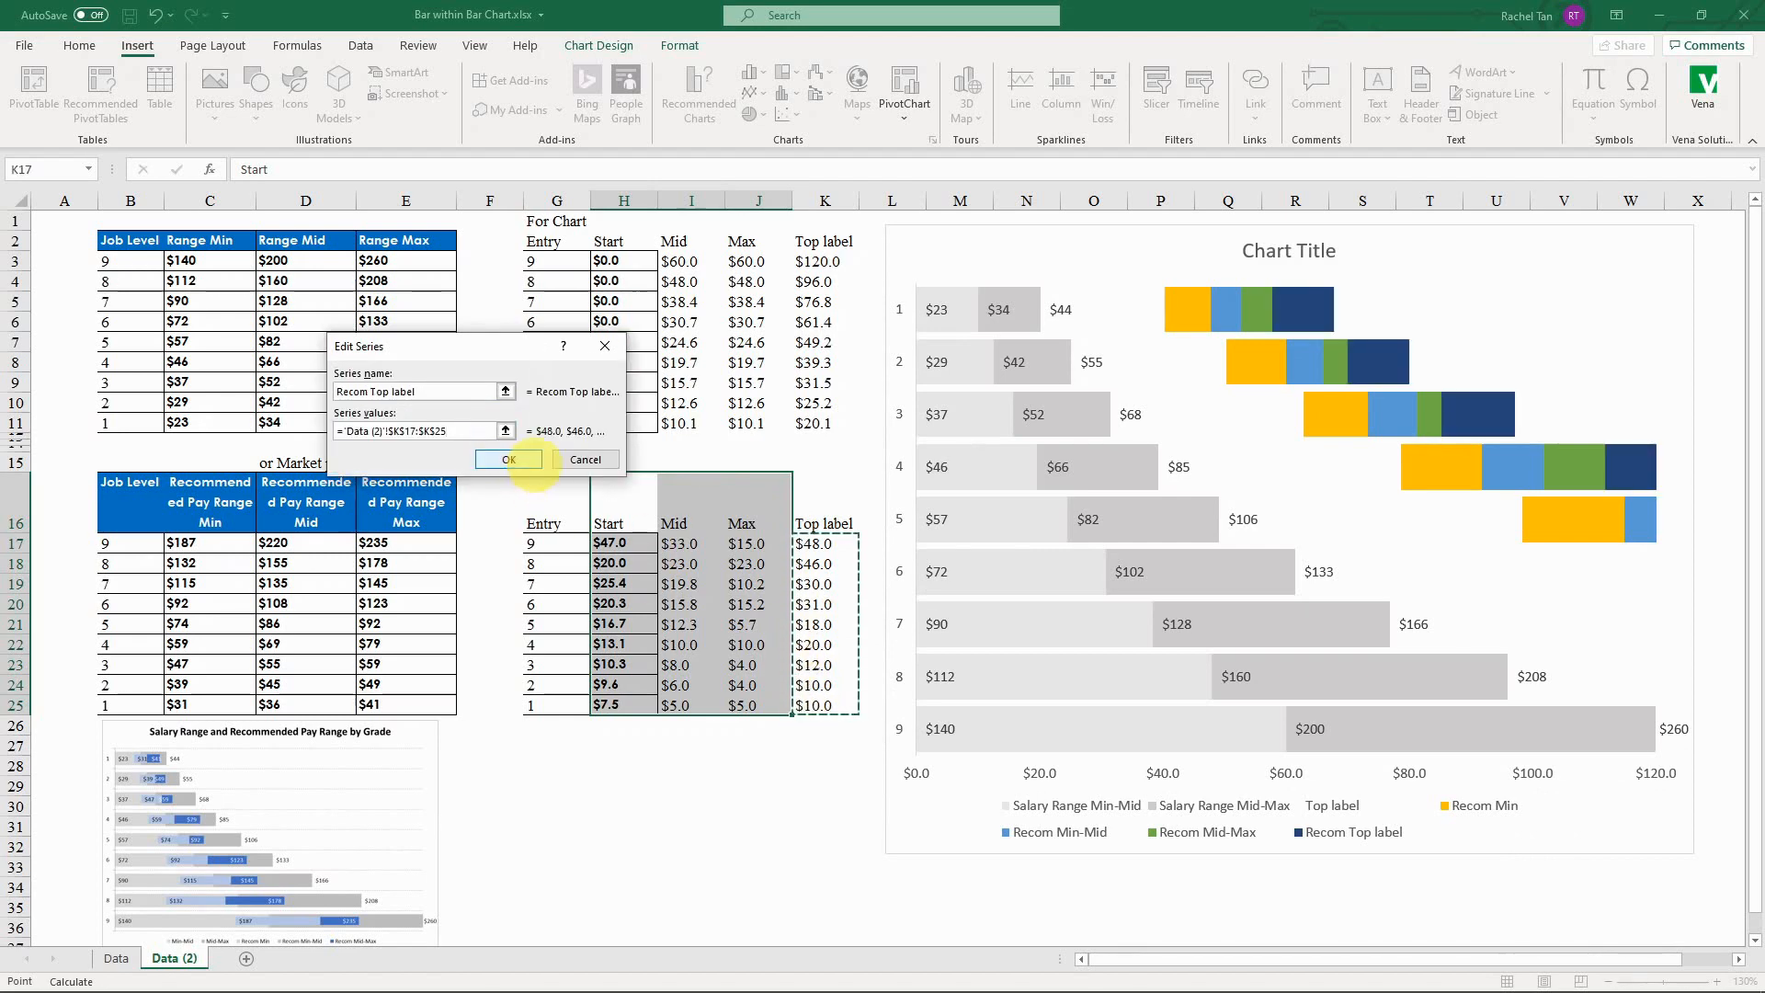
click(509, 458)
click(571, 507)
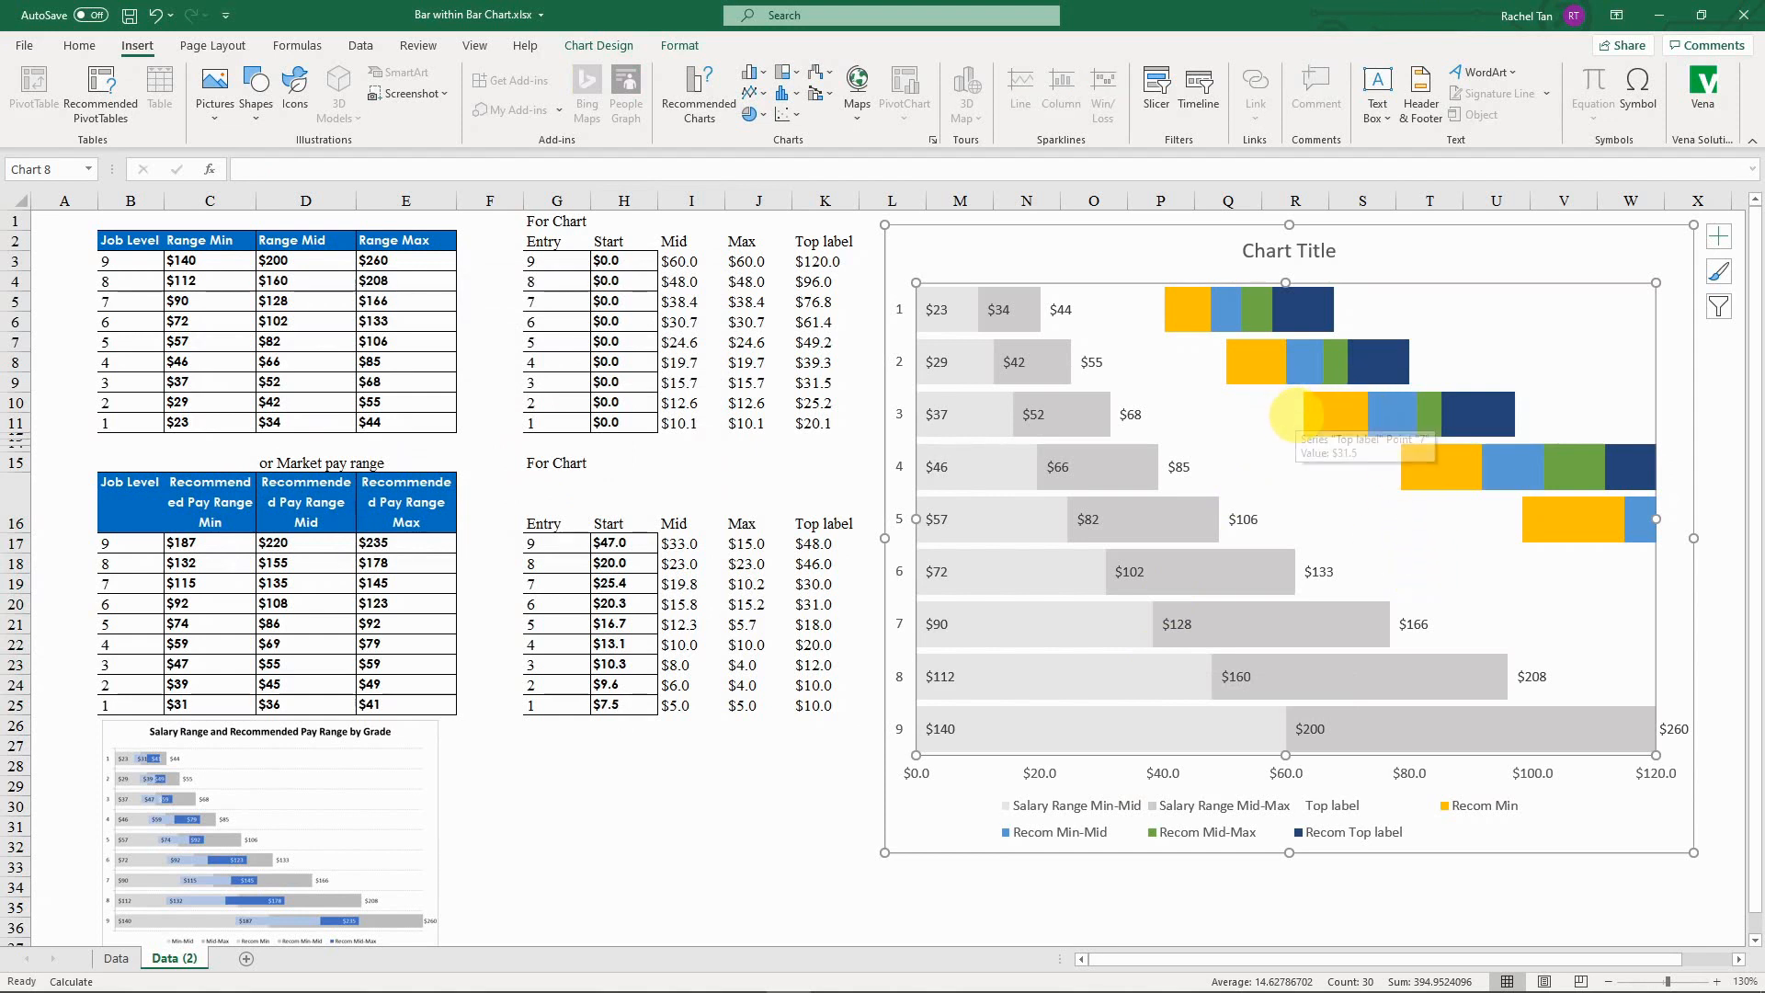
Step: Plot the Recom Min series on the secondary axis
click(1333, 415)
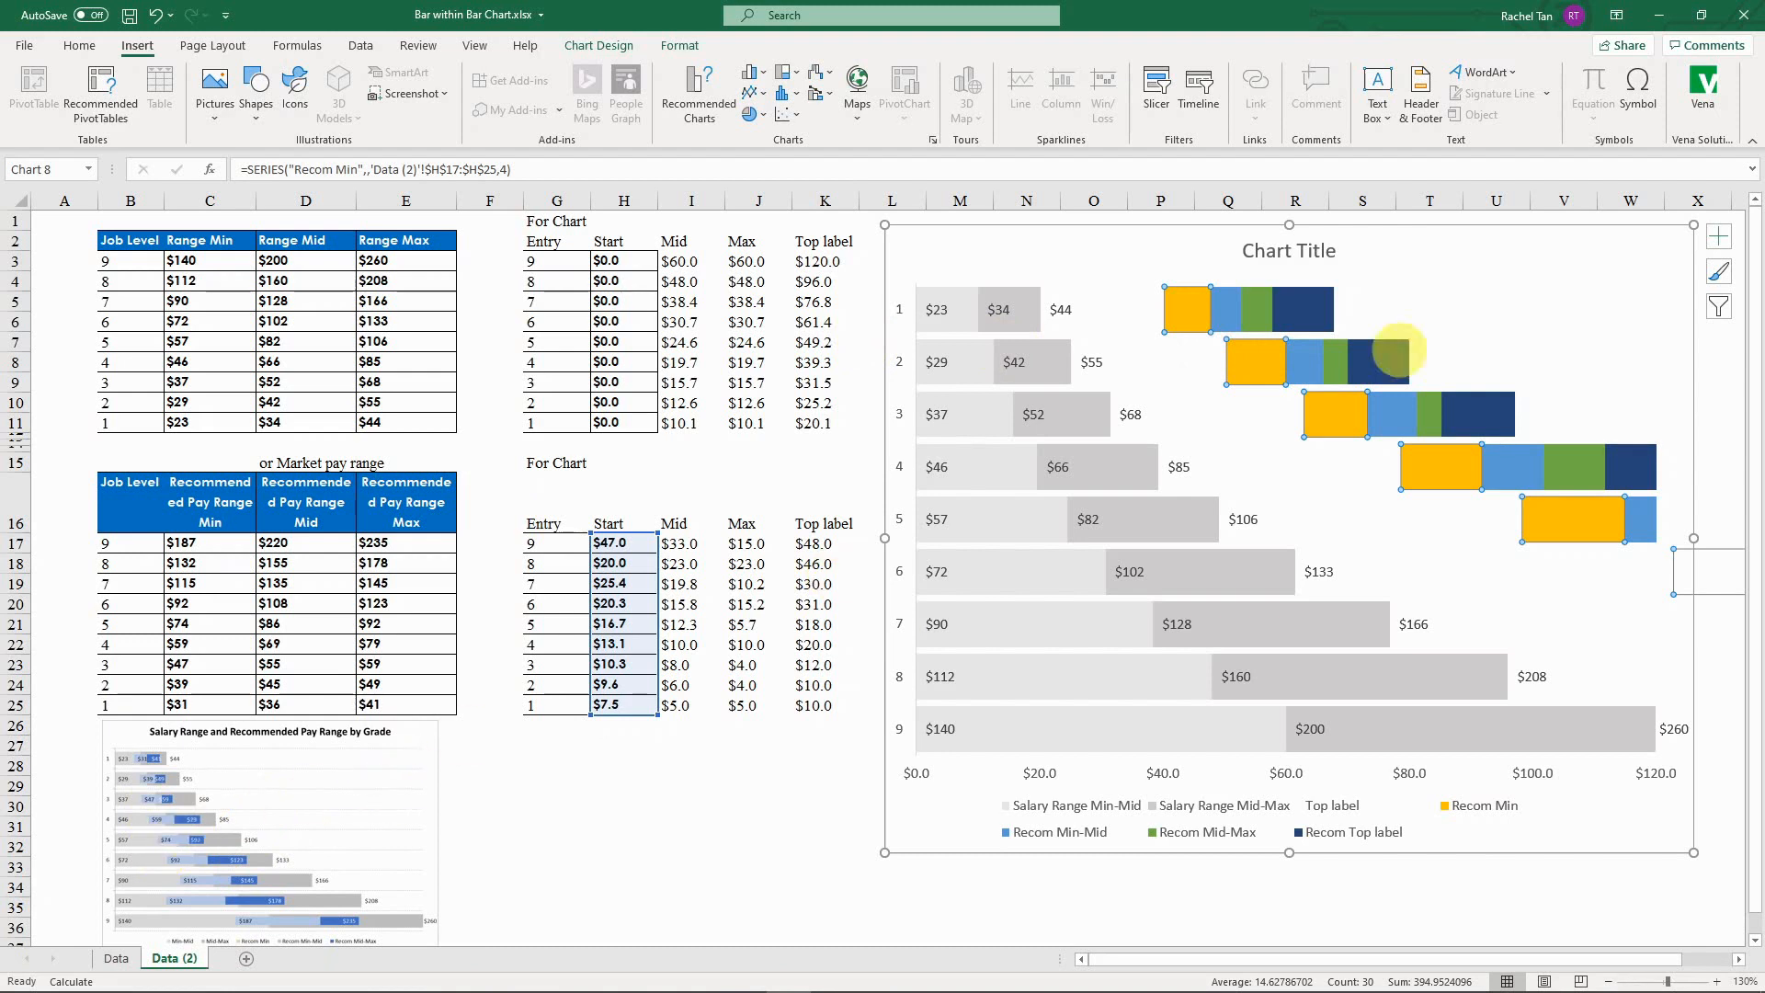
right_click(1177, 311)
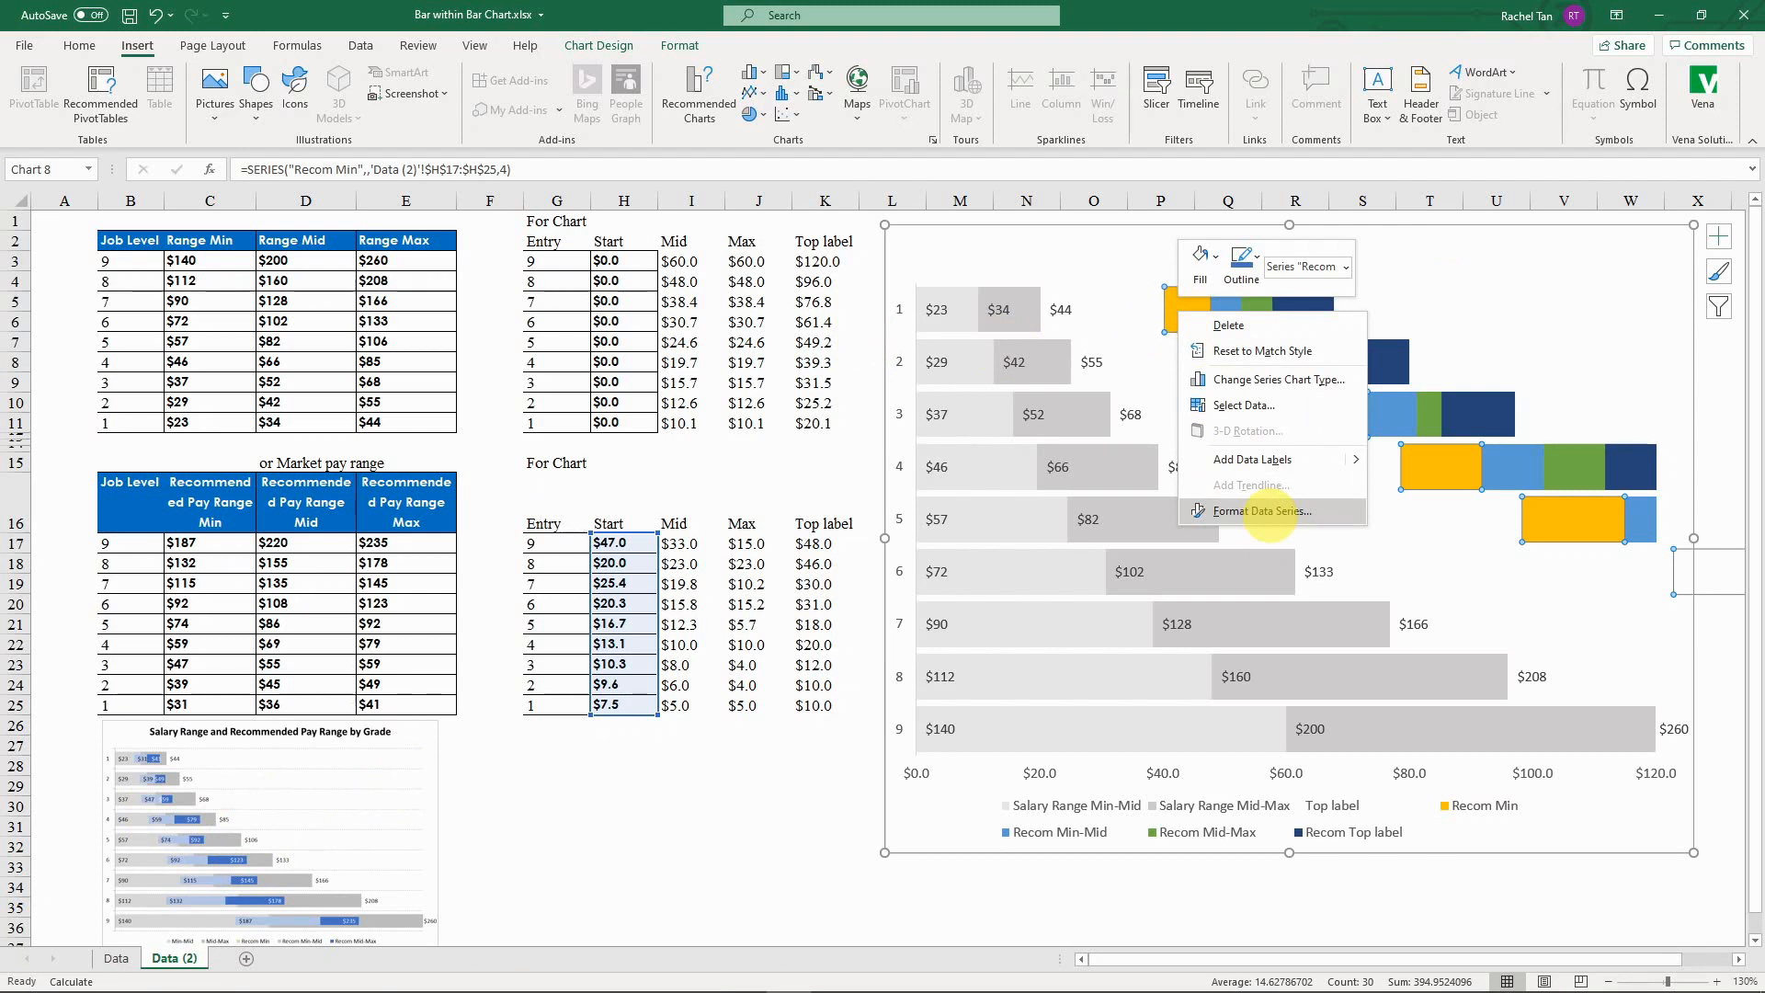
click(1261, 511)
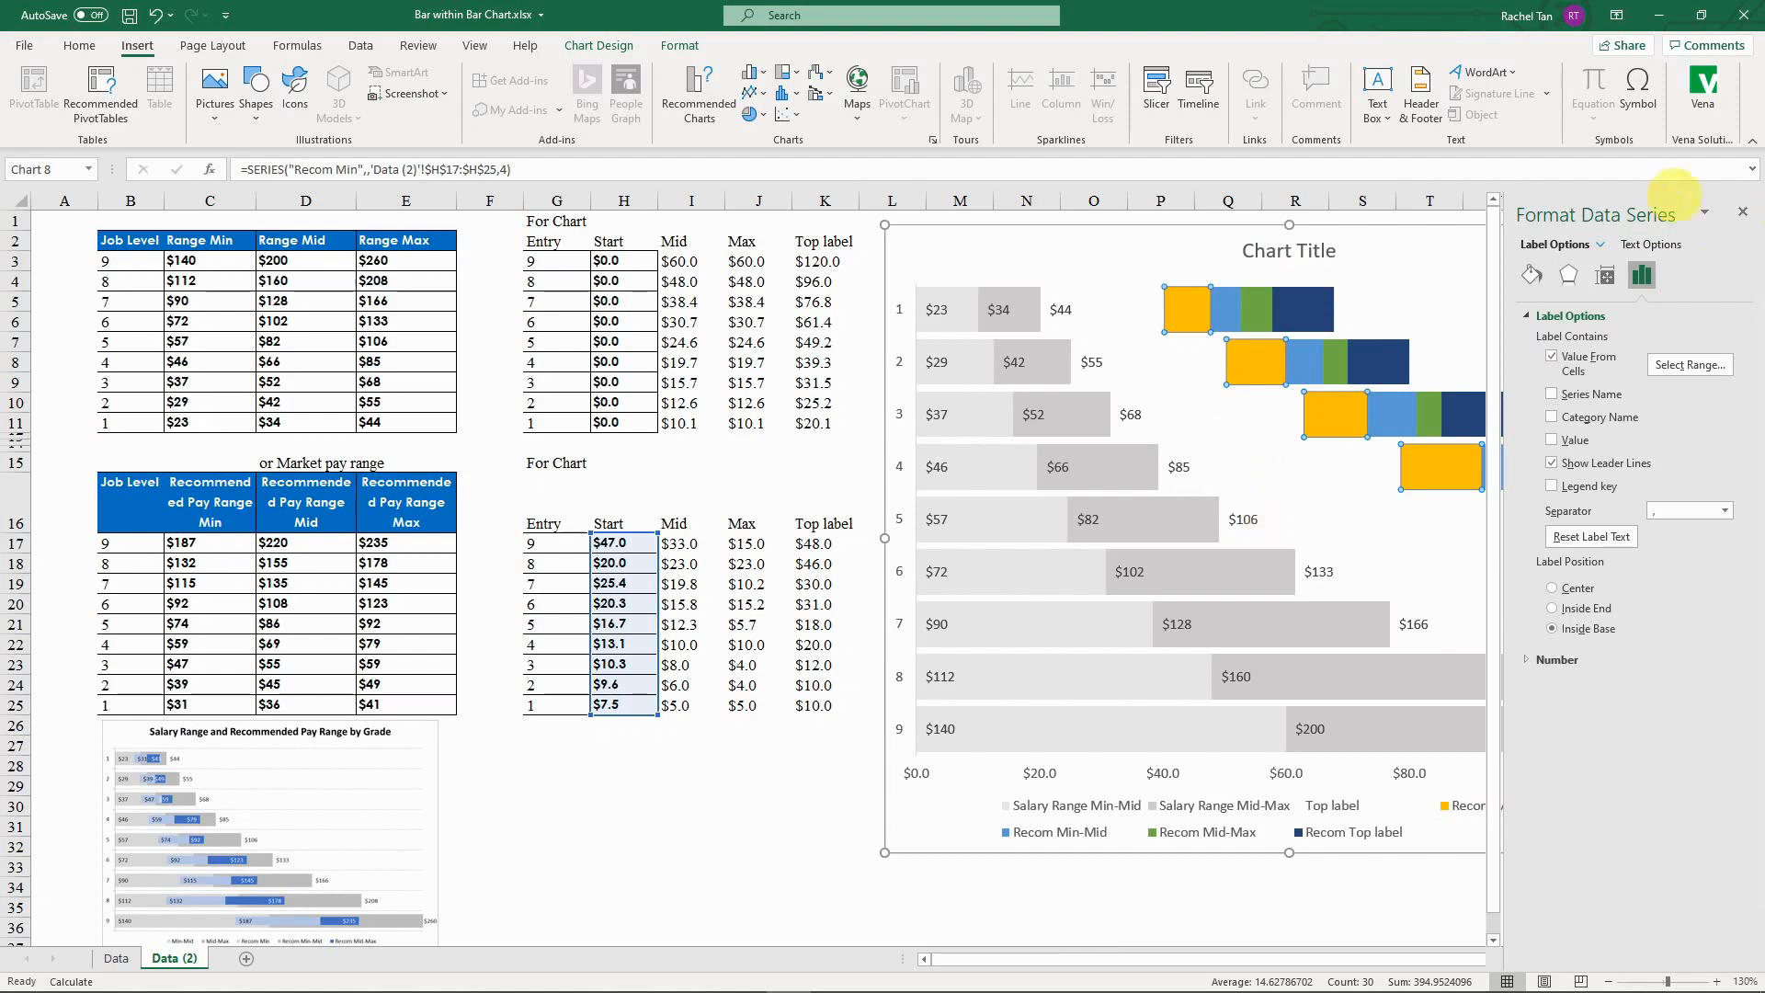
click(1530, 269)
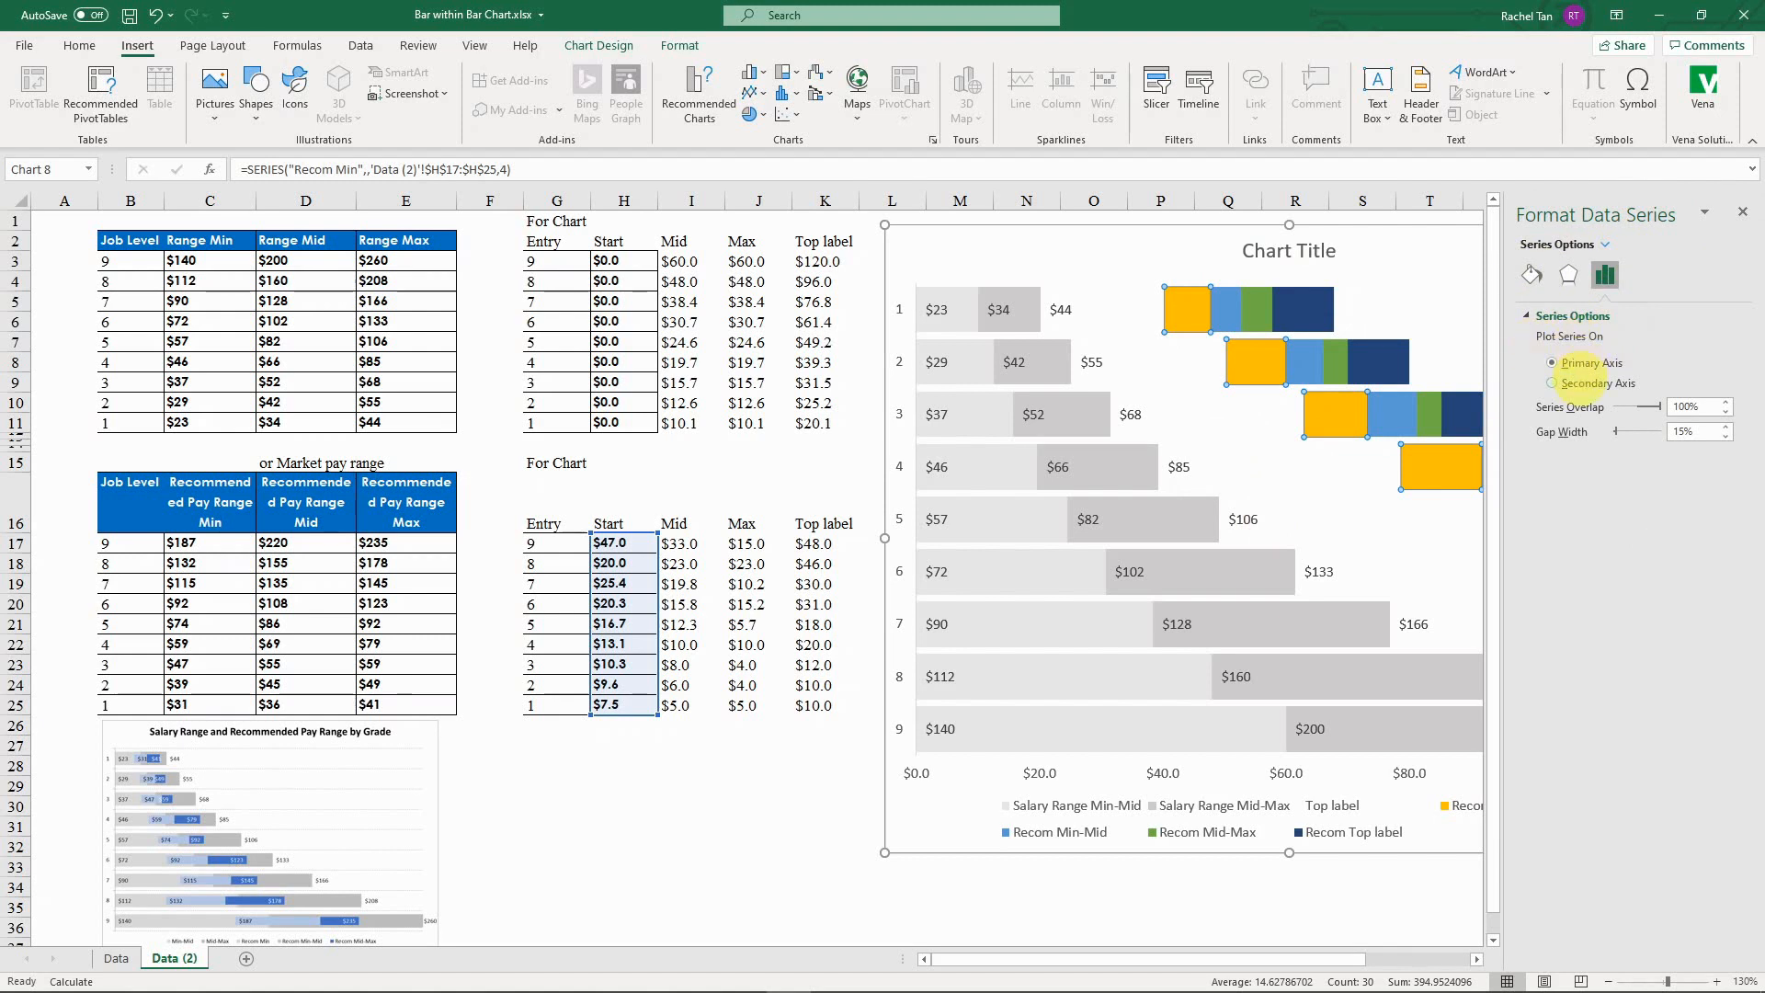
click(1574, 379)
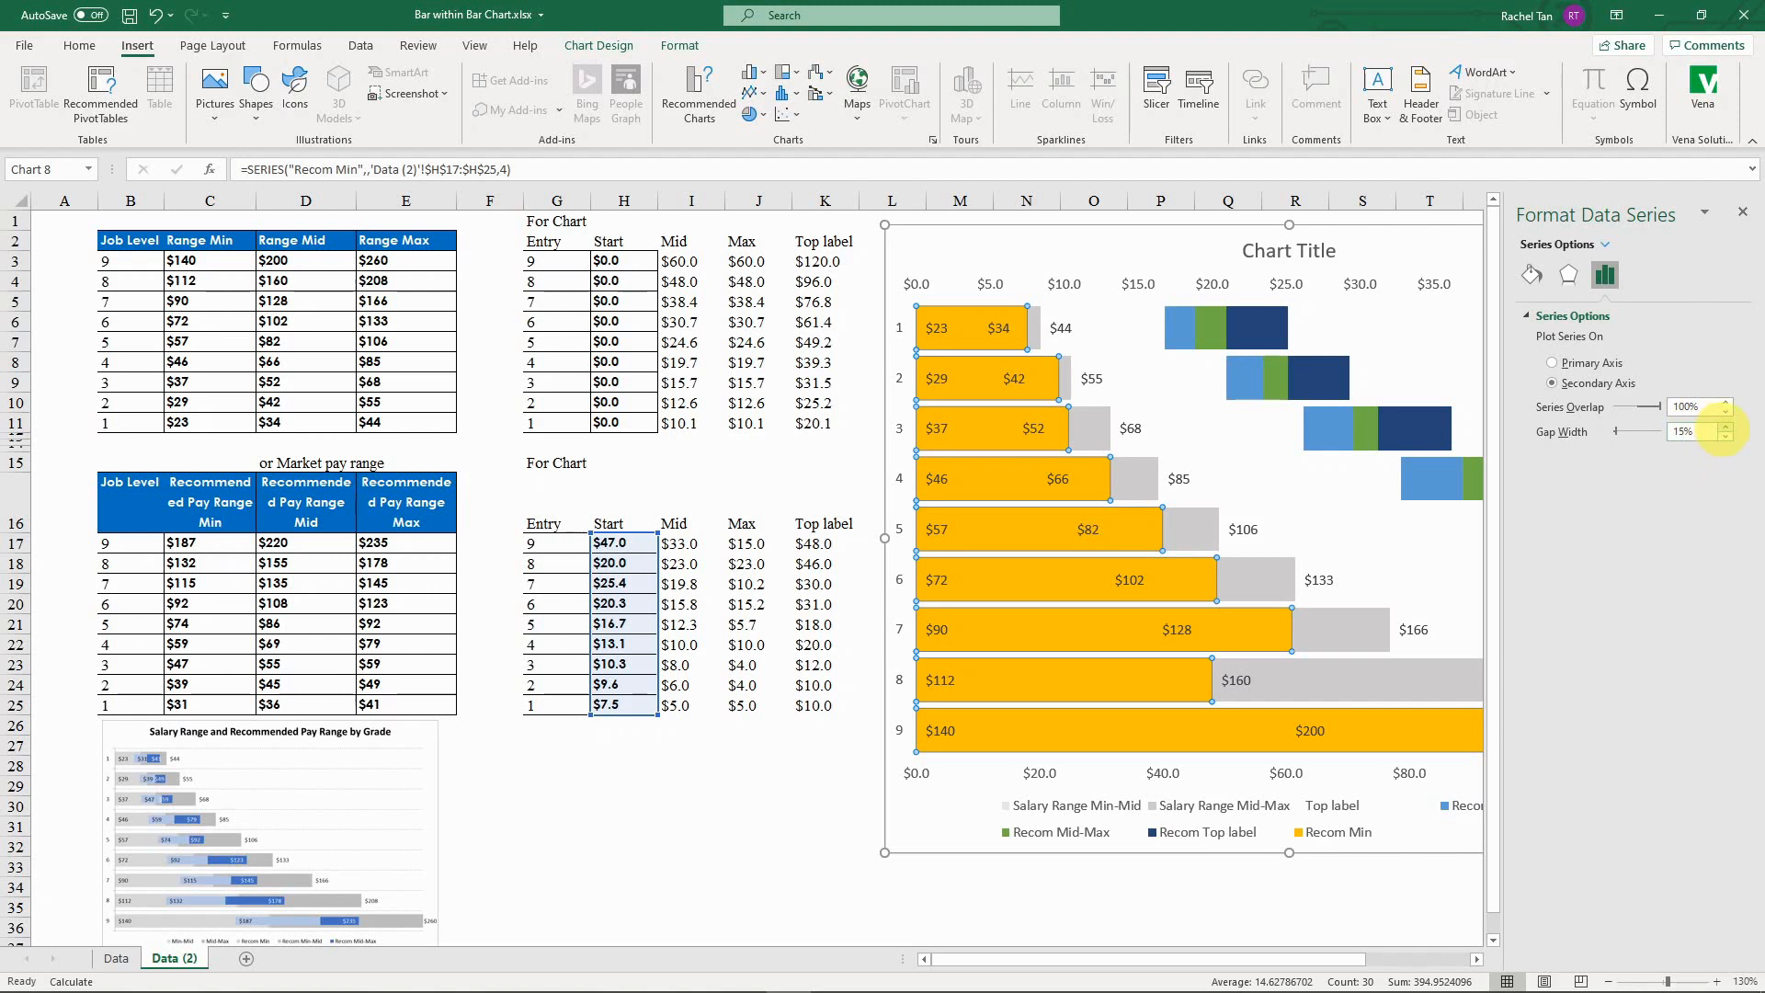
Step: Set the gap width of the Recom Min series to 150%
click(1684, 431)
click(1725, 426)
click(1725, 427)
click(1725, 427)
click(1726, 427)
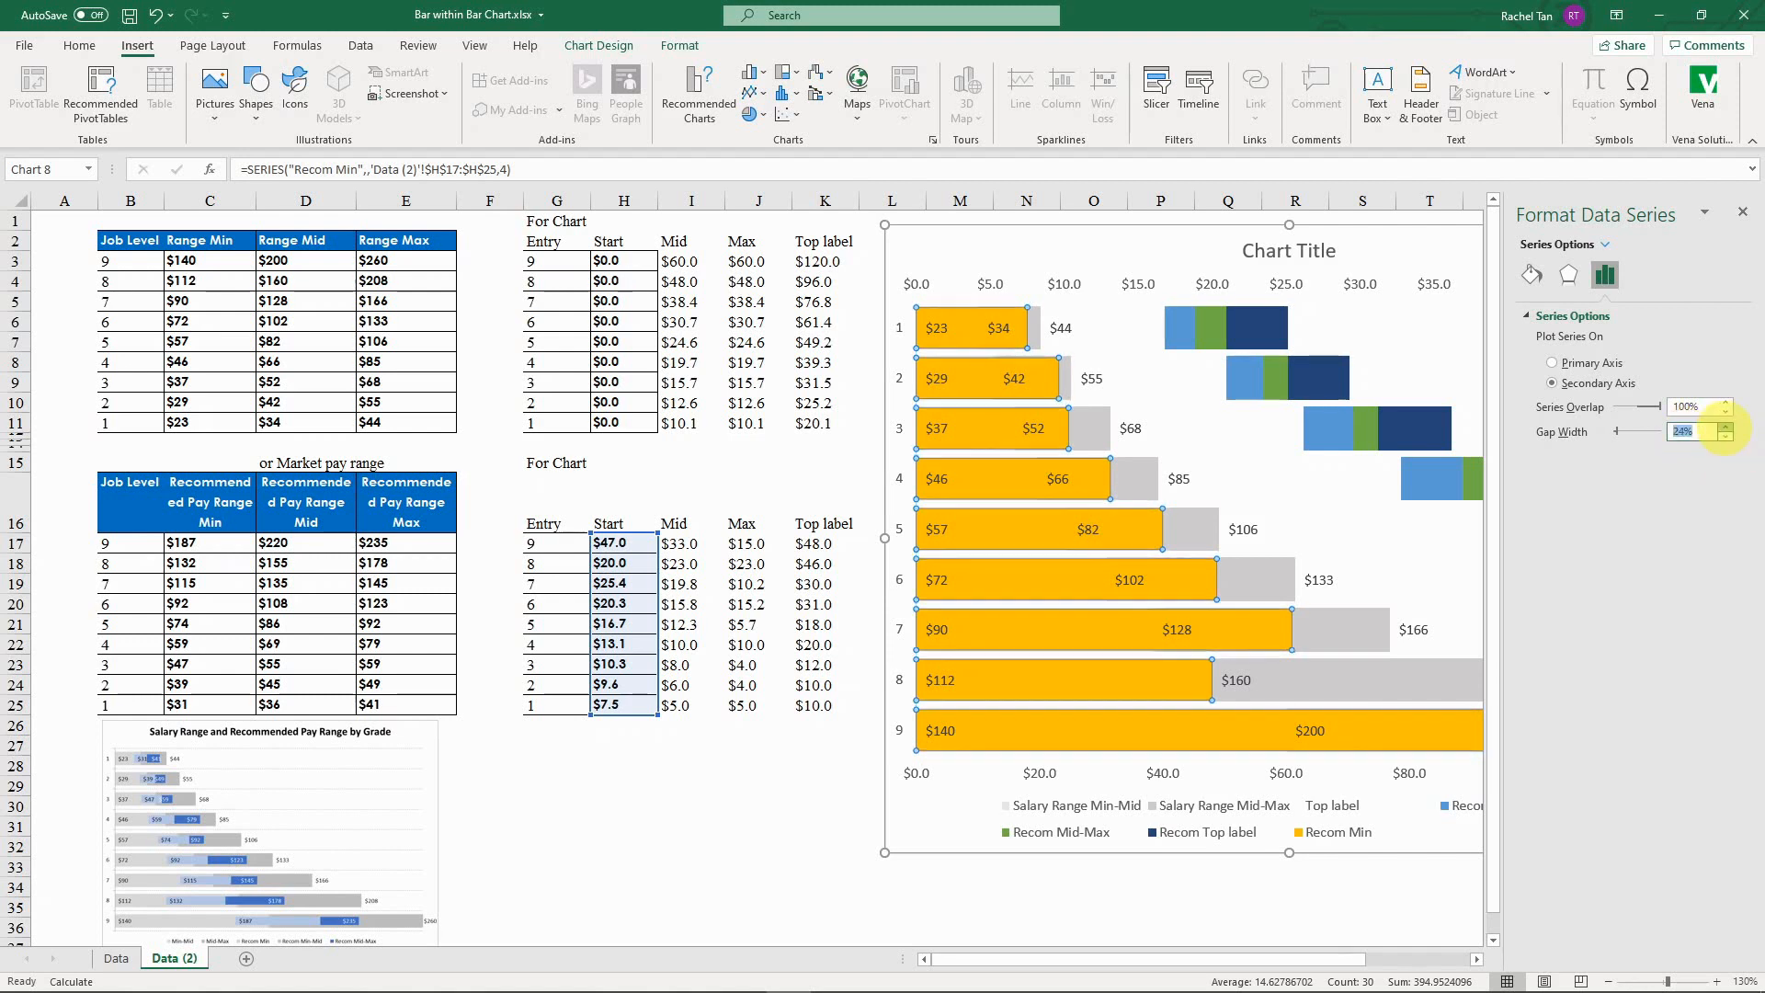
click(1726, 426)
click(1726, 427)
click(1725, 426)
click(1726, 427)
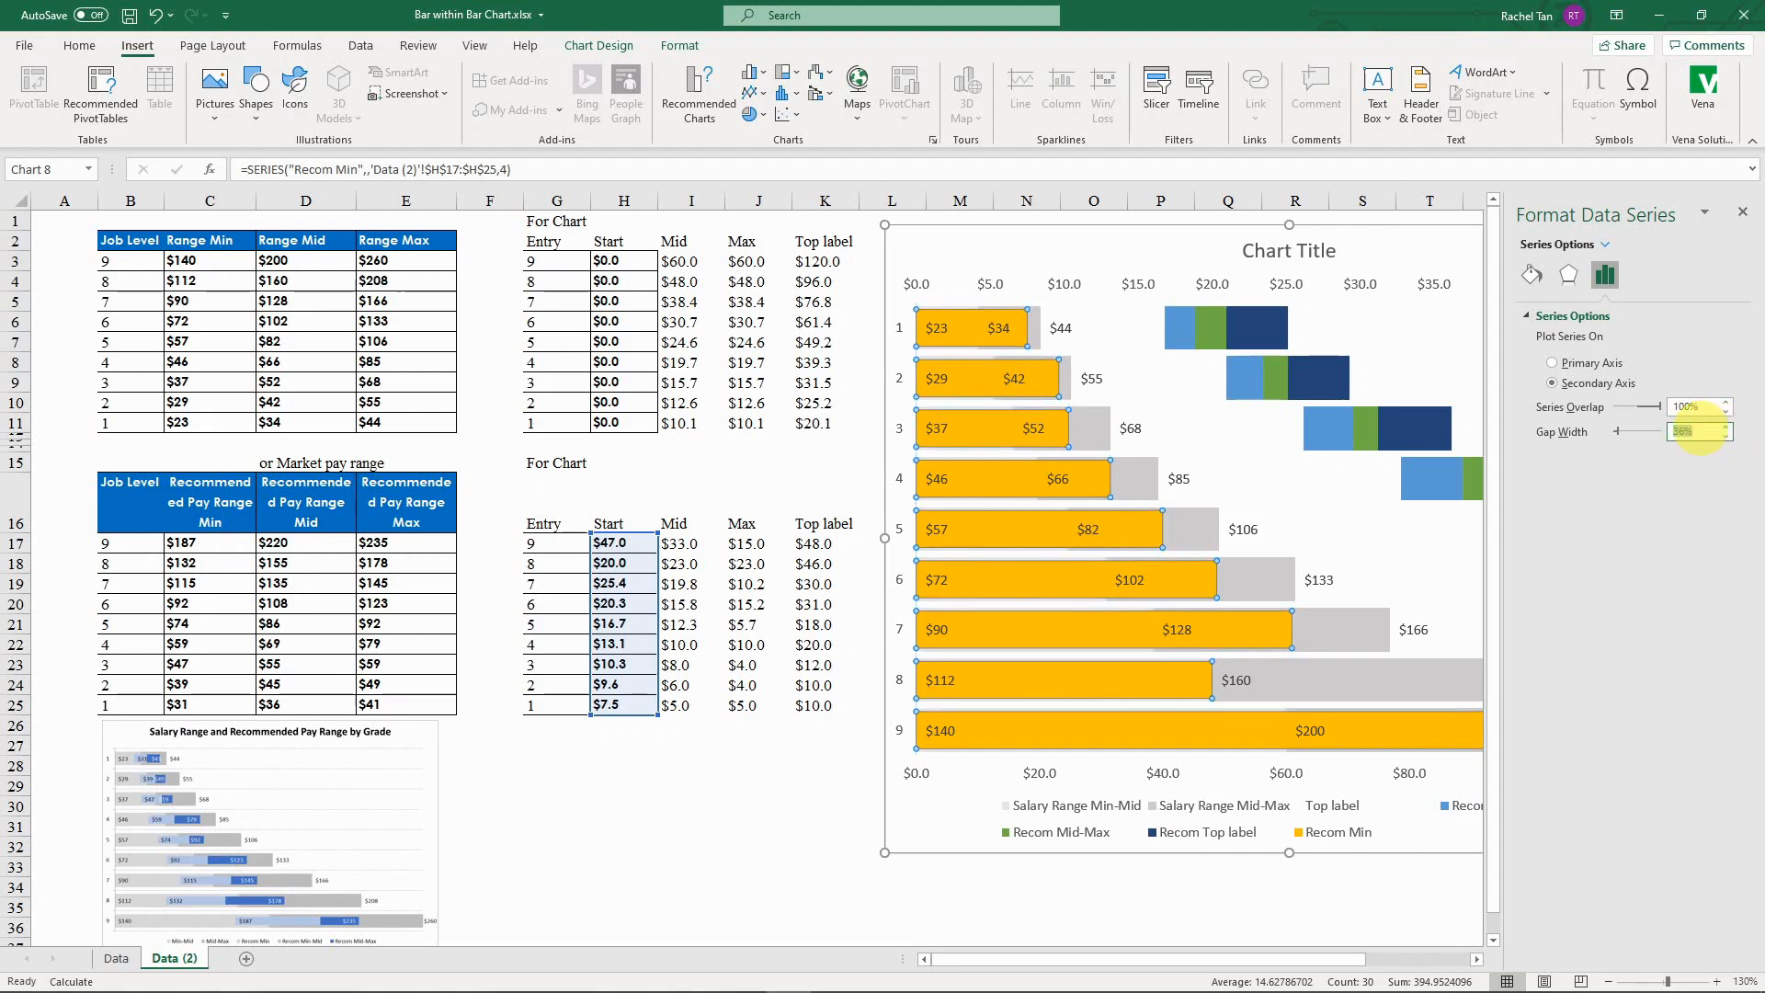
click(1726, 426)
text(150%)
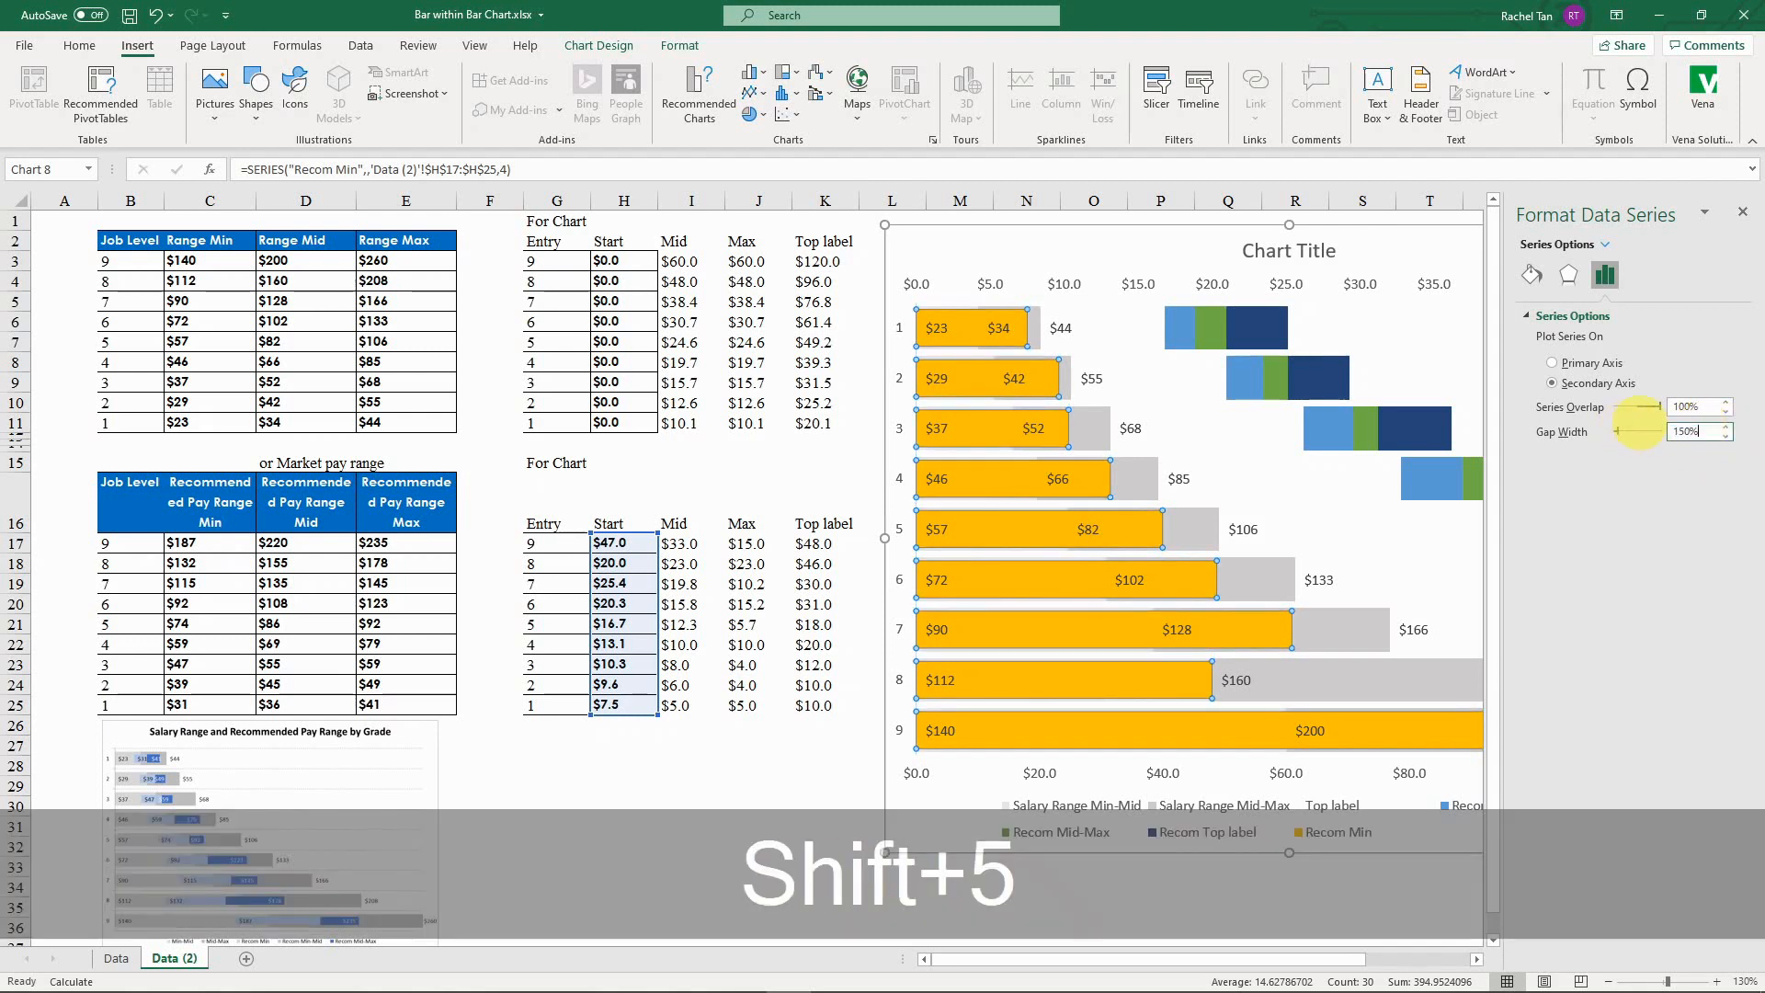
key(Return)
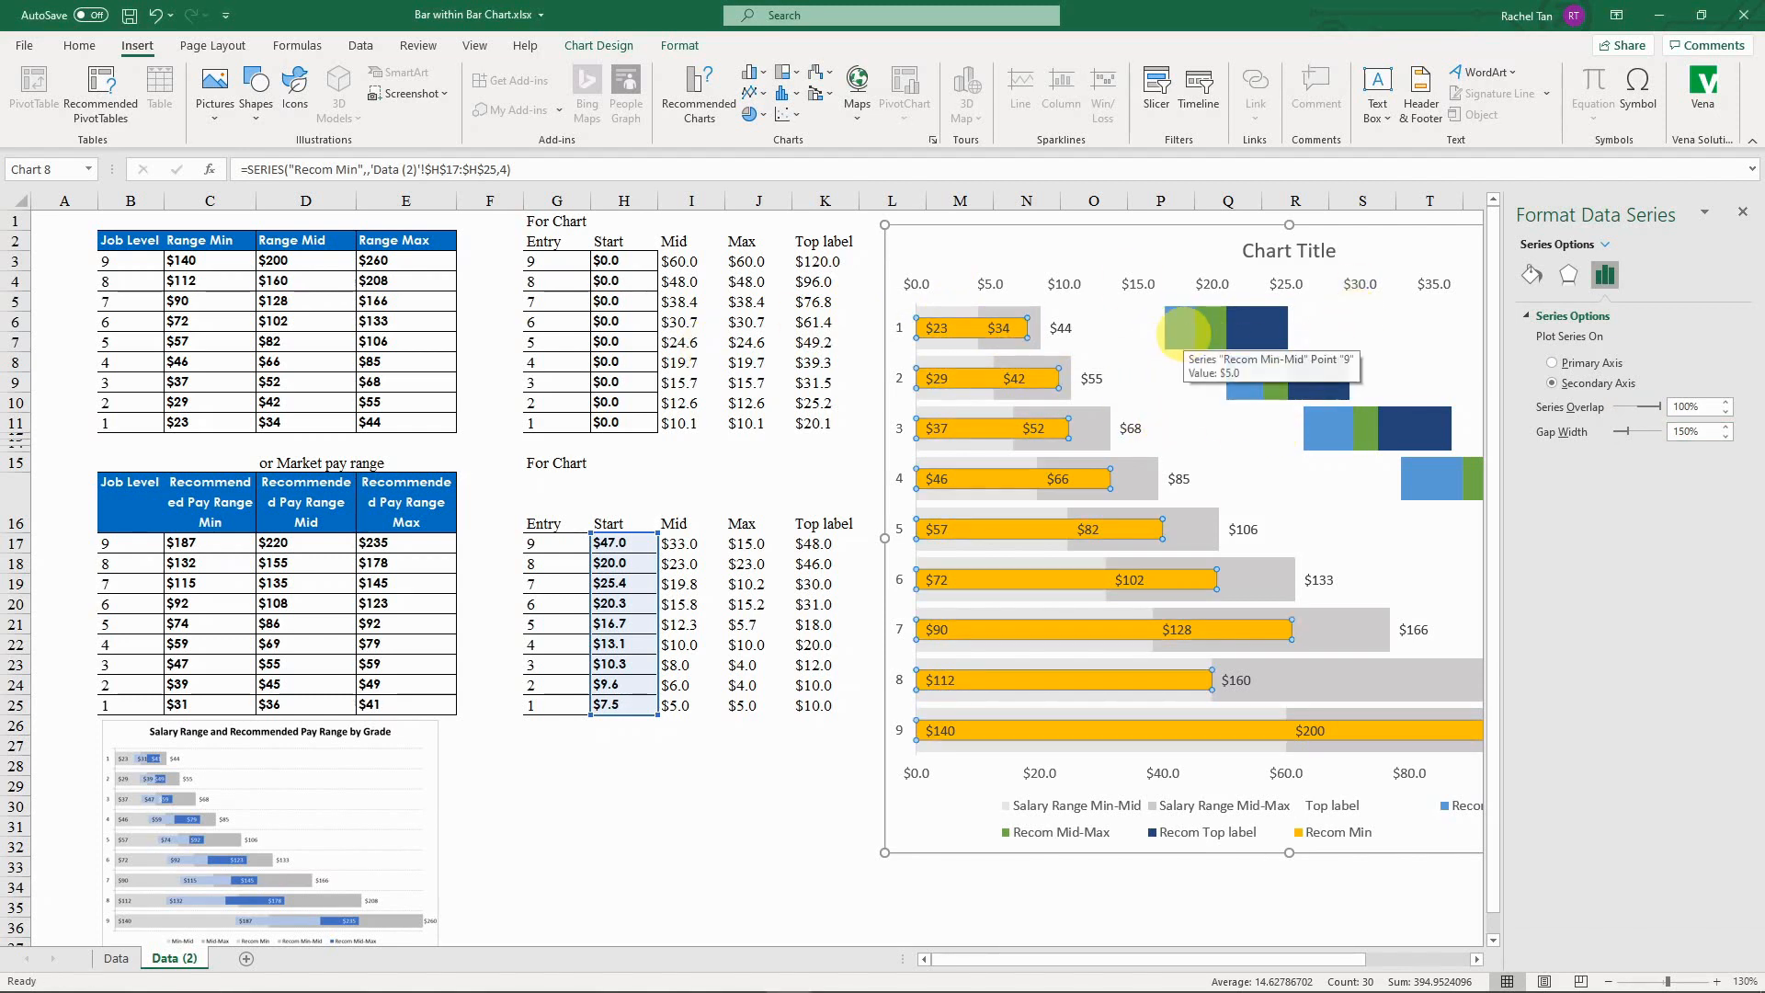
Step: Plot the Recom Min-Mid series on the secondary axis with a gap width of 150%
click(1181, 333)
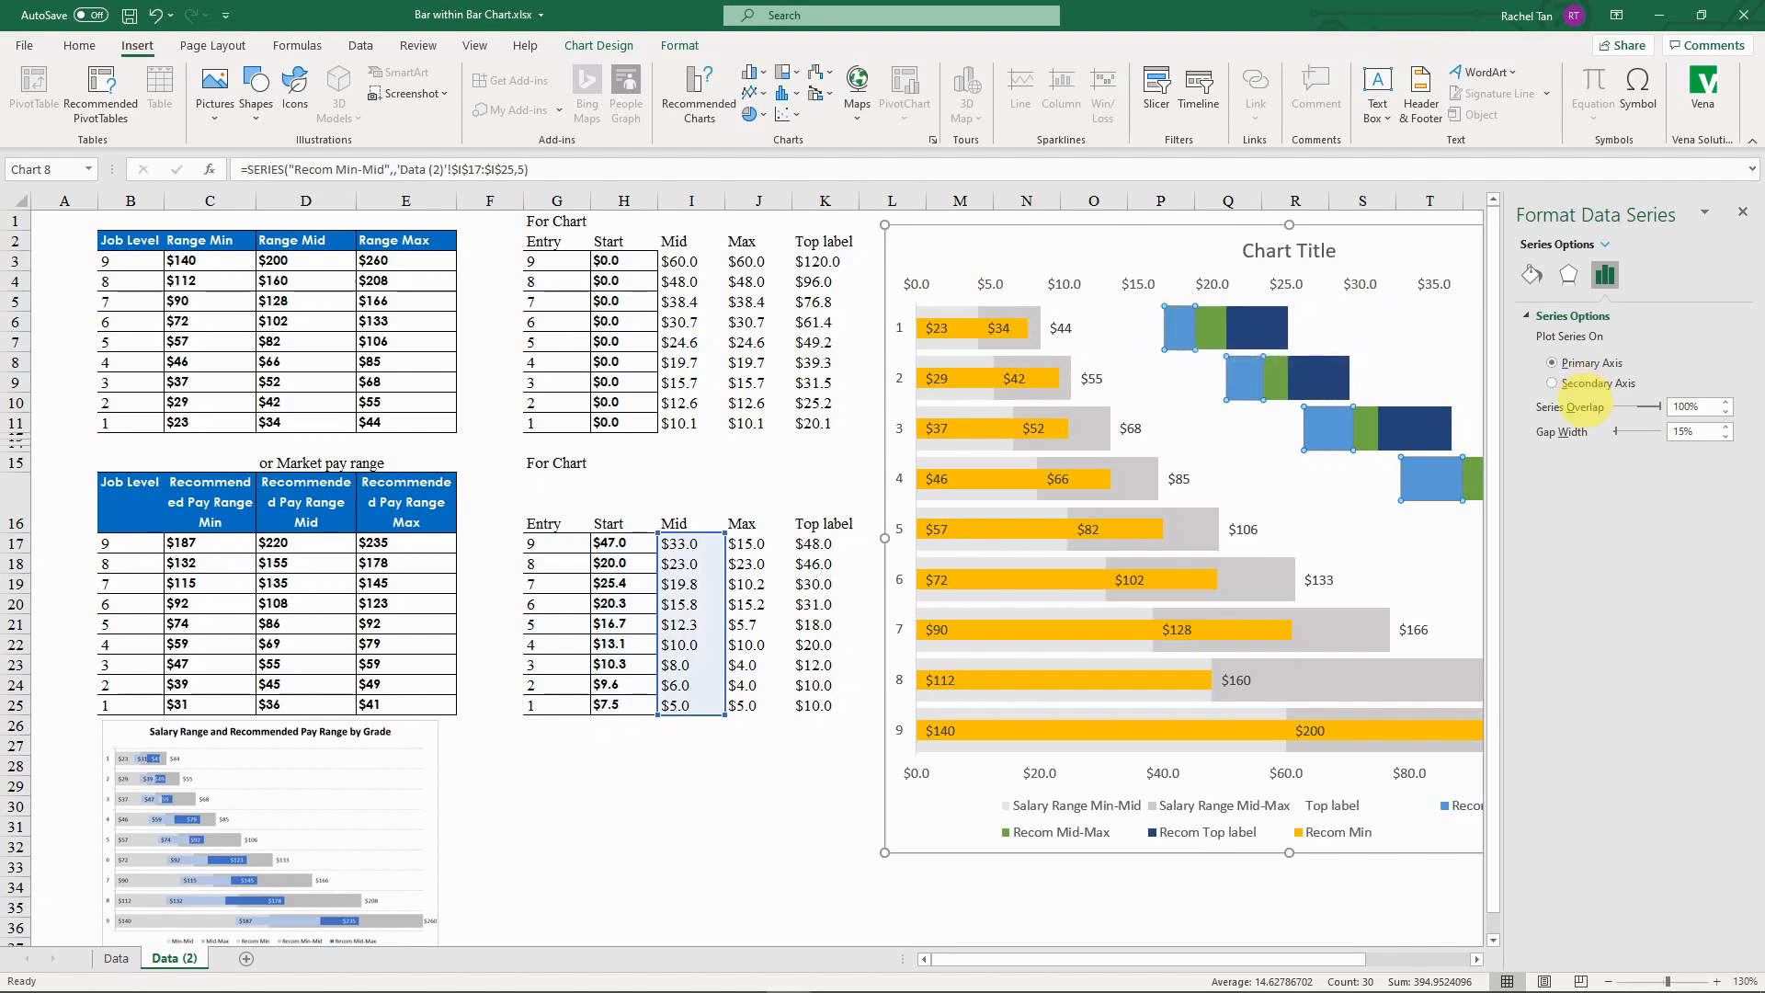
click(1555, 383)
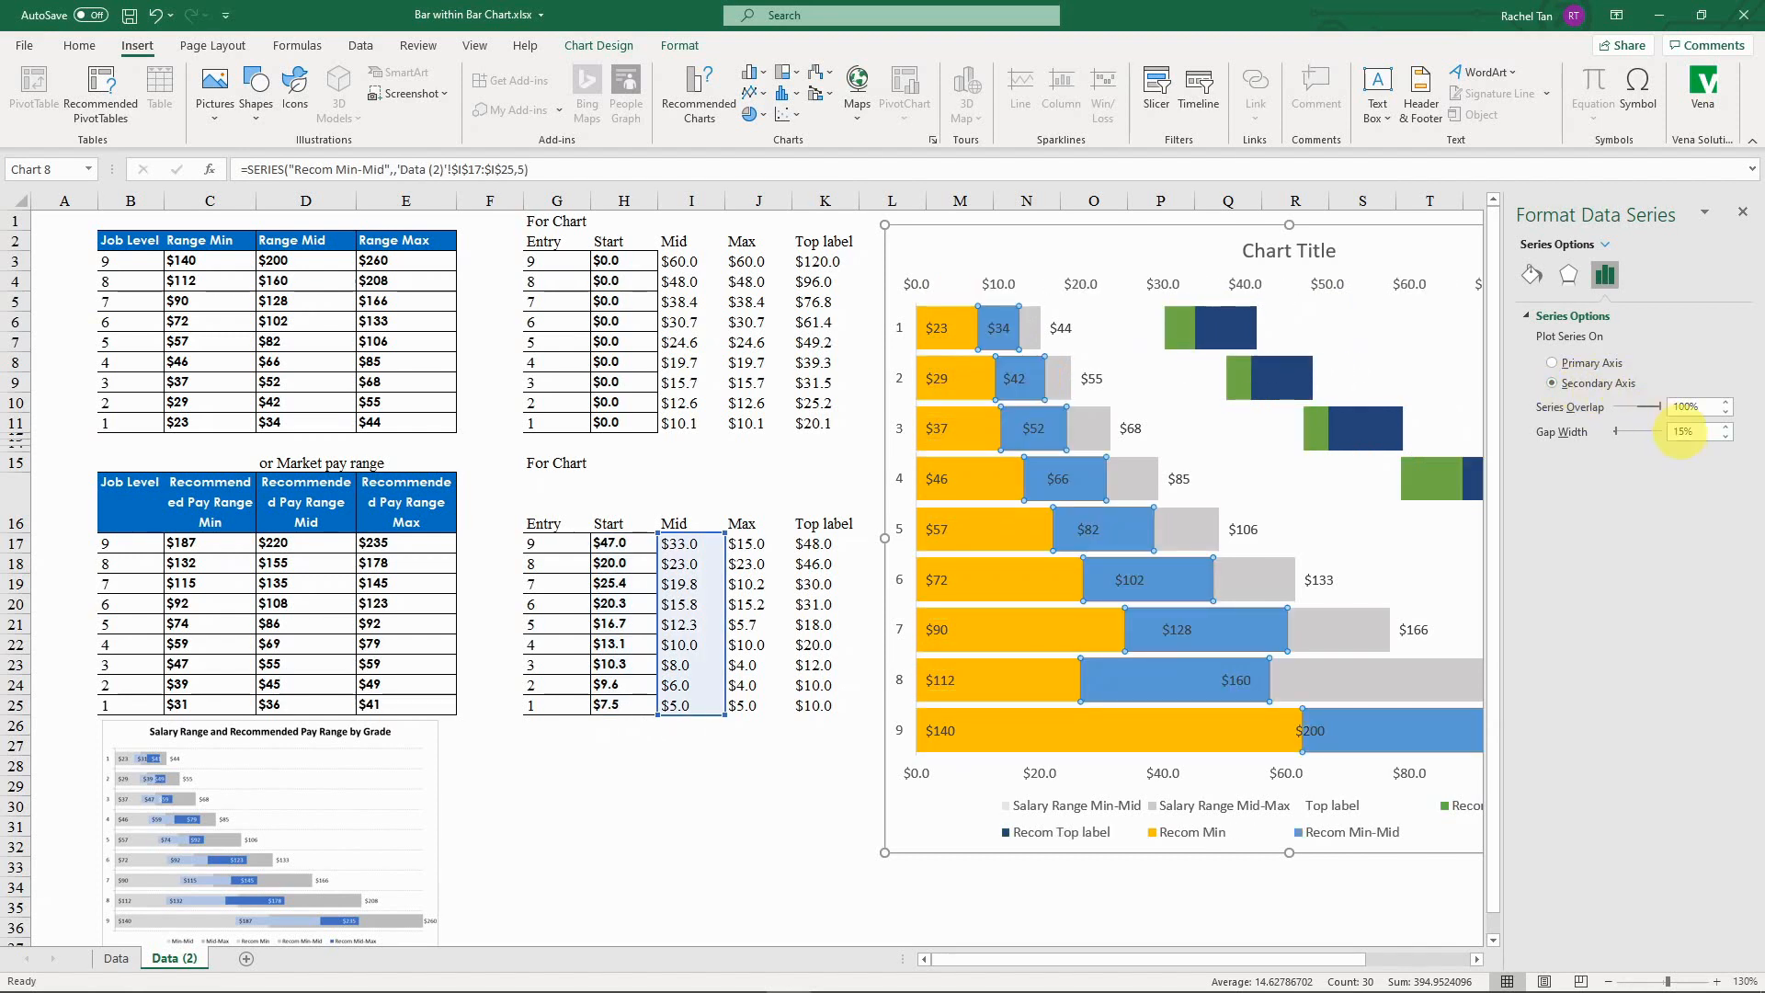
drag(1691, 432, 1671, 432)
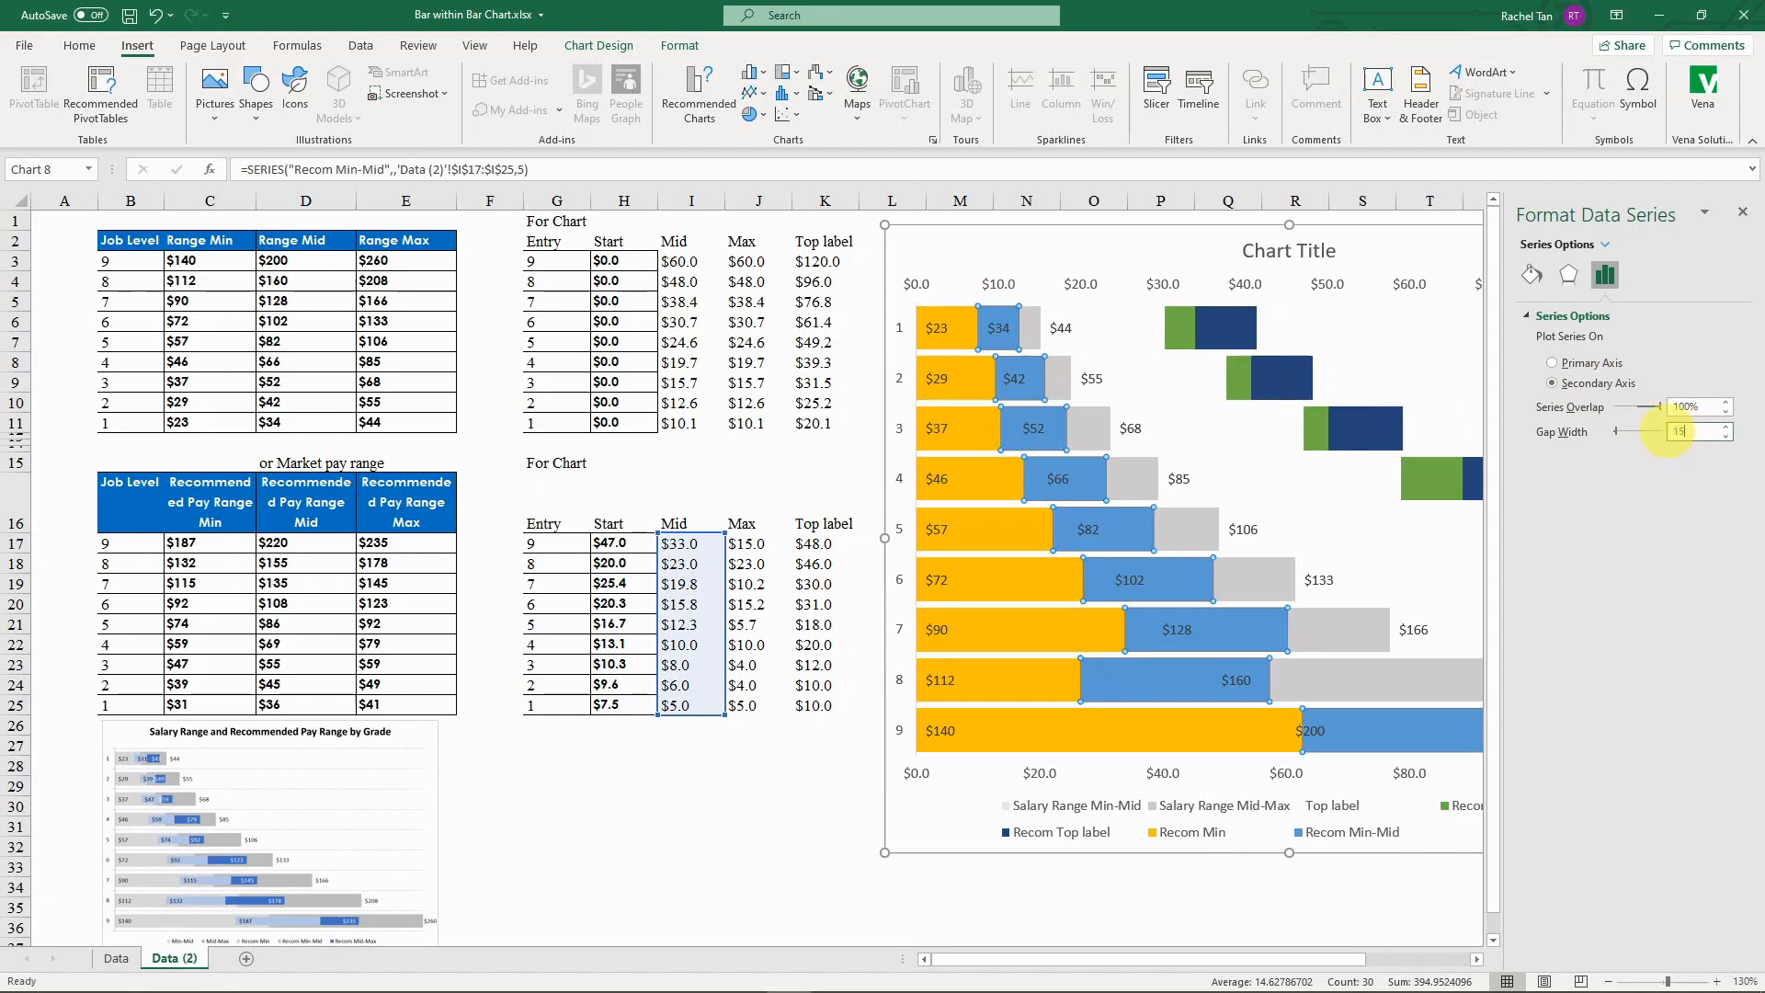
key(Return)
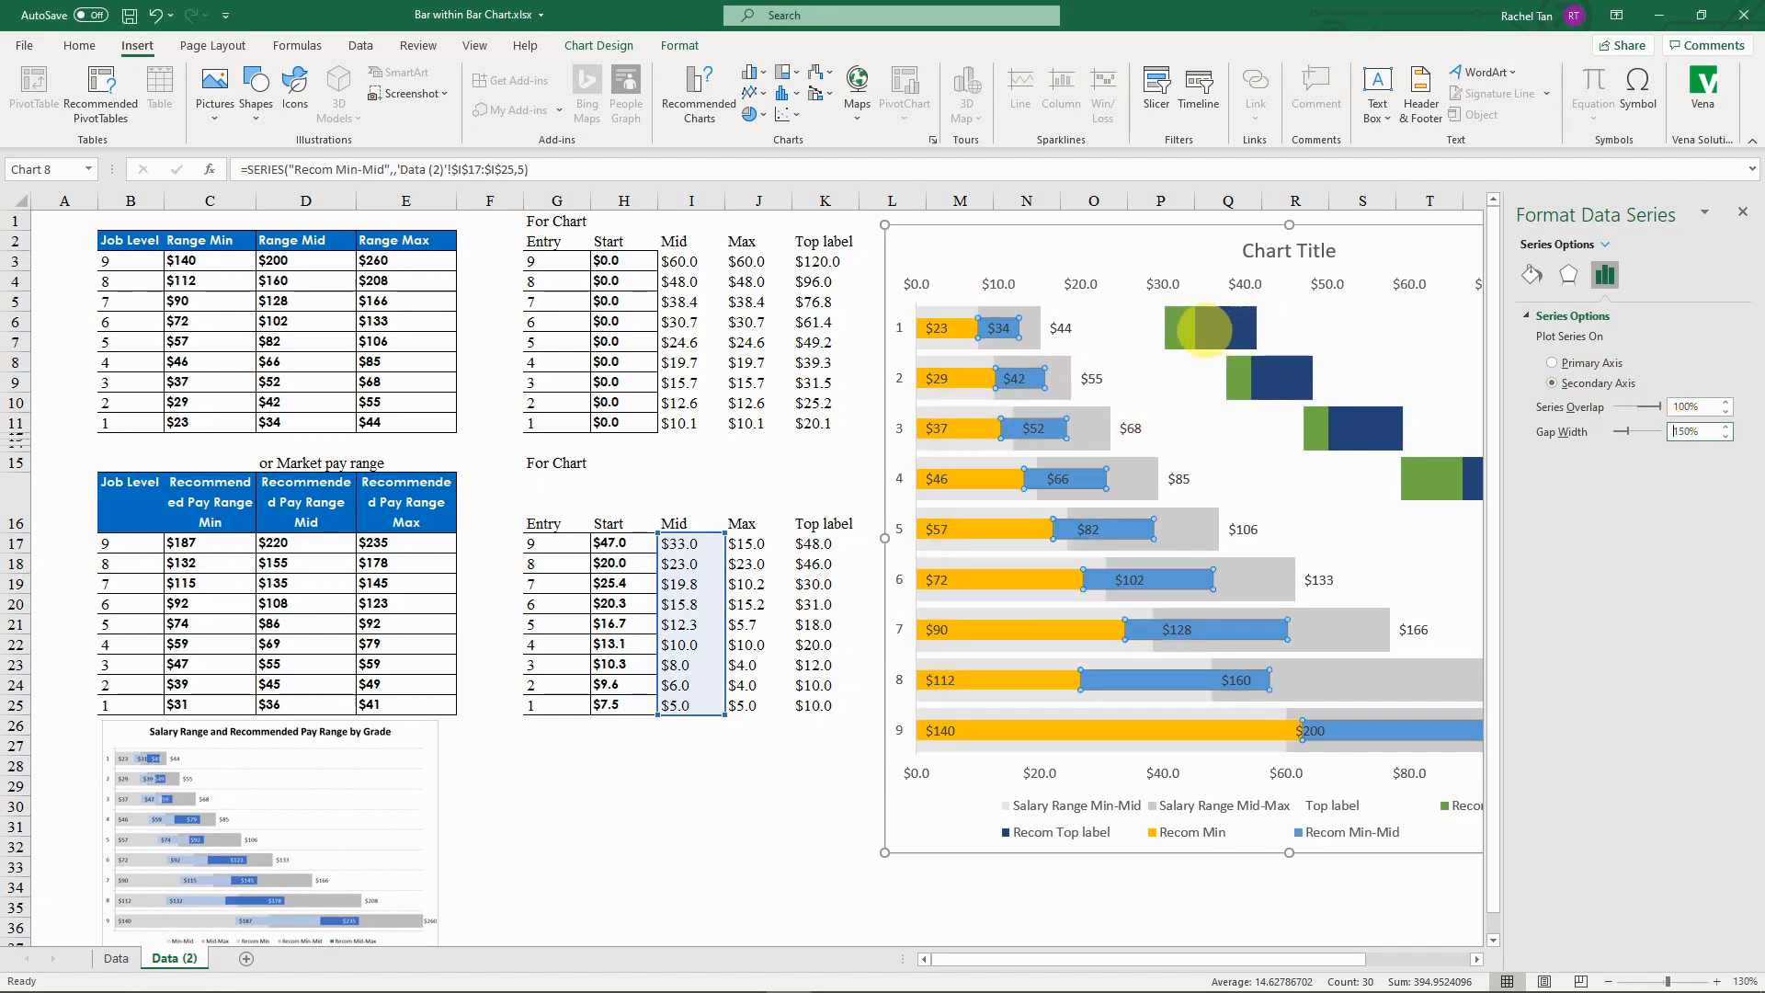
Step: Plot the Recom Mid-Max series on the secondary axis with a gap width of 150%
click(1179, 328)
drag(1699, 430, 1642, 418)
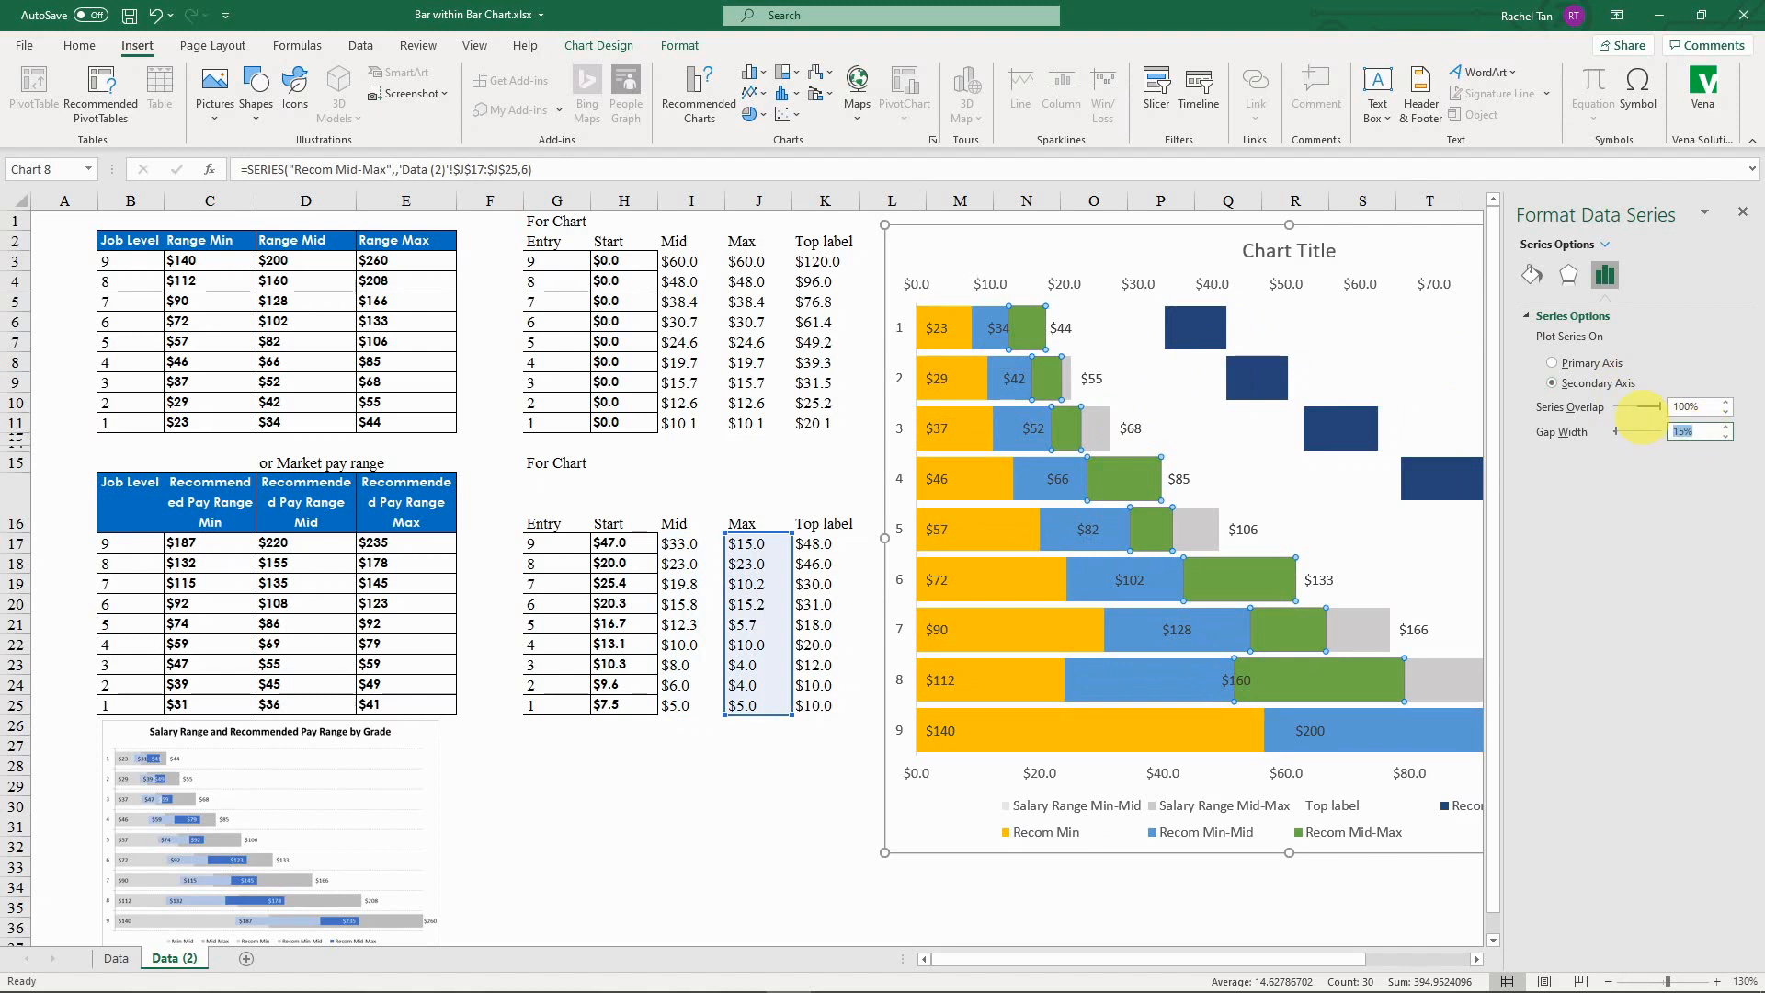
text(150)
key(Return)
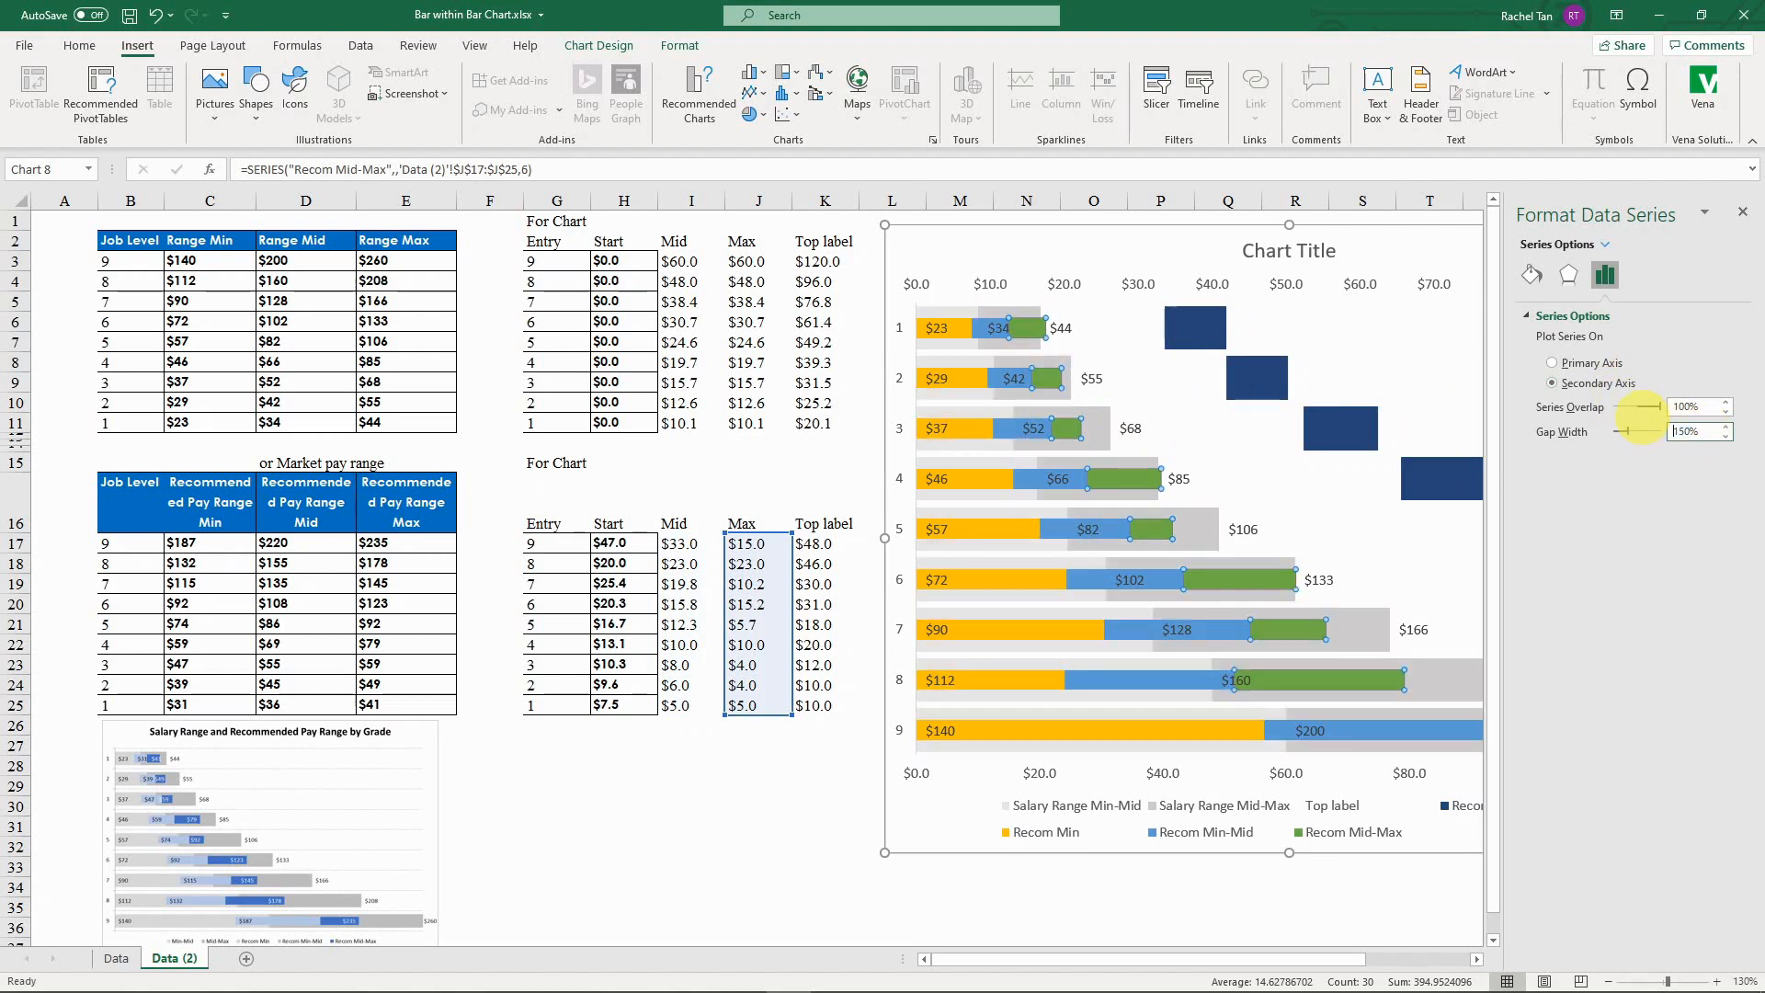
Step: Plot the Recom Top label series on the secondary axis with a gap width of 150%, and close the series formatting options
click(1191, 329)
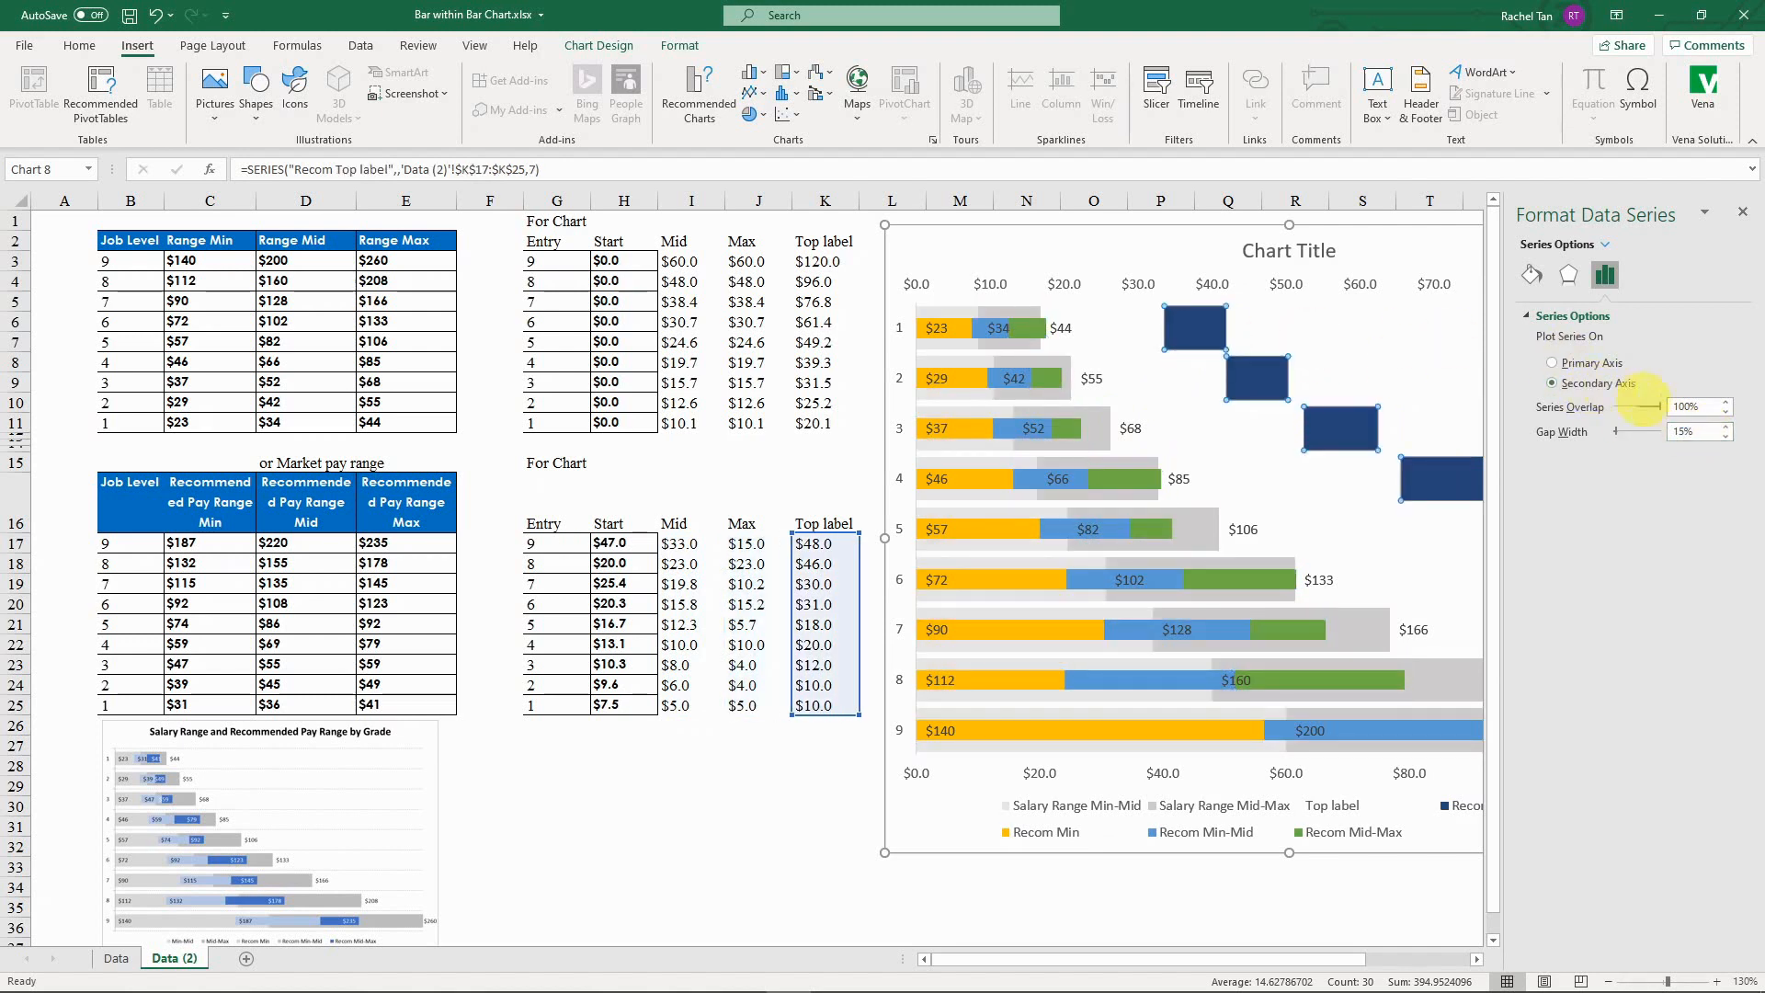
drag(1699, 431, 1625, 431)
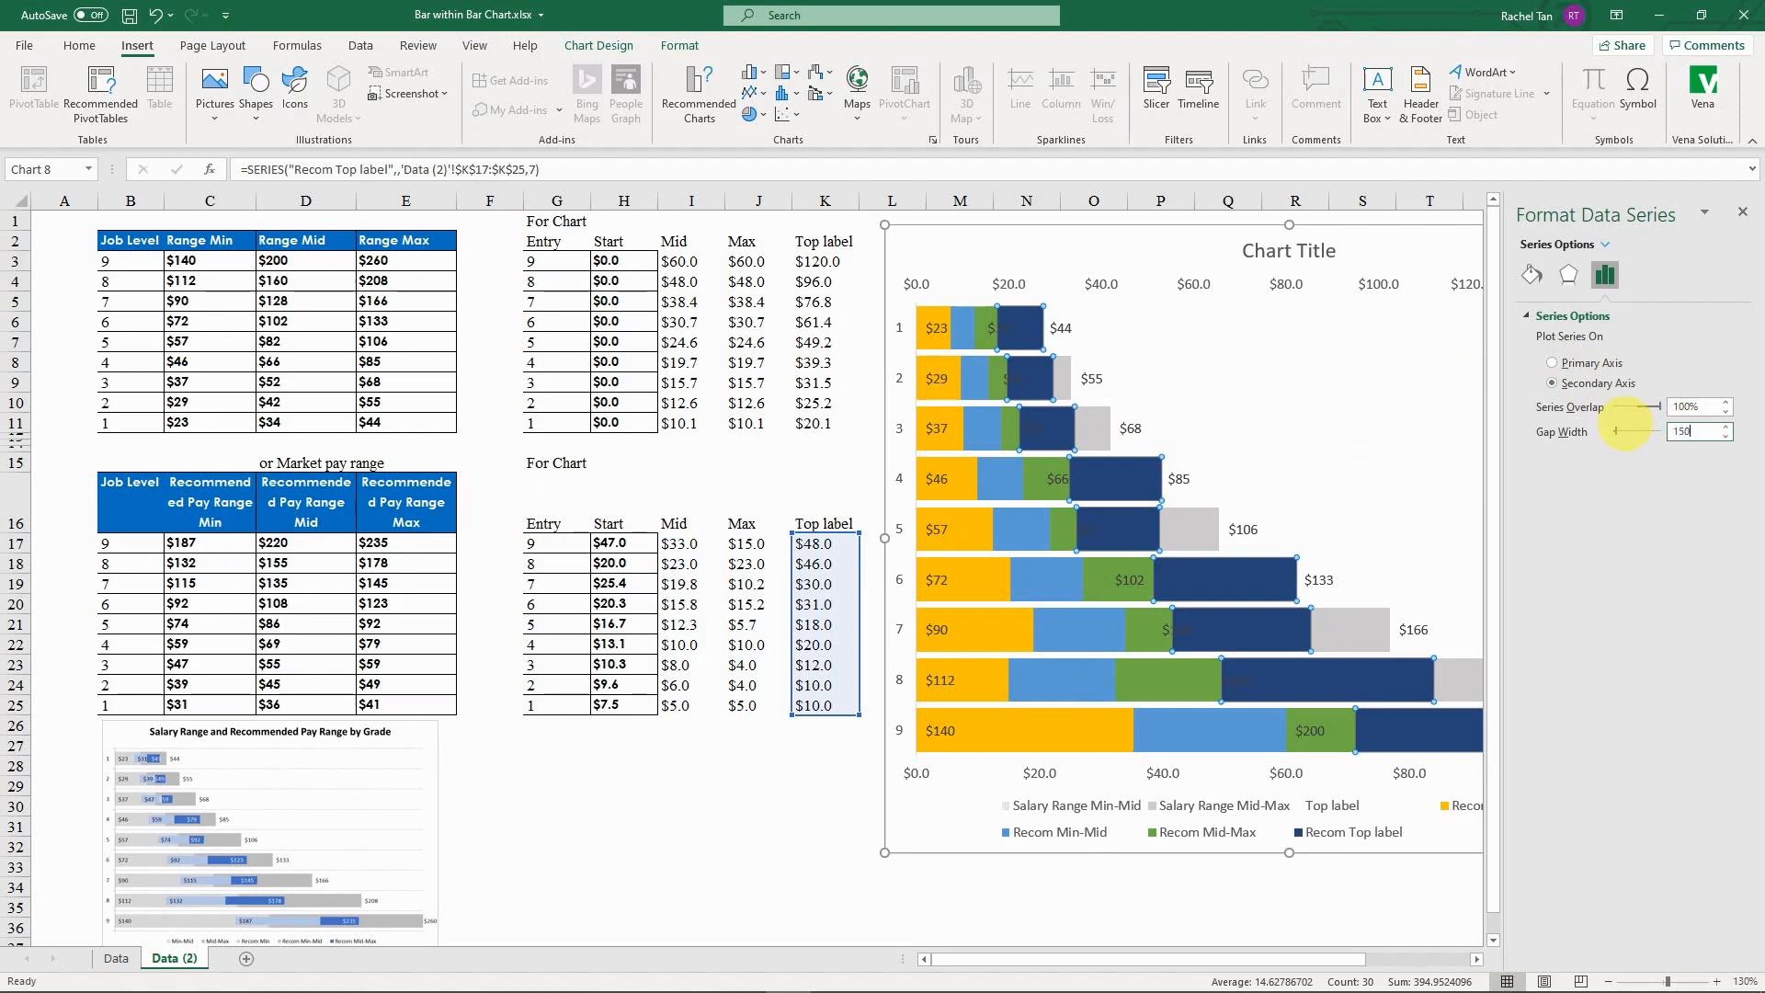
key(Return)
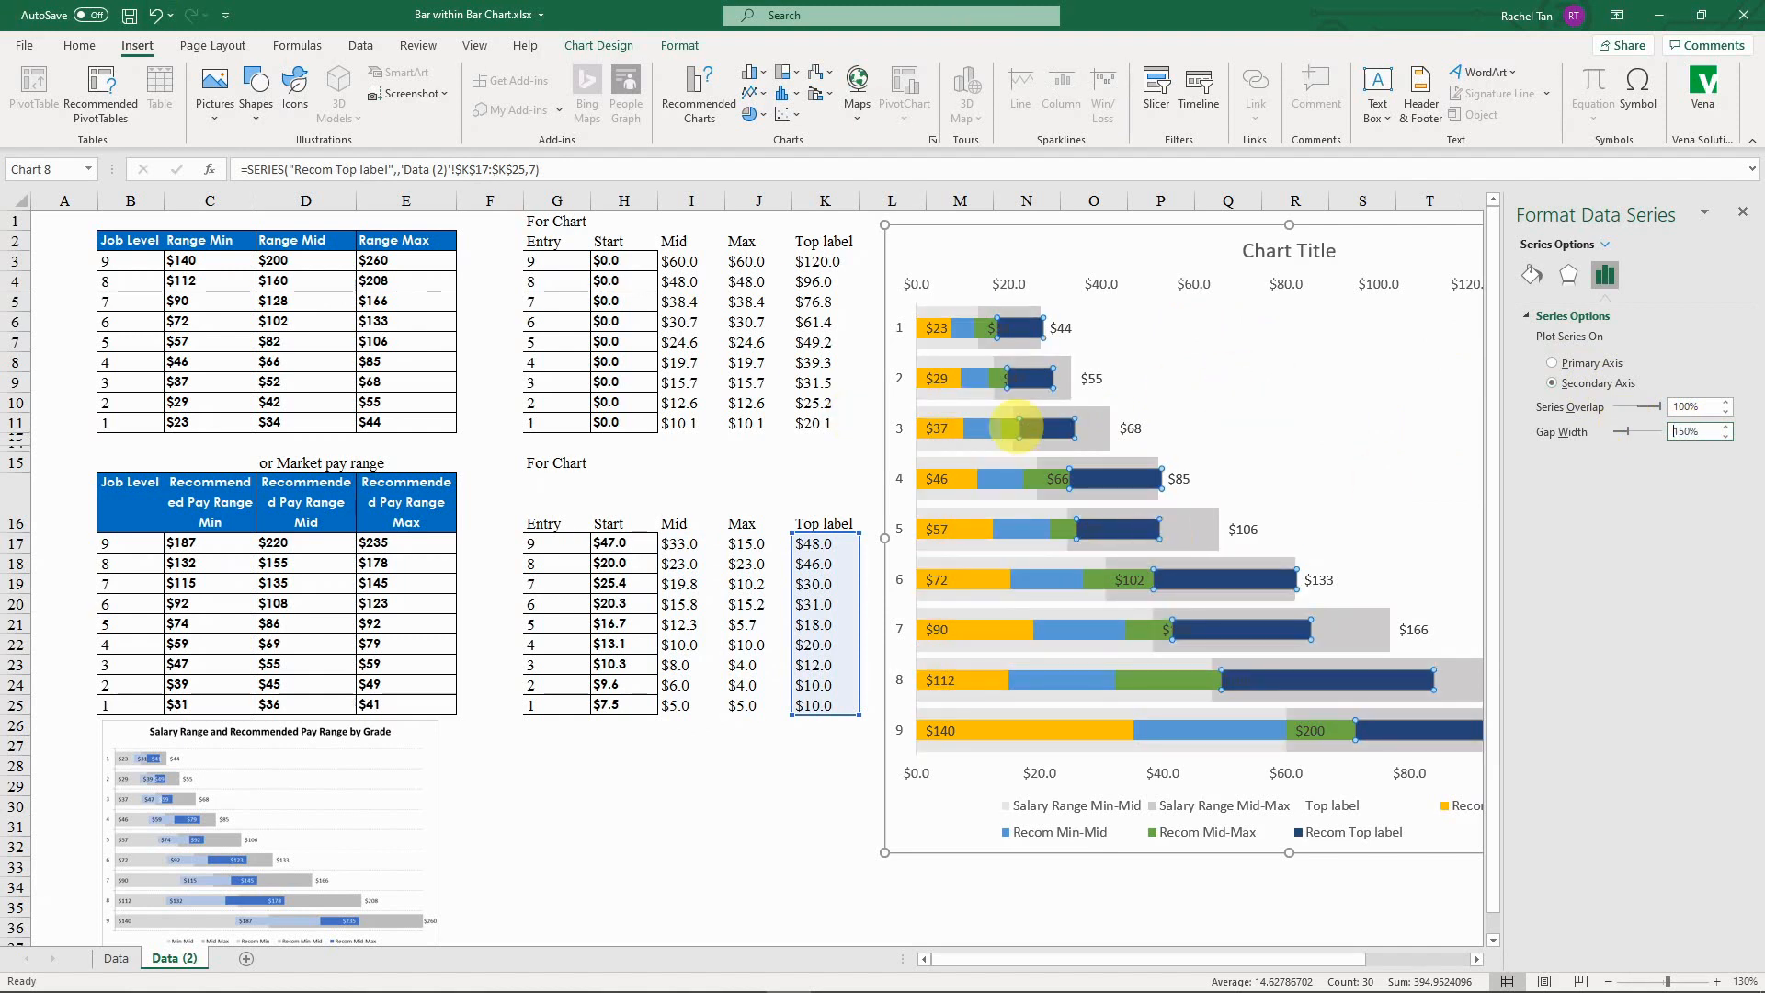
click(1742, 212)
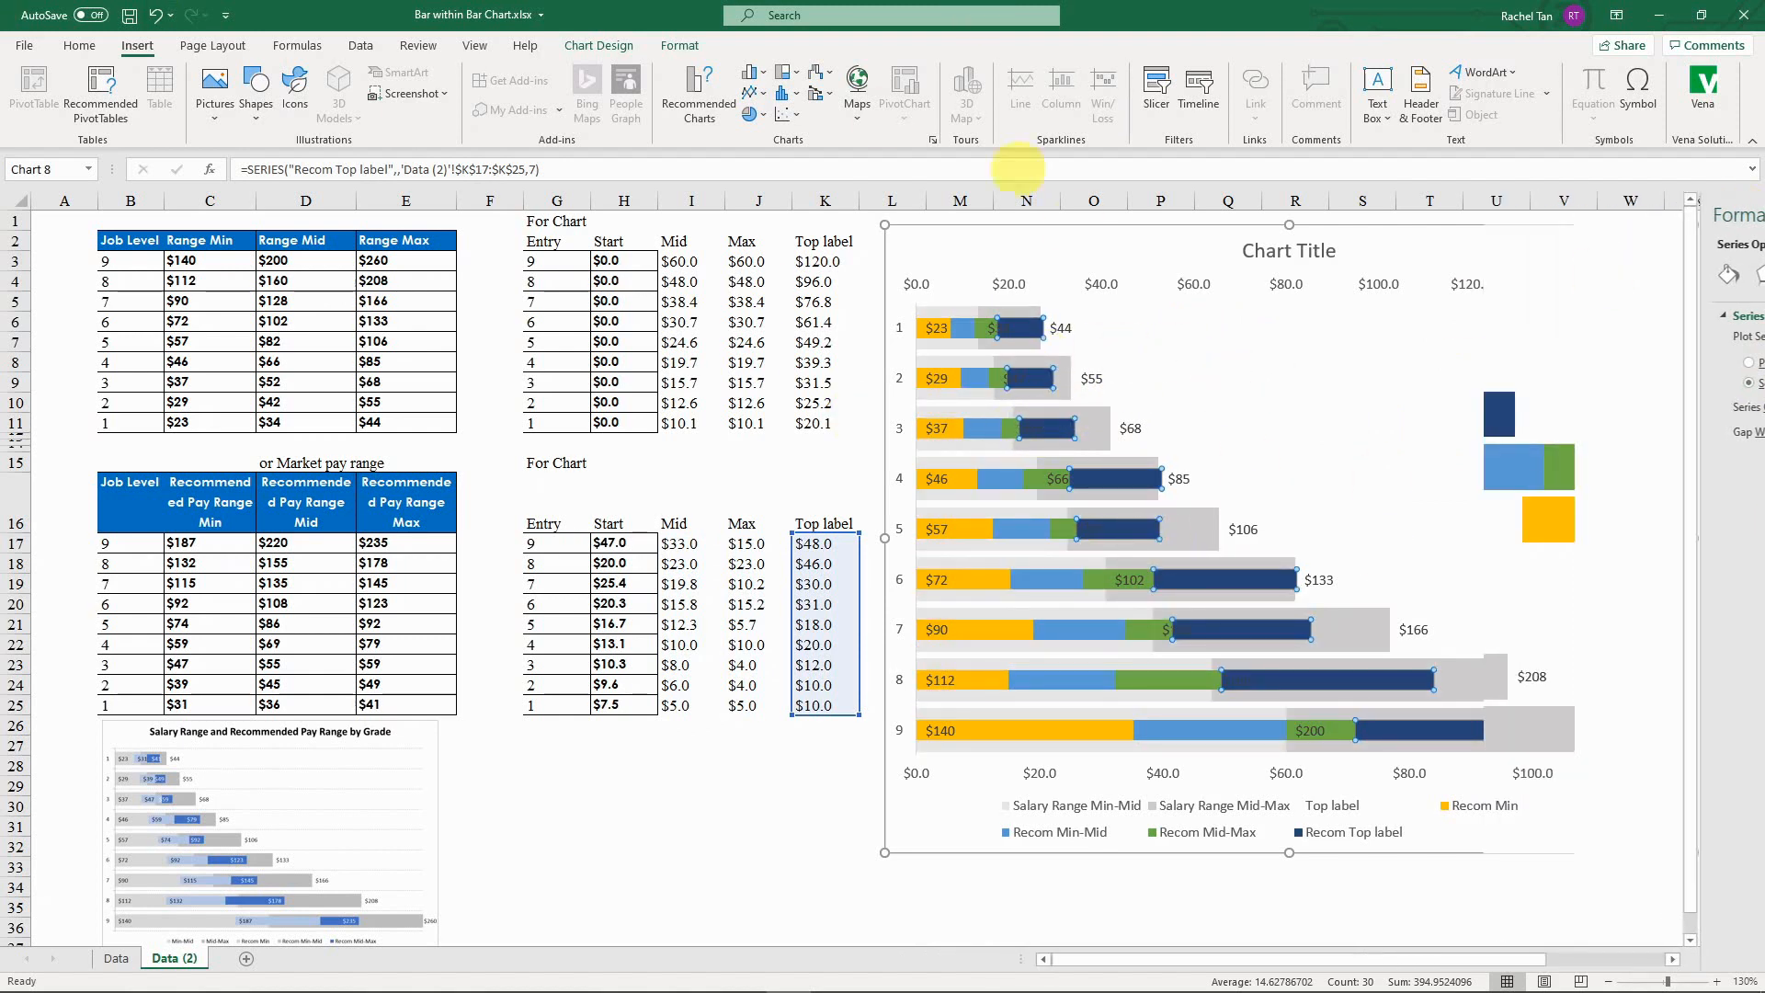
Step: Set the maximum bound of the secondary horizontal axis to 120 and close the axis formatting options
click(1385, 535)
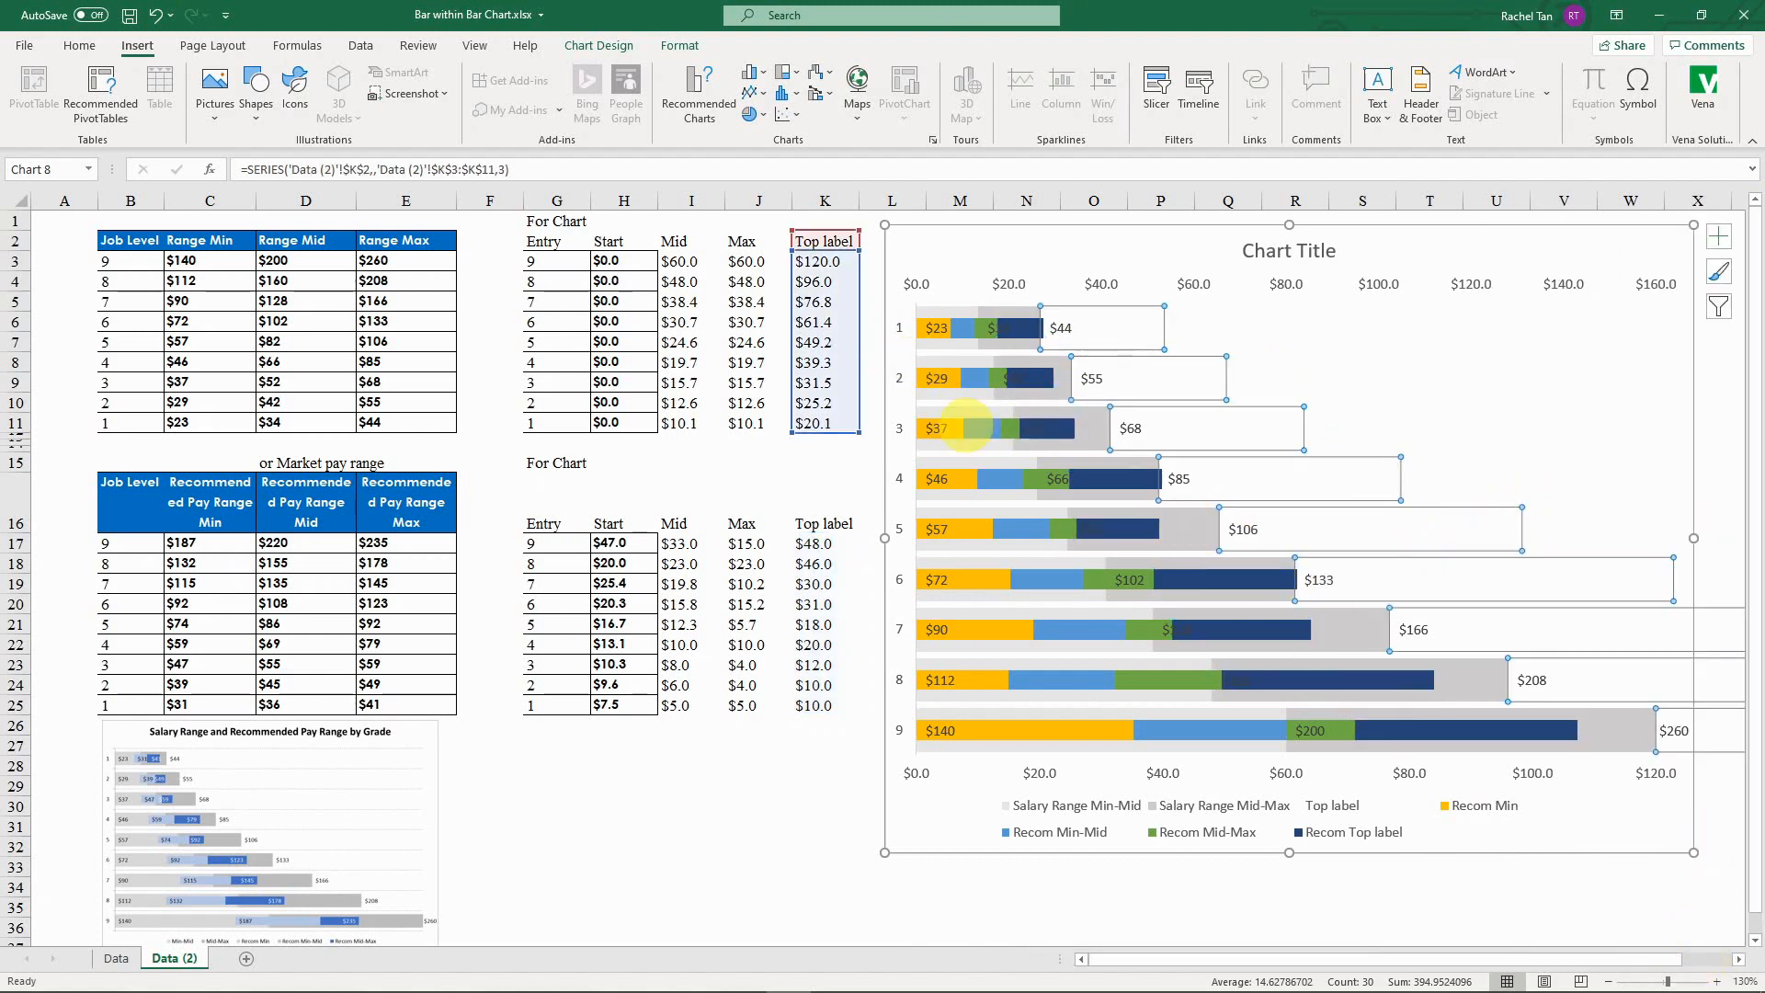
click(1100, 283)
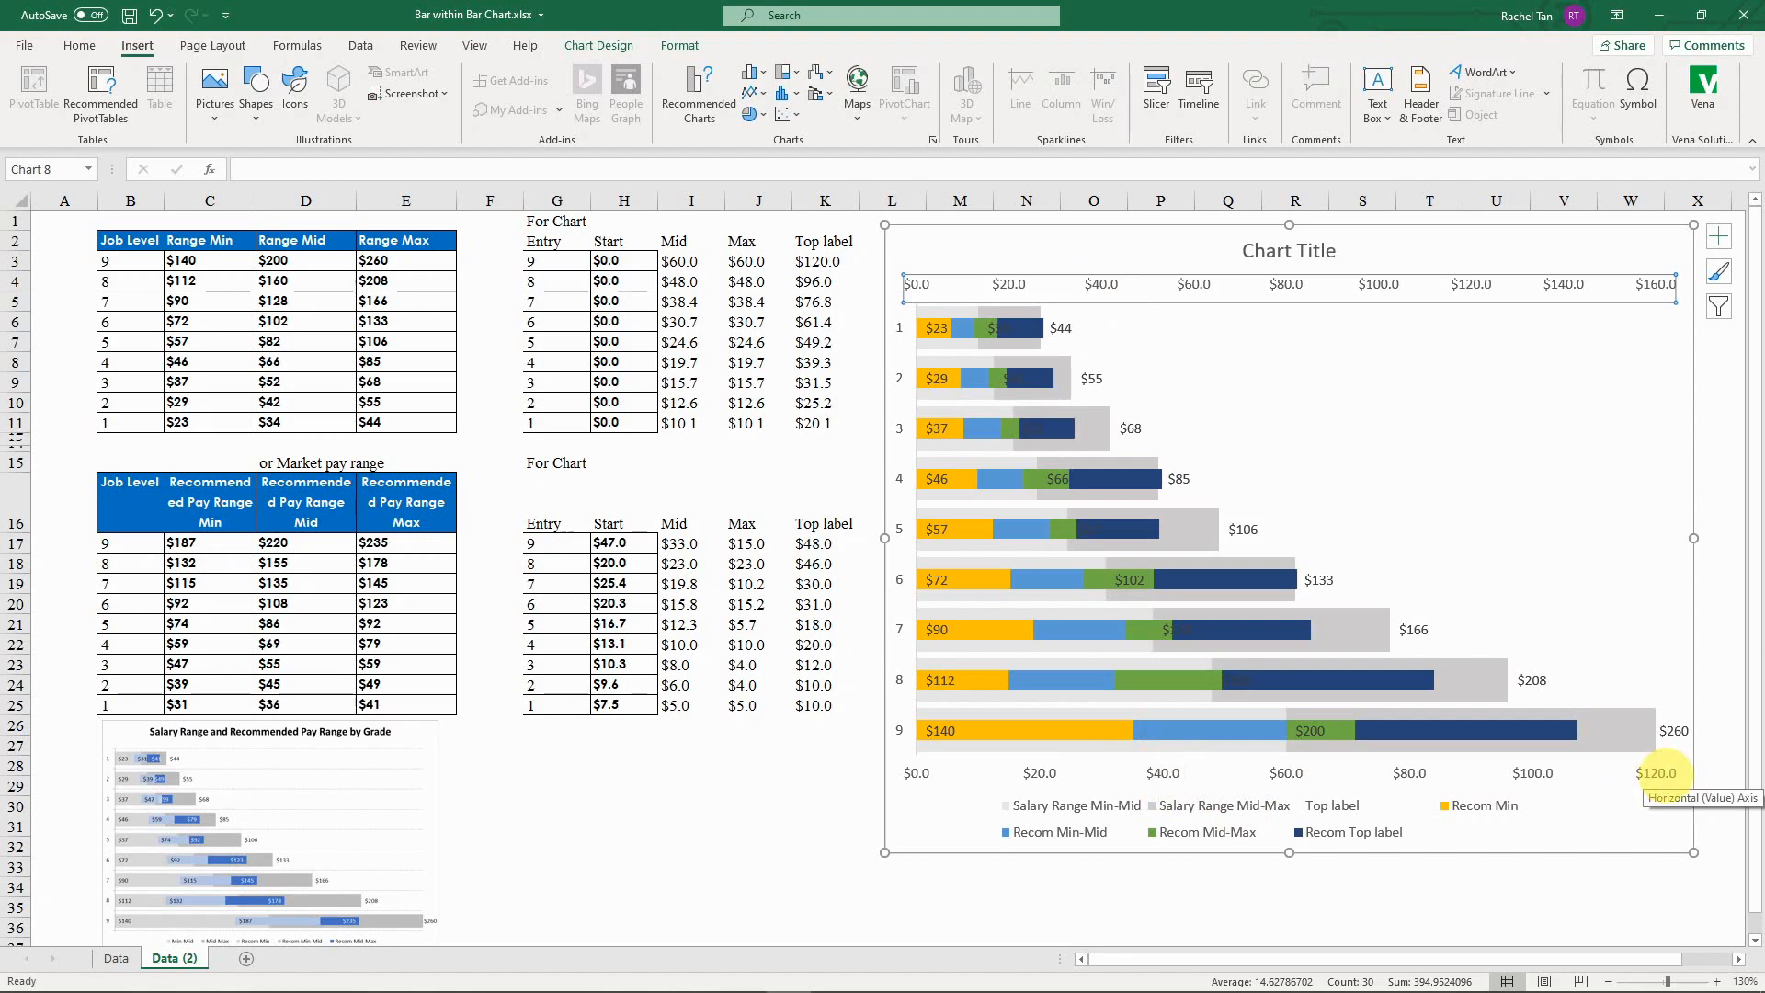
double_click(1379, 284)
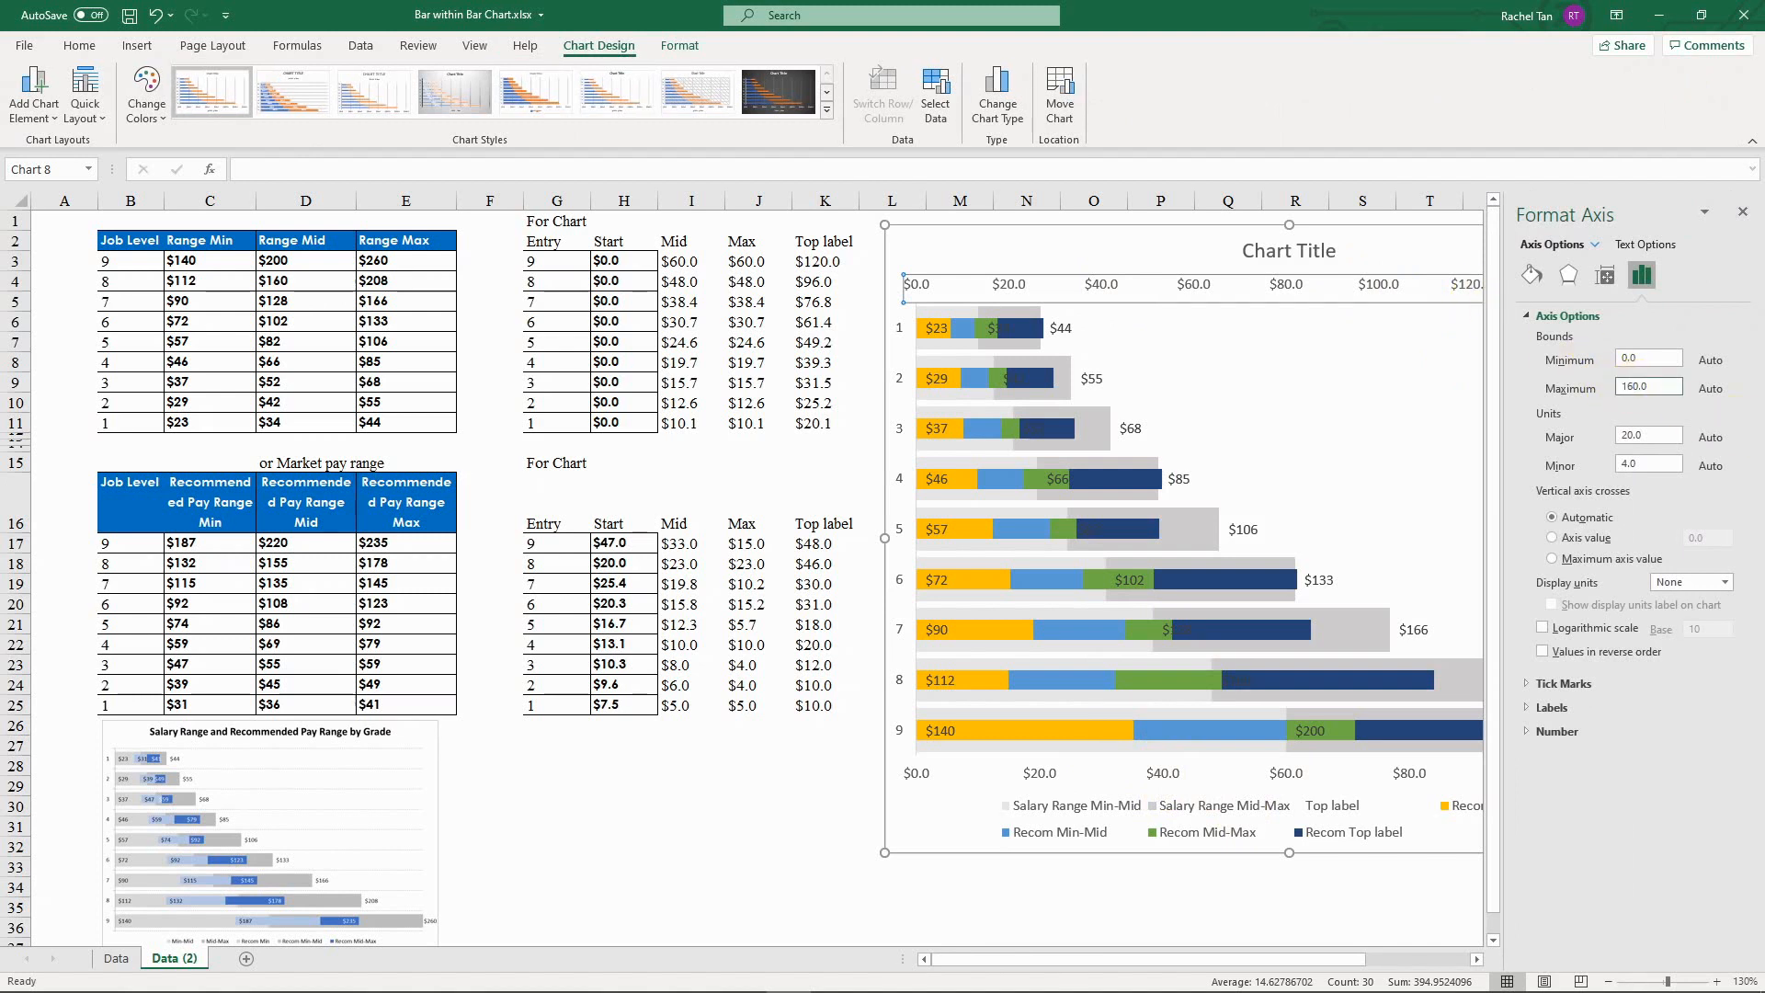
key(Return)
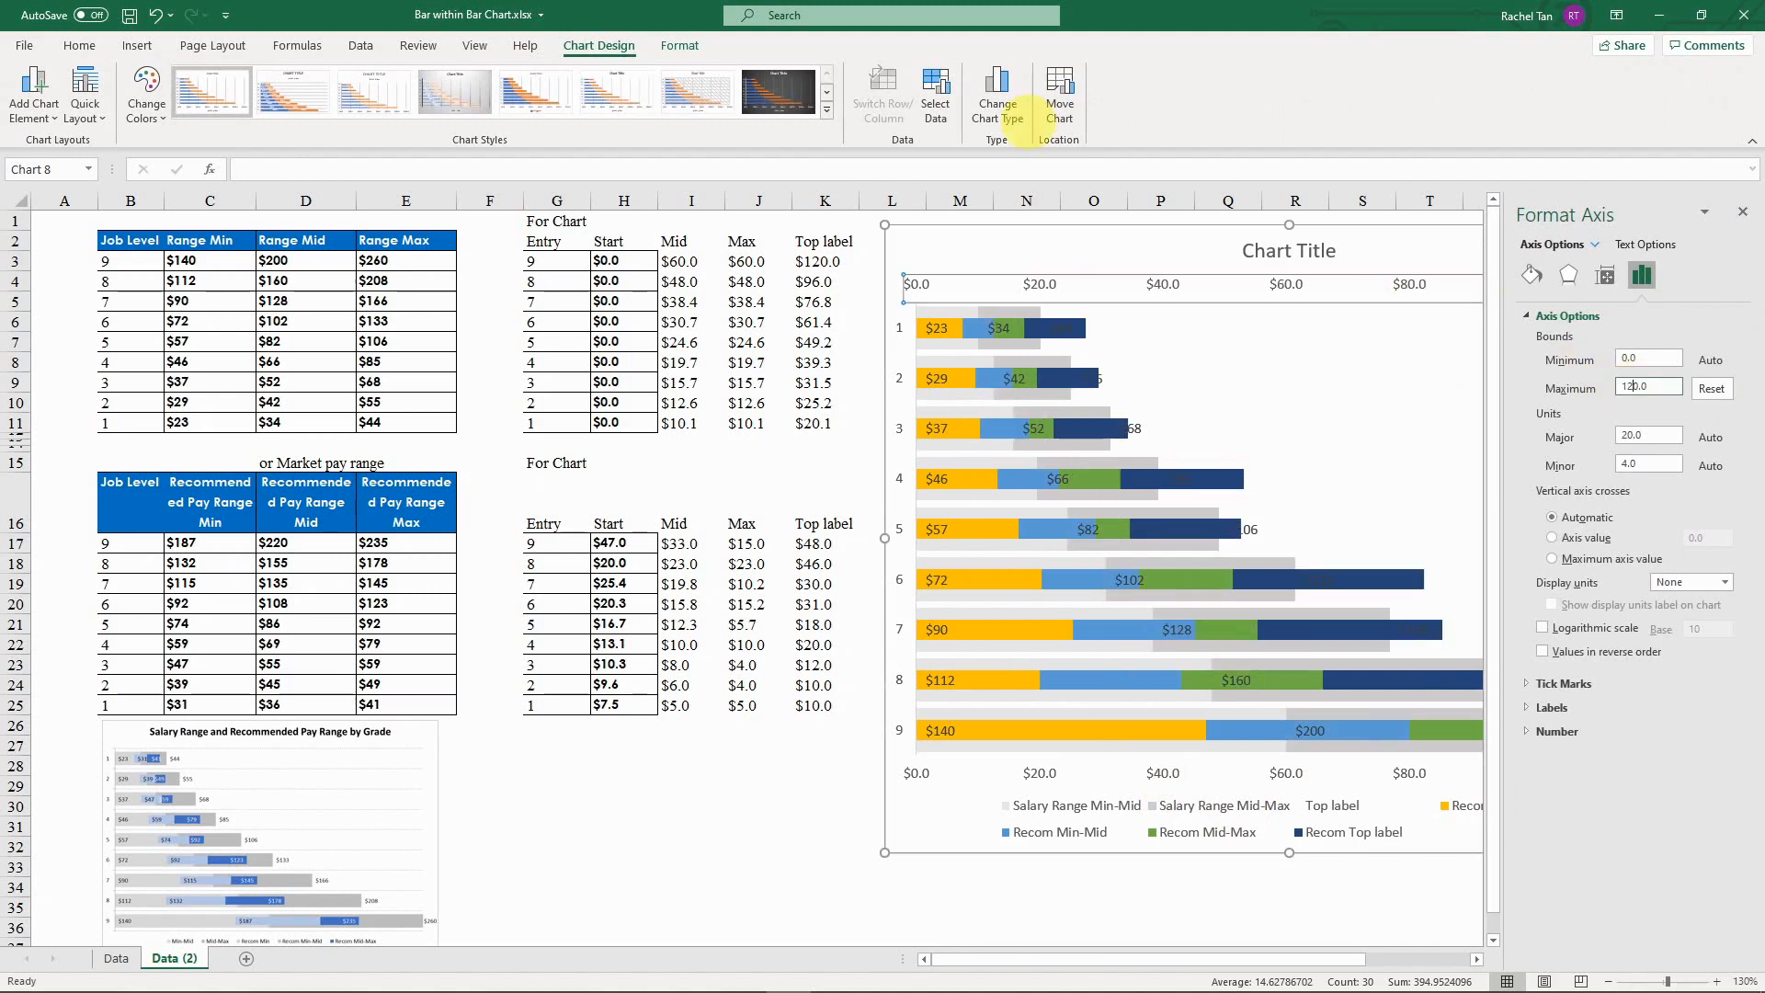
click(1742, 212)
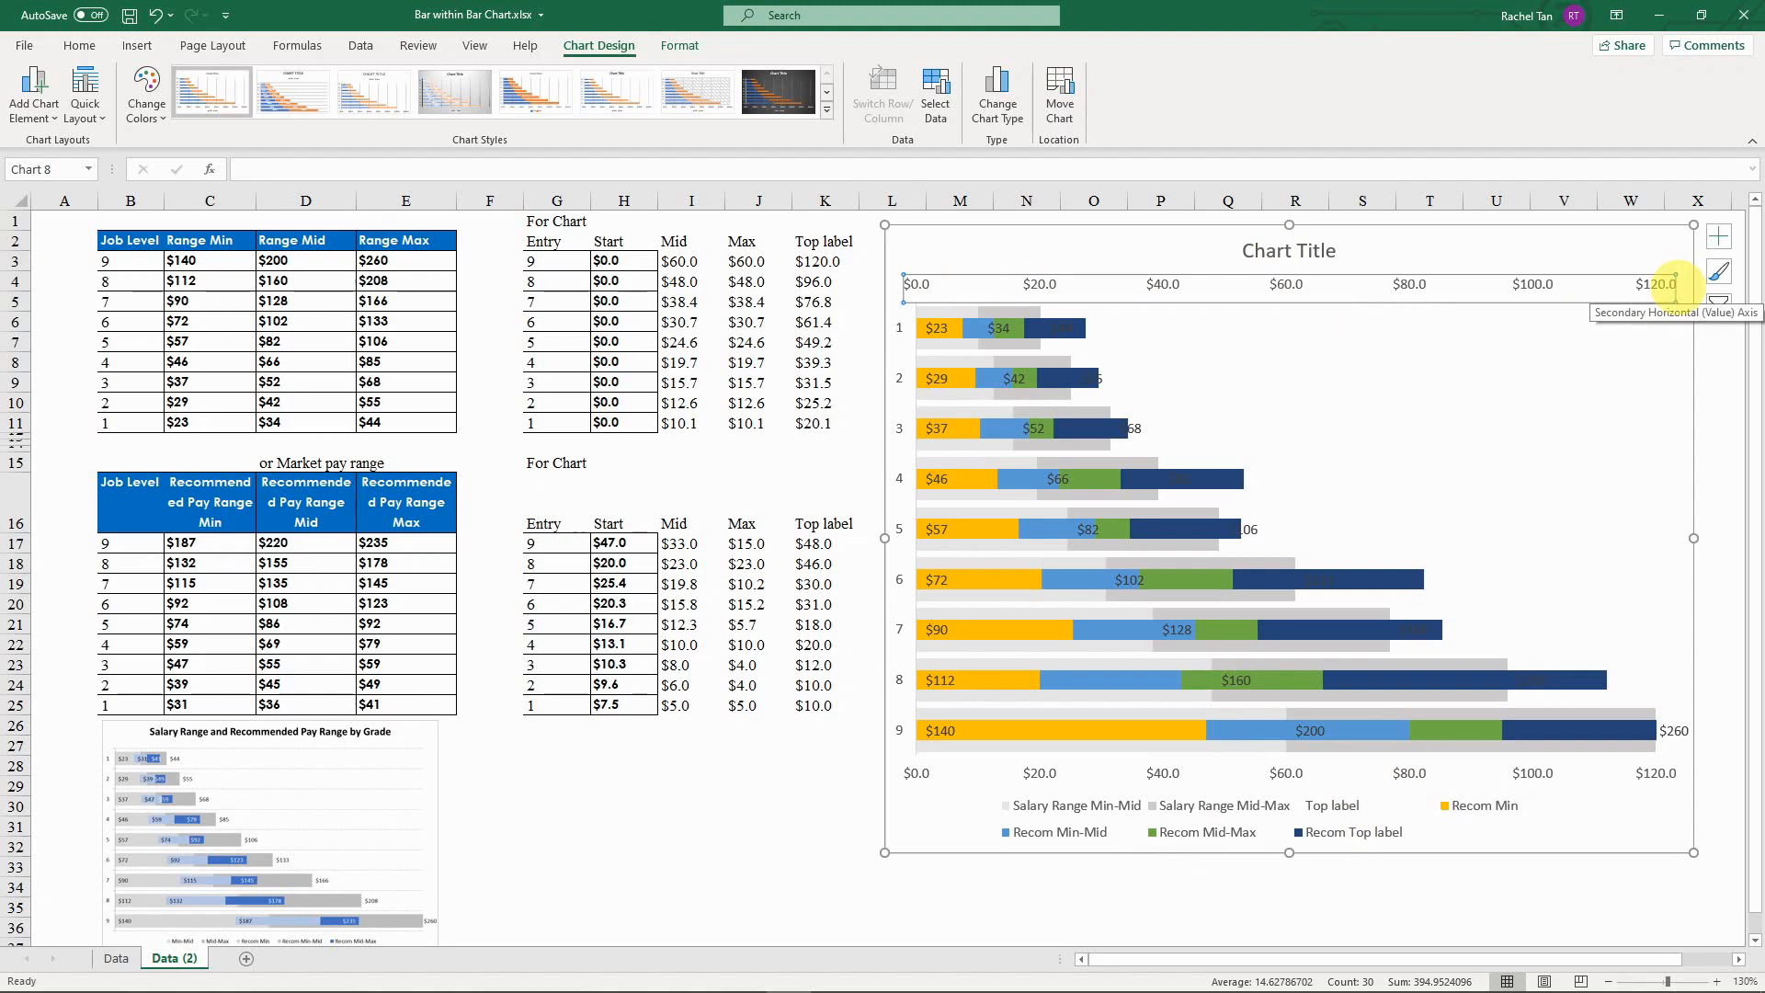
Step: Delete both the secondary and the primary horizontal value axes from the chart
key(Delete)
click(1534, 772)
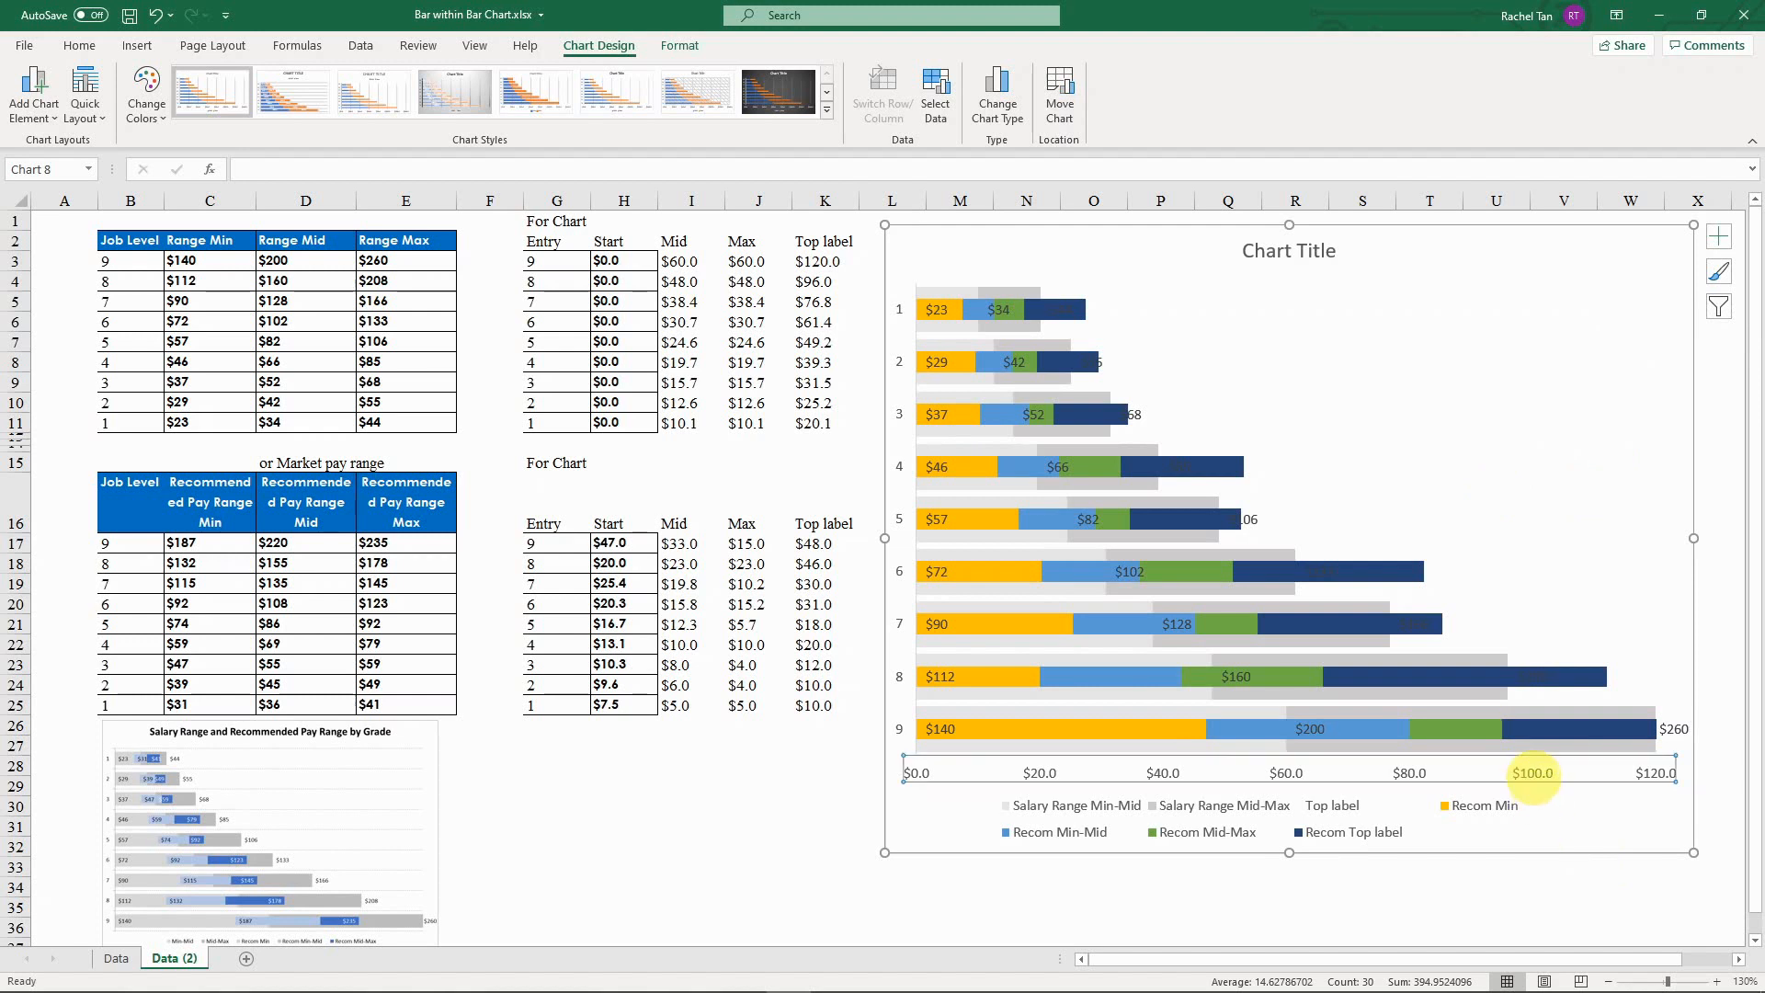
key(Delete)
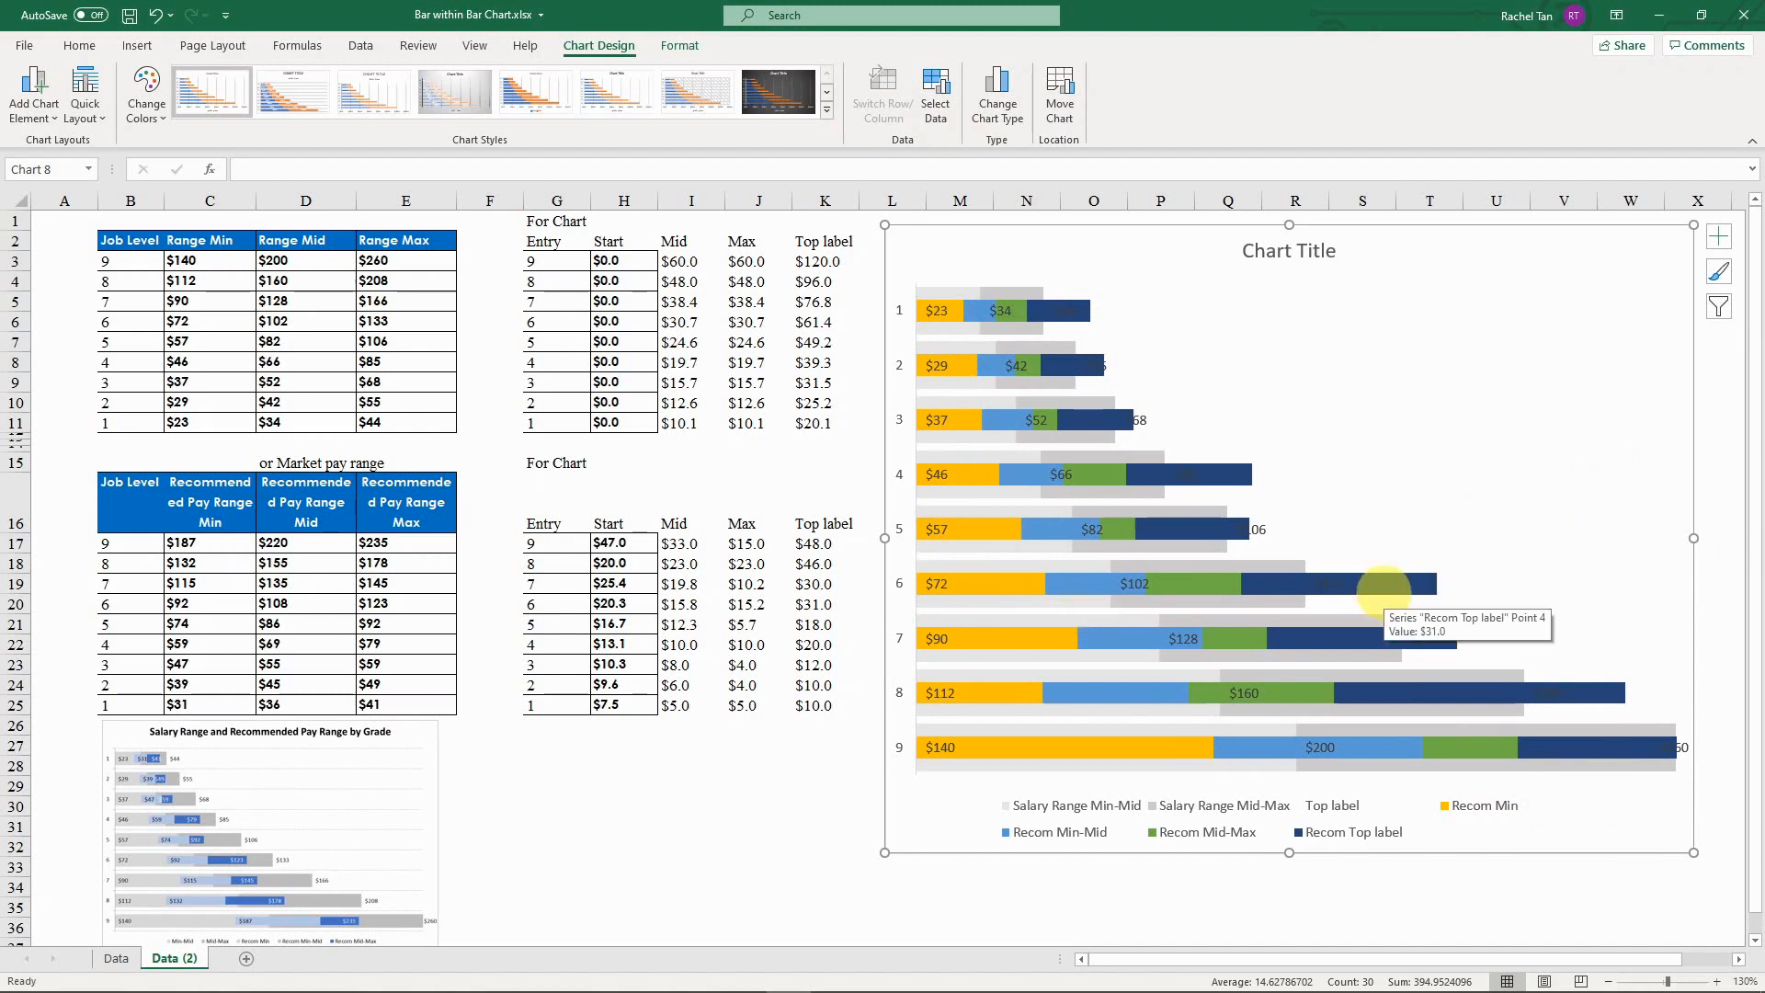
Step: Fill the Recom Min bars with the light gray theme color, matching the Salary Range Min-Mid bars
click(975, 584)
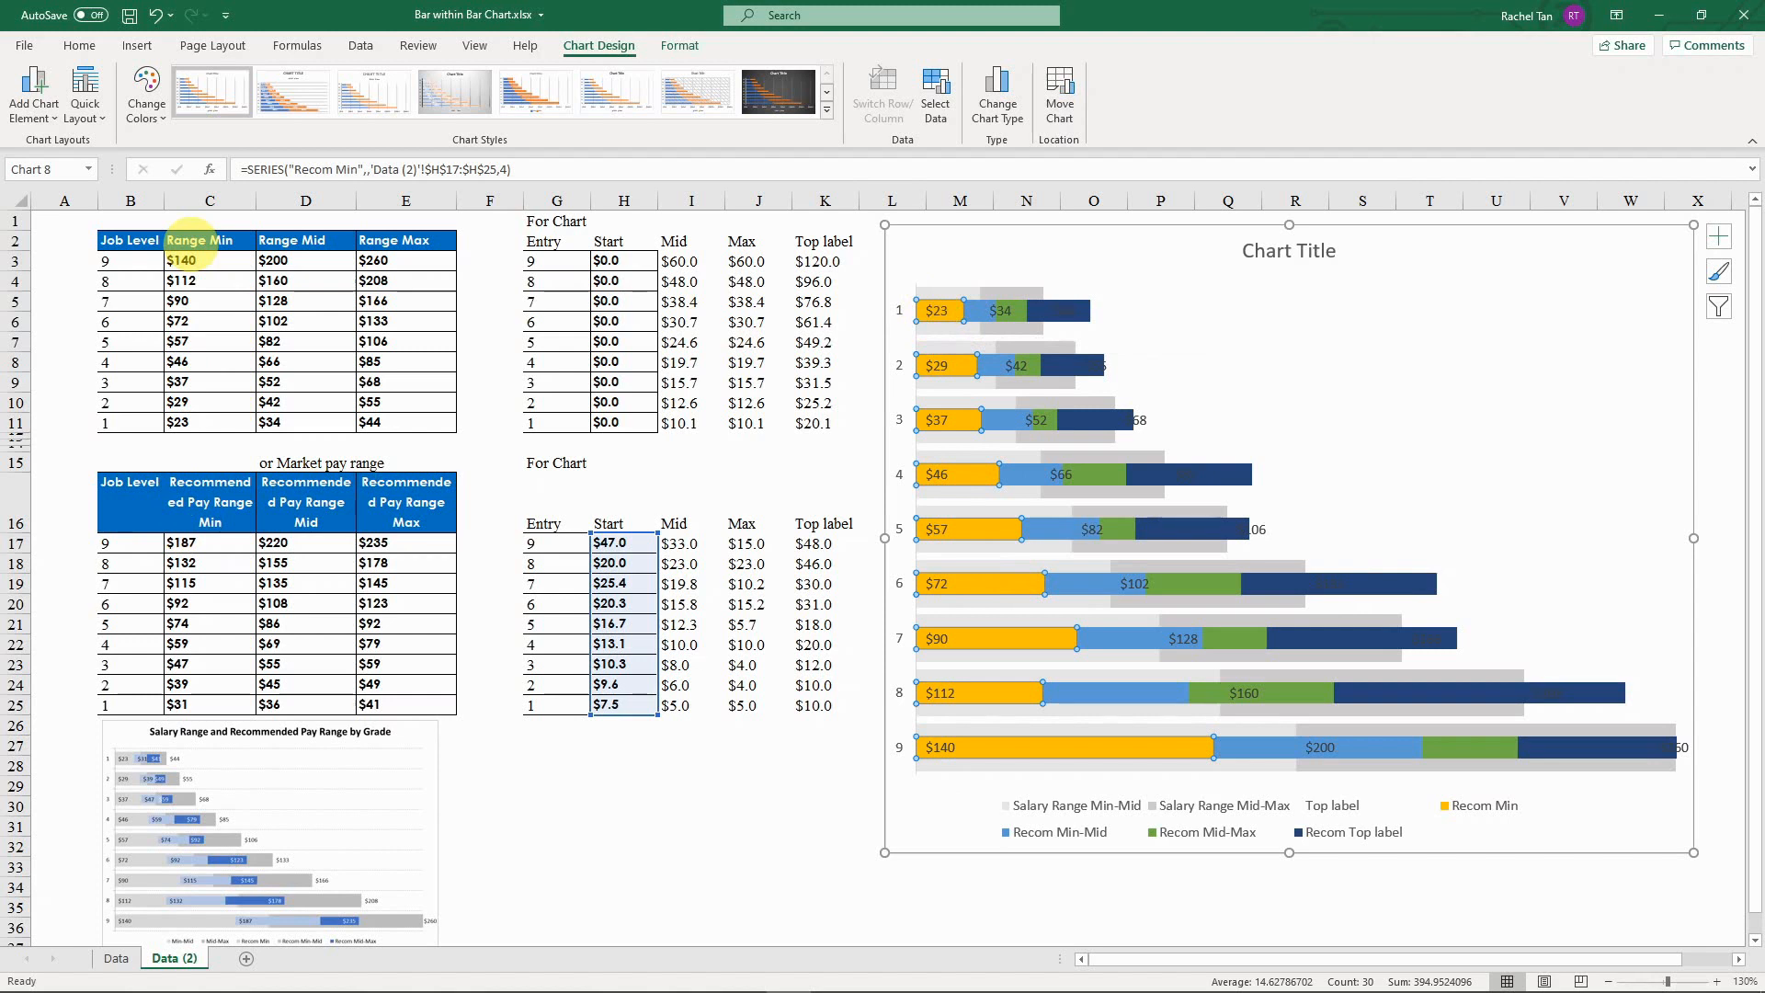
right_click(938, 311)
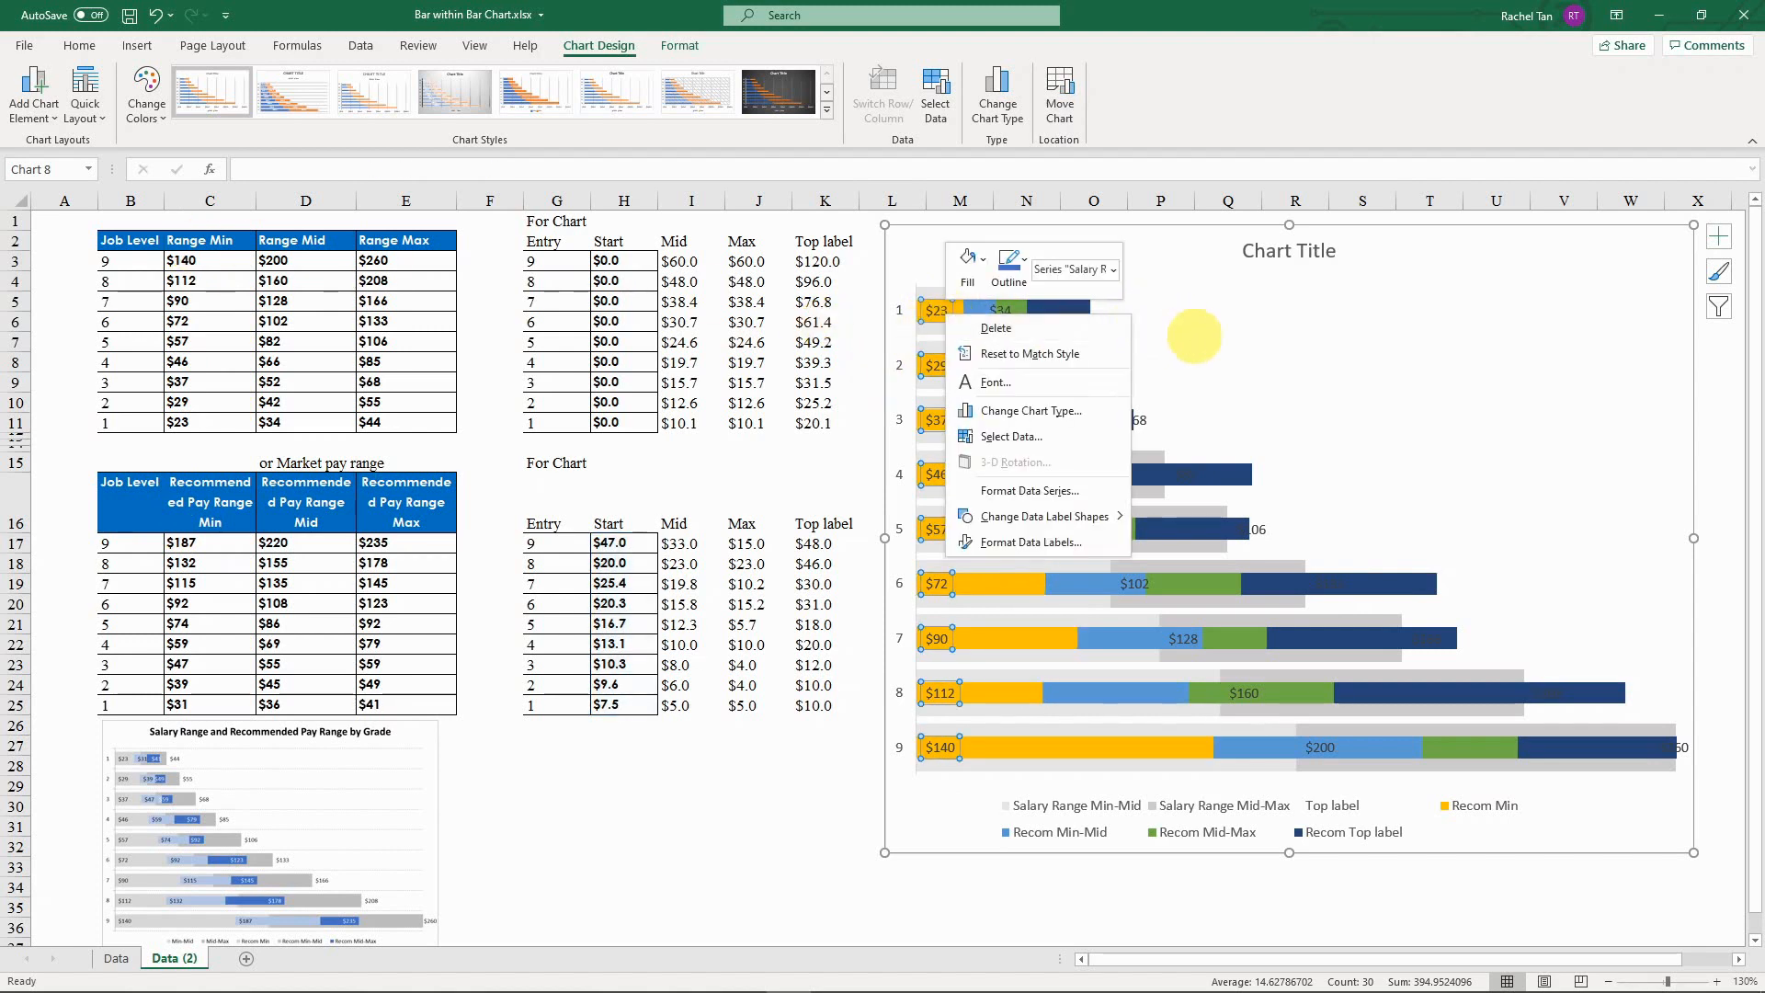
click(1194, 336)
click(959, 312)
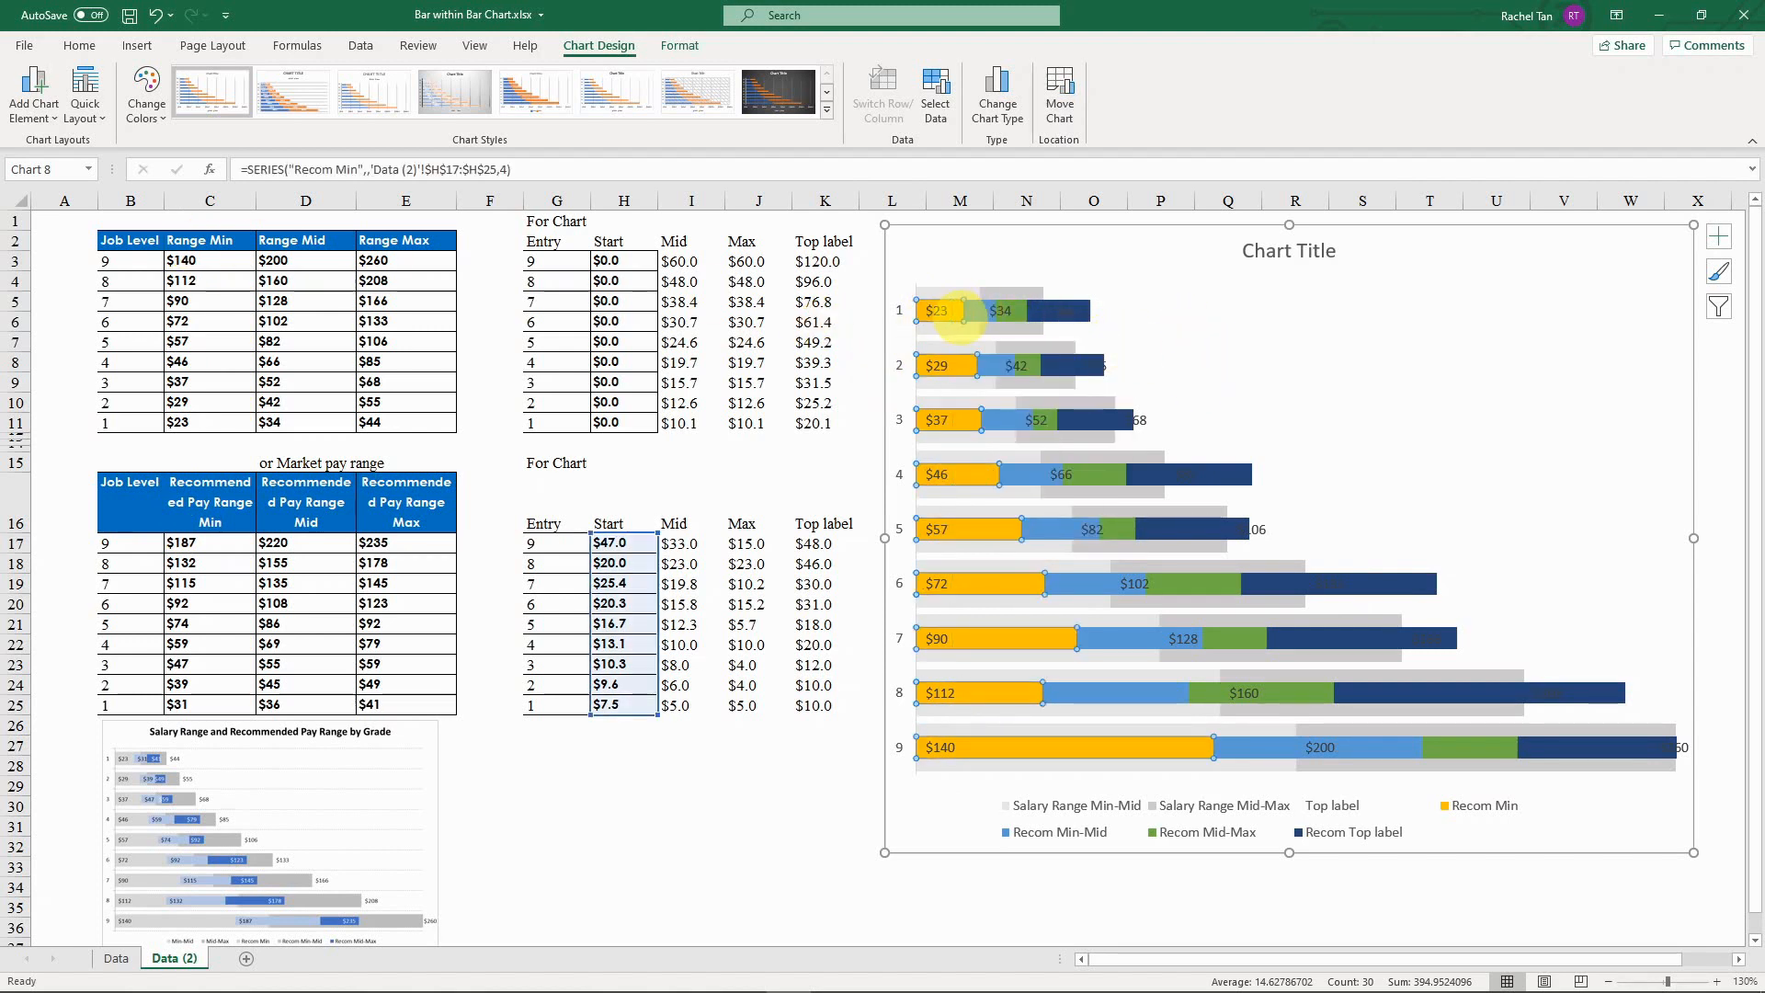
right_click(959, 312)
click(983, 265)
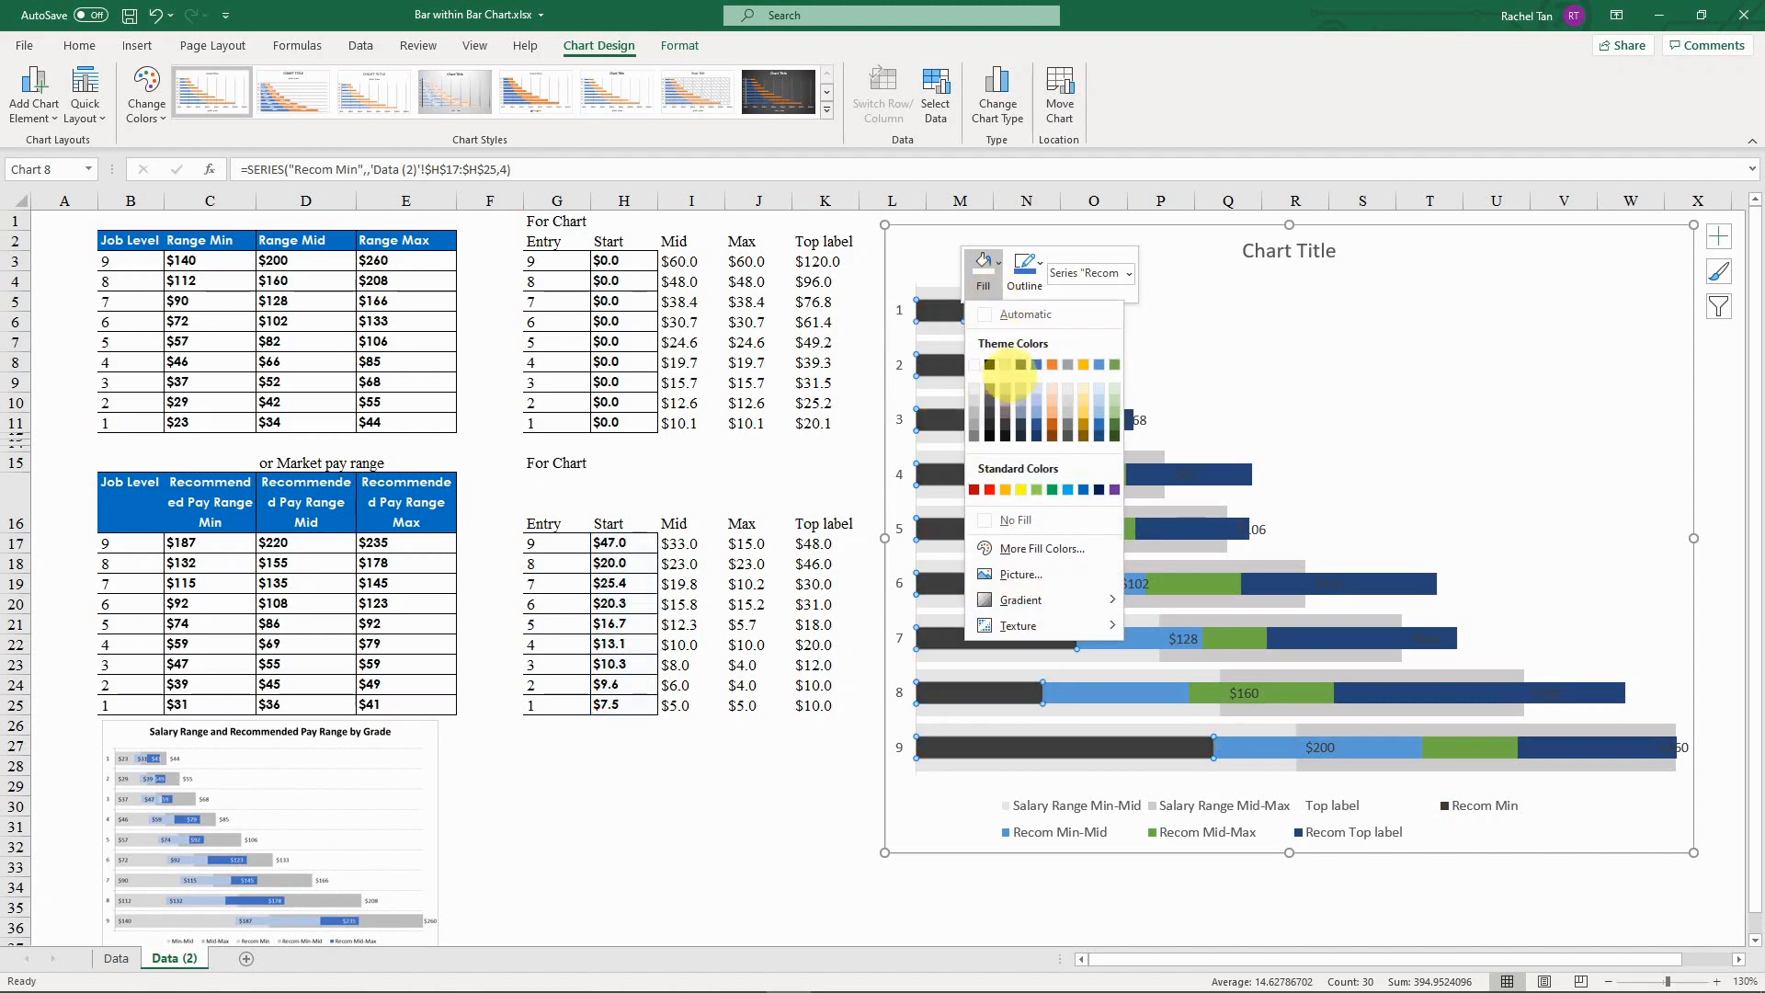
click(1005, 365)
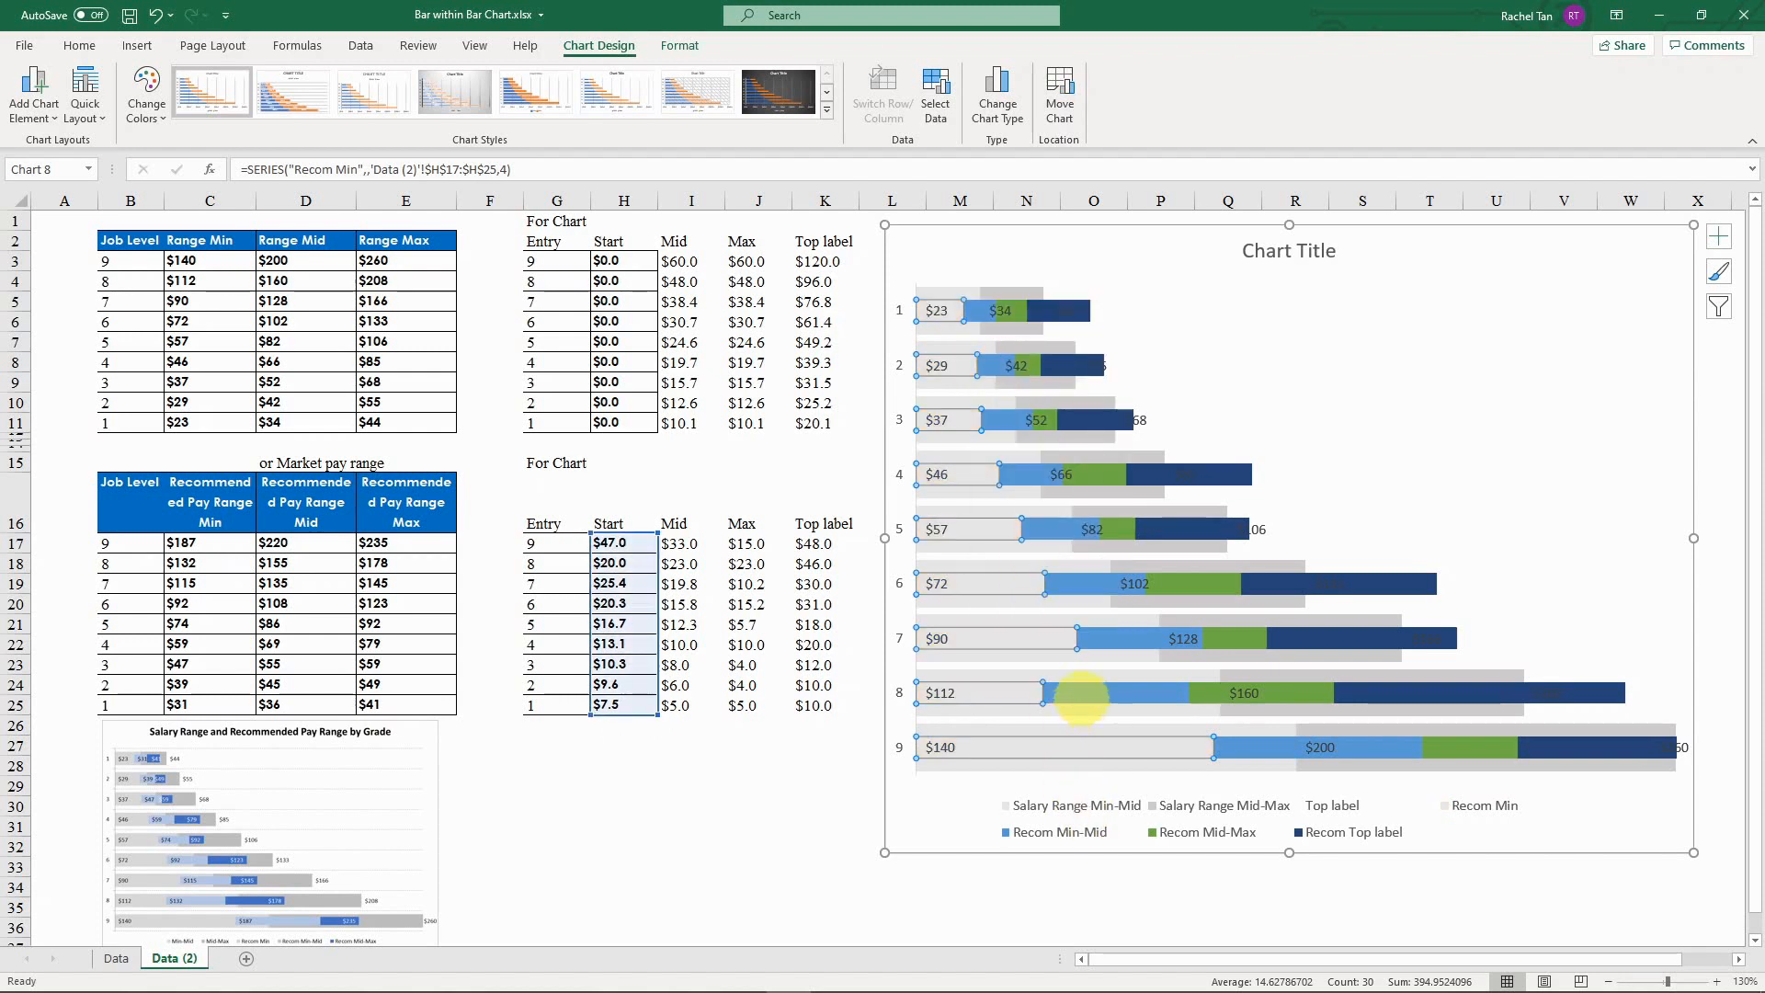
click(977, 597)
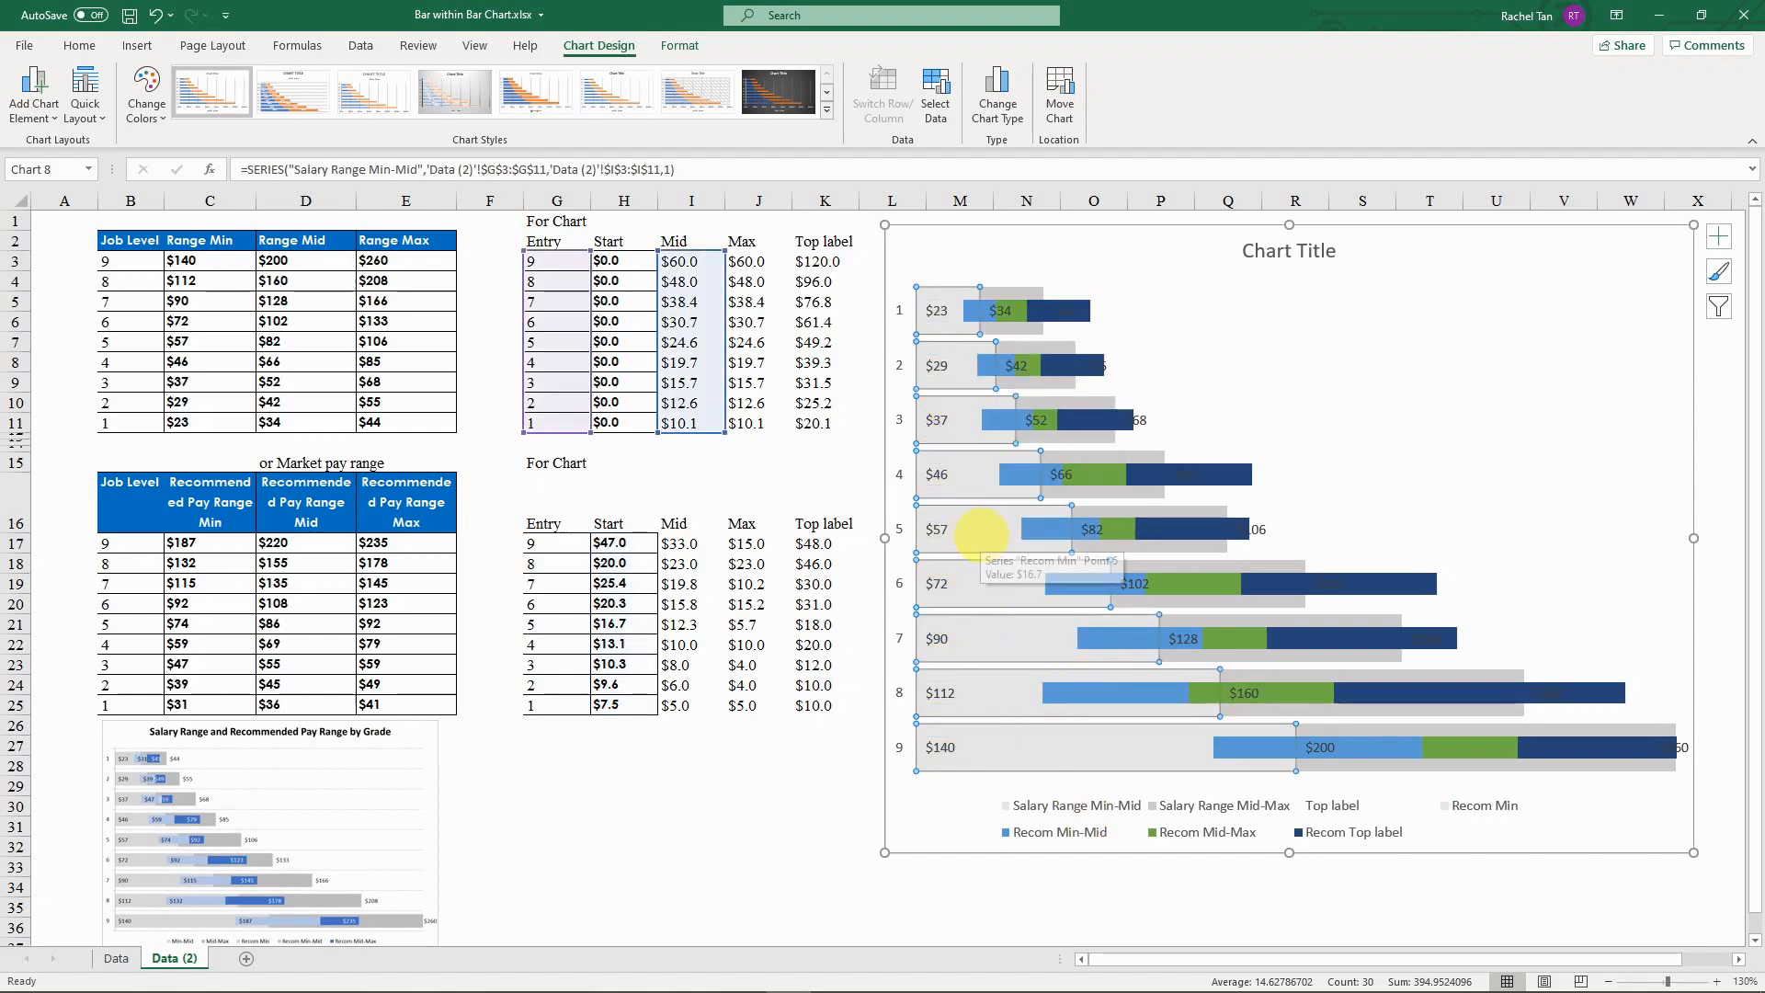
Step: Set the Recom Top label series to No Fill
click(1076, 309)
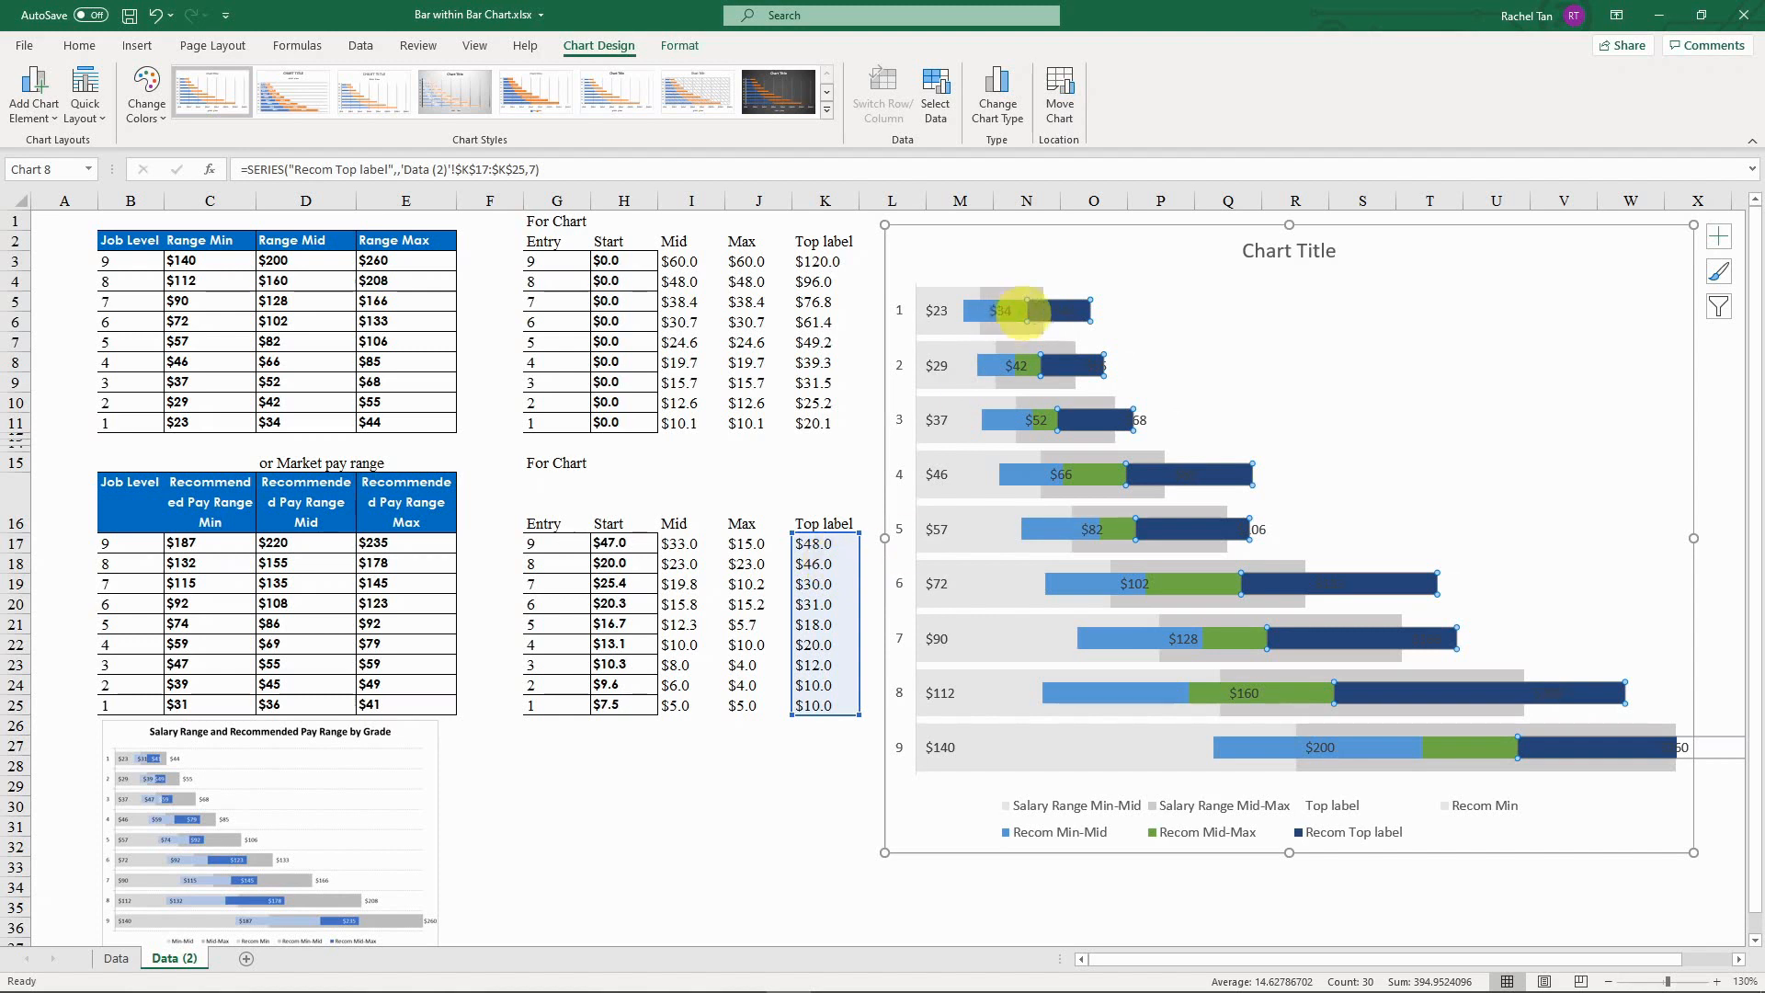
right_click(1073, 311)
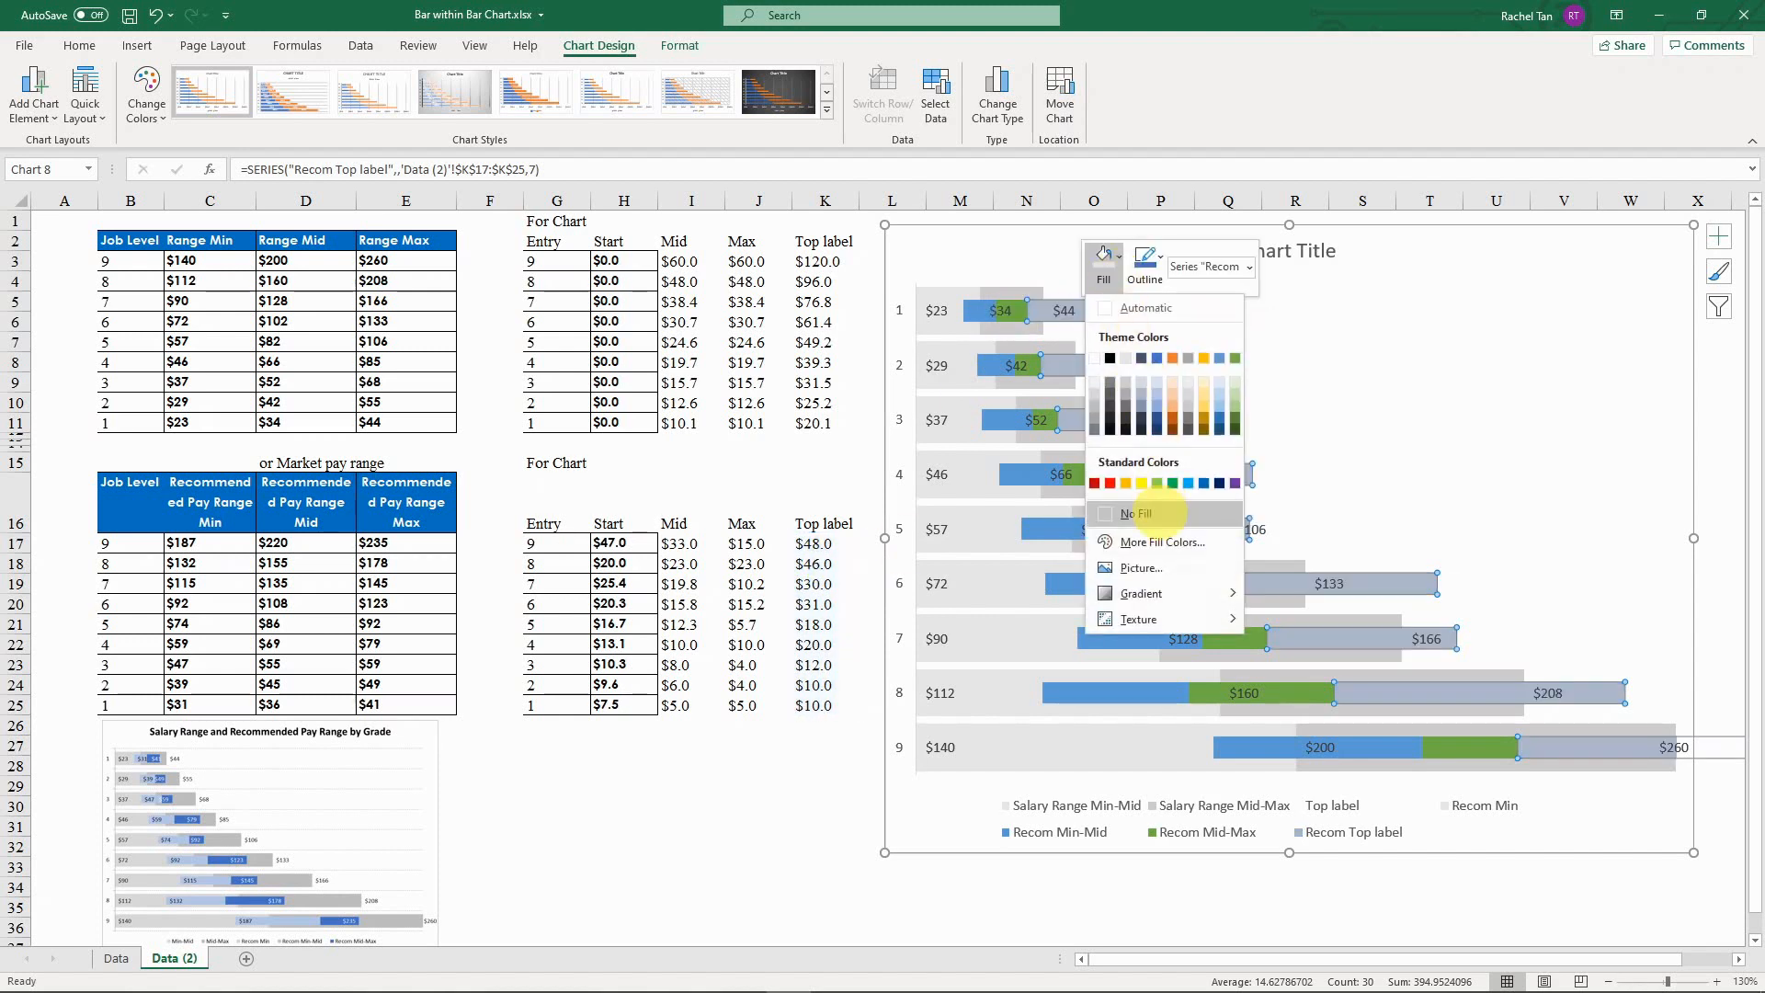
click(1137, 513)
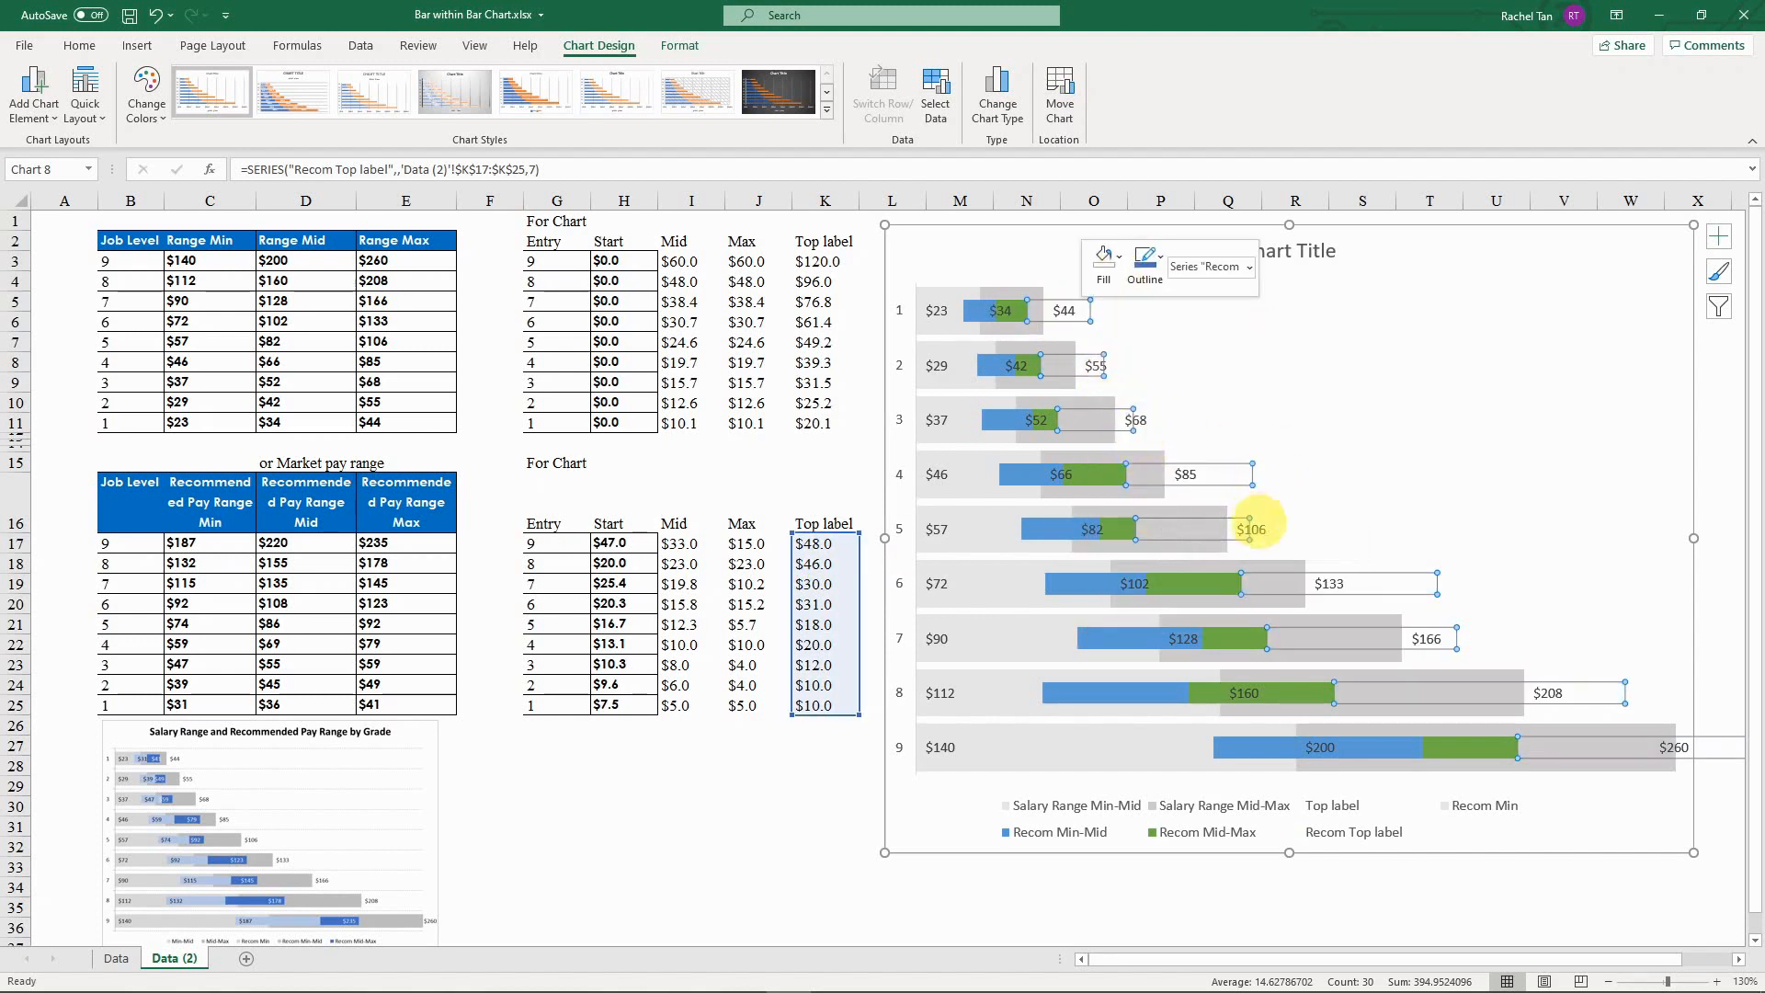
click(1348, 549)
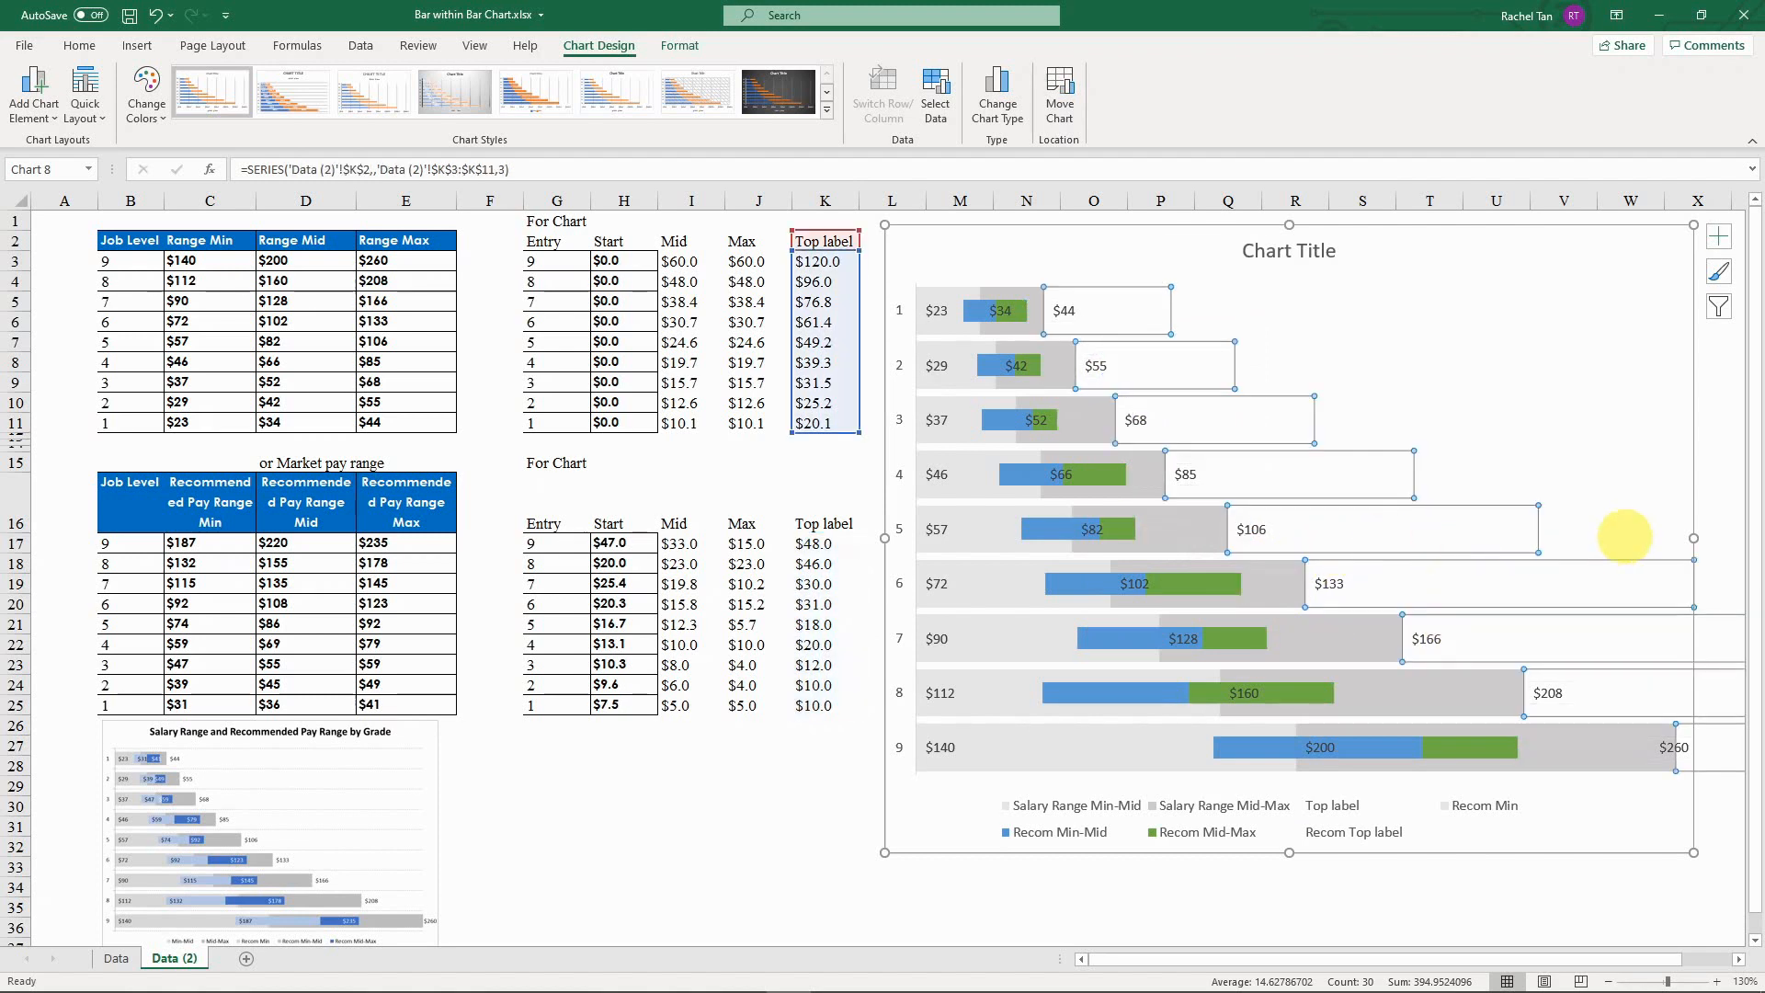
click(1623, 450)
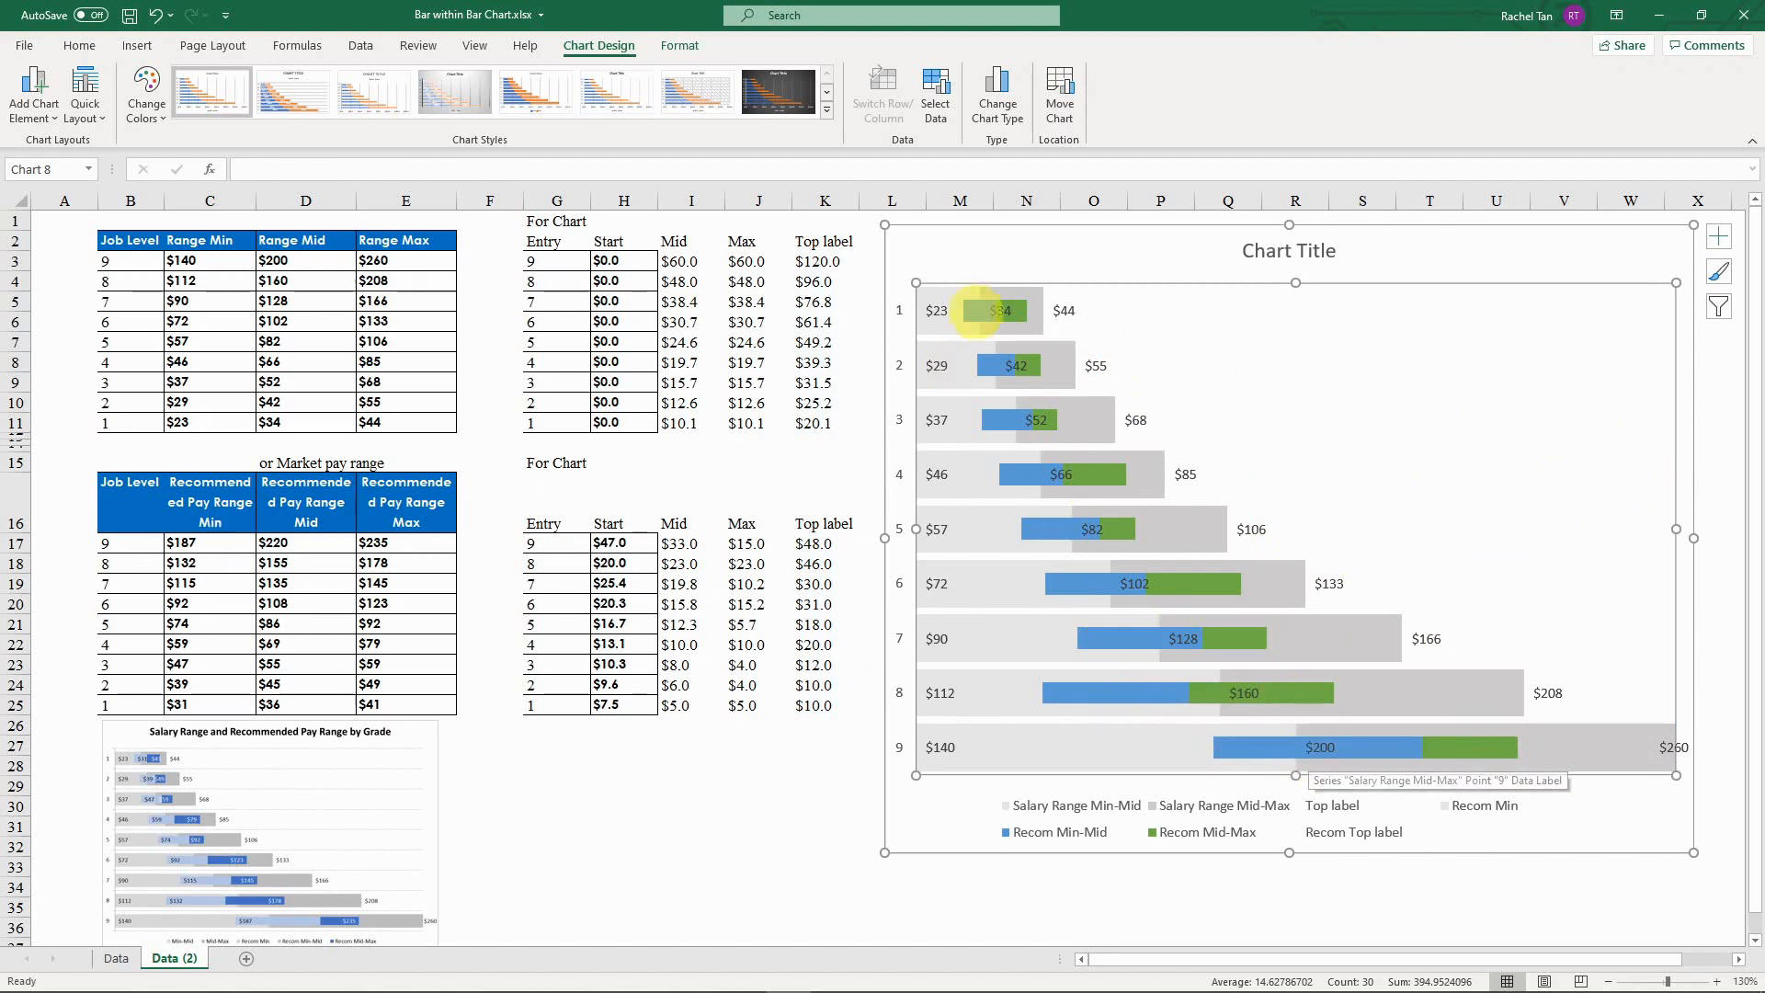
Step: Fill the Recom Min-Mid bars with a light blue theme color
click(971, 312)
right_click(970, 313)
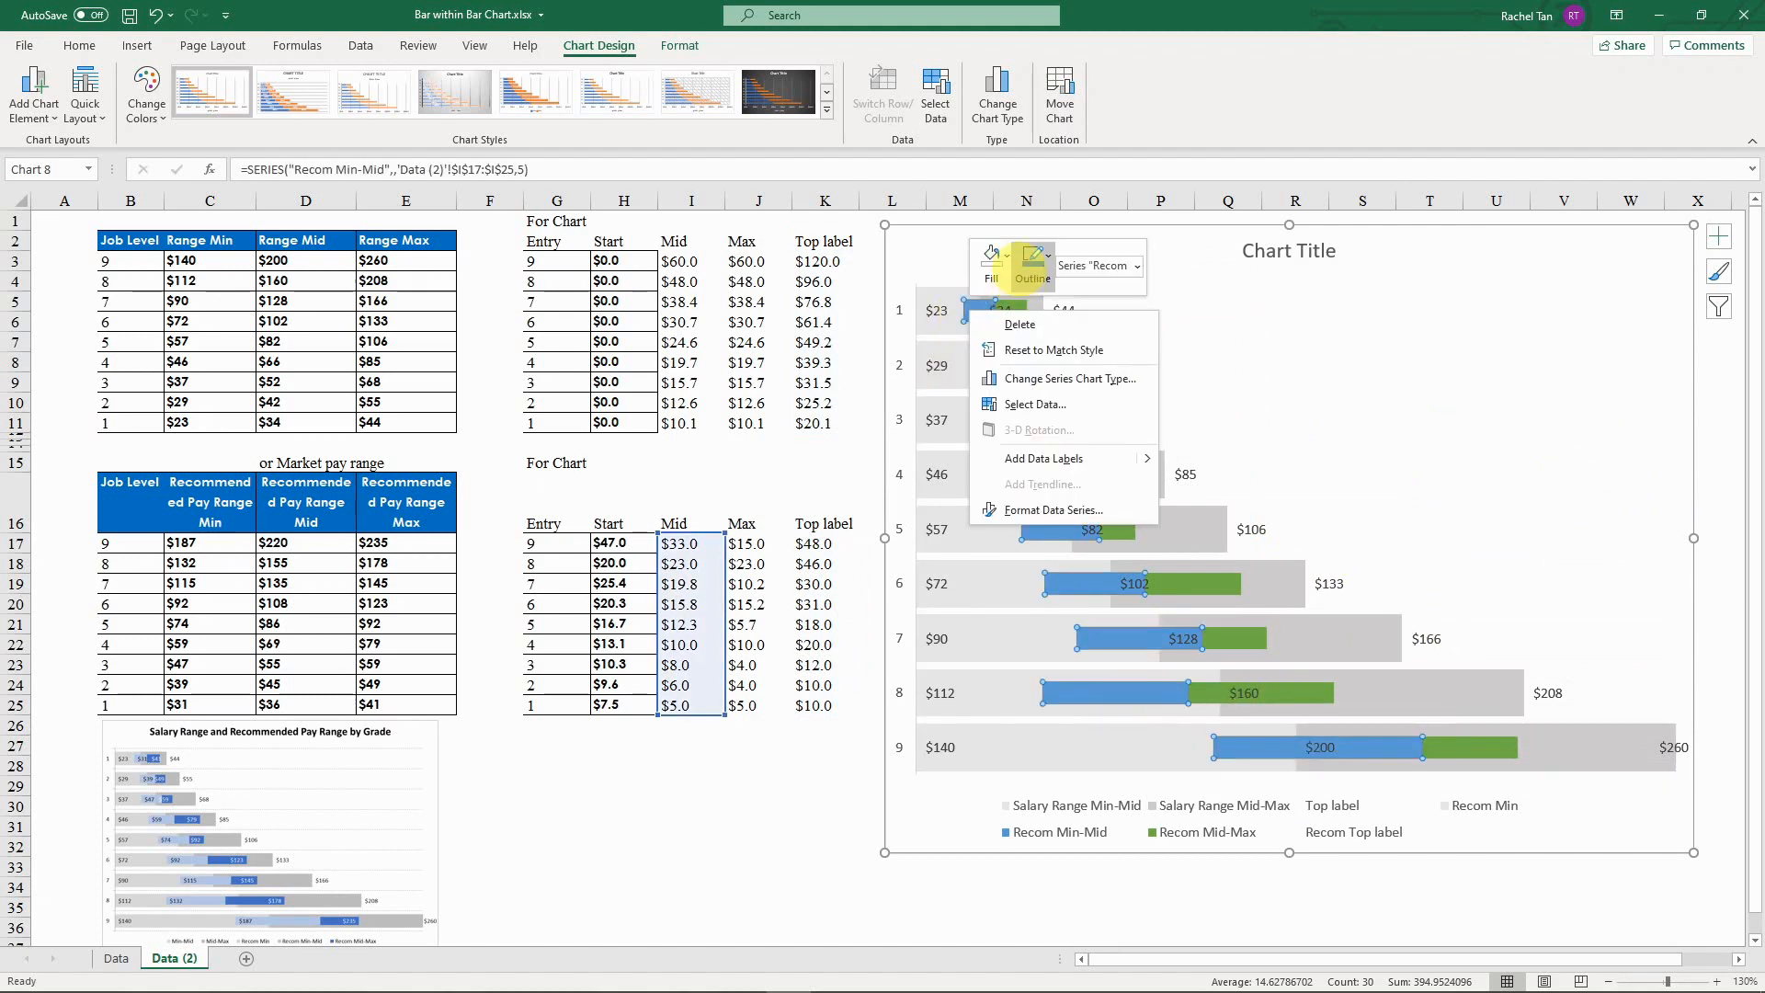
click(993, 265)
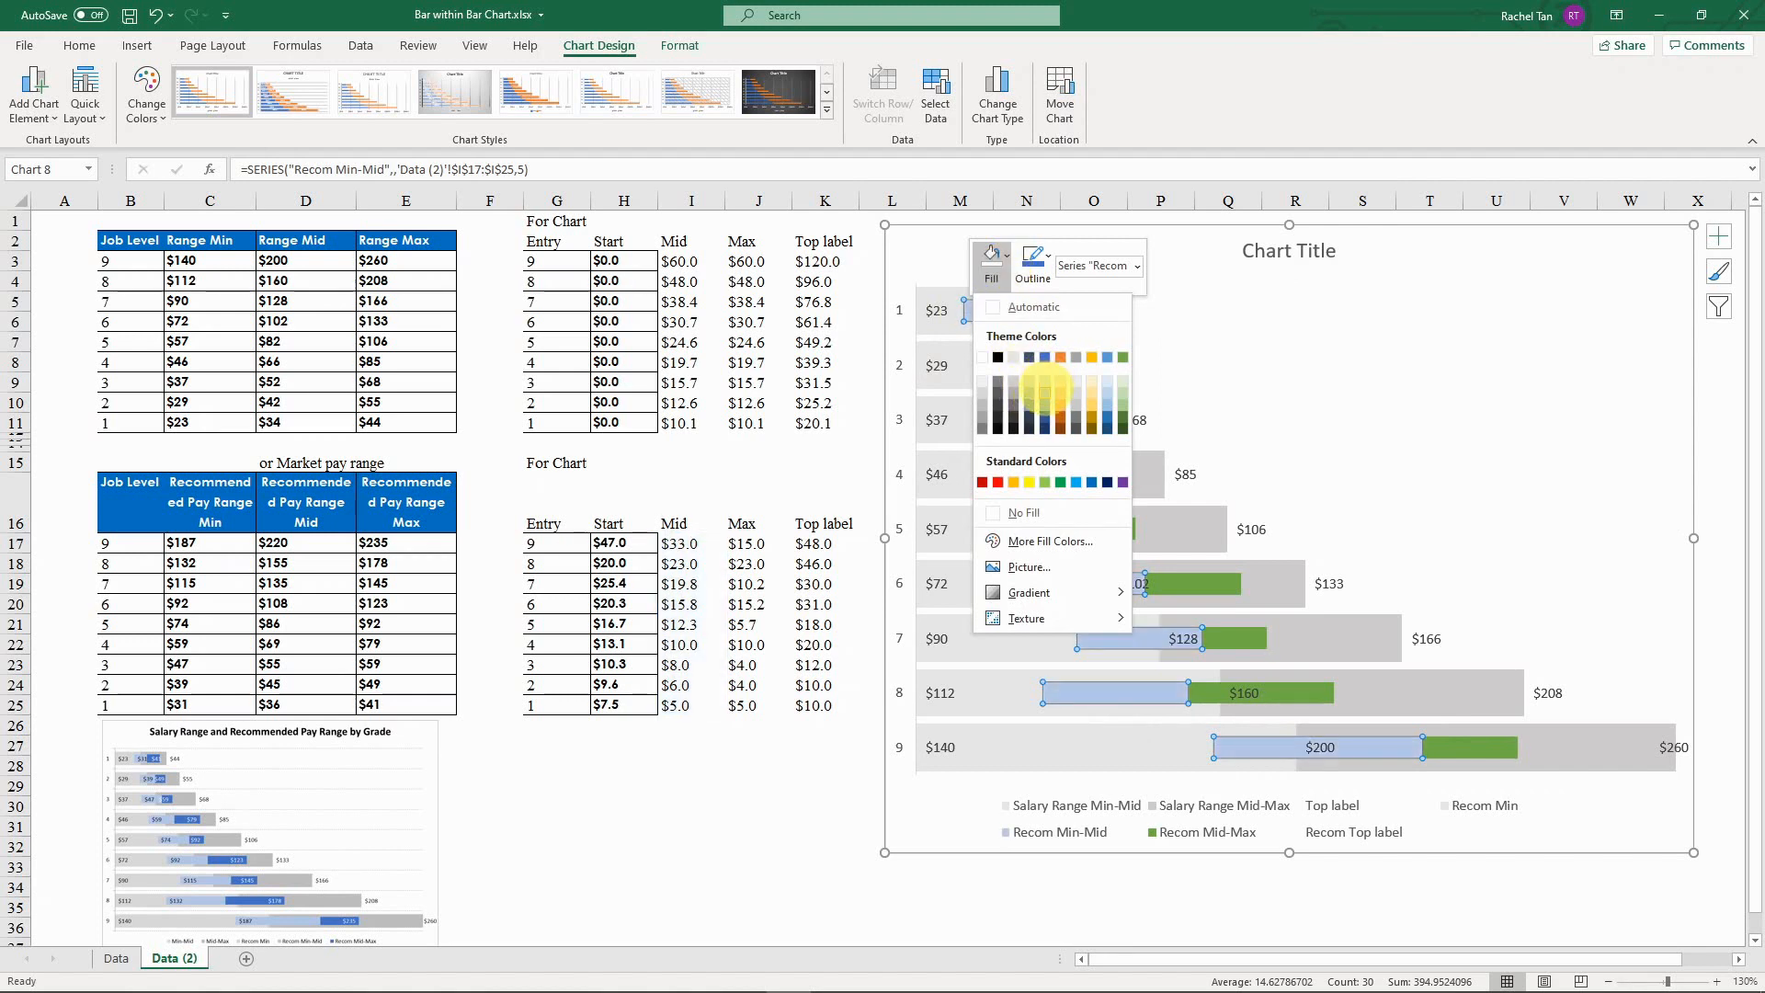
click(1046, 390)
Step: Fill the Recom Mid-Max bars with the solid blue theme color and deselect the series
click(1010, 311)
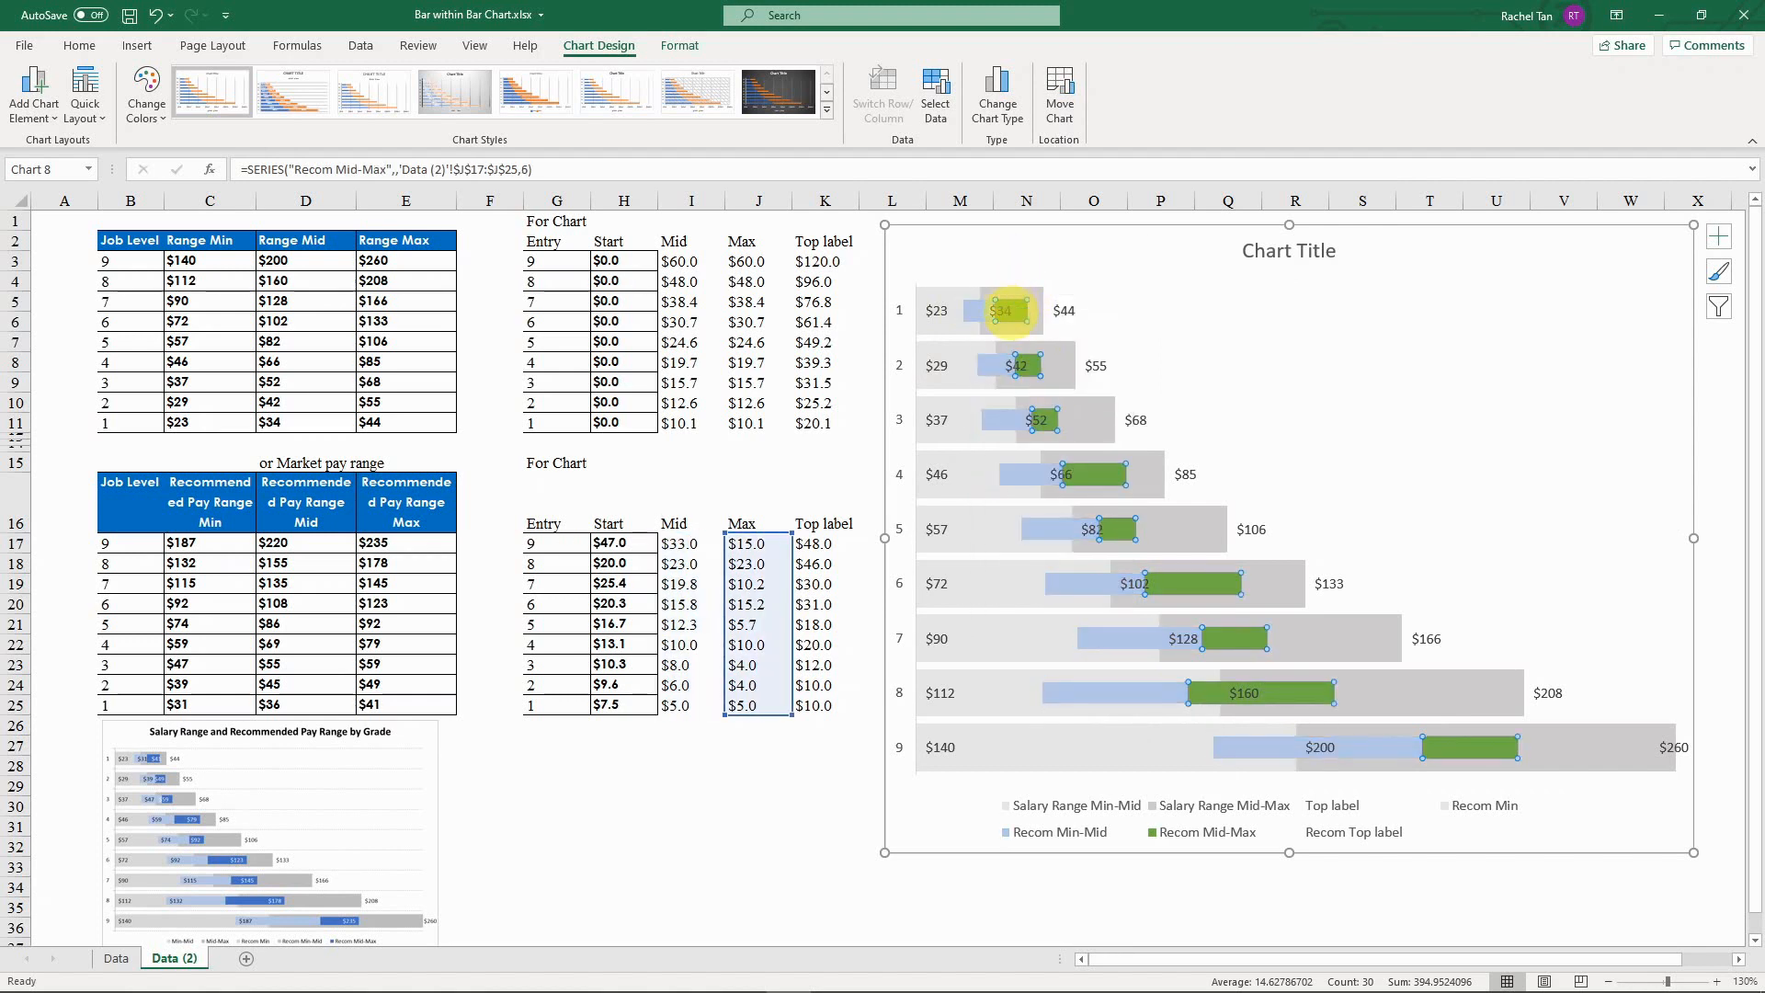
right_click(1011, 311)
click(1046, 246)
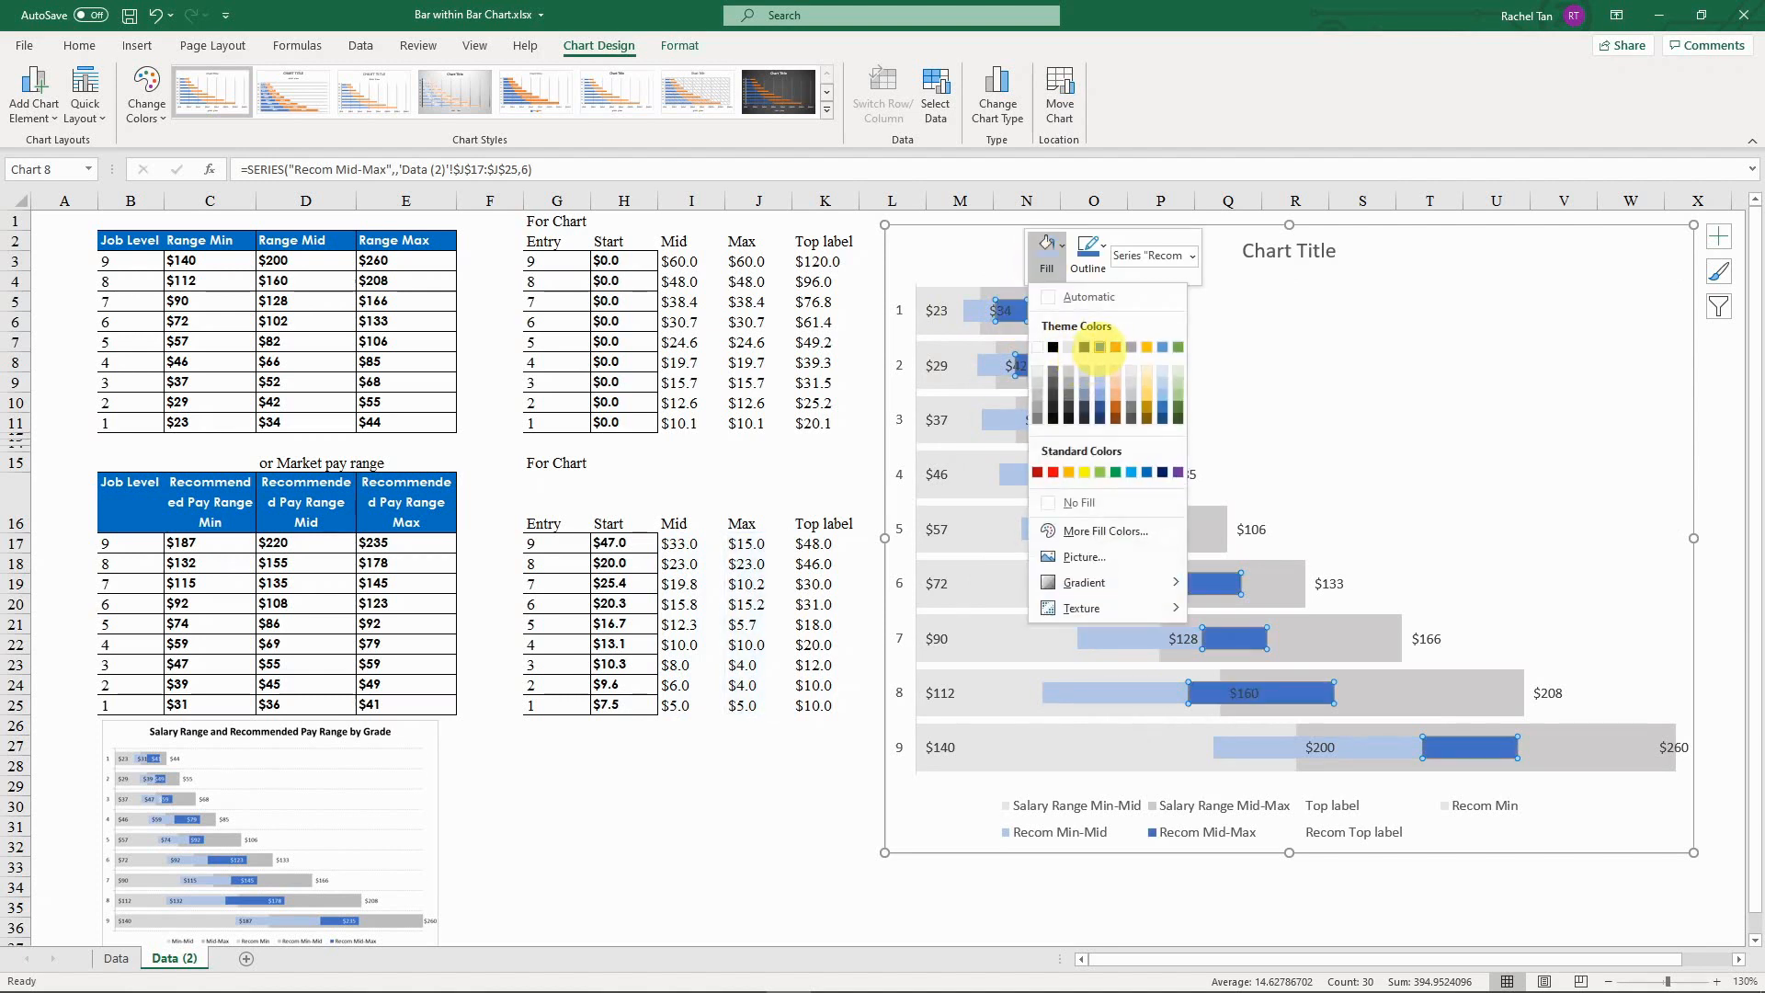
click(1099, 347)
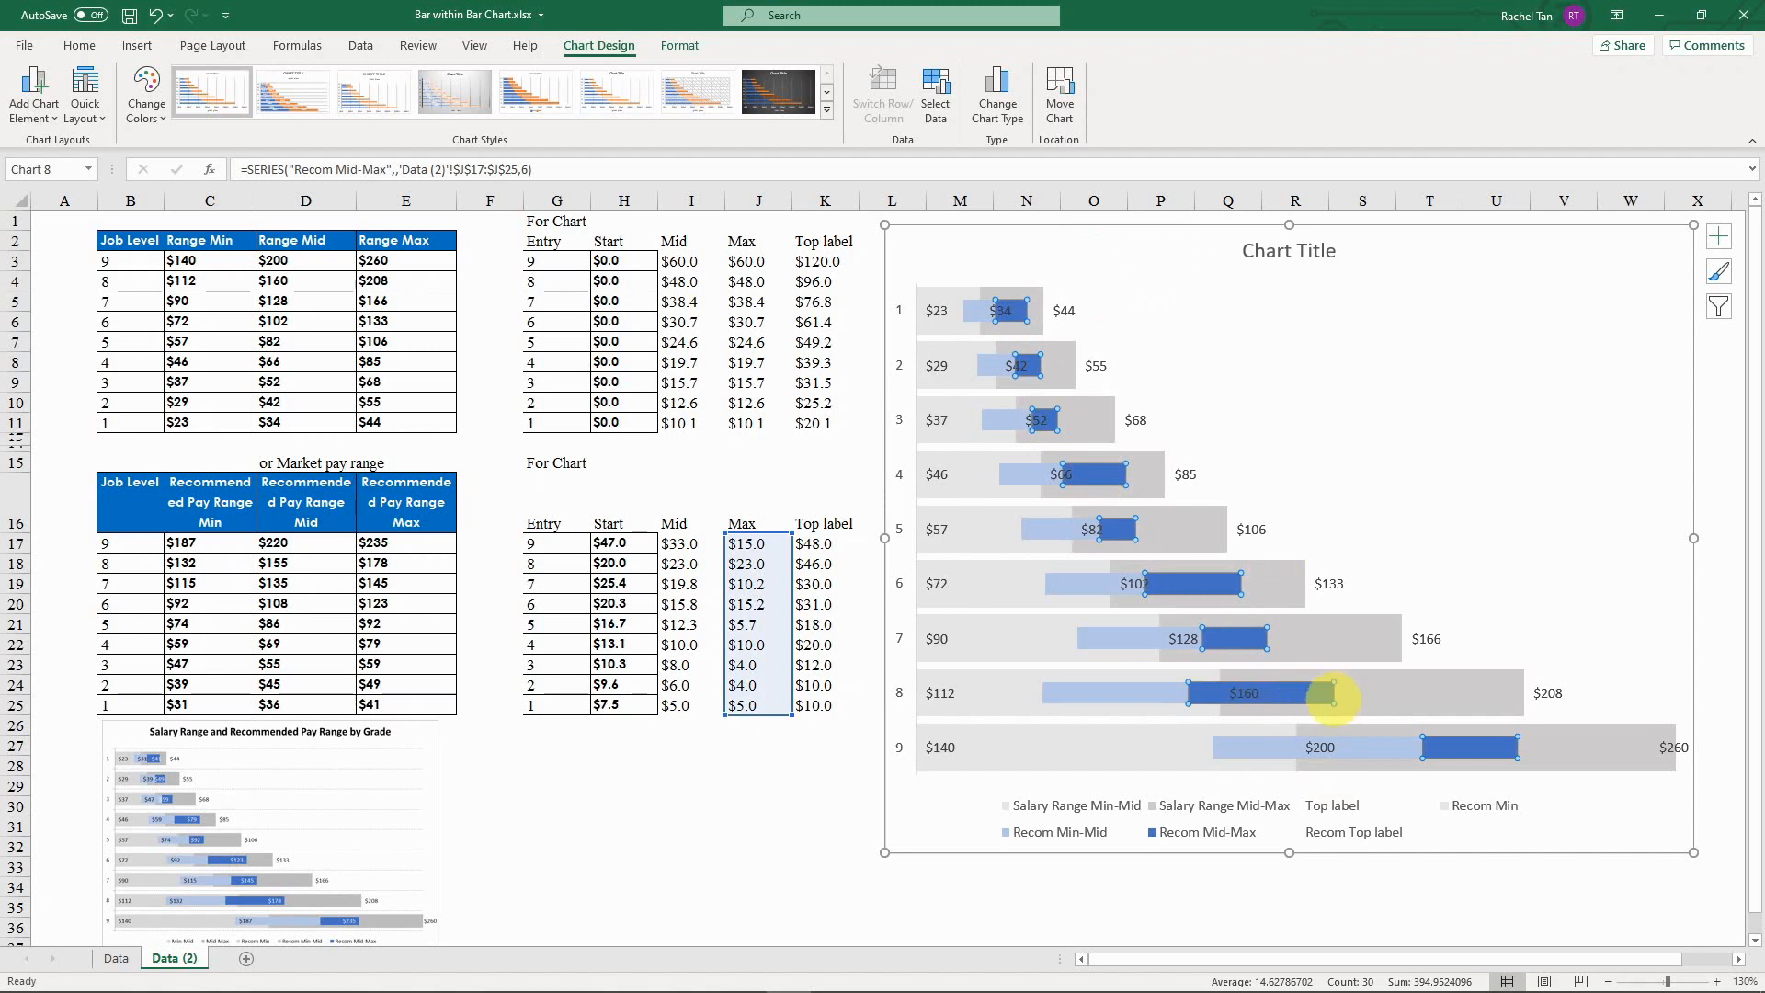
click(1338, 568)
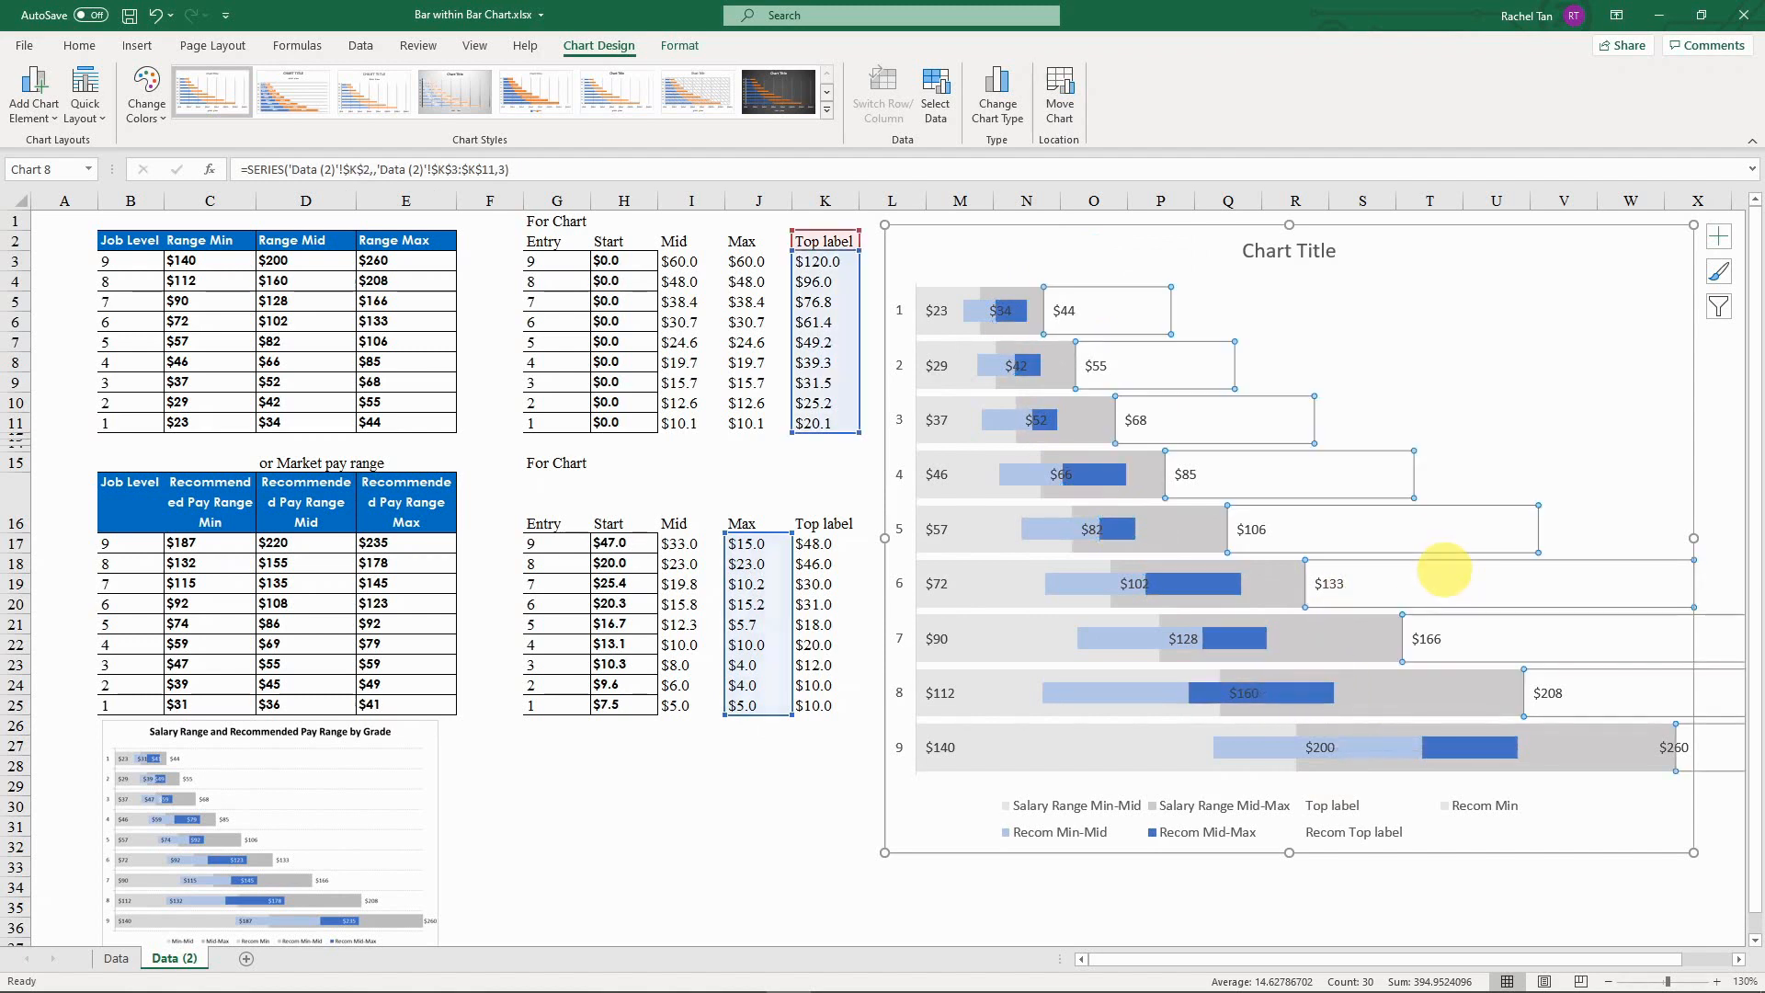
click(1578, 540)
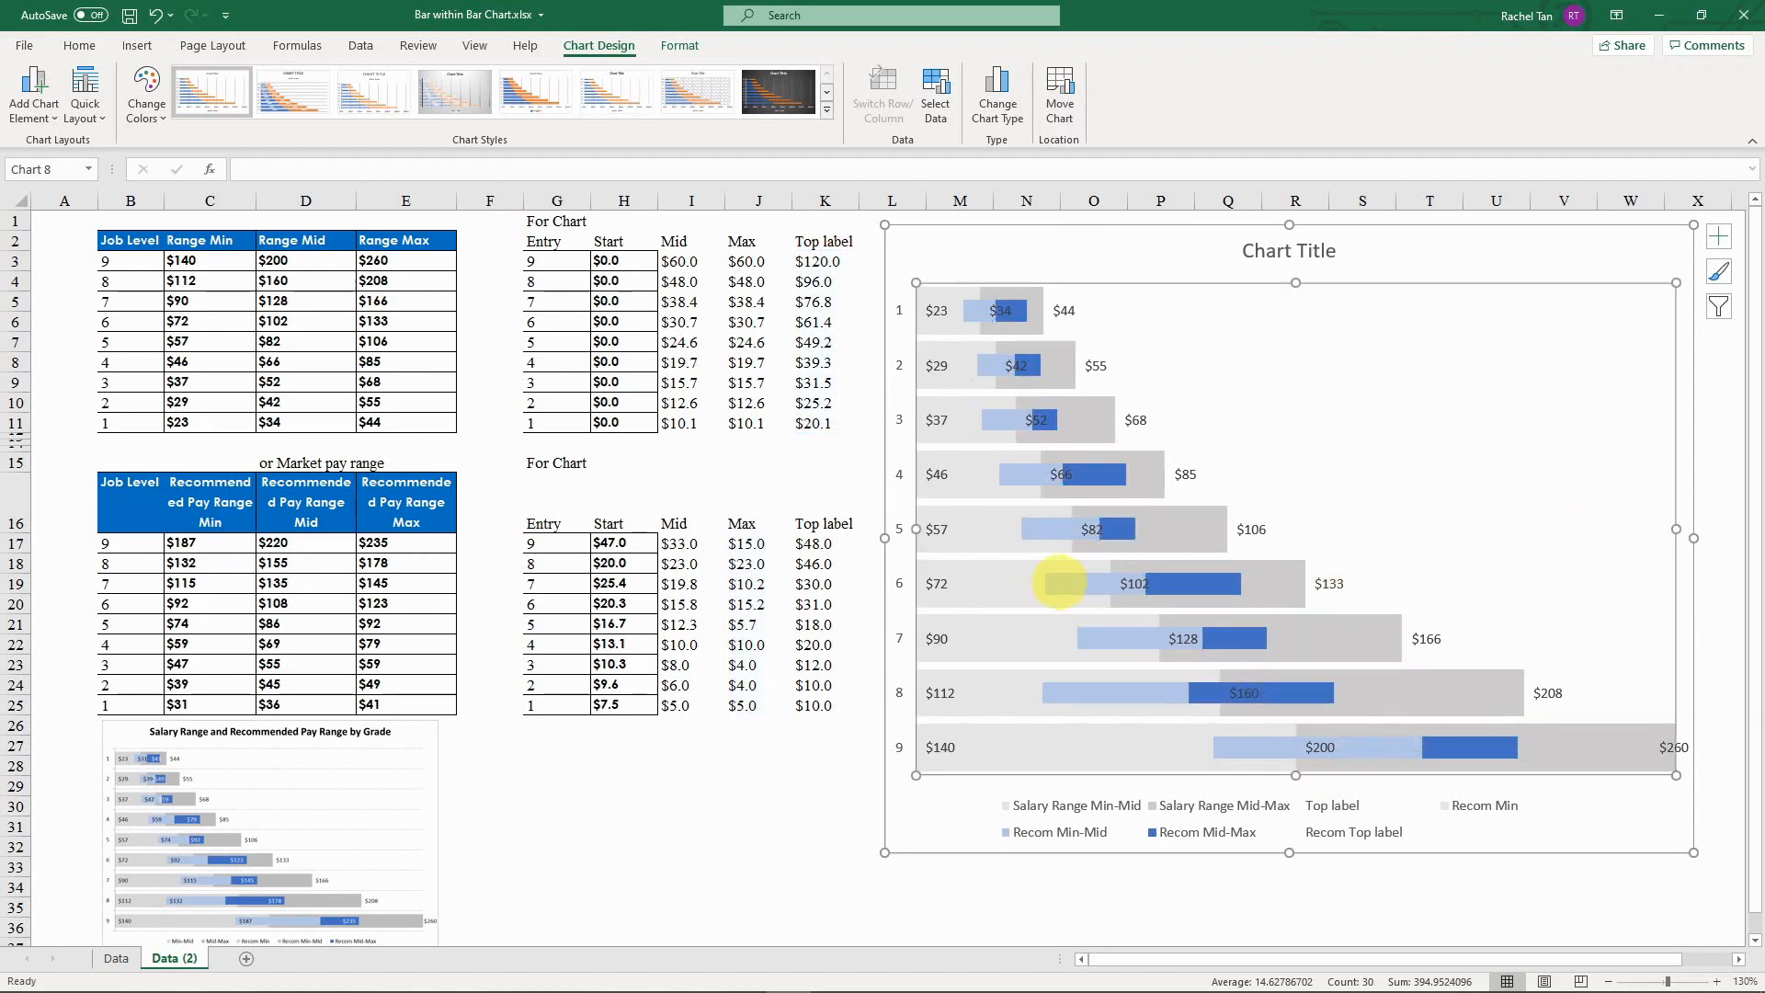
Step: Check the finished chart on the Data sheet, and delete the Salary Range Mid-Max data labels from the chart on Data (2)
mouse_move(1049, 586)
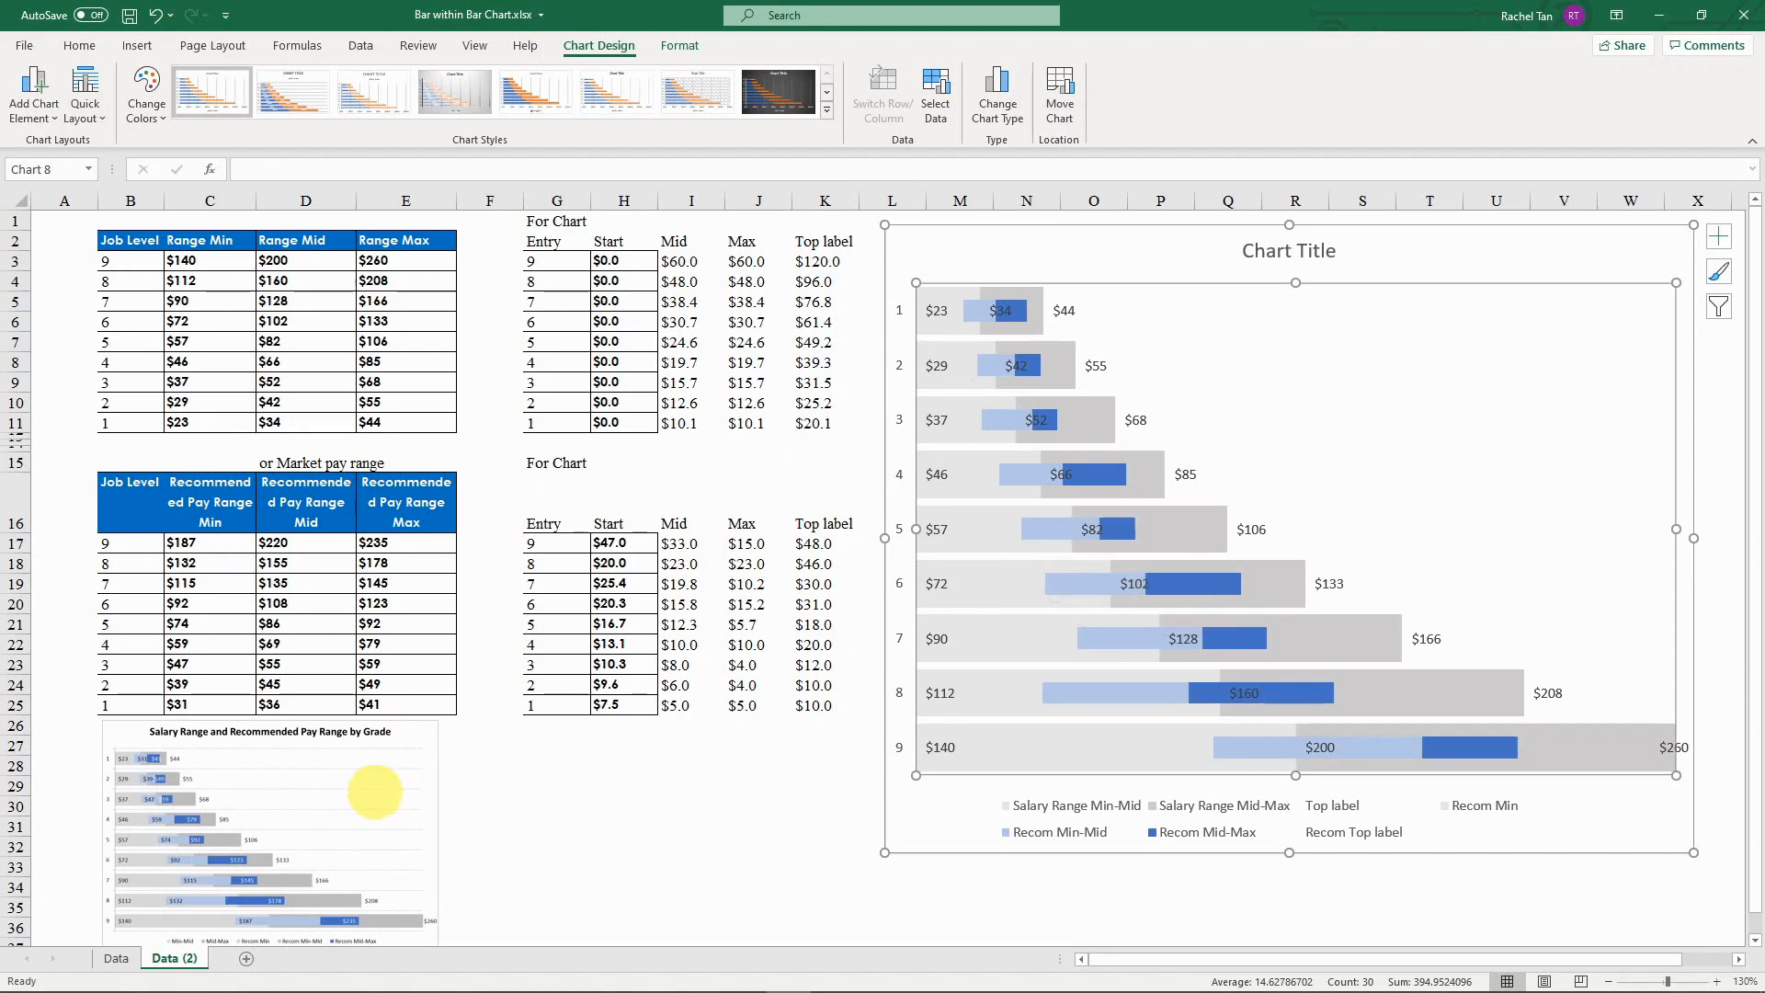
click(374, 792)
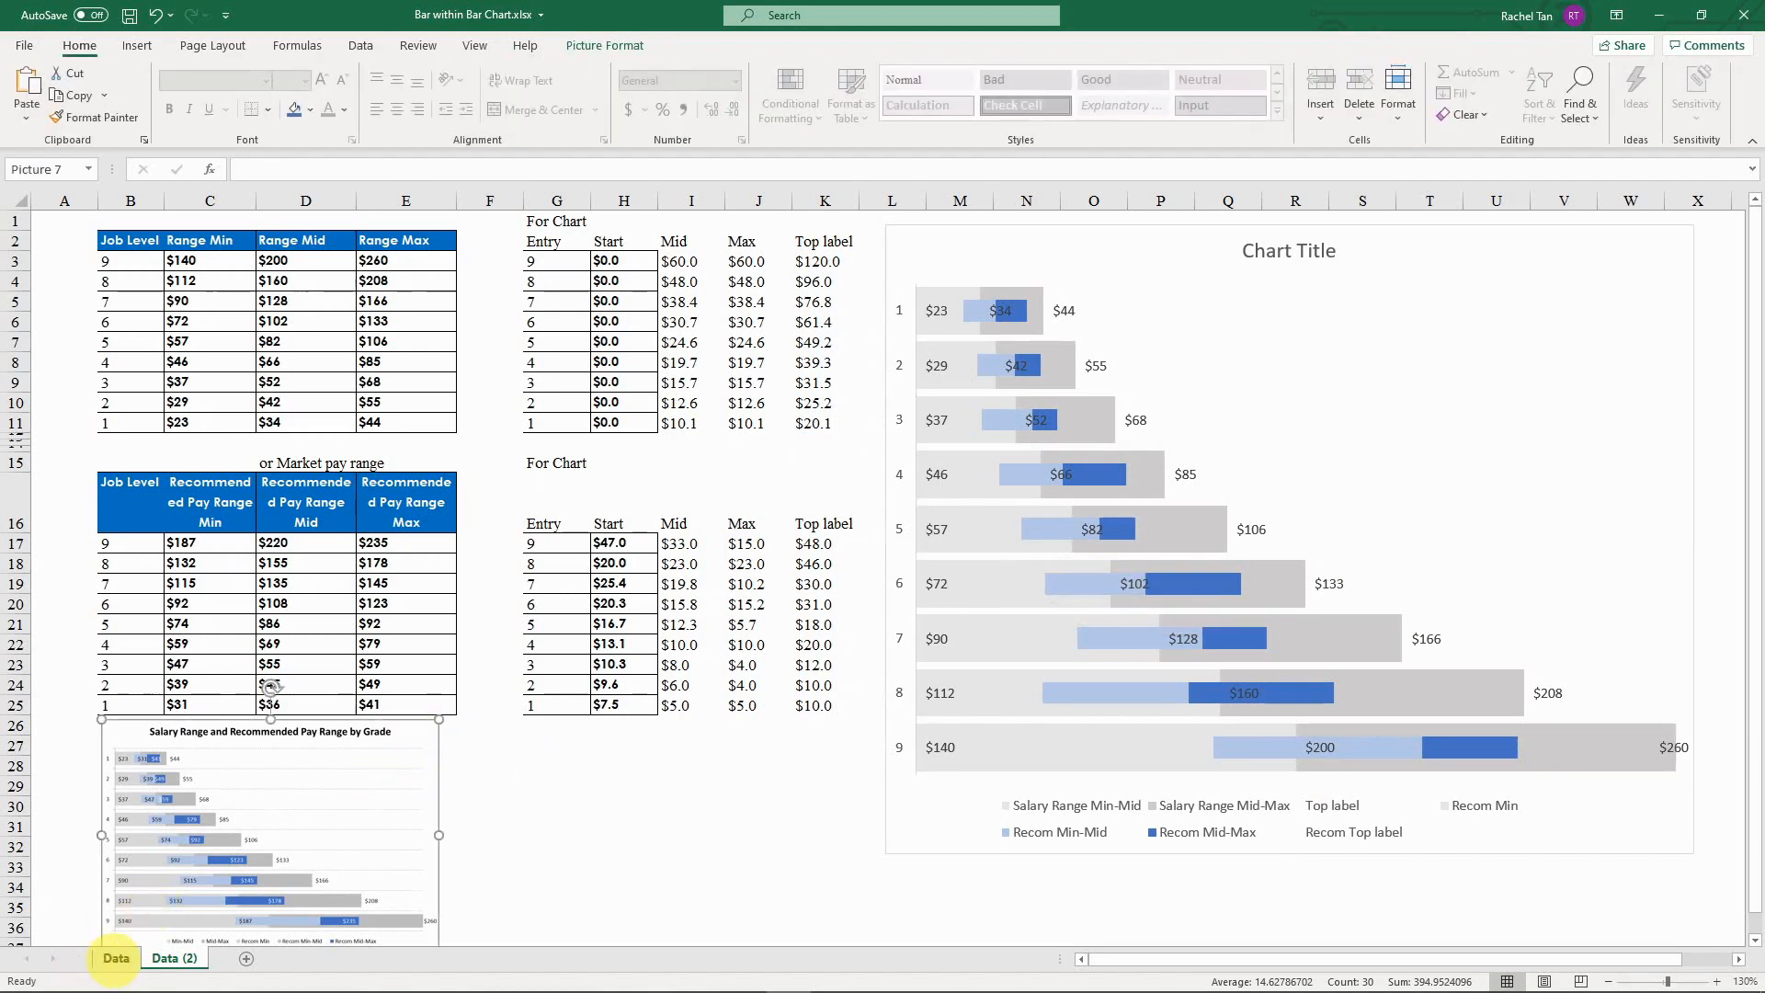
click(115, 958)
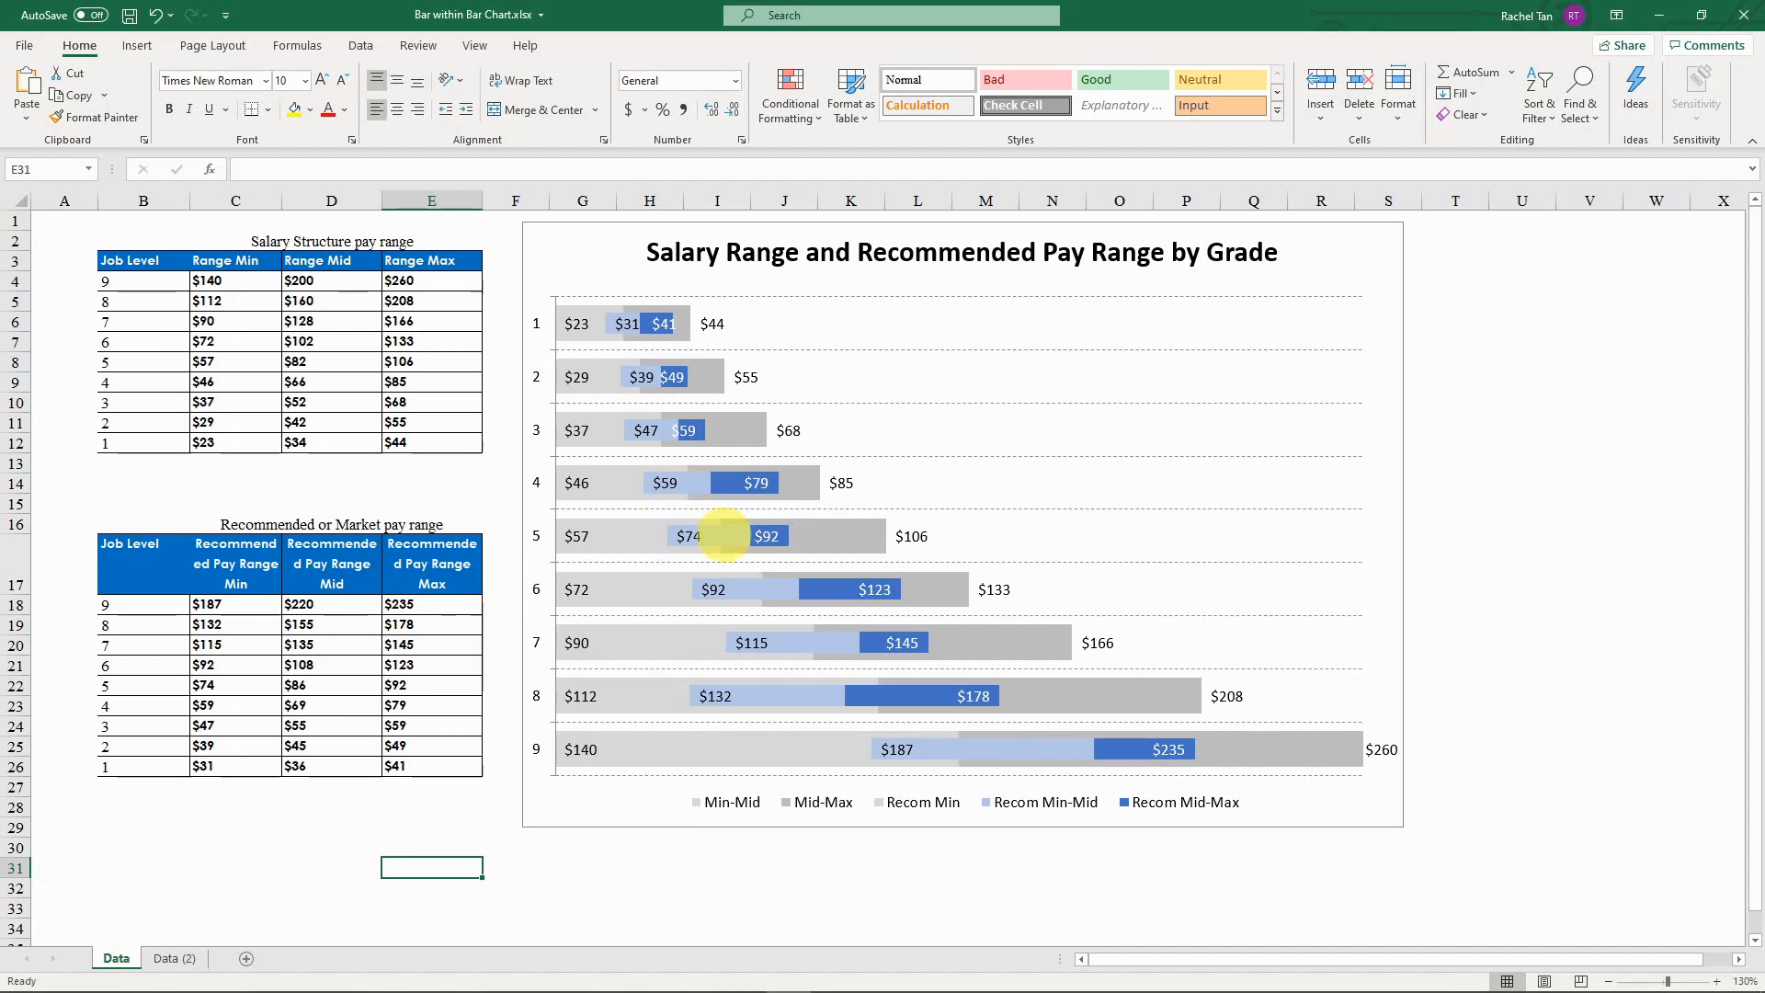
click(174, 957)
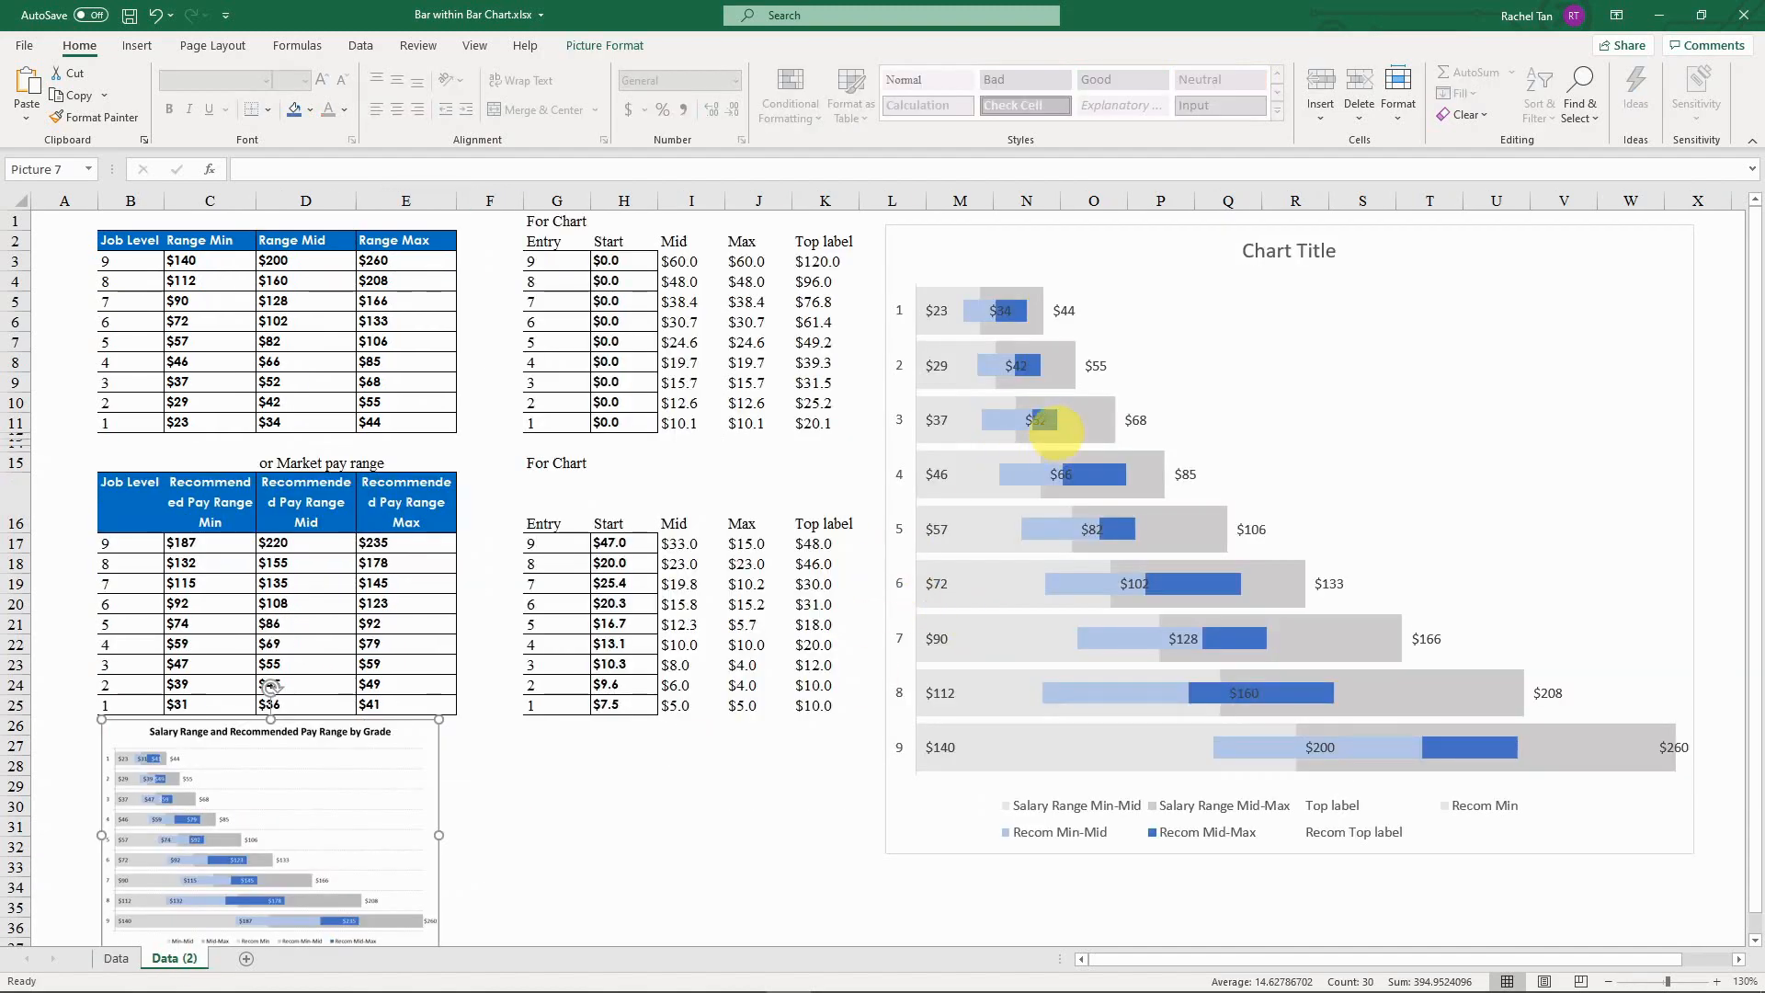
click(1037, 419)
key(Delete)
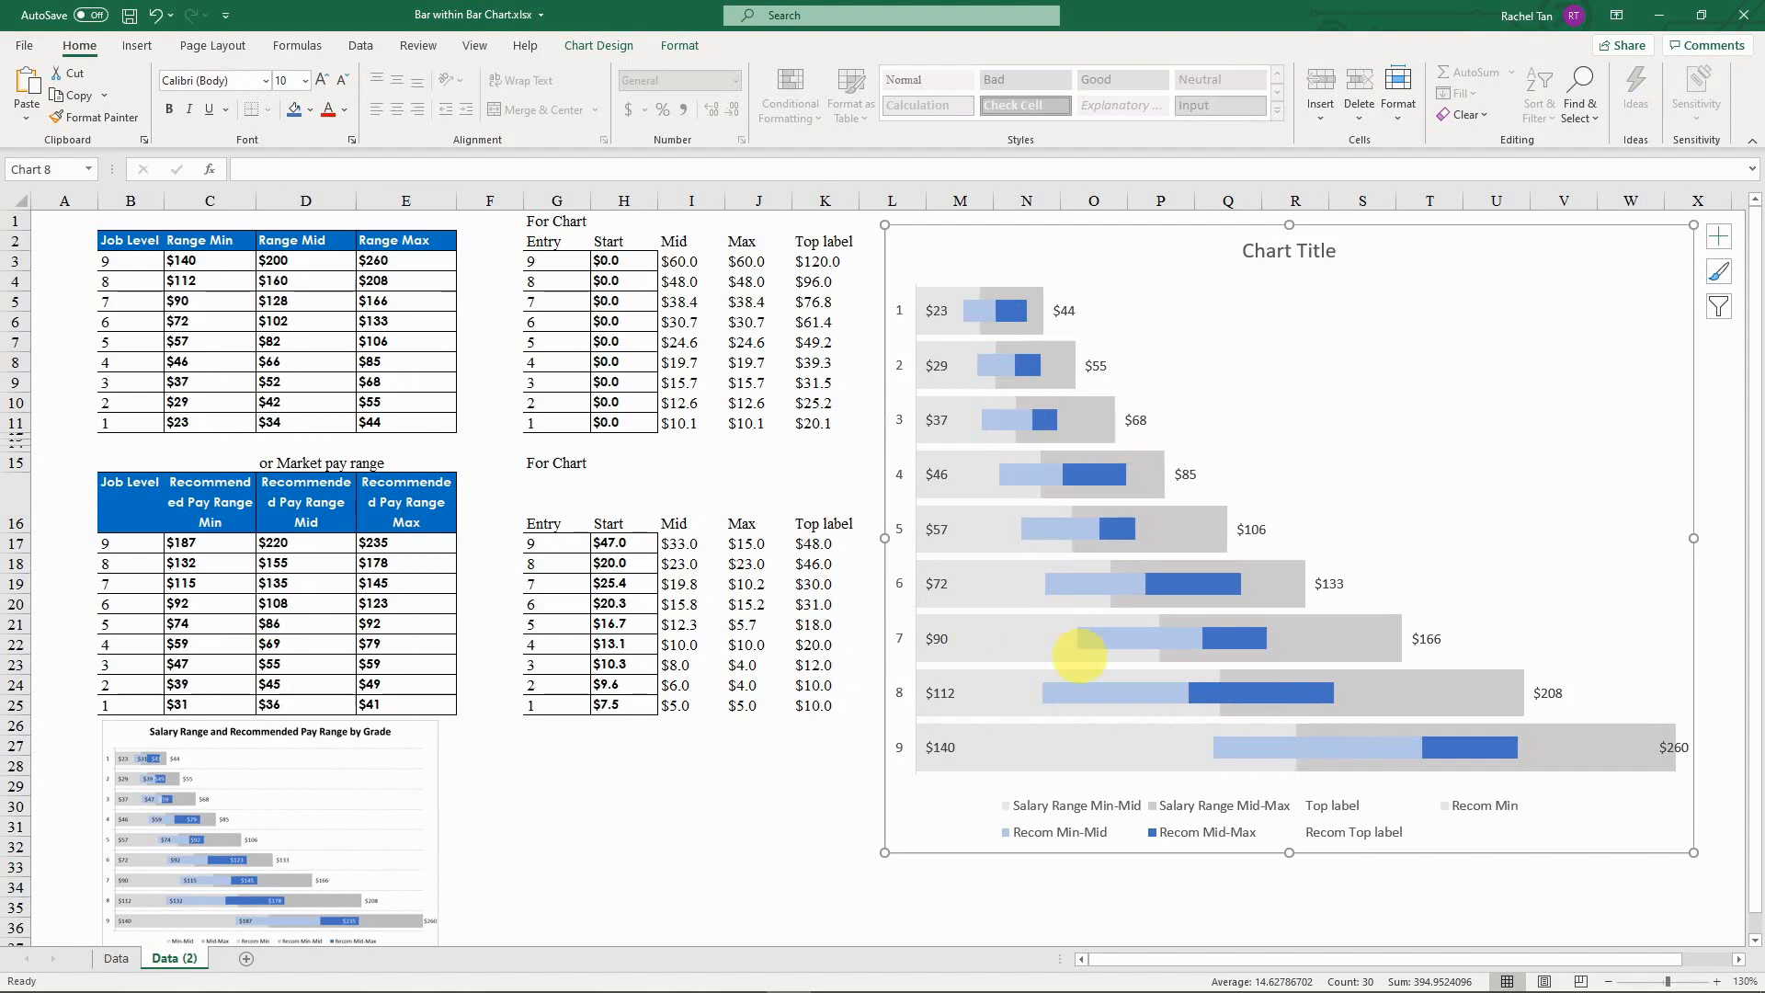
Step: Add data labels to the Recom Min-Mid bars
click(1079, 638)
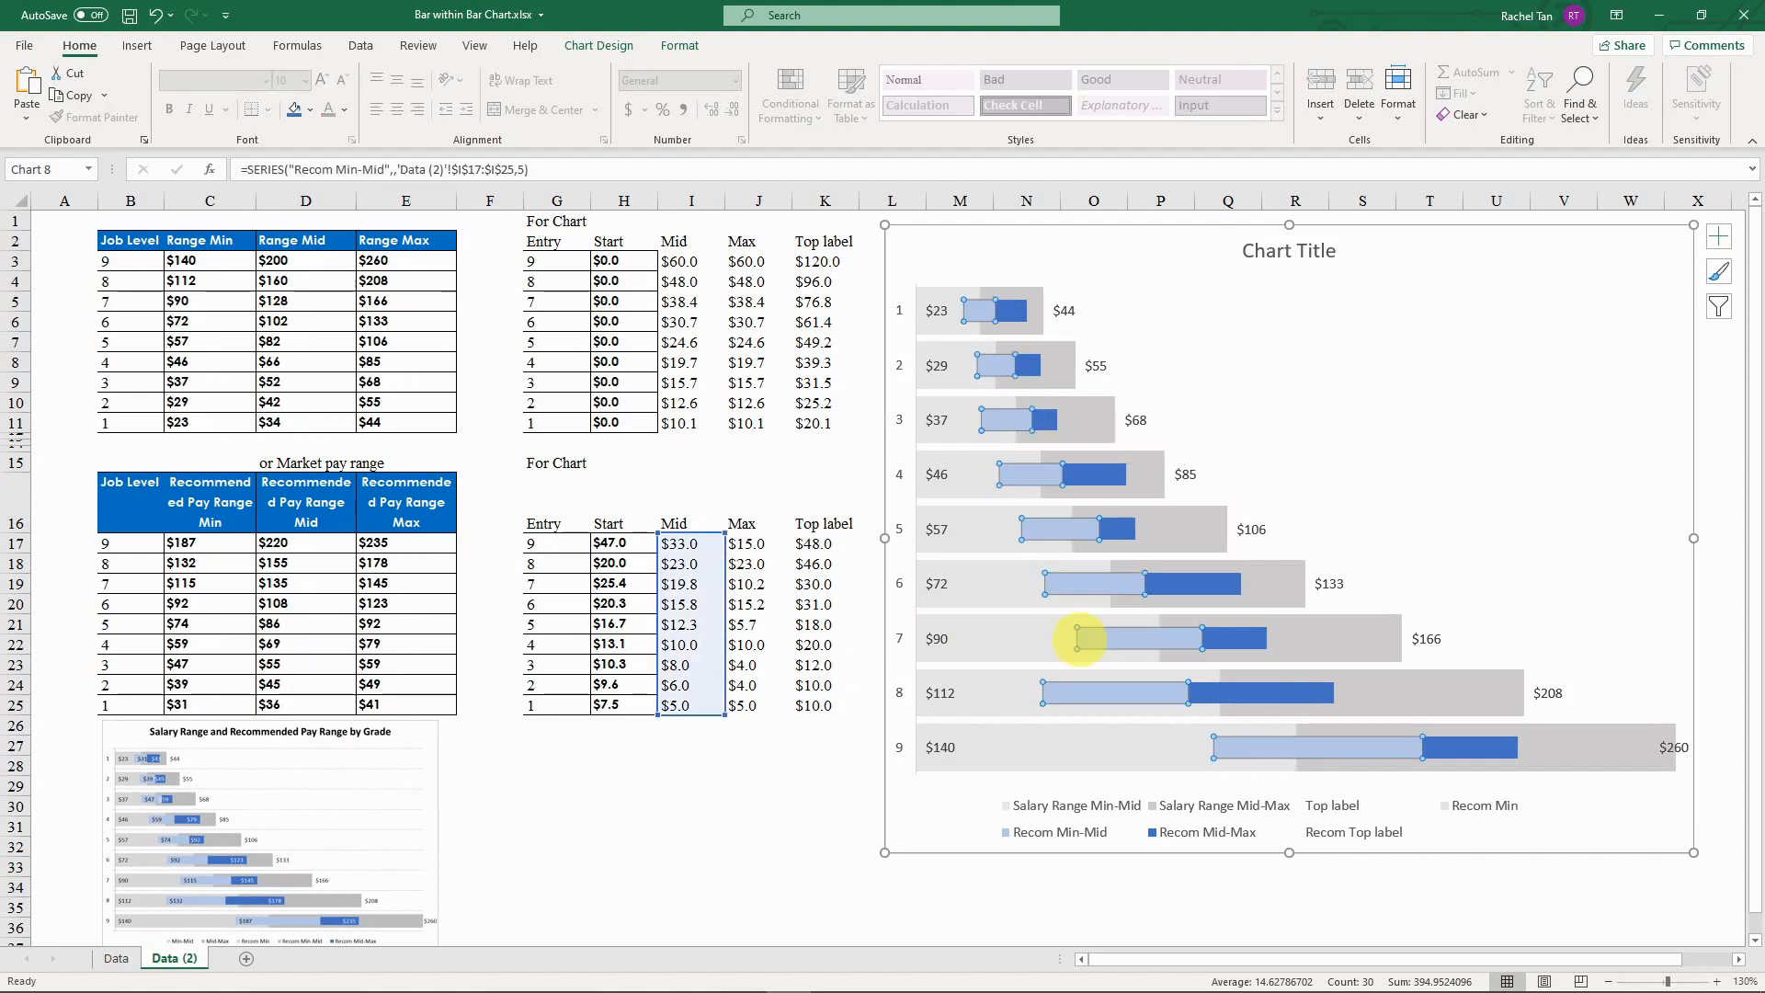
right_click(1078, 638)
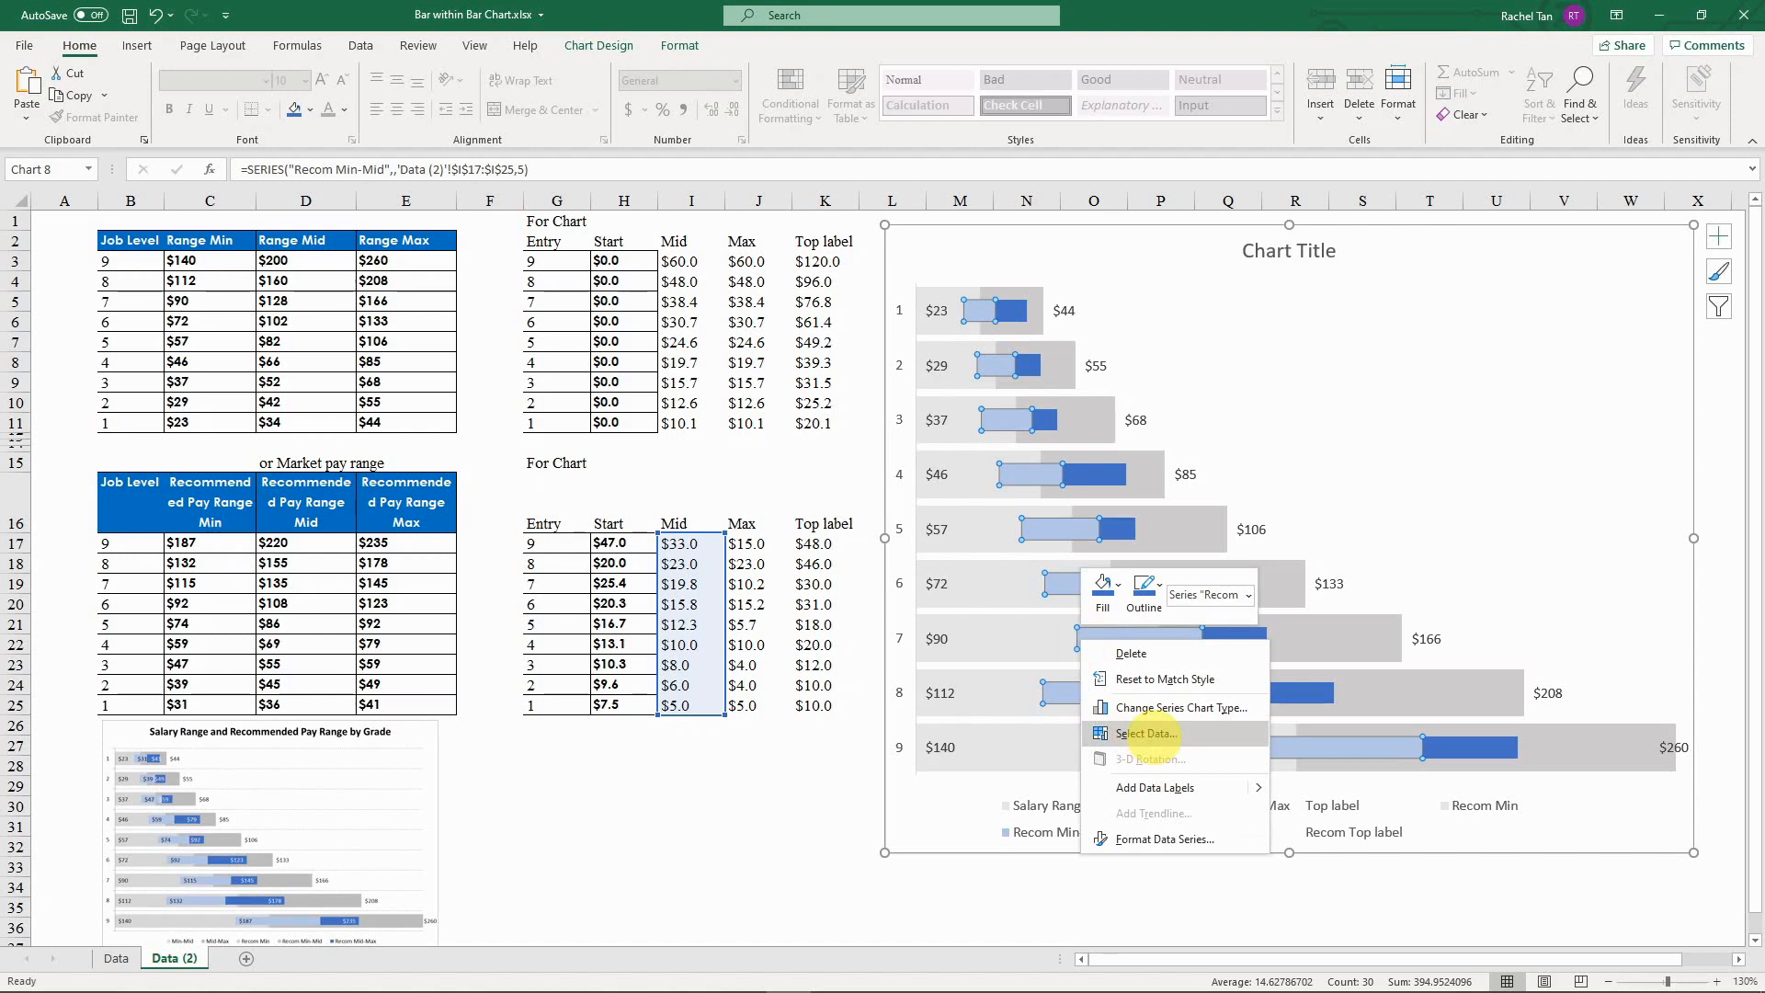
click(1191, 787)
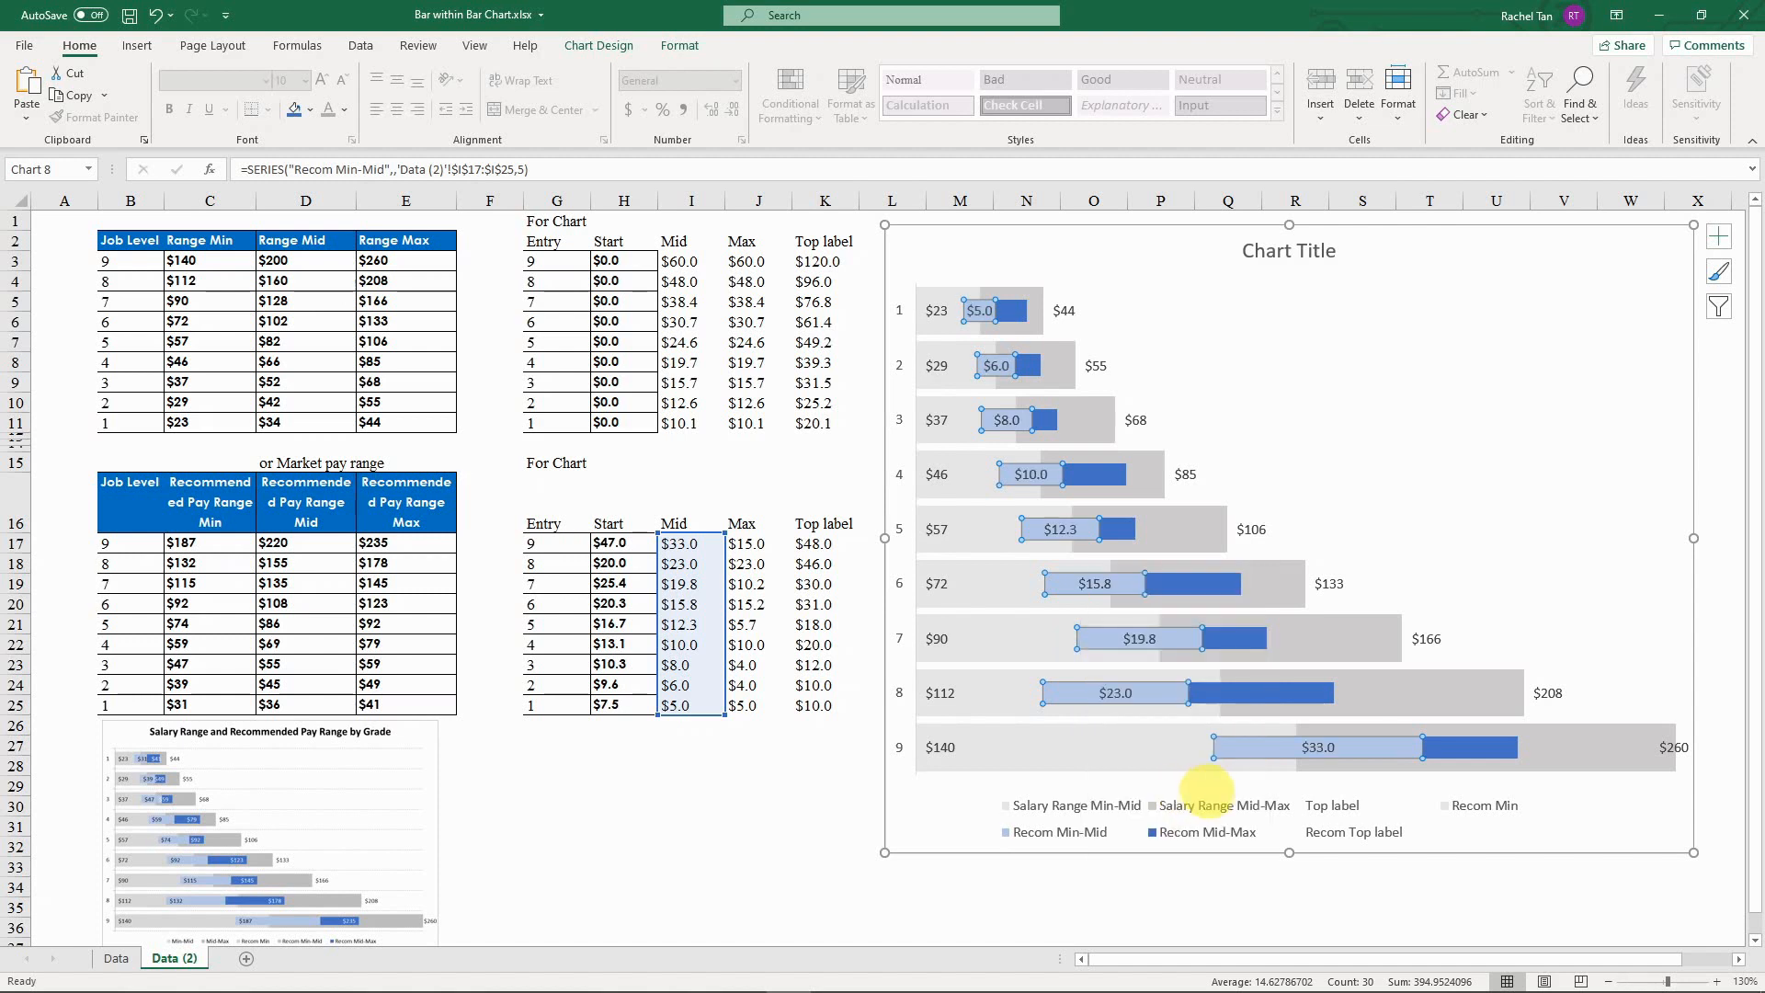
Step: Label the Recom Min-Mid bars with only the Recommended Pay Range Min values from C17:C25, positioned at Inside Base
click(1136, 636)
right_click(1149, 641)
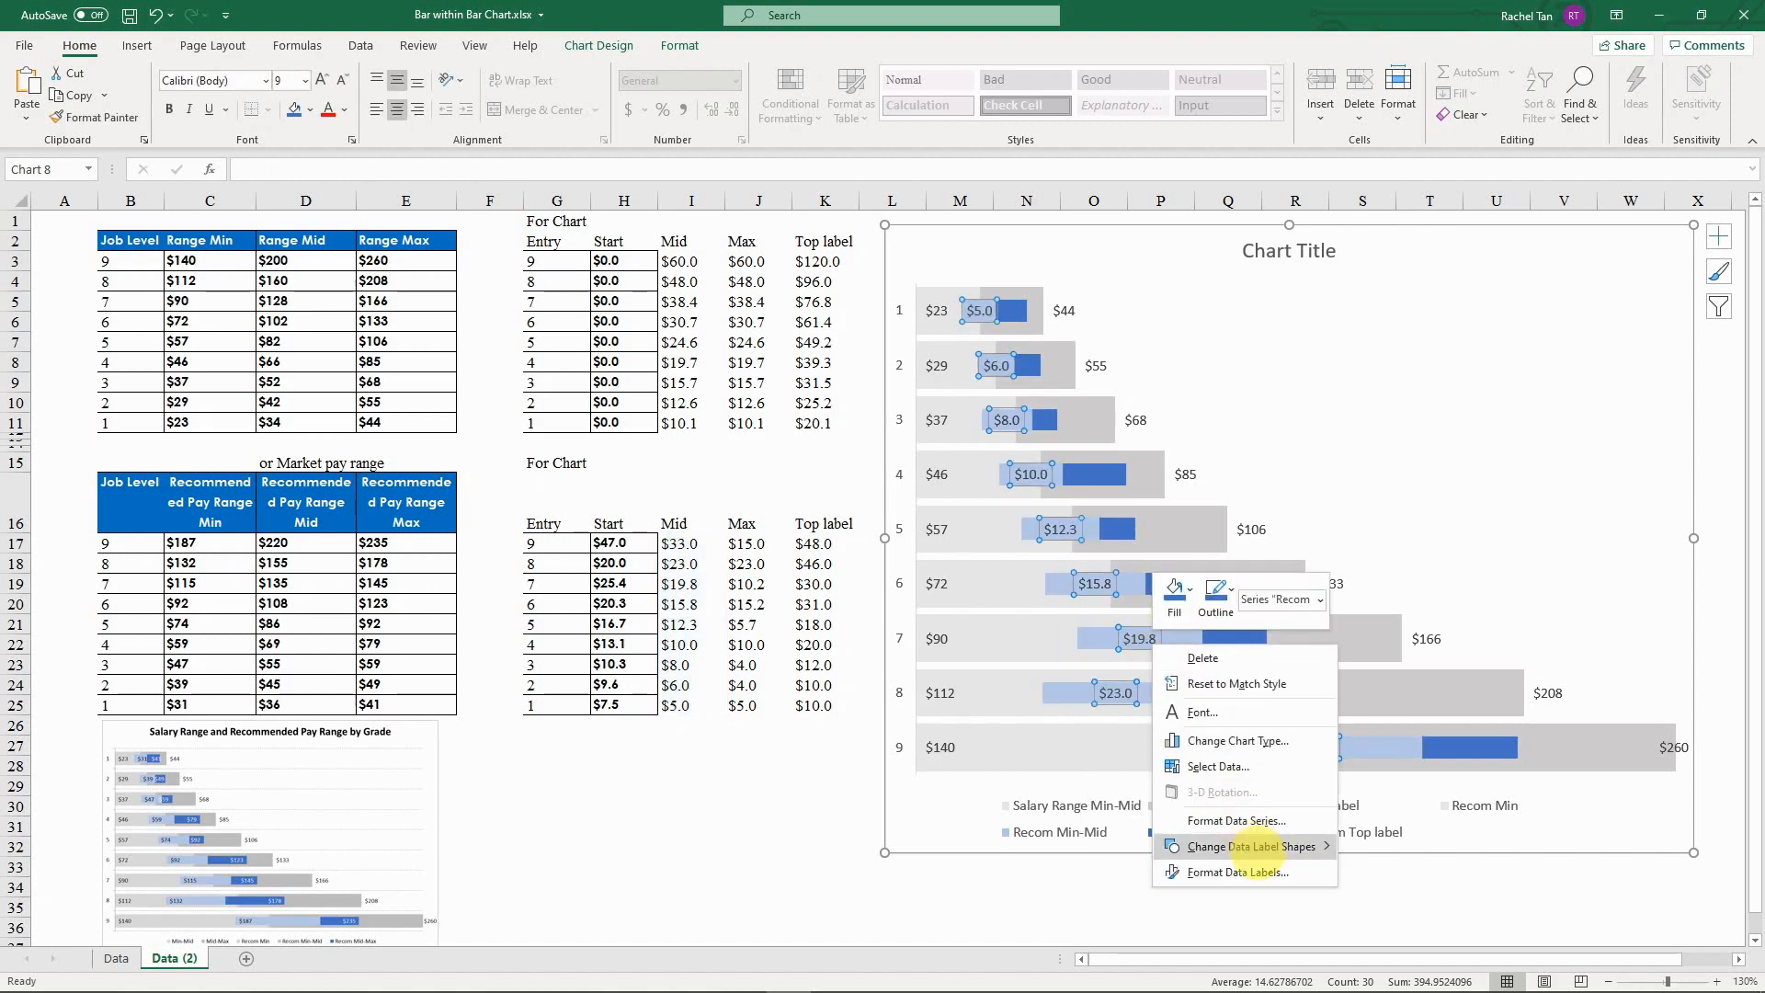
click(1239, 872)
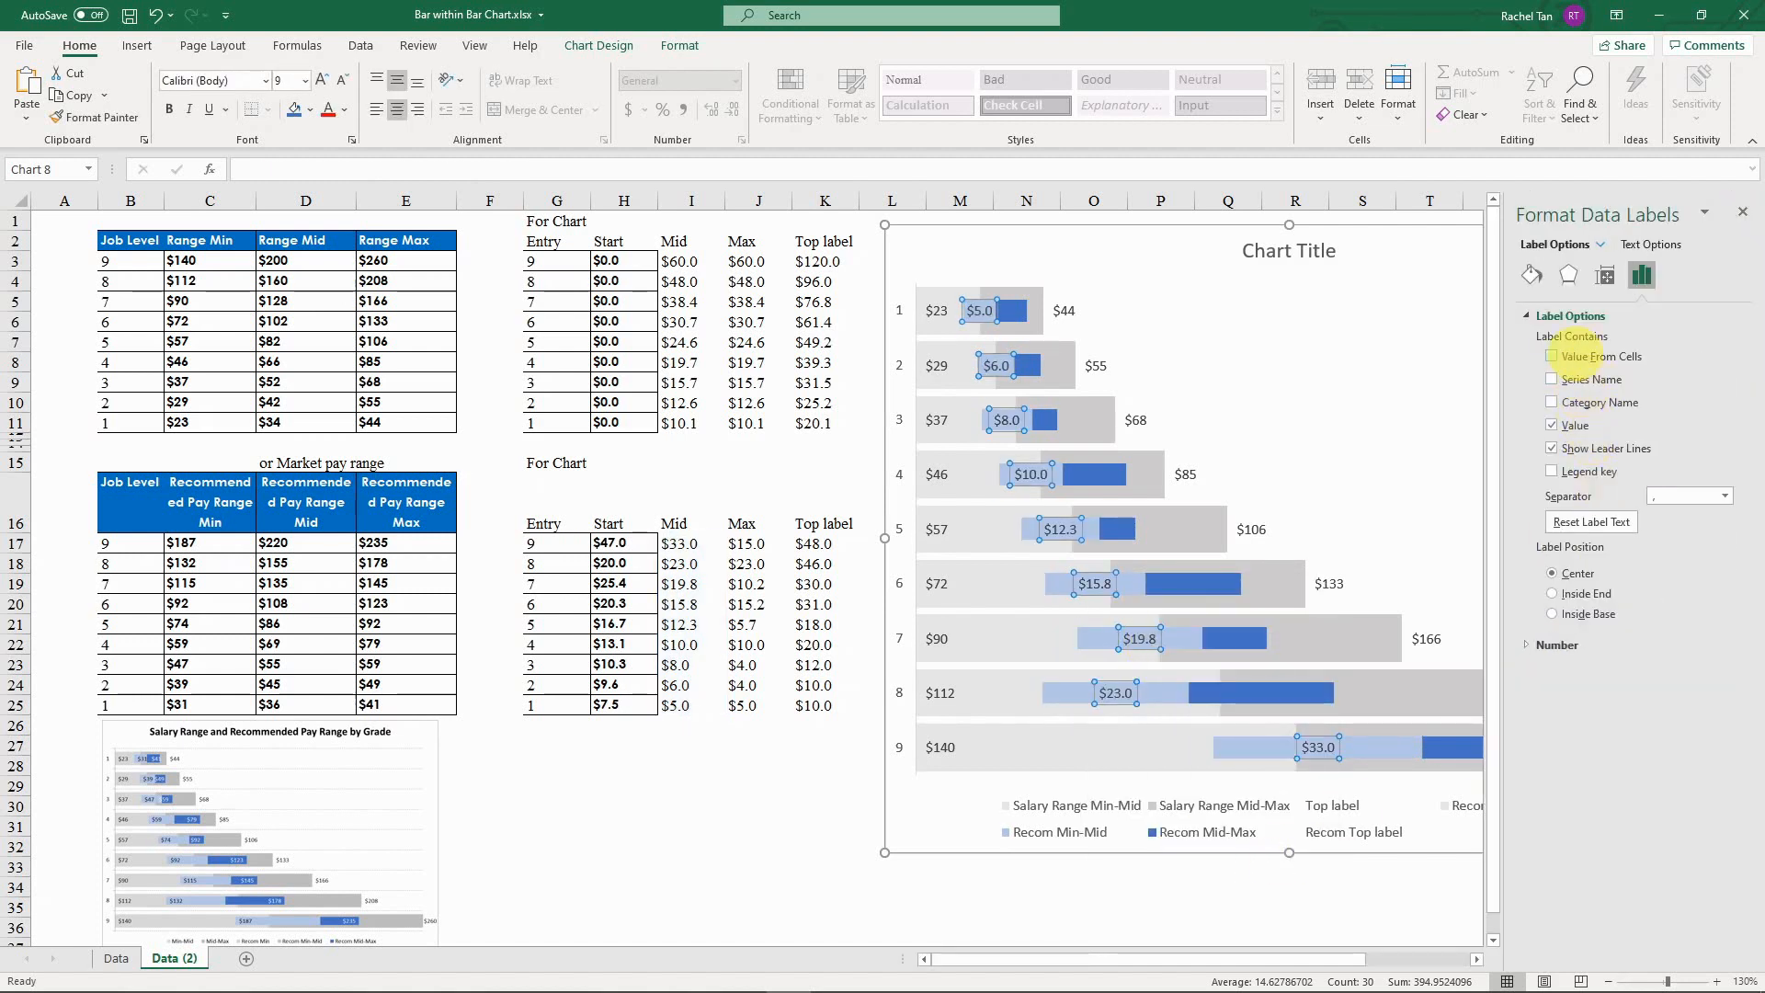
click(1583, 355)
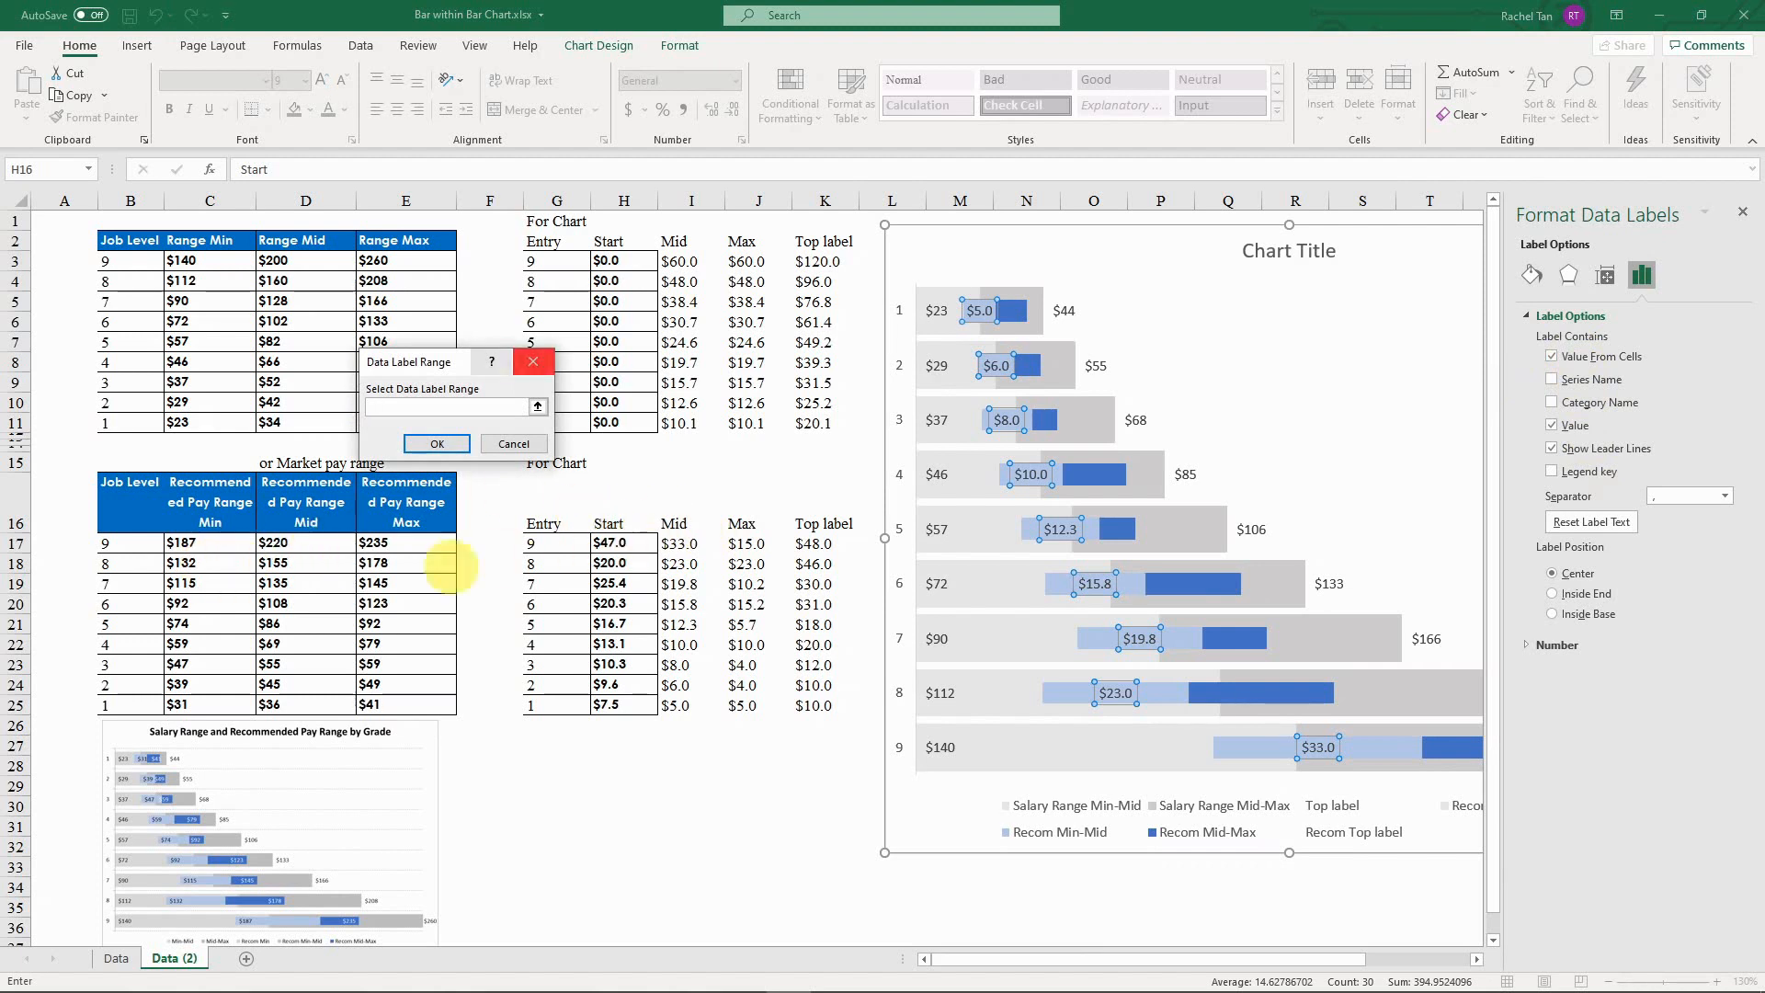
click(217, 543)
drag(216, 543, 217, 705)
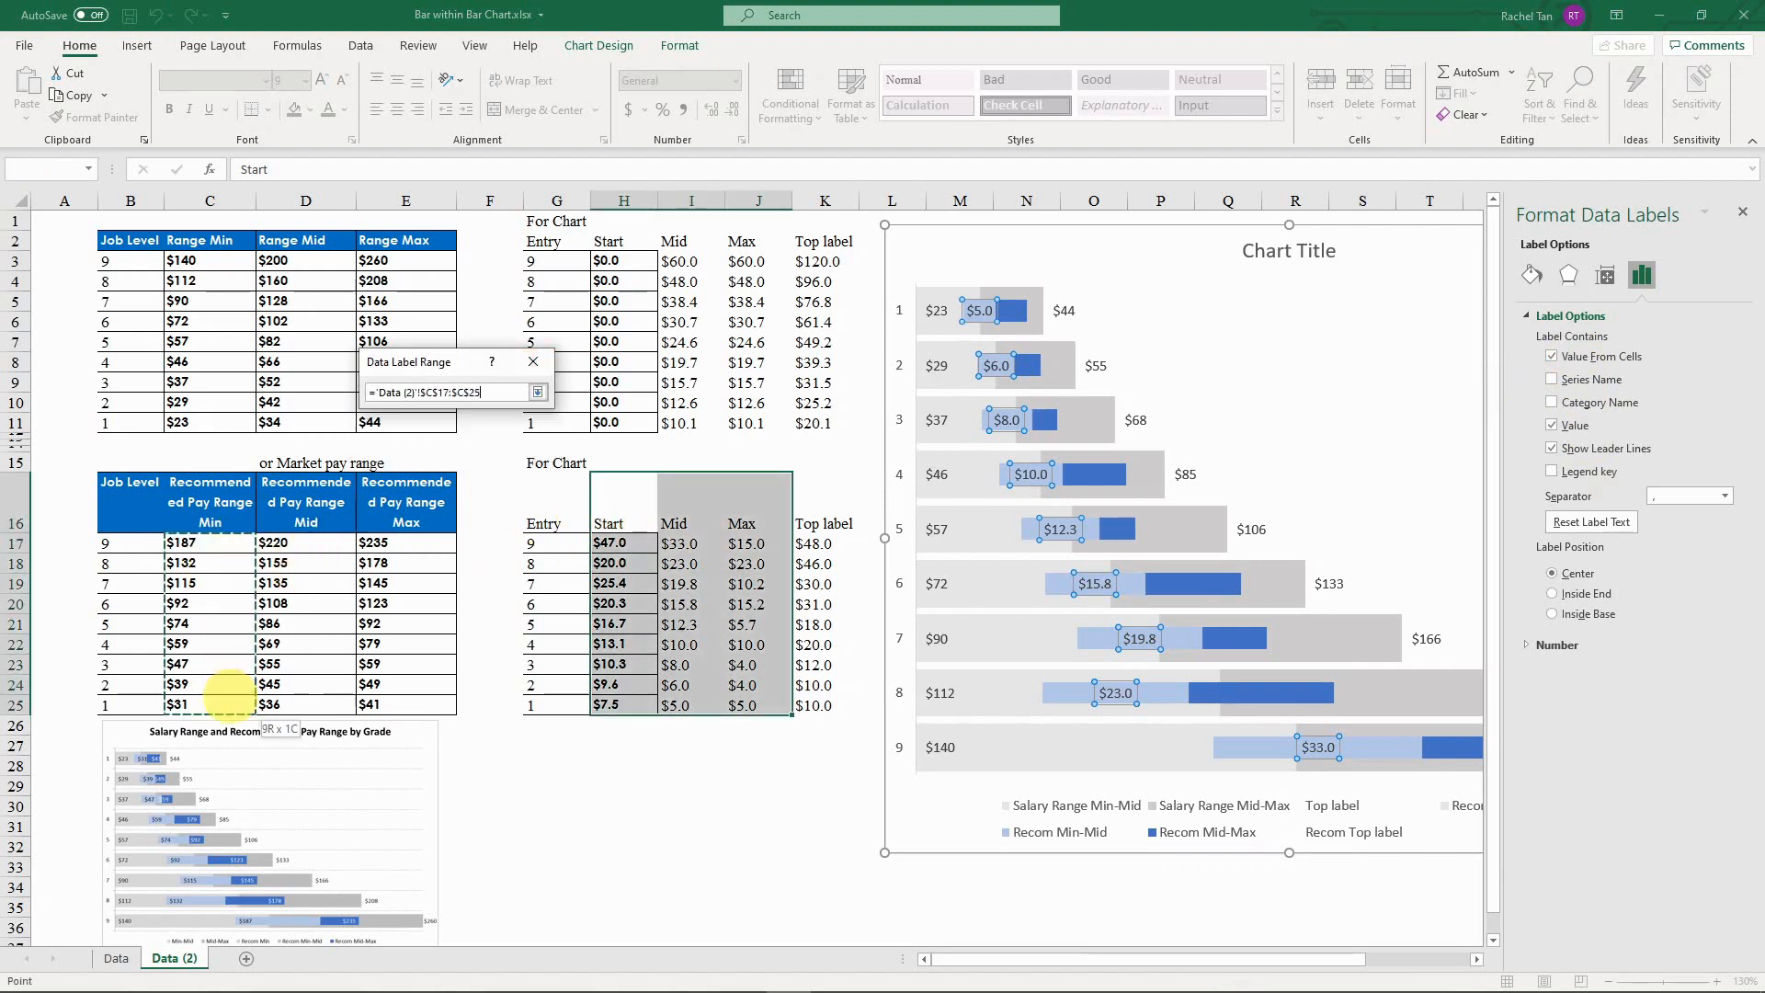
click(437, 443)
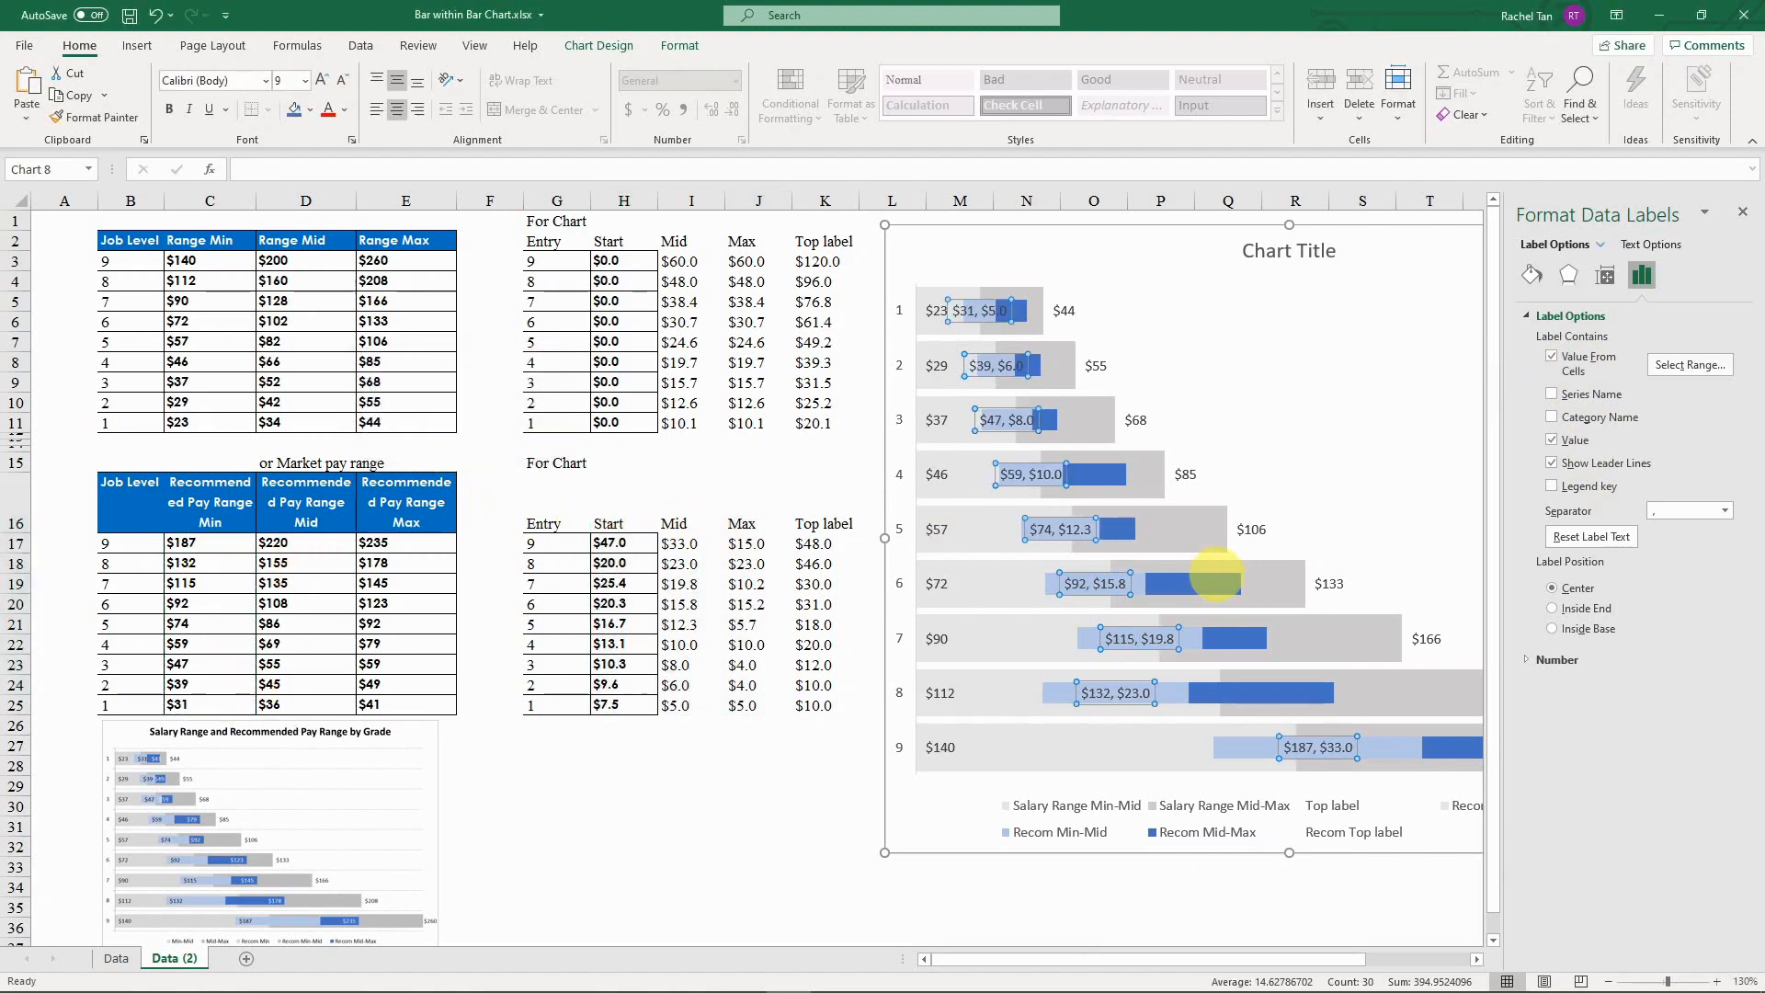
click(1552, 441)
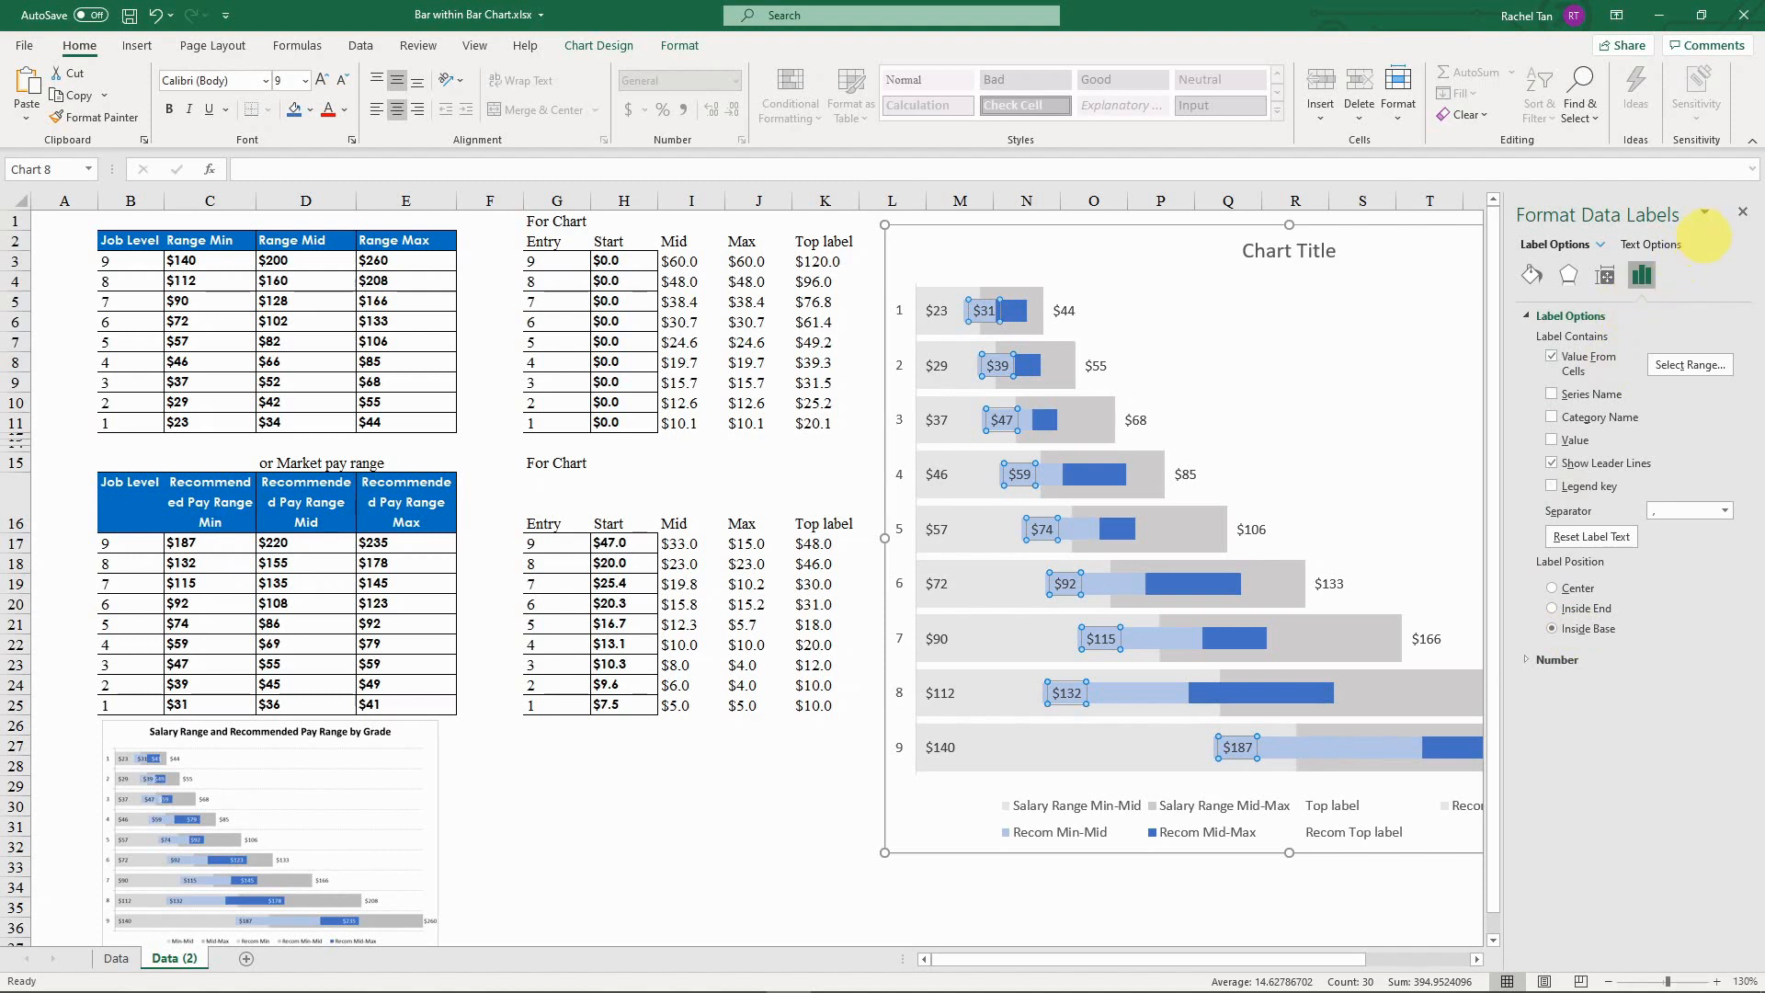
click(1742, 211)
Step: Add data labels to the Recom Top label series
click(1117, 528)
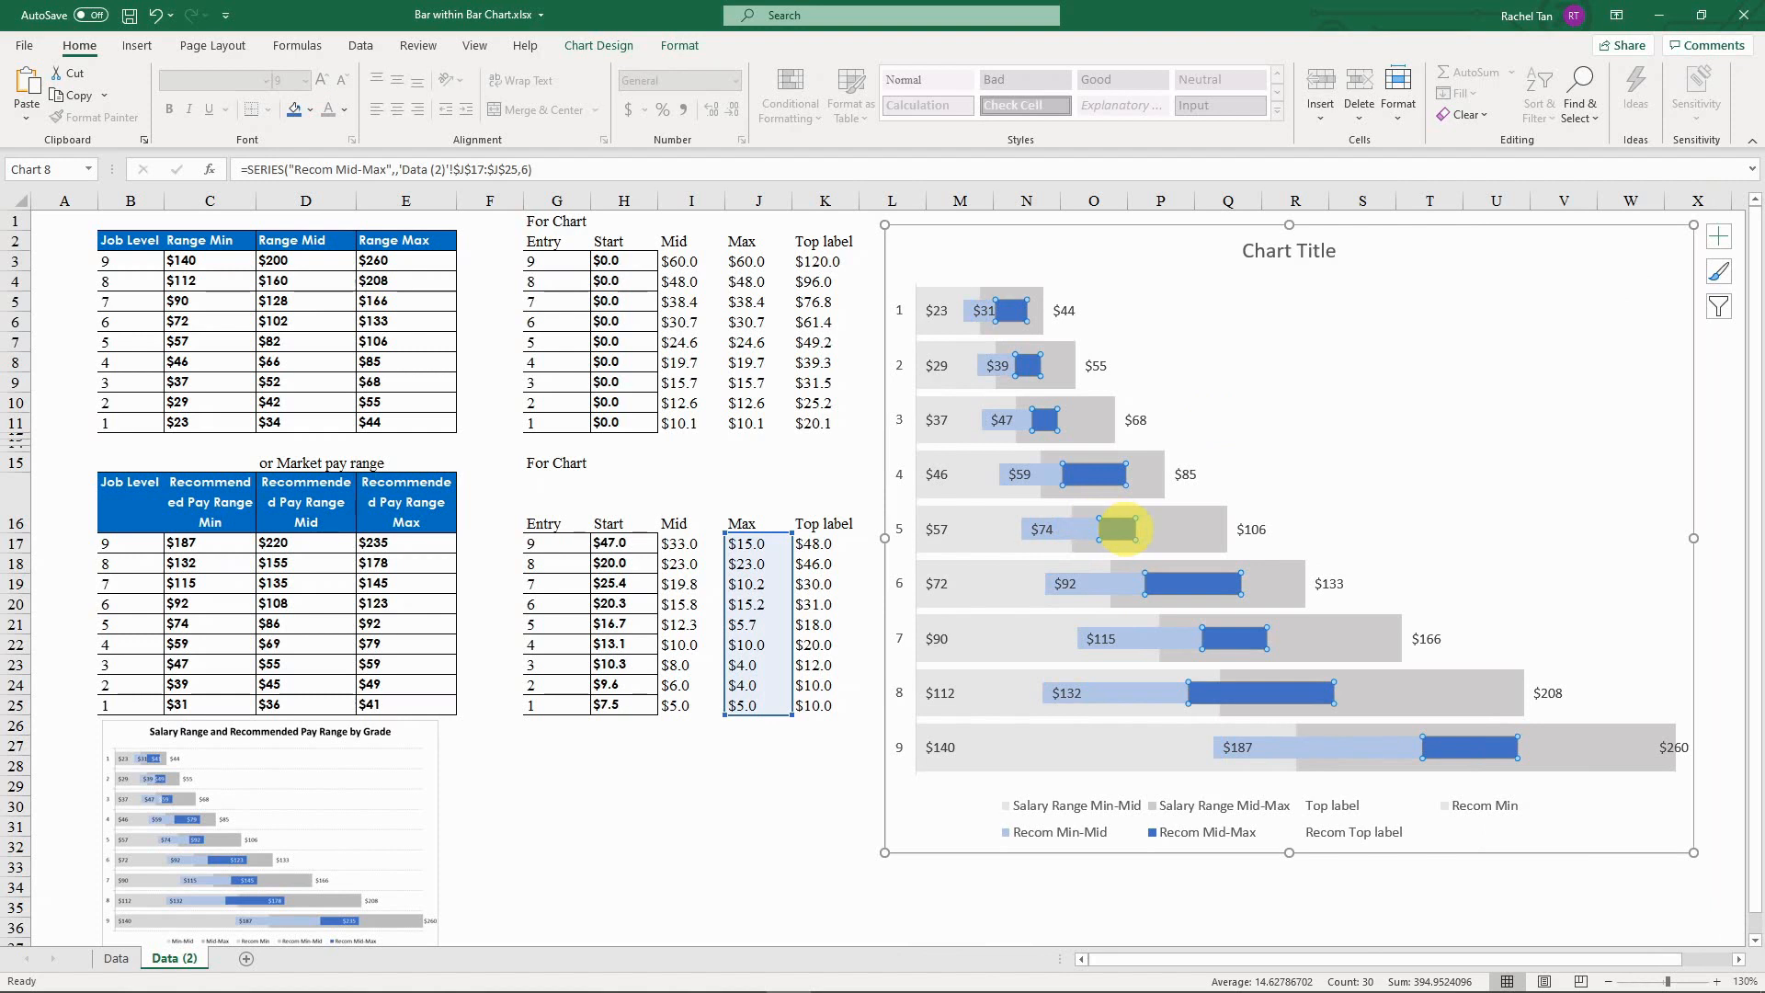
click(1138, 530)
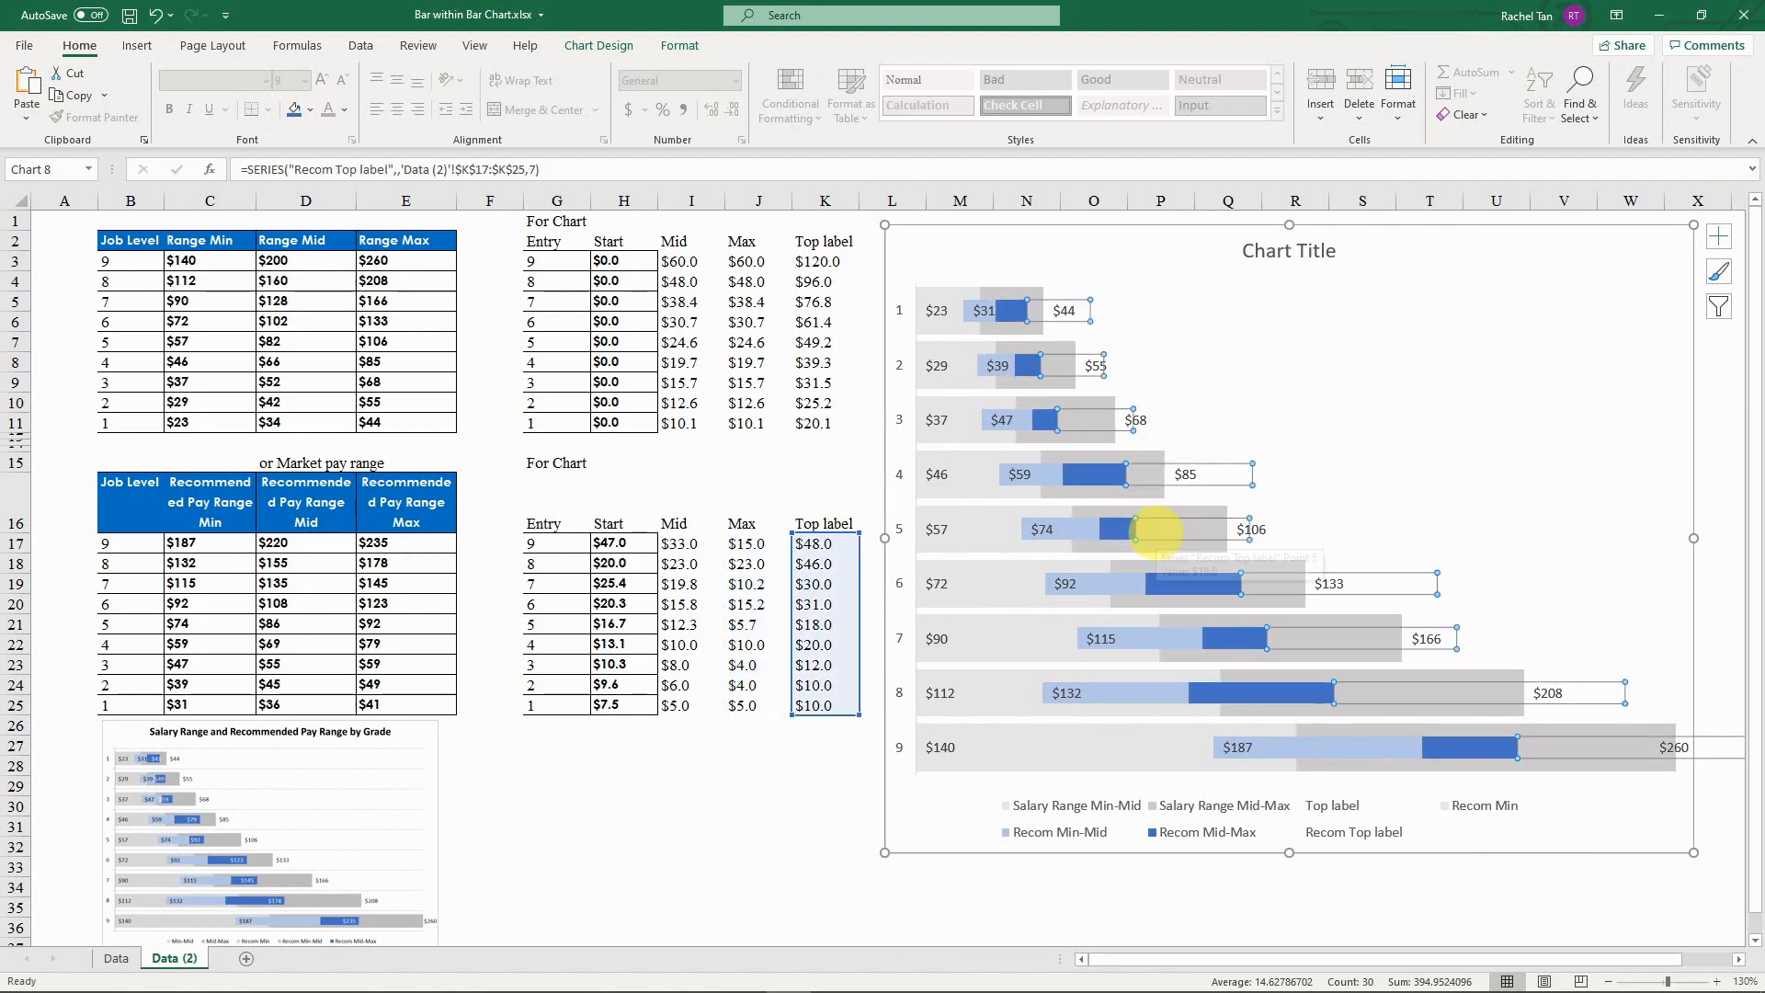
right_click(1157, 530)
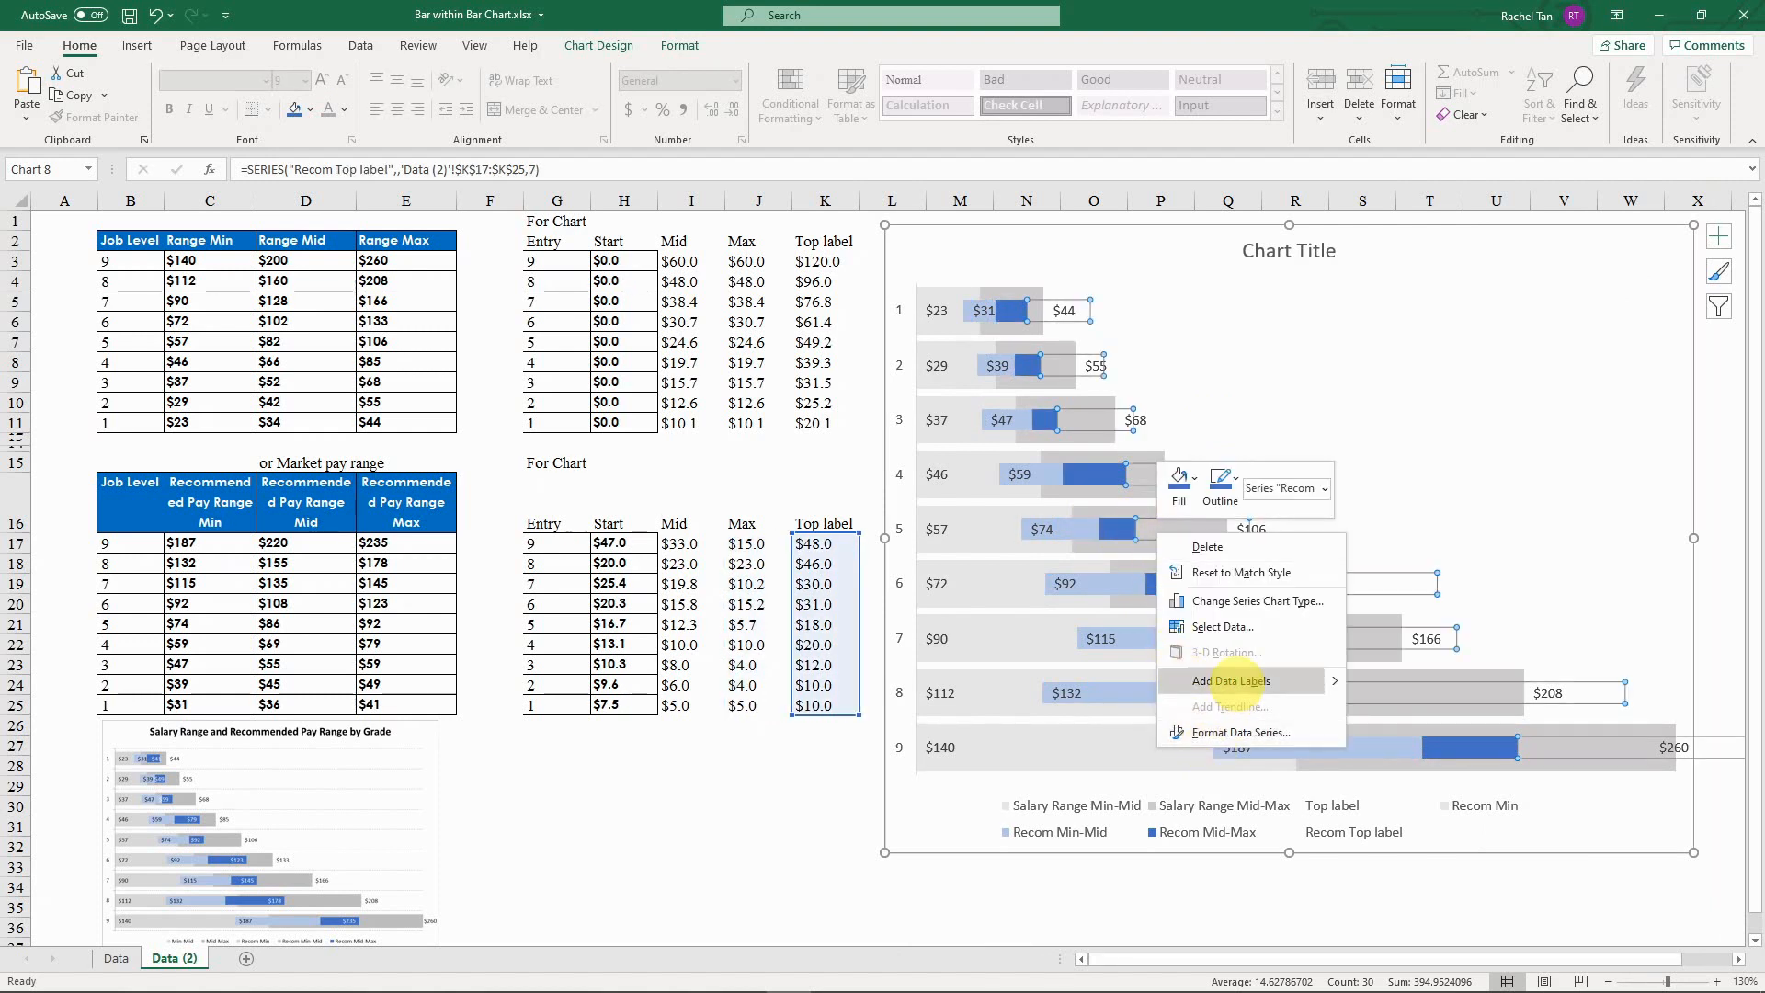
click(1375, 679)
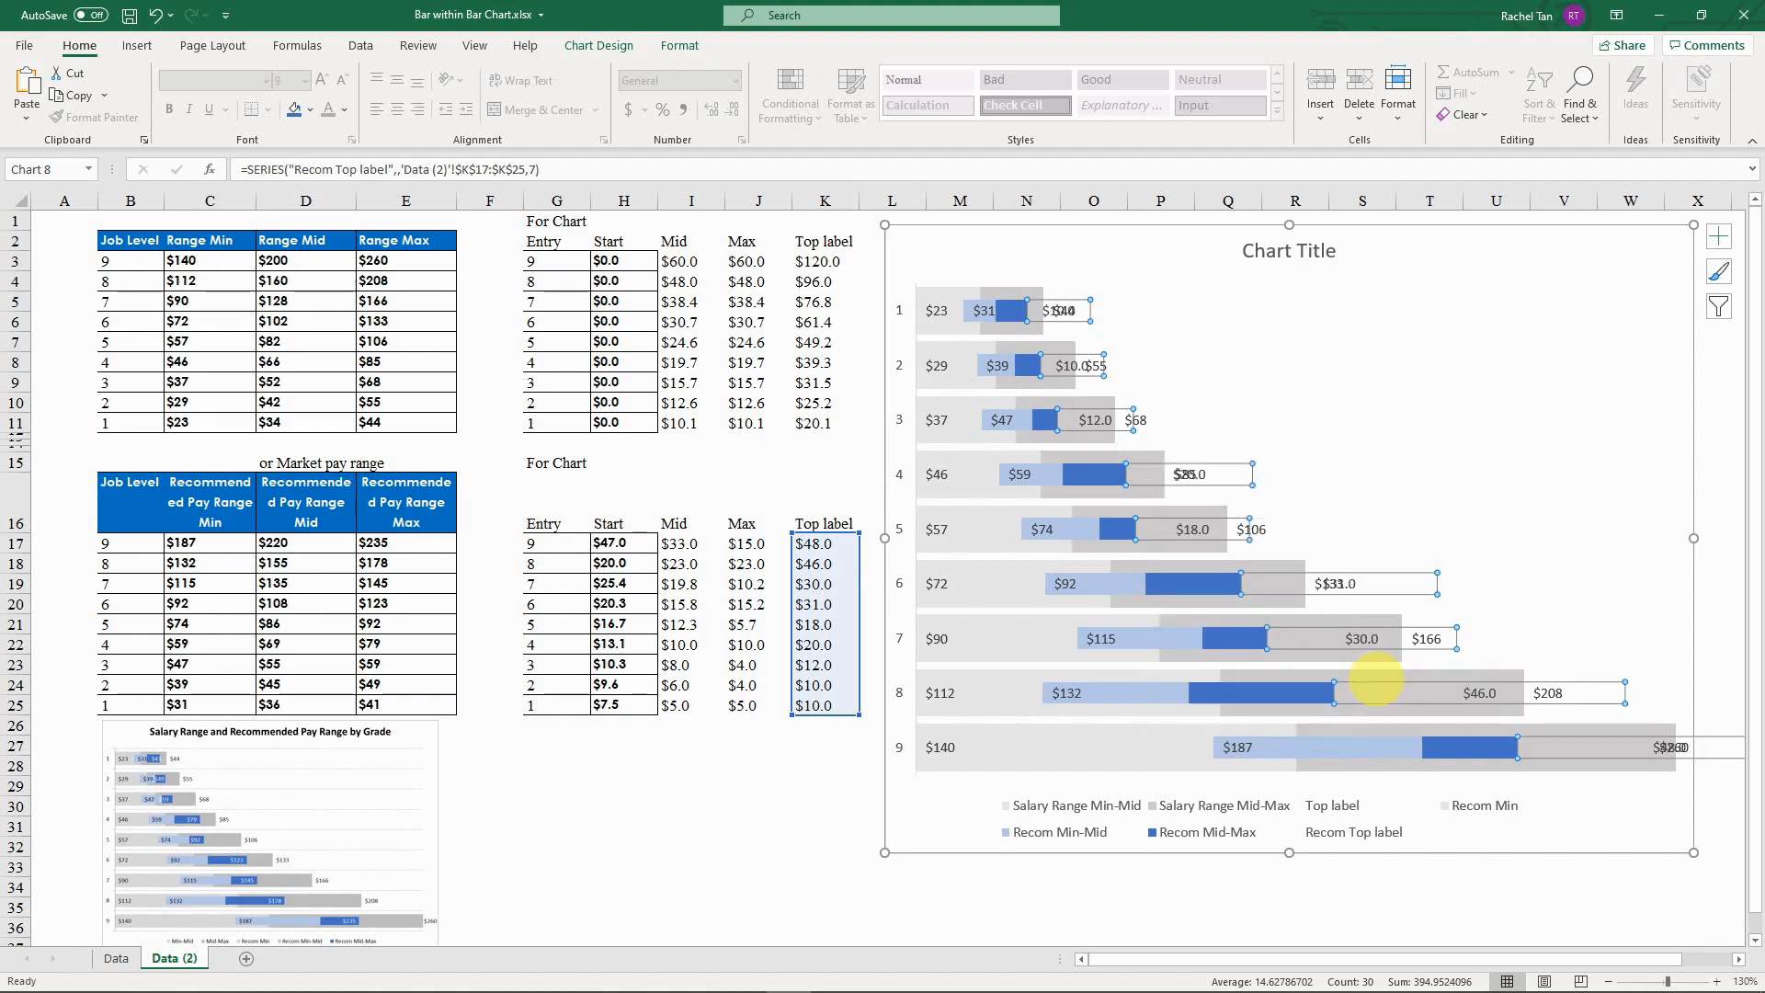
Step: Make the Recom Top label data labels show only the Recommended Pay Range Max values from E17:E25, positioned at Inside Base
click(1068, 368)
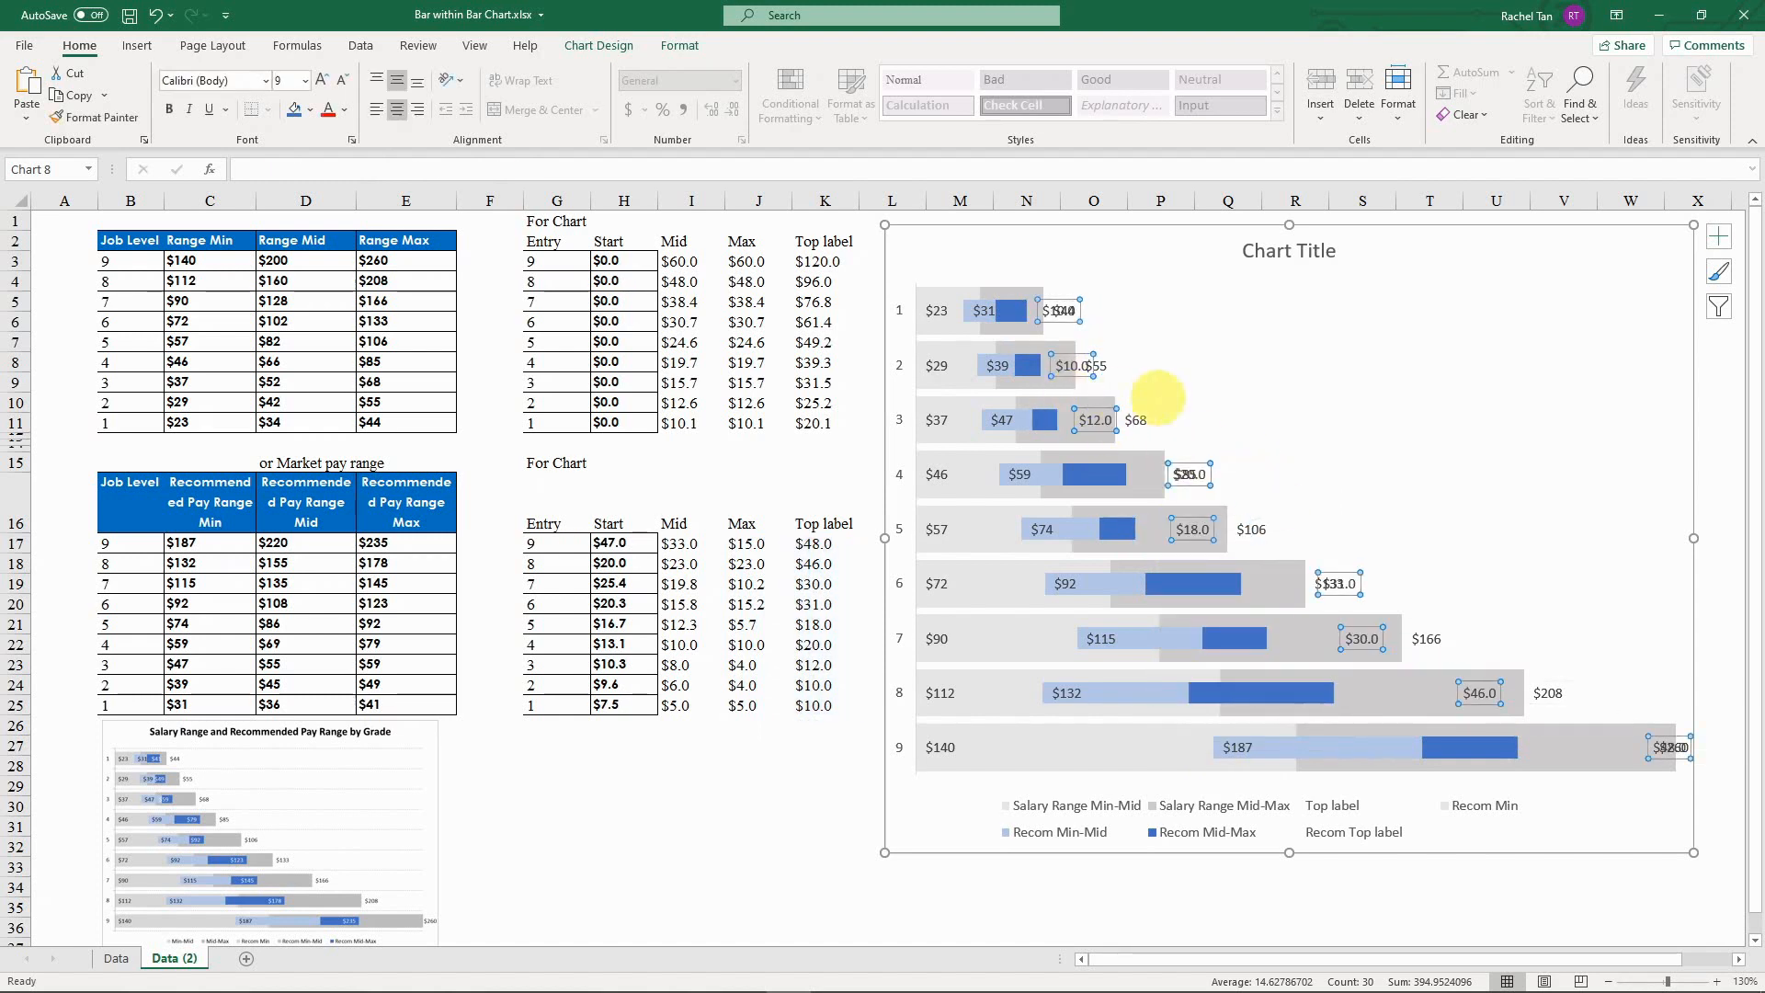
right_click(1178, 479)
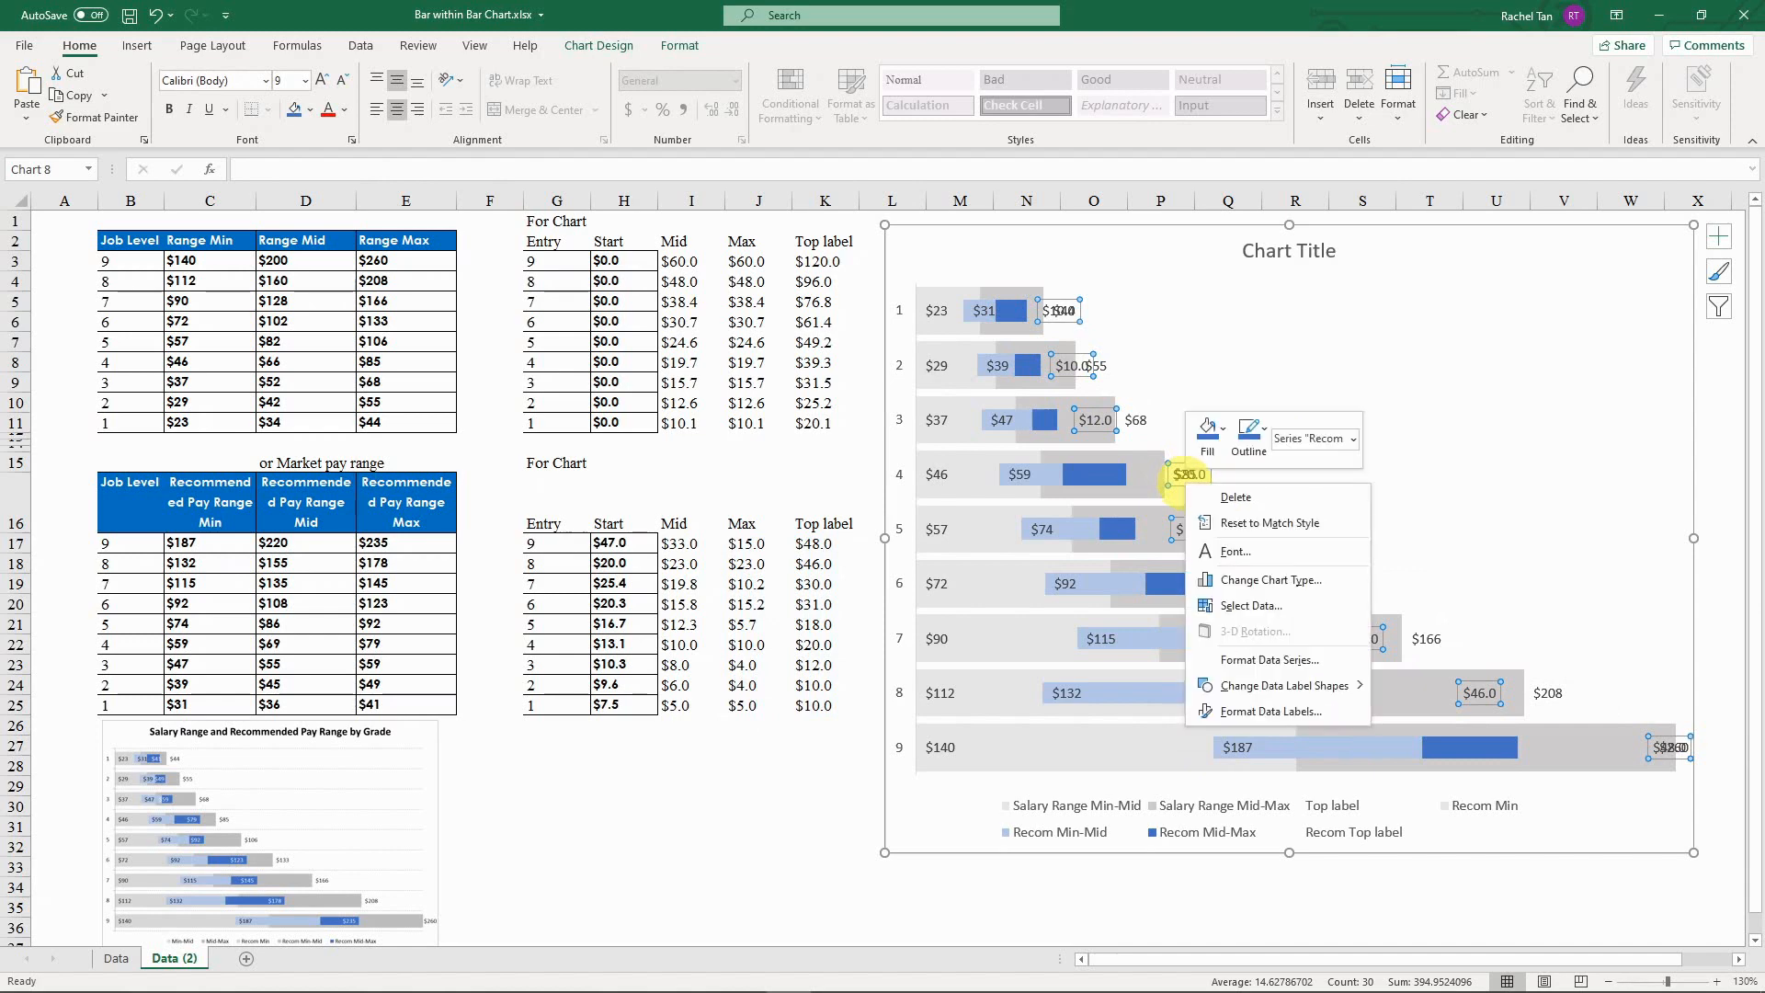
click(1271, 710)
click(1552, 356)
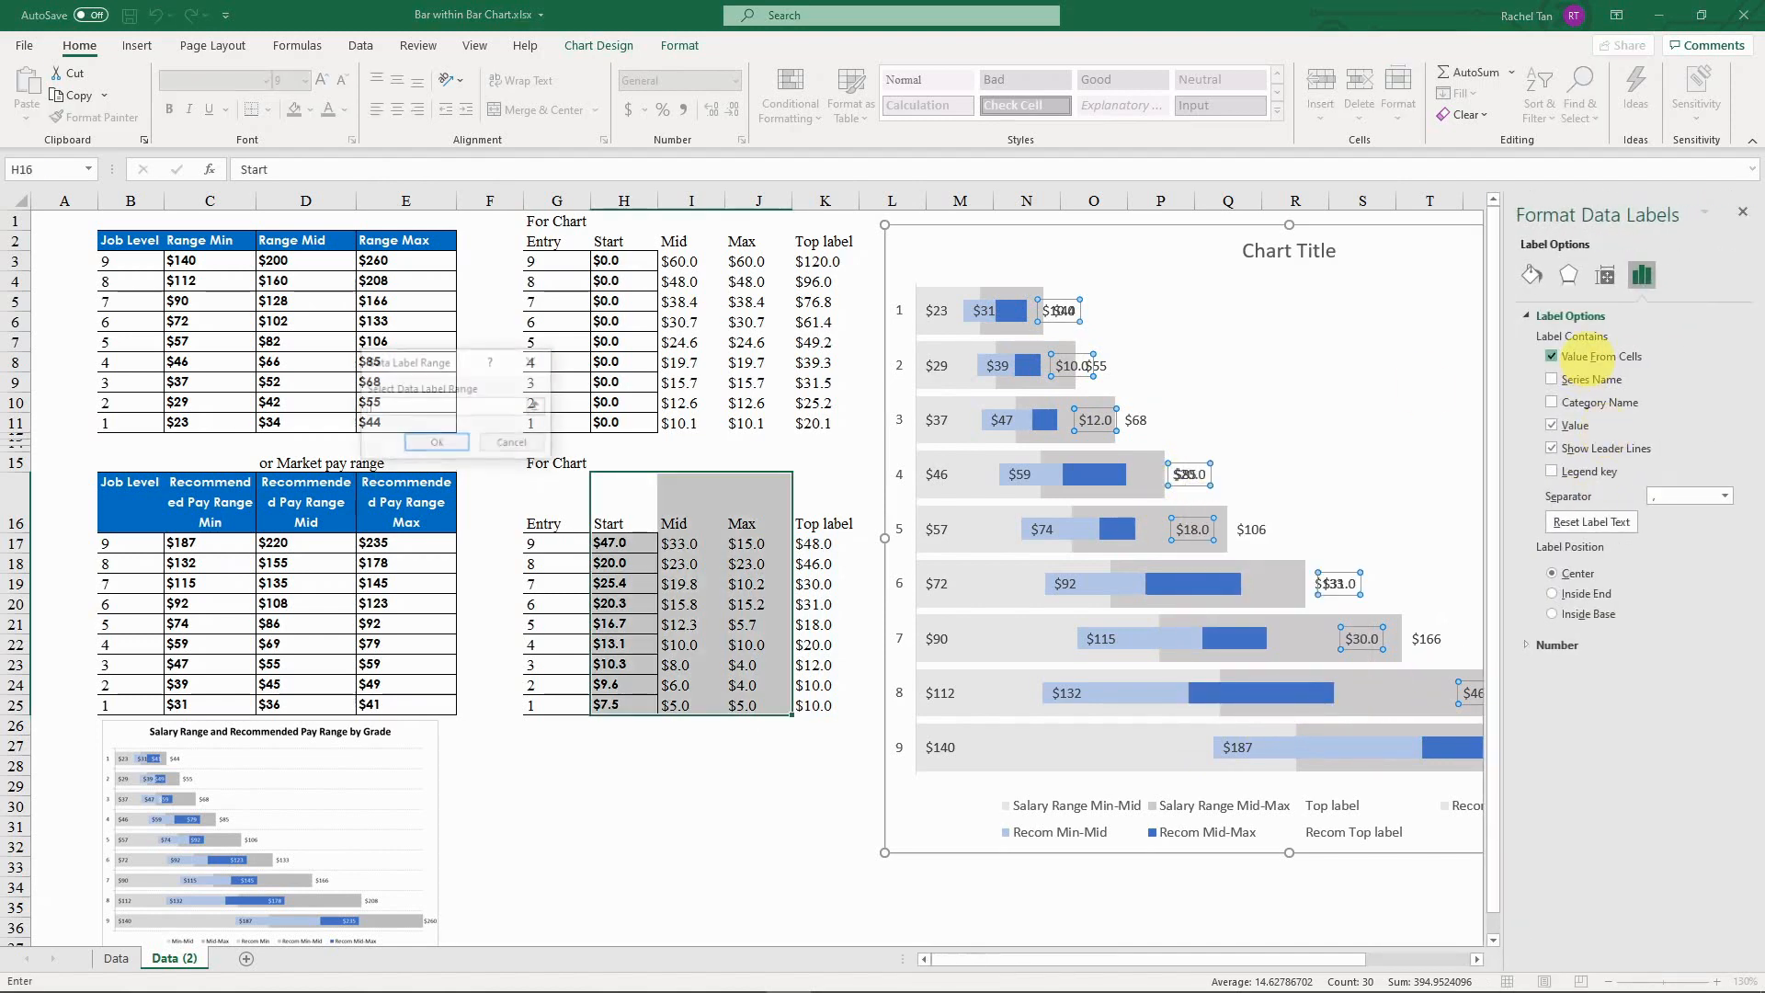
drag(397, 544, 419, 704)
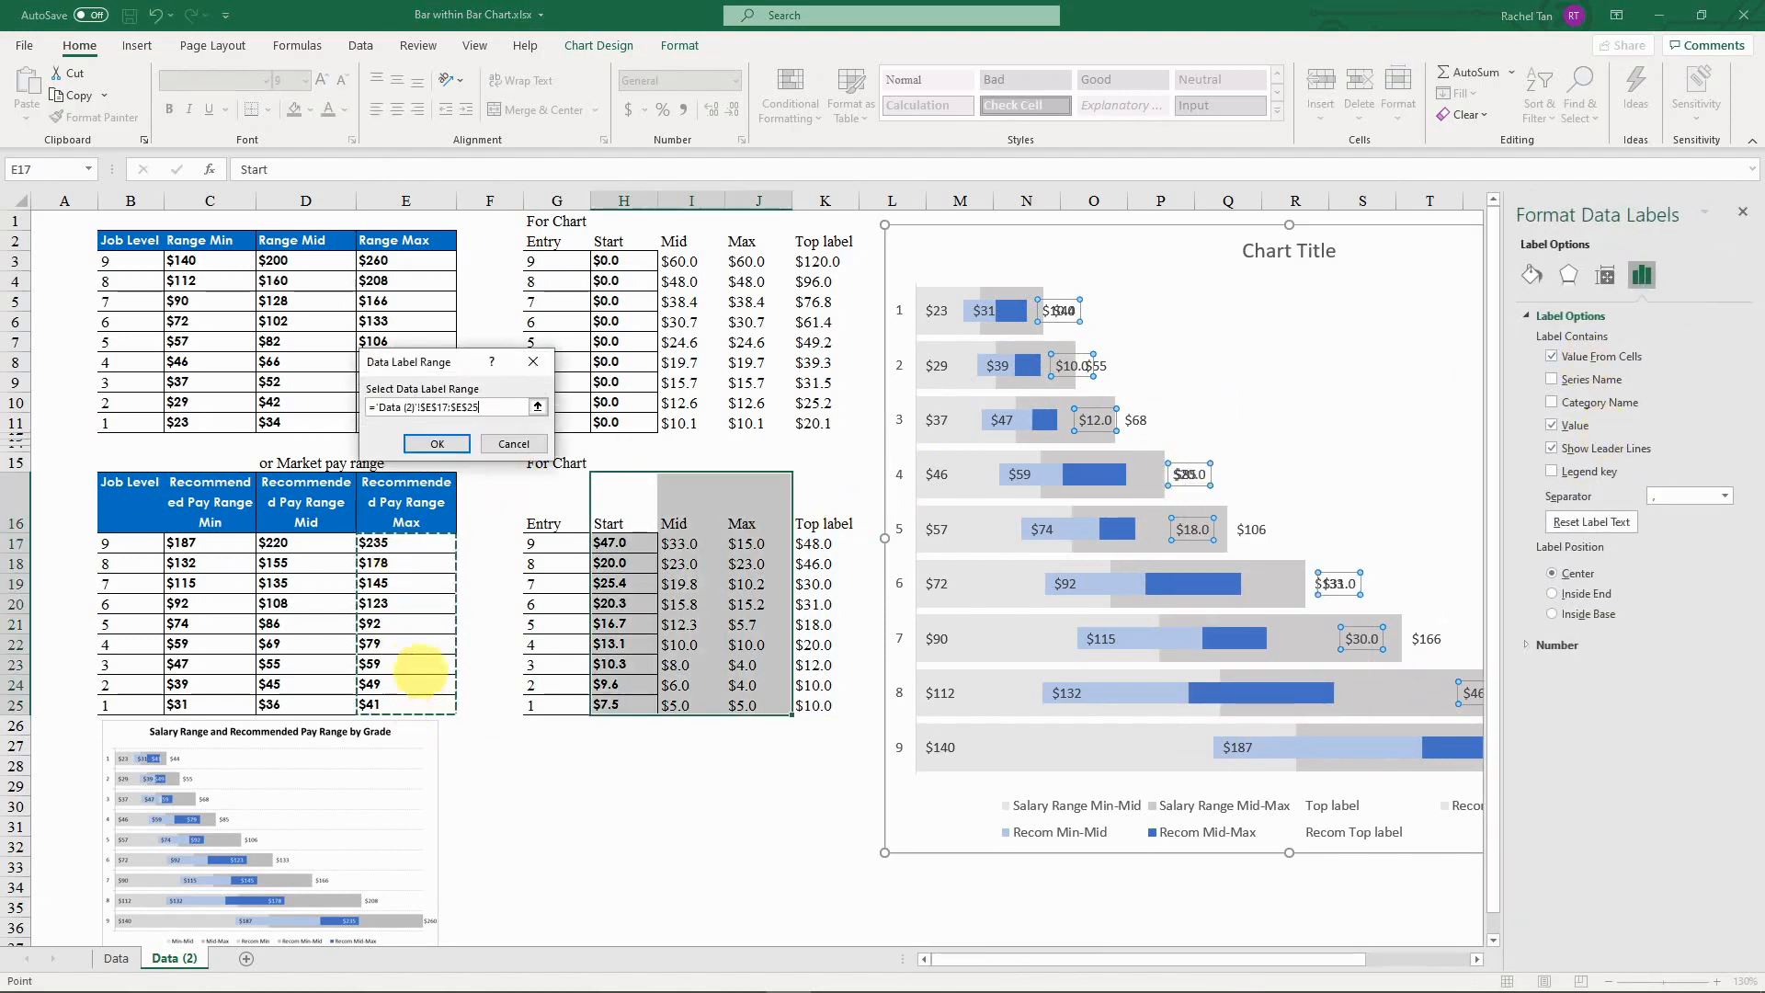
click(437, 444)
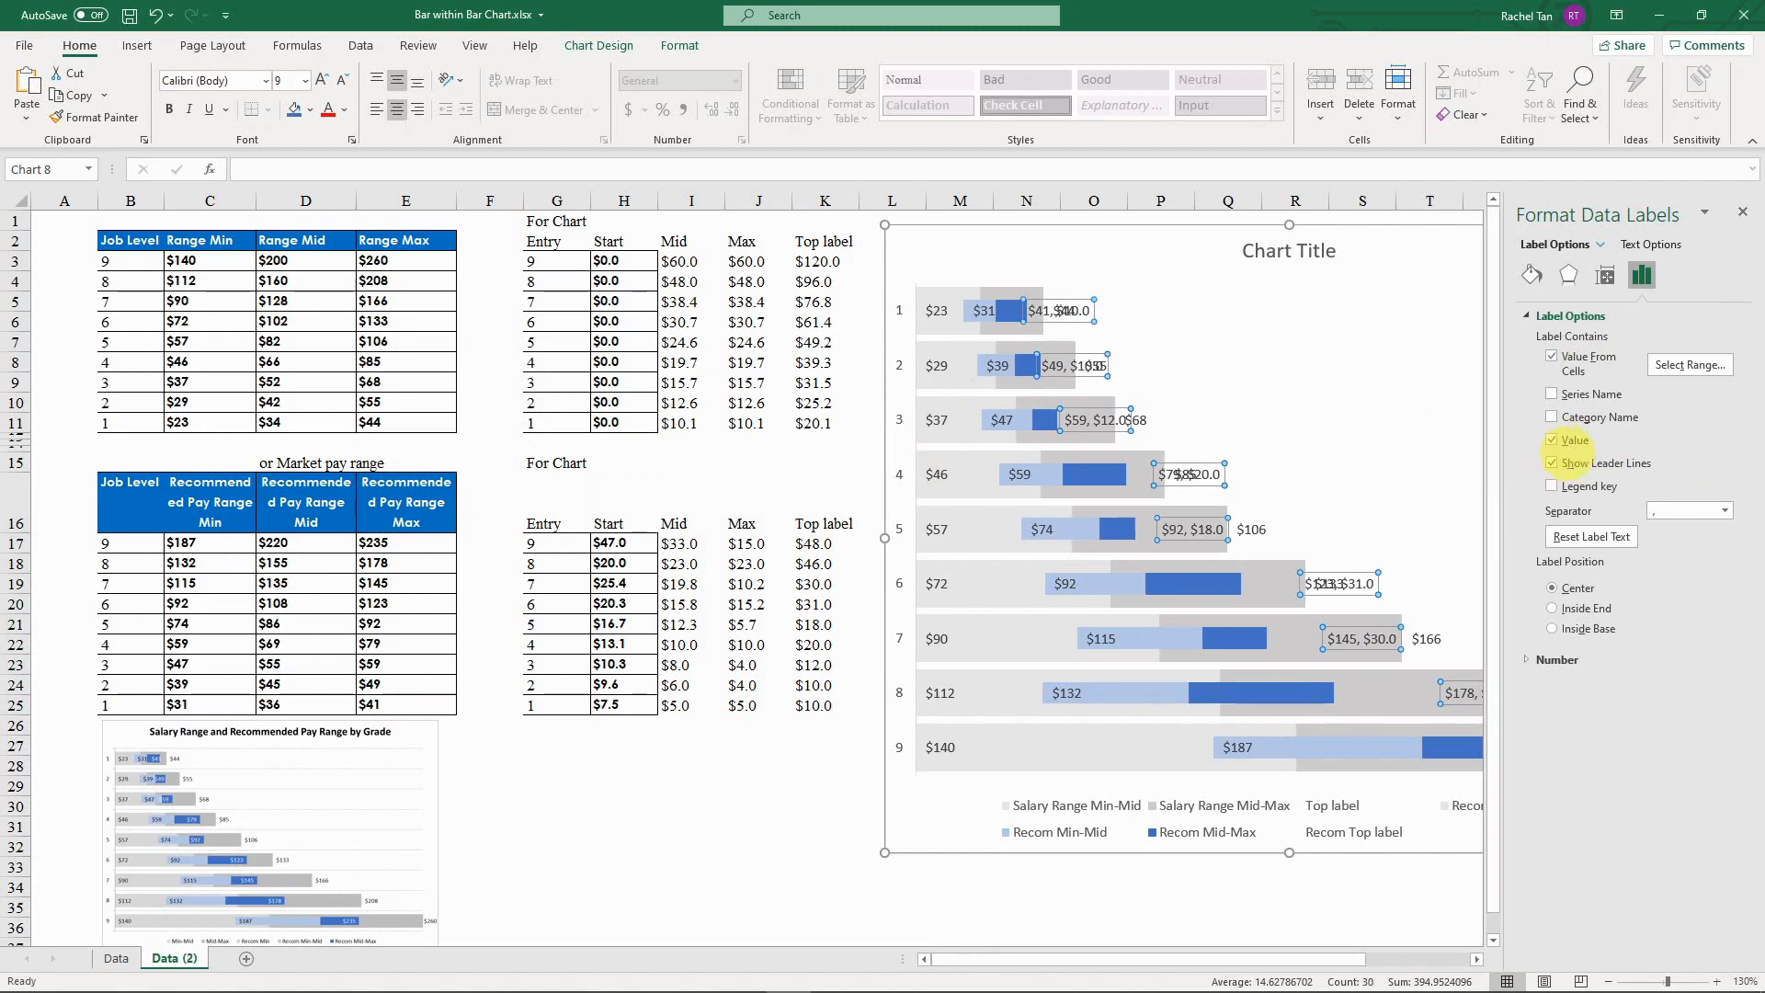
click(1553, 629)
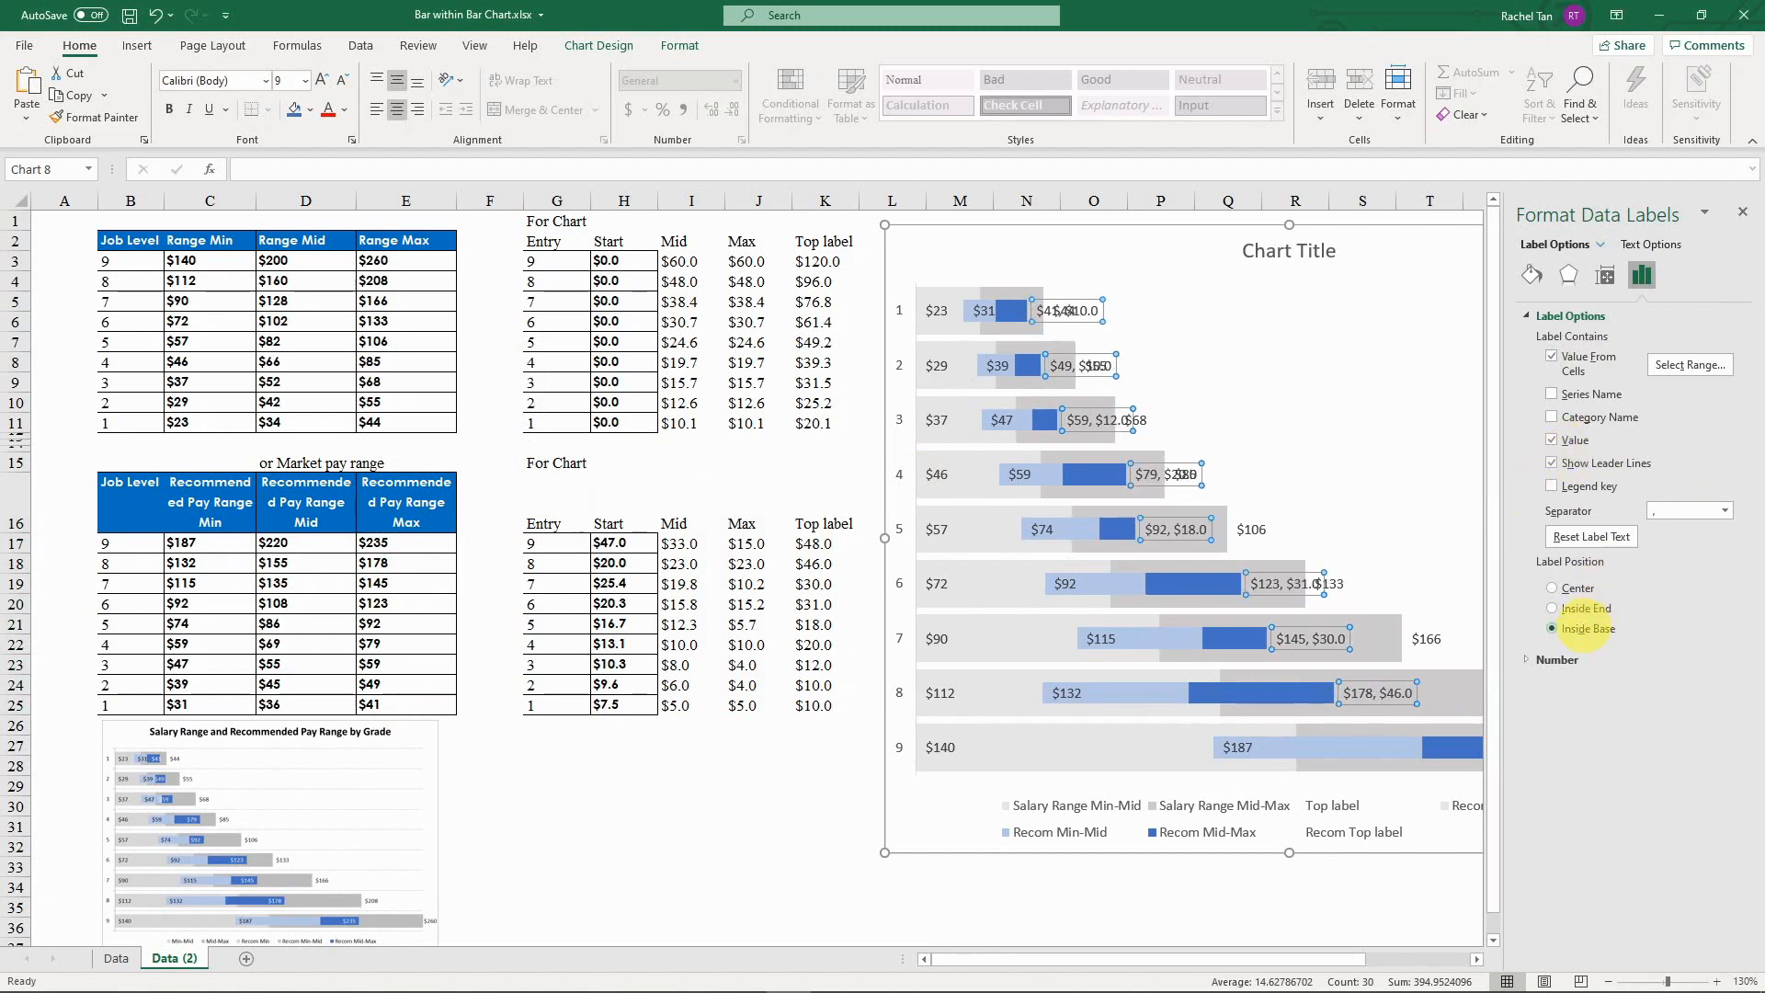
click(1552, 440)
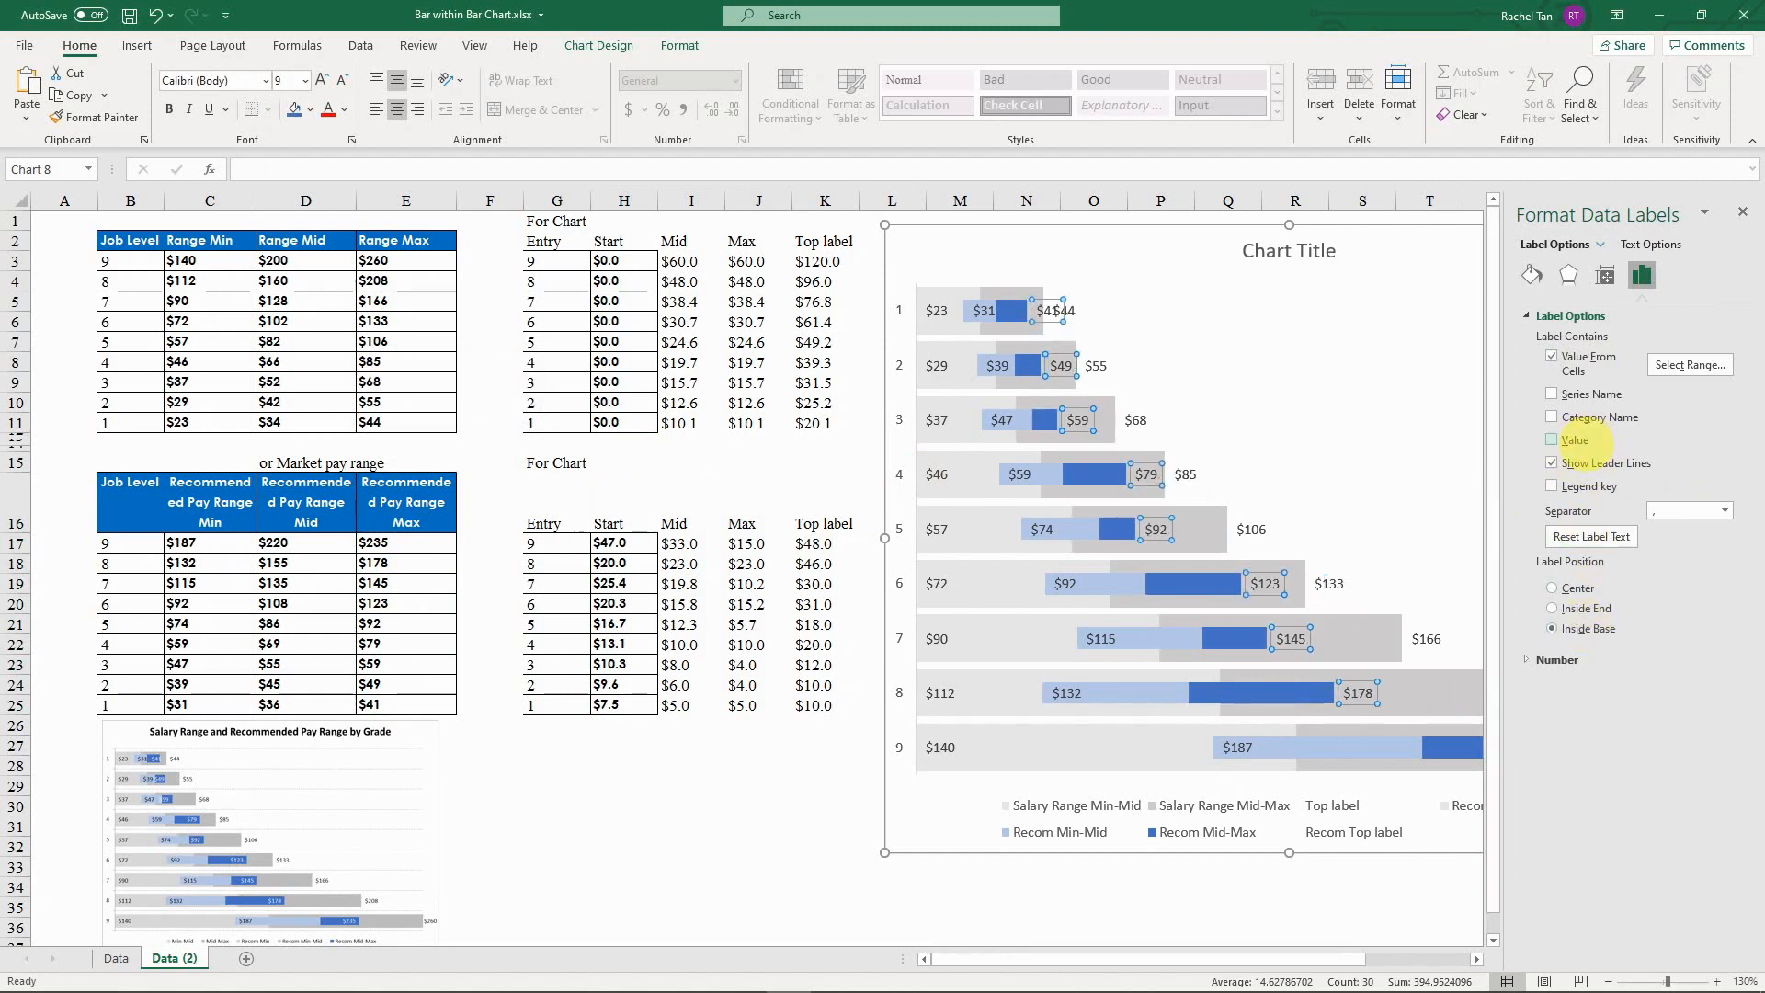
Step: Try the Inside End, Center and Inside Base positions for the Recom Top label data labels, and delete those labels
click(1575, 608)
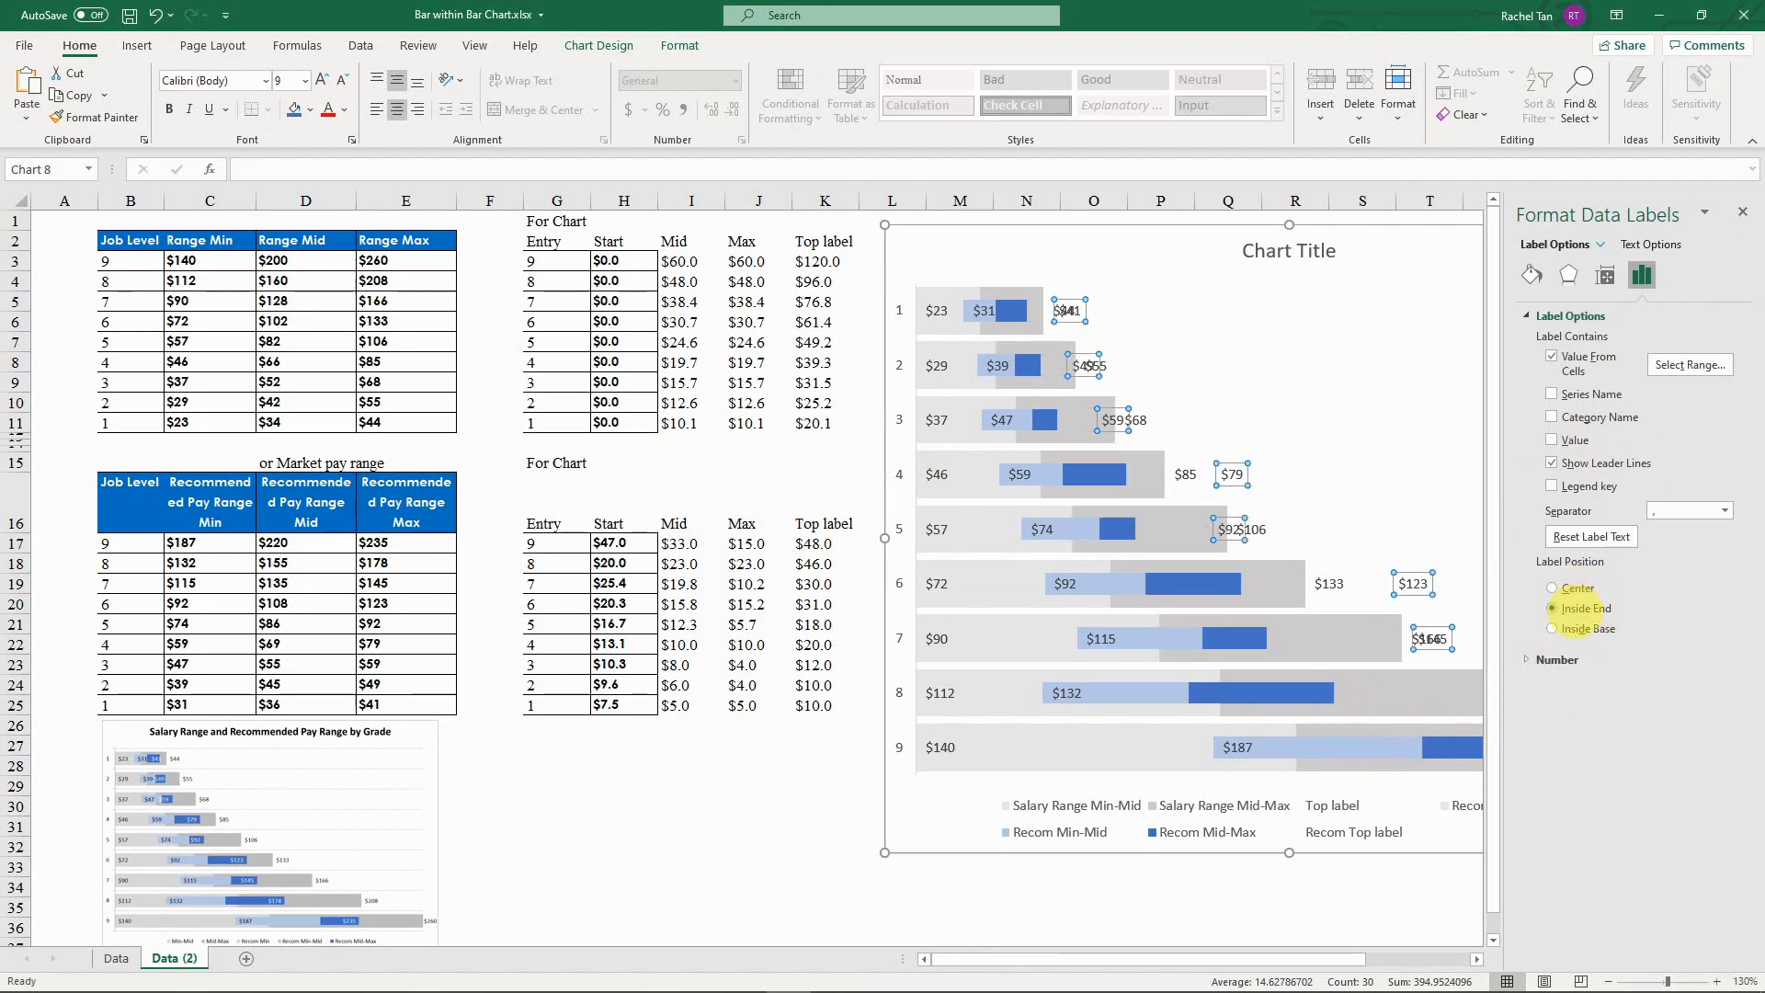
click(1574, 587)
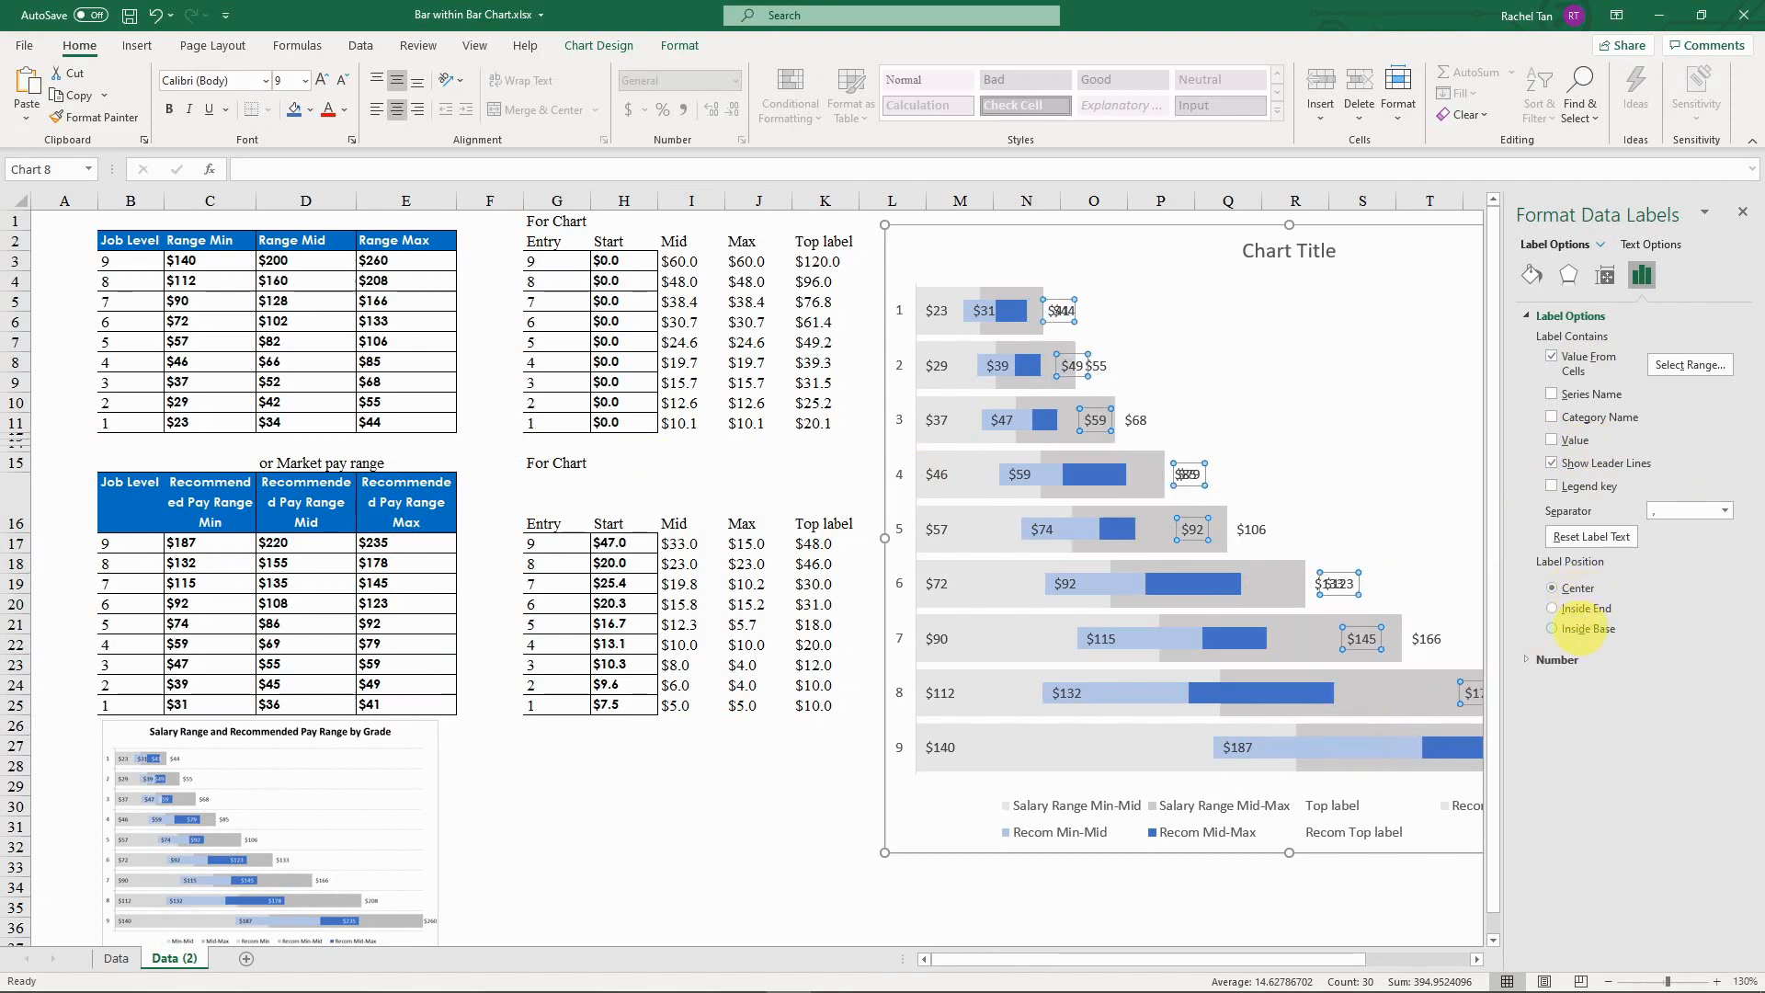
click(1585, 629)
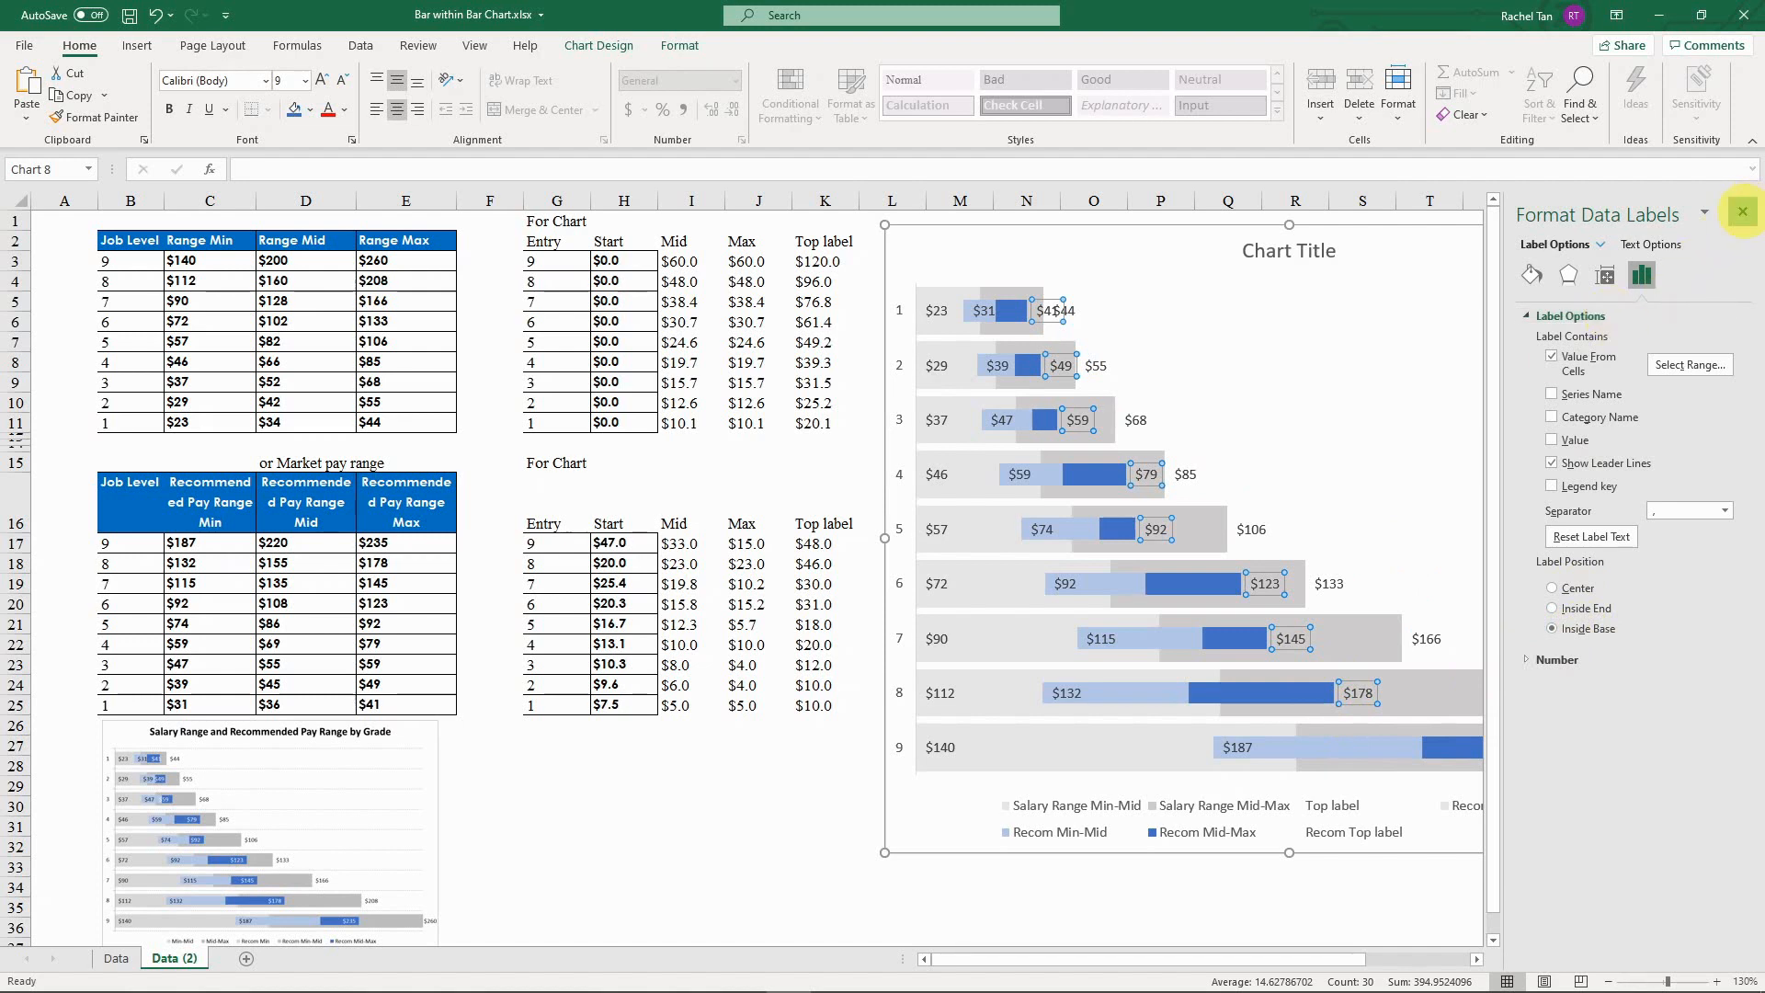
click(1742, 211)
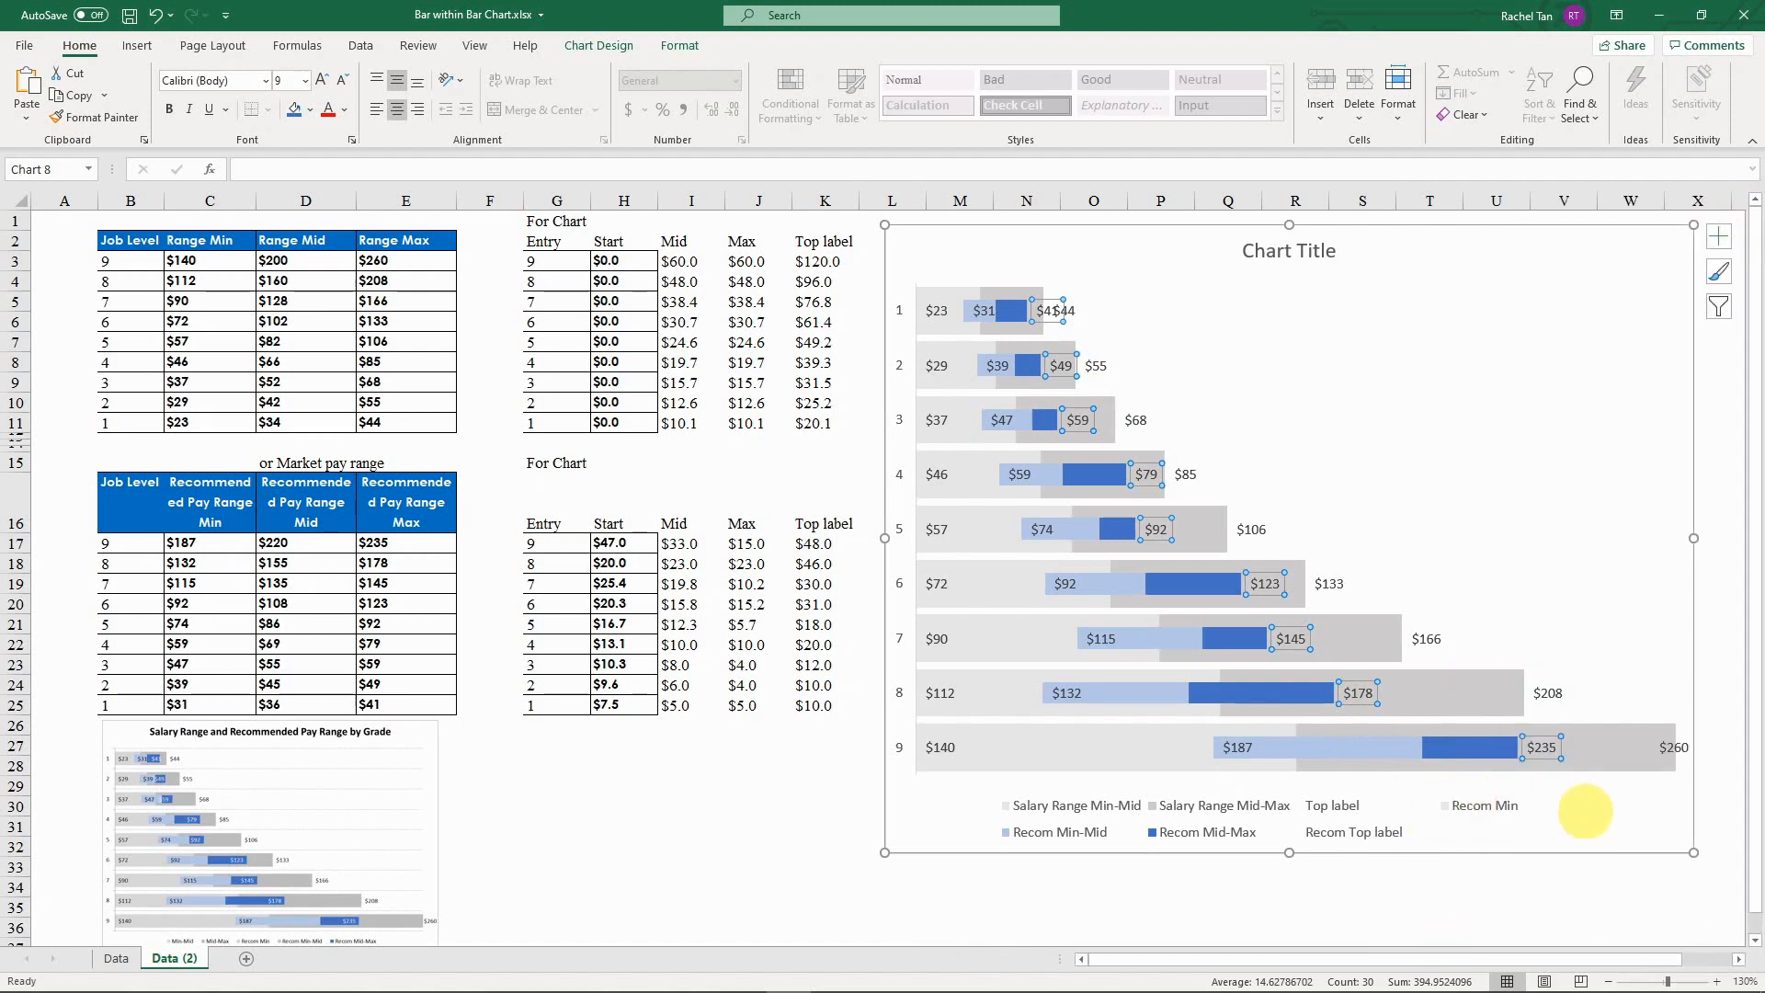
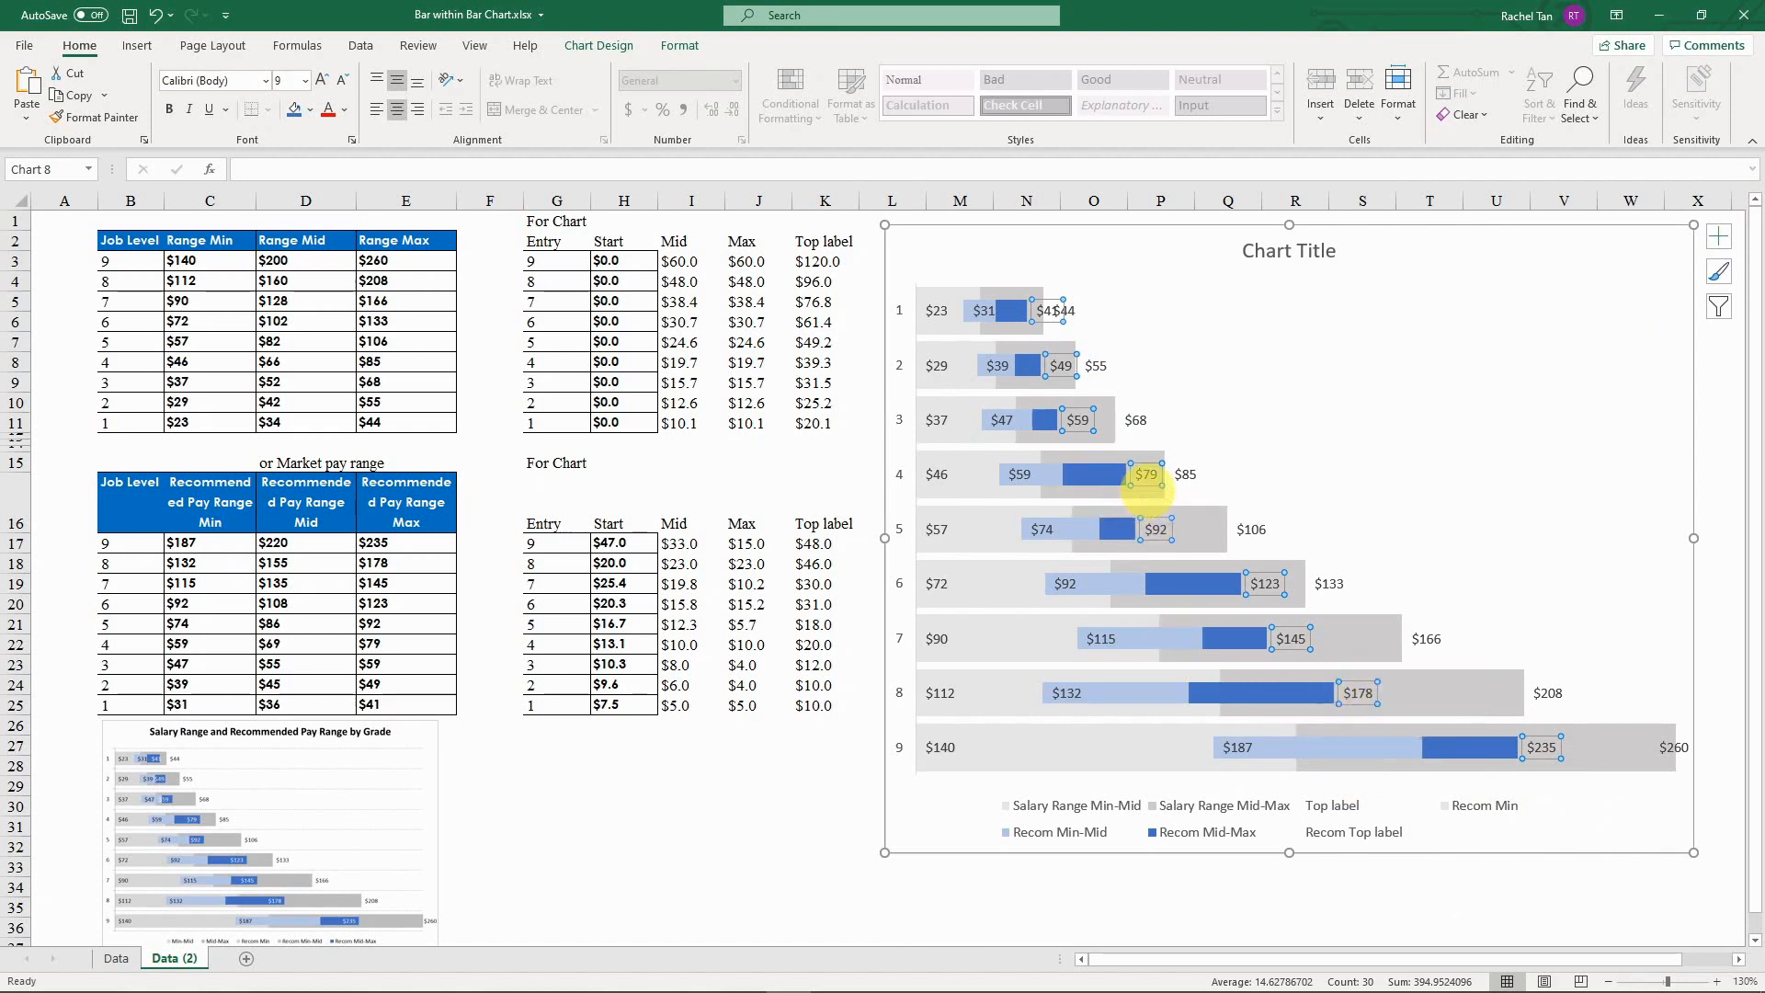
key(Delete)
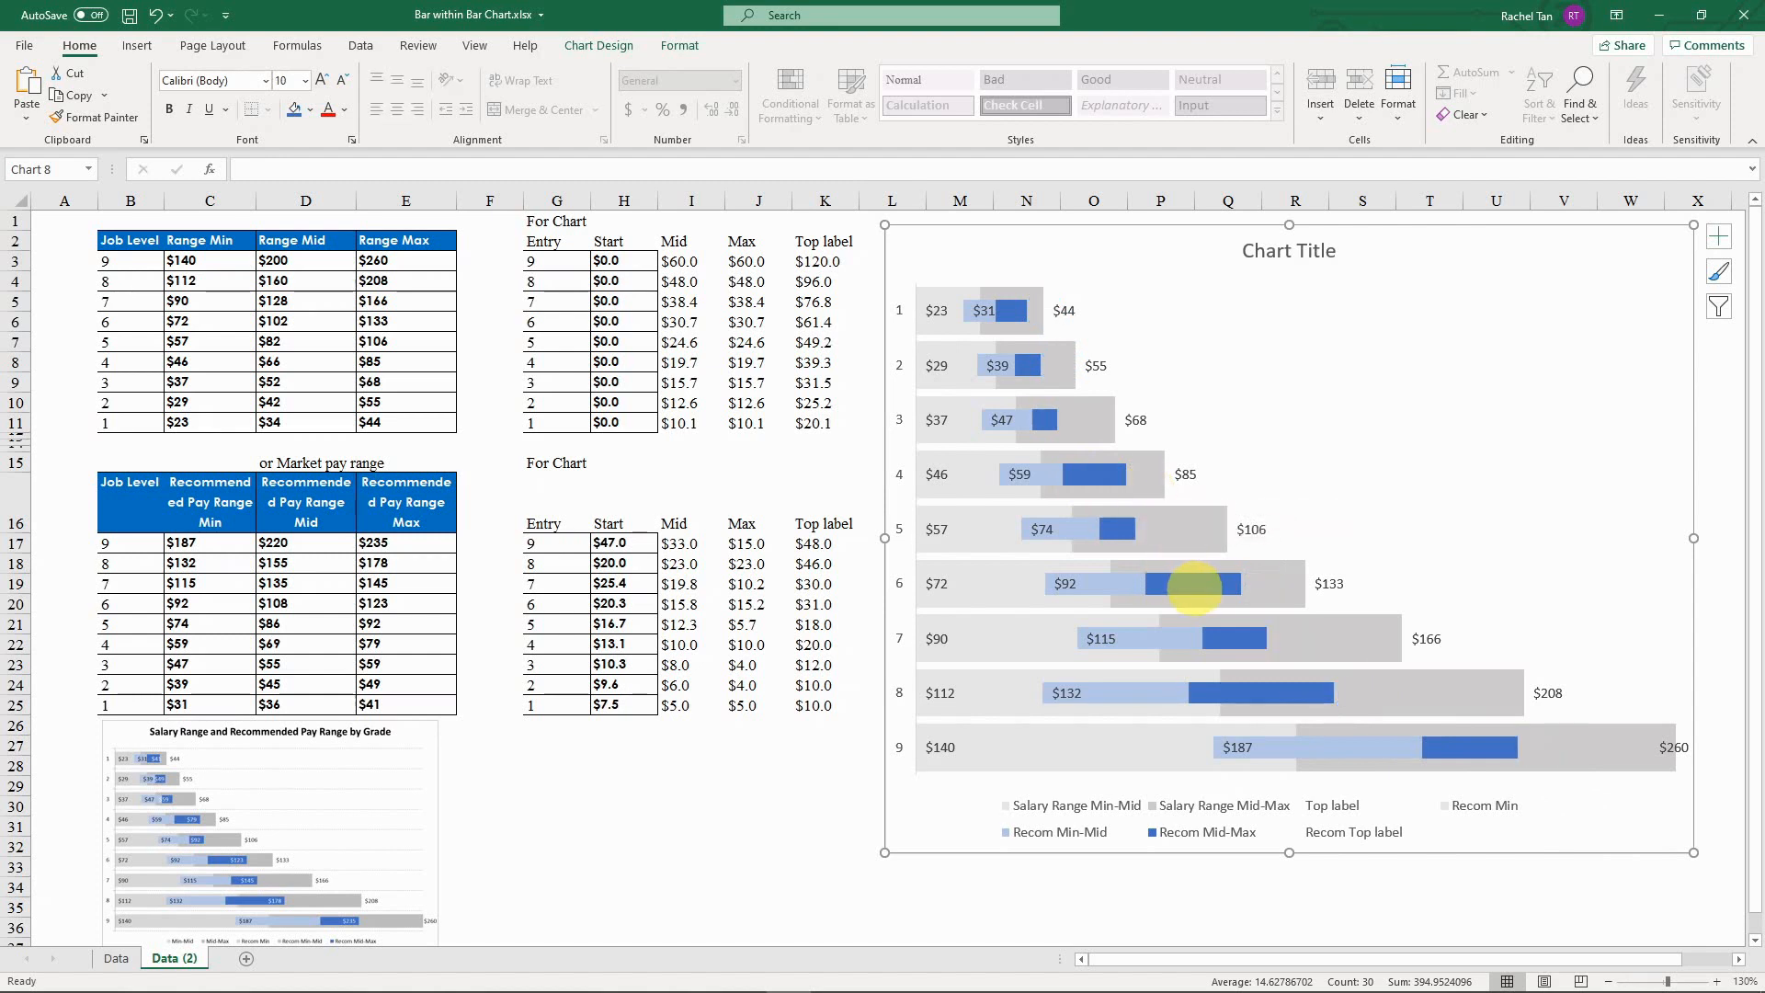
Step: Add data labels to the Recom Mid-Max bars
click(1193, 586)
right_click(1193, 585)
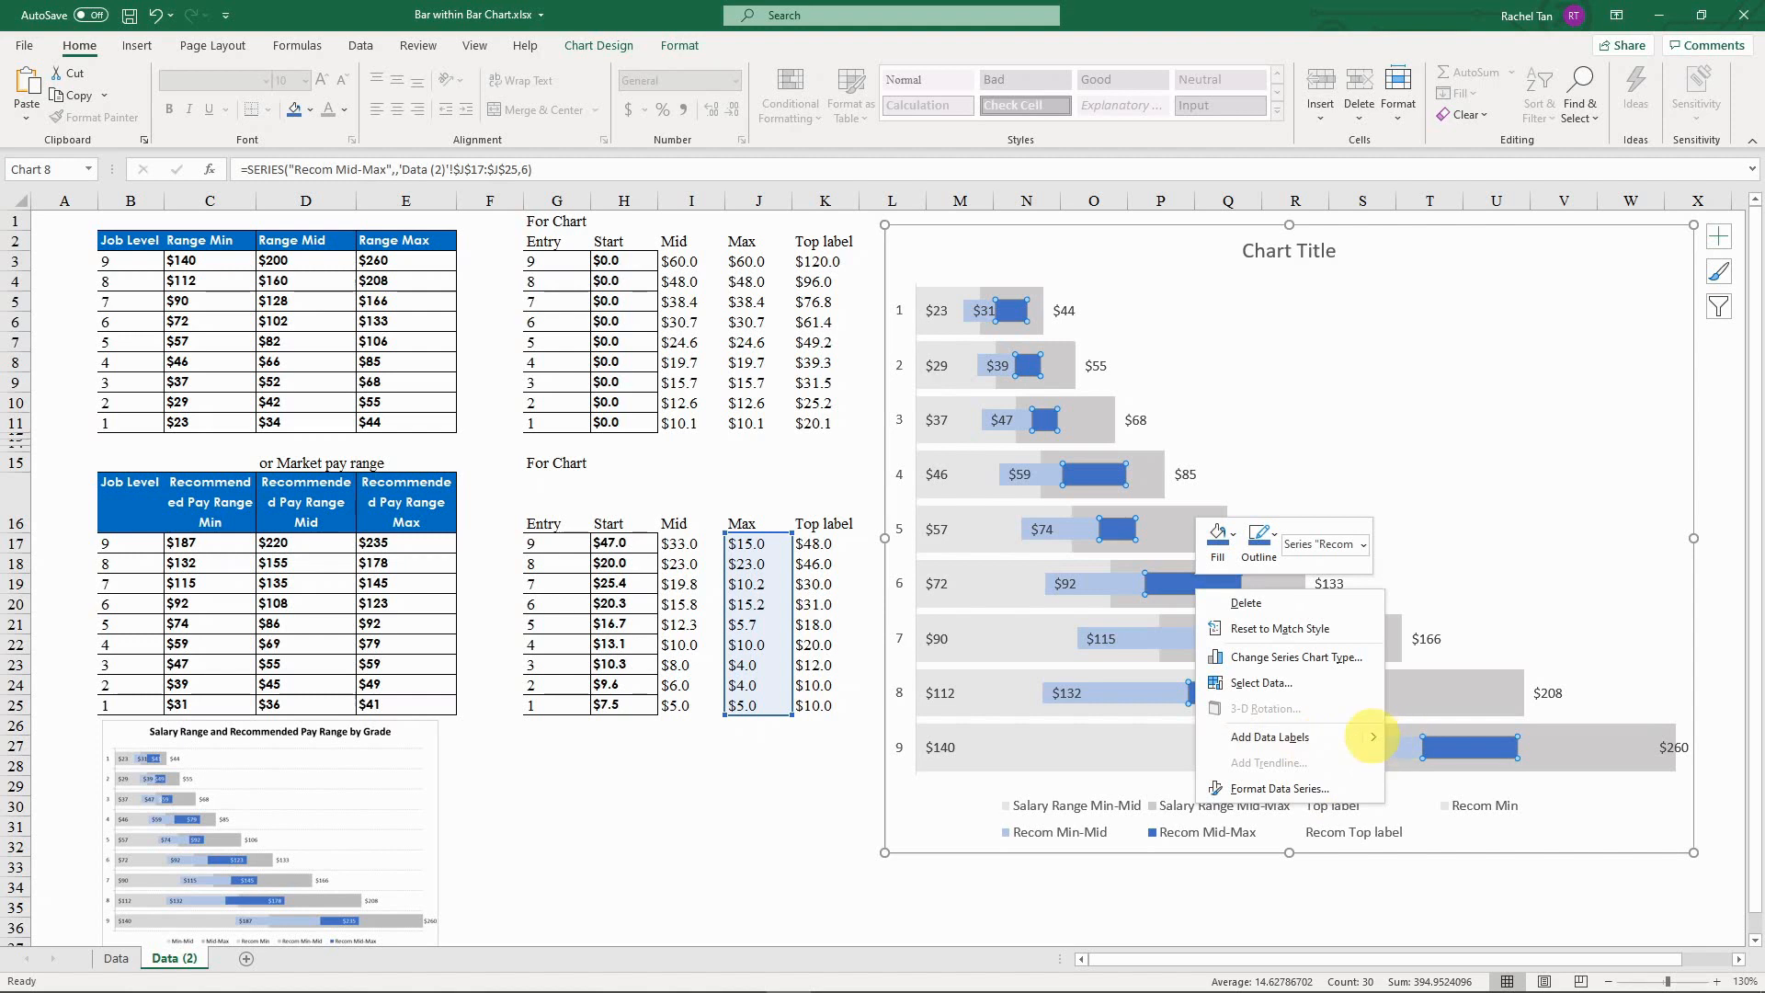
click(1419, 737)
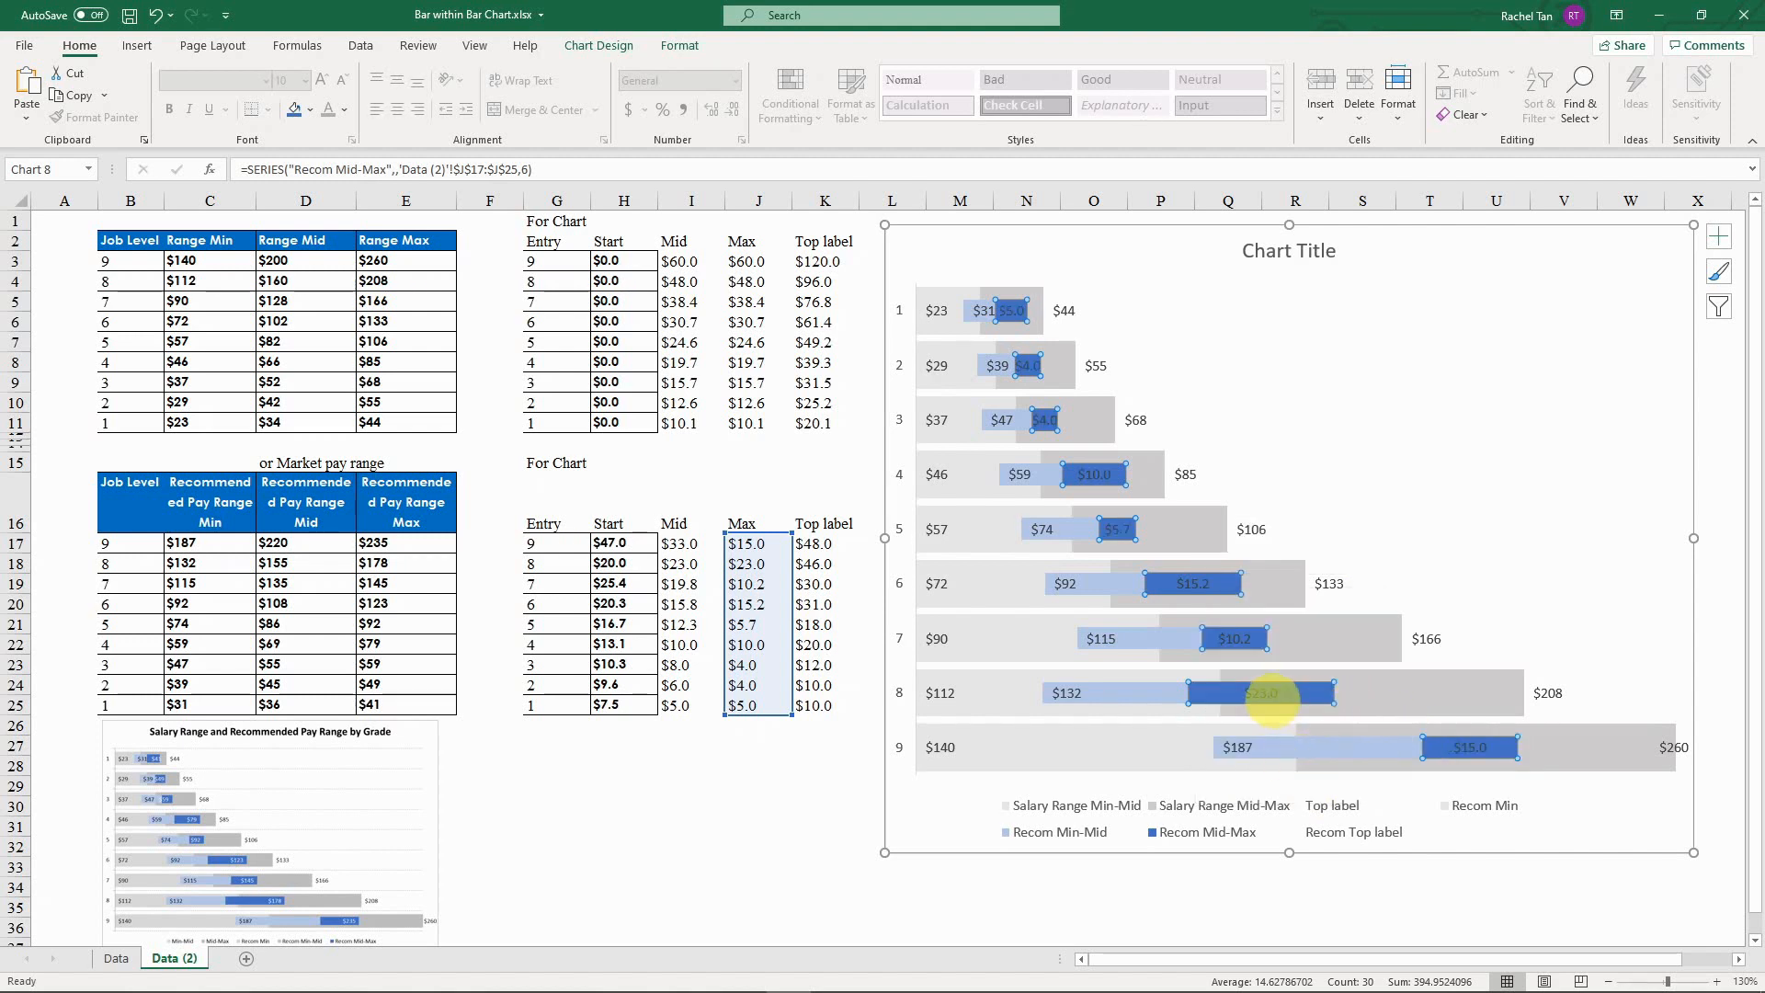
Step: Make the Recom Mid-Max data labels show only the Recommended Pay Range Max values from E17:E25, positioned at Inside End
right_click(1261, 692)
click(1349, 908)
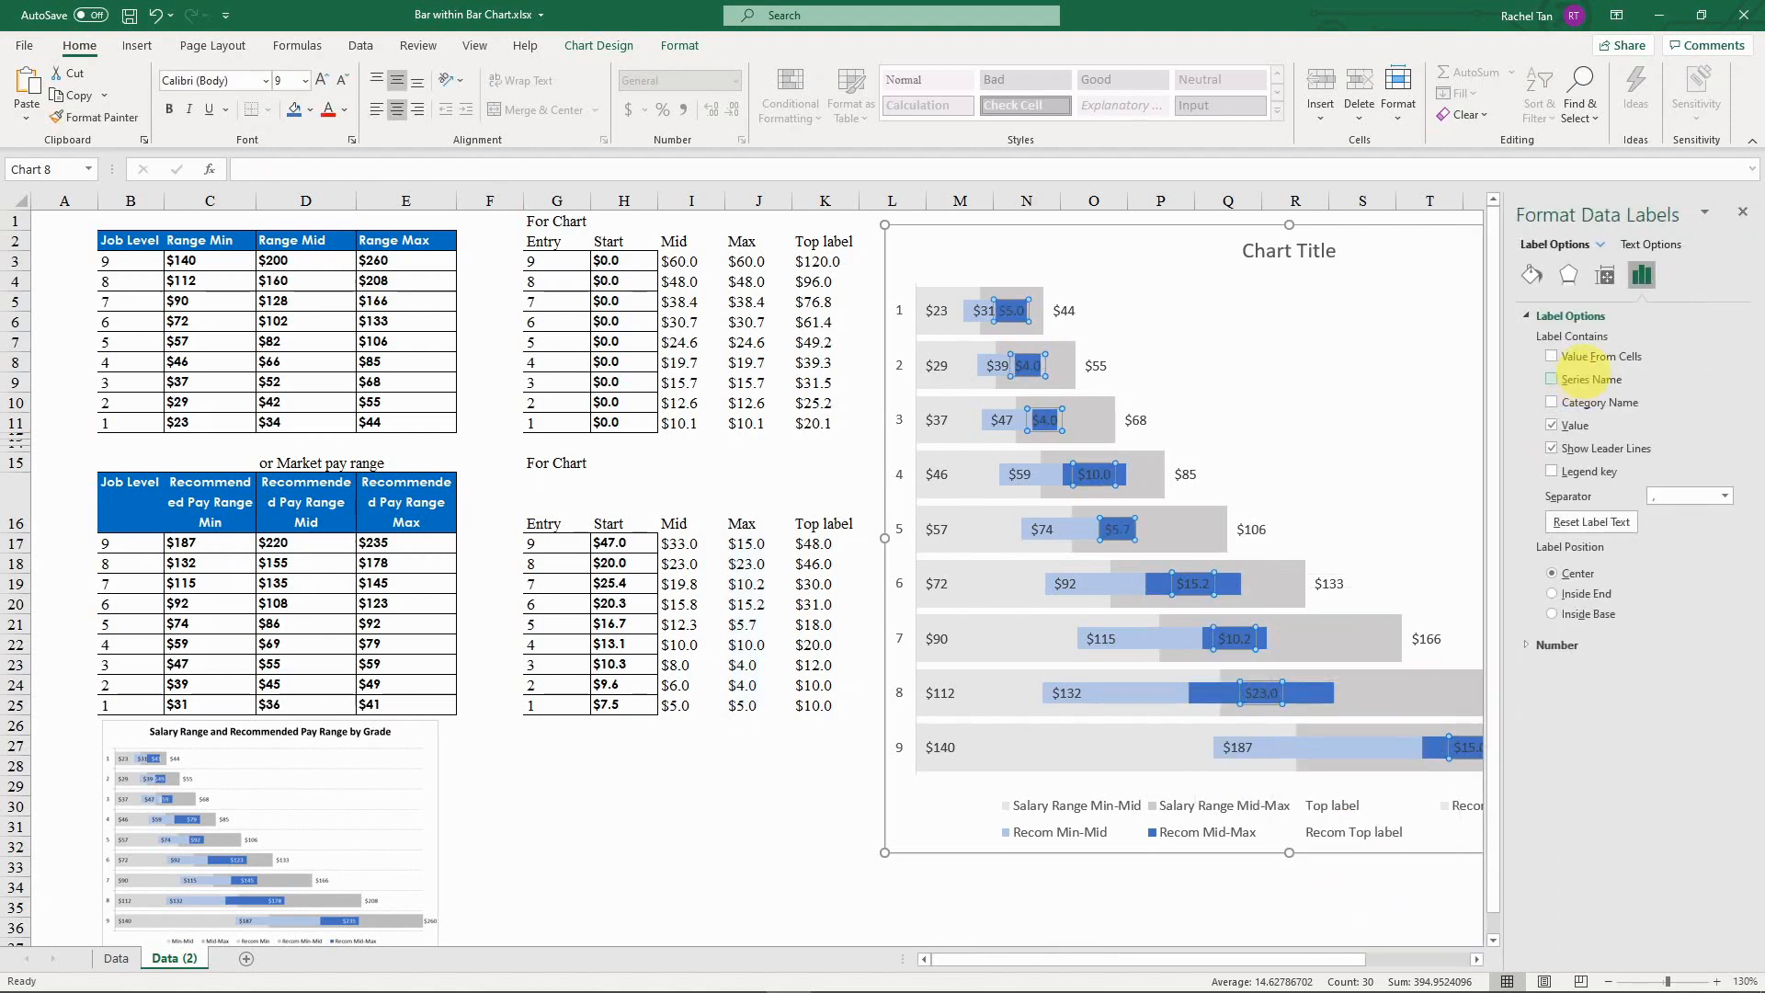
drag(405, 542, 405, 704)
click(438, 443)
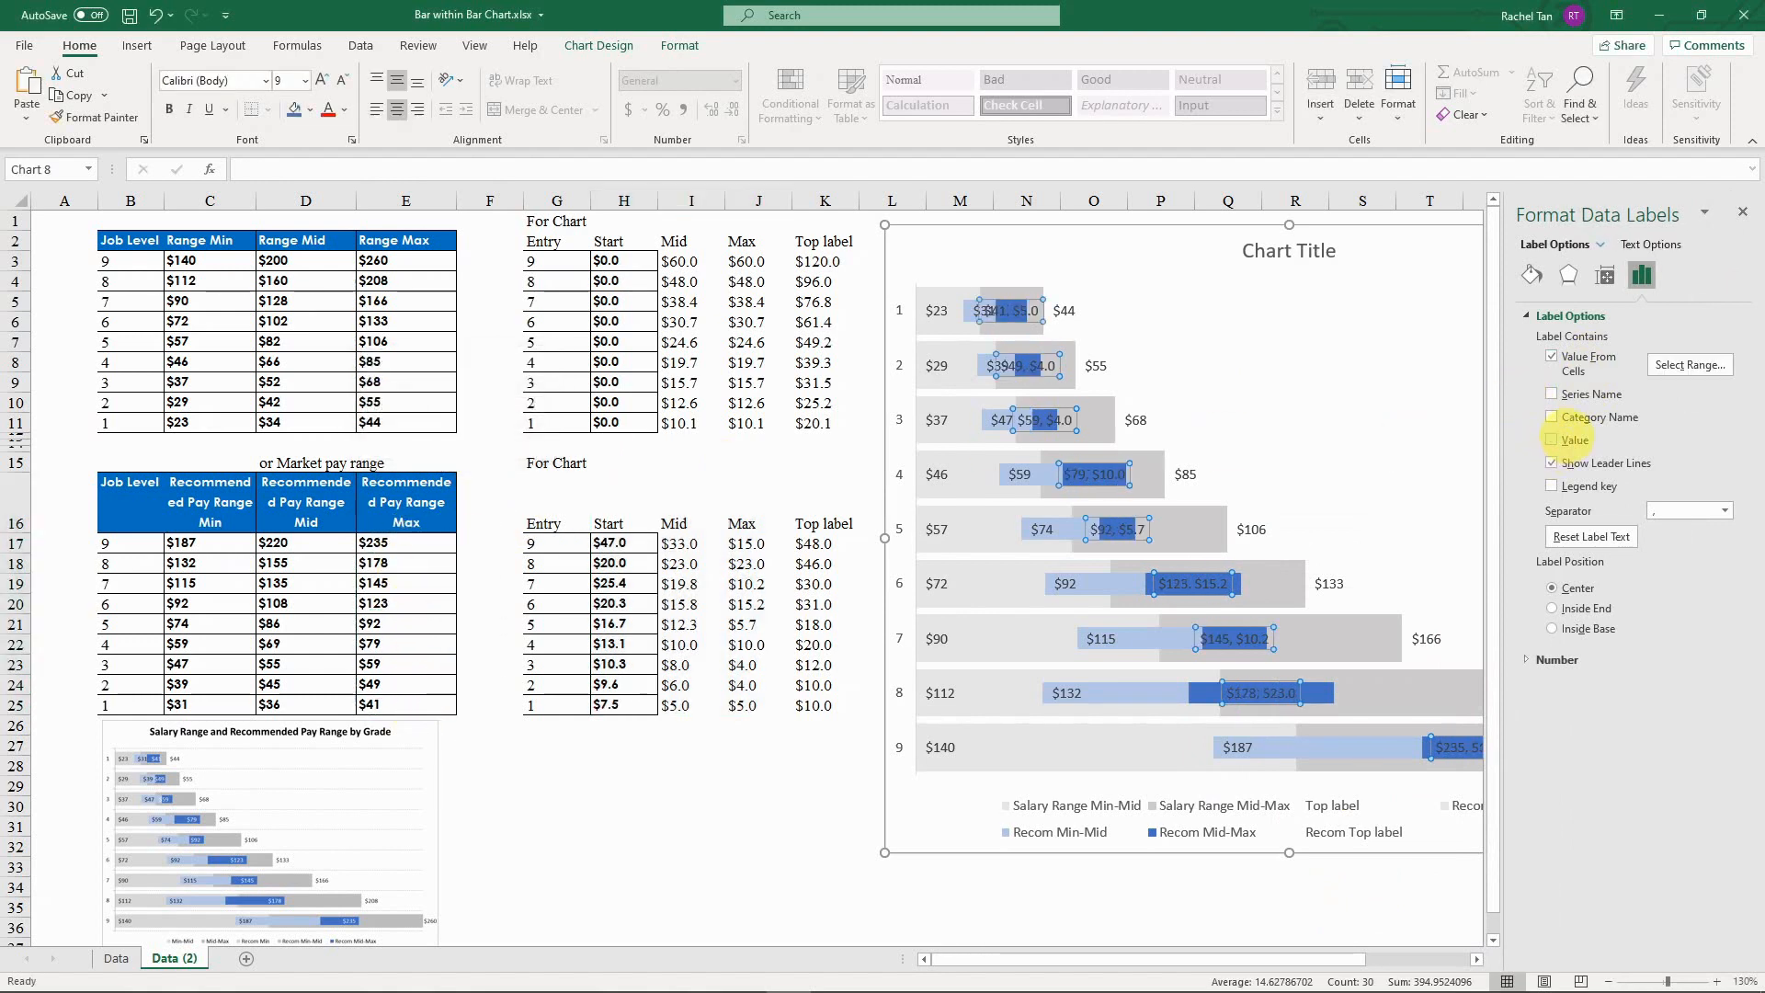
click(1553, 439)
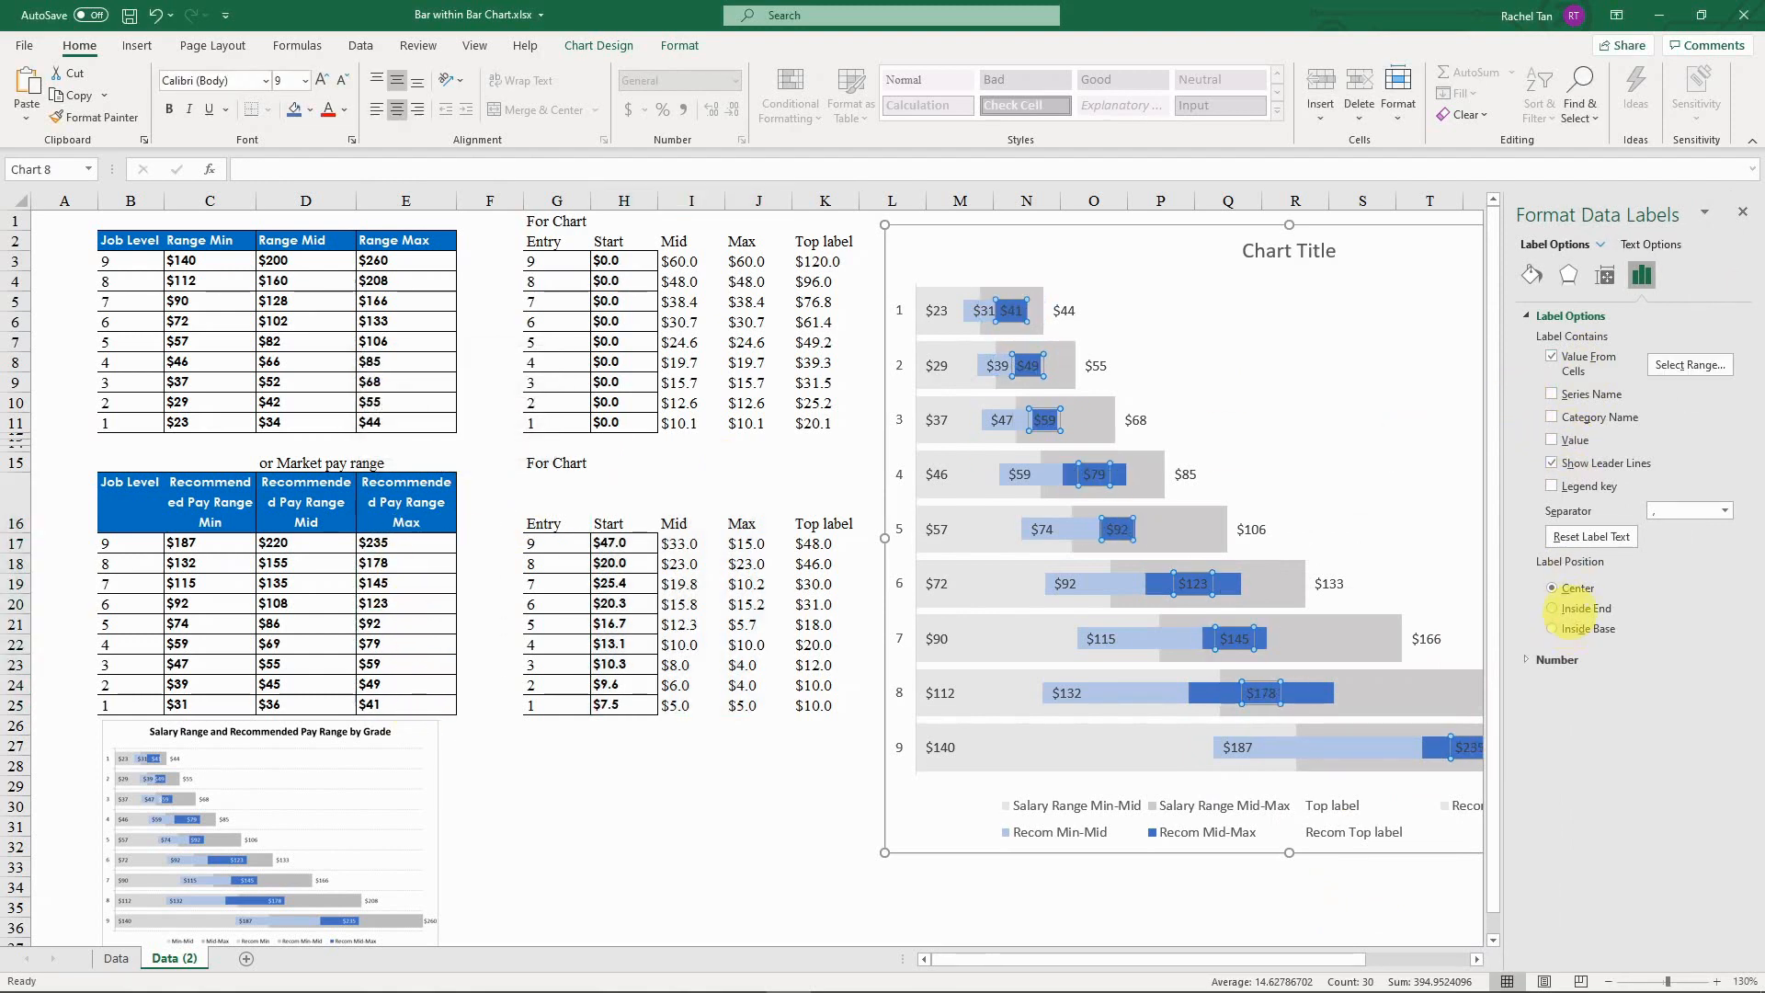
click(1552, 608)
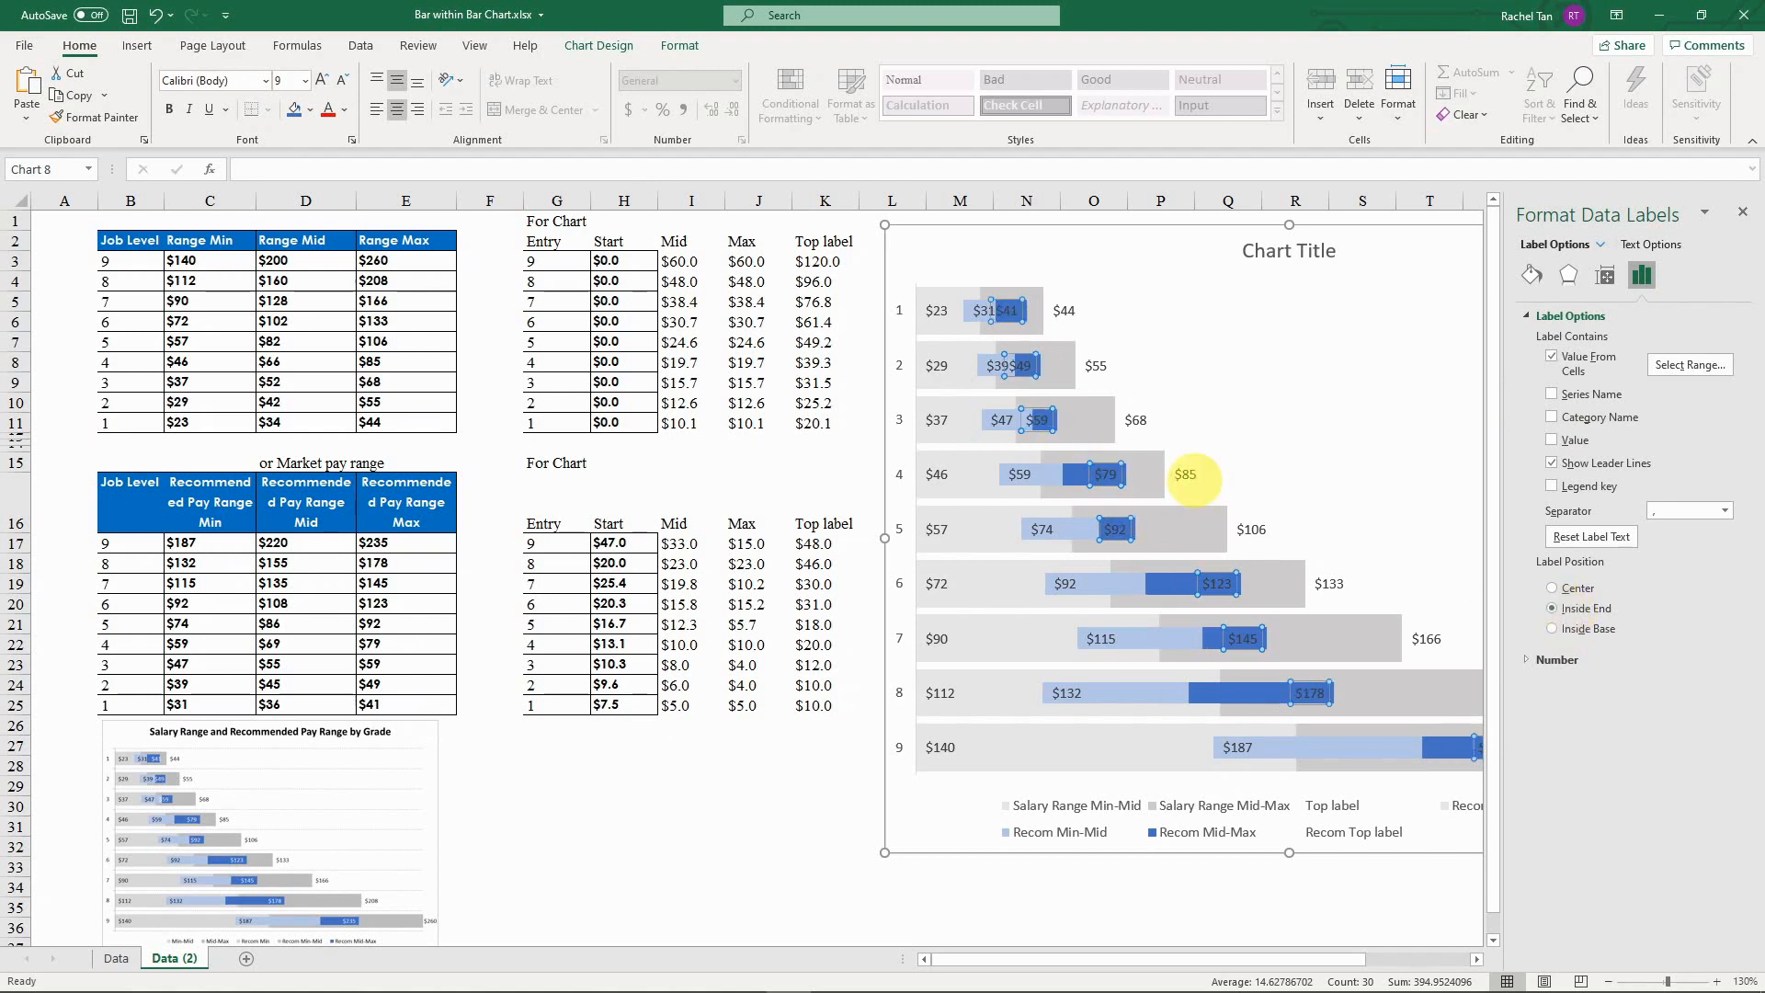
click(1742, 212)
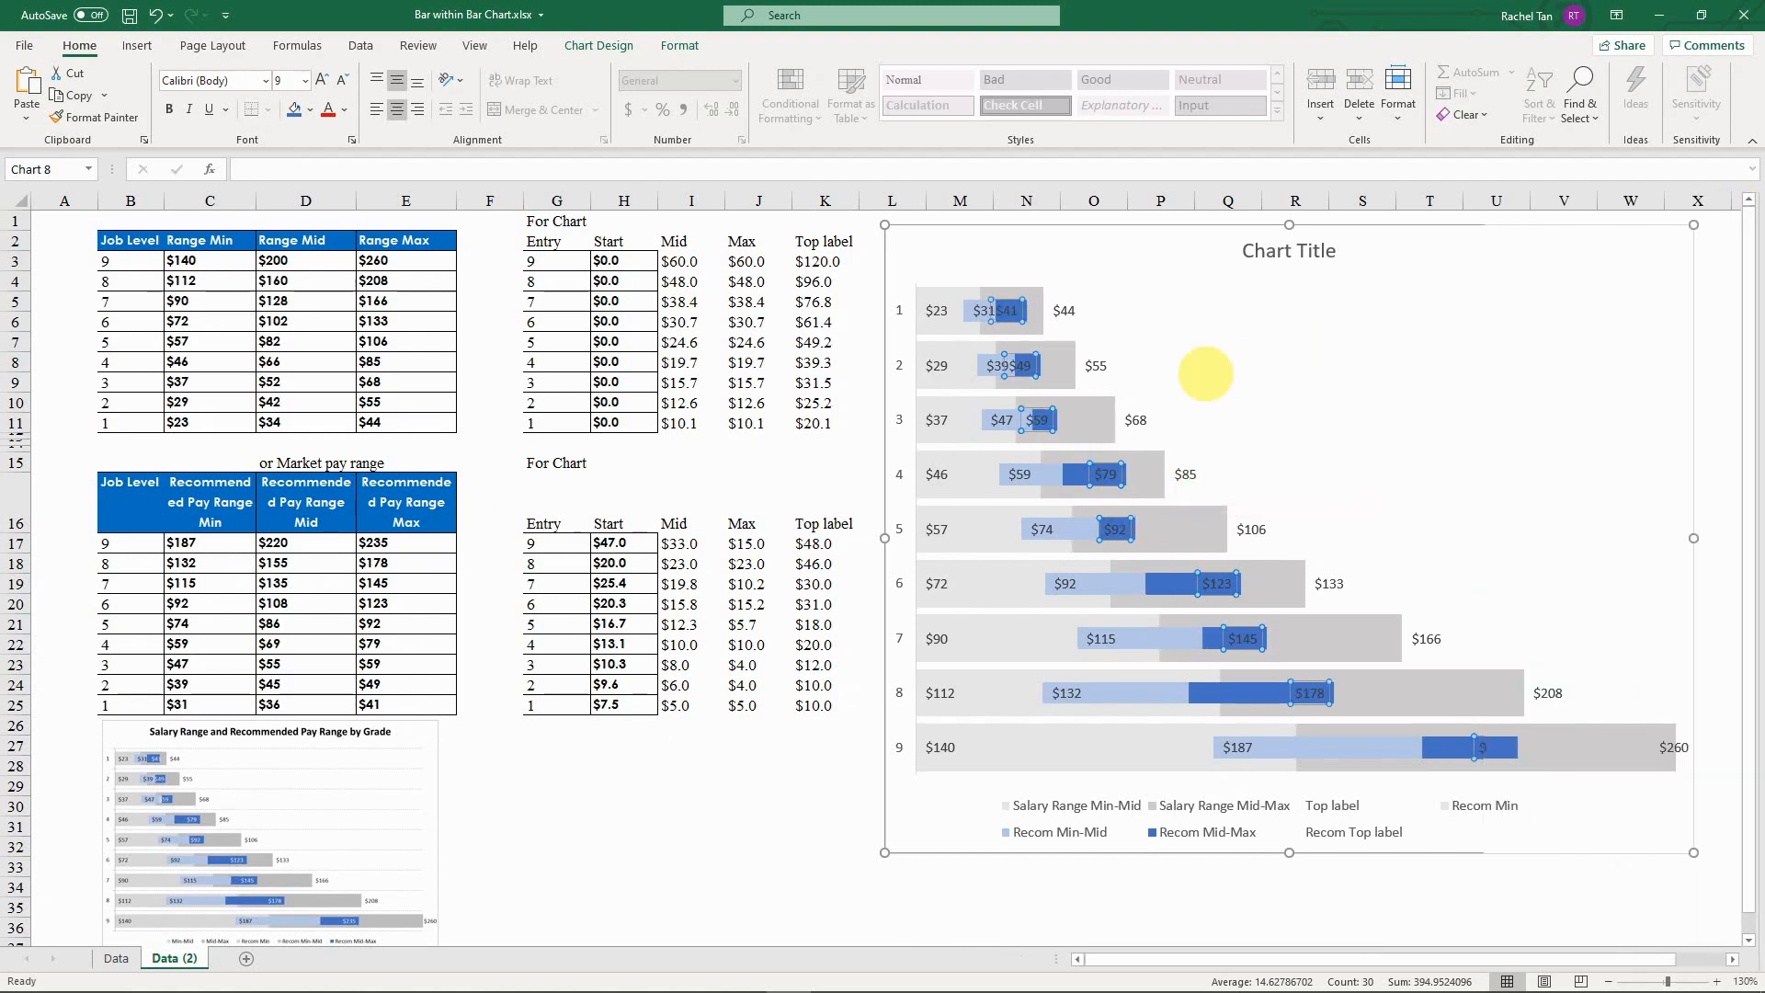
right_click(1109, 527)
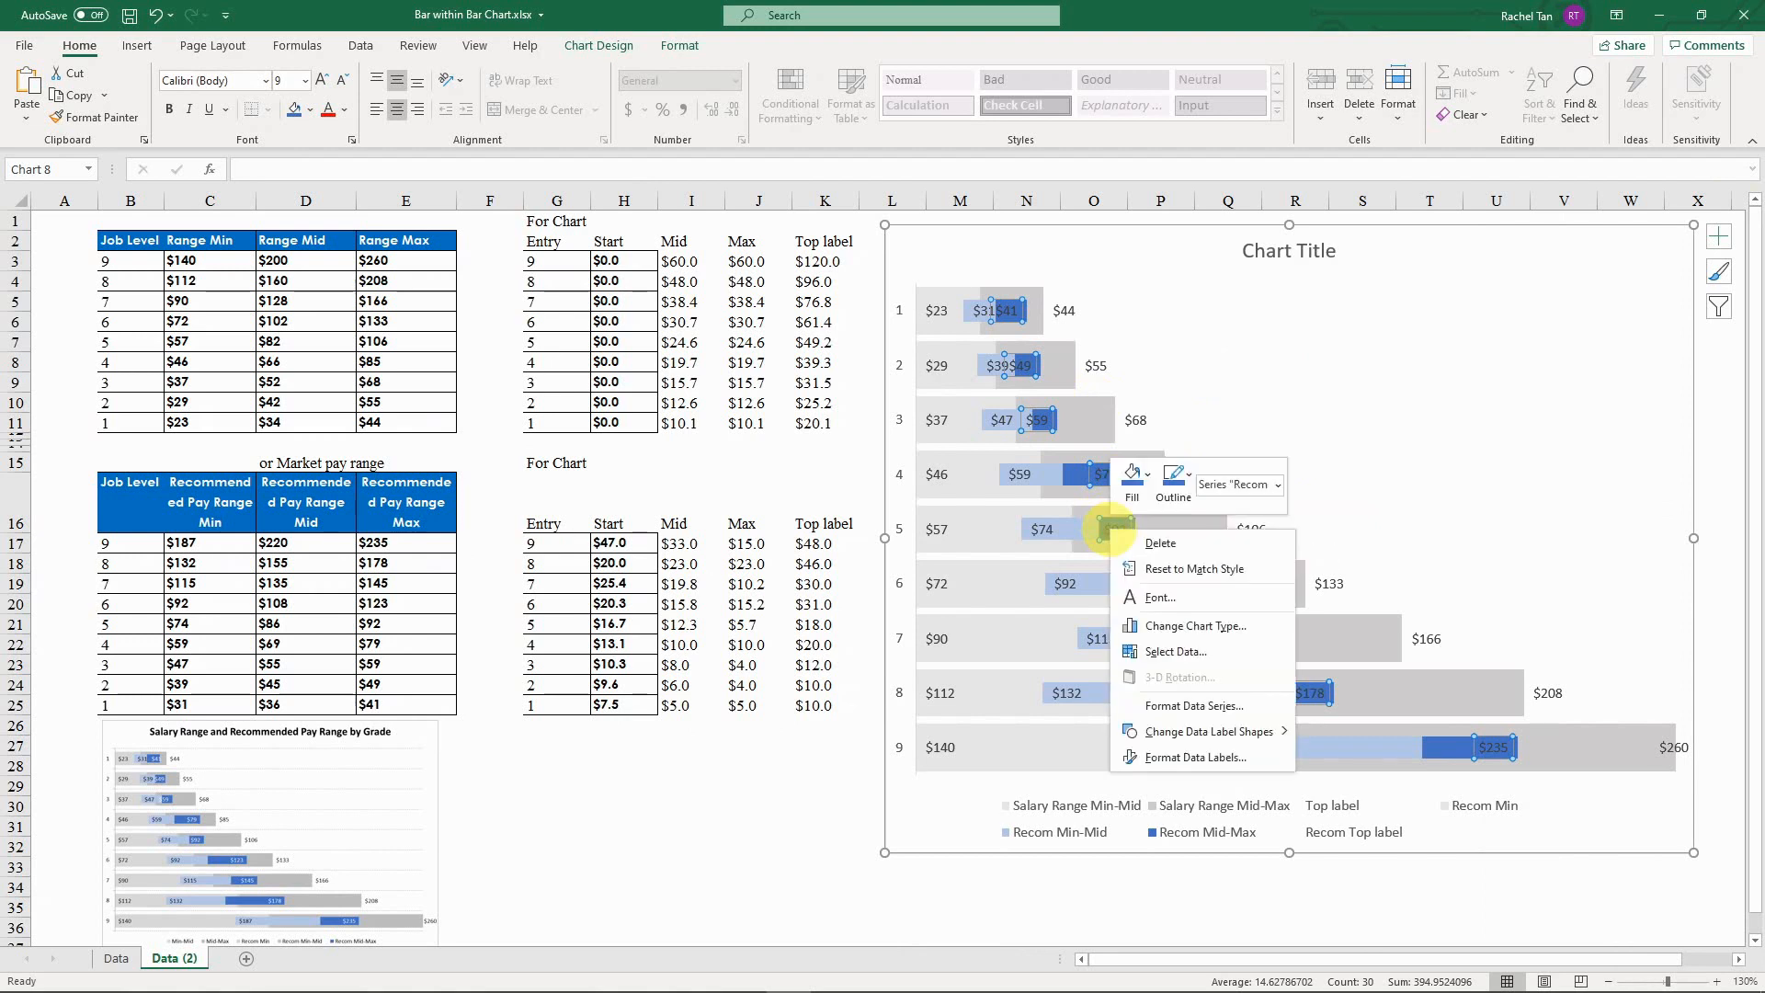
click(1133, 477)
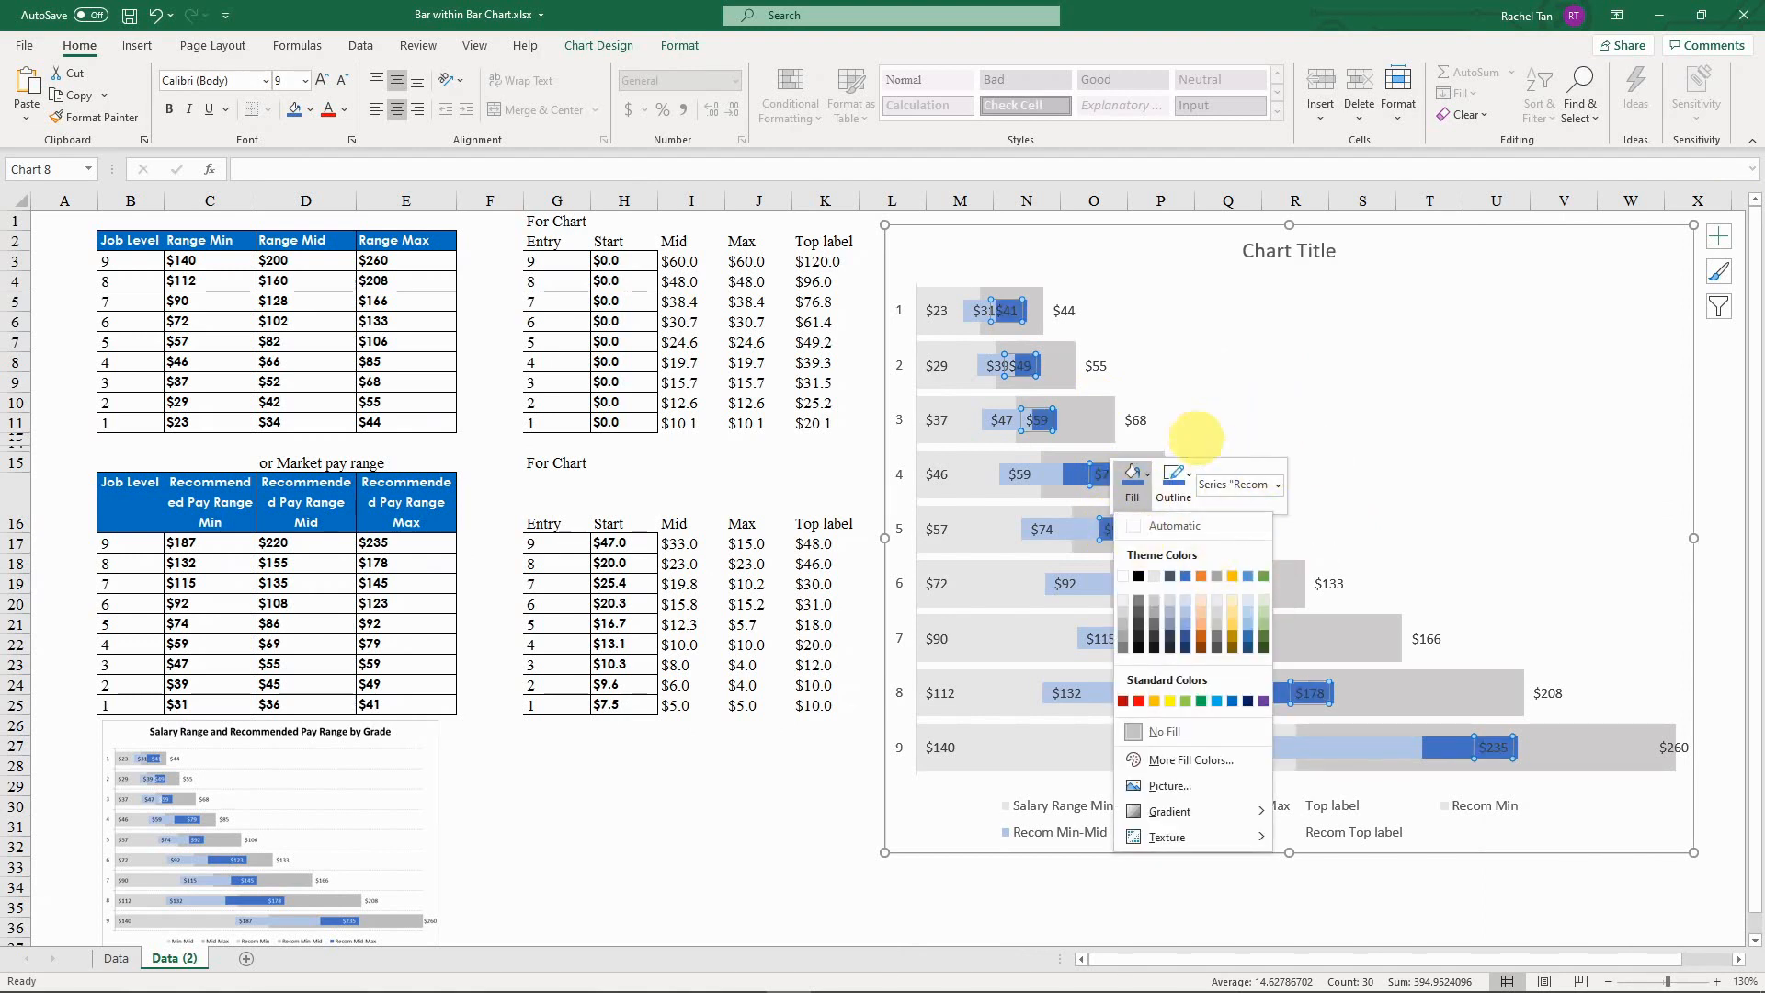
click(1180, 428)
right_click(1108, 478)
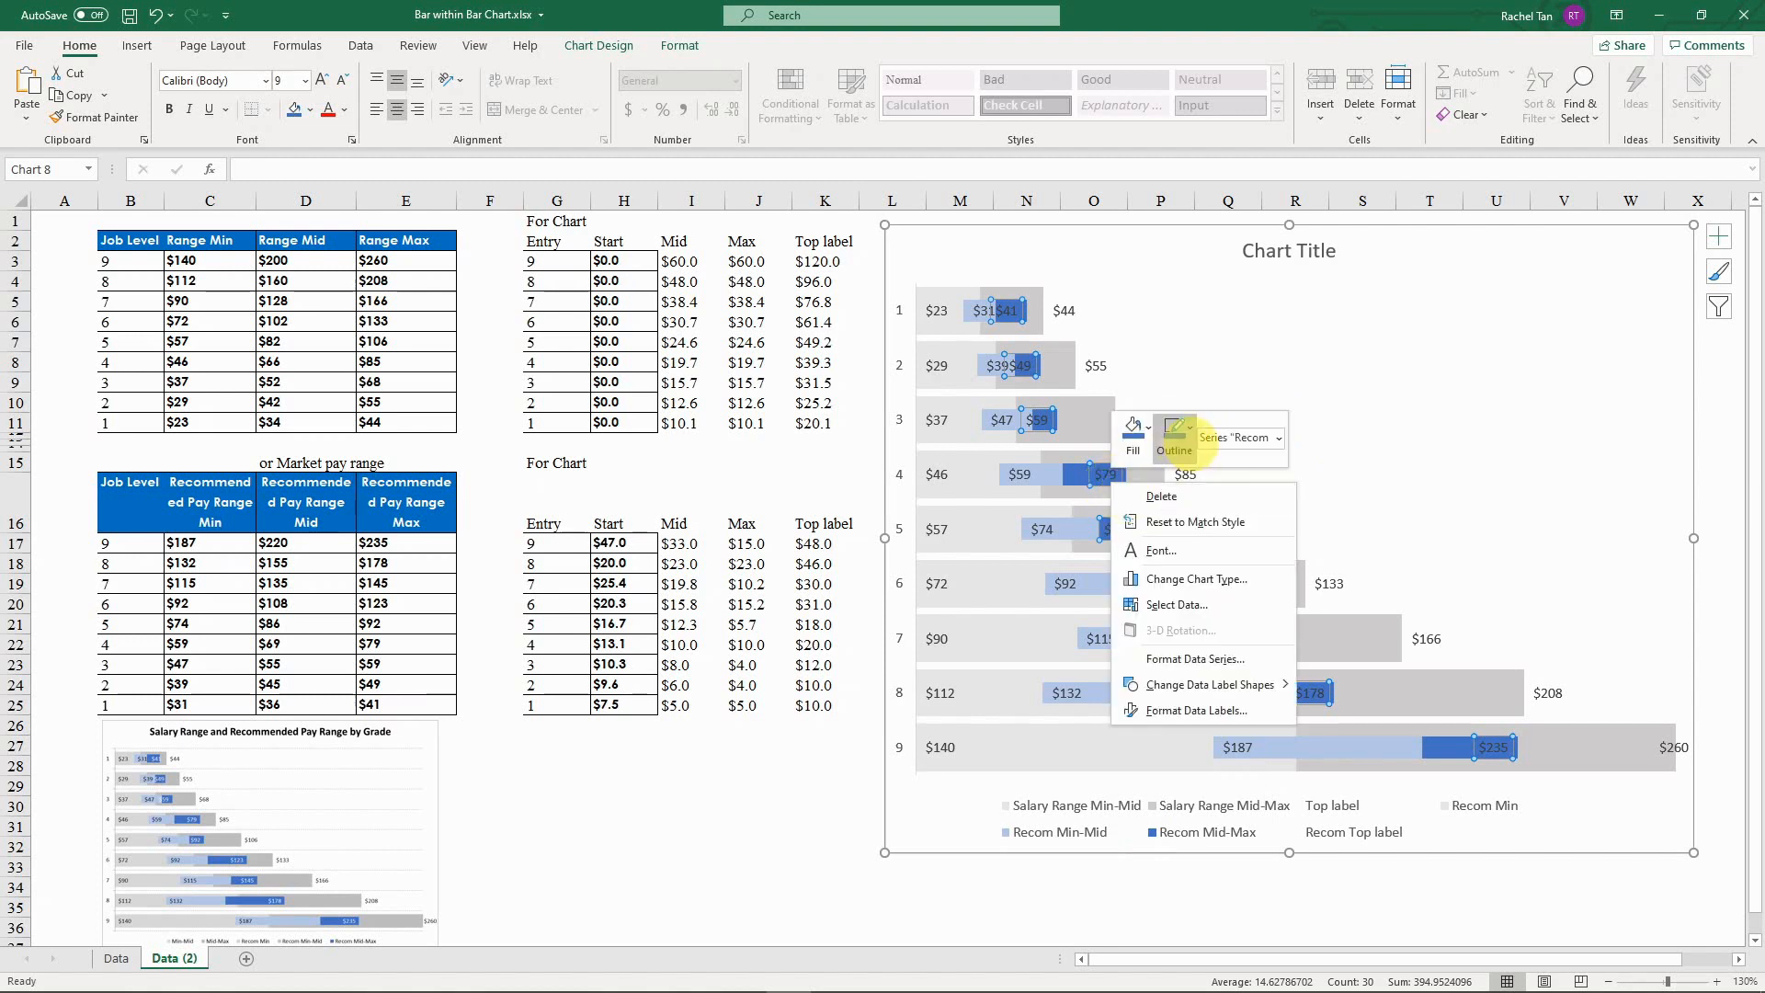
Step: Set the font color of the Recom Mid-Max data labels to white
click(344, 110)
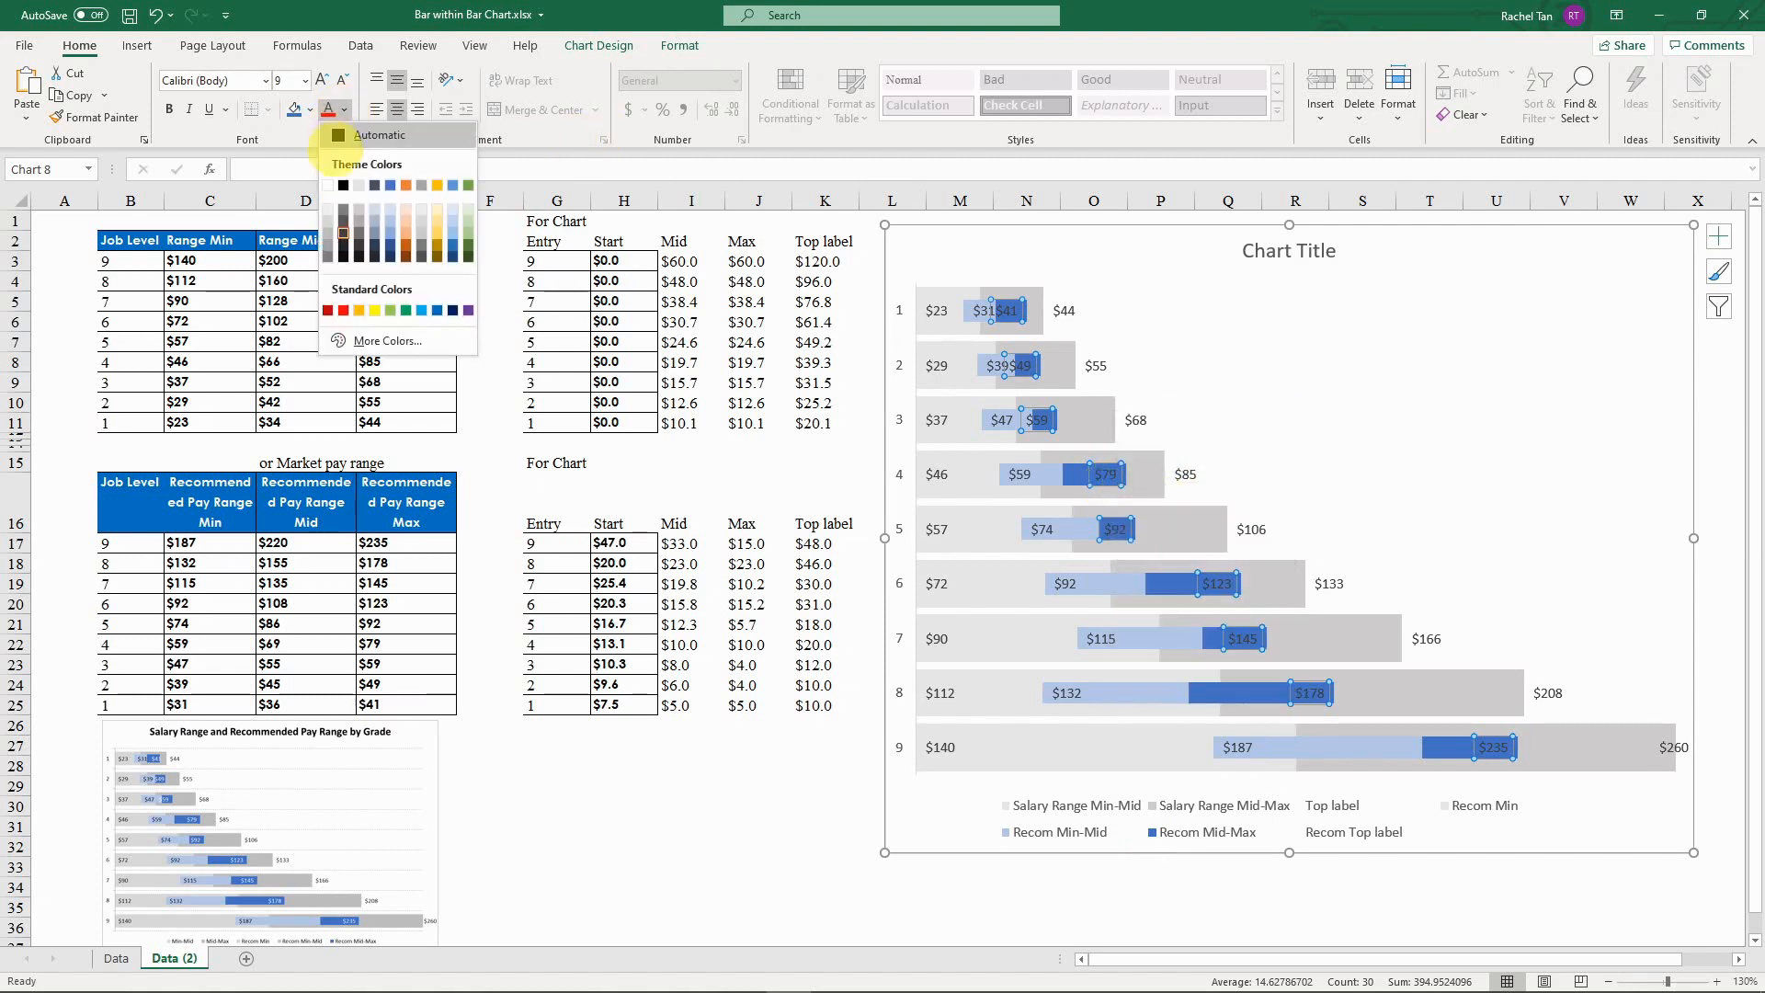
click(358, 189)
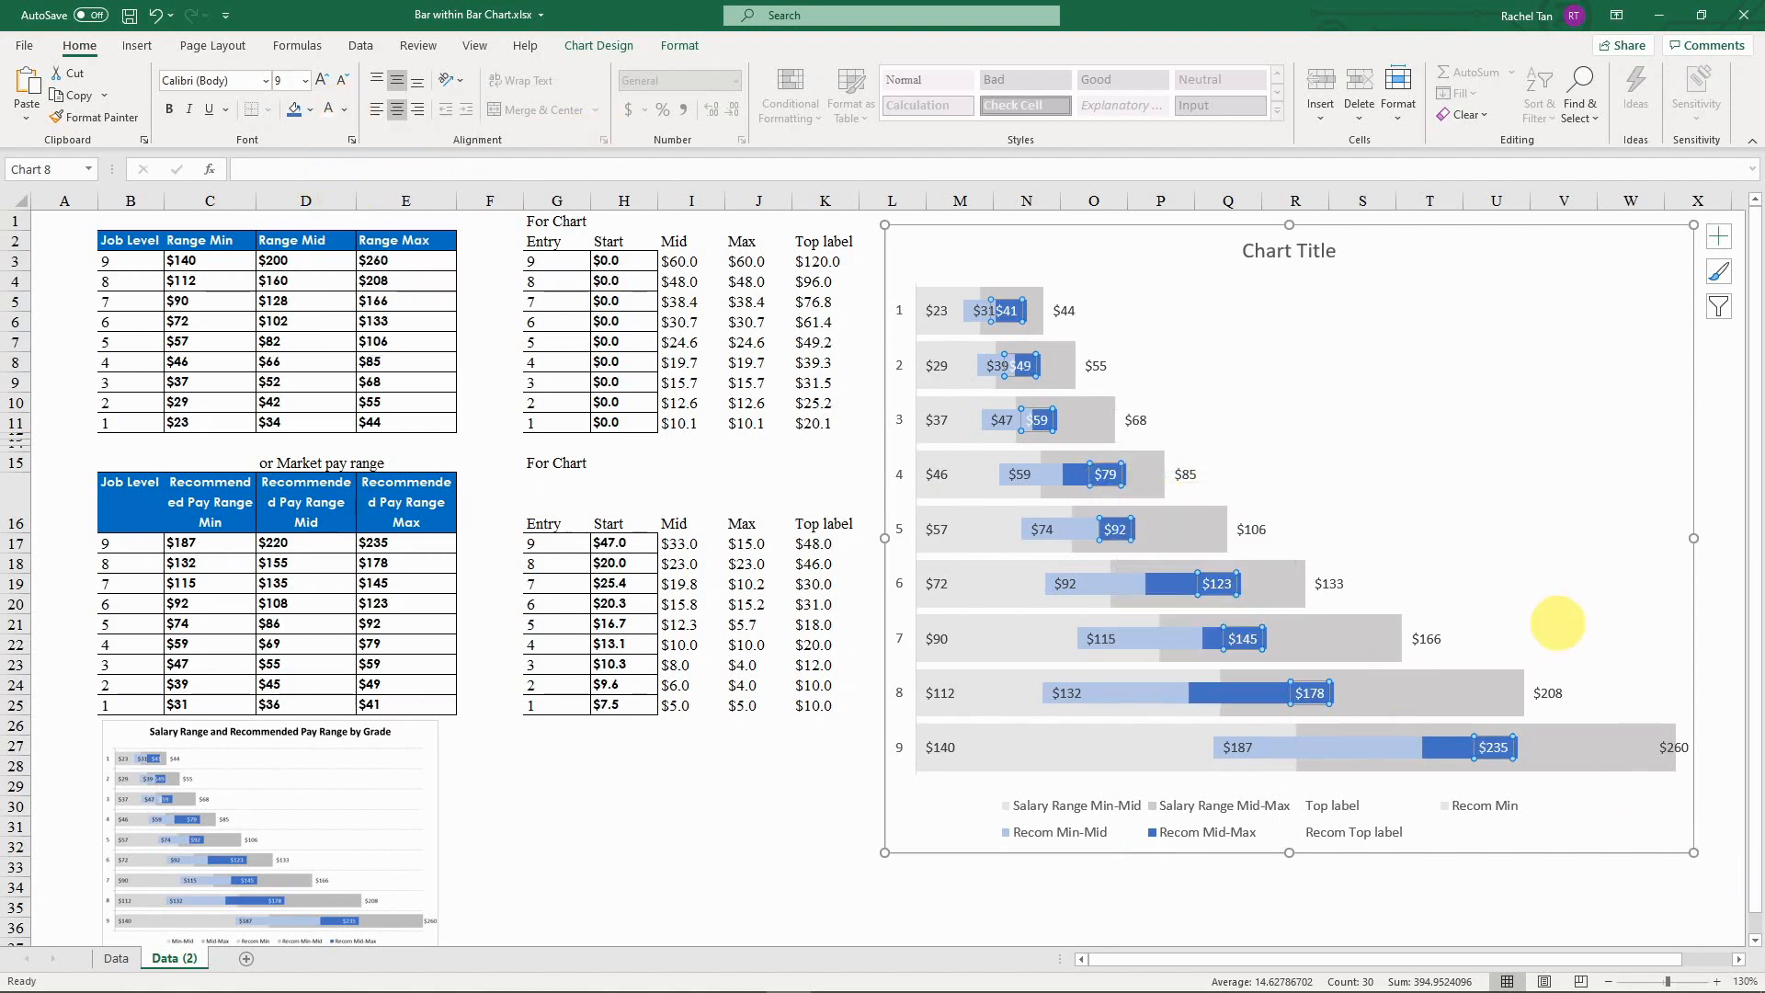
Step: Remove the Top label, Recom Min and Recom Top label entries from the large chart's legend
click(1609, 629)
click(1595, 860)
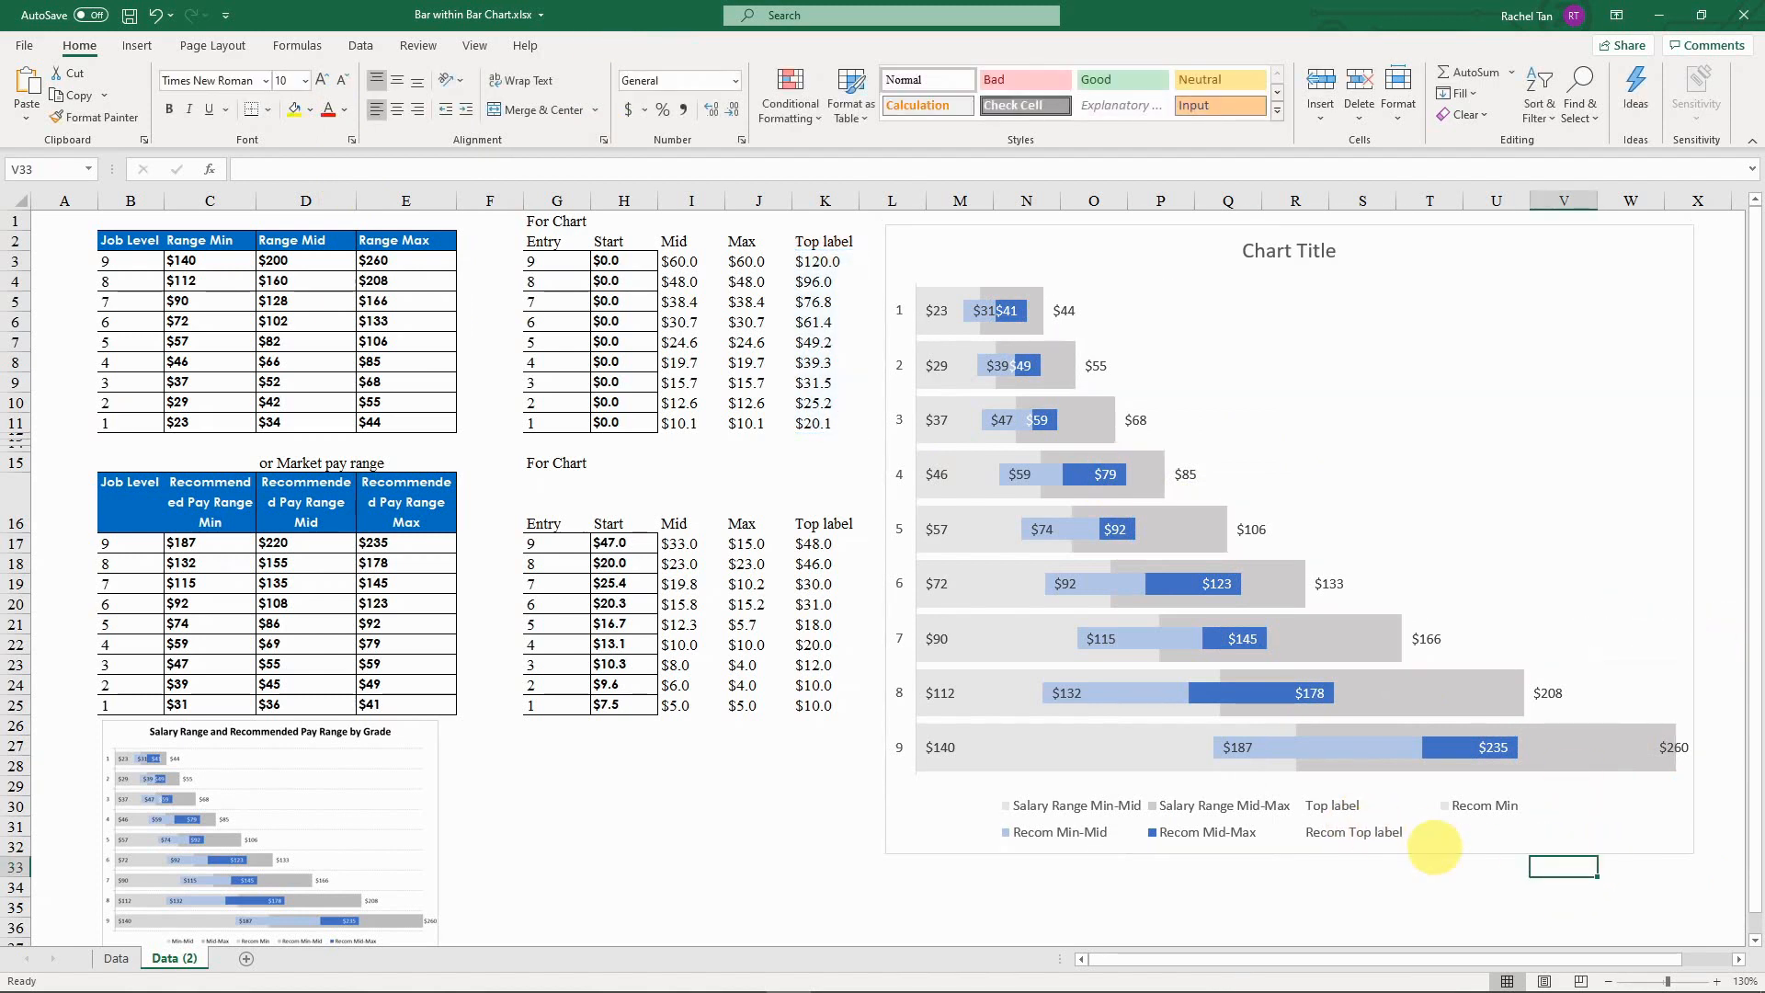
click(1332, 807)
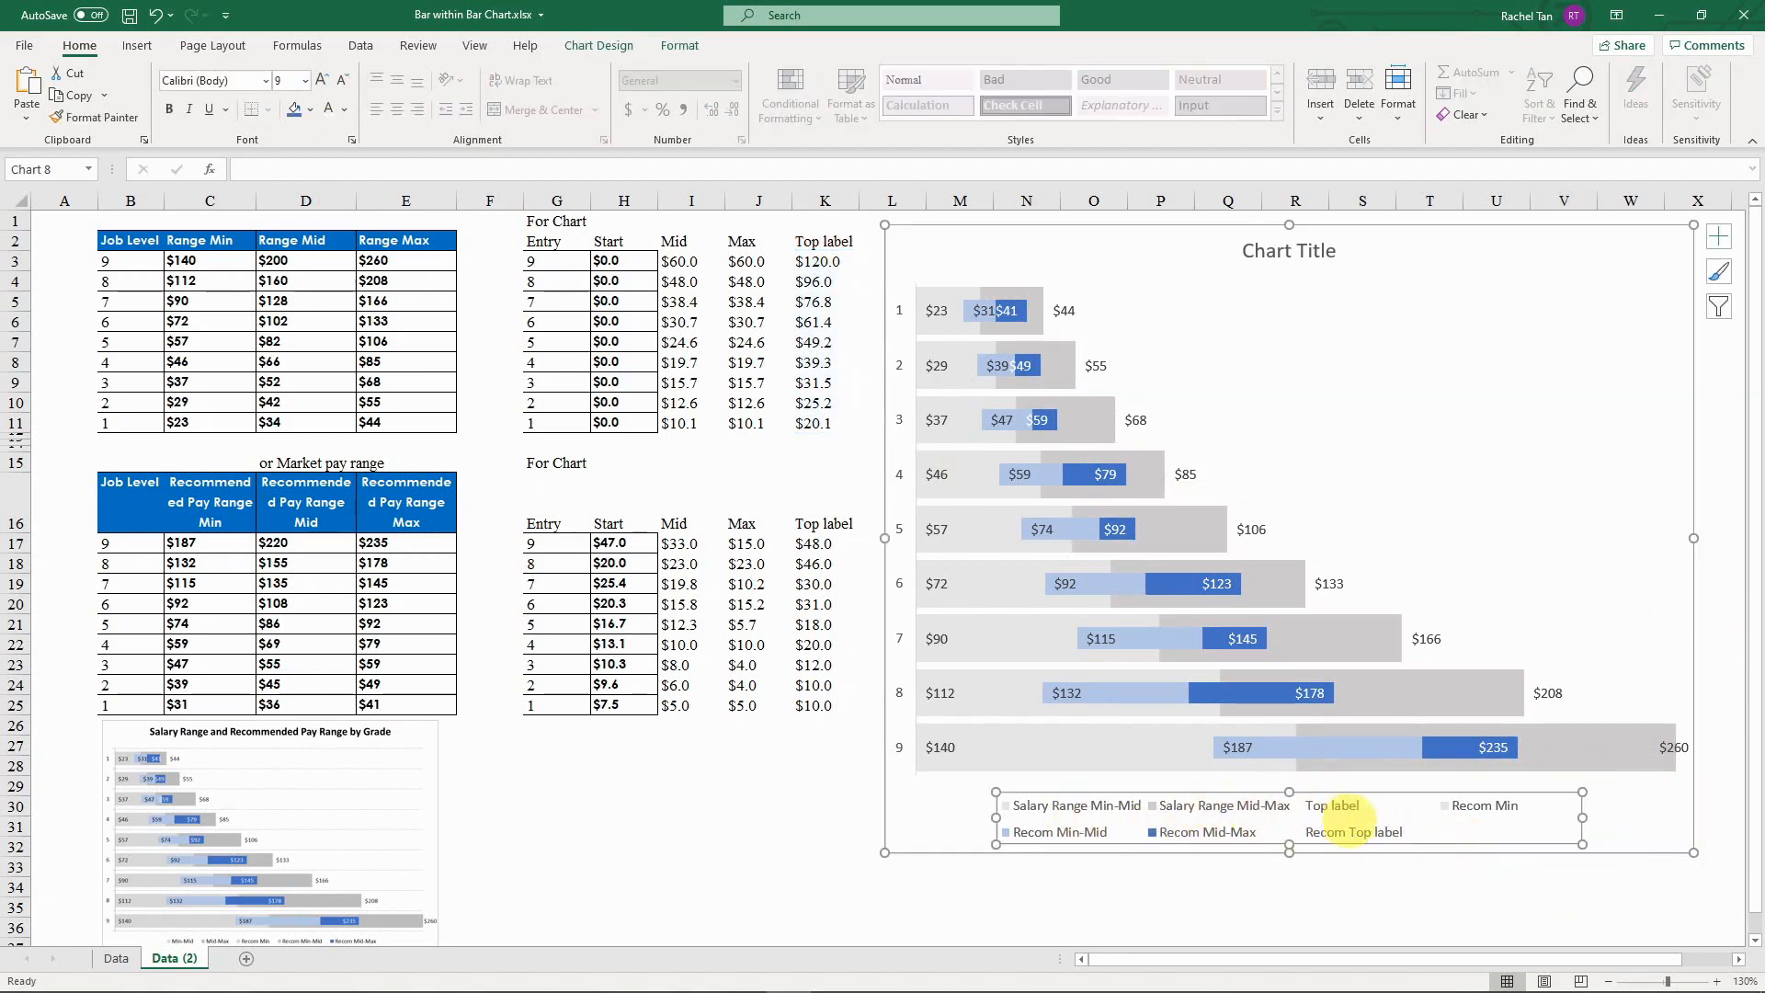
click(1340, 806)
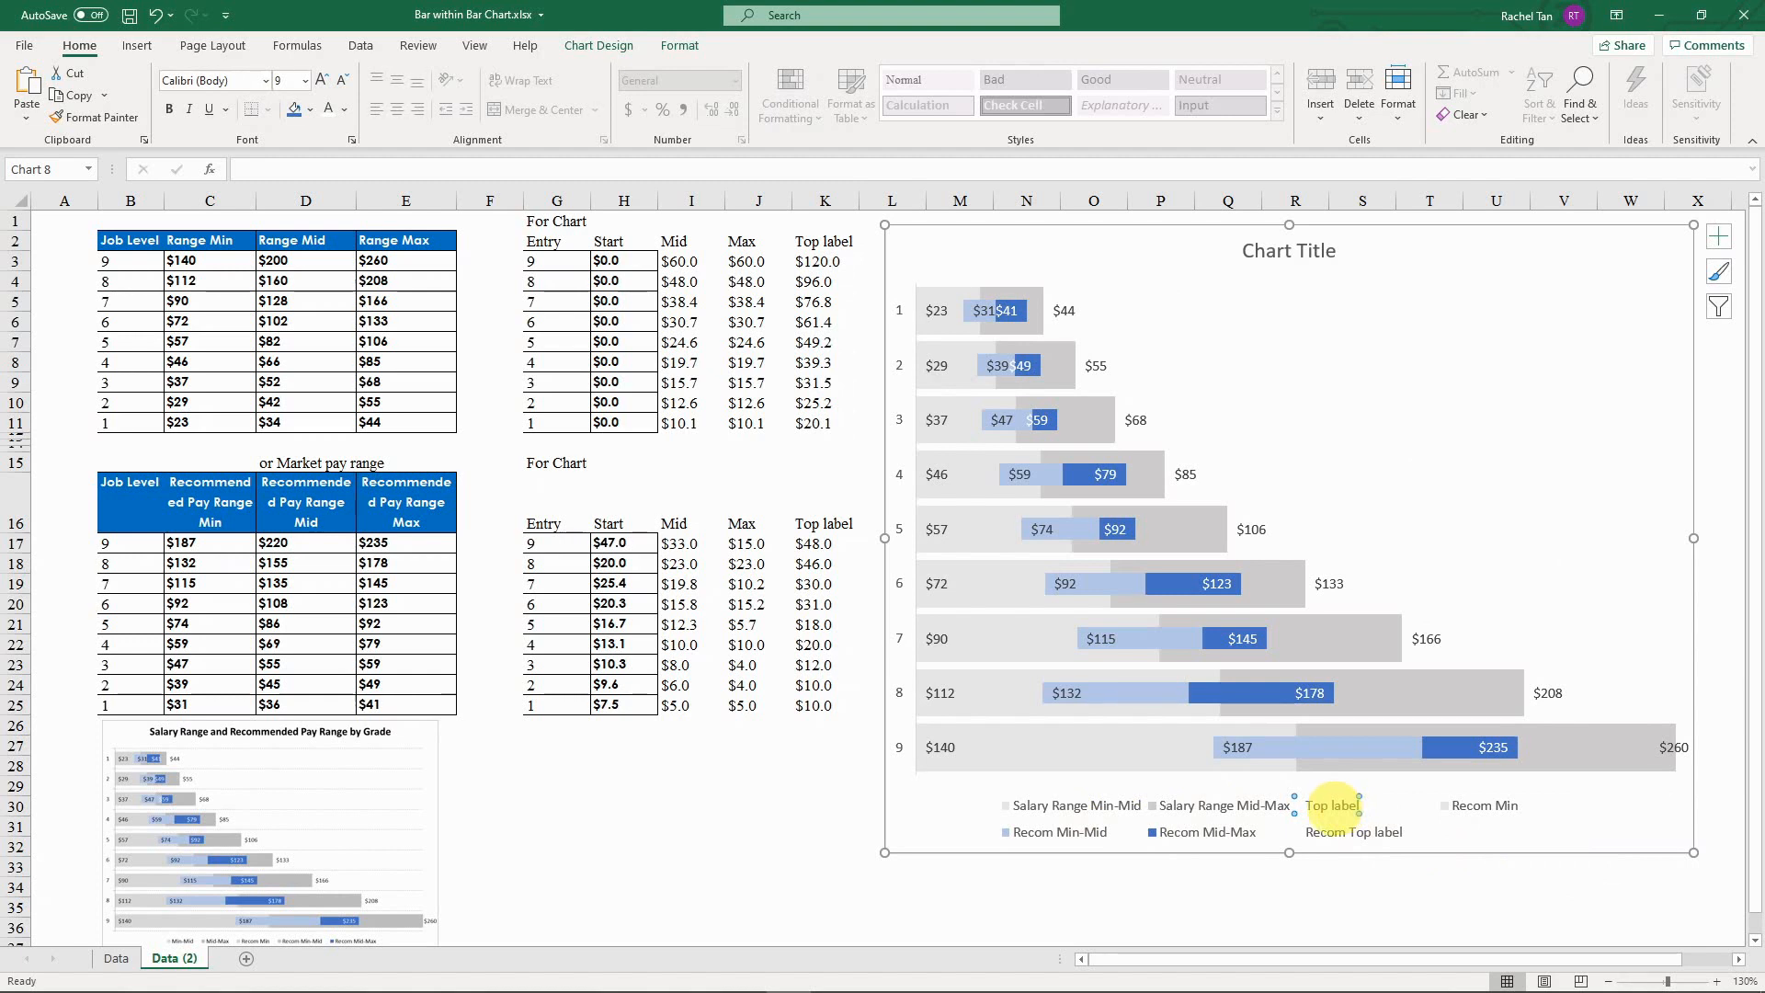
key(Delete)
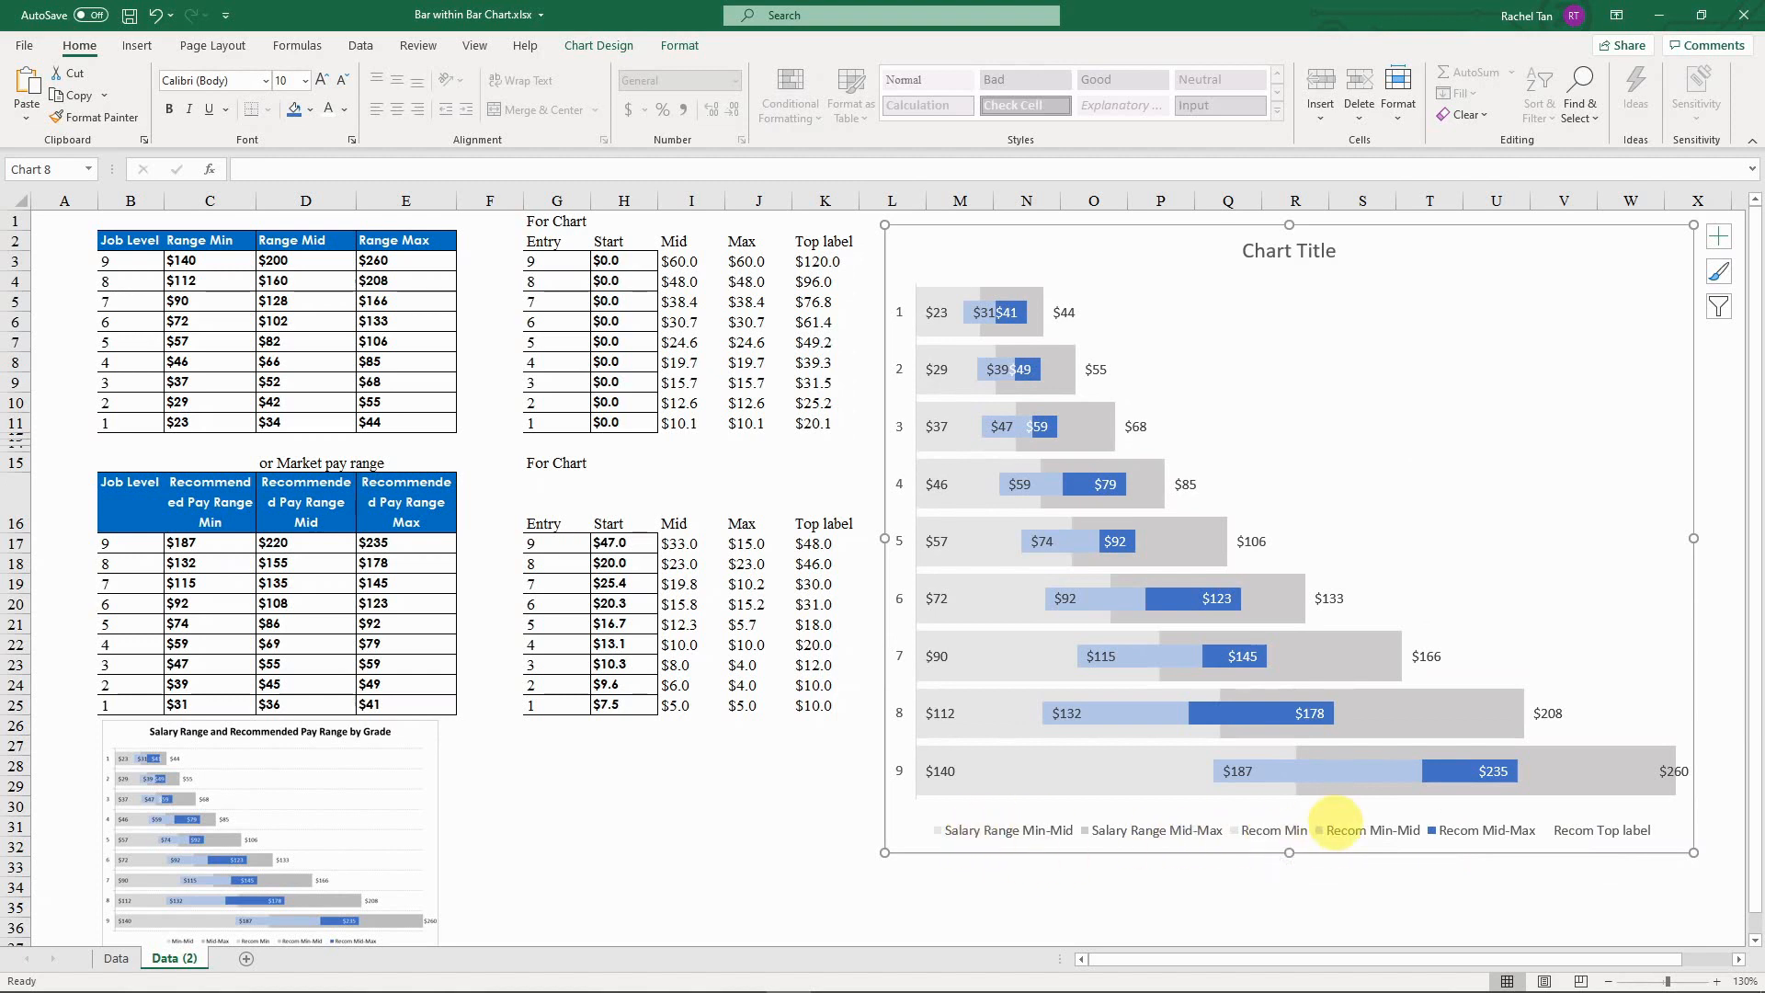
click(1273, 830)
click(1272, 831)
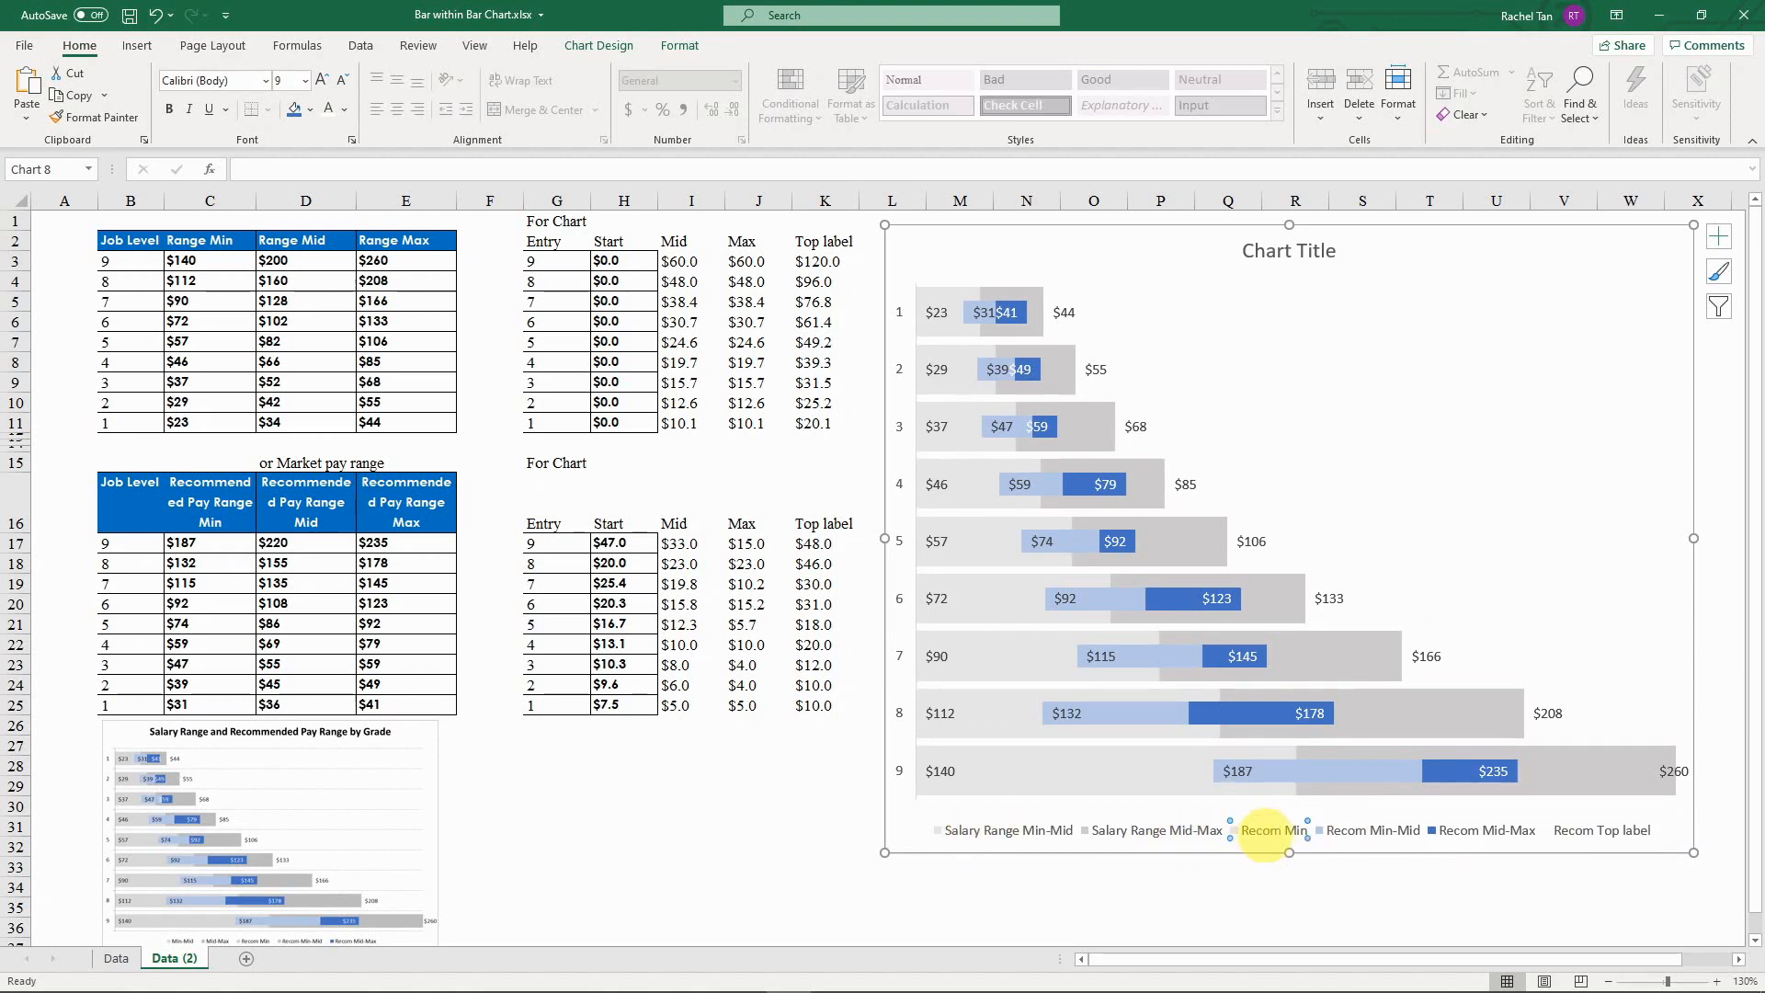
key(Delete)
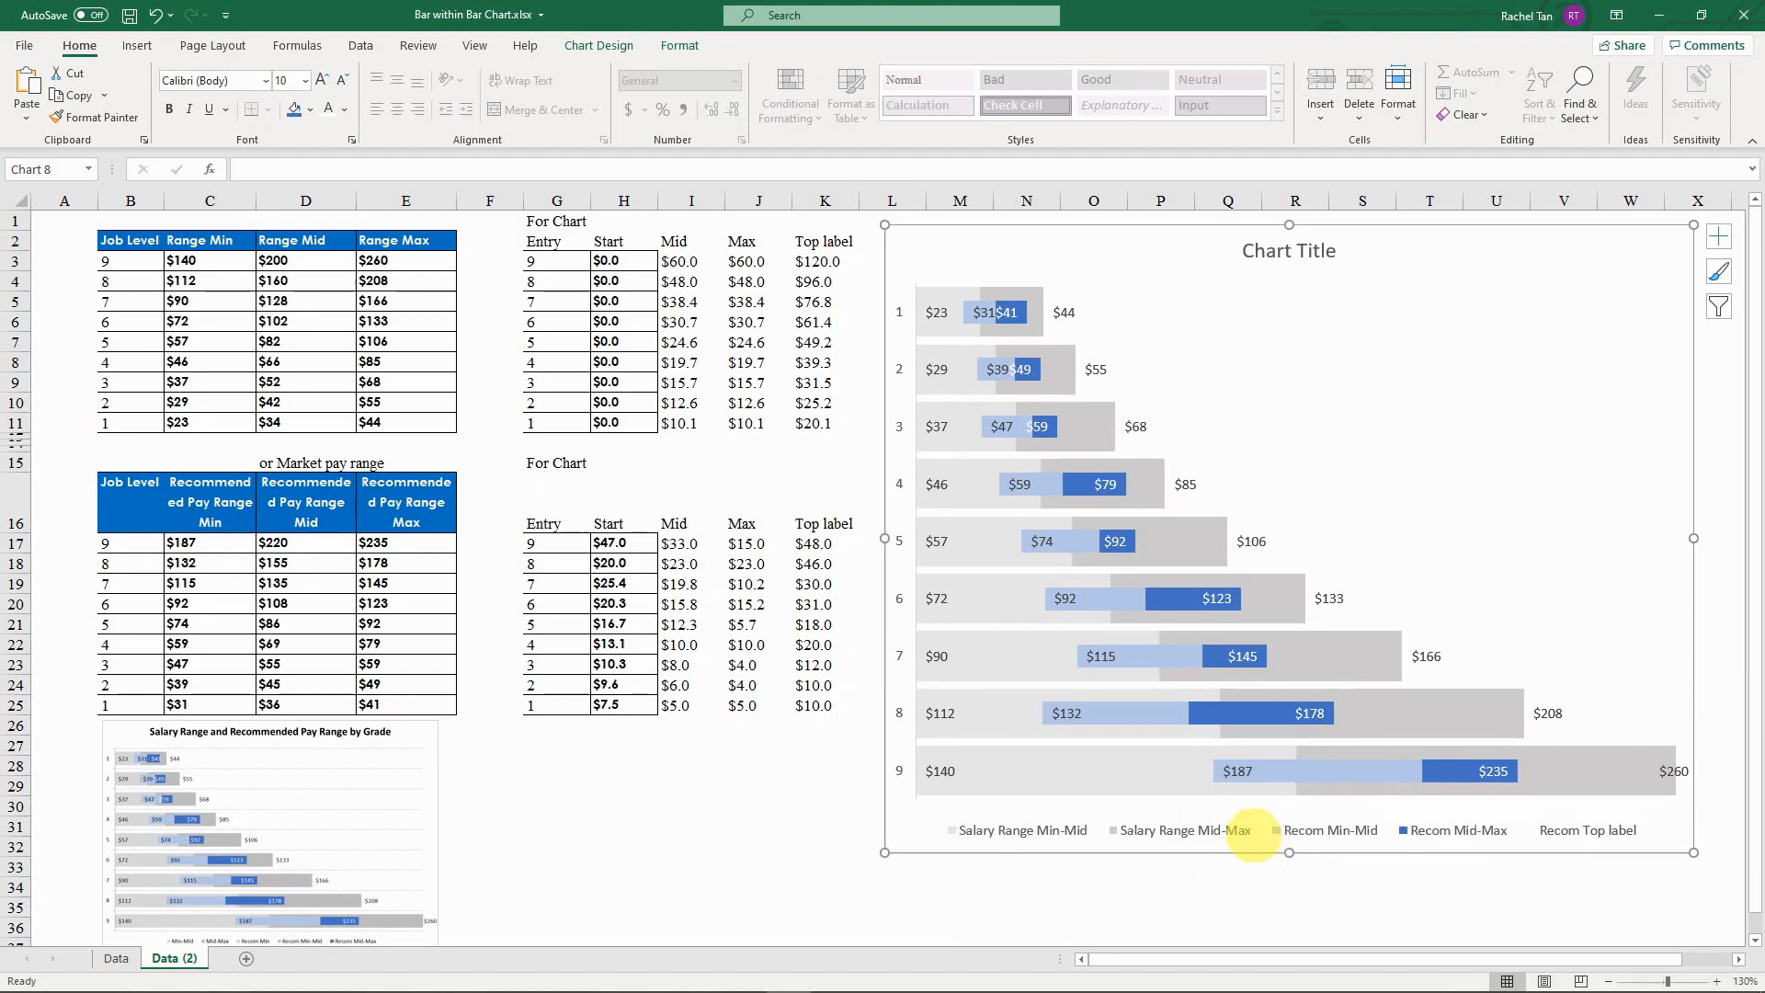
click(1560, 830)
click(1560, 830)
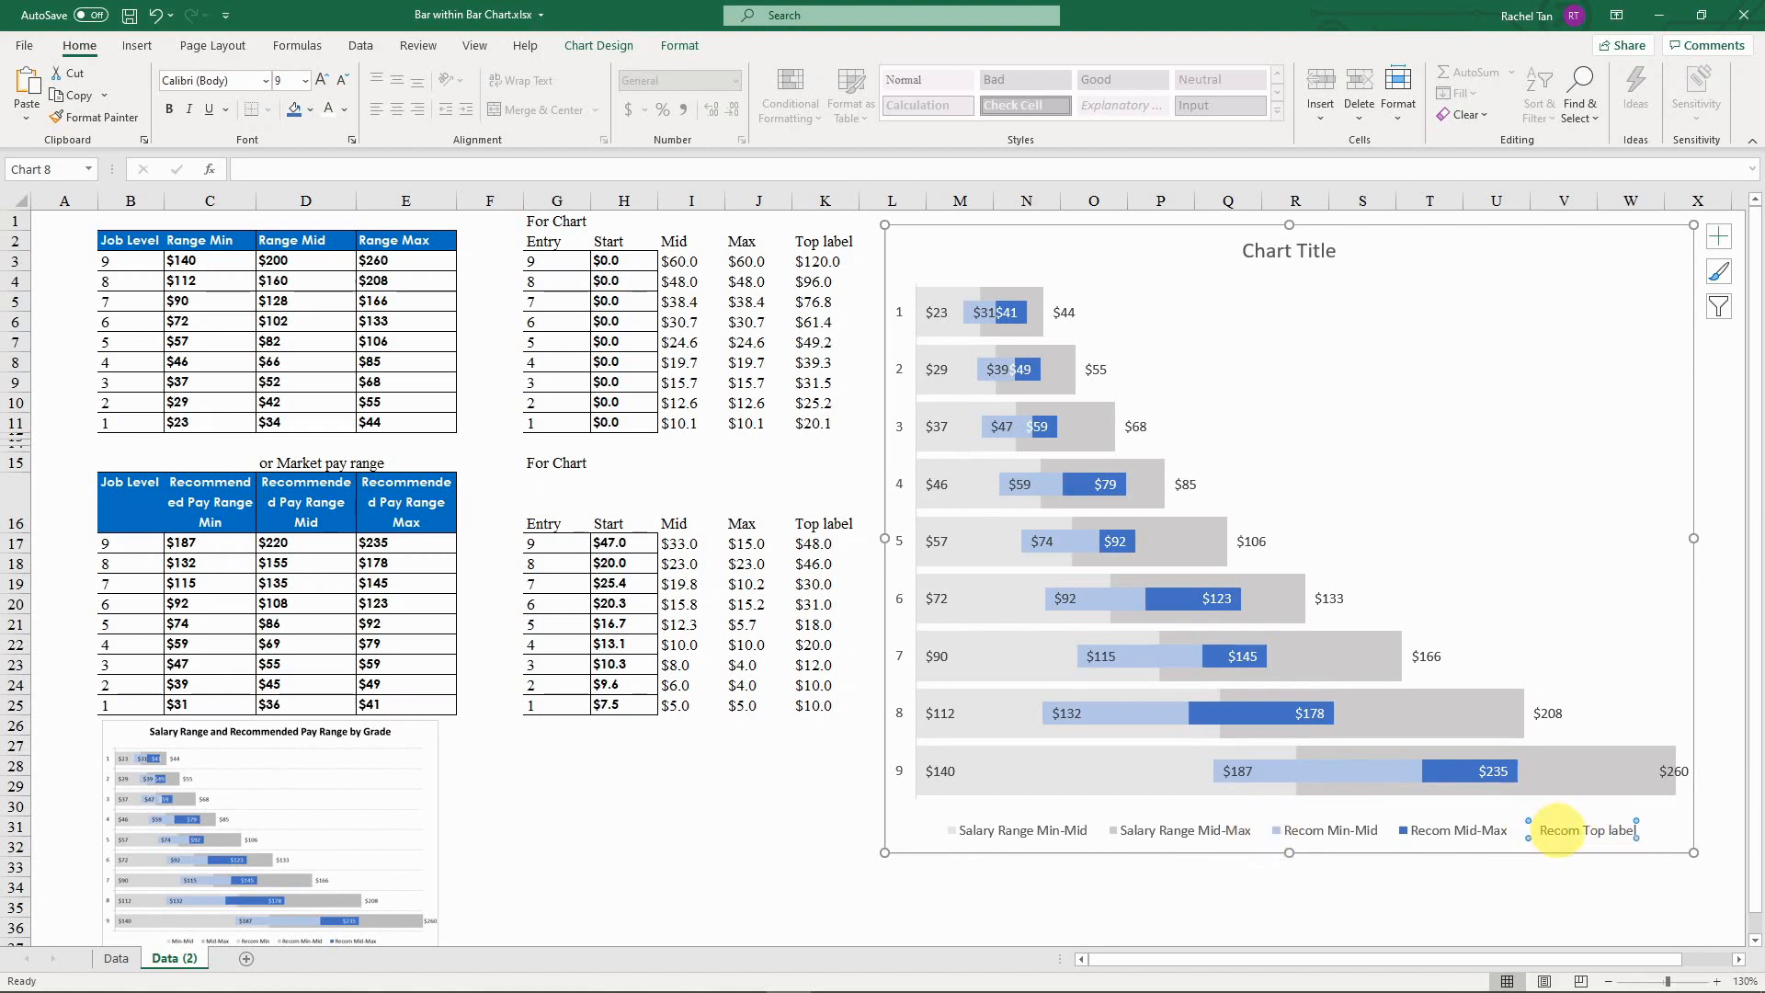
key(Delete)
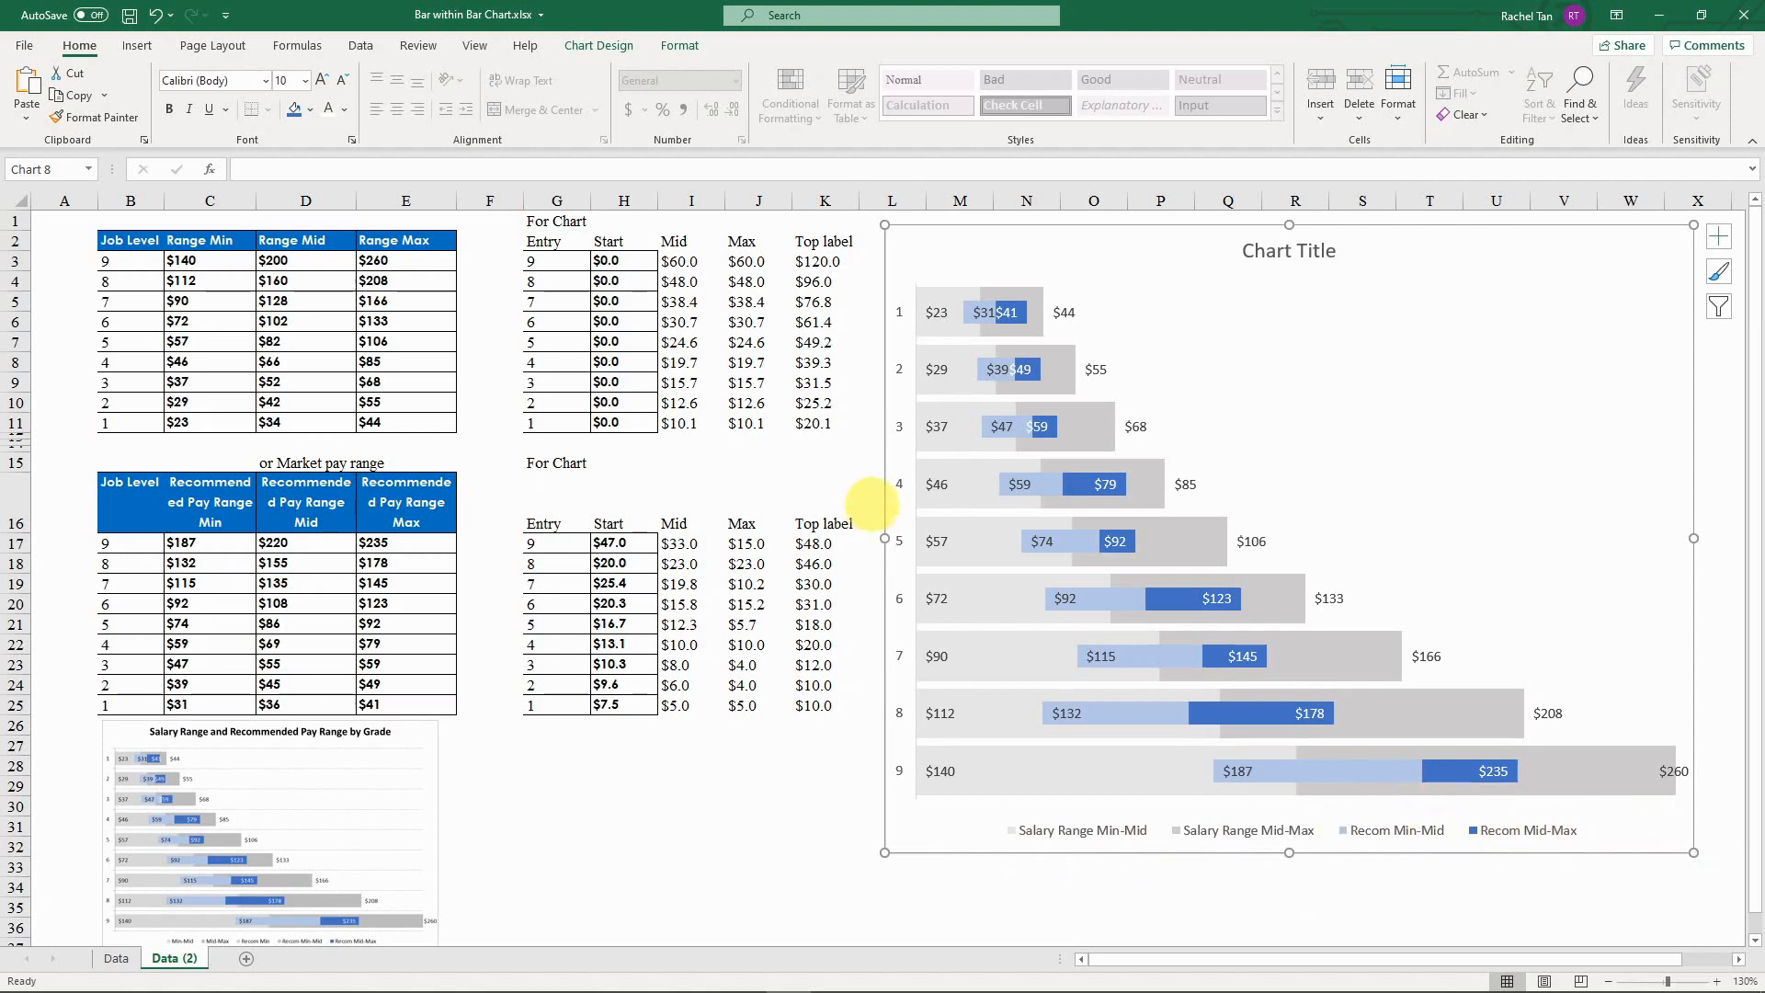
Step: Replace the placeholder chart title with "Salary Range and Recommended Pay Range by Grade"
click(1289, 237)
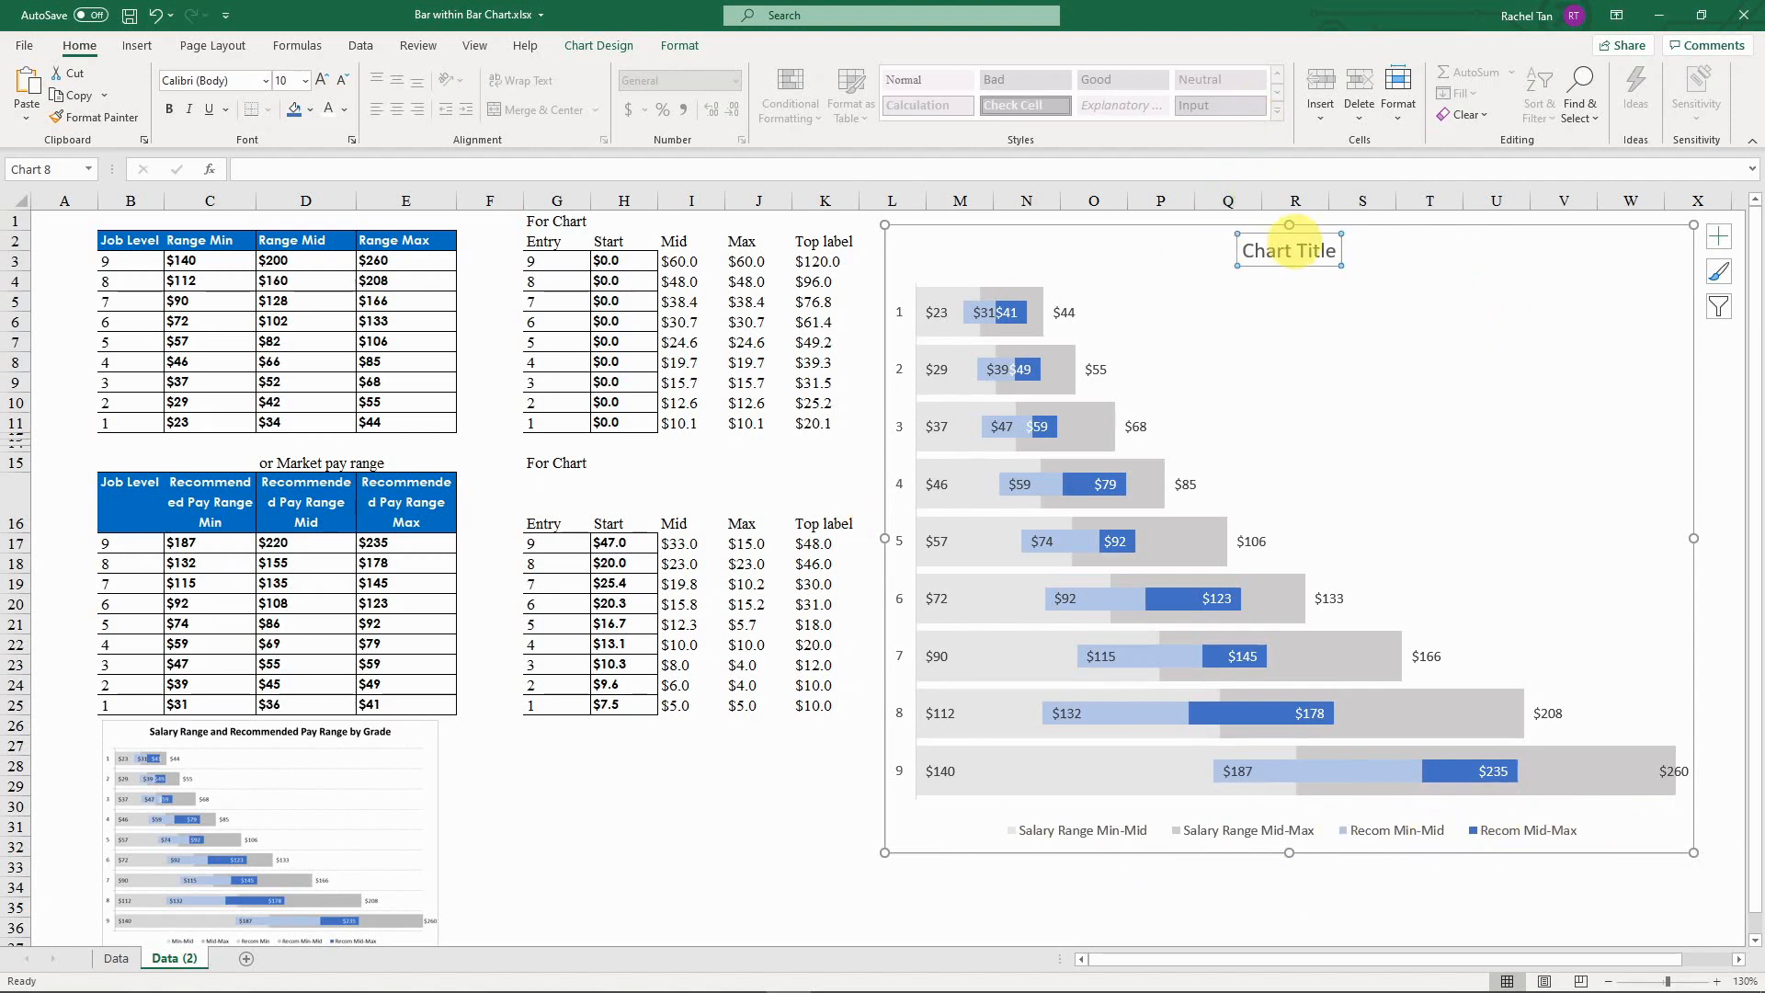
triple_click(1266, 250)
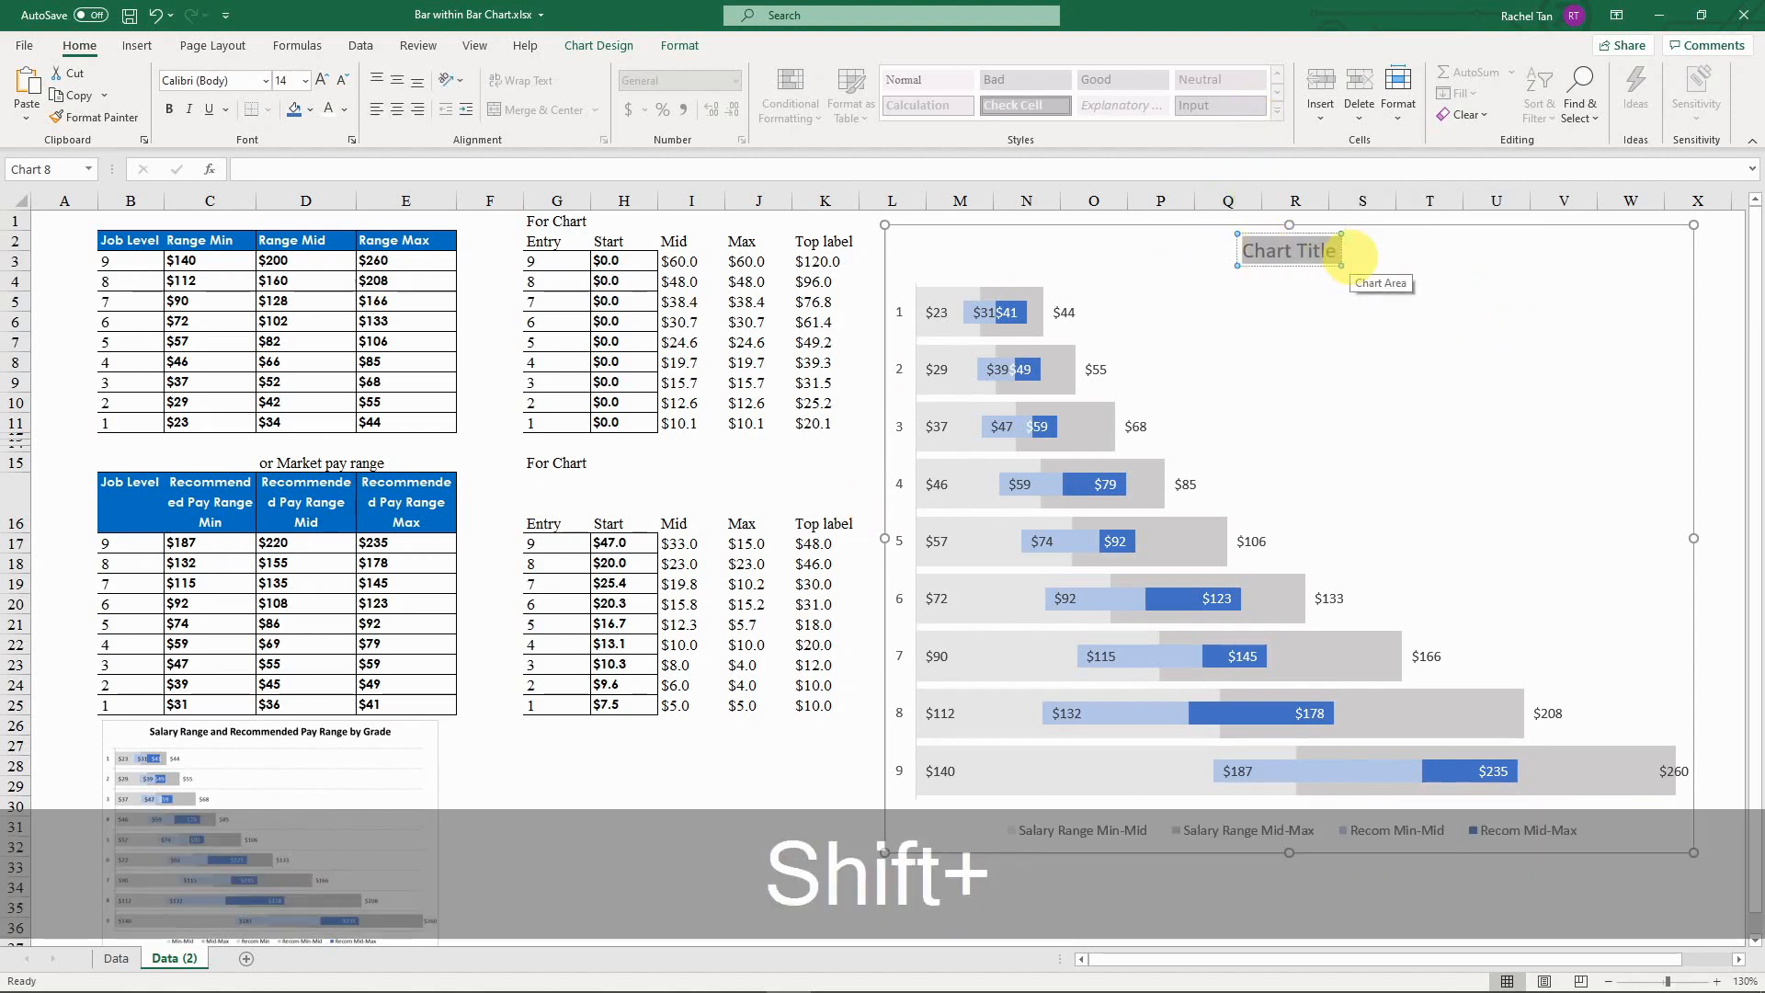
text(Salary)
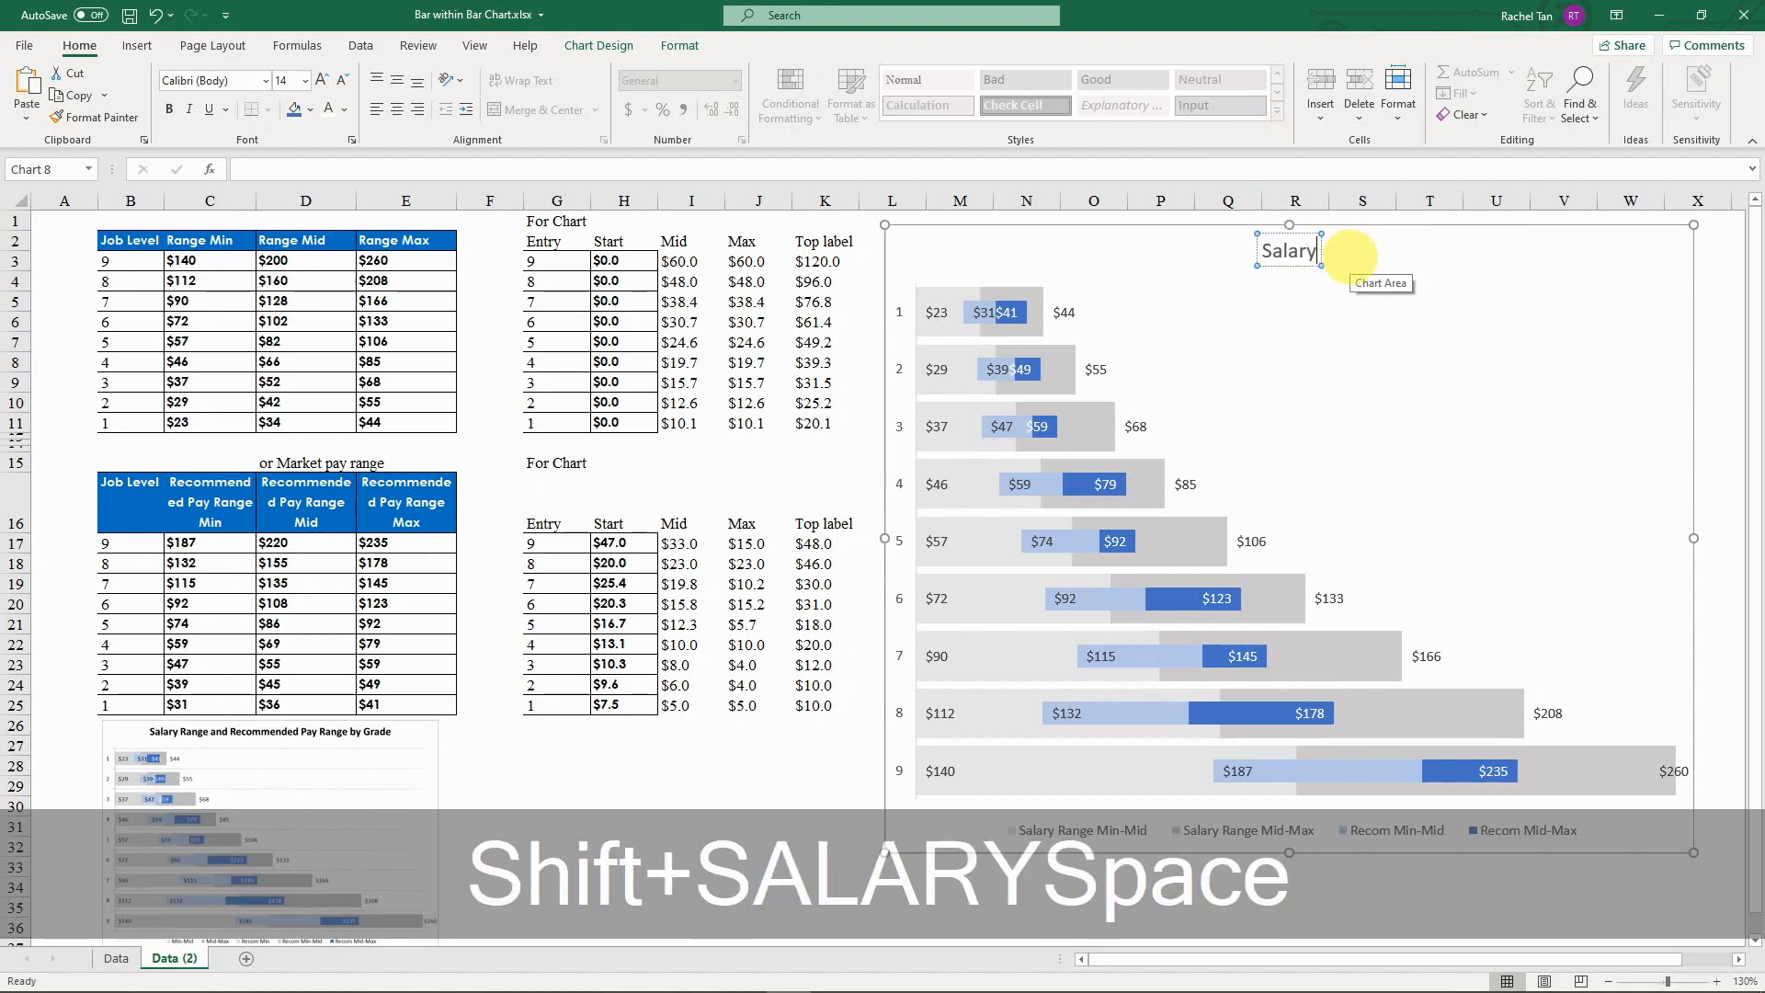
text( Range and Recom)
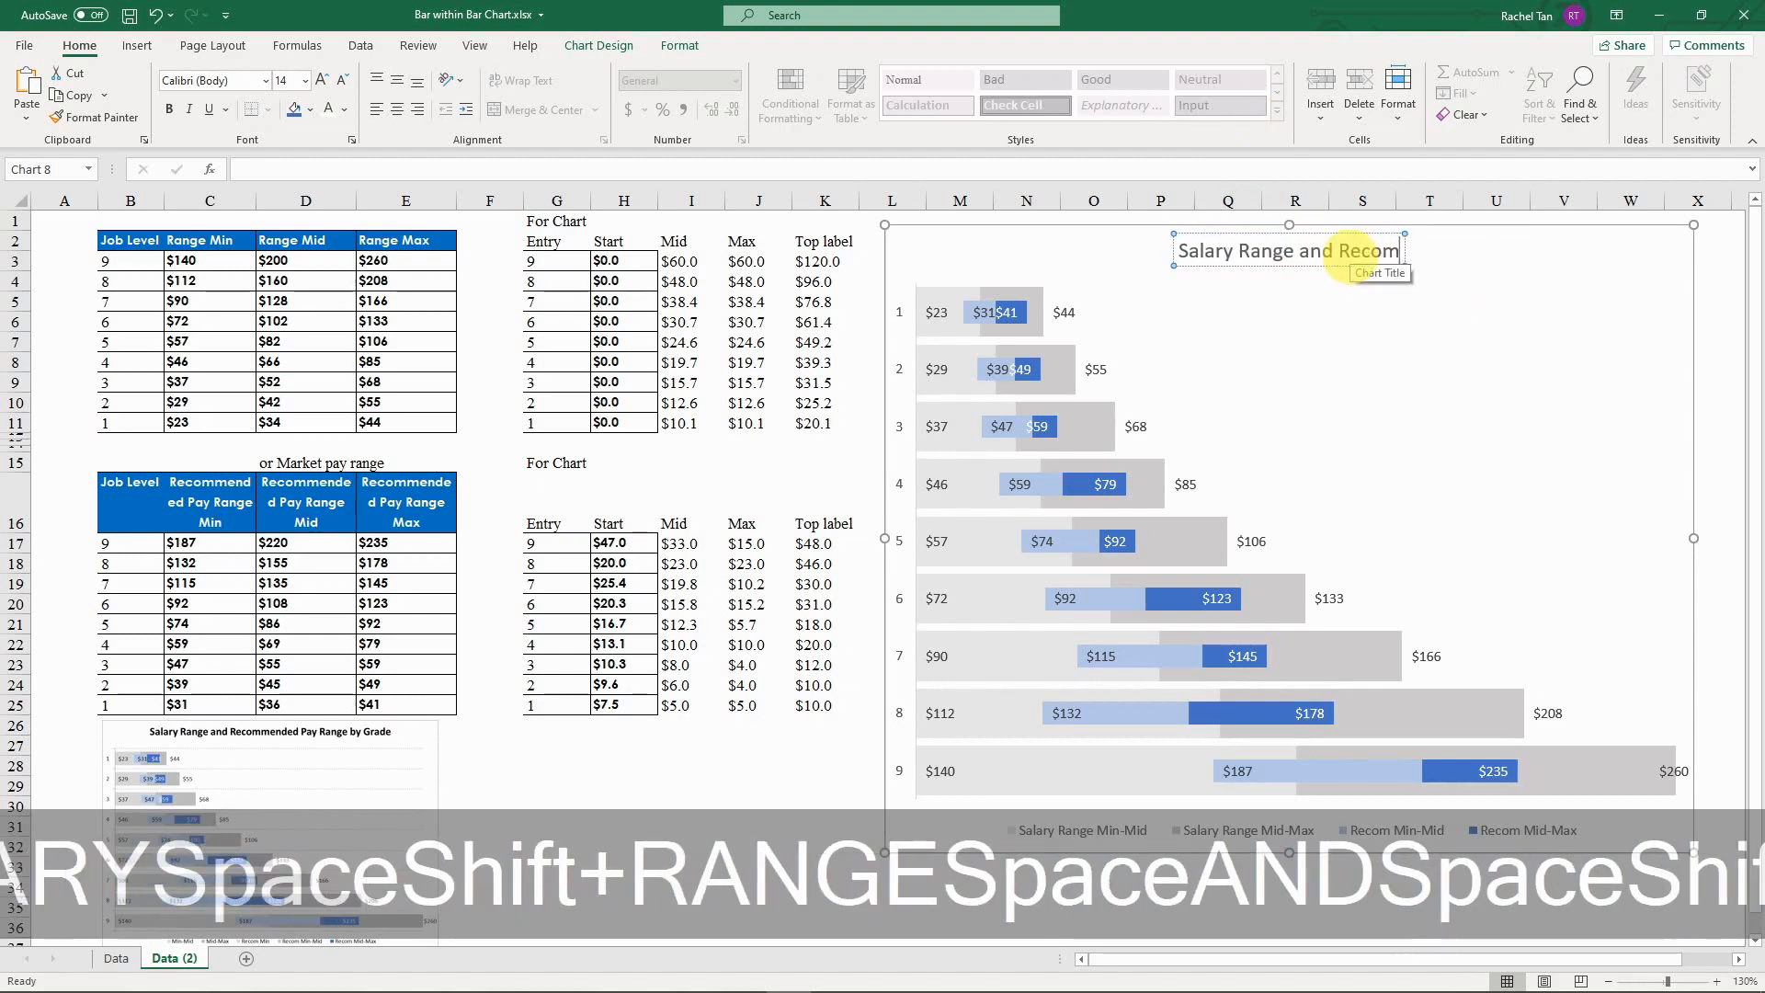
text(mended Pay Ra)
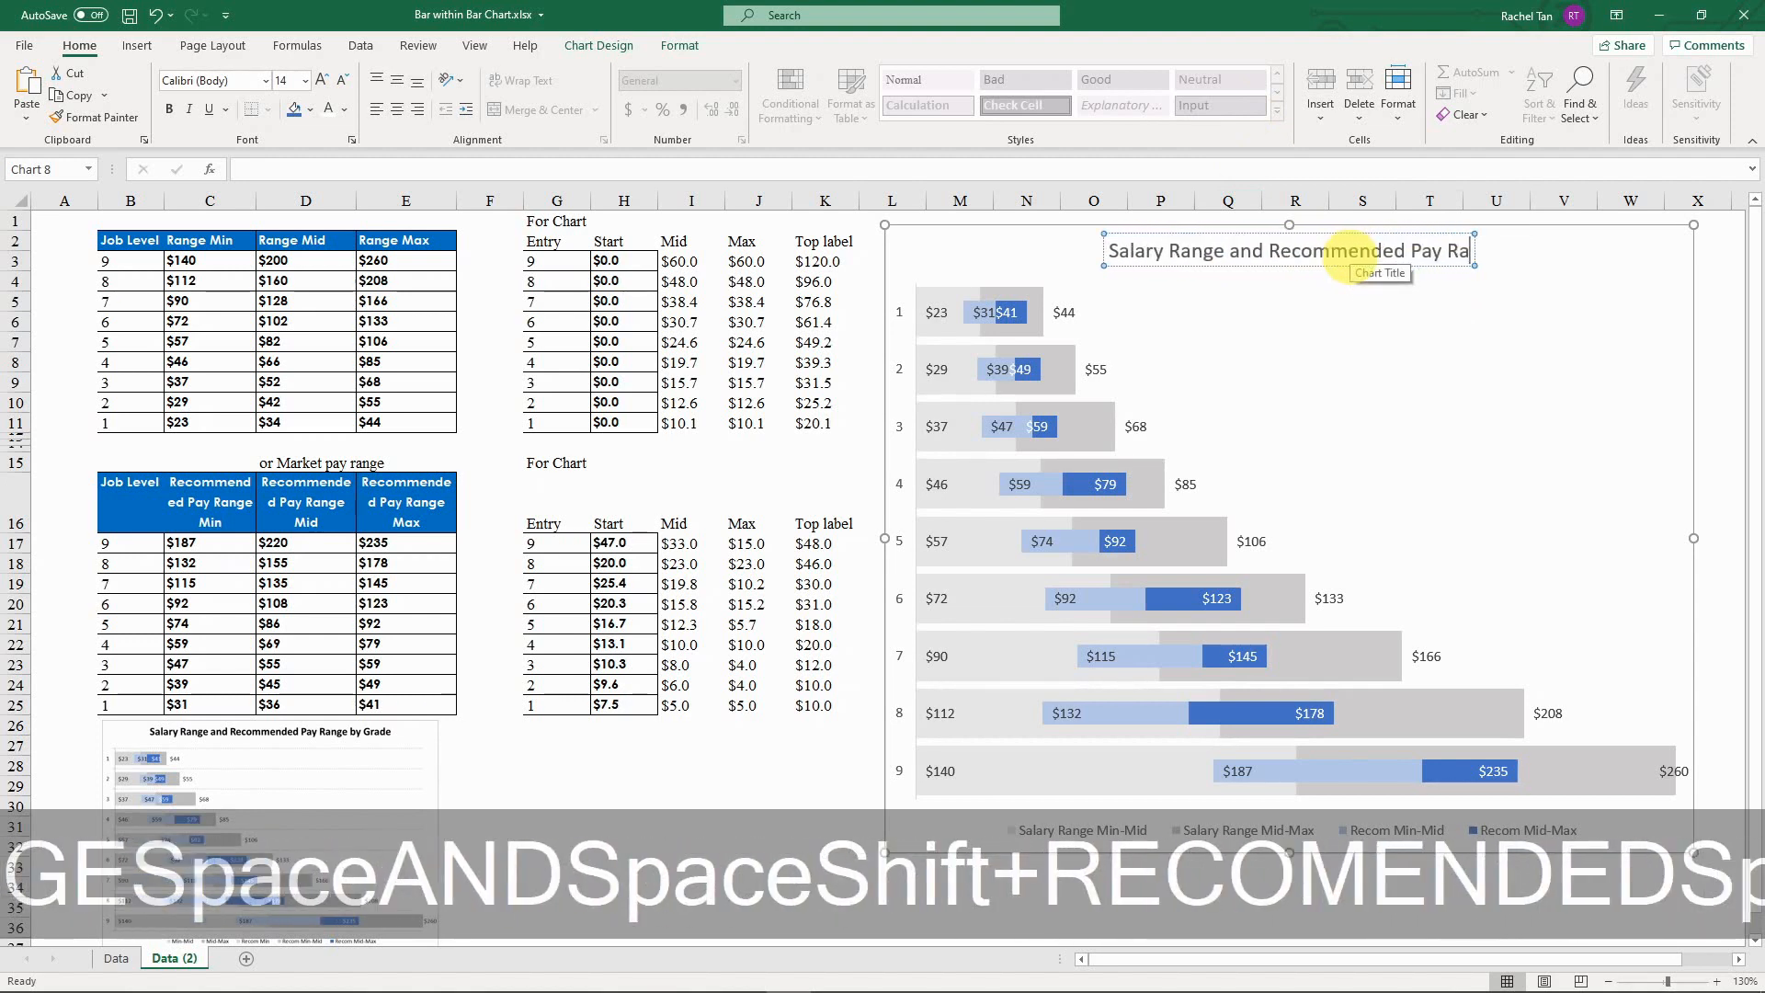
text(nge by Grade)
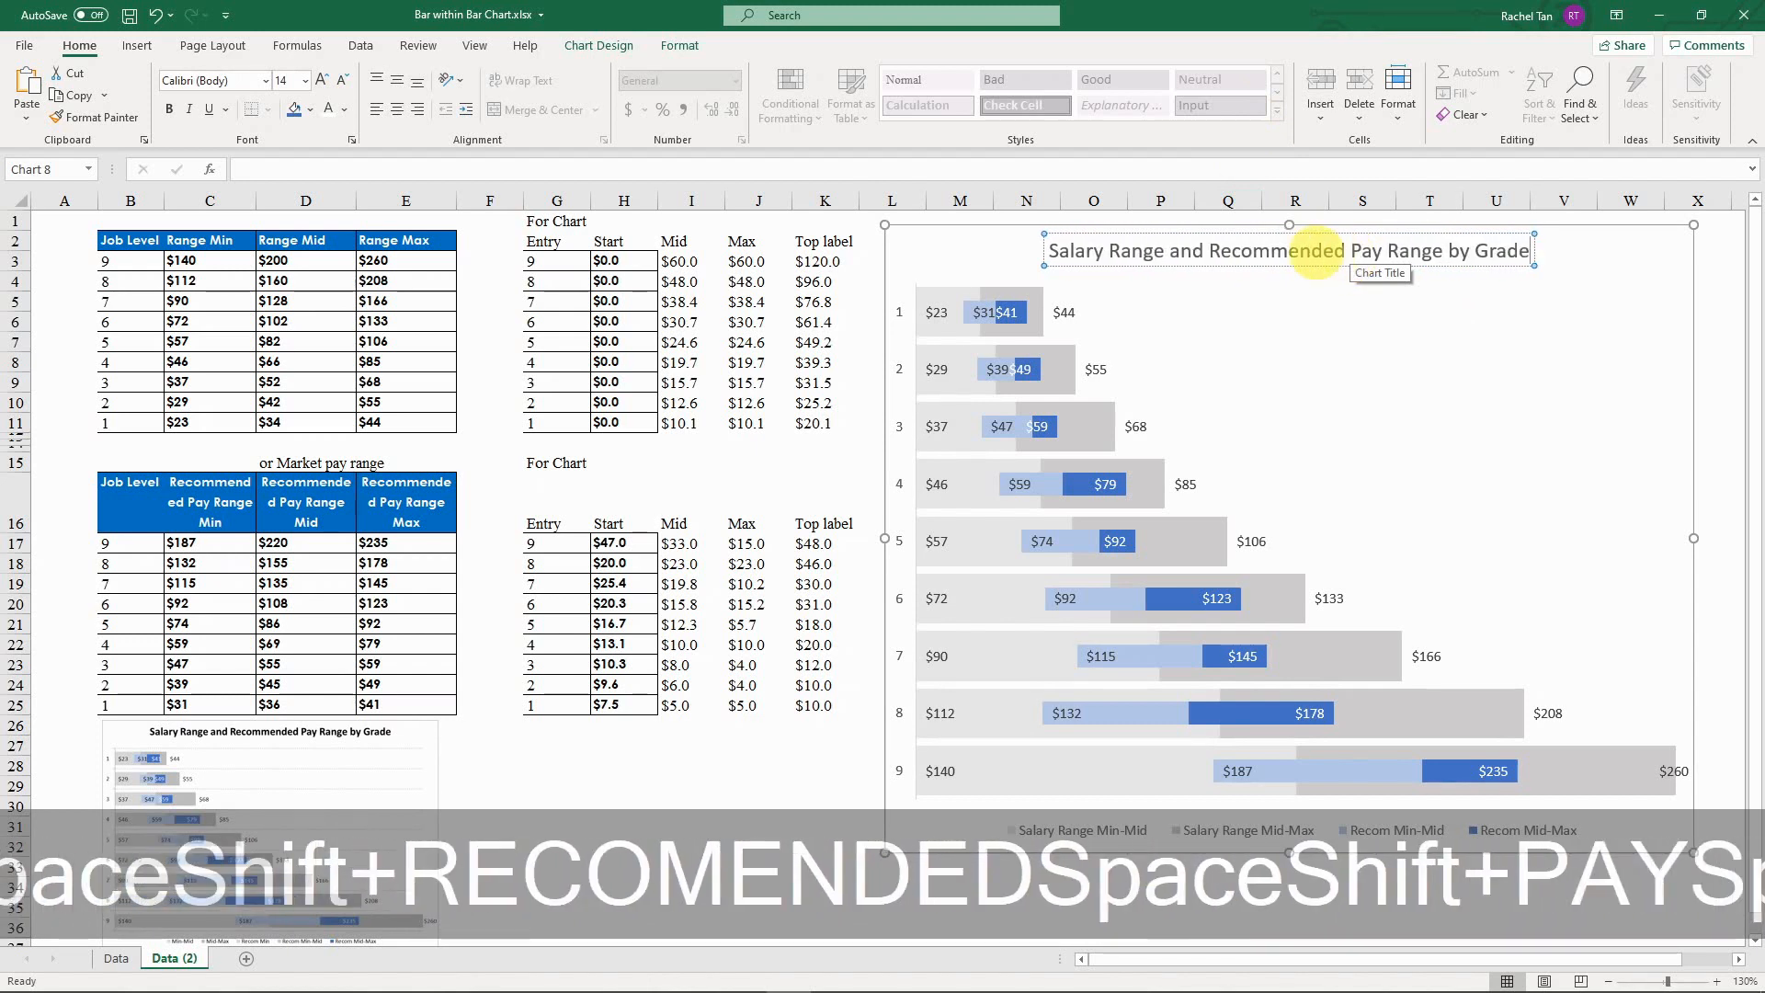
click(1292, 306)
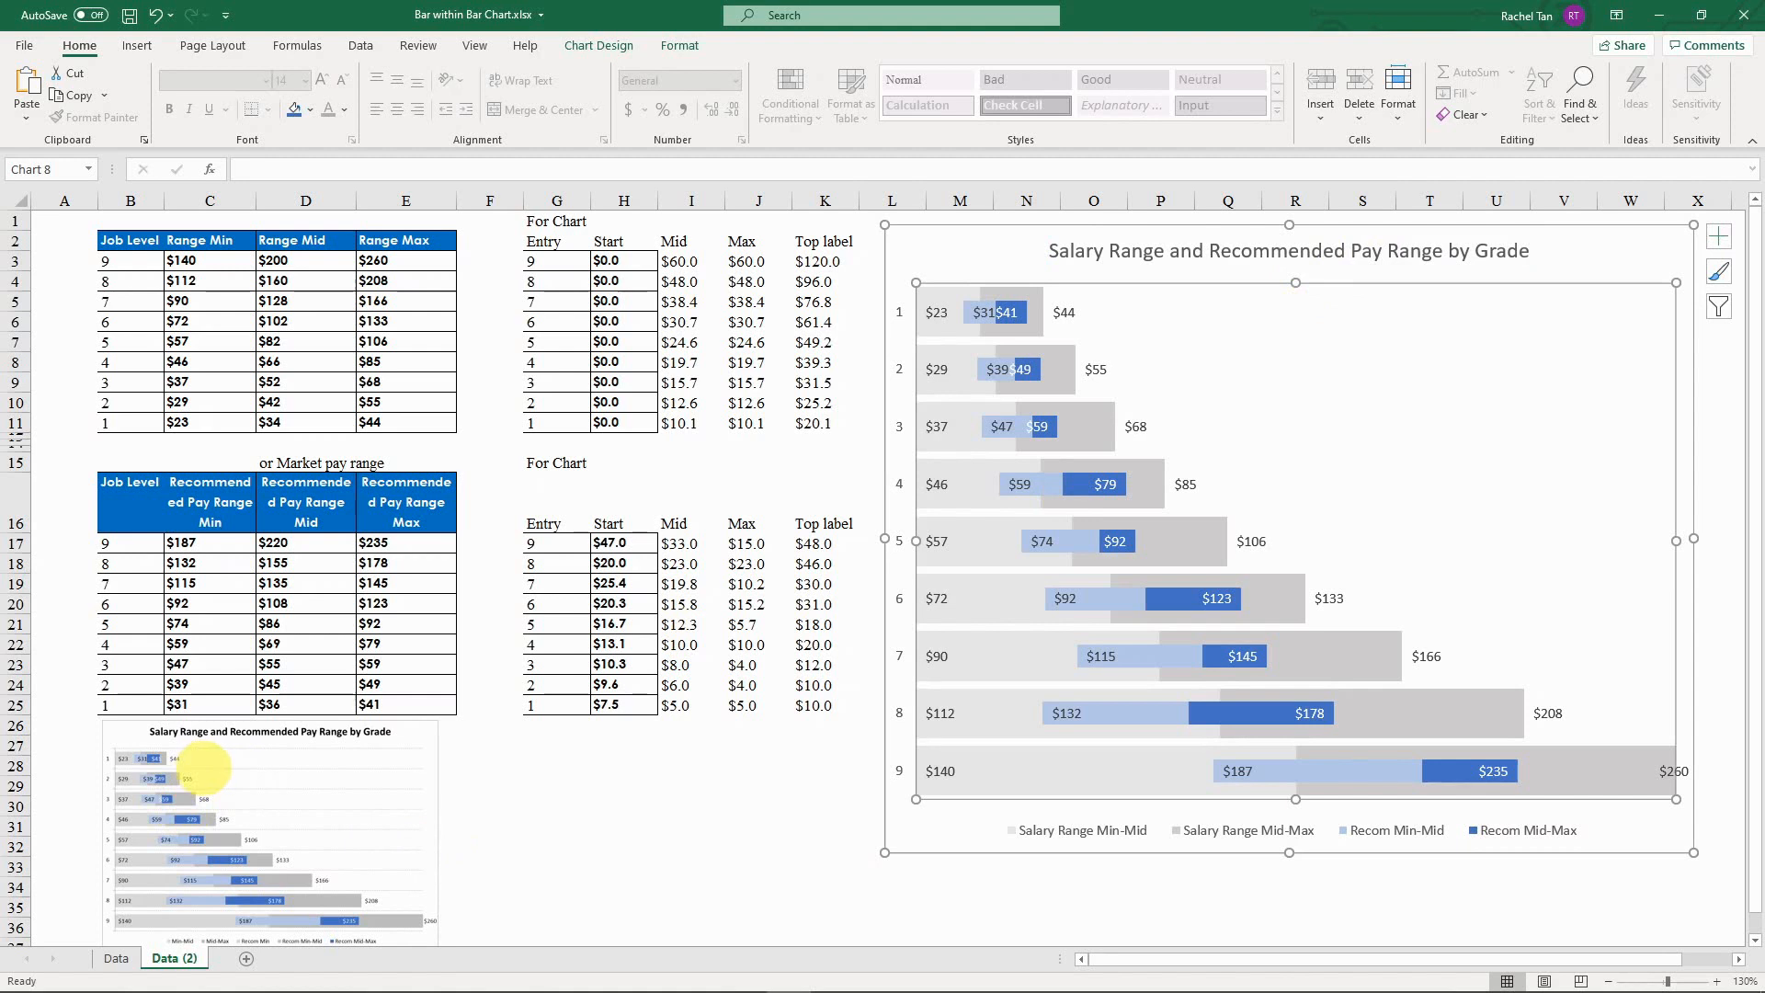
right_click(1228, 437)
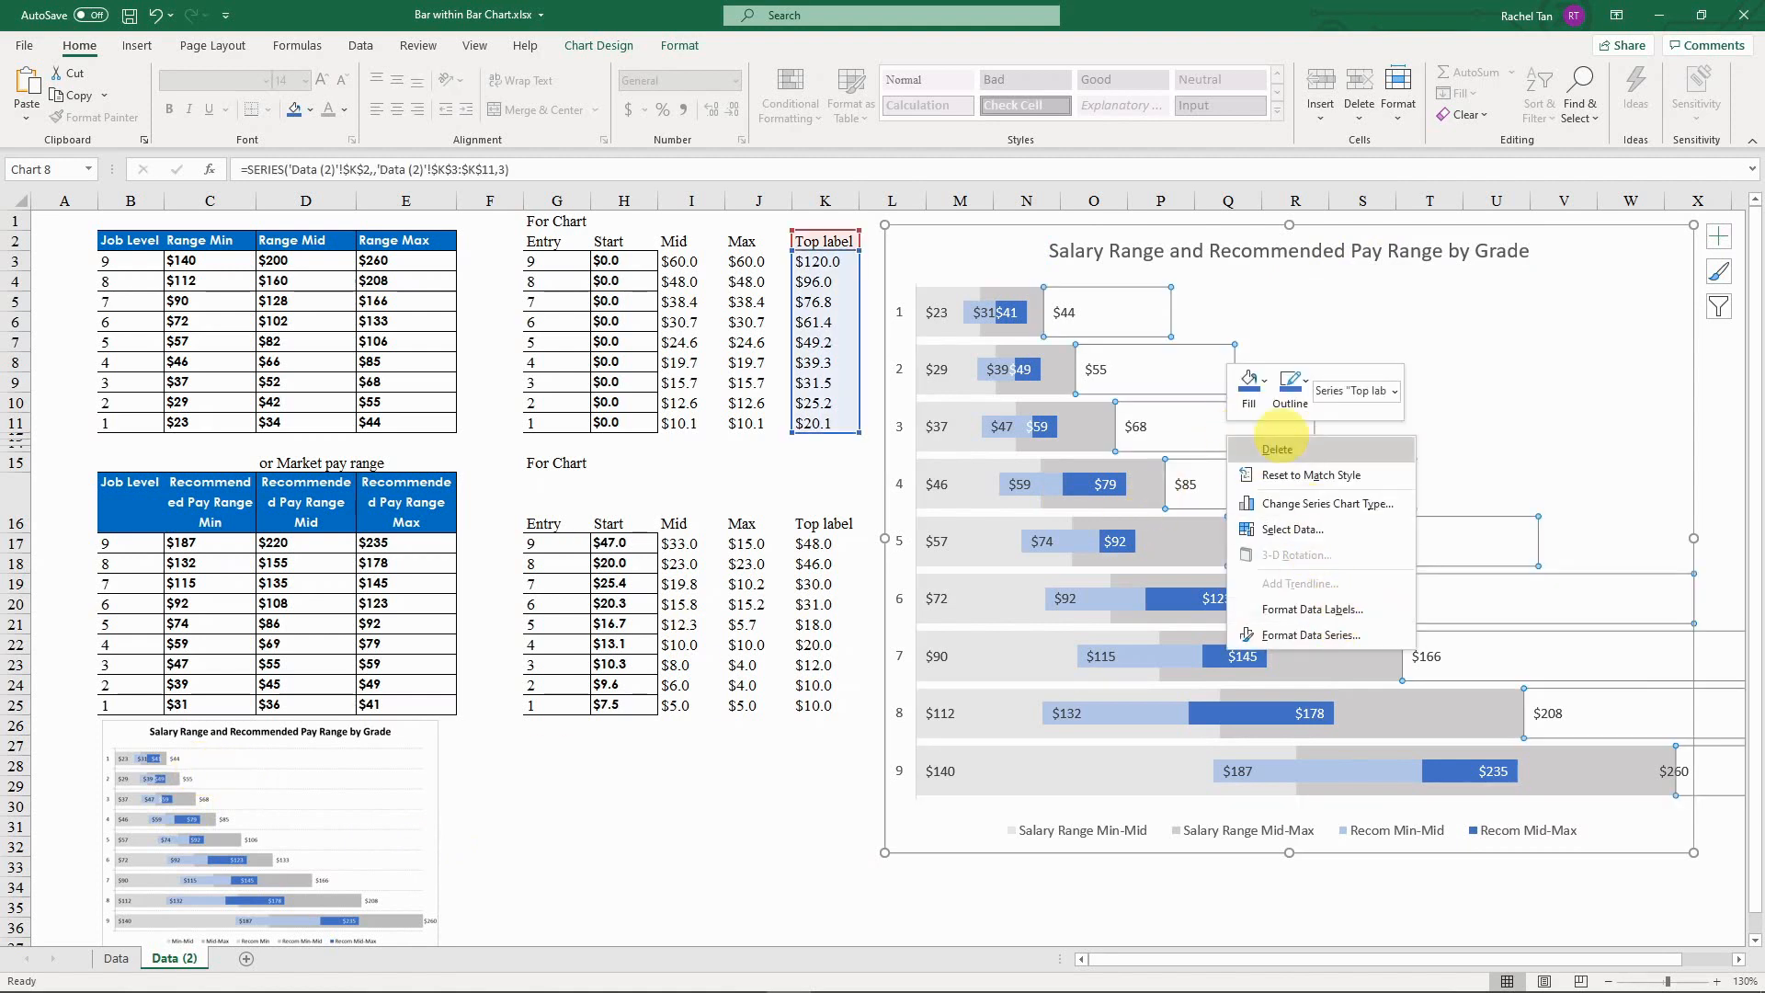
click(1478, 414)
click(1478, 414)
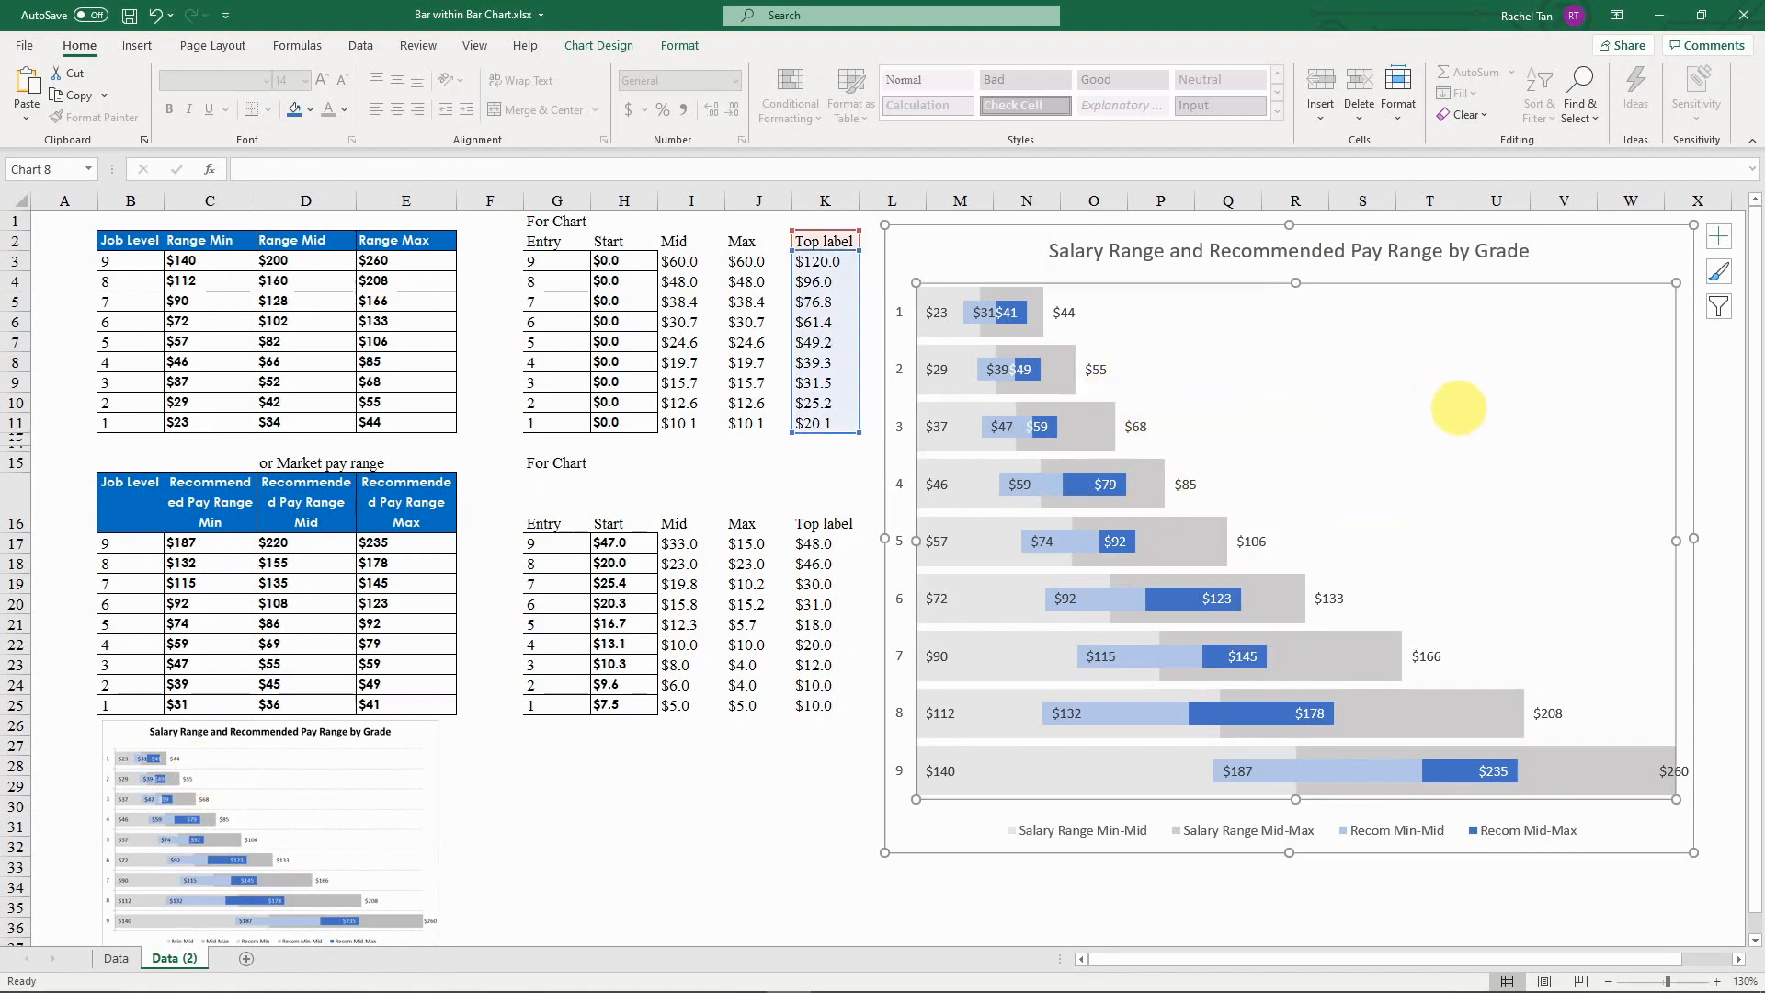
right_click(1054, 296)
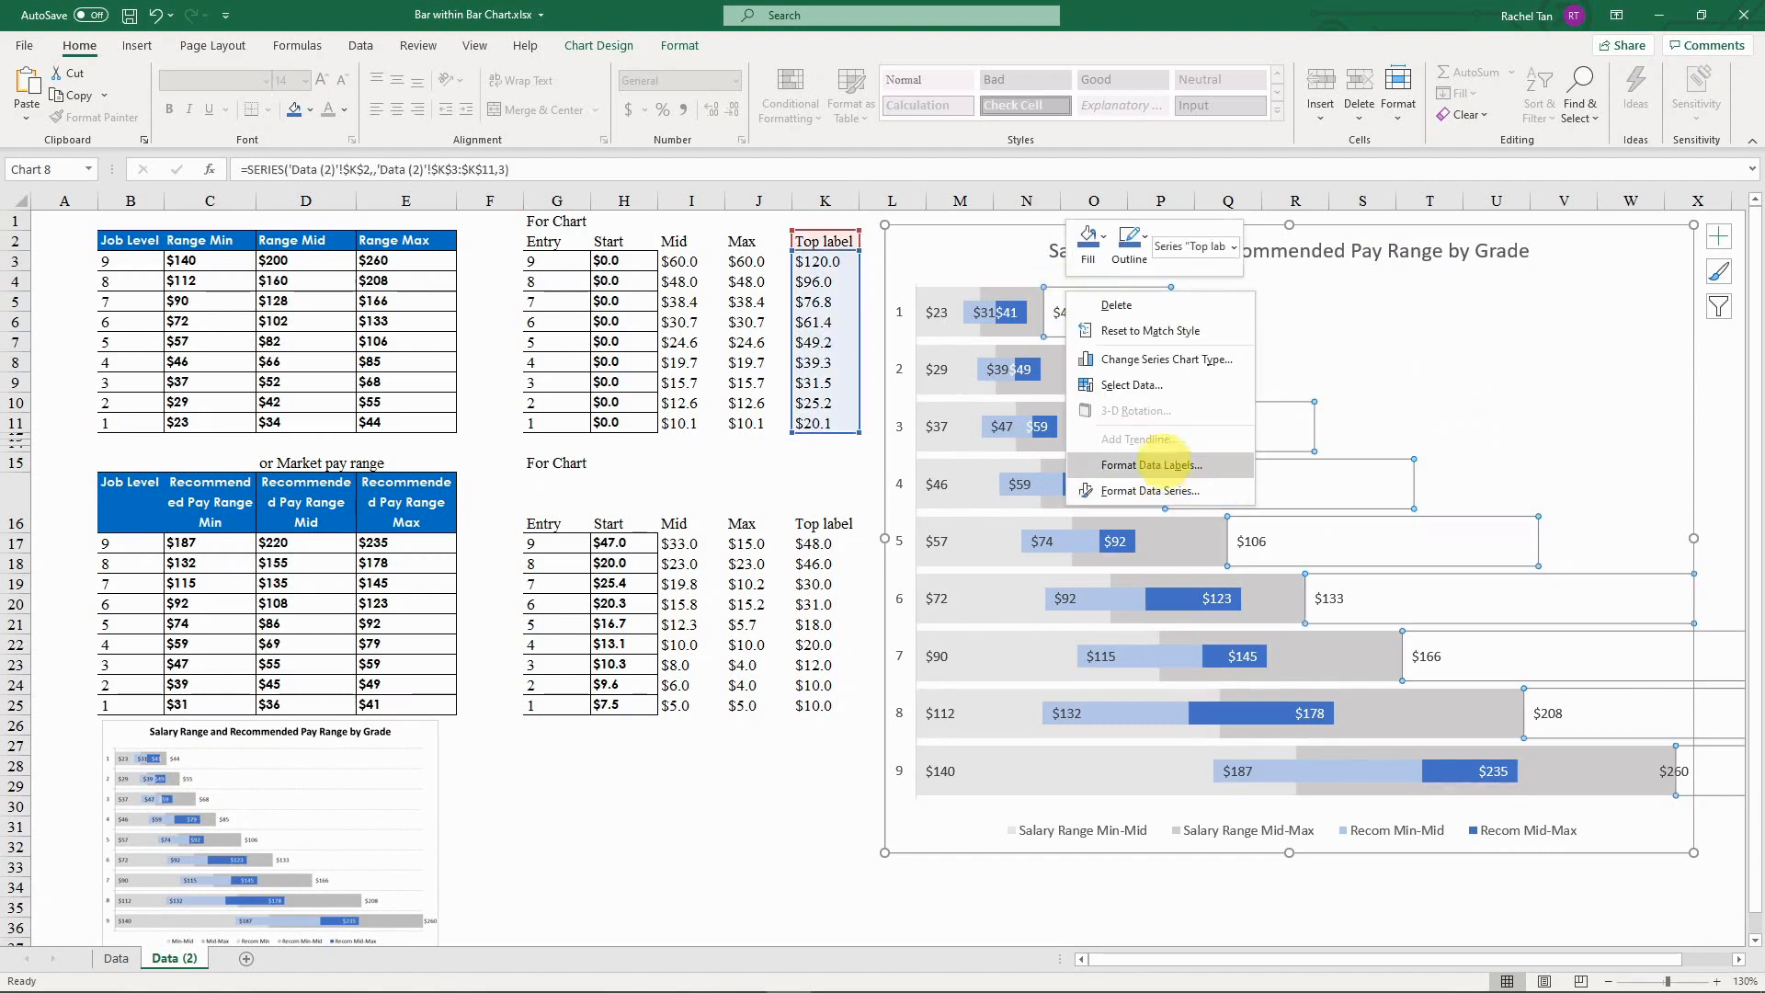
key(Escape)
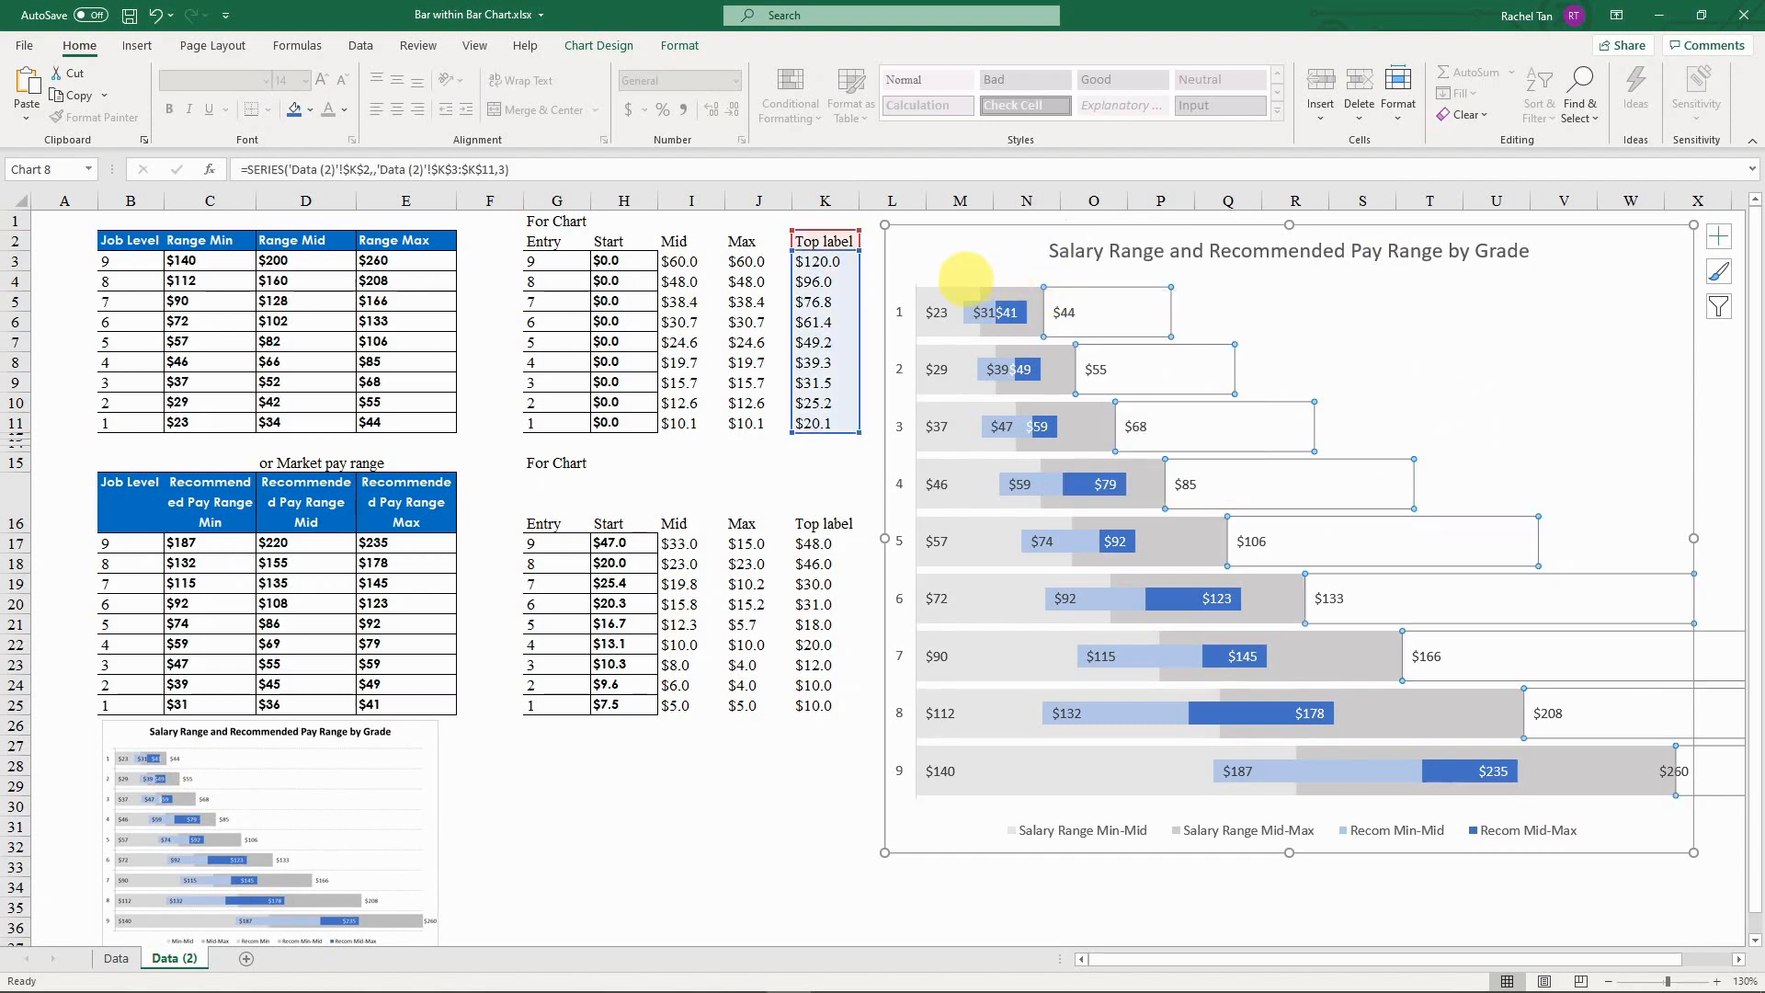
click(927, 281)
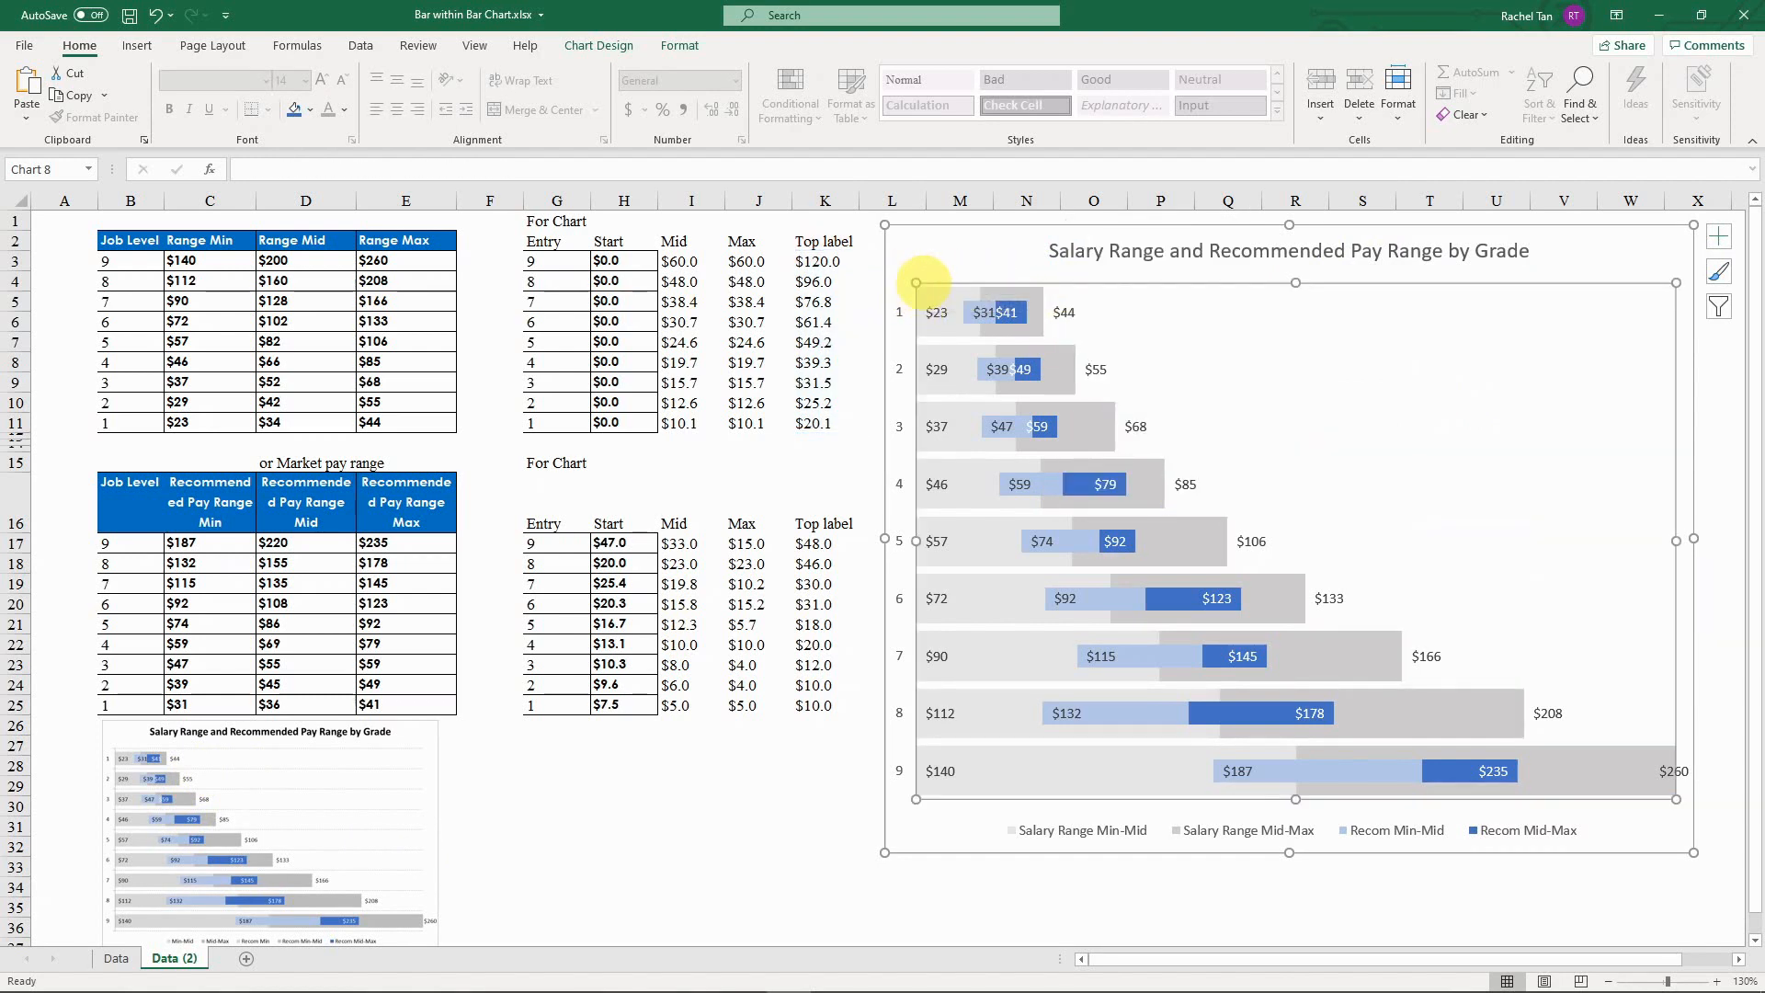
right_click(918, 284)
click(1004, 456)
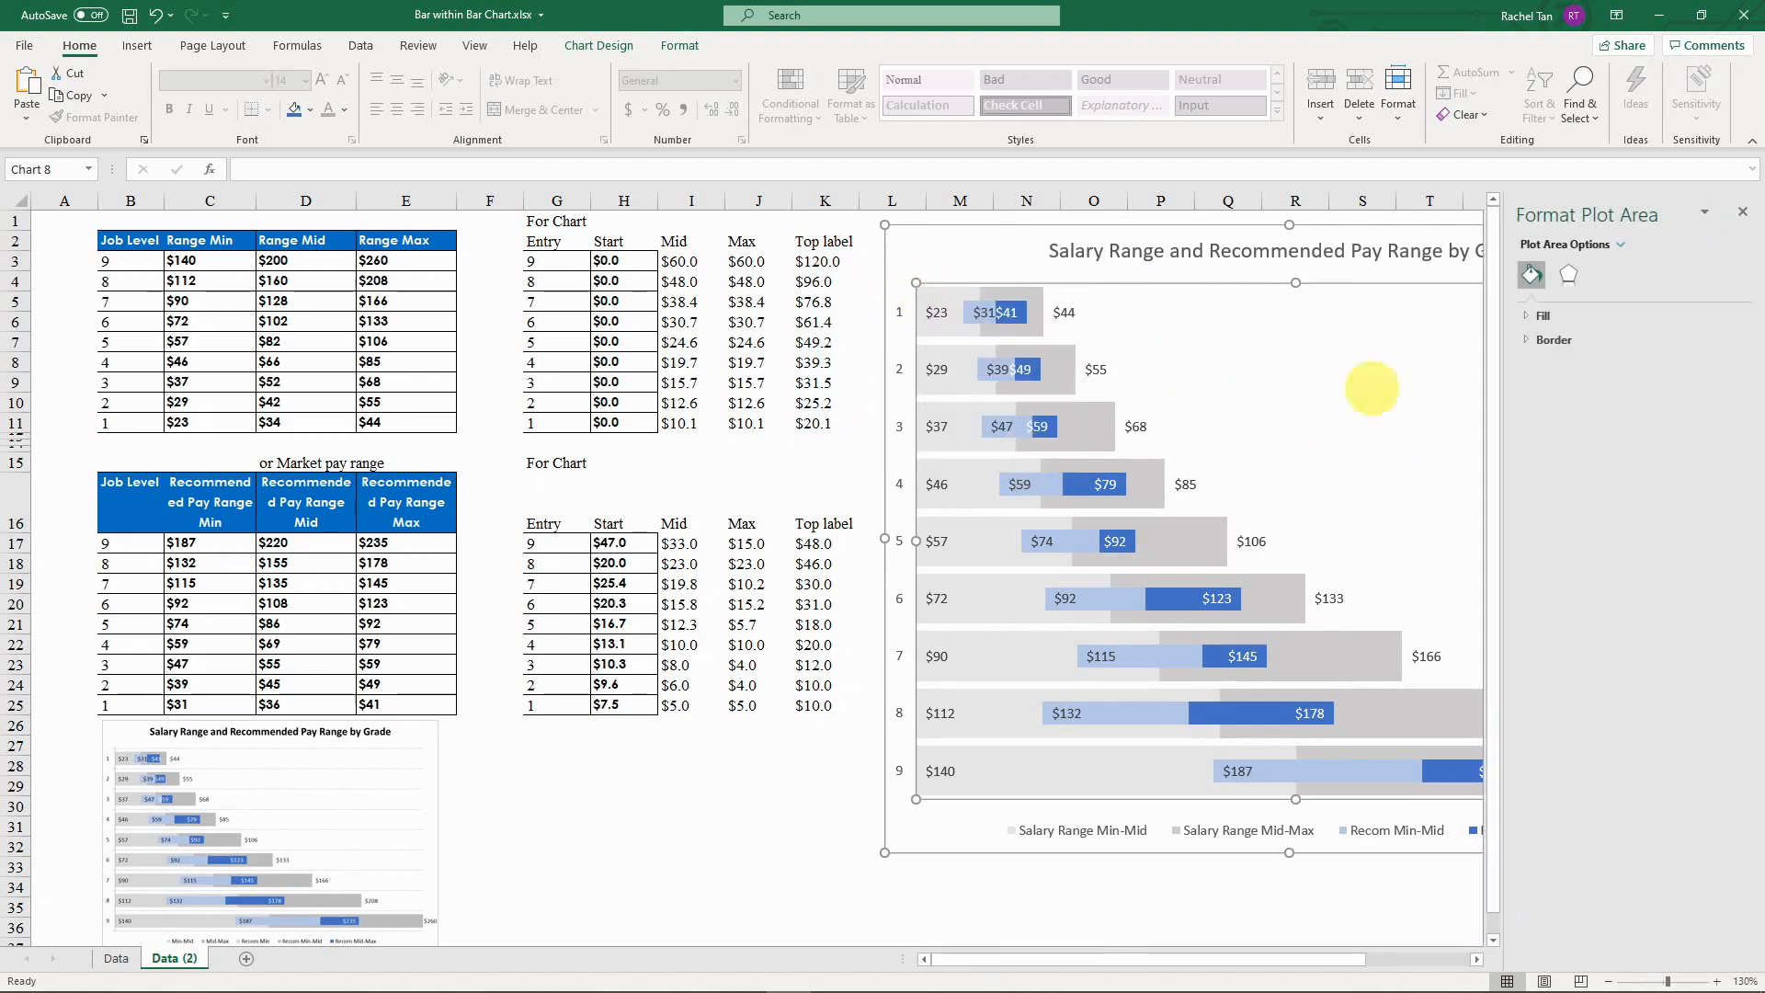
click(1552, 340)
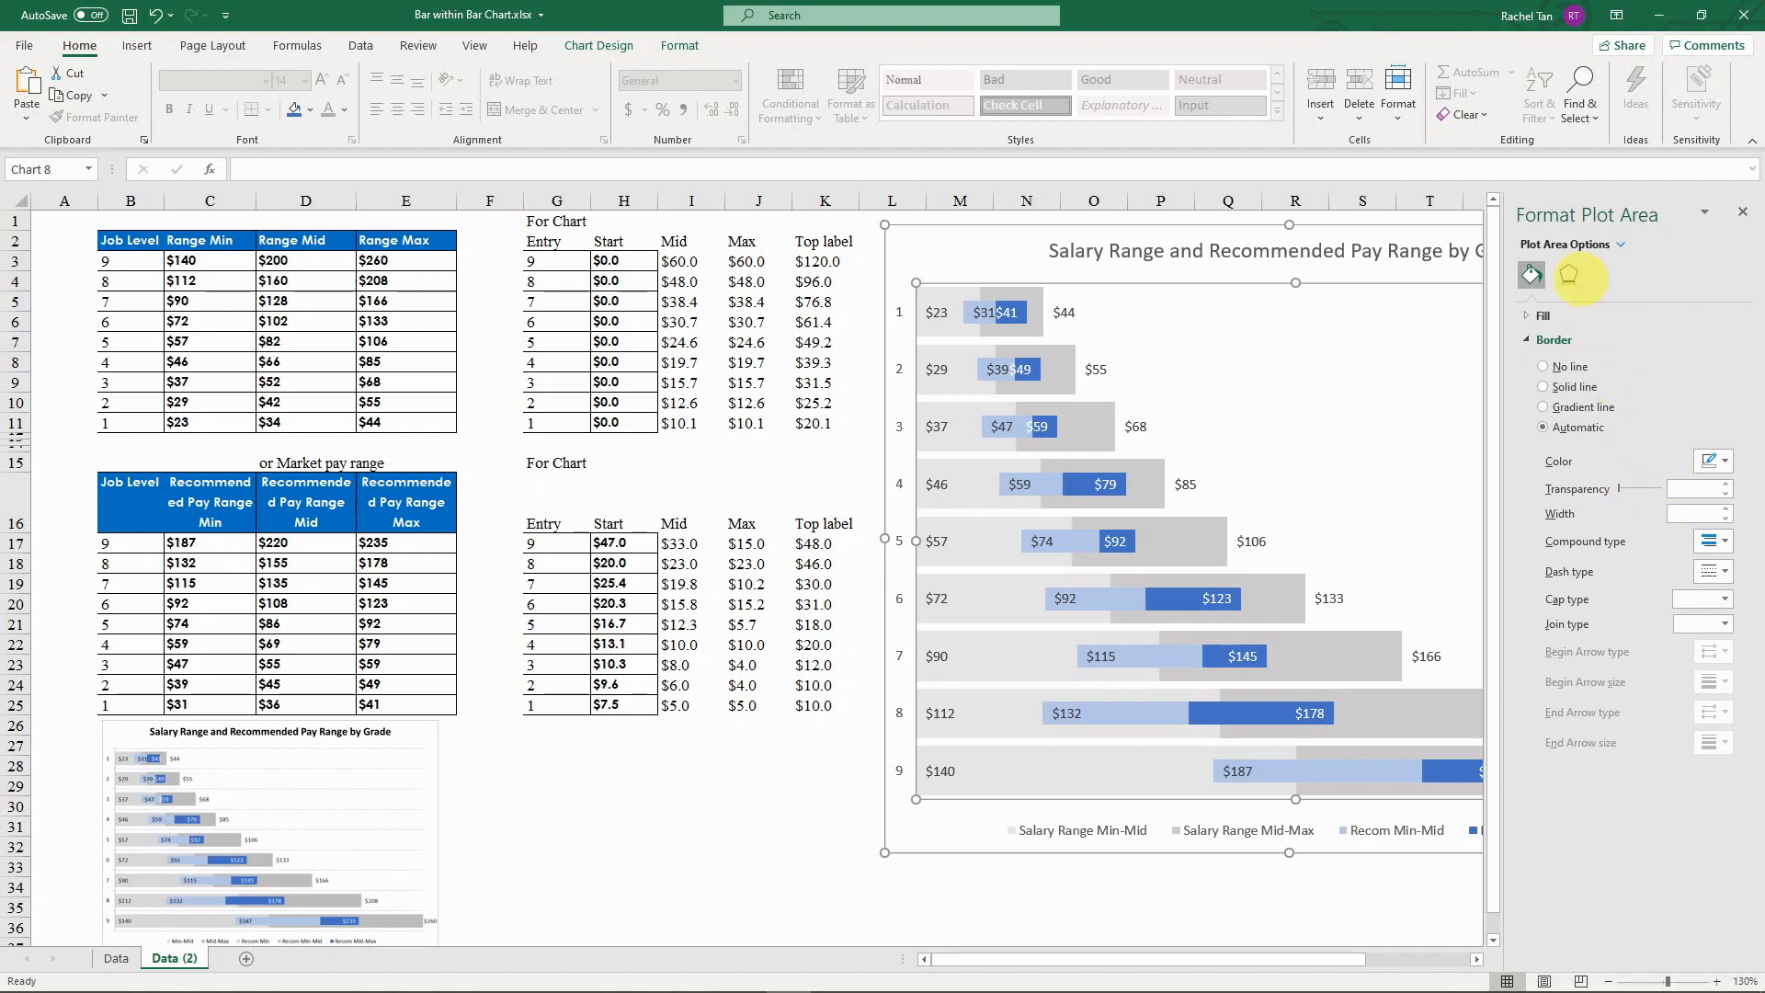
click(1568, 274)
right_click(1120, 315)
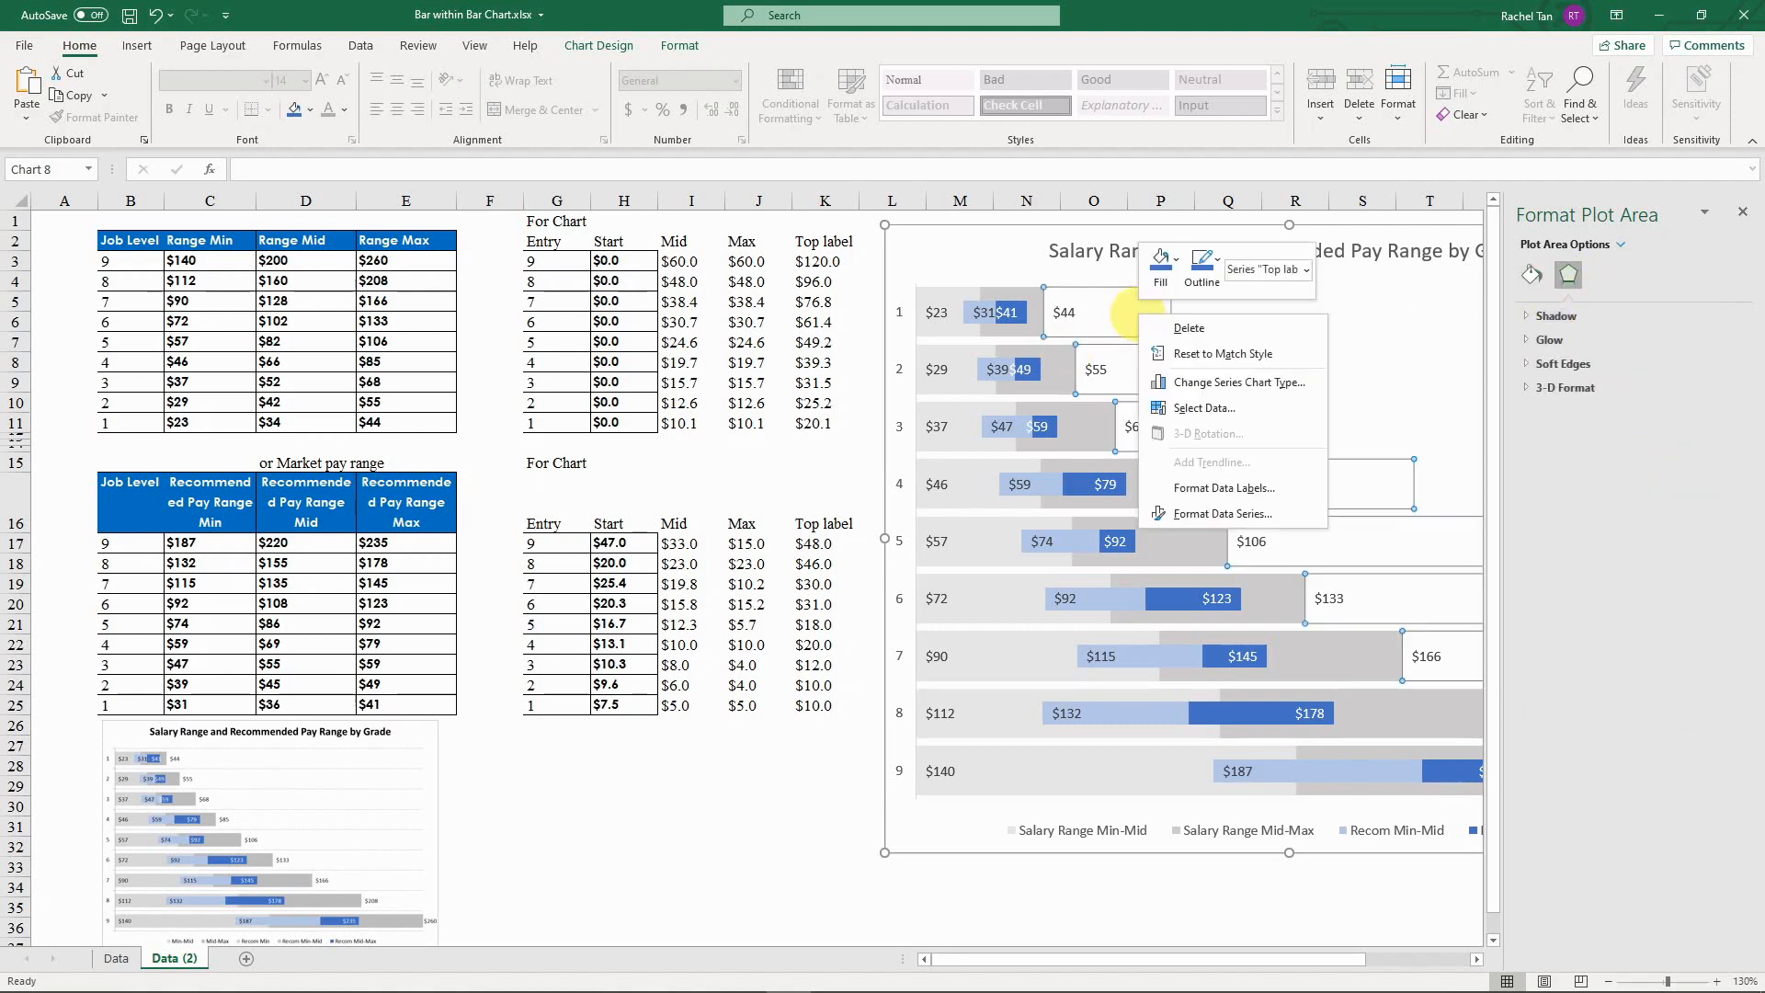
key(Escape)
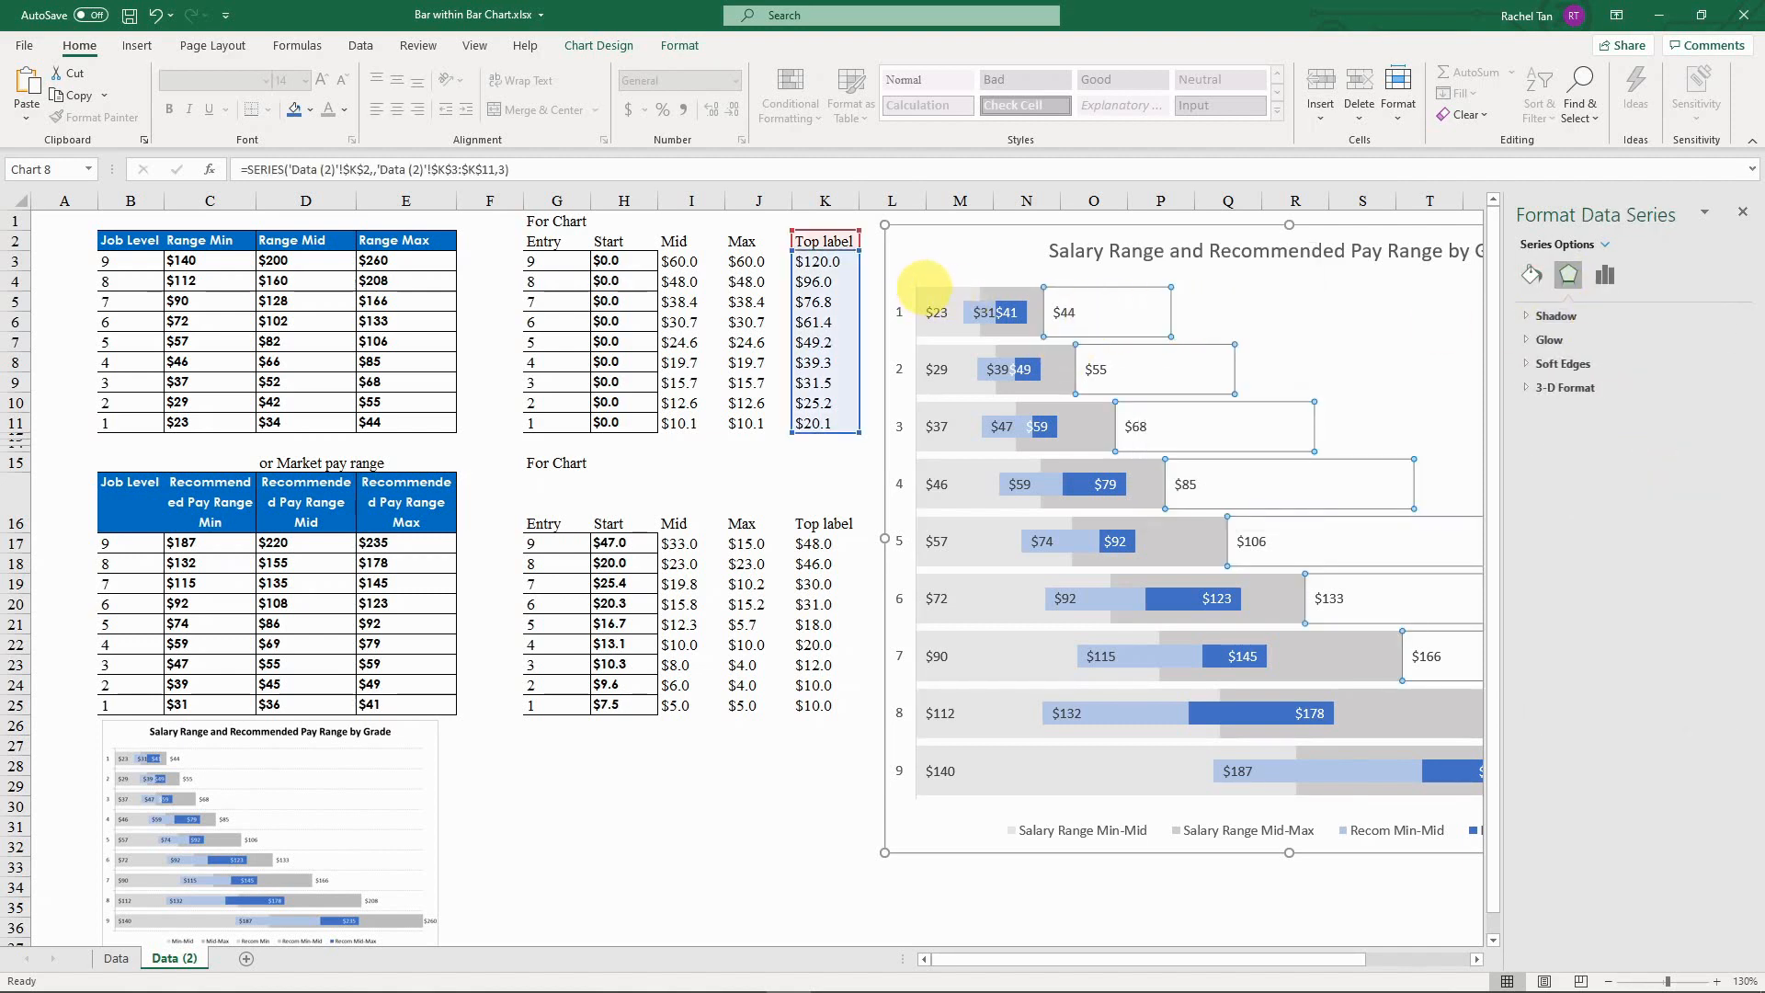
click(924, 287)
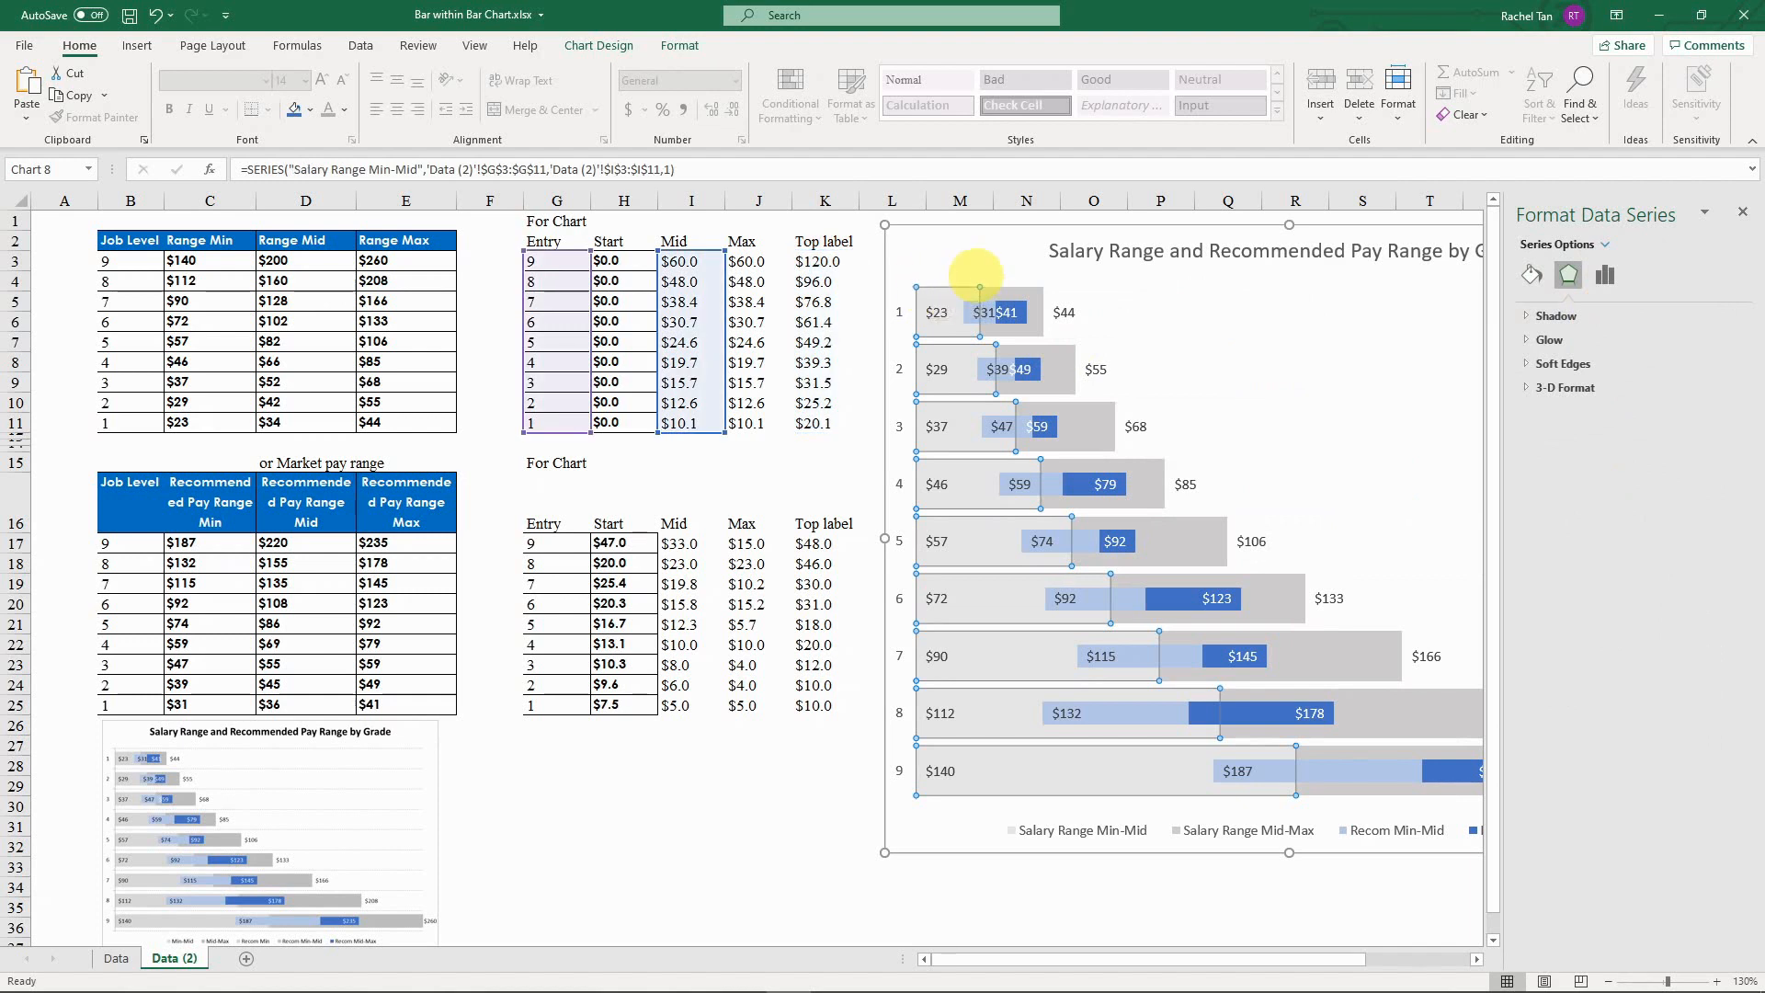
Step: Add primary major horizontal gridlines to the salary range chart
click(1349, 308)
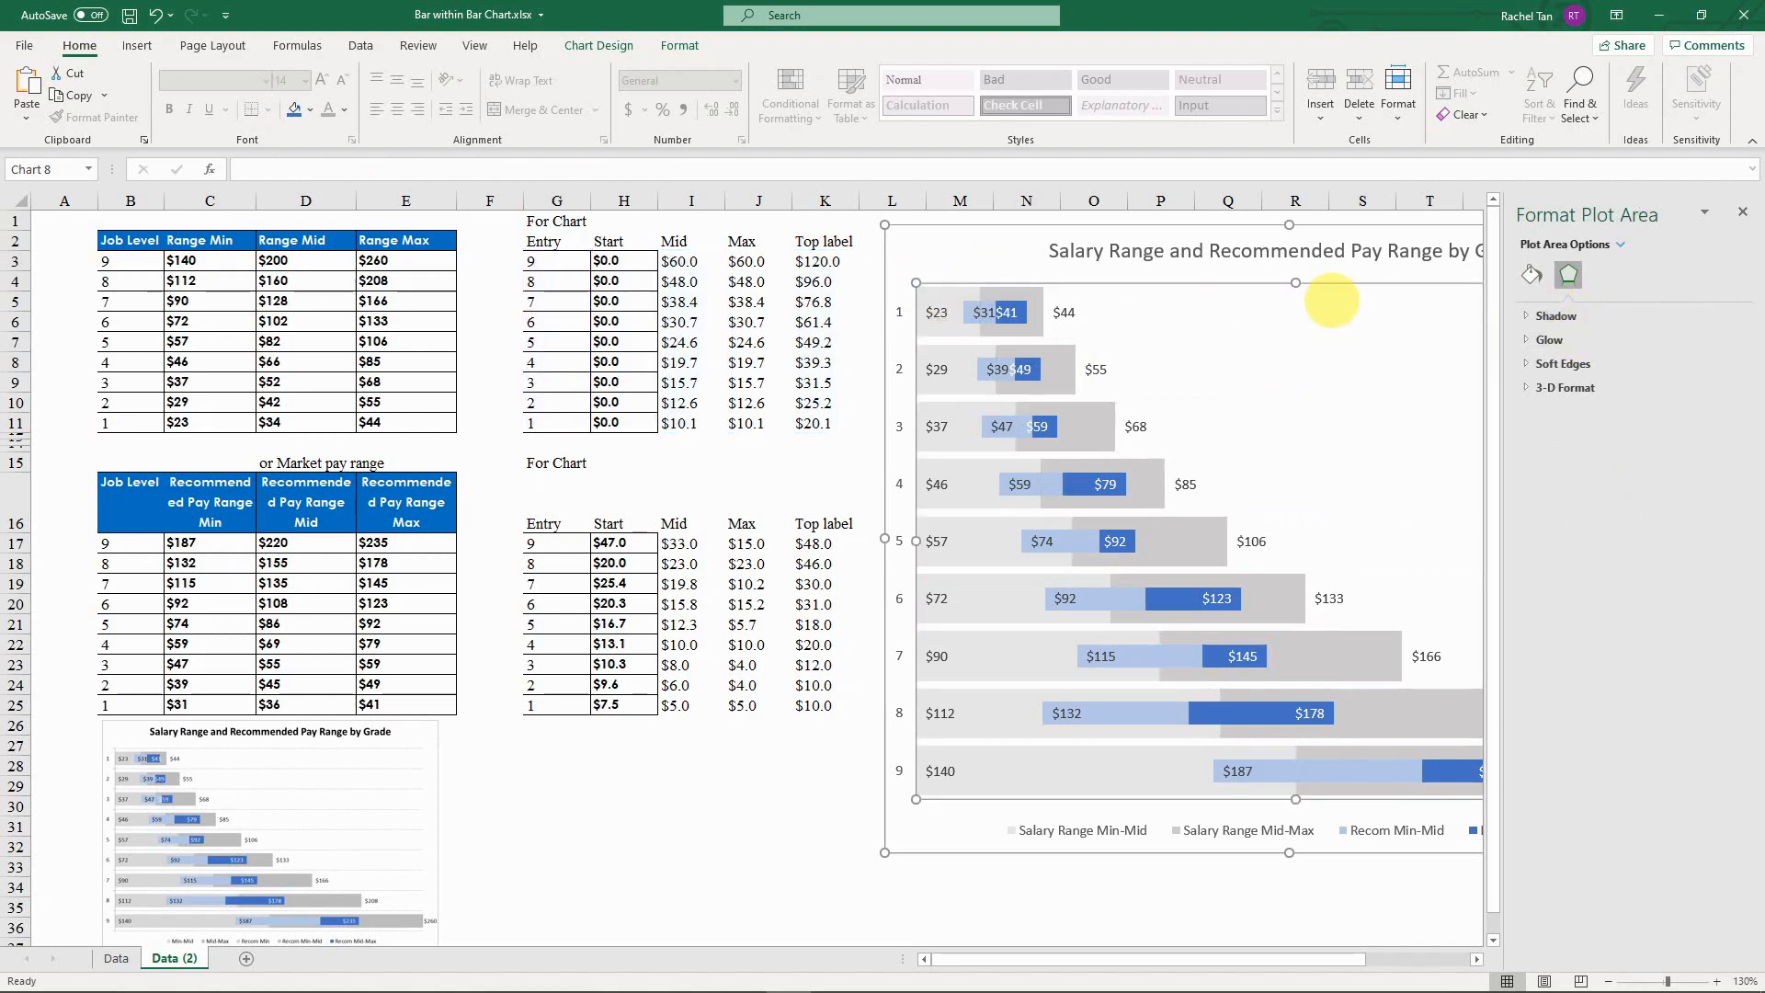
click(598, 45)
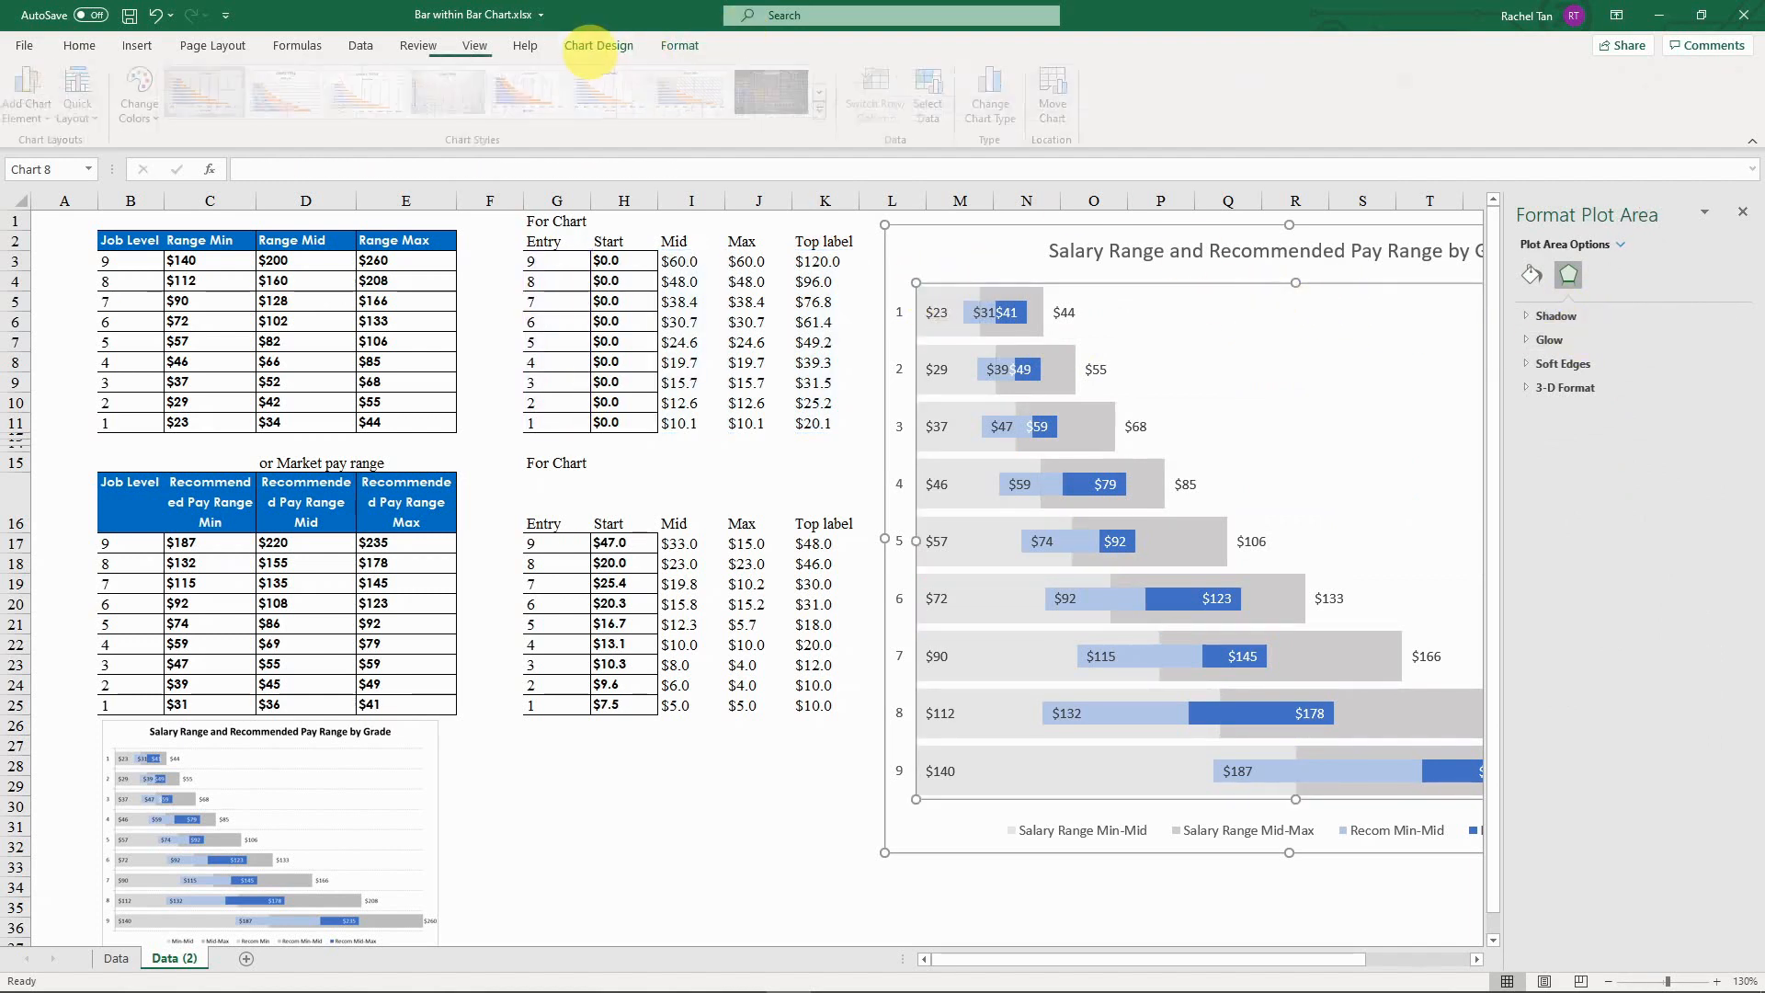
click(33, 97)
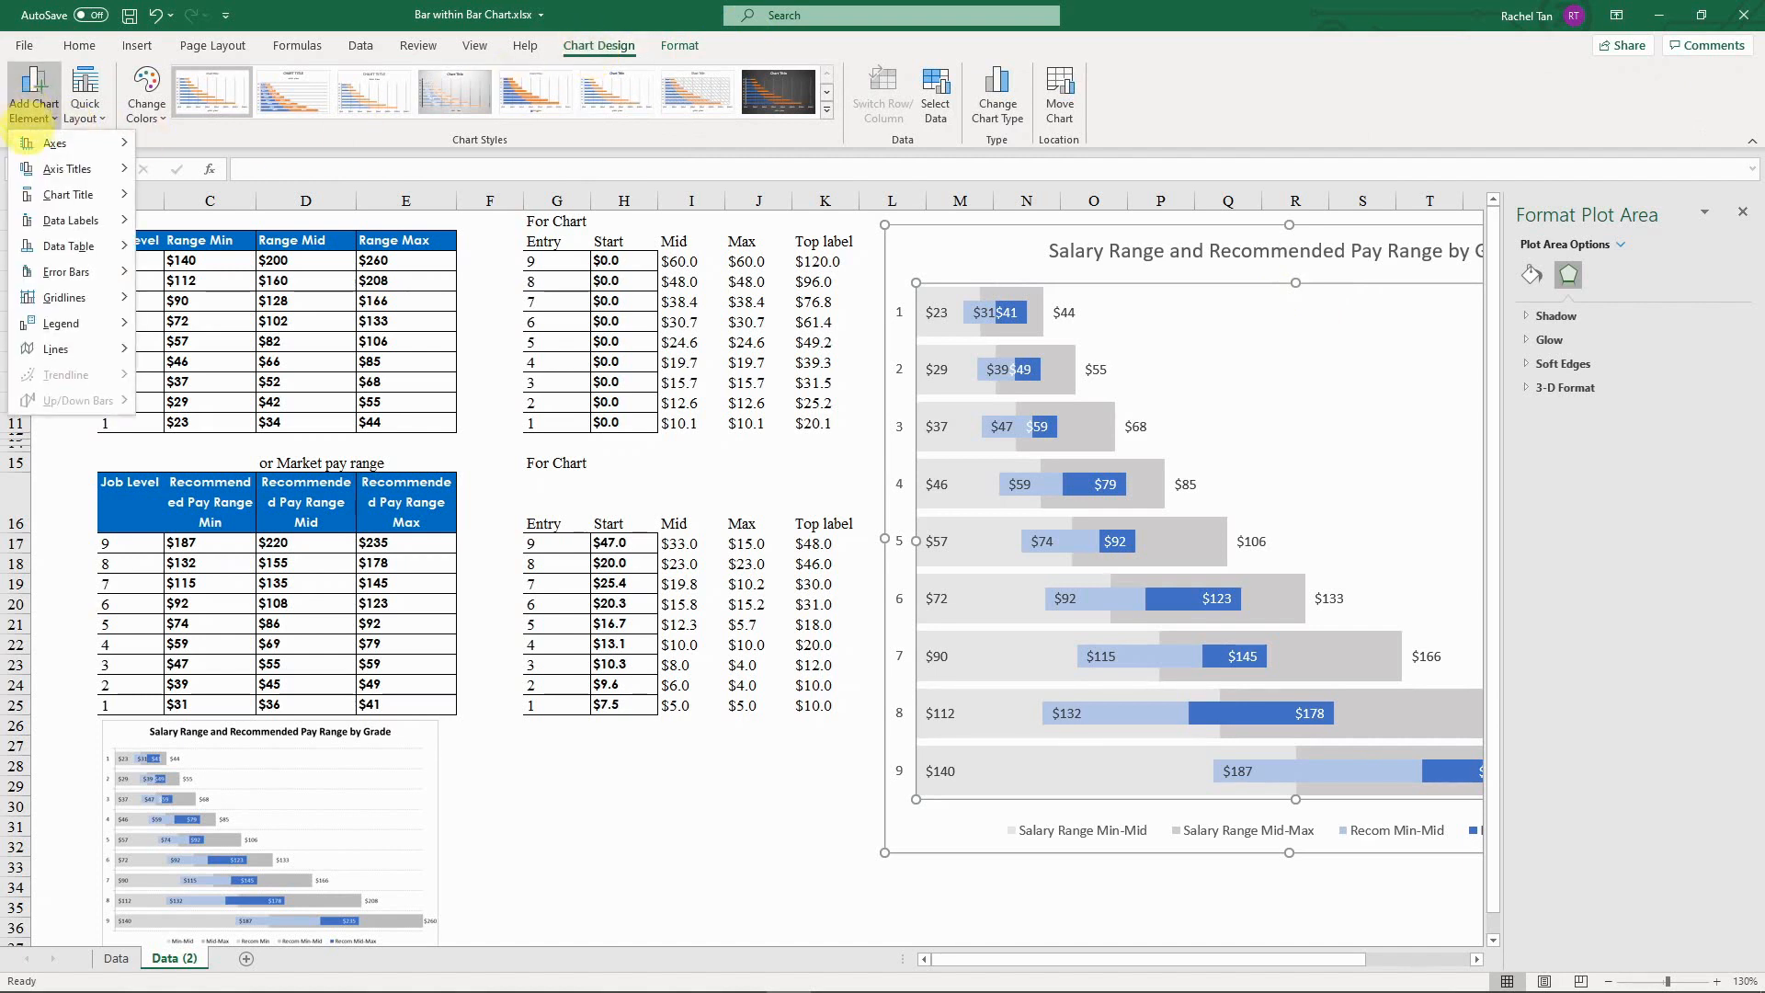
mouse_move(109, 300)
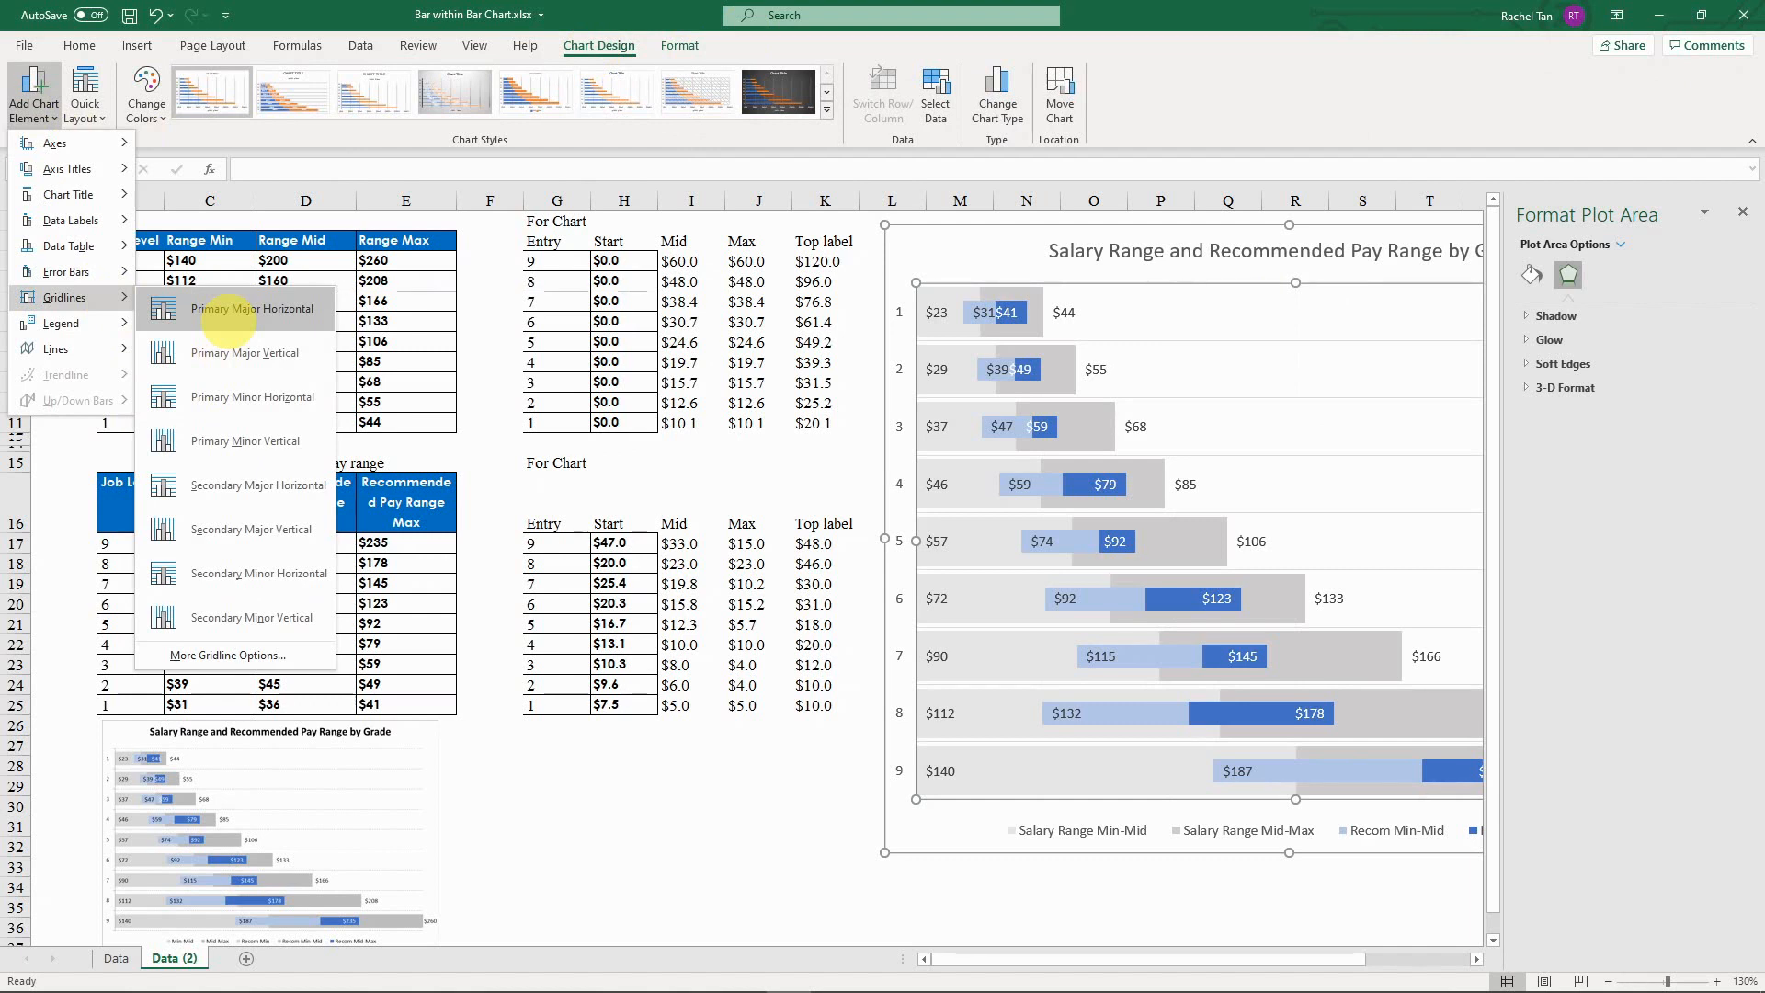
click(228, 309)
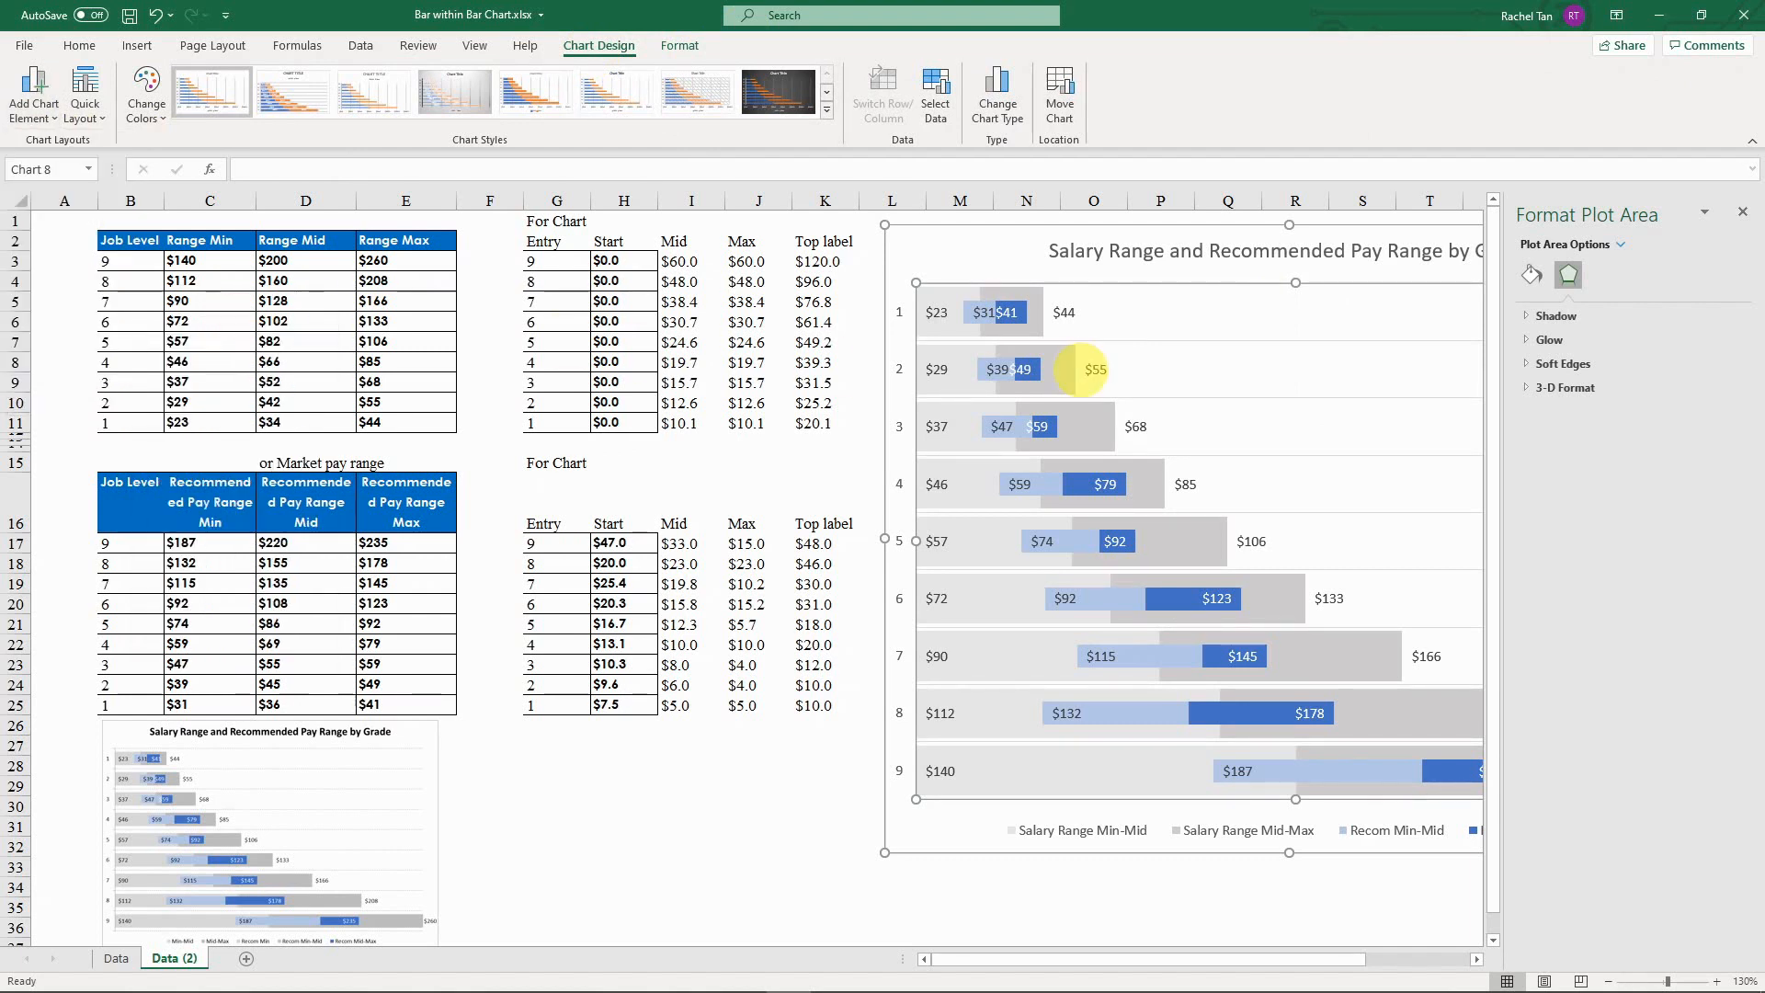
Step: Format the chart's major gridlines with a dotted dash type and a width of 1.25 pt
click(1140, 345)
click(1259, 341)
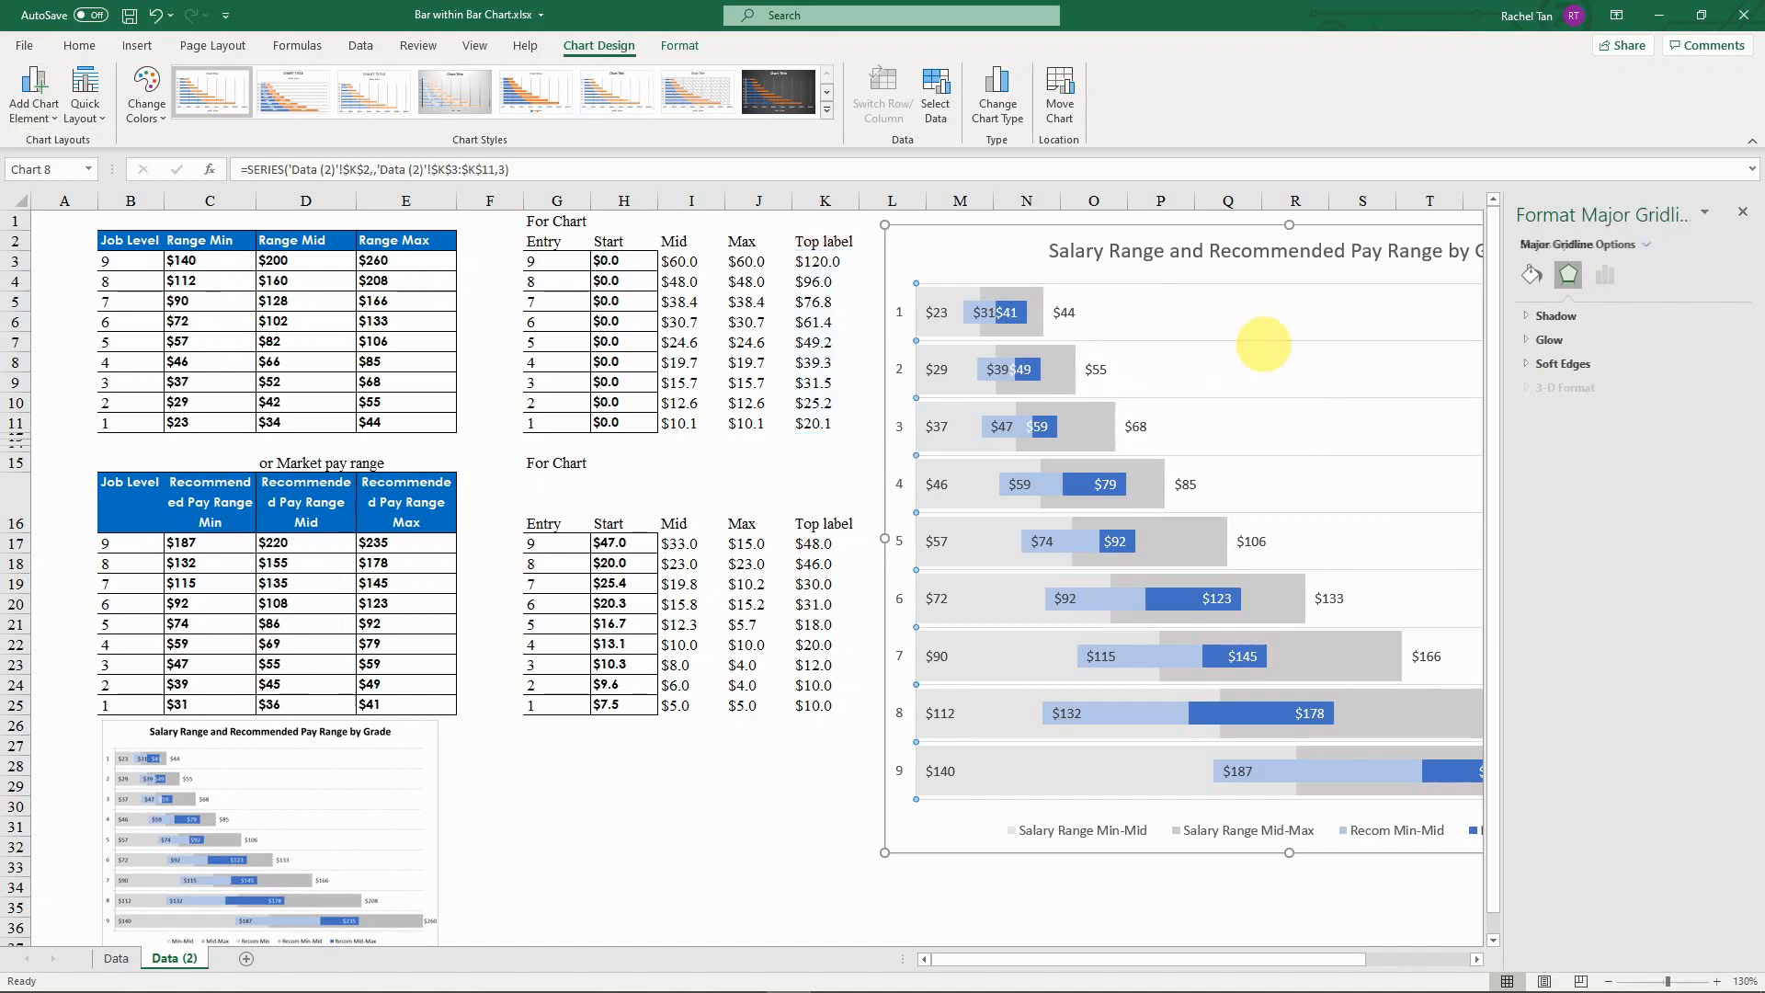
click(1742, 212)
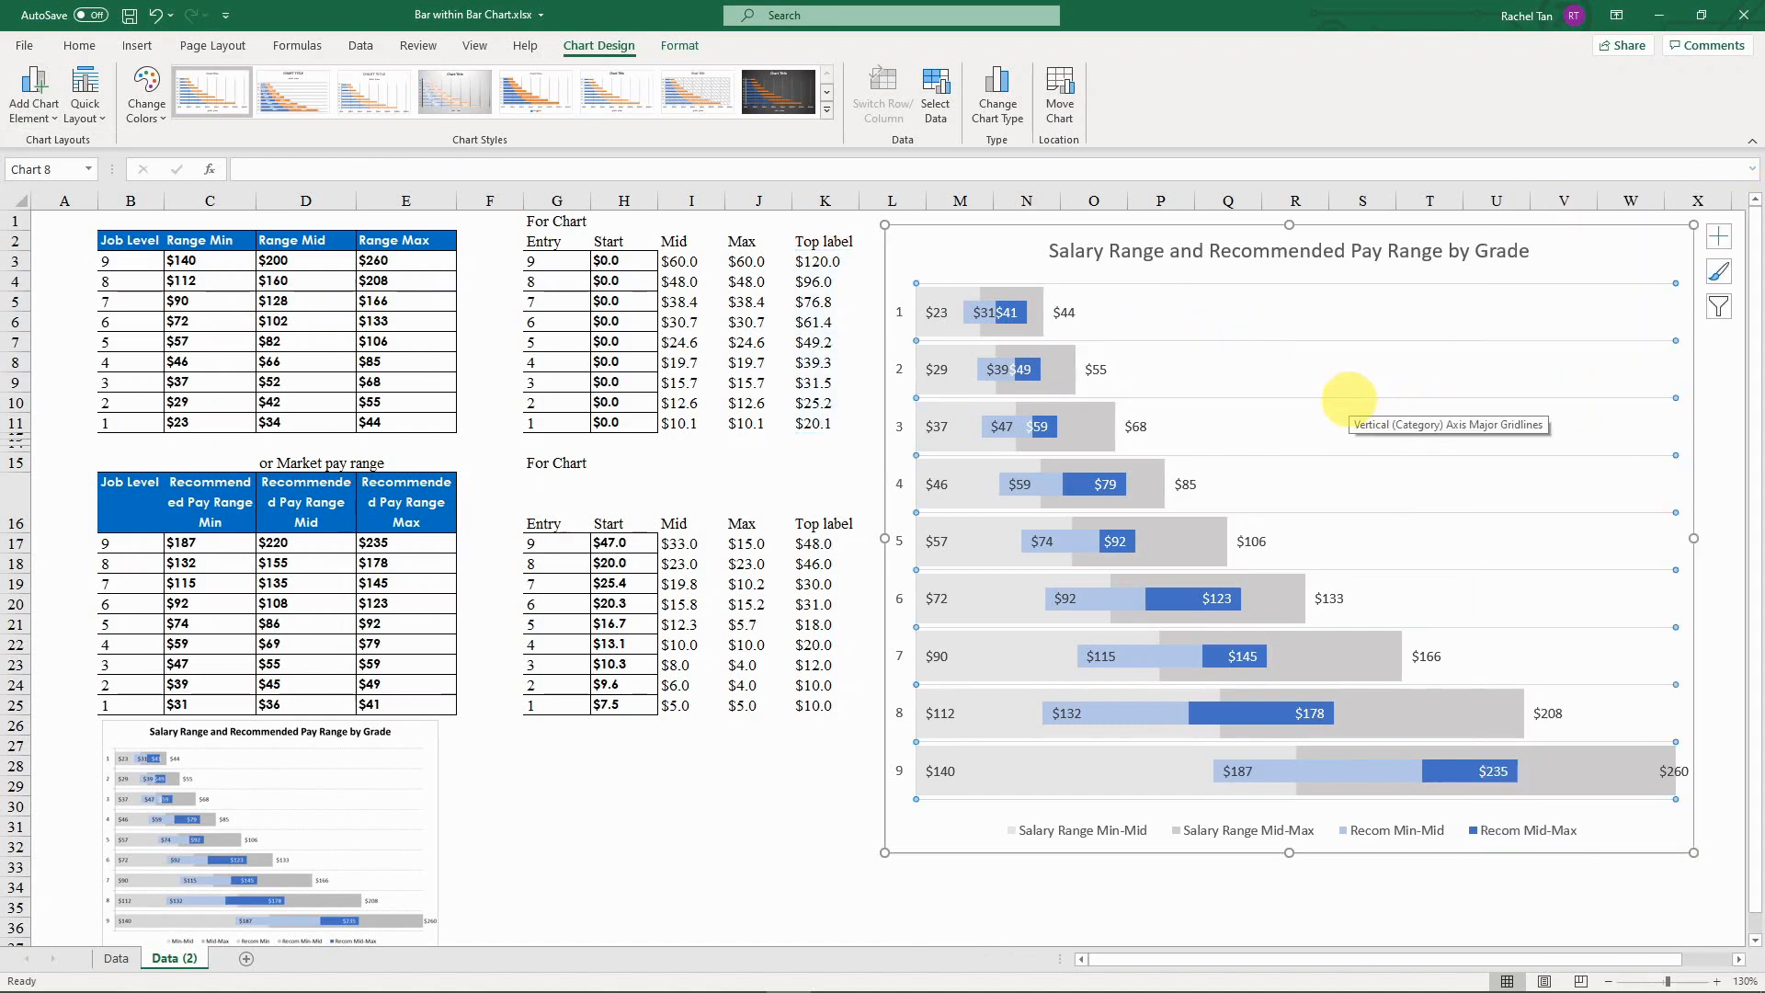
right_click(1350, 398)
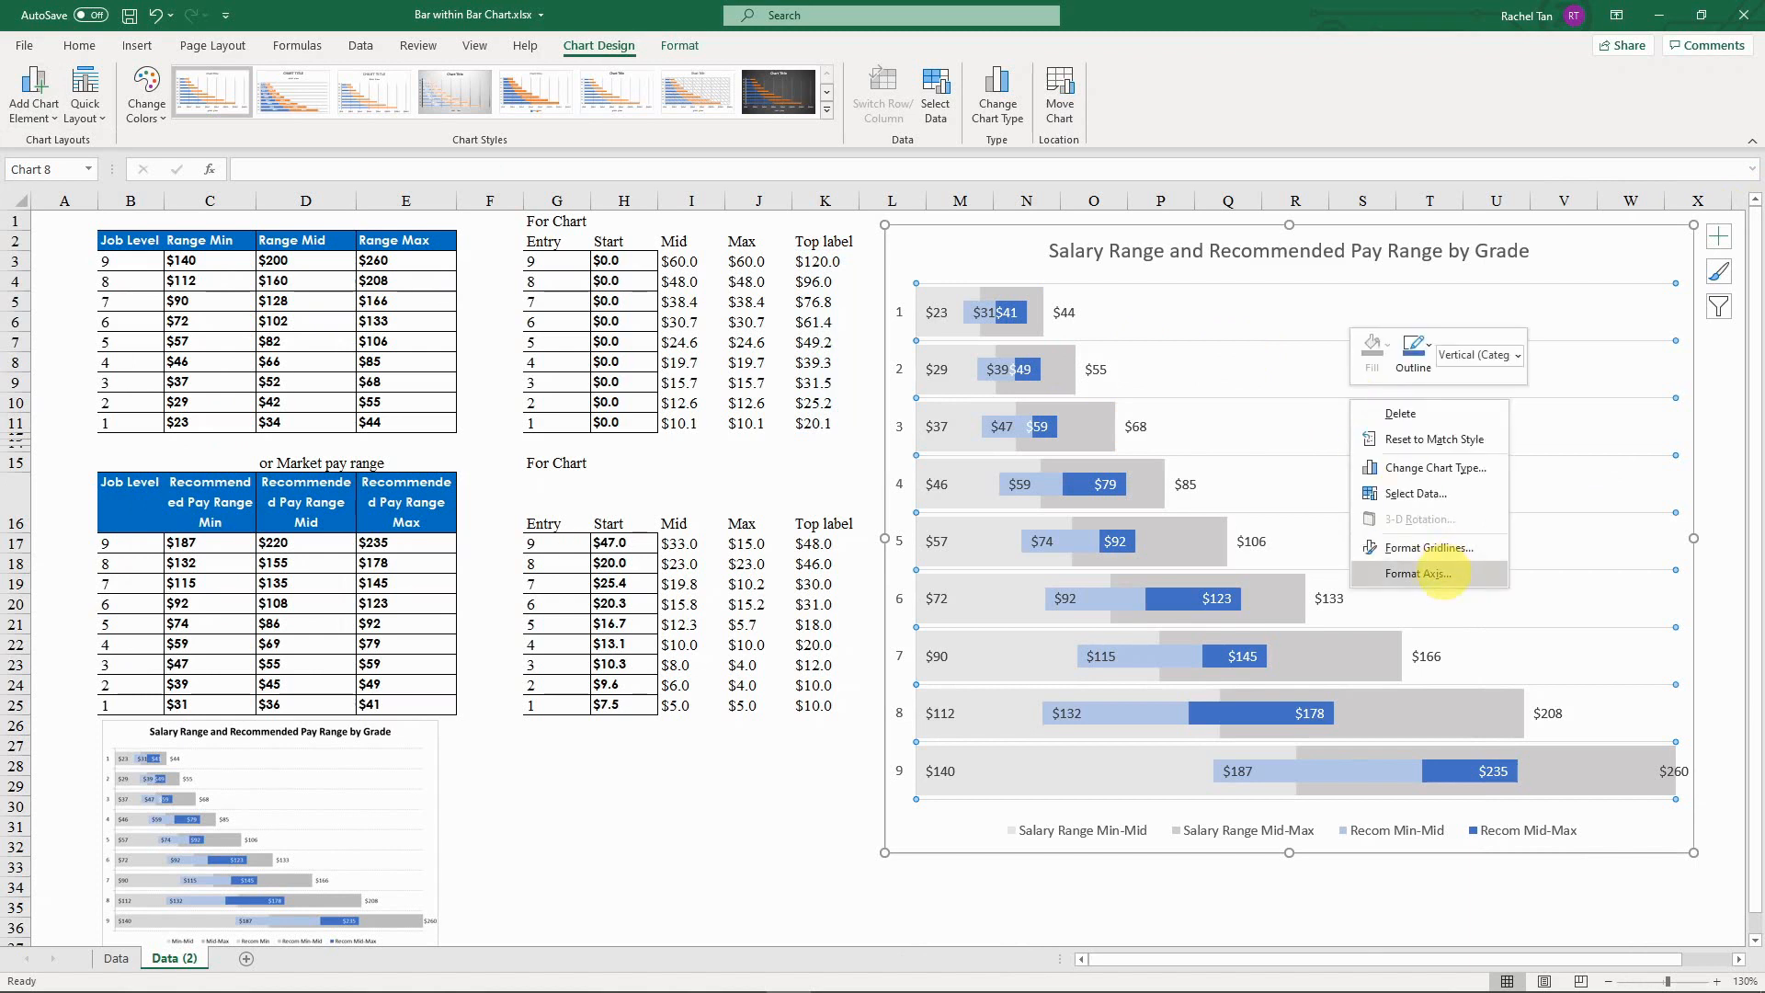
click(1443, 548)
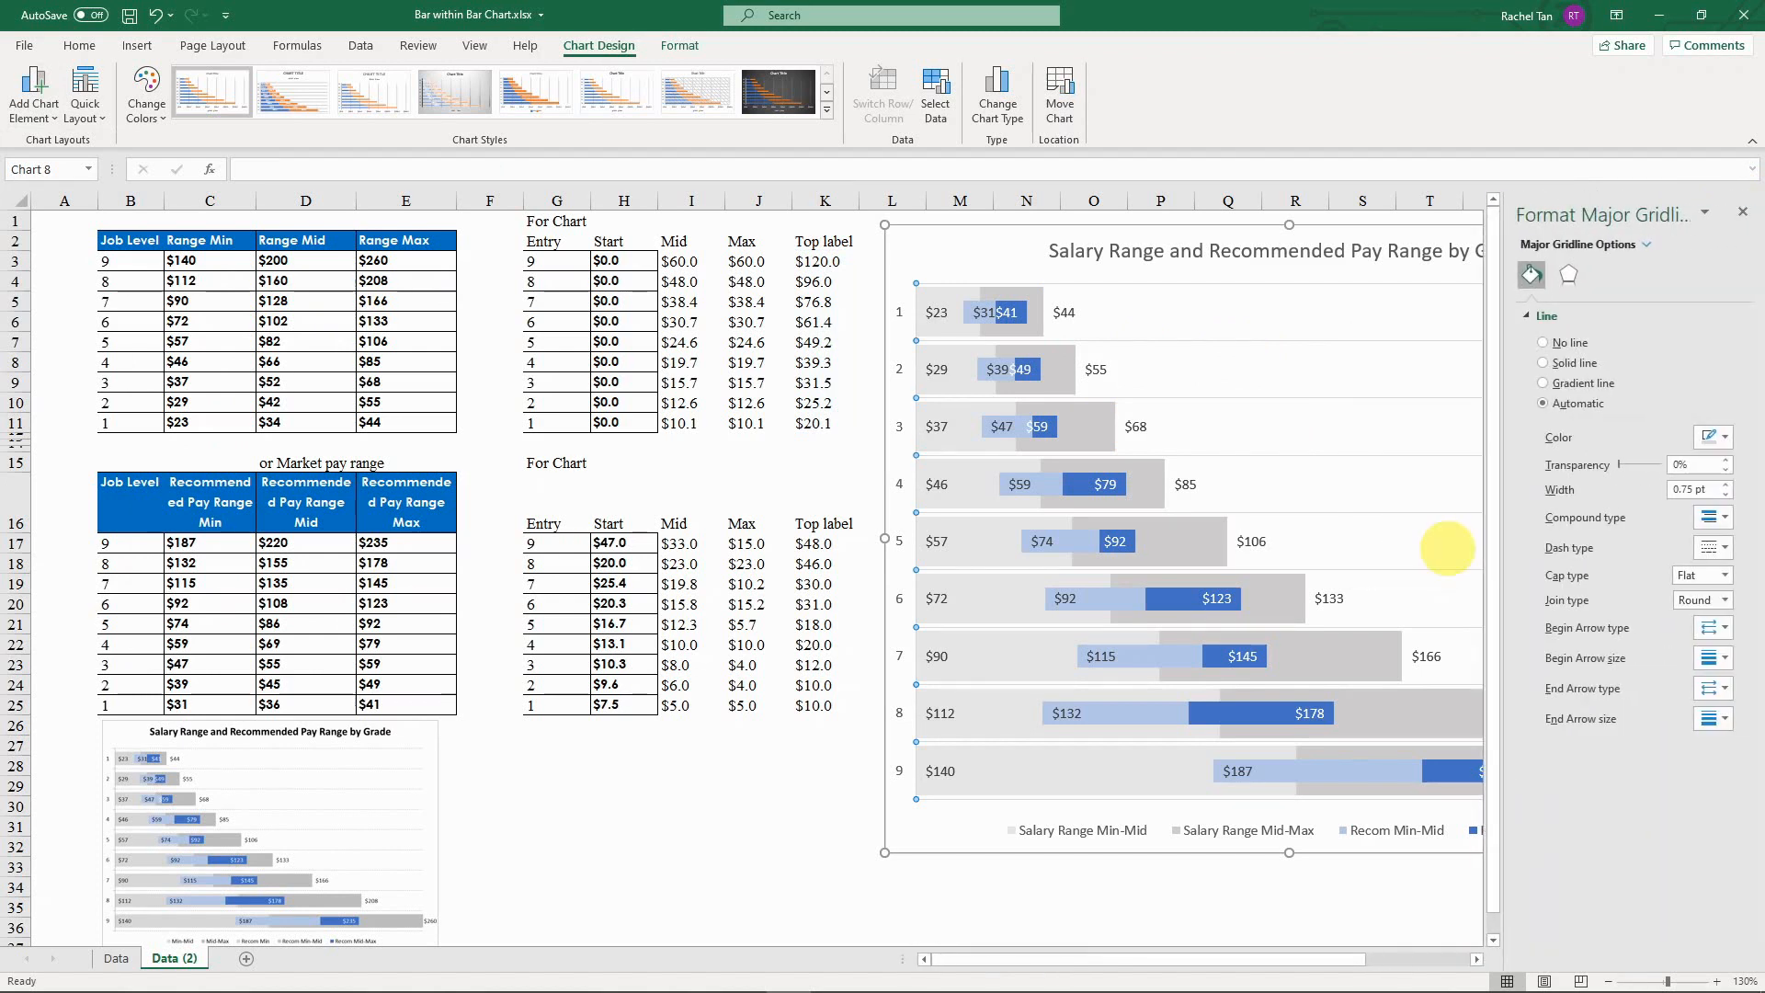
click(1712, 547)
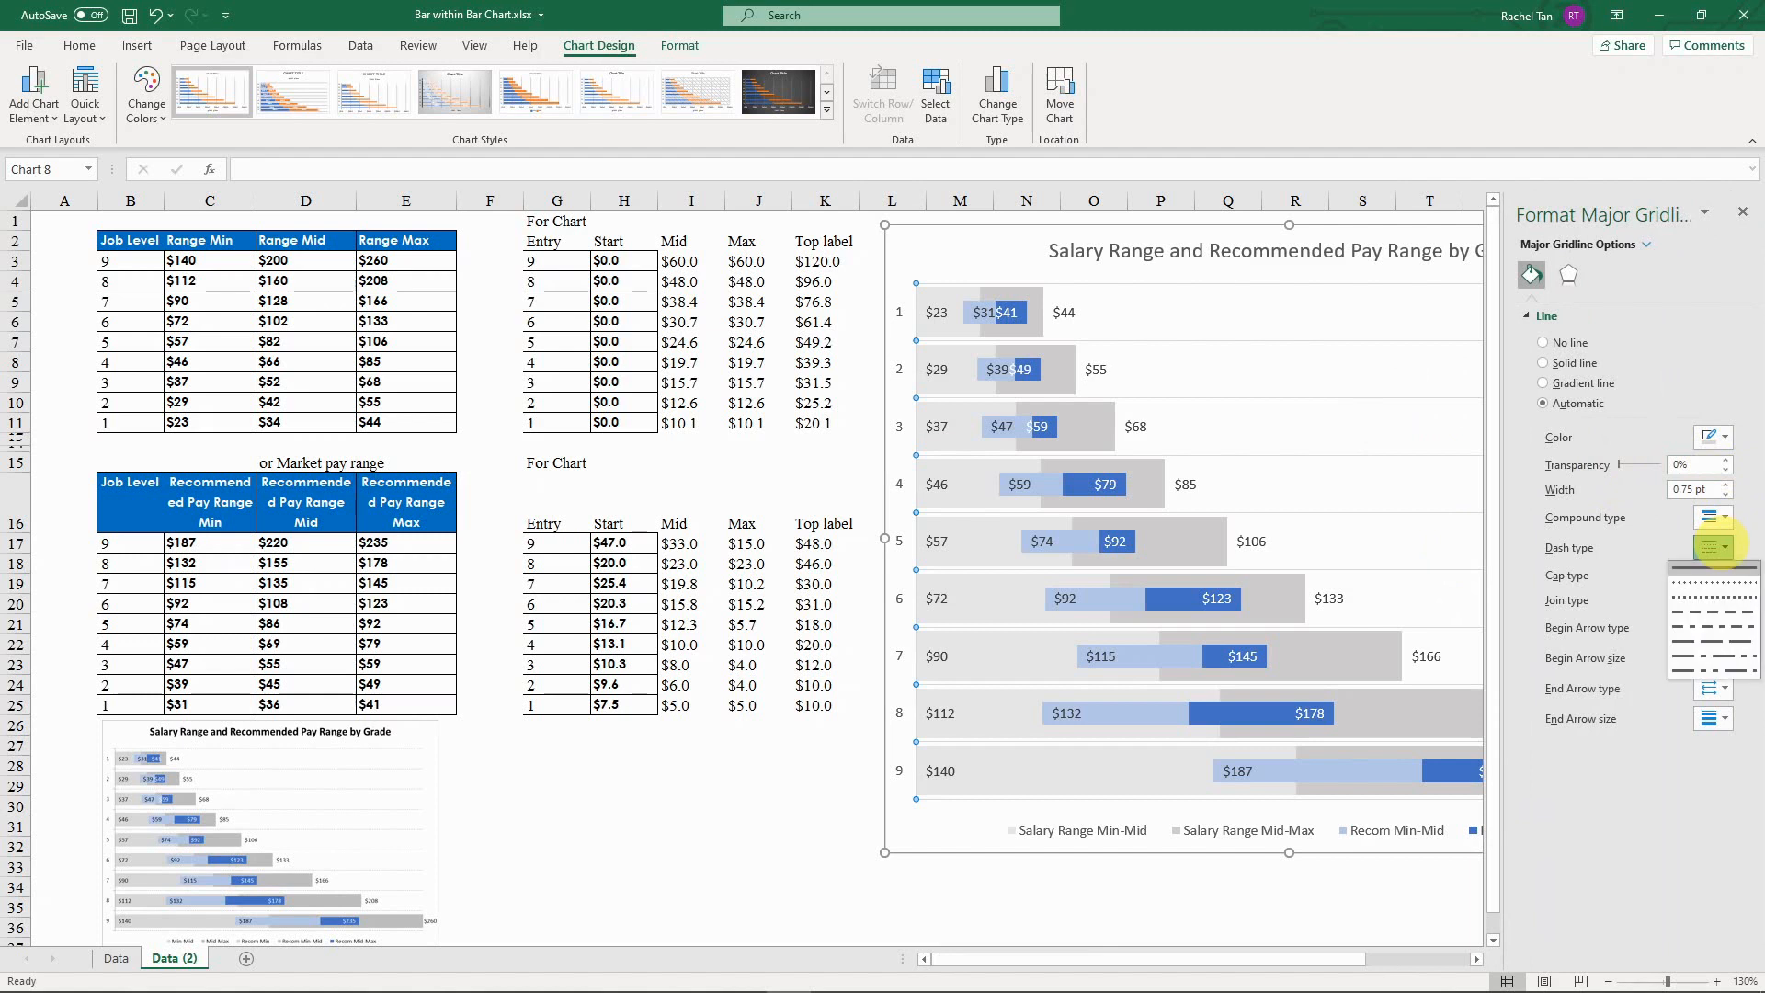
click(1712, 596)
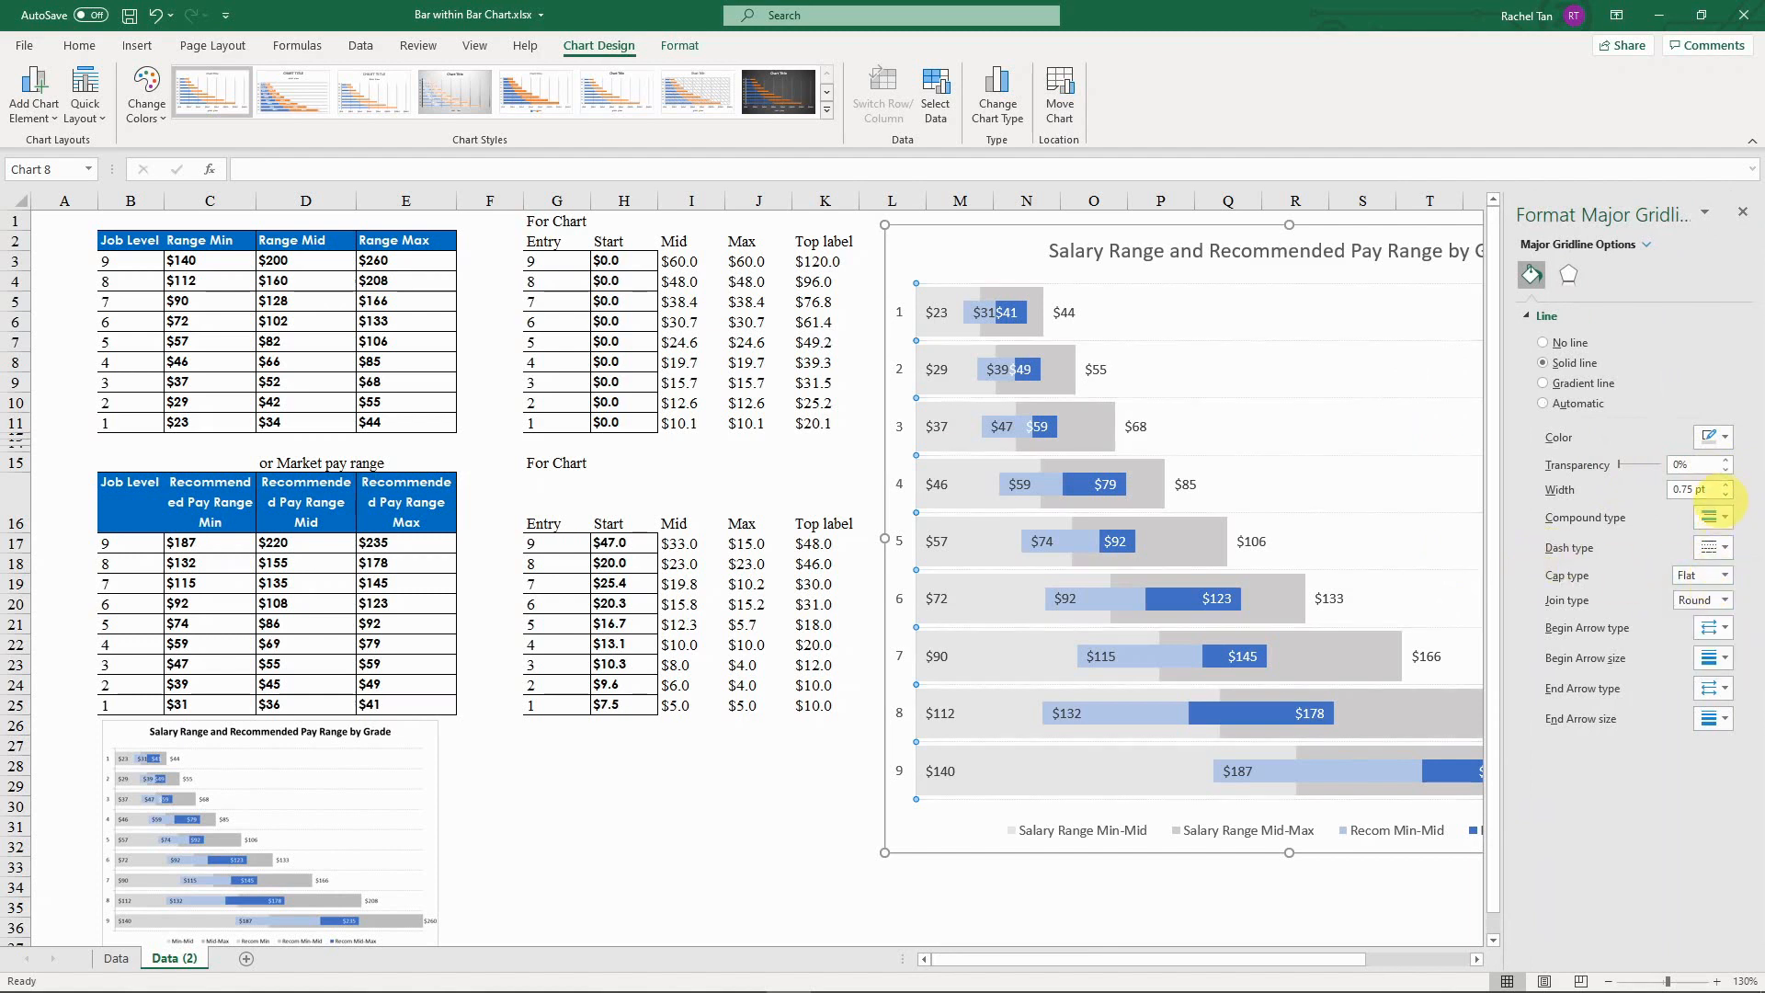
click(1726, 484)
click(1725, 484)
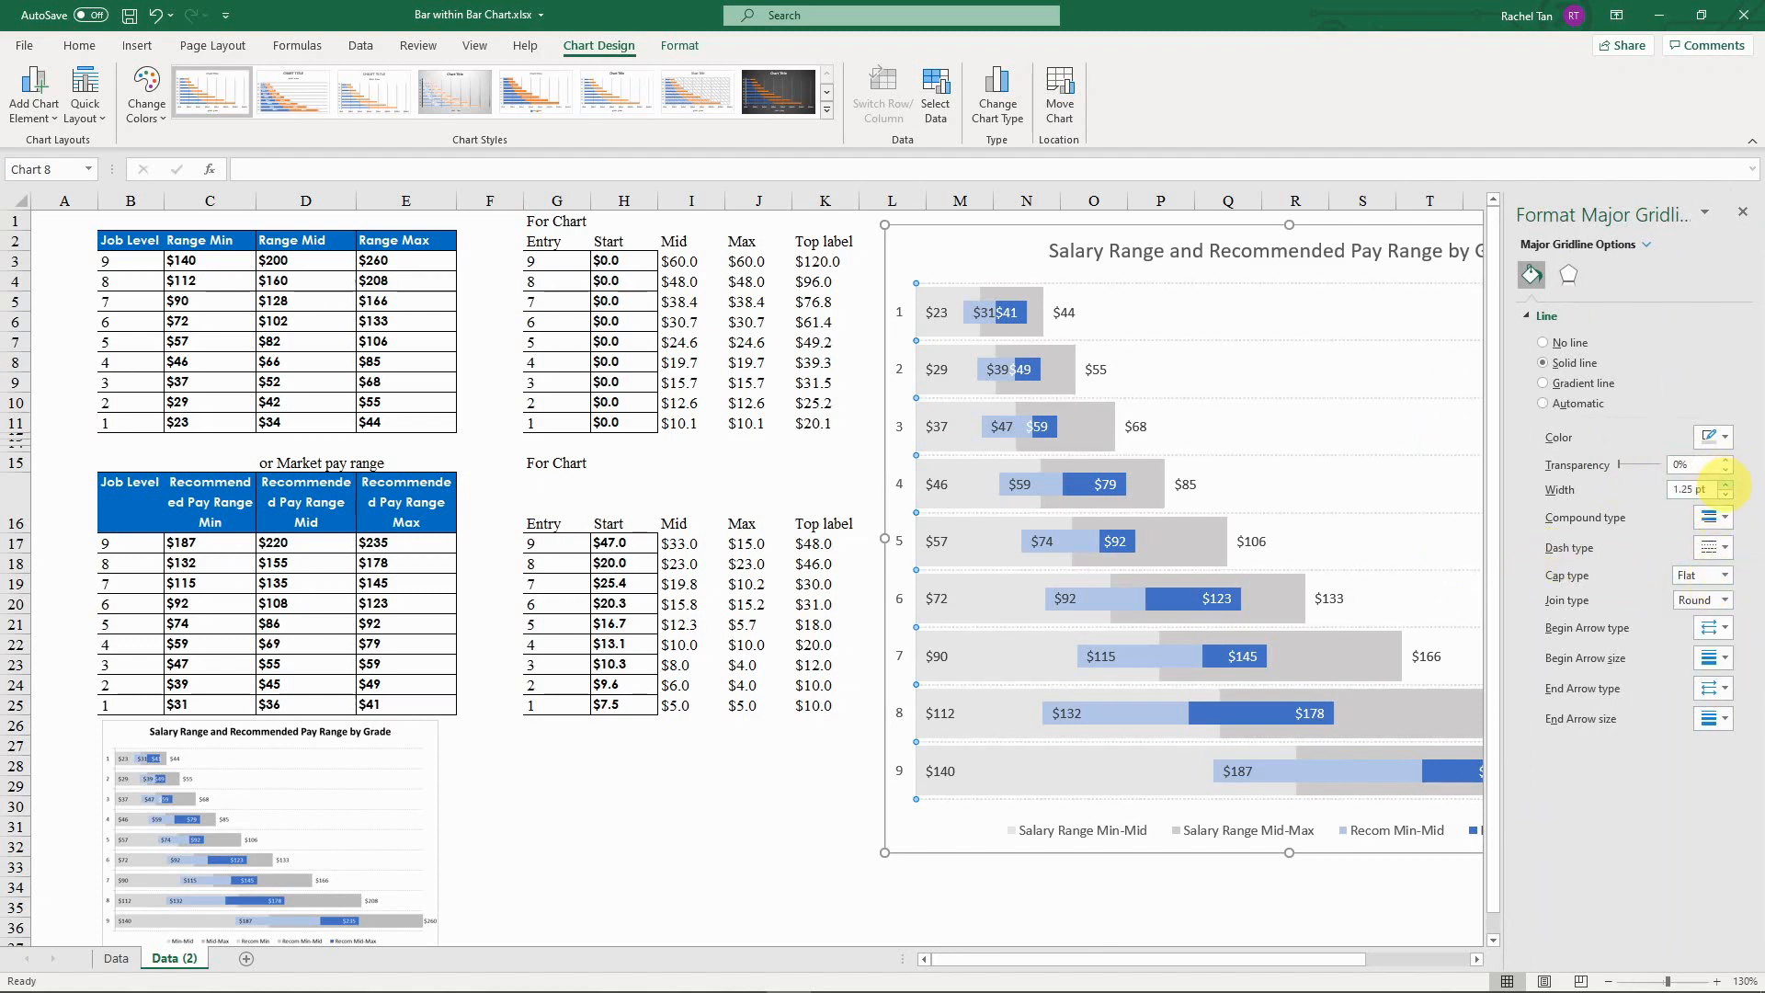
click(1742, 211)
click(1728, 528)
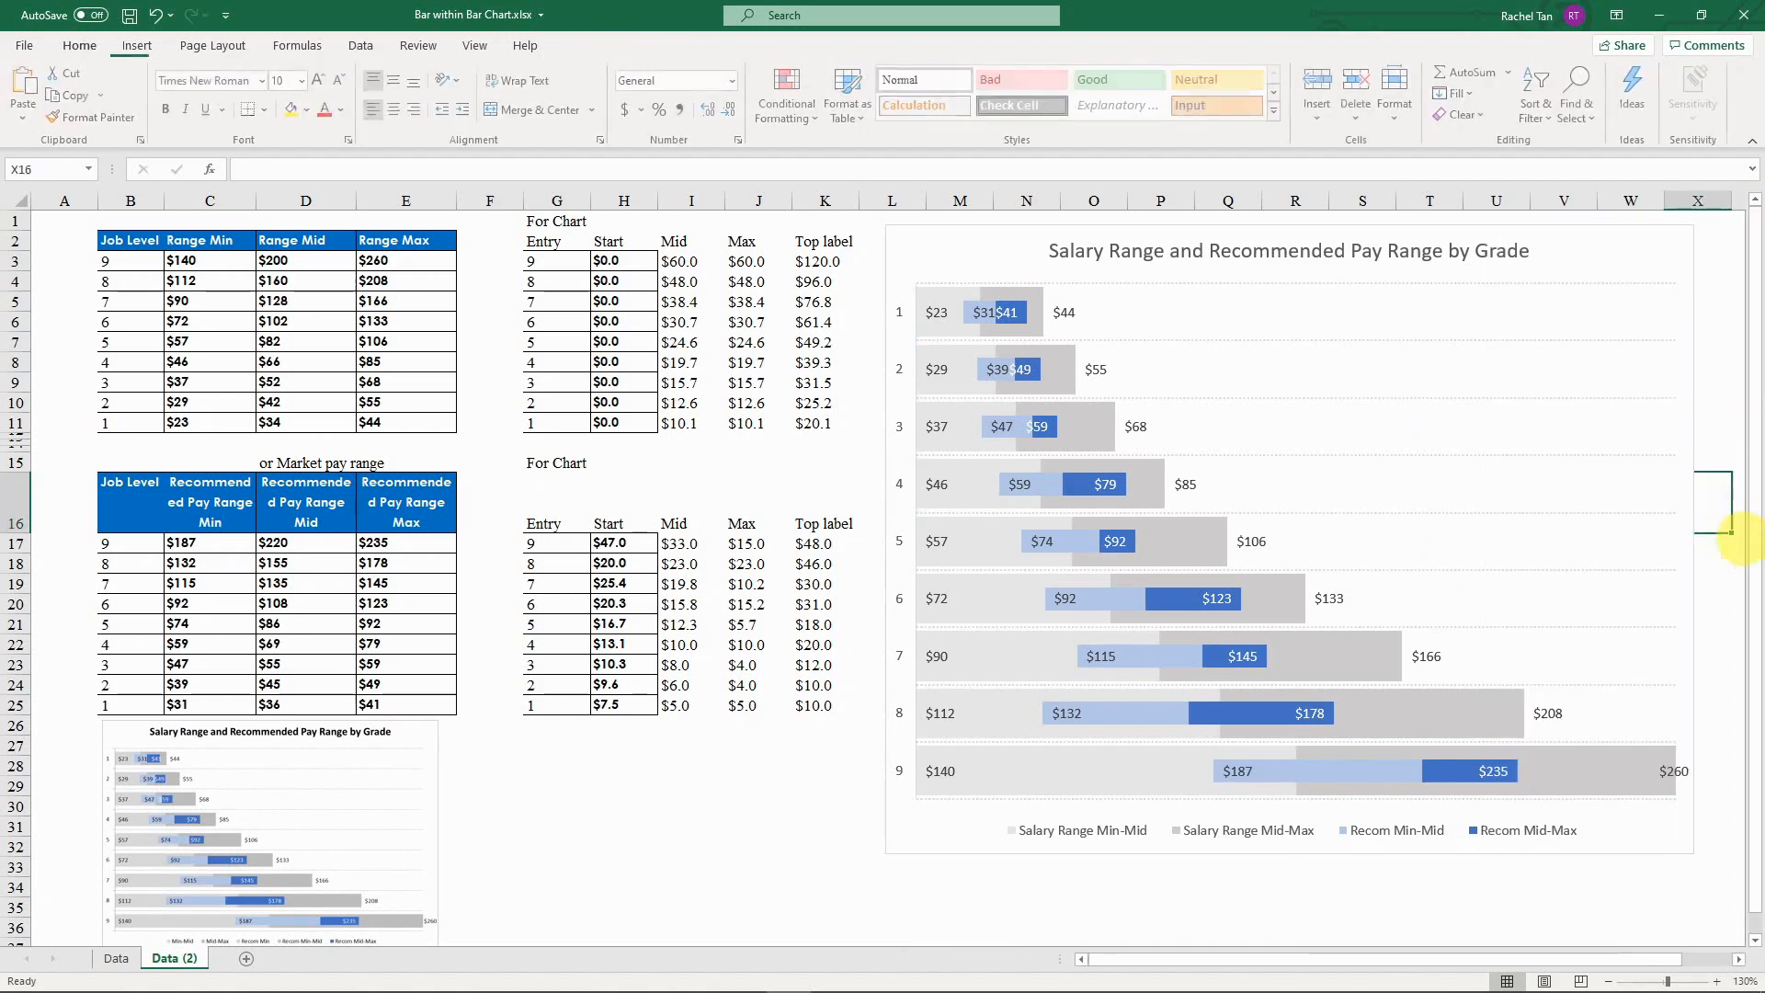